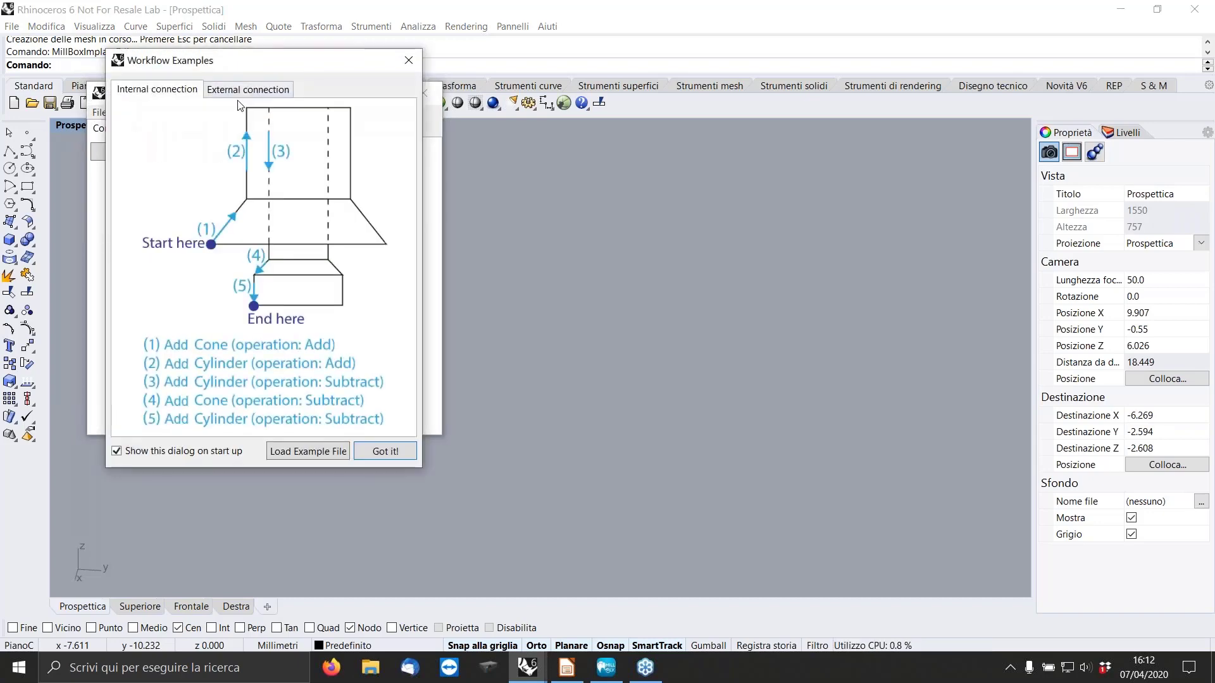
Review the internal and external connection workflow examples, then dismiss the examples dialog.
{"action": "left_click_drag", "start_coordinate": [251, 63], "coordinate": [631, 141]}
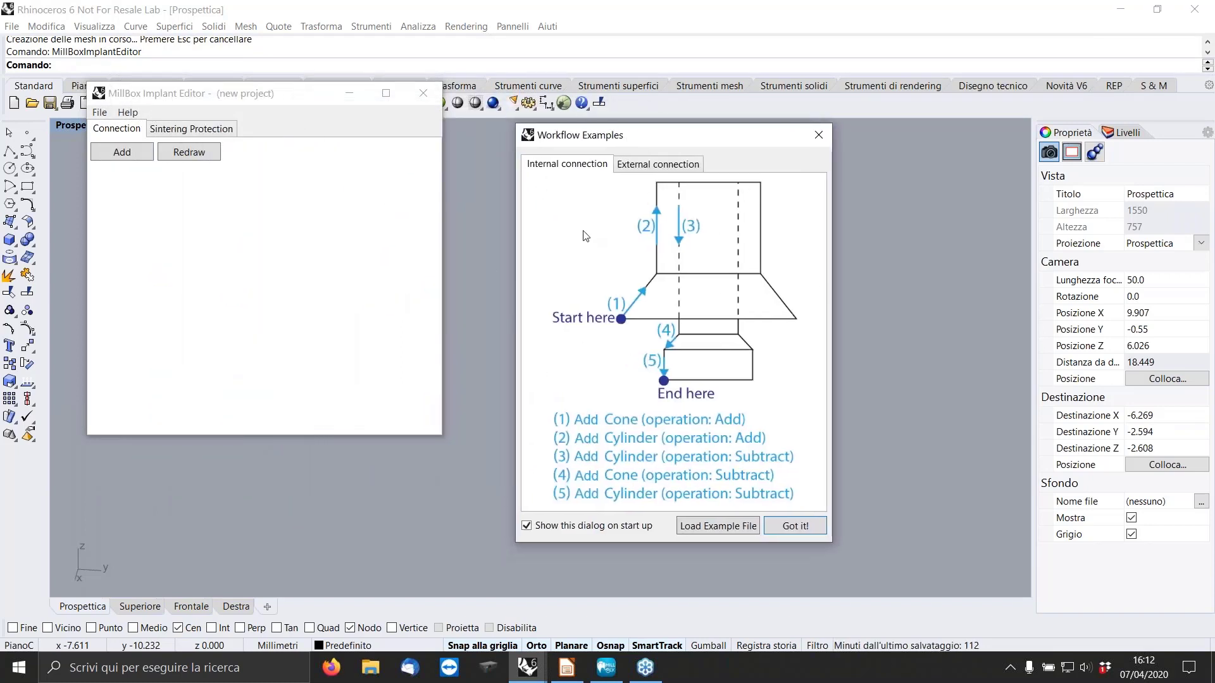
{"action": "left_click", "coordinate": [658, 166]}
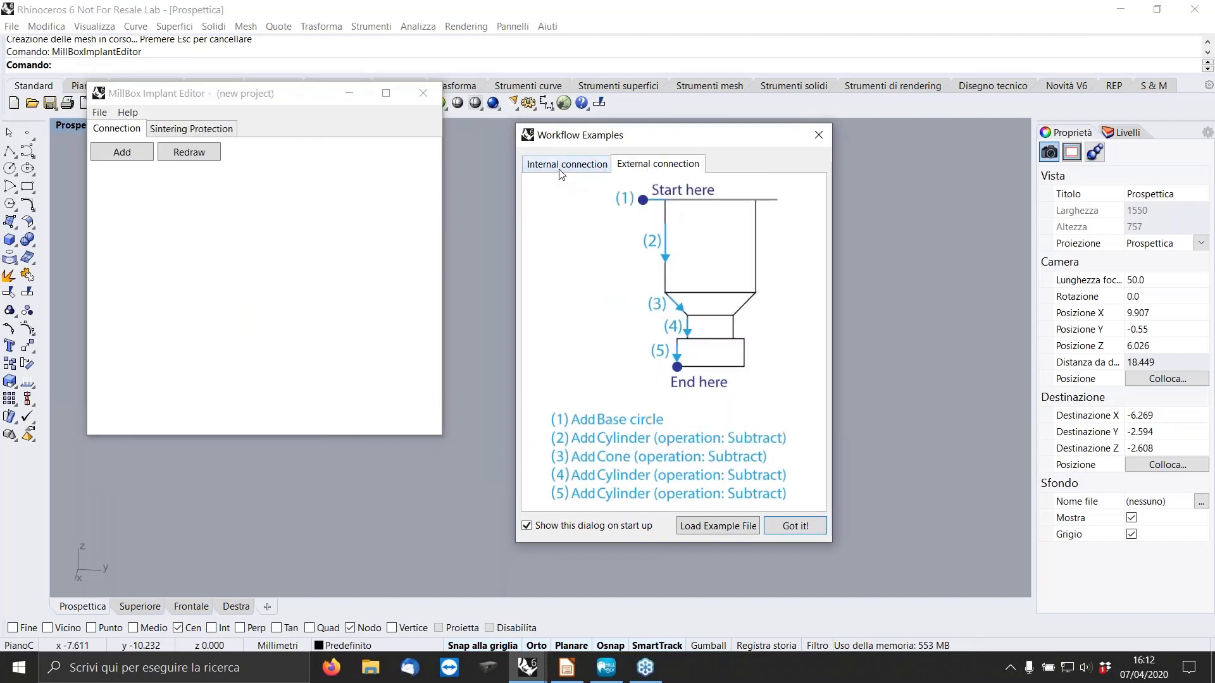
{"action": "left_click", "coordinate": [559, 166]}
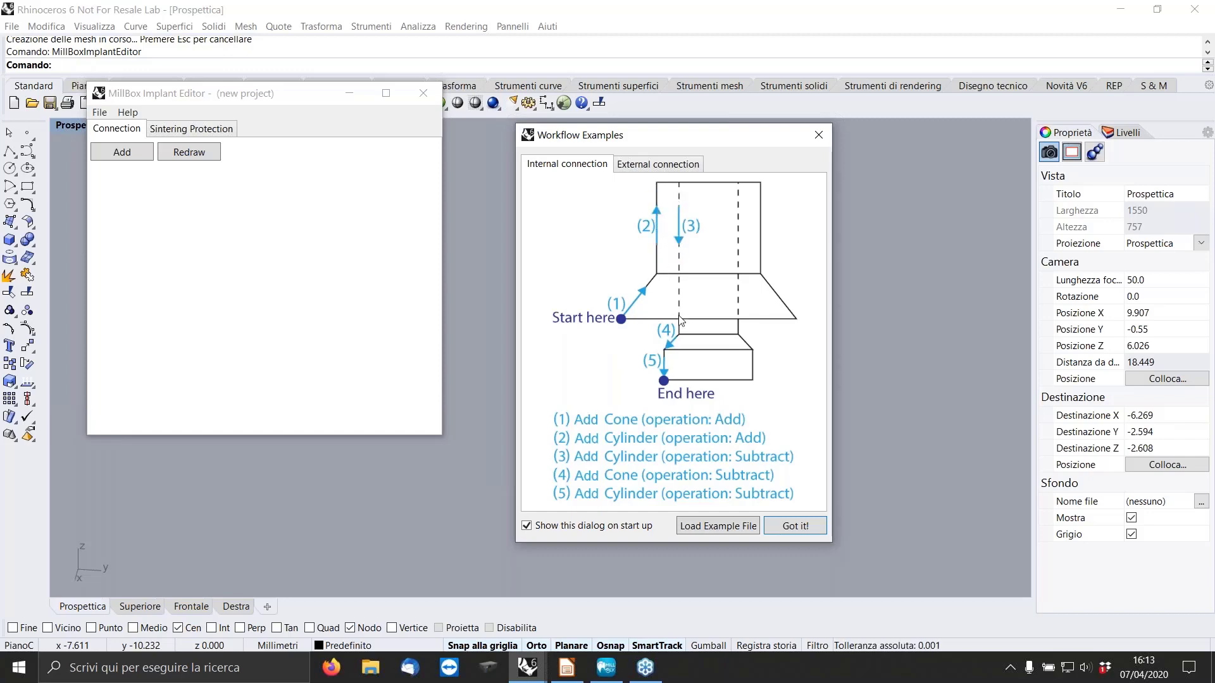
{"action": "left_click", "coordinate": [646, 164]}
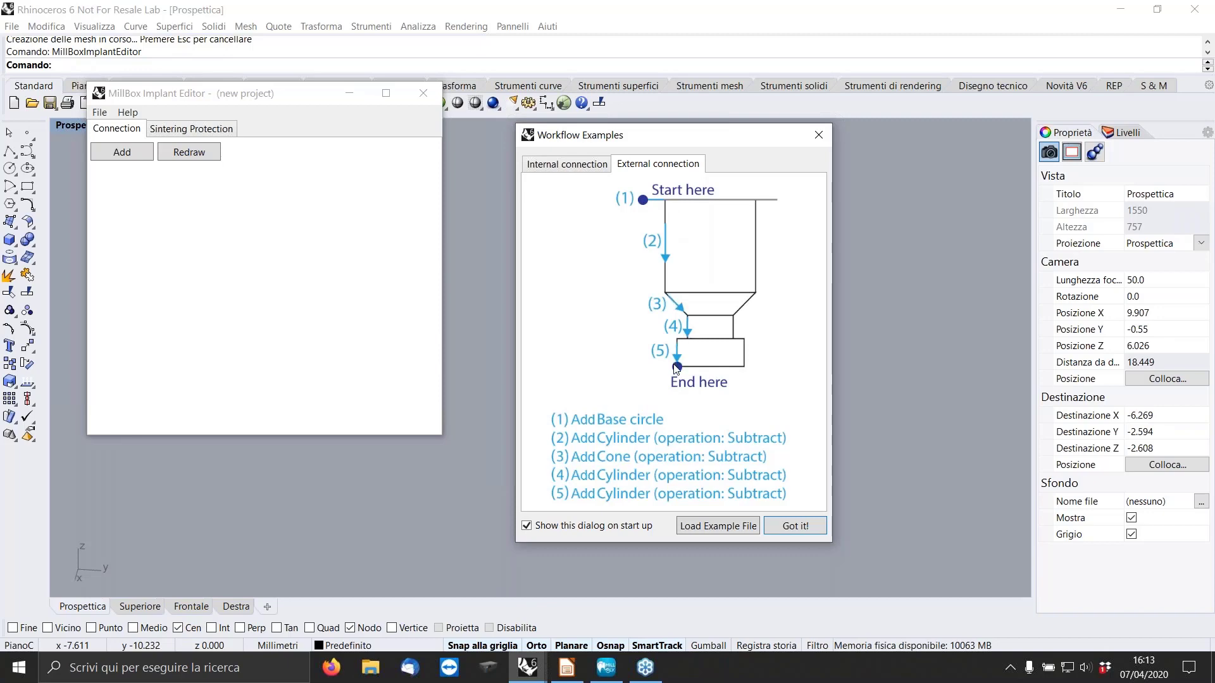
{"action": "left_click", "coordinate": [793, 529]}
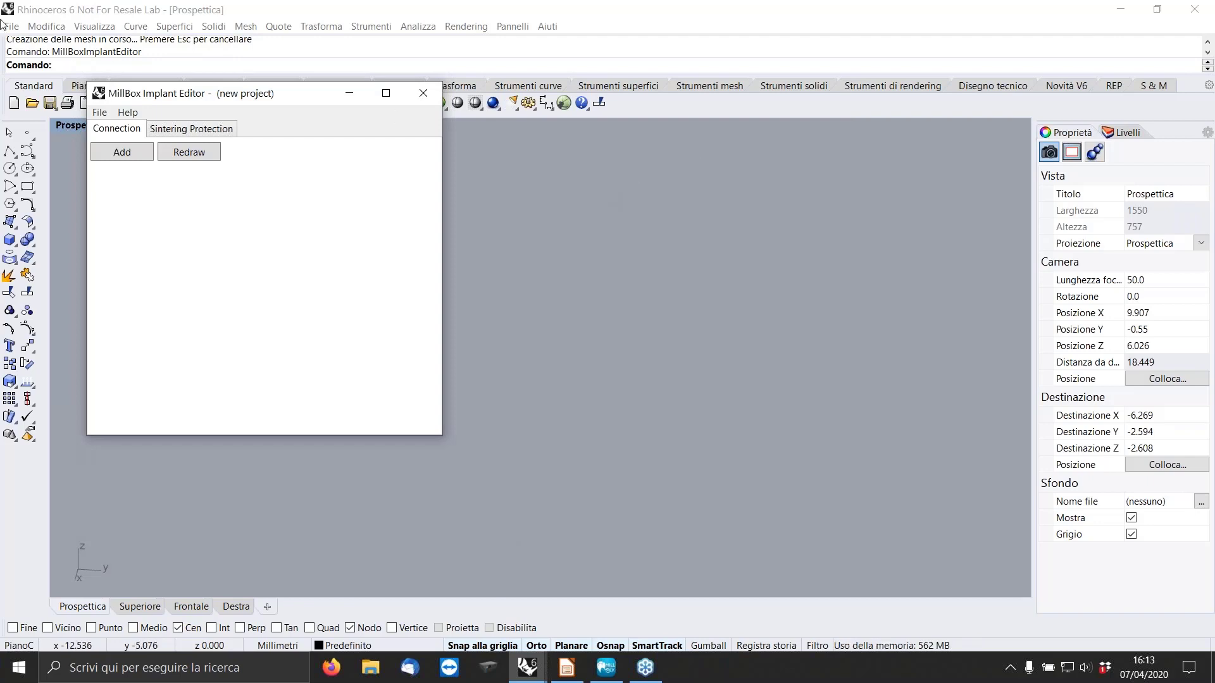
Add a base circle with a diameter of 4.1 to the connection and redraw it.
{"action": "left_click", "coordinate": [122, 156]}
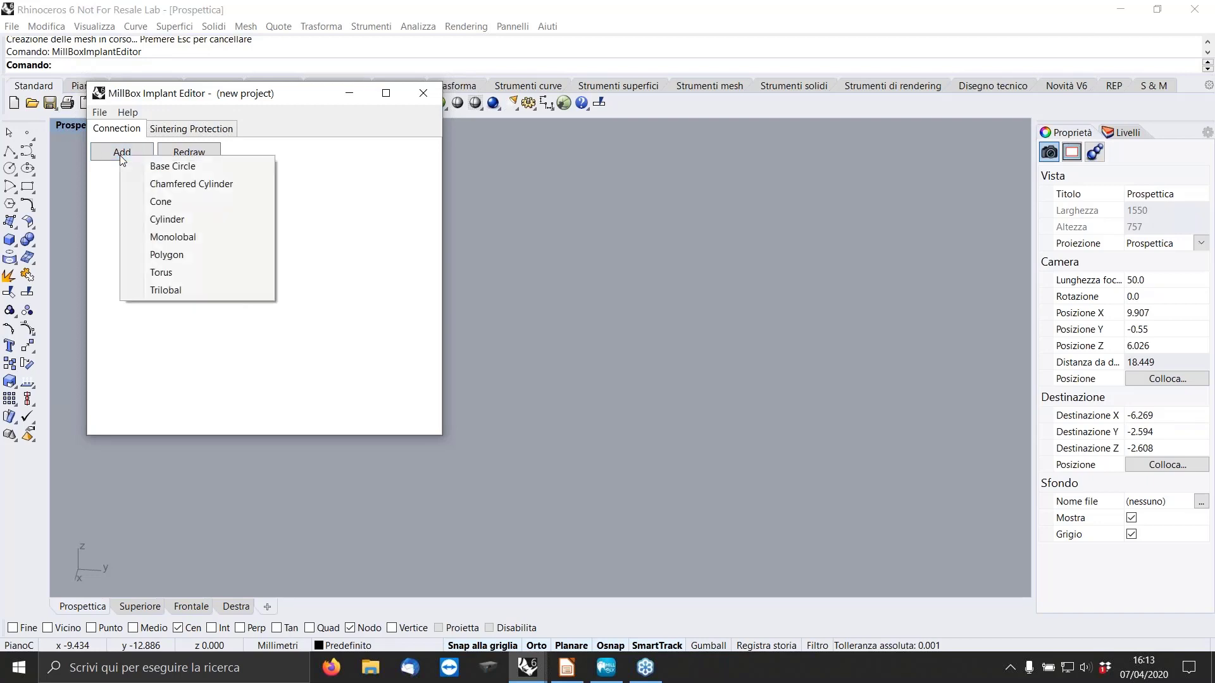
{"action": "left_click", "coordinate": [99, 189]}
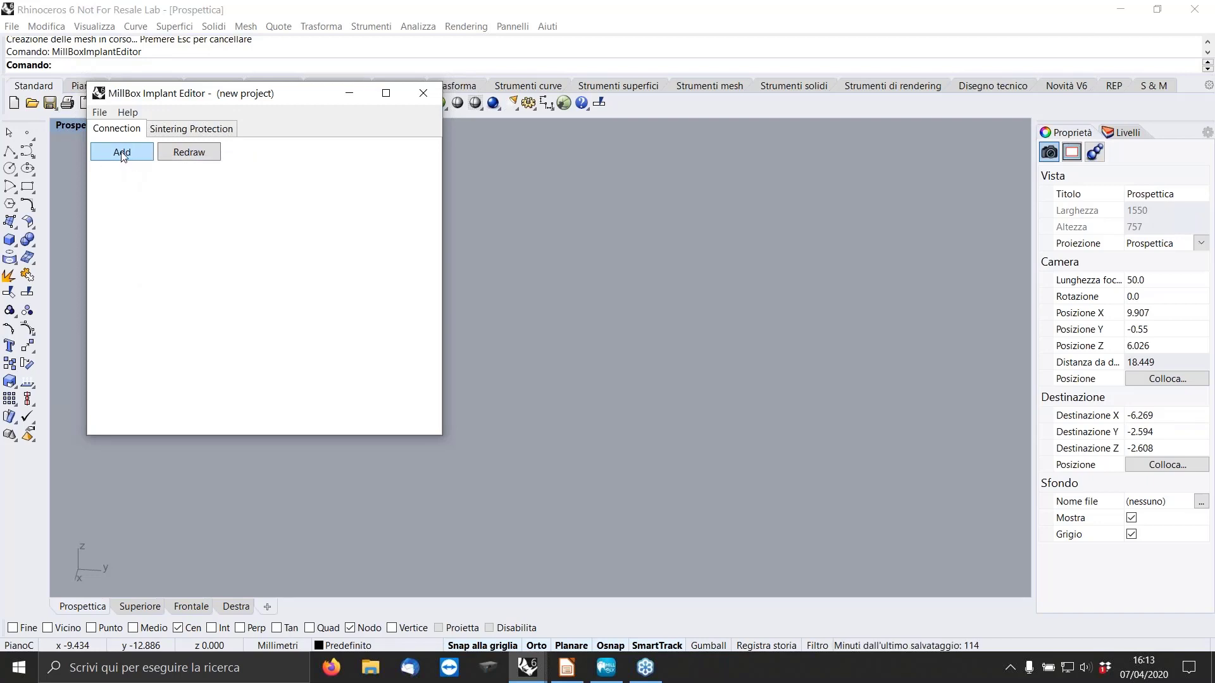
{"action": "left_click", "coordinate": [122, 154]}
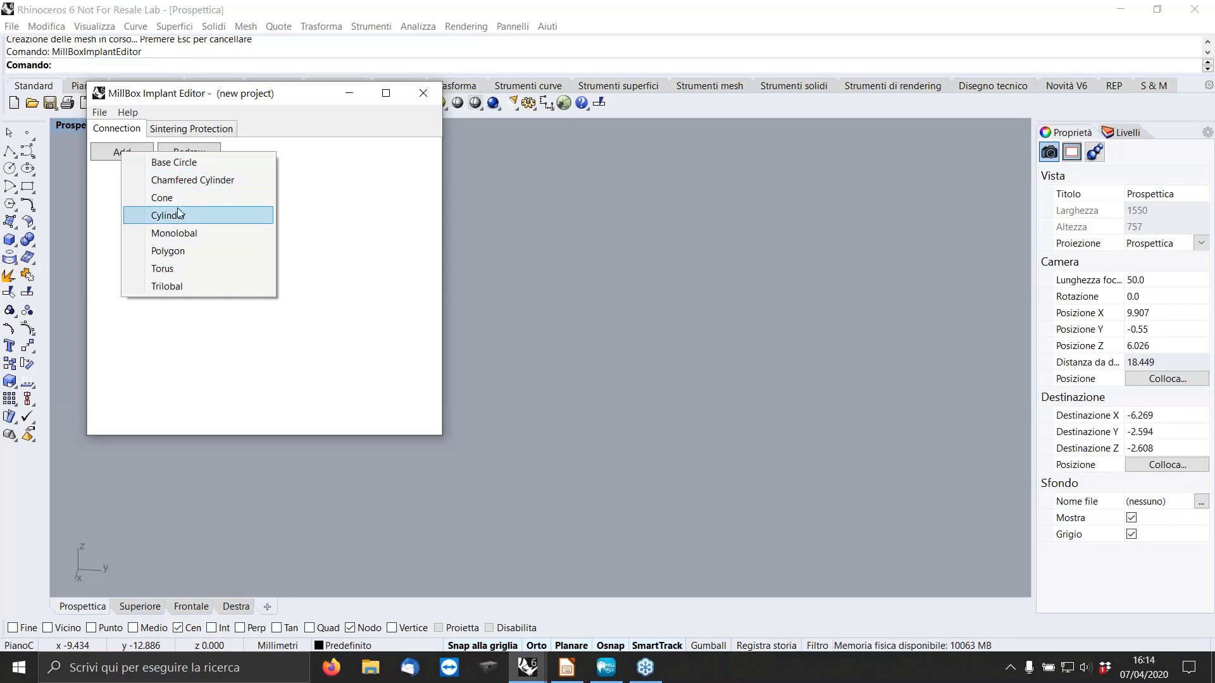
{"action": "left_click", "coordinate": [175, 165]}
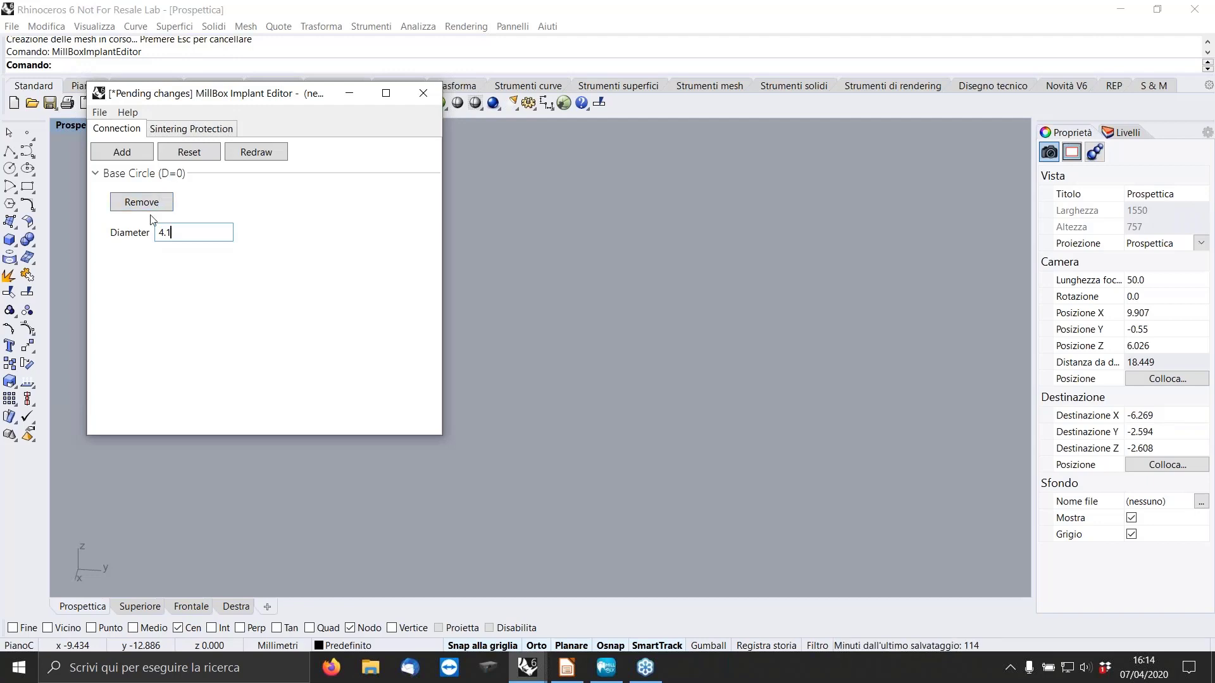
{"action": "left_click", "coordinate": [259, 154]}
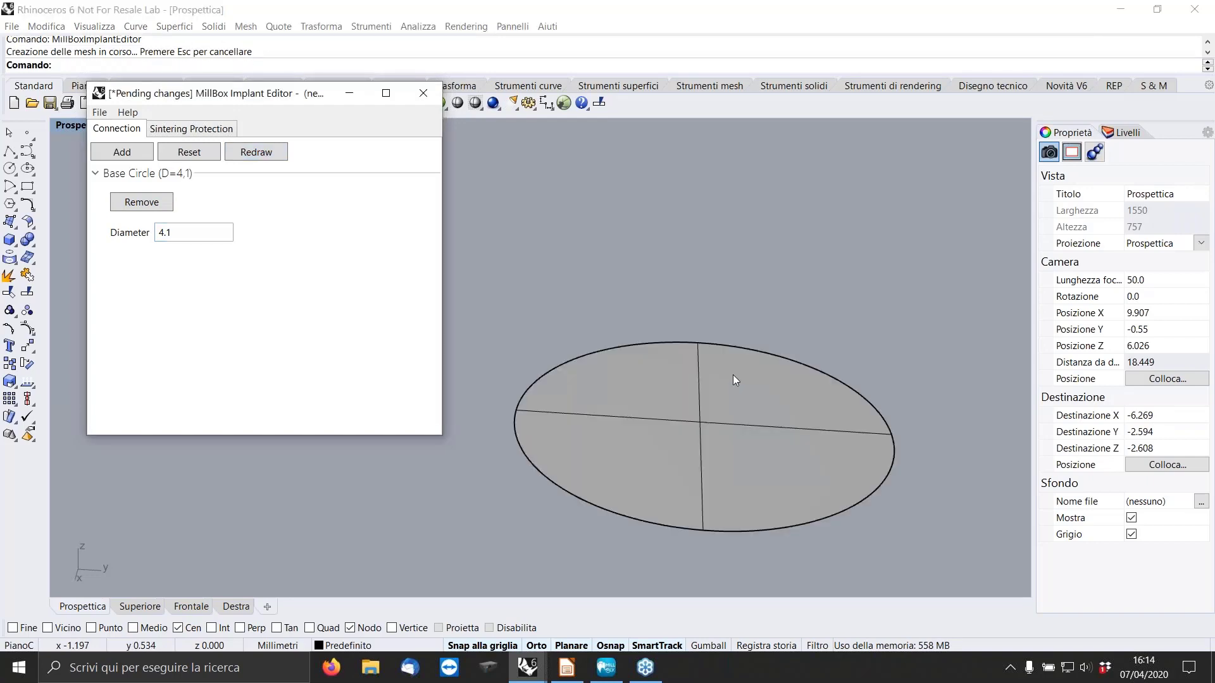
Add a cone with height 0.35, top diameter 3.34 and bottom diameter 3.15 below the base circle.
{"action": "right_click_drag", "start_coordinate": [732, 375], "coordinate": [764, 329]}
{"action": "scroll", "coordinate": [769, 323], "scroll_direction": "down", "scroll_amount": 5}
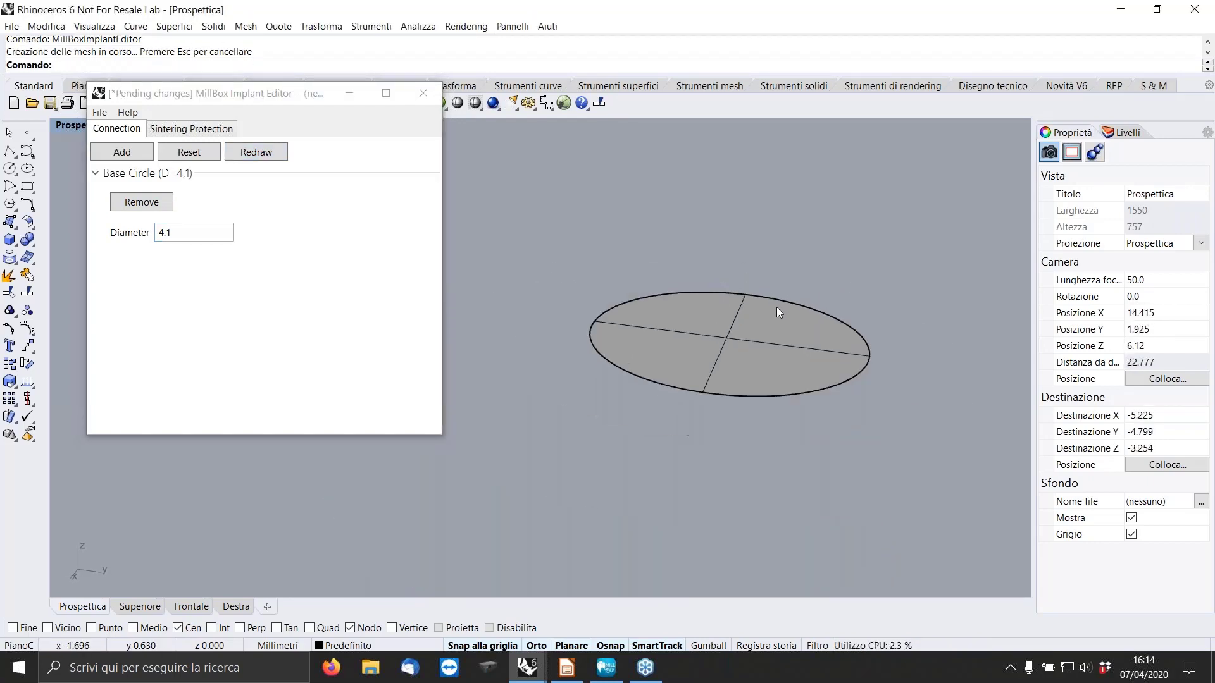
{"action": "left_click", "coordinate": [116, 157]}
{"action": "left_click", "coordinate": [151, 183]}
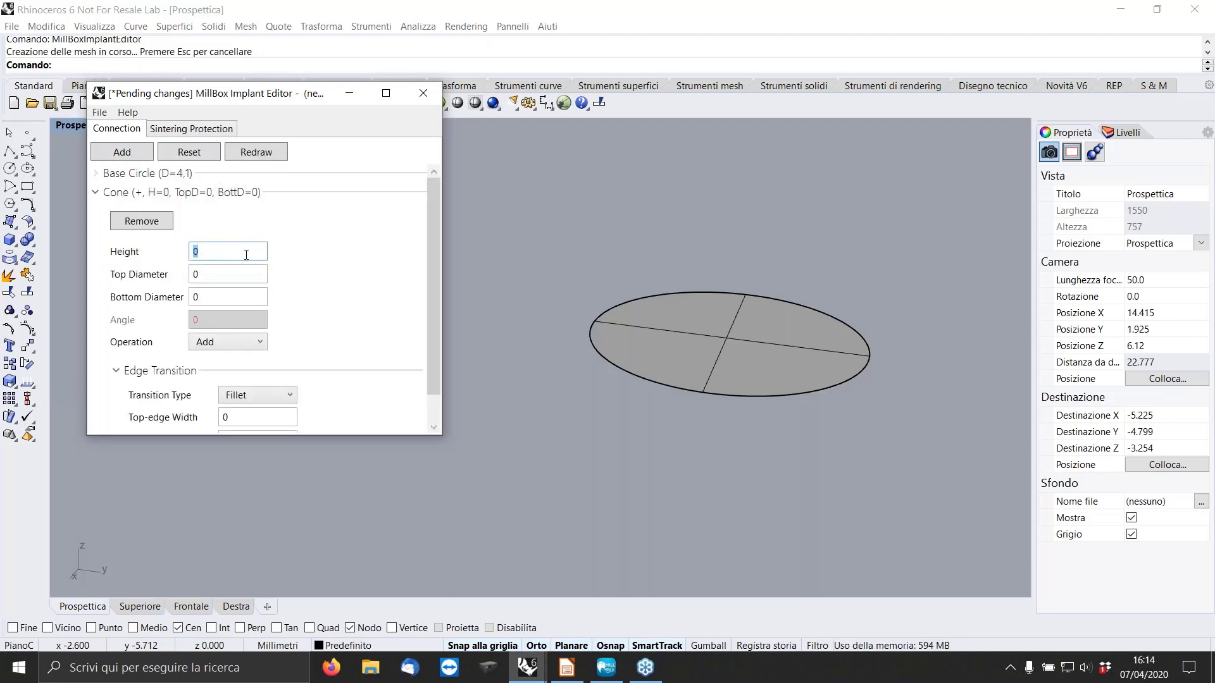
{"action": "type", "text": "0"}
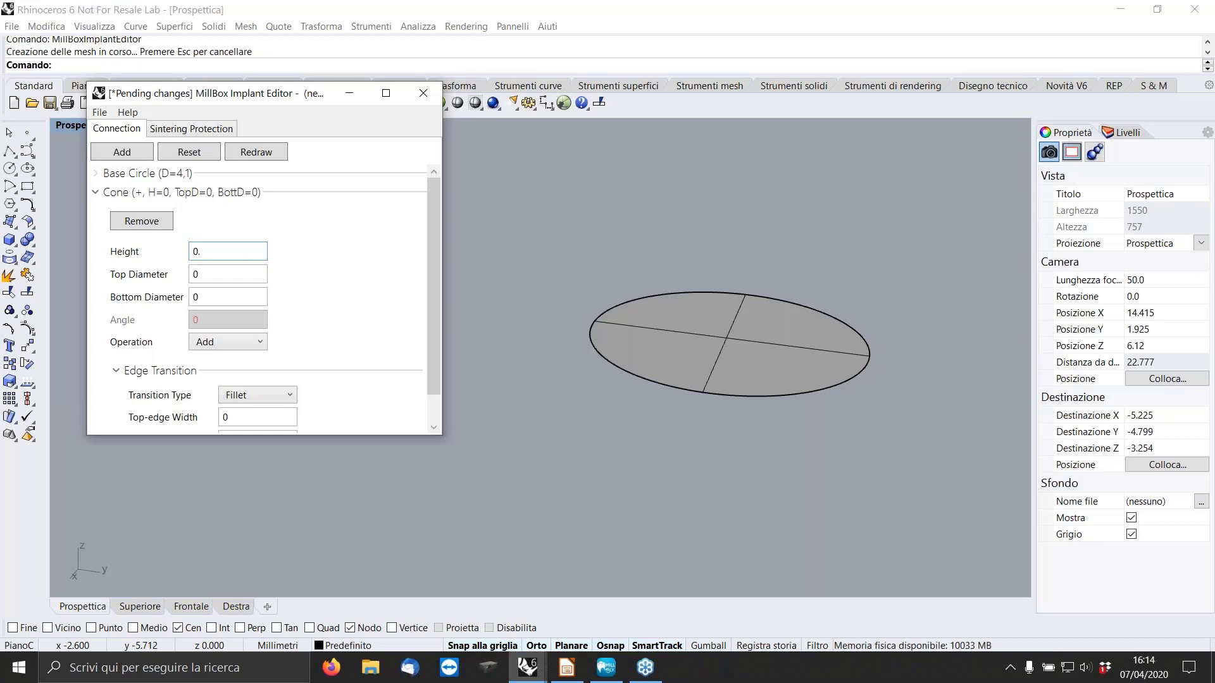
{"action": "left_click", "coordinate": [196, 274]}
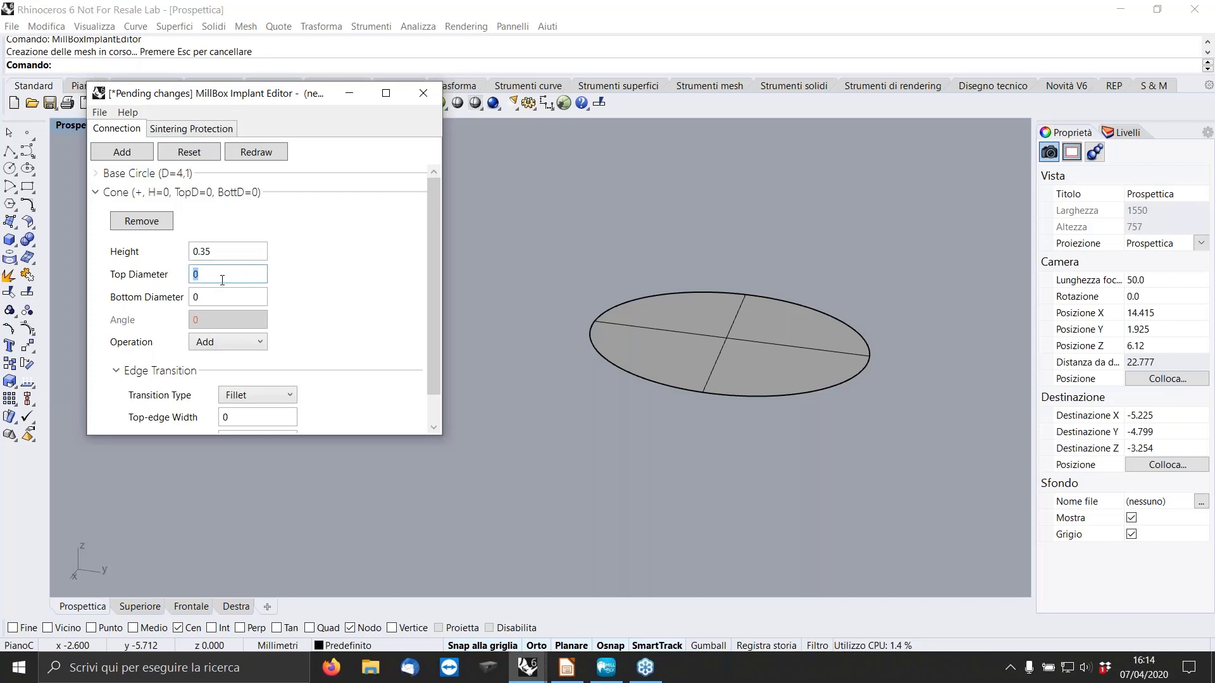
{"action": "type", "text": "3.34"}
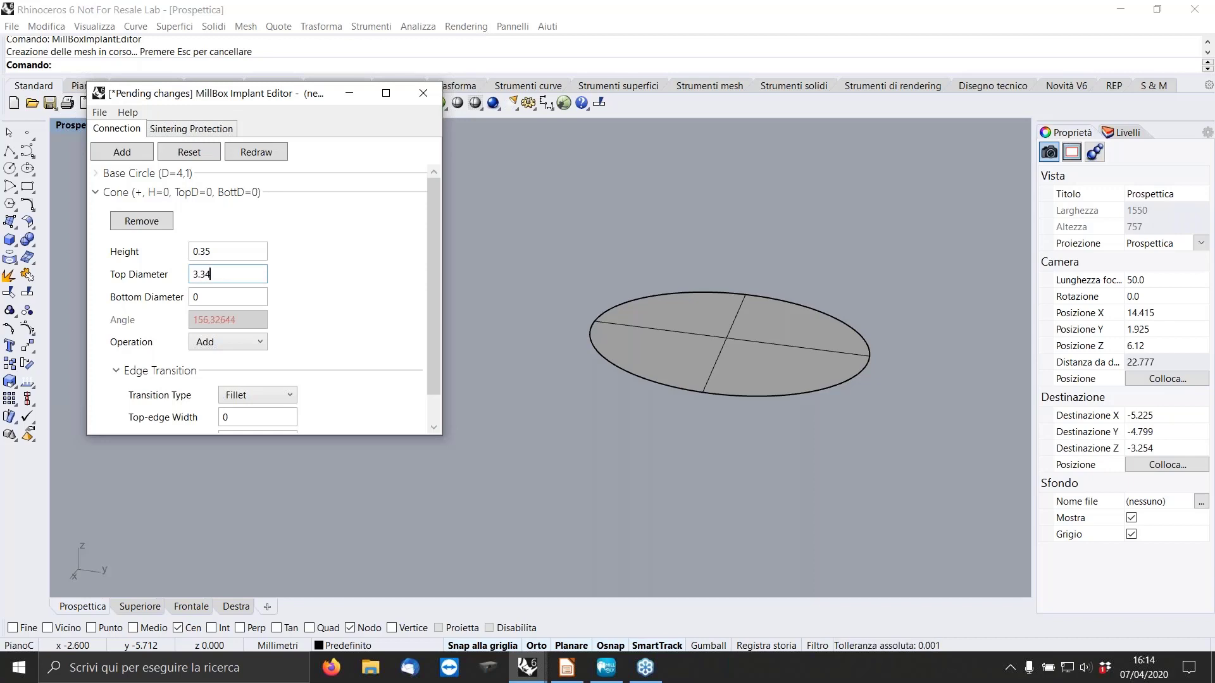
{"action": "left_click", "coordinate": [213, 302]}
{"action": "double_click", "coordinate": [198, 298]}
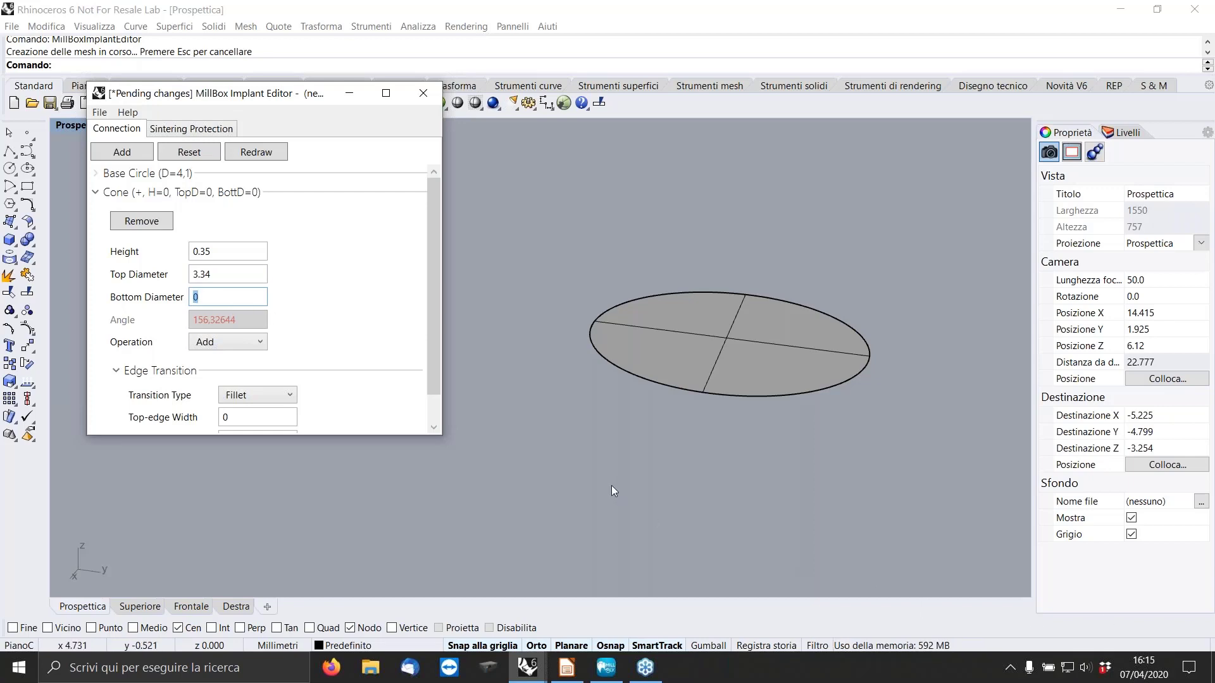
{"action": "type", "text": "3.15"}
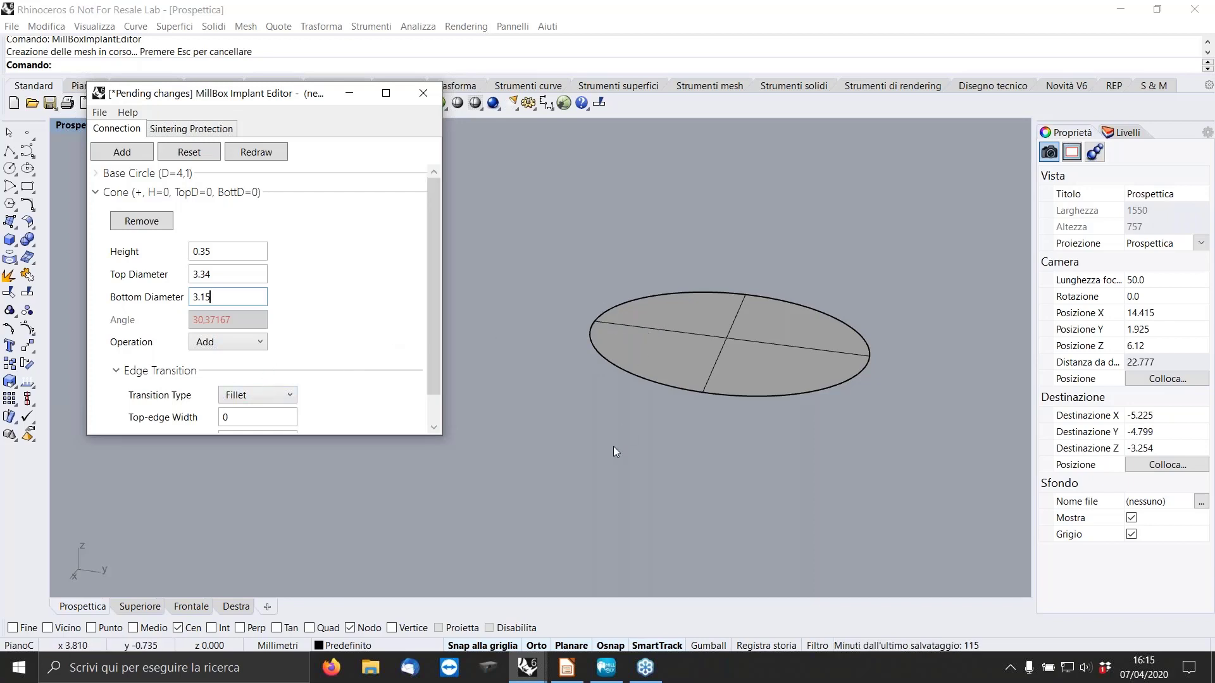
Set the cone's operation to Subtract, redraw the connection and collapse the cone's settings.
{"action": "left_click", "coordinate": [257, 342]}
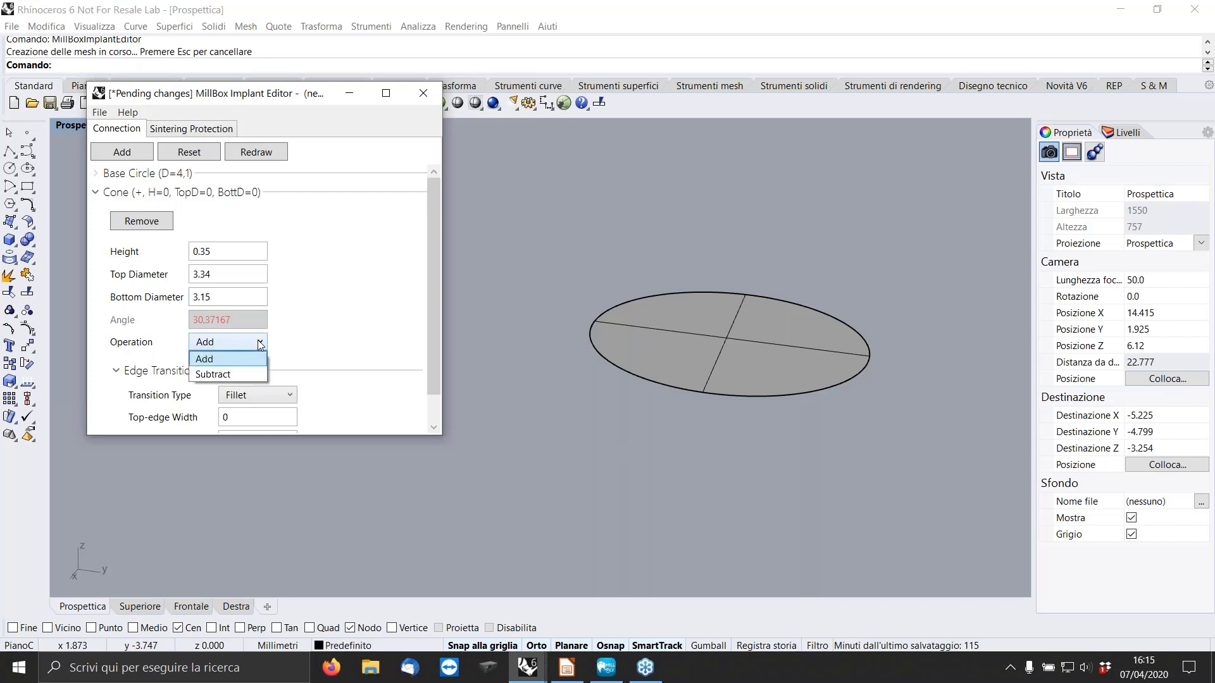
{"action": "left_click", "coordinate": [235, 375]}
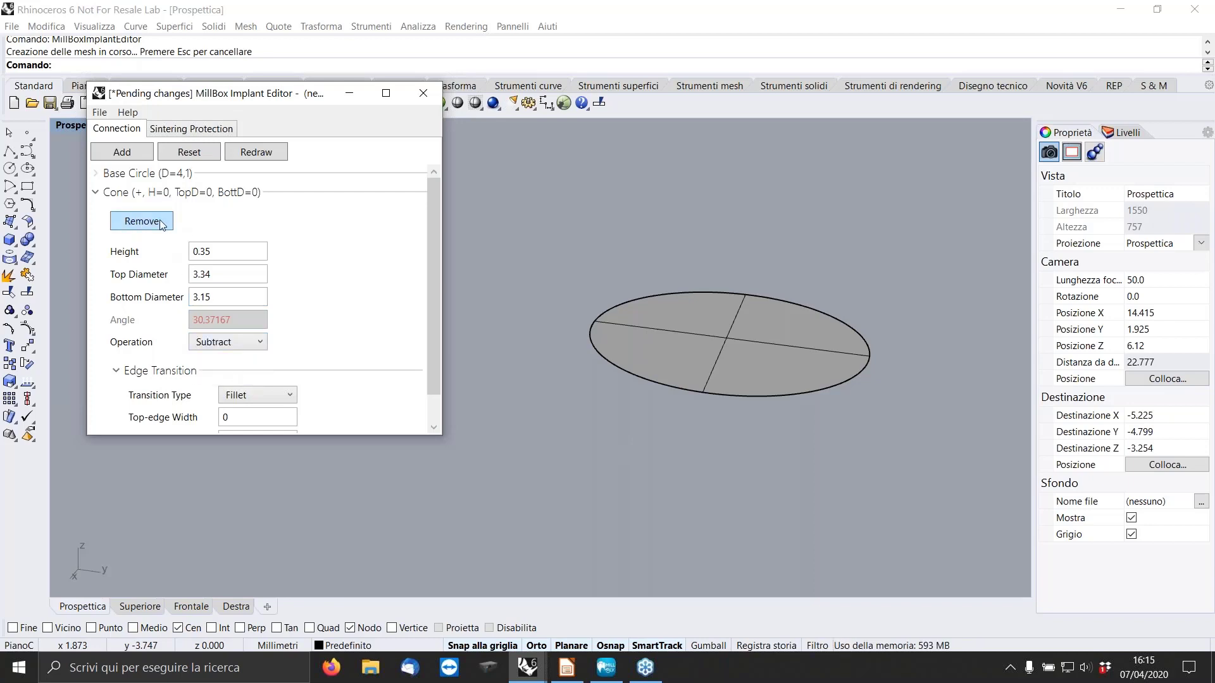
{"action": "left_click", "coordinate": [256, 153]}
{"action": "right_click_drag", "start_coordinate": [740, 338], "coordinate": [655, 237]}
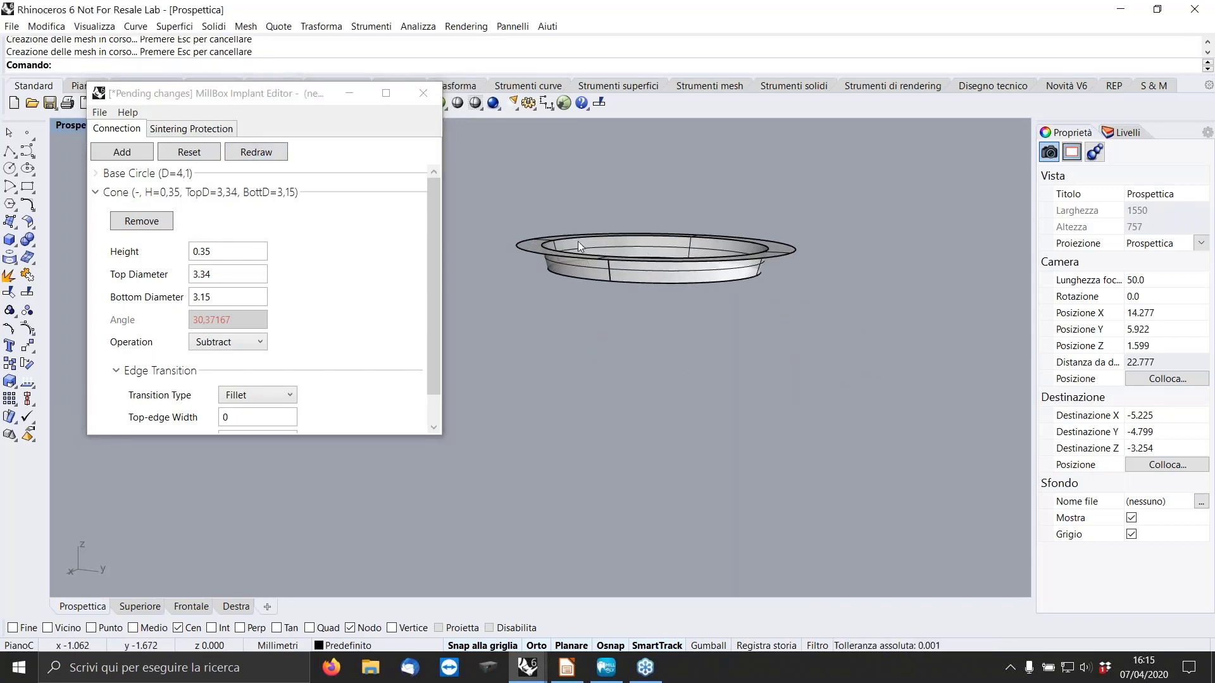
{"action": "scroll", "coordinate": [578, 226], "scroll_direction": "up", "scroll_amount": 4}
{"action": "right_click_drag", "start_coordinate": [579, 226], "coordinate": [607, 272]}
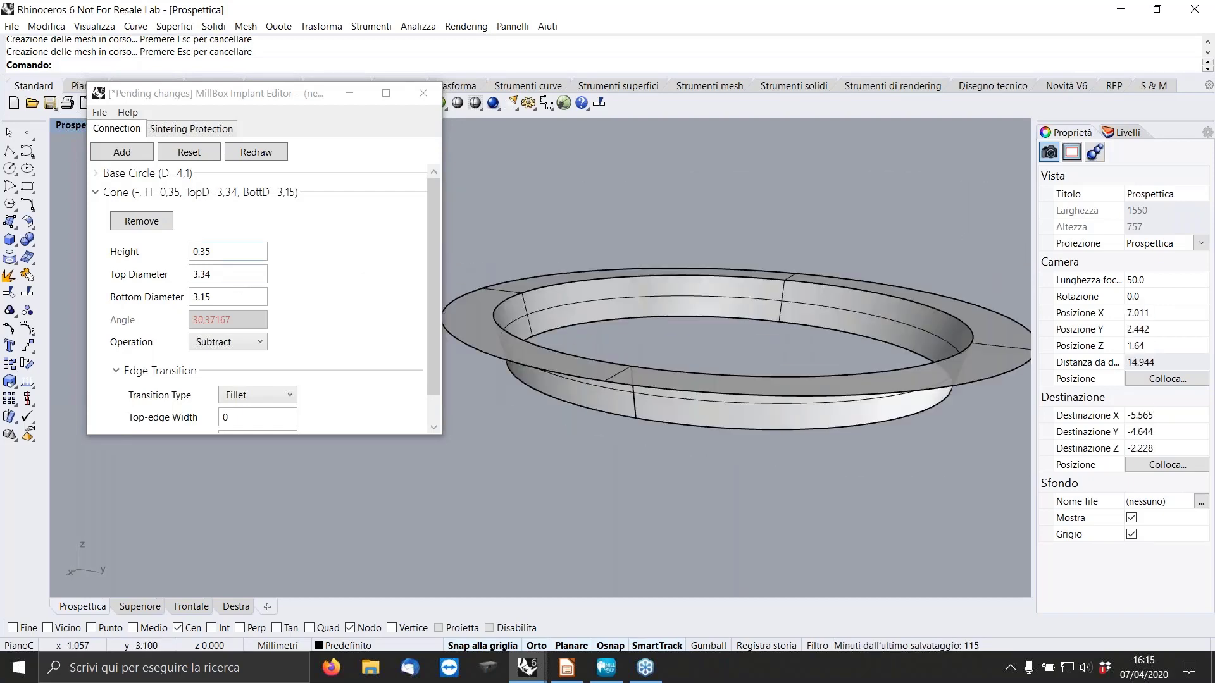
{"action": "left_click", "coordinate": [95, 192]}
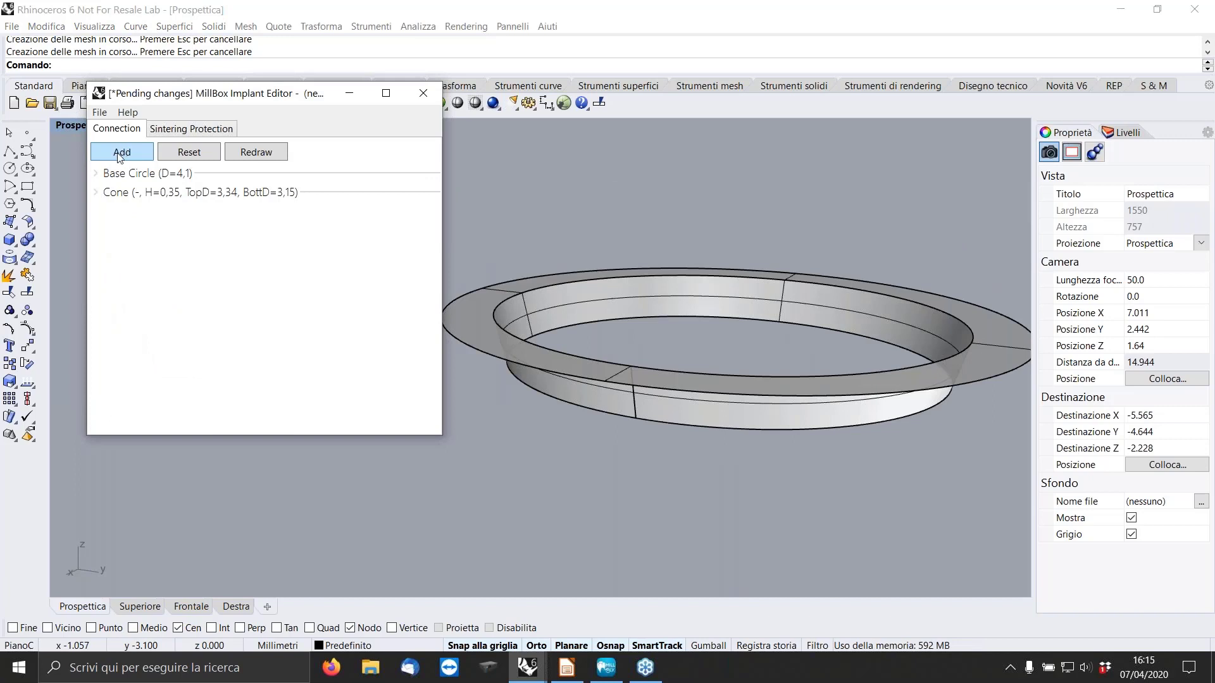
Add a cylinder with height 0.75, diameter 3.15 and operation Subtract, and redraw the connection.
{"action": "left_click", "coordinate": [122, 152]}
{"action": "left_click", "coordinate": [172, 200]}
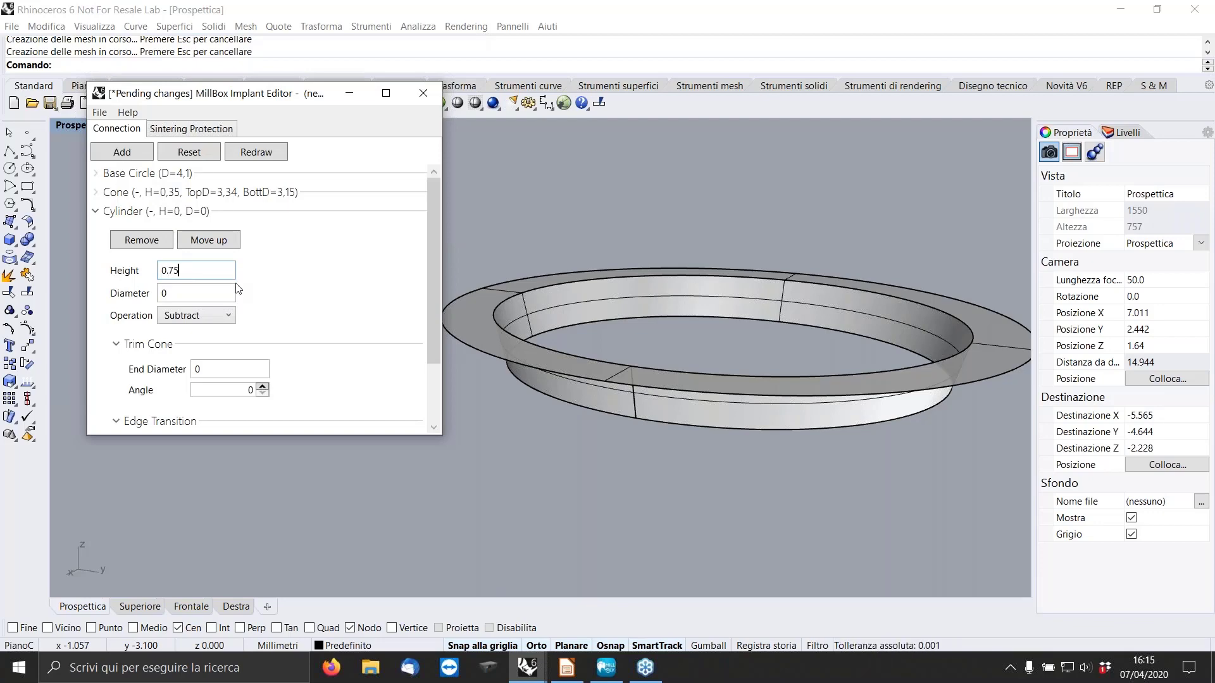
{"action": "double_click", "coordinate": [211, 291]}
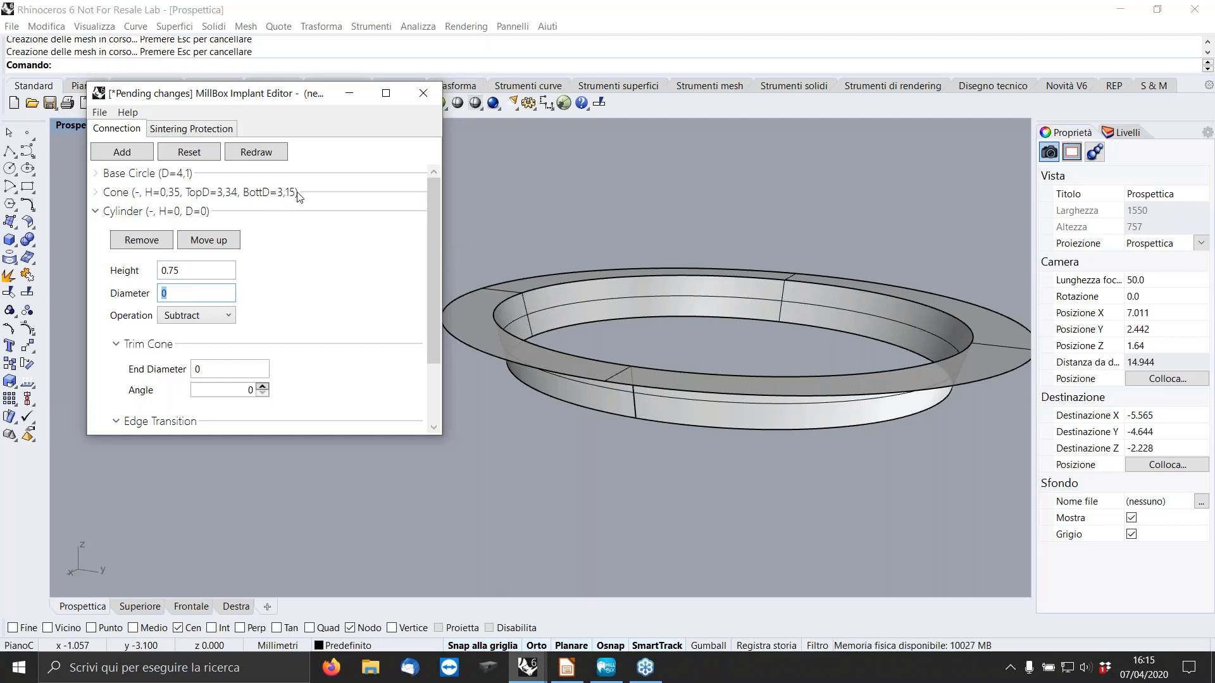
{"action": "type", "text": "3.15"}
{"action": "left_click", "coordinate": [200, 316]}
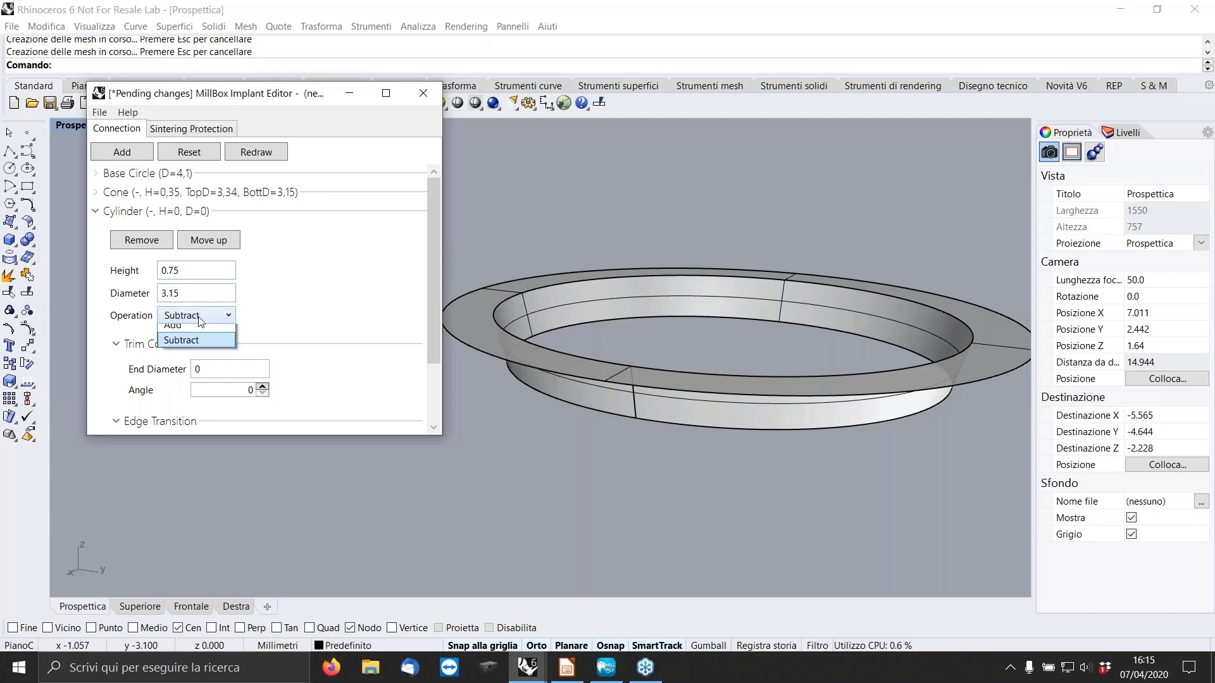
{"action": "left_click", "coordinate": [258, 152]}
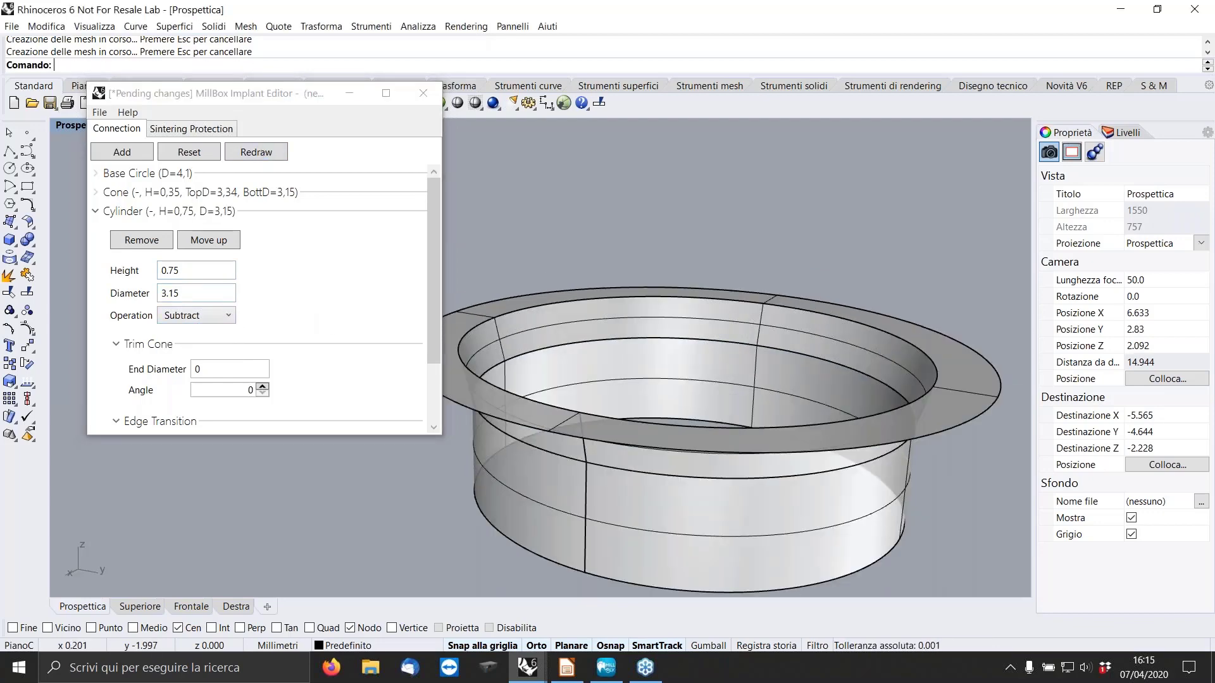
Try a diameter of 2.5 for the cylinder, redraw the connection and inspect the shape.
{"action": "double_click", "coordinate": [171, 293]}
{"action": "type", "text": "2"}
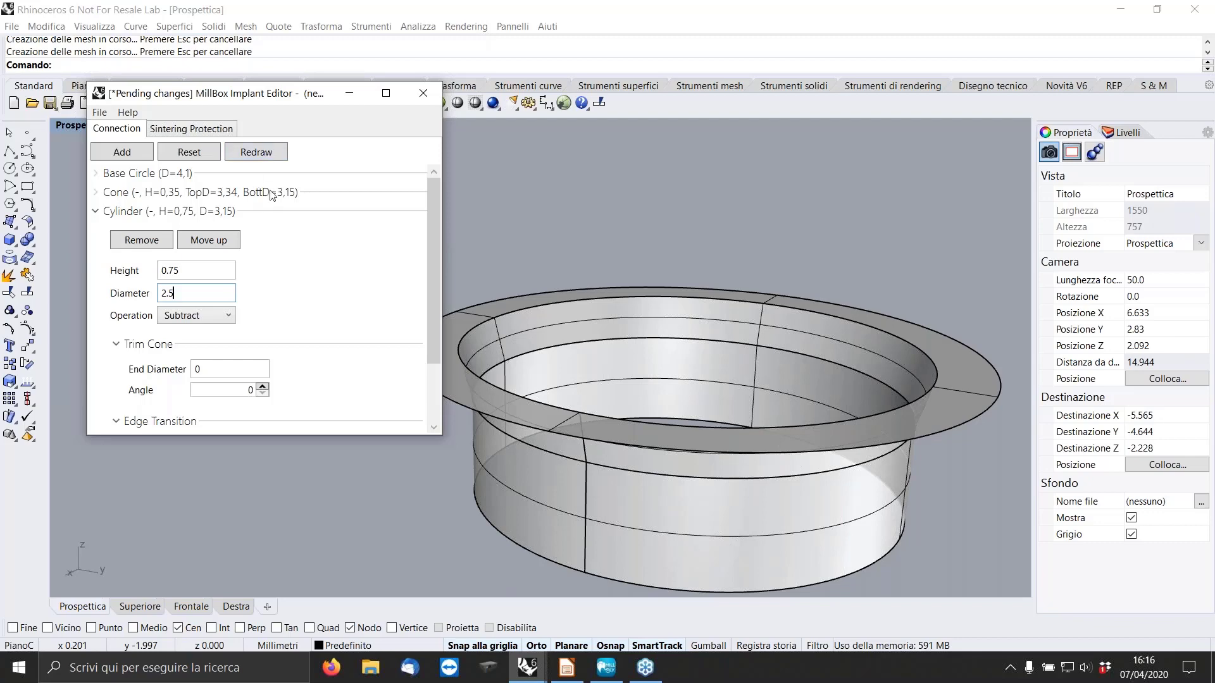
{"action": "left_click", "coordinate": [256, 152]}
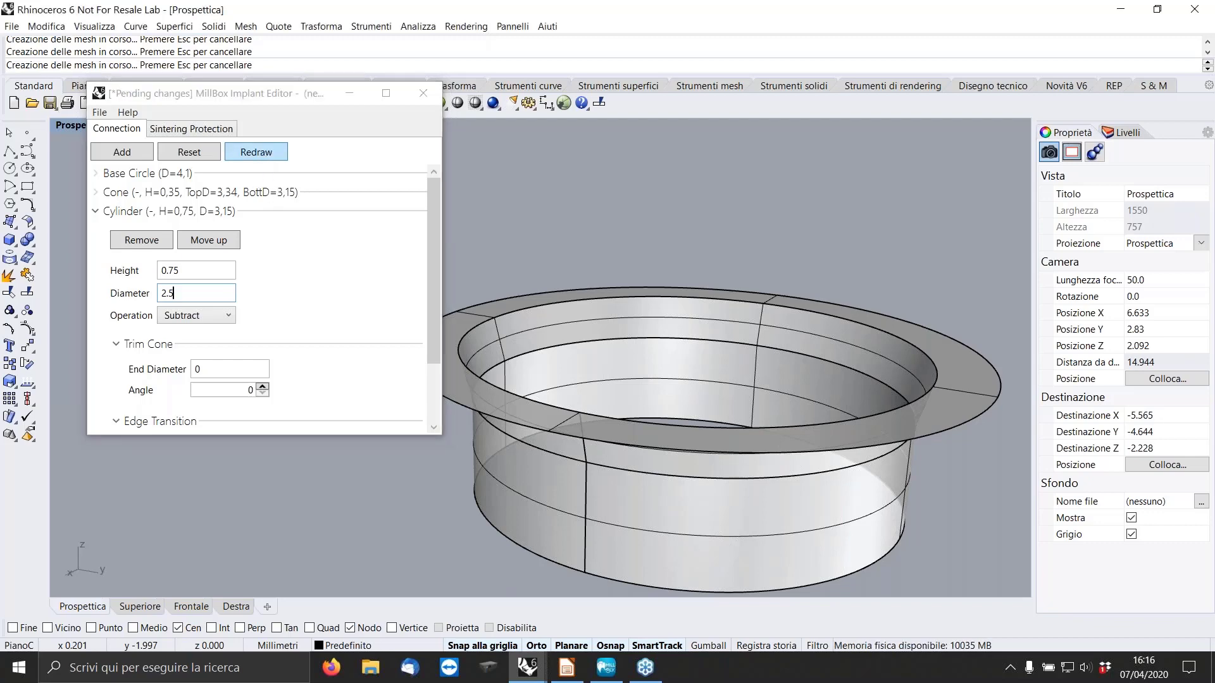
{"action": "right_click_drag", "start_coordinate": [776, 362], "coordinate": [772, 286]}
{"action": "scroll", "coordinate": [772, 286], "scroll_direction": "down", "scroll_amount": 6}
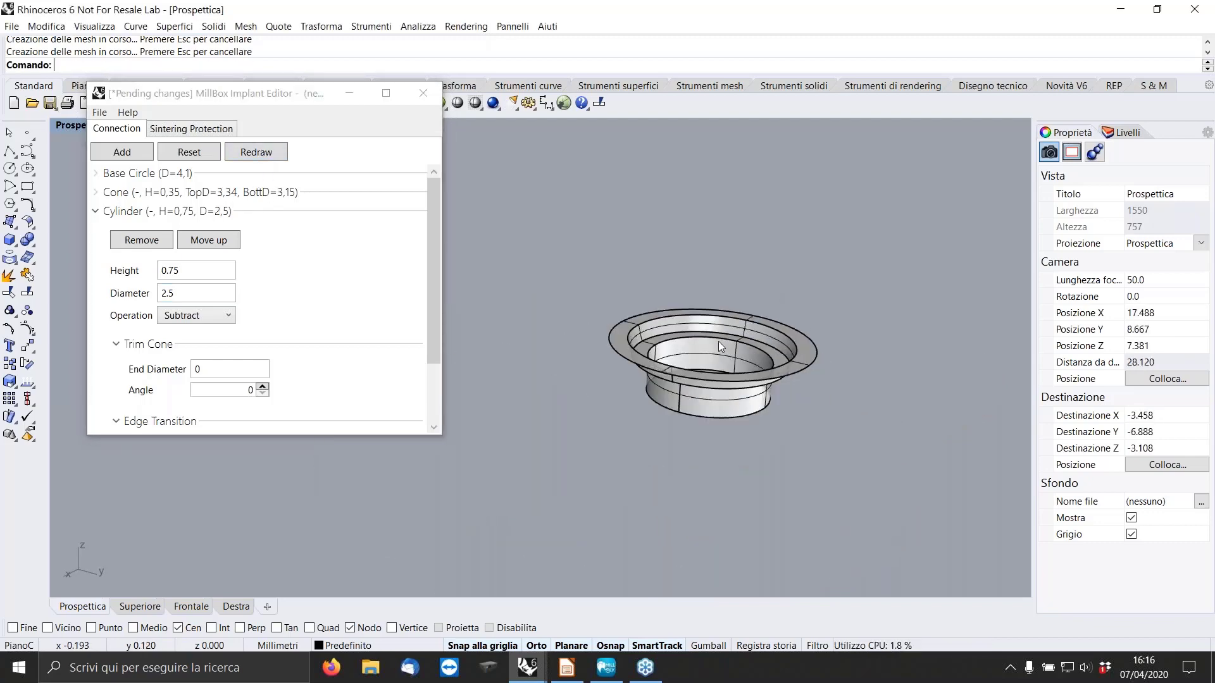
{"action": "right_click_drag", "start_coordinate": [719, 340], "coordinate": [668, 404]}
{"action": "scroll", "coordinate": [668, 402], "scroll_direction": "up", "scroll_amount": 4}
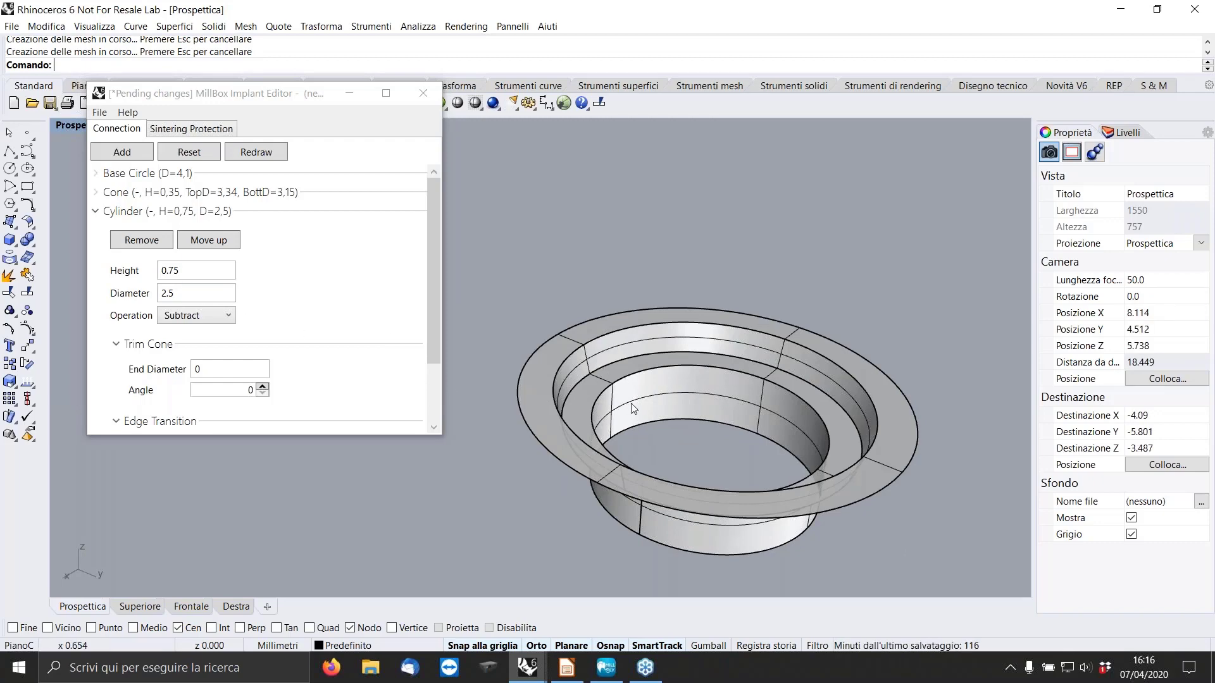
Set the cylinder's diameter back to 3.15, redraw the connection and collapse the cylinder's settings.
{"action": "left_click", "coordinate": [199, 300]}
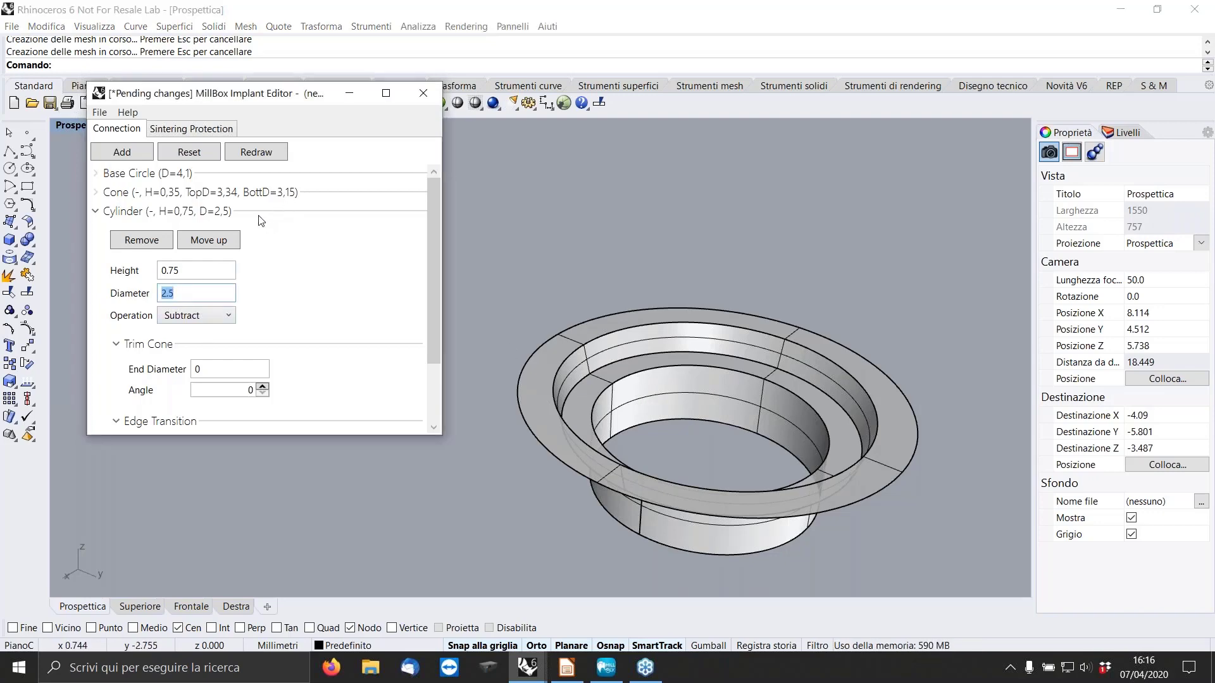
{"action": "type", "text": "3.15"}
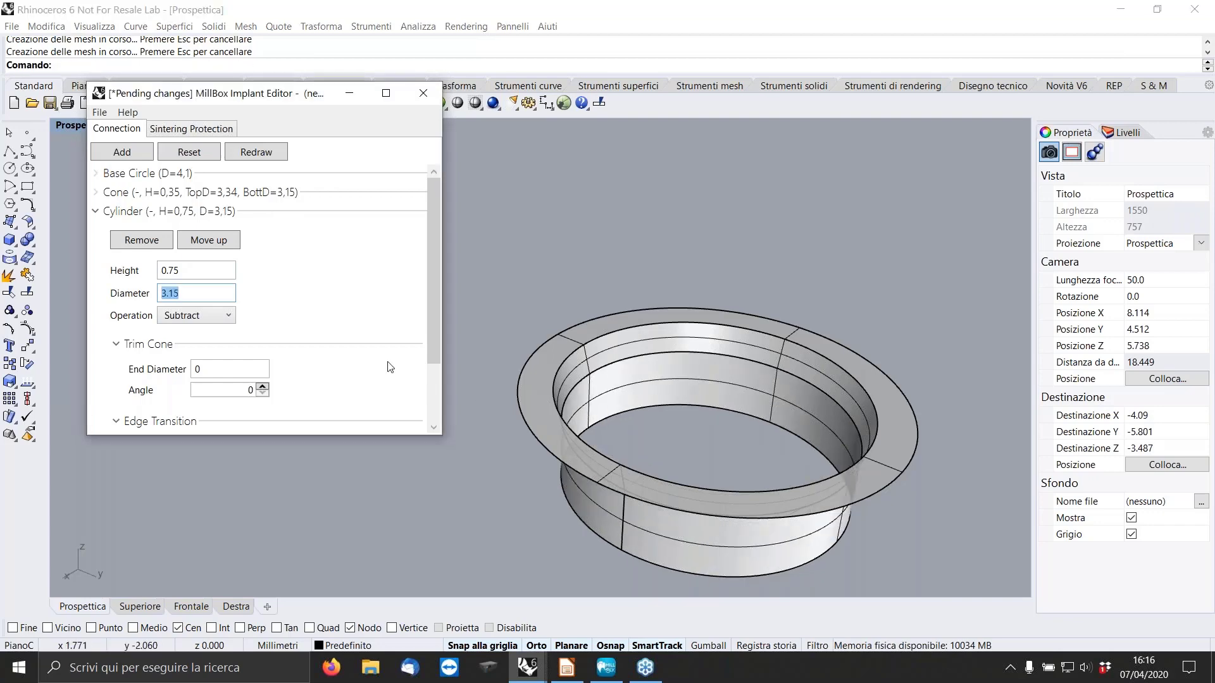
{"action": "left_click", "coordinate": [97, 212]}
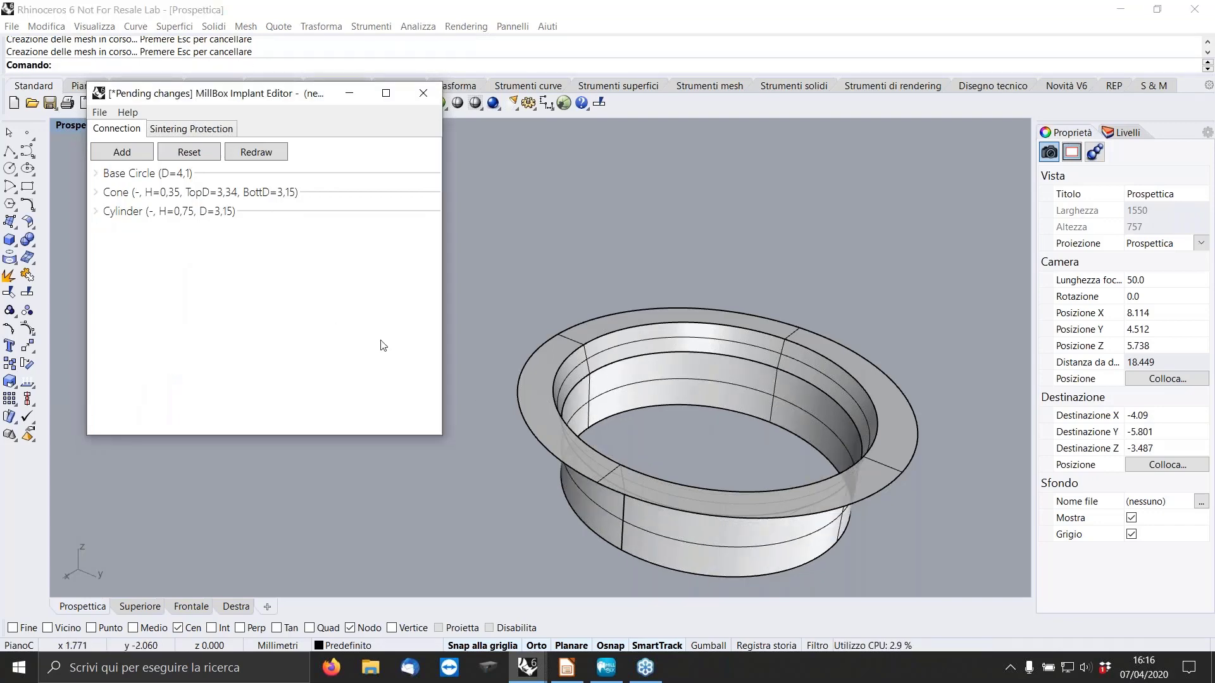
Add a second cylinder with height 0.25 and diameter 2.07 below the existing one, and redraw the connection.
{"action": "right_click_drag", "start_coordinate": [711, 383], "coordinate": [828, 340]}
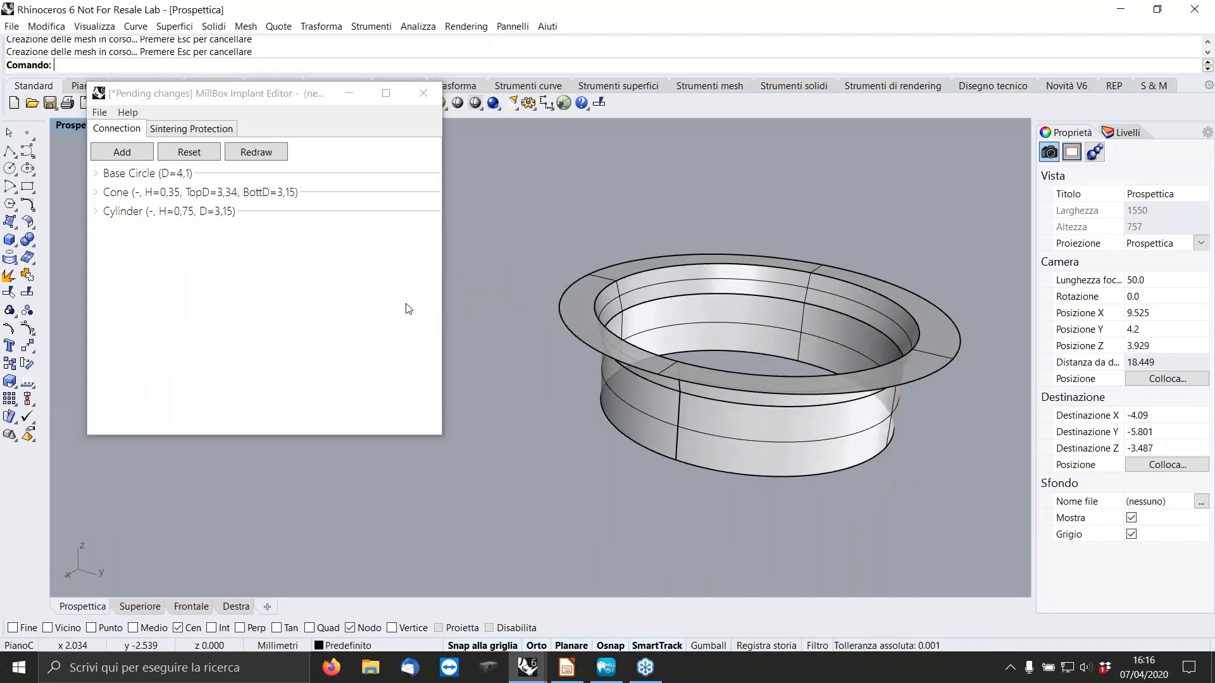
{"action": "left_click", "coordinate": [124, 155]}
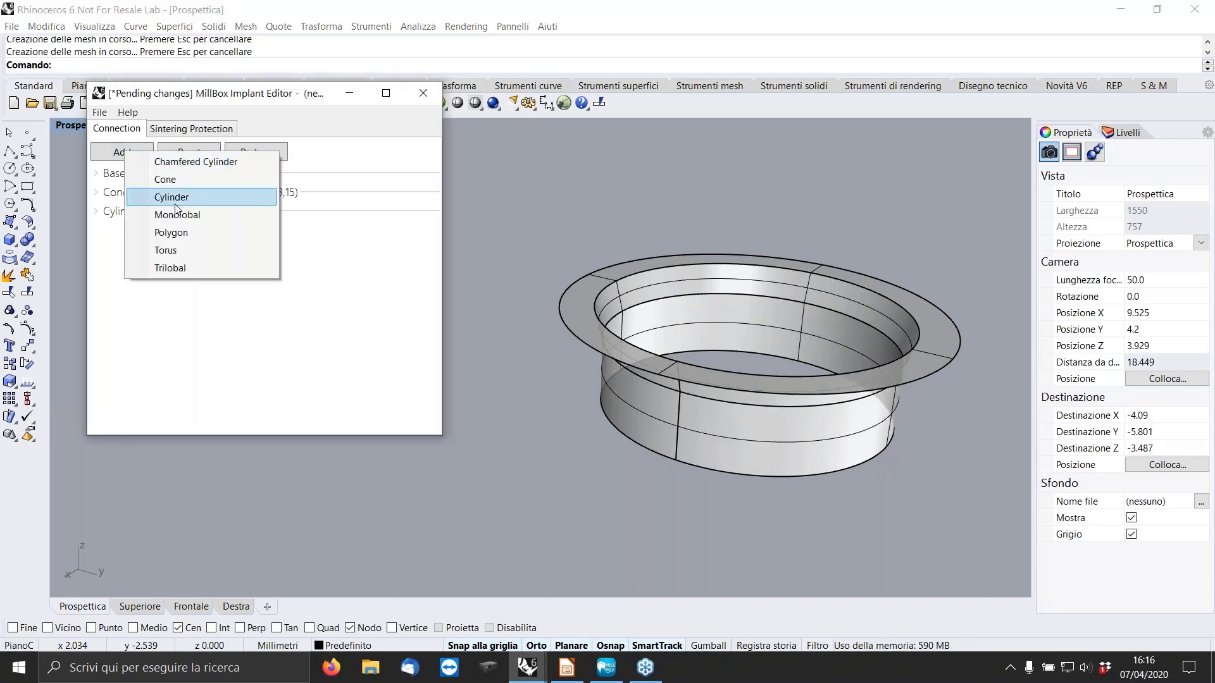
{"action": "left_click", "coordinate": [177, 198]}
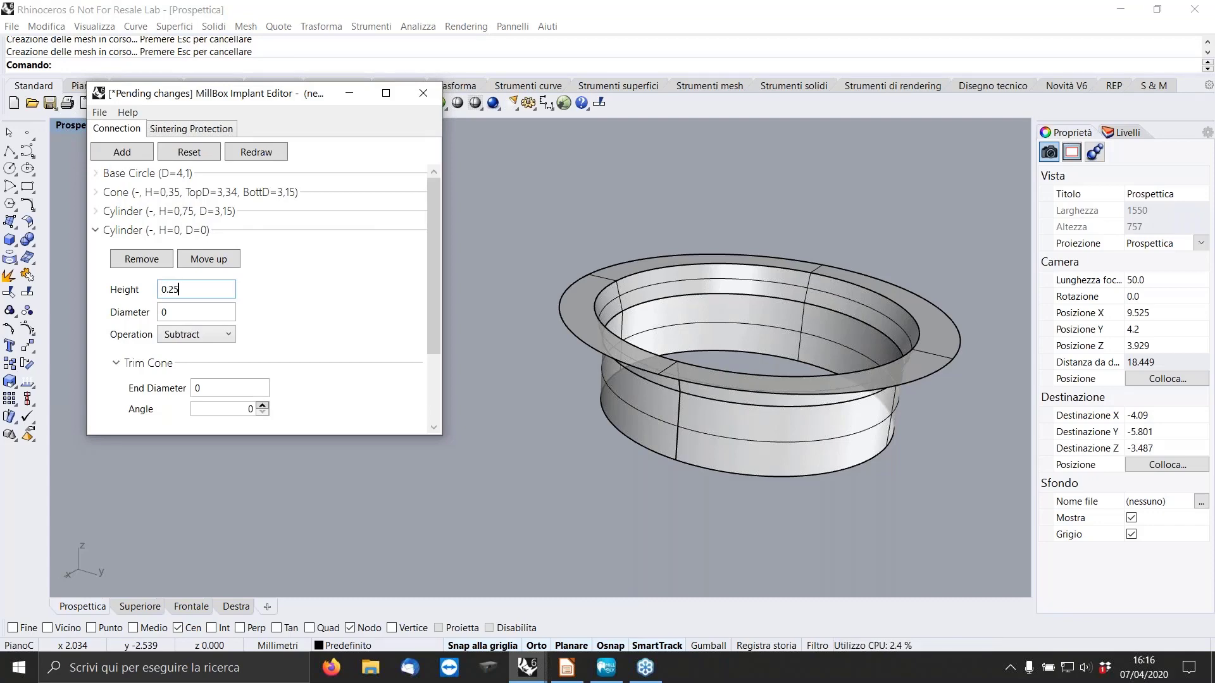
{"action": "left_click", "coordinate": [180, 311]}
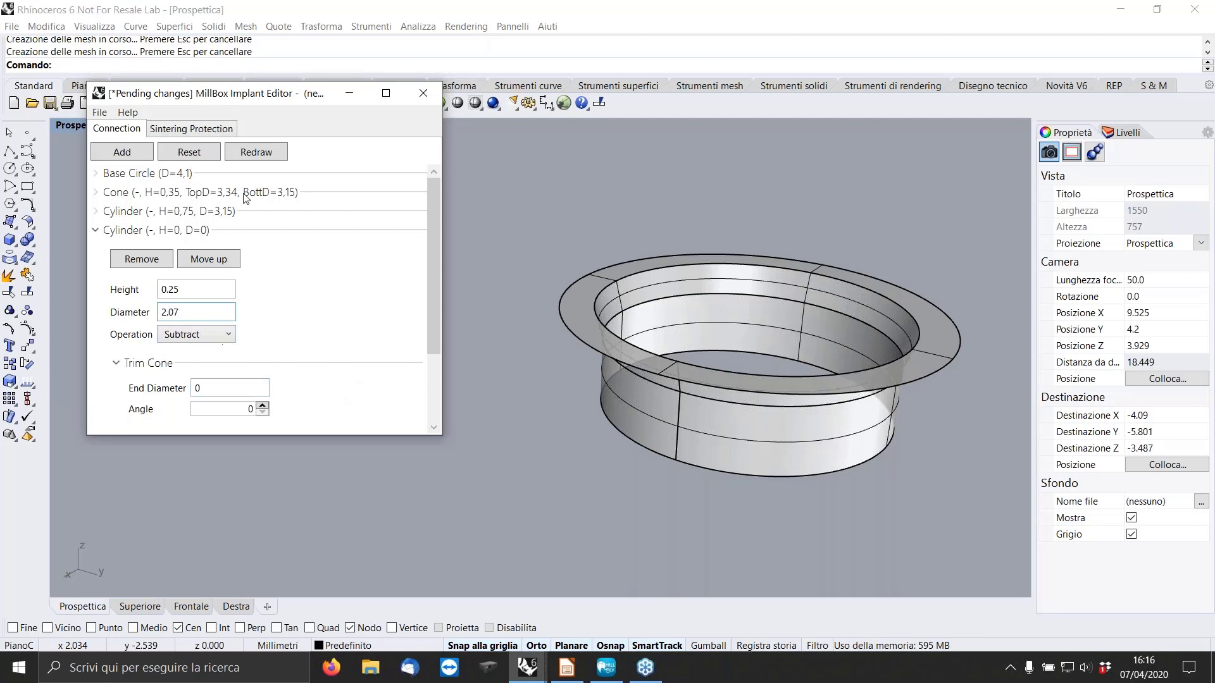
{"action": "left_click", "coordinate": [257, 152]}
{"action": "right_click_drag", "start_coordinate": [816, 360], "coordinate": [554, 457]}
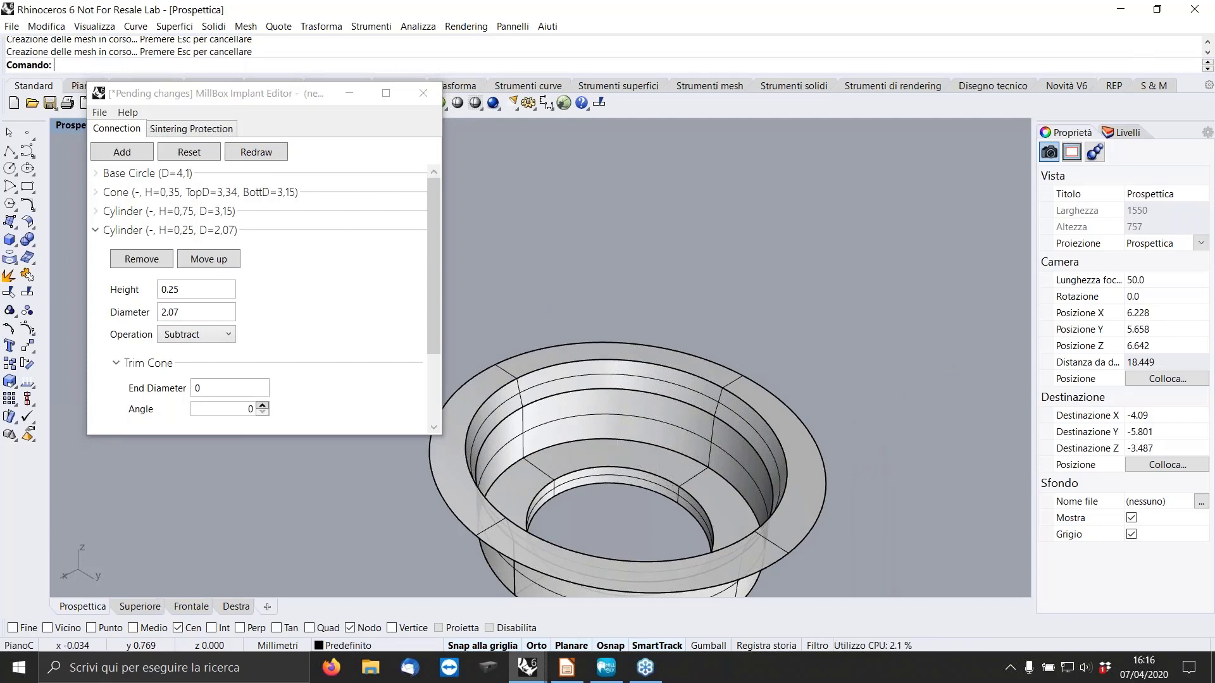
{"action": "right_click_drag", "start_coordinate": [654, 455], "coordinate": [724, 405]}
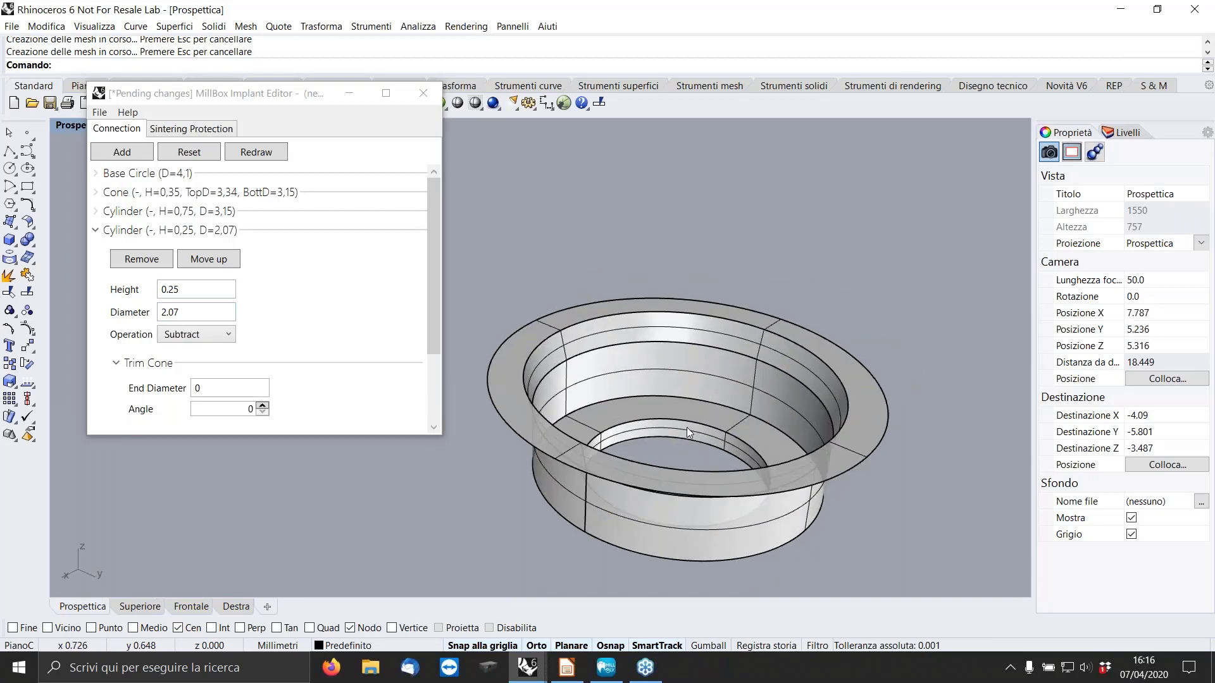
Add a cone with height 0.41, top diameter 2.07 and bottom diameter 2.7, redraw the connection and collapse the cone's settings.
{"action": "left_click", "coordinate": [110, 152]}
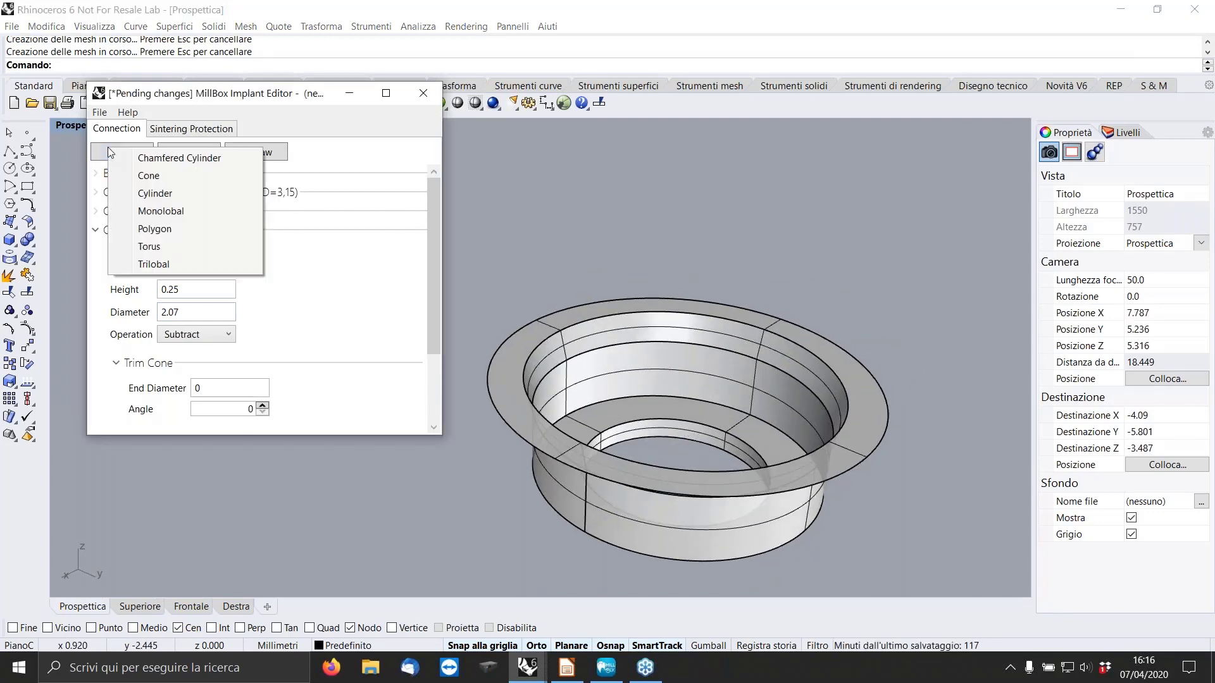
{"action": "left_click", "coordinate": [150, 176]}
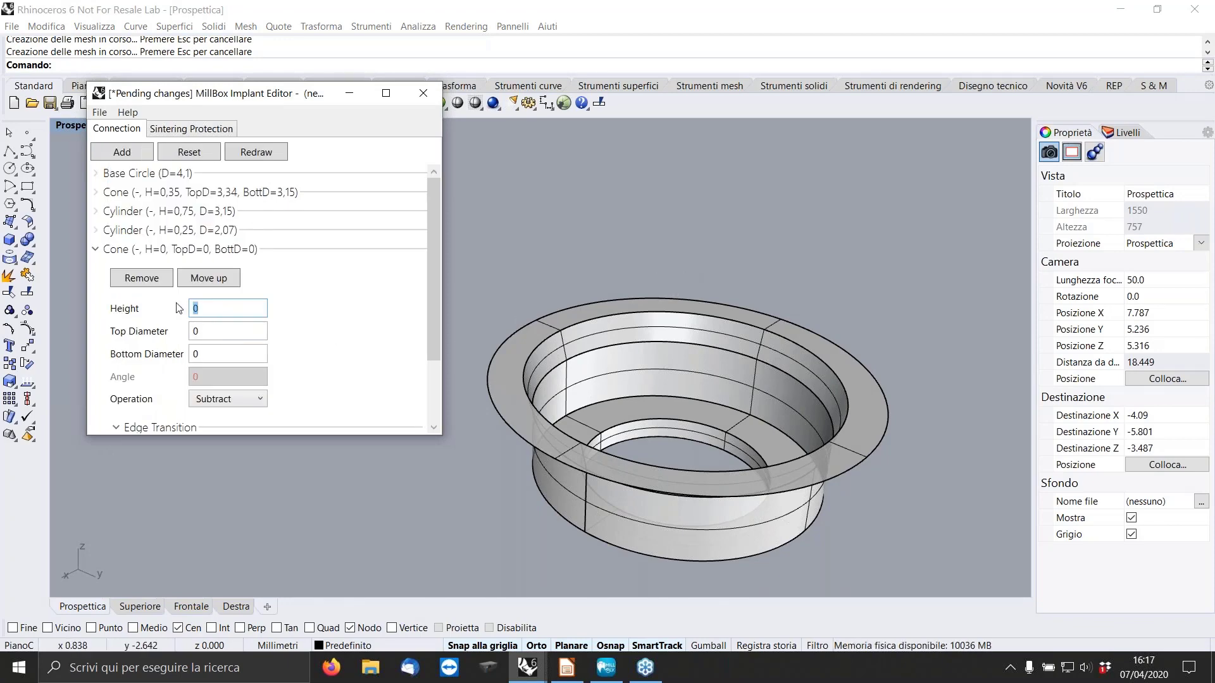
{"action": "type", "text": "0.41"}
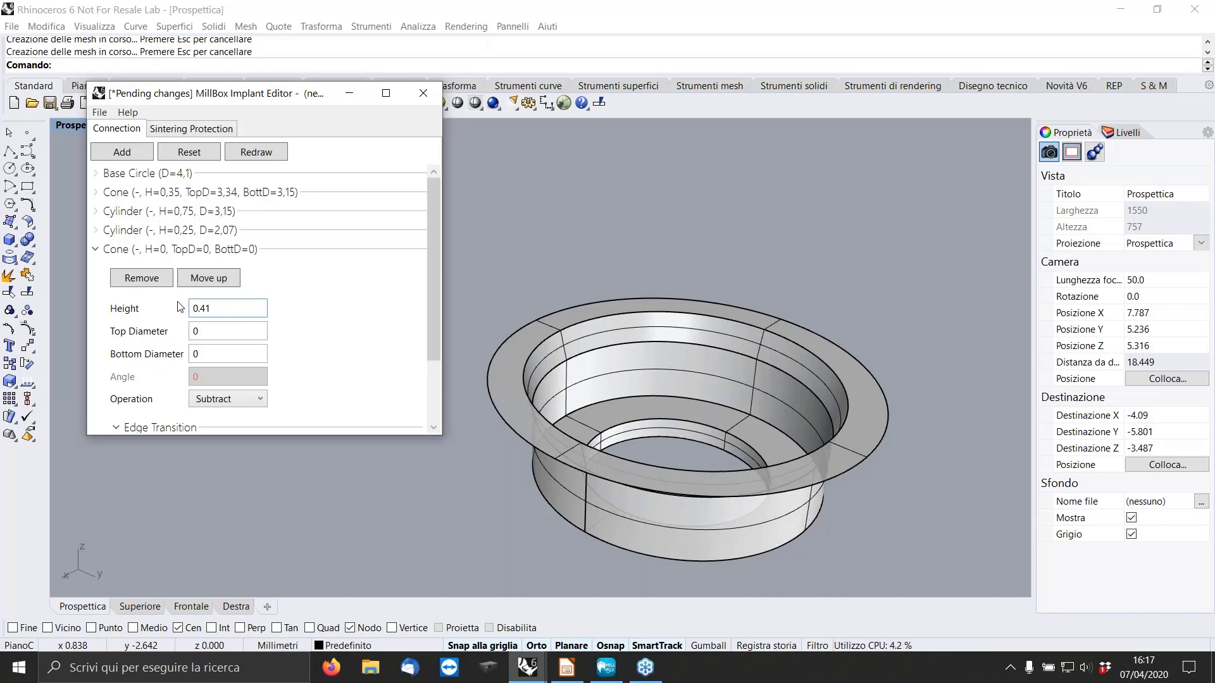
{"action": "left_click", "coordinate": [236, 333]}
{"action": "type", "text": "2"}
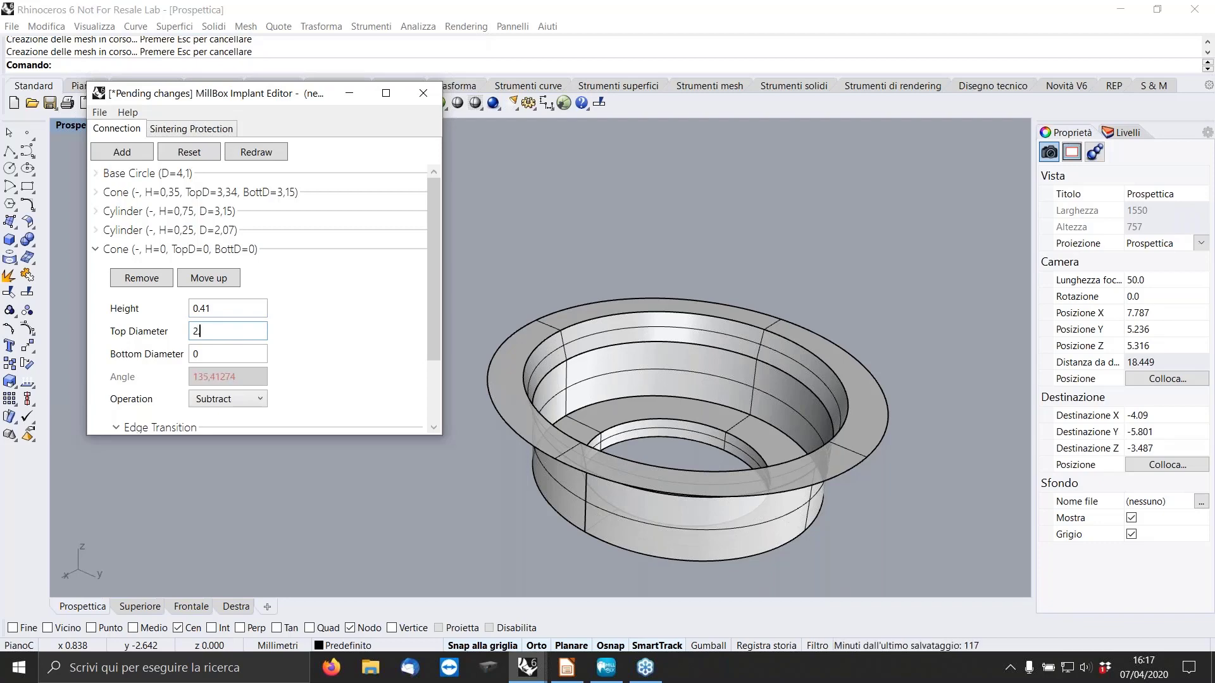
{"action": "type", "text": ".07"}
{"action": "left_click", "coordinate": [203, 353]}
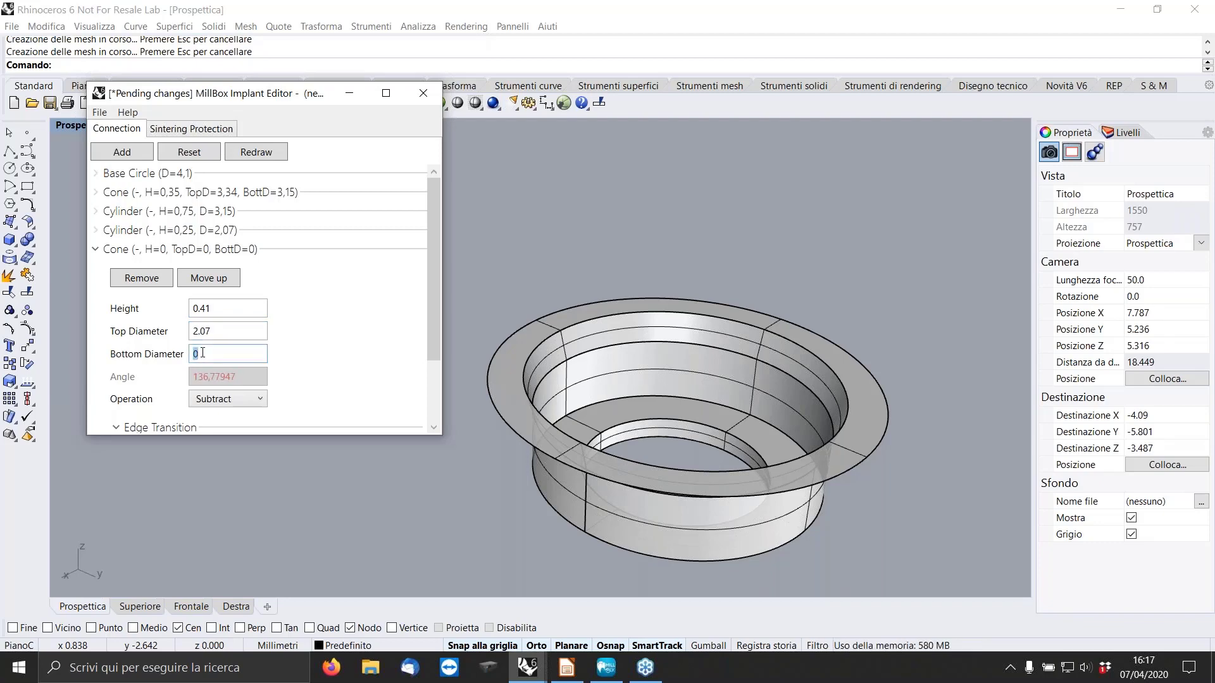
{"action": "type", "text": "2.7"}
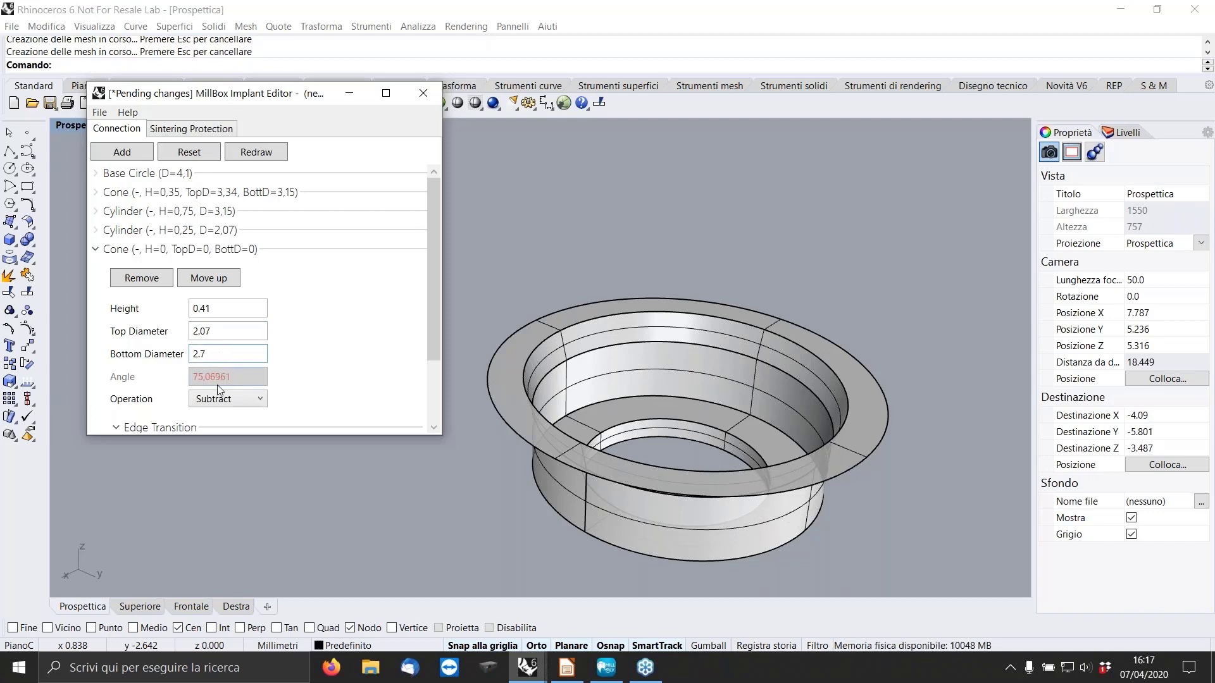
{"action": "left_click", "coordinate": [256, 152]}
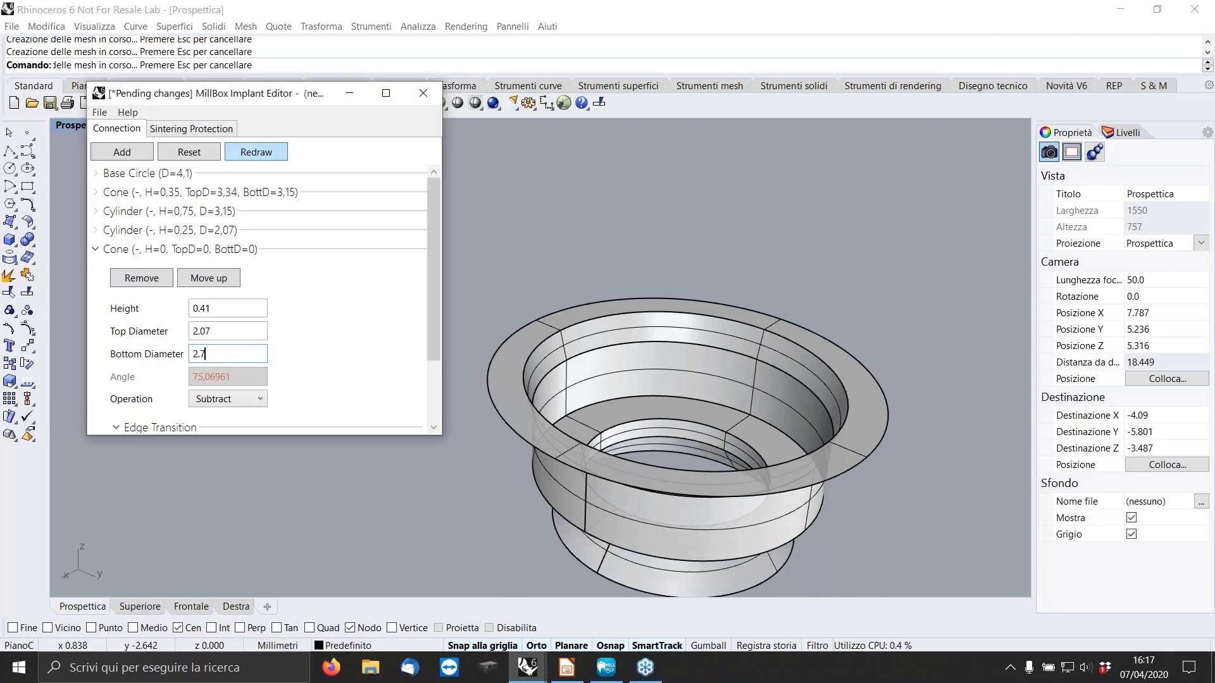
{"action": "right_click_drag", "start_coordinate": [712, 361], "coordinate": [710, 323]}
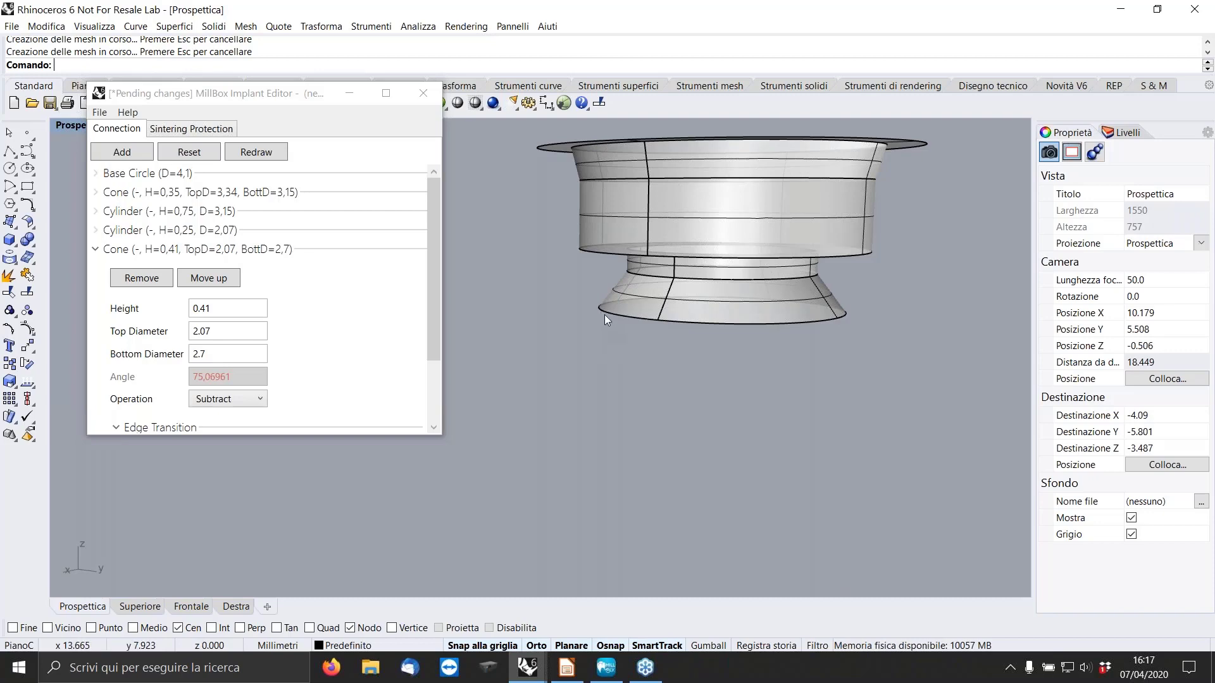
{"action": "left_click", "coordinate": [99, 250]}
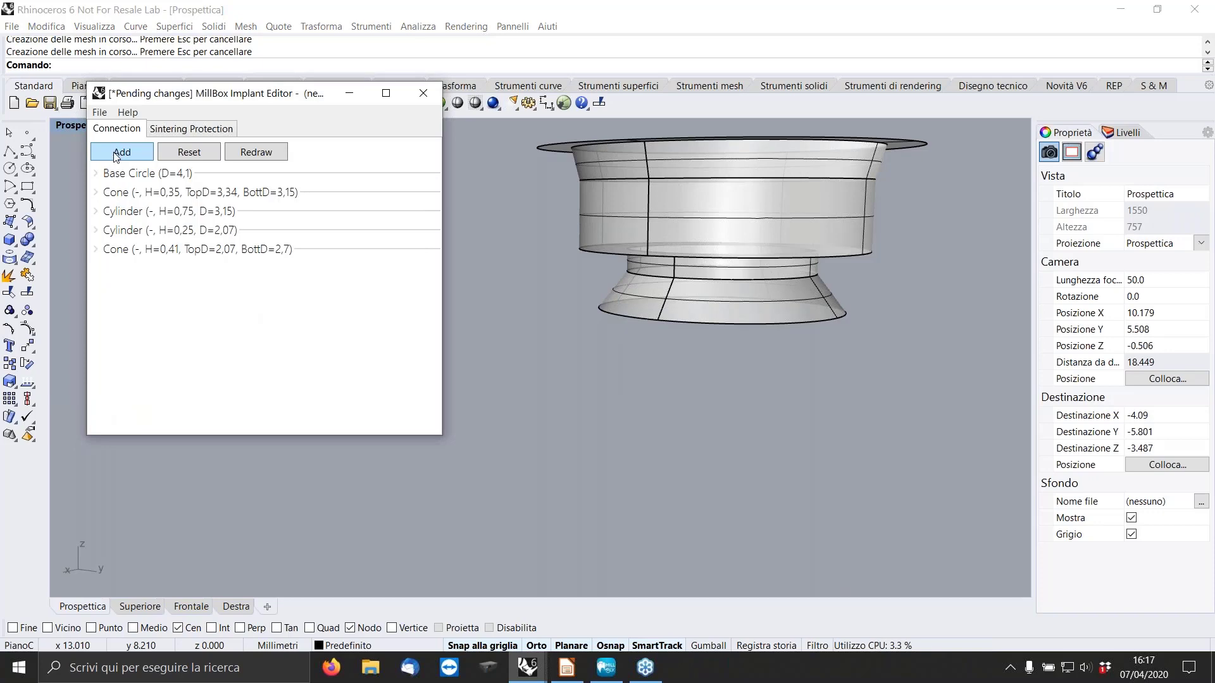
Add a cylinder with height 1 and diameter 2.7 below the lower cone, and redraw the connection.
{"action": "left_click", "coordinate": [116, 155]}
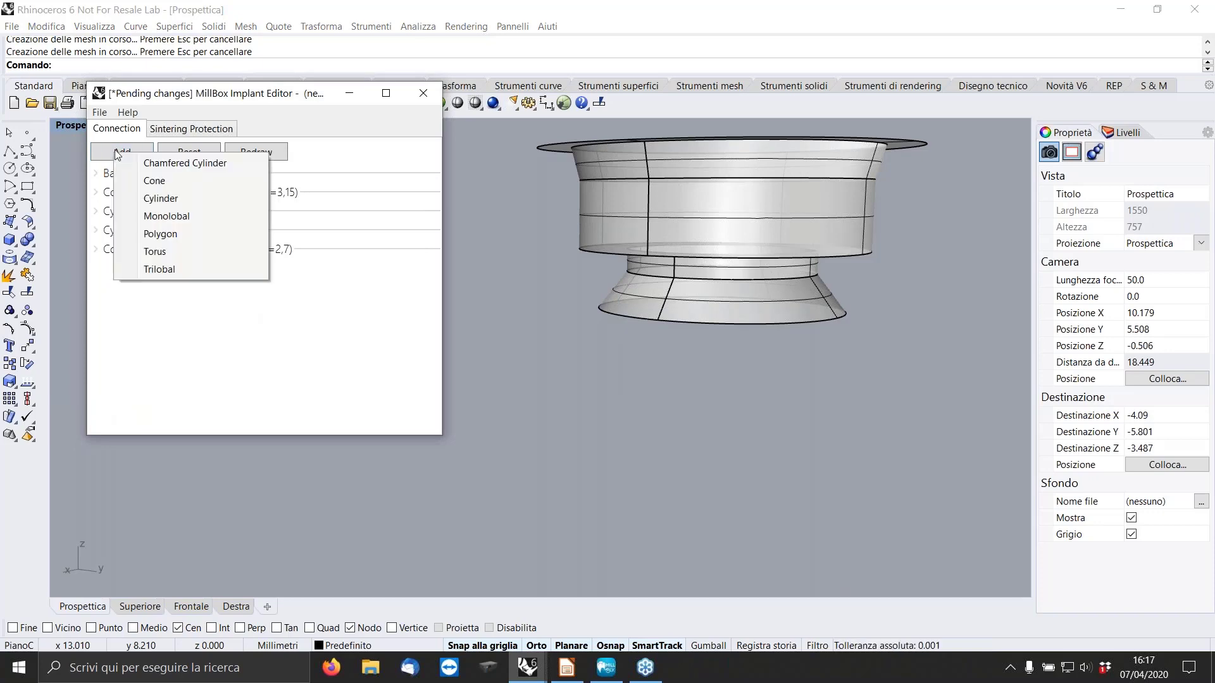
{"action": "left_click", "coordinate": [162, 198]}
{"action": "double_click", "coordinate": [176, 325]}
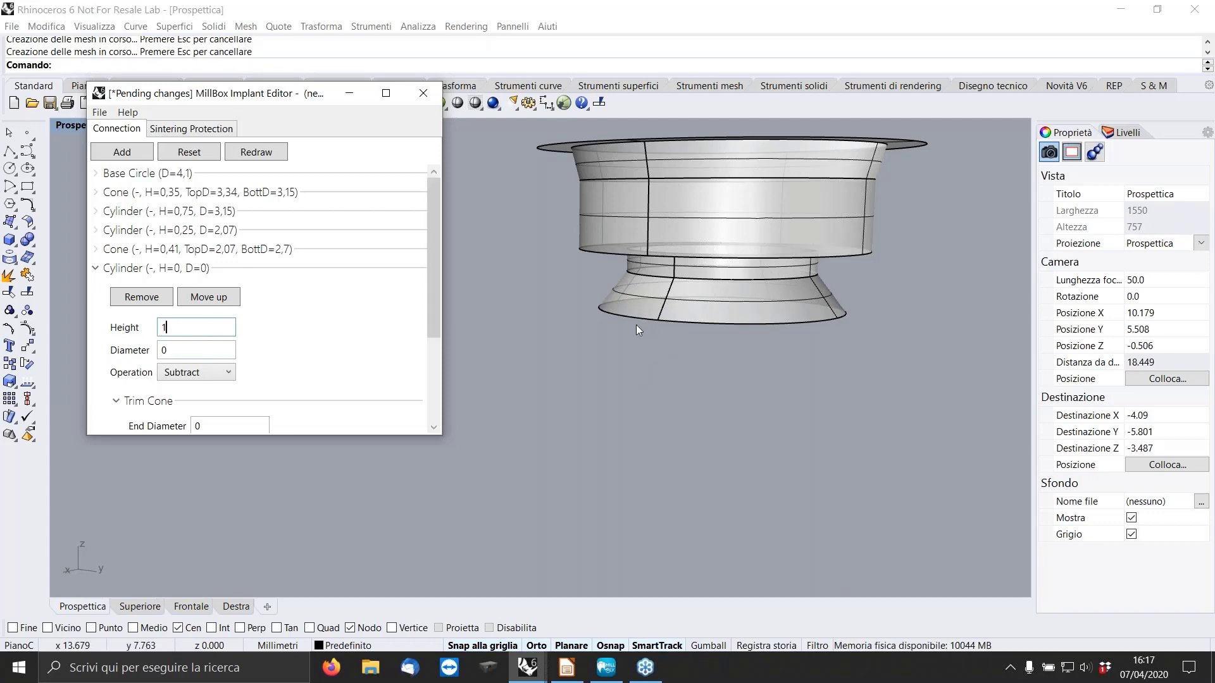
{"action": "left_click", "coordinate": [191, 350]}
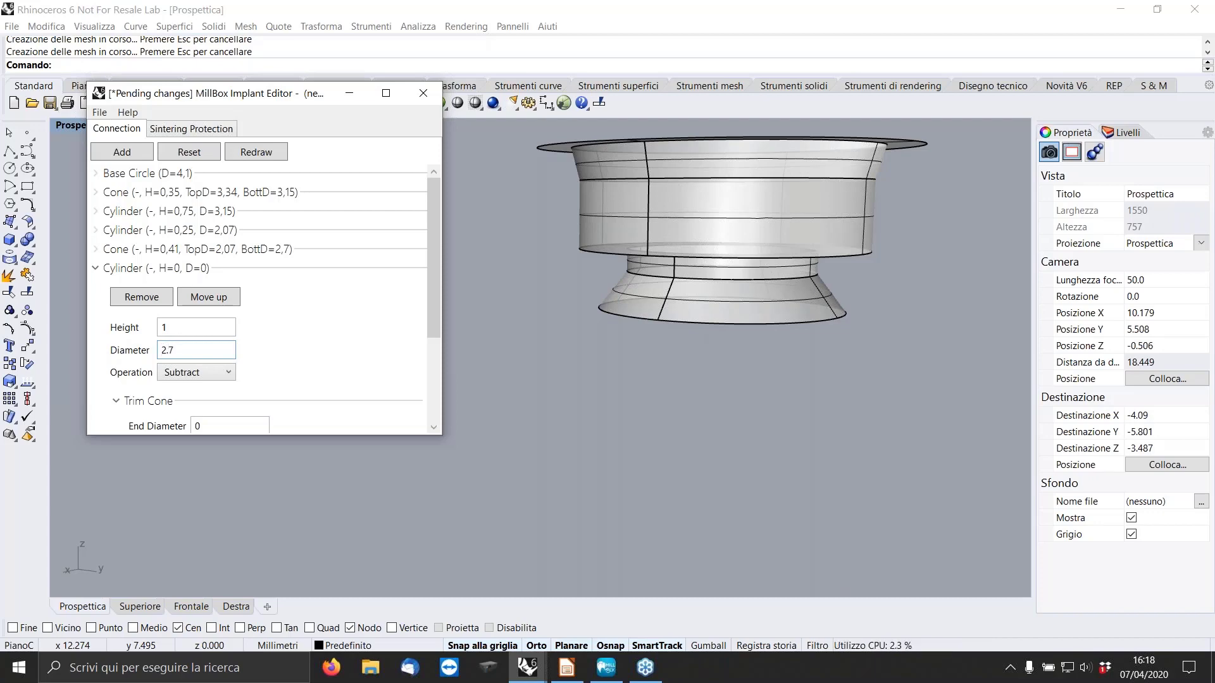
{"action": "left_click", "coordinate": [262, 154]}
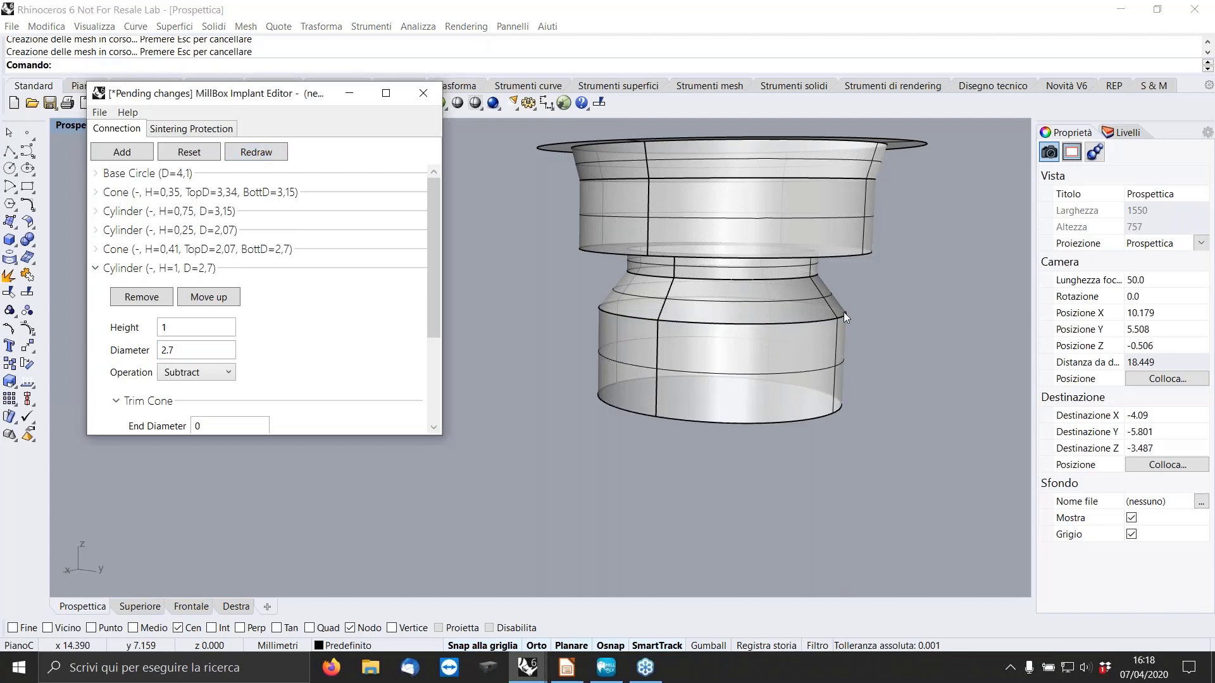
{"action": "right_click_drag", "start_coordinate": [844, 312], "coordinate": [831, 340]}
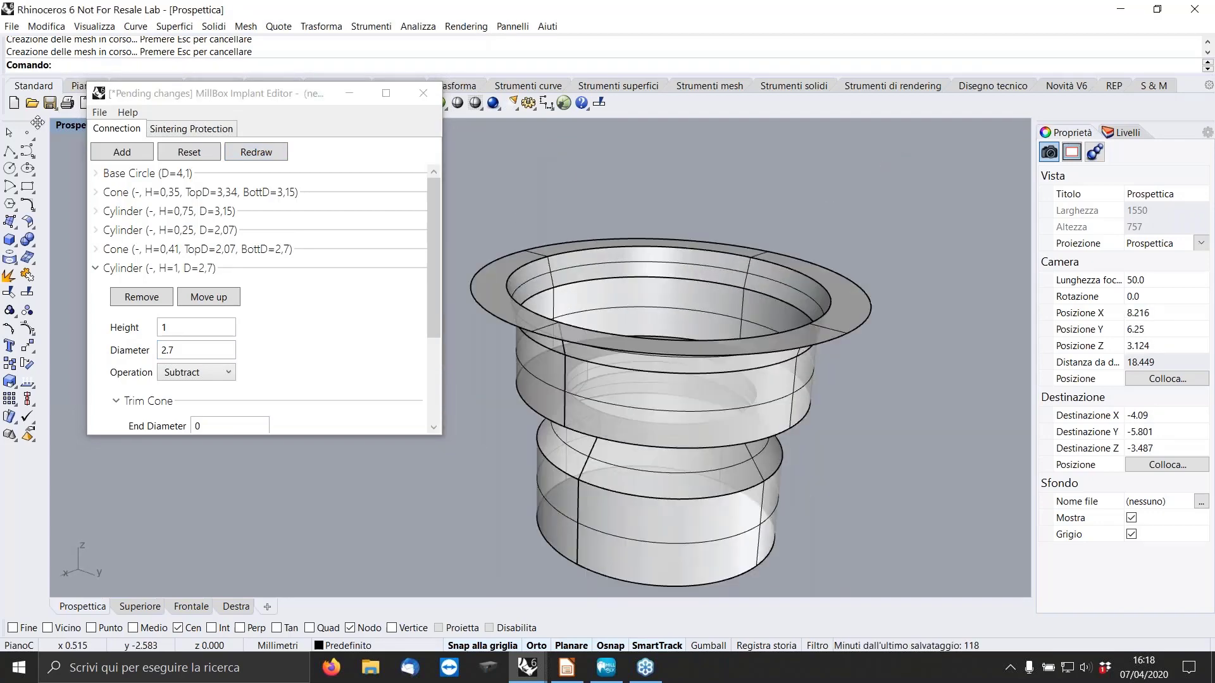
Set the perspective viewport's display mode to Ombreggiata and inspect the finished connection.
{"action": "left_click", "coordinate": [70, 130]}
{"action": "left_click", "coordinate": [101, 177]}
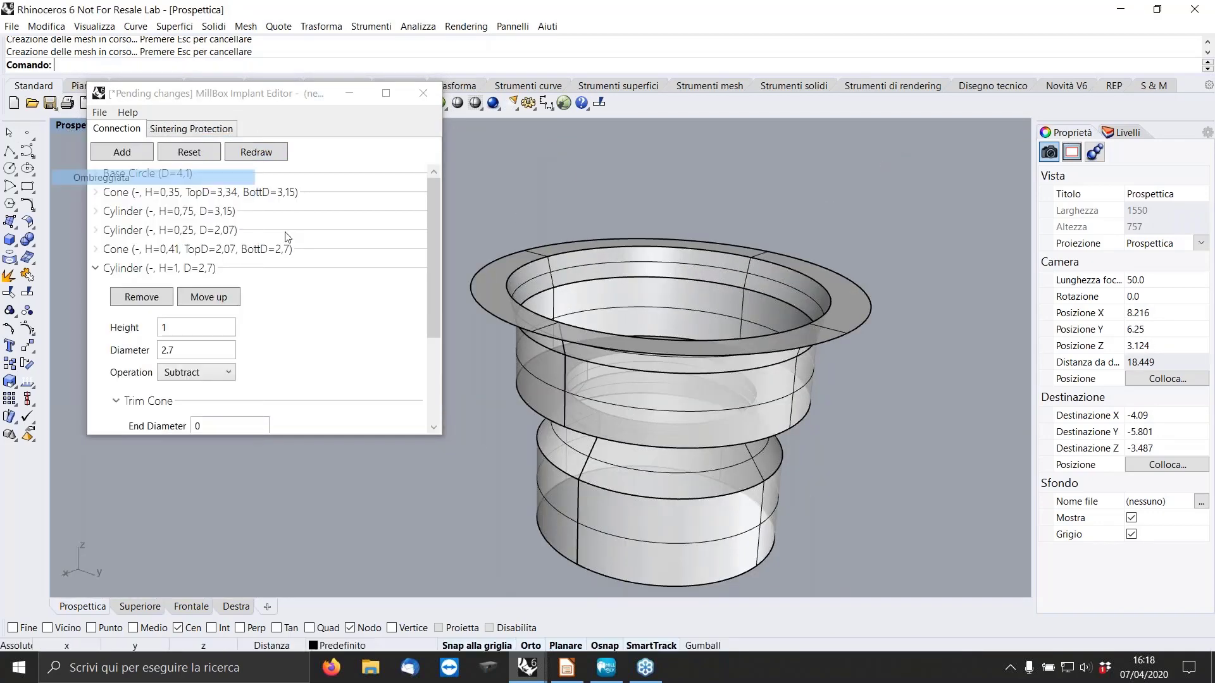
{"action": "right_click_drag", "start_coordinate": [789, 283], "coordinate": [775, 314]}
{"action": "scroll", "coordinate": [783, 276], "scroll_direction": "down", "scroll_amount": 6}
{"action": "mouse_move", "coordinate": [742, 367]}
{"action": "right_mouse_down"}
{"action": "mouse_move", "coordinate": [765, 296]}
{"action": "mouse_move", "coordinate": [746, 342]}
{"action": "mouse_move", "coordinate": [658, 323]}
{"action": "mouse_move", "coordinate": [731, 336]}
{"action": "mouse_move", "coordinate": [788, 322]}
{"action": "mouse_move", "coordinate": [732, 350]}
{"action": "right_mouse_up"}
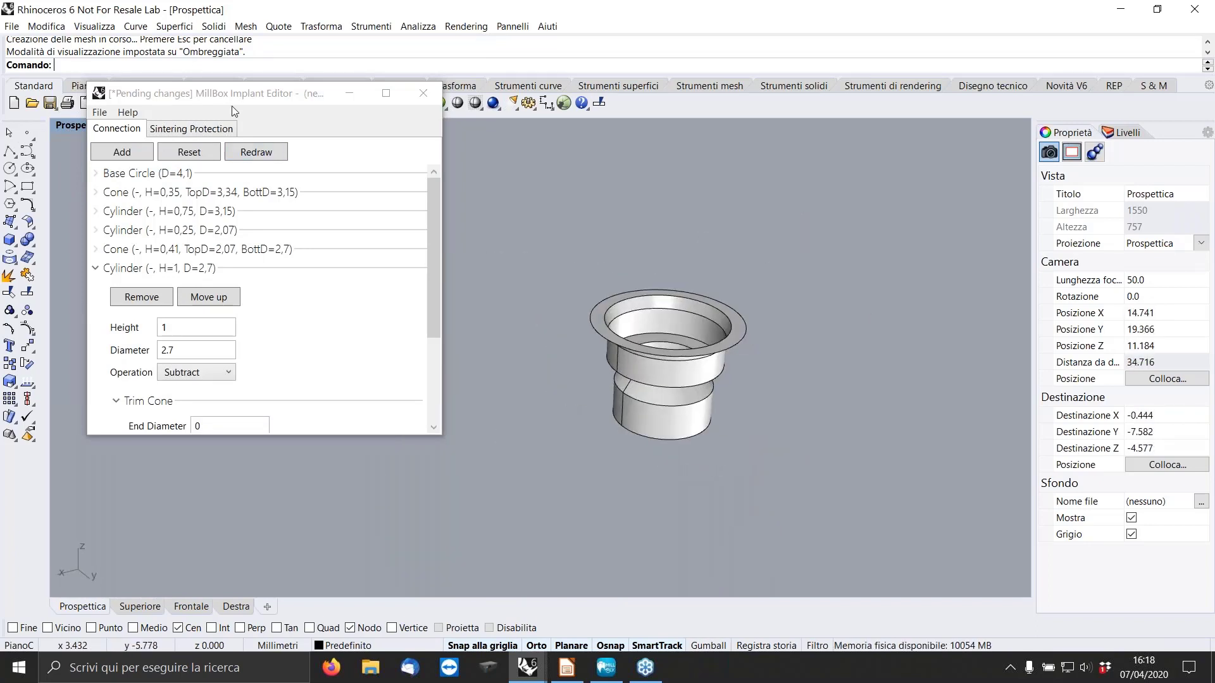
{"action": "scroll", "coordinate": [627, 348], "scroll_direction": "up", "scroll_amount": 5}
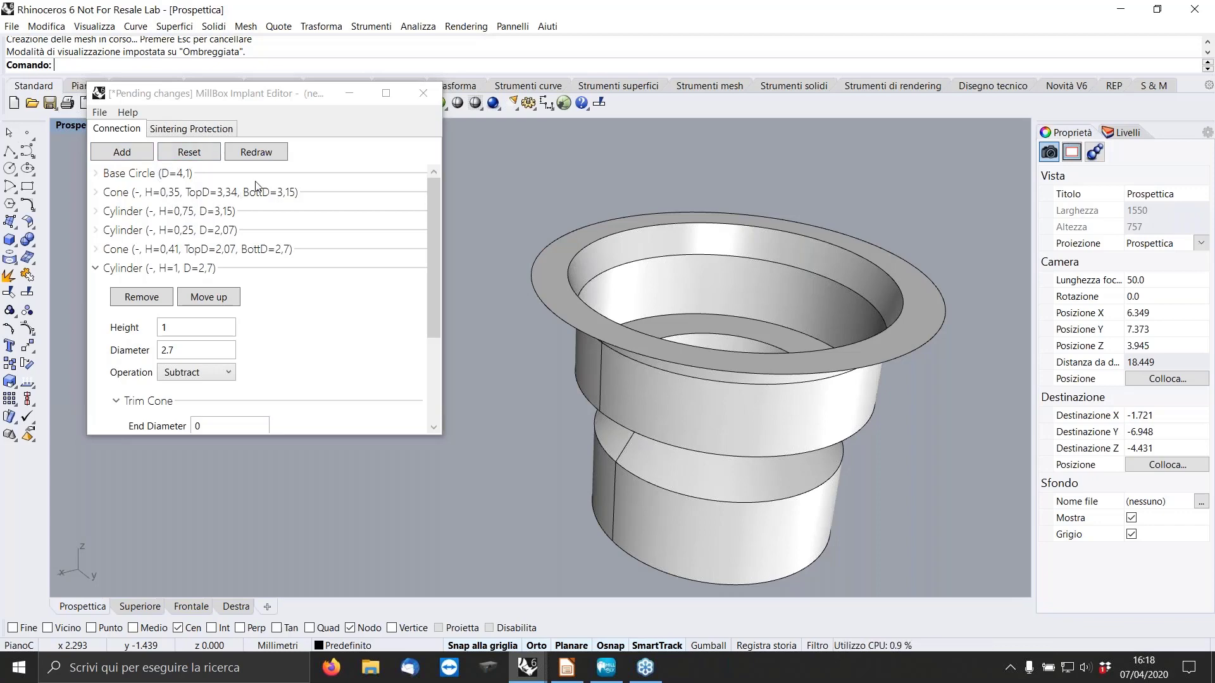
Save the connection as Branemark 4.1 rot.mbi in the IMPLANT EDITOR folder, replacing the existing file.
{"action": "left_click", "coordinate": [103, 113]}
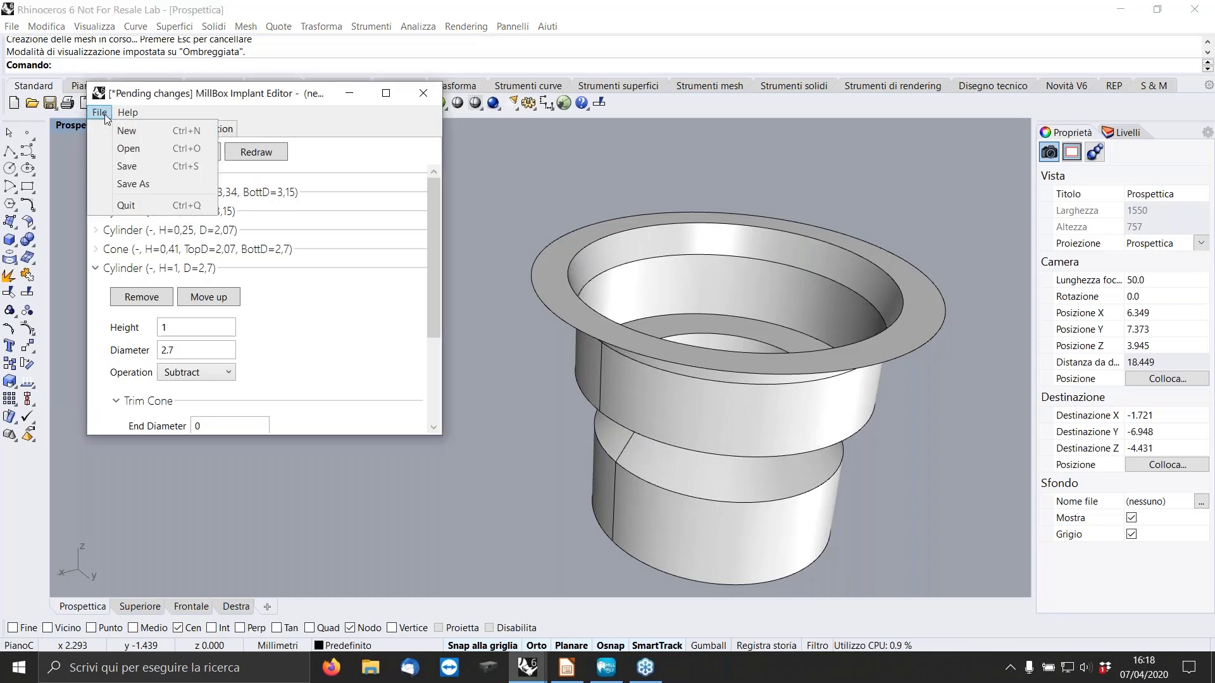
{"action": "left_click", "coordinate": [136, 165]}
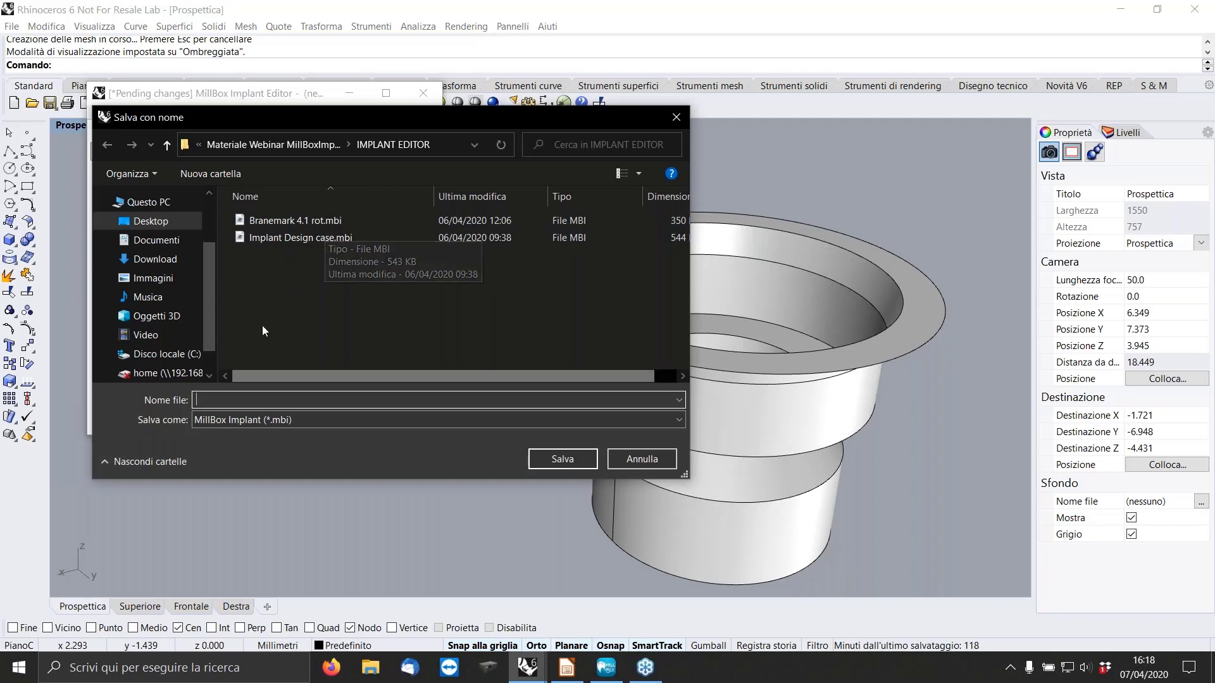
{"action": "left_click", "coordinate": [278, 220]}
{"action": "left_click", "coordinate": [563, 460]}
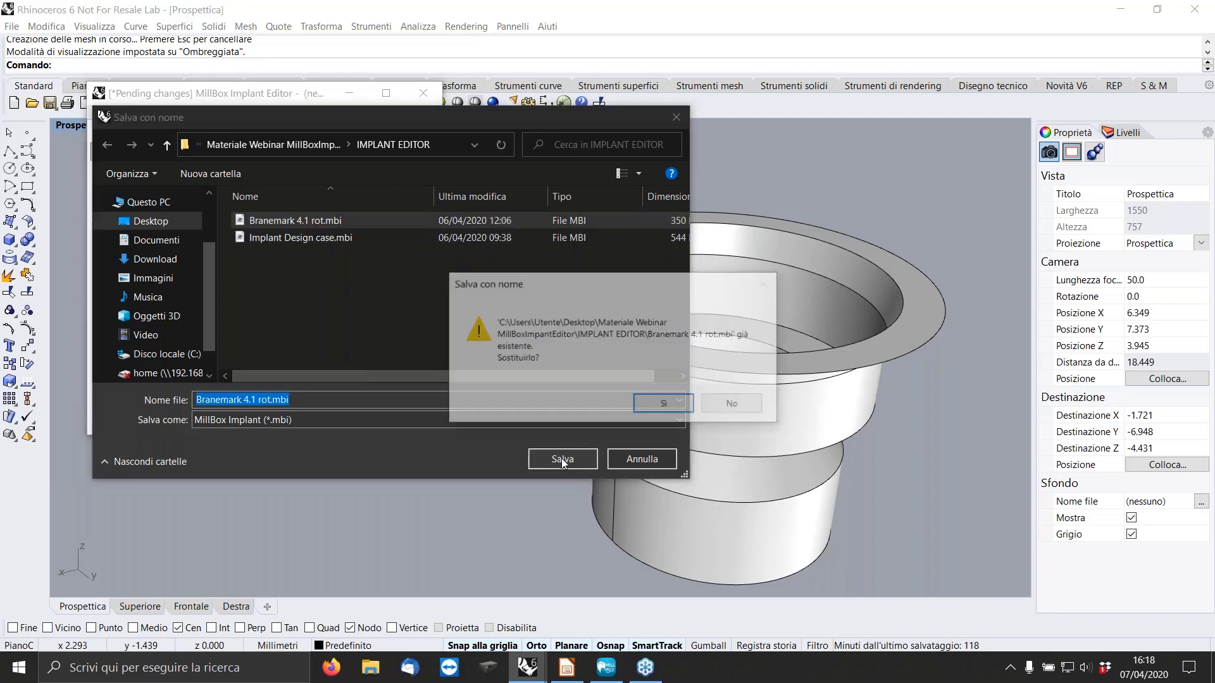
{"action": "left_click", "coordinate": [664, 408]}
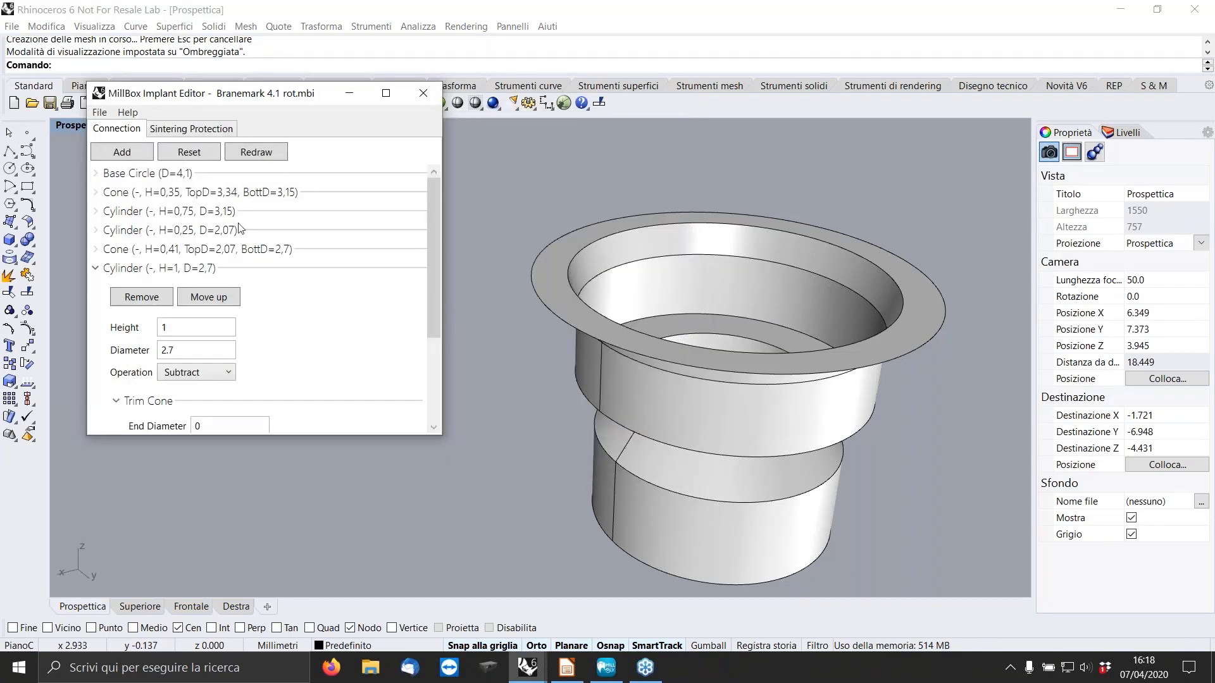
{"action": "scroll", "coordinate": [751, 288], "scroll_direction": "down", "scroll_amount": 4}
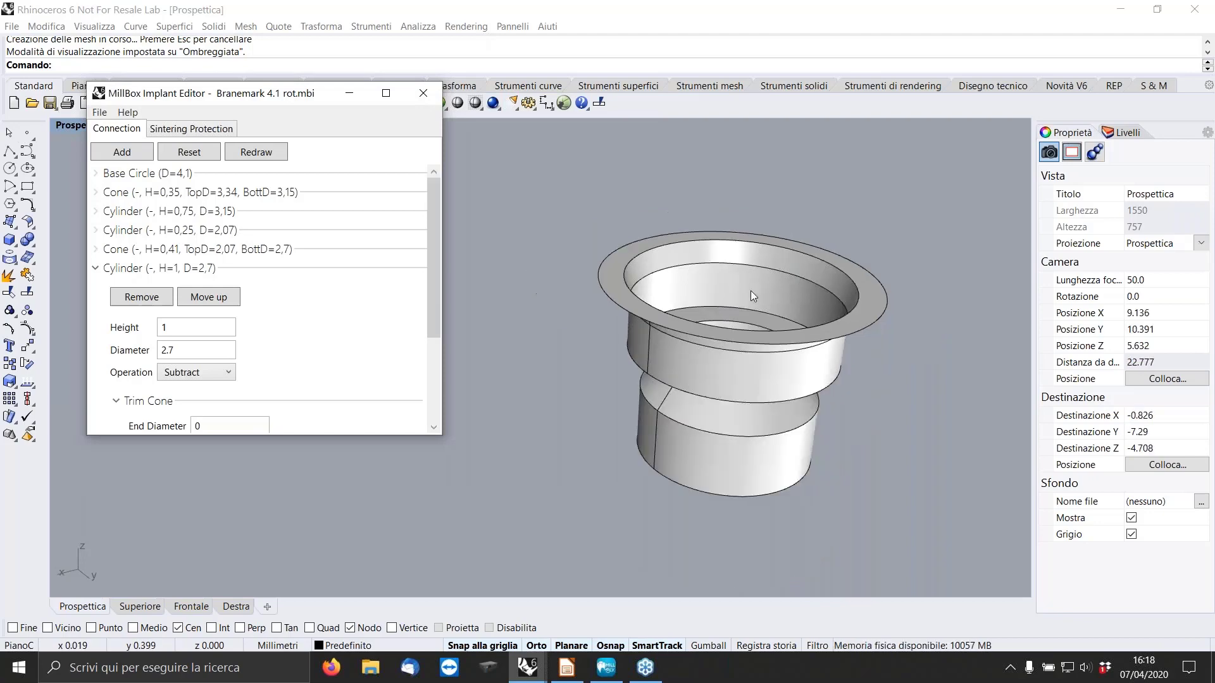
{"action": "right_click_drag", "start_coordinate": [769, 275], "coordinate": [734, 254]}
{"action": "scroll", "coordinate": [600, 198], "scroll_direction": "up", "scroll_amount": 4}
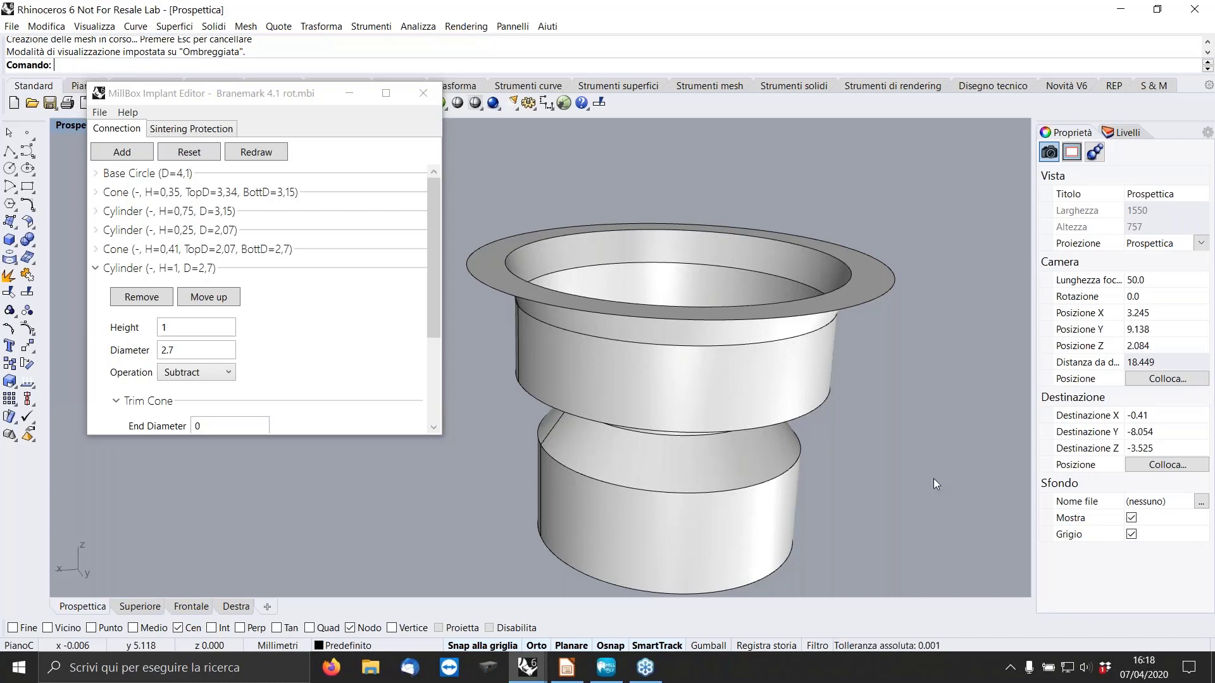
Start a new implant project with a base circle of diameter 4.1, redraw it and collapse its settings.
{"action": "left_click", "coordinate": [101, 113]}
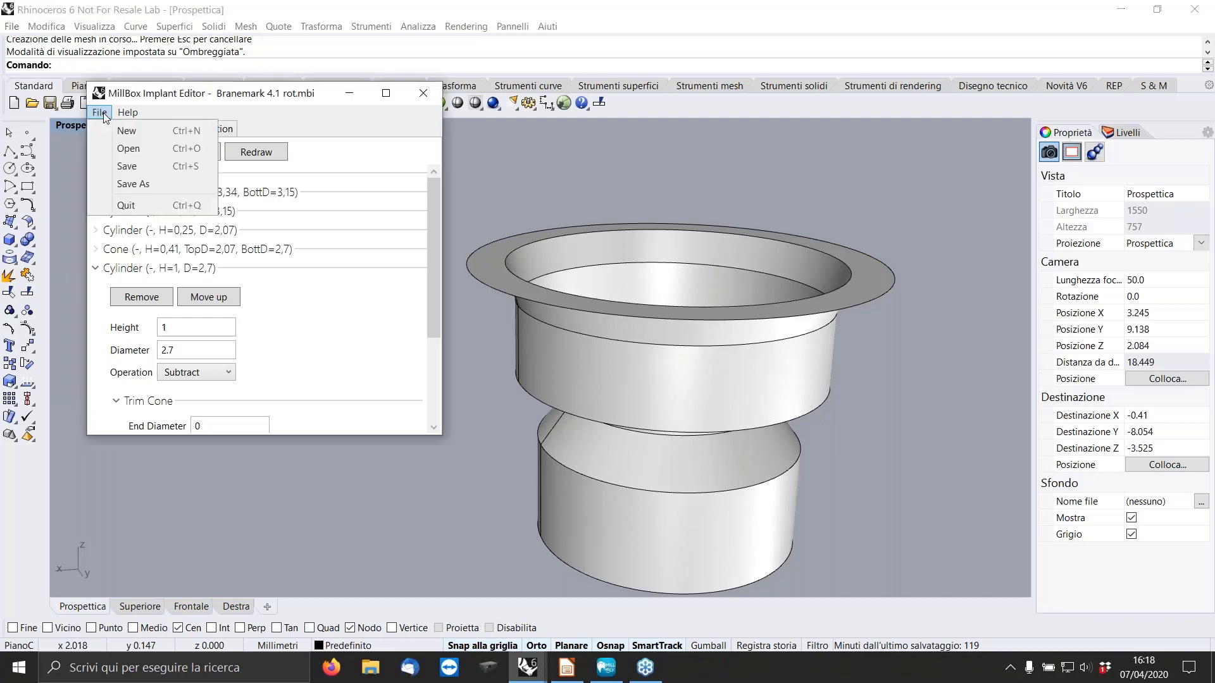
{"action": "left_click", "coordinate": [134, 132]}
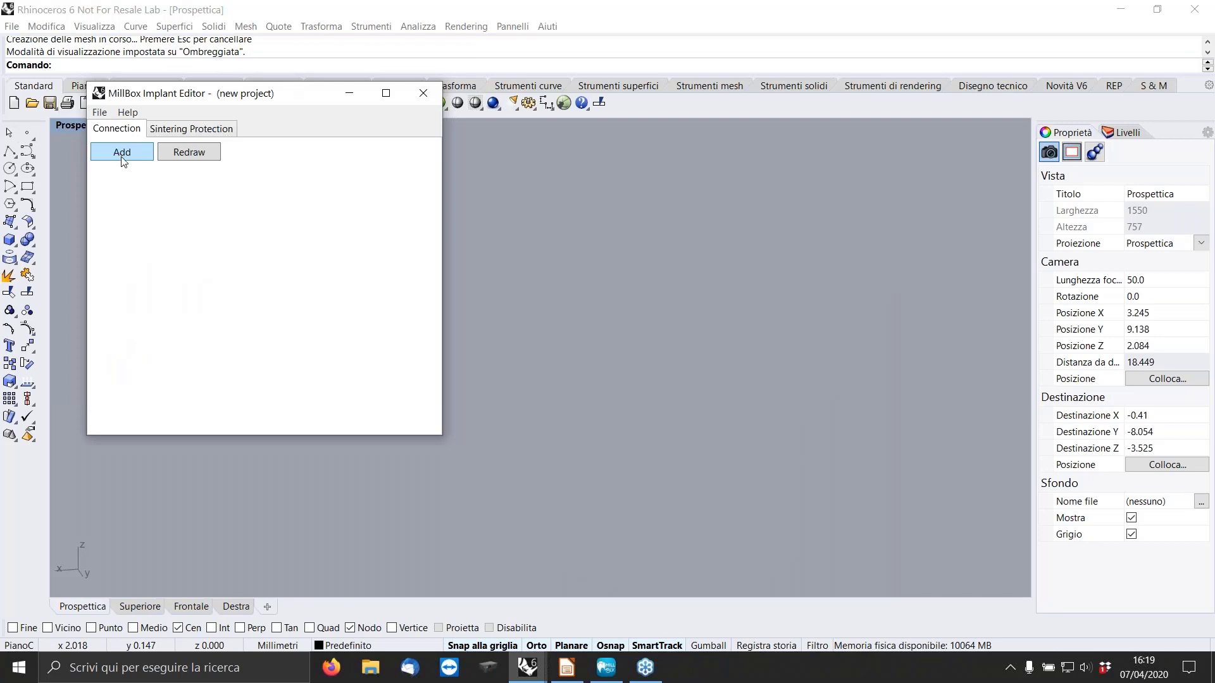
{"action": "left_click", "coordinate": [122, 158]}
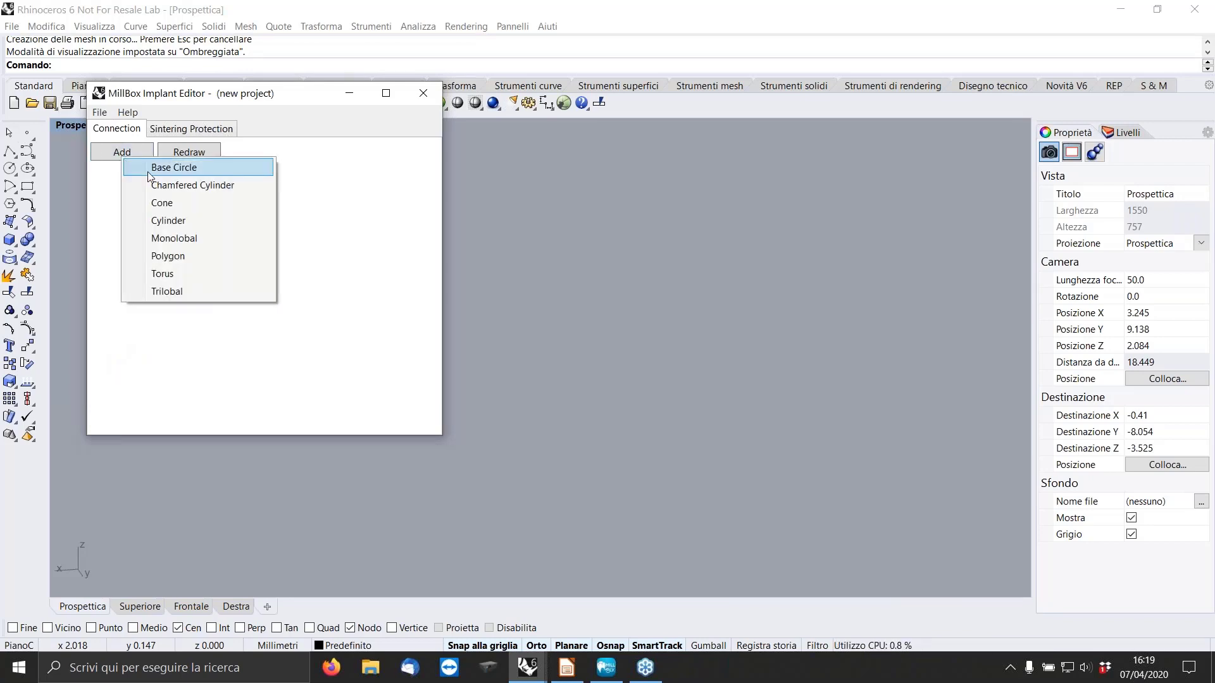
{"action": "left_click", "coordinate": [168, 168]}
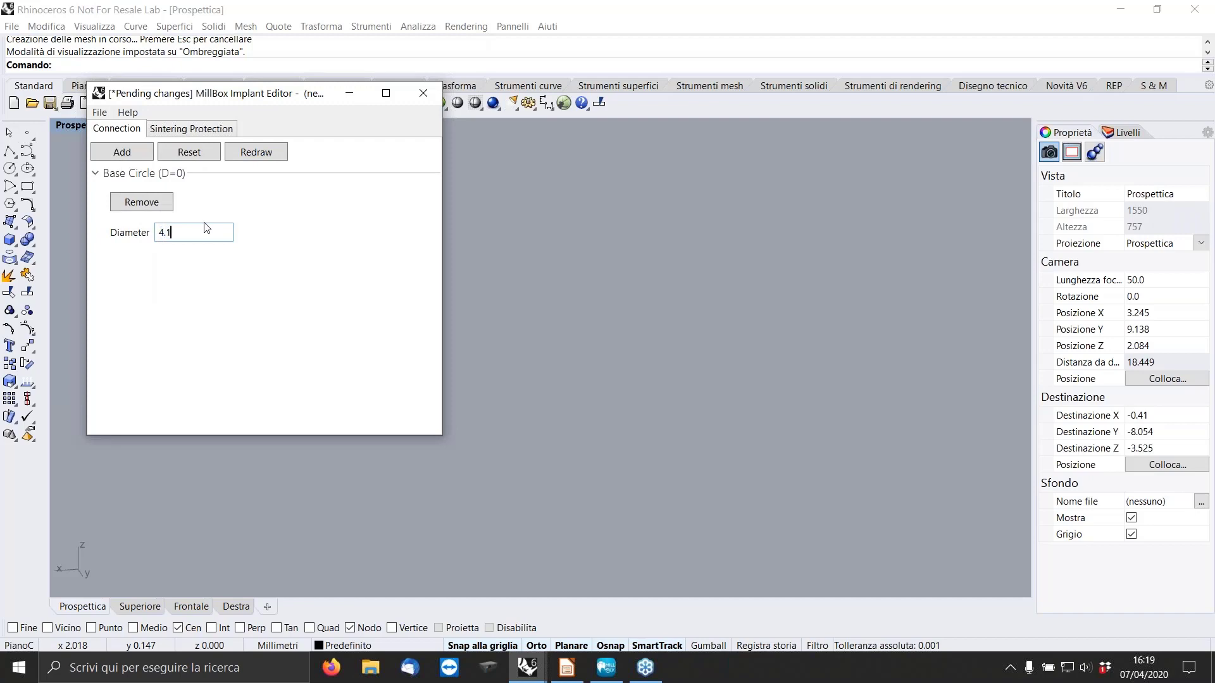
{"action": "type", "text": "4.1"}
{"action": "left_click", "coordinate": [253, 153]}
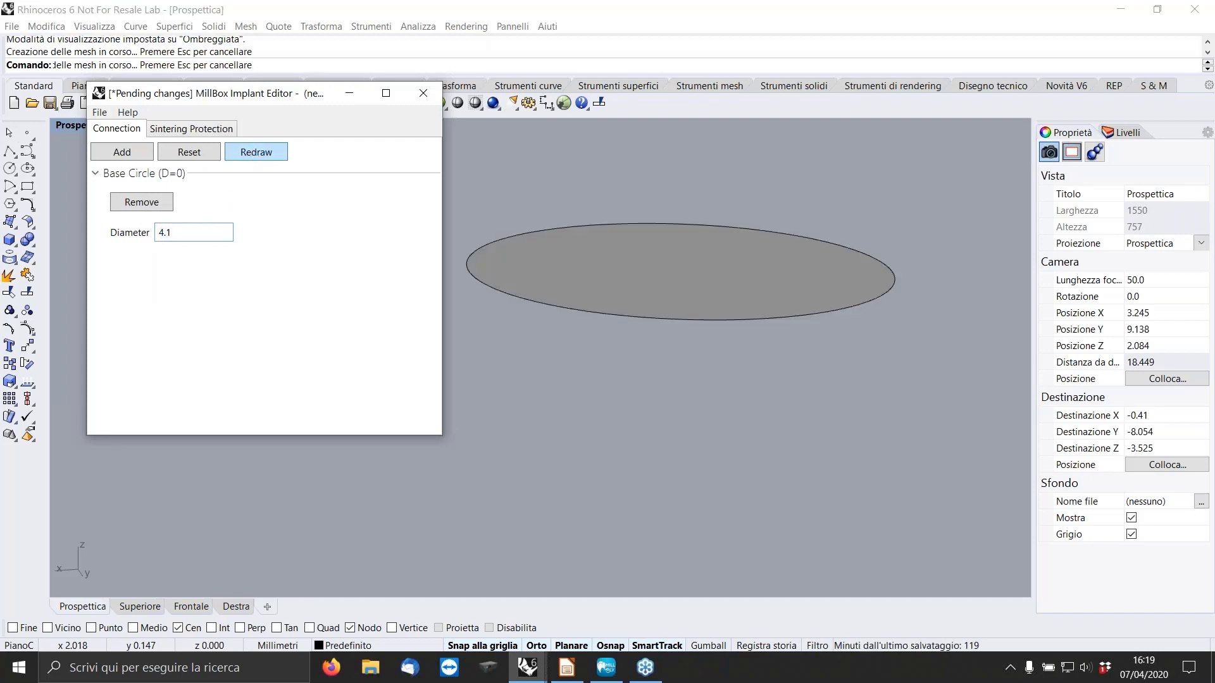
{"action": "left_click", "coordinate": [96, 173]}
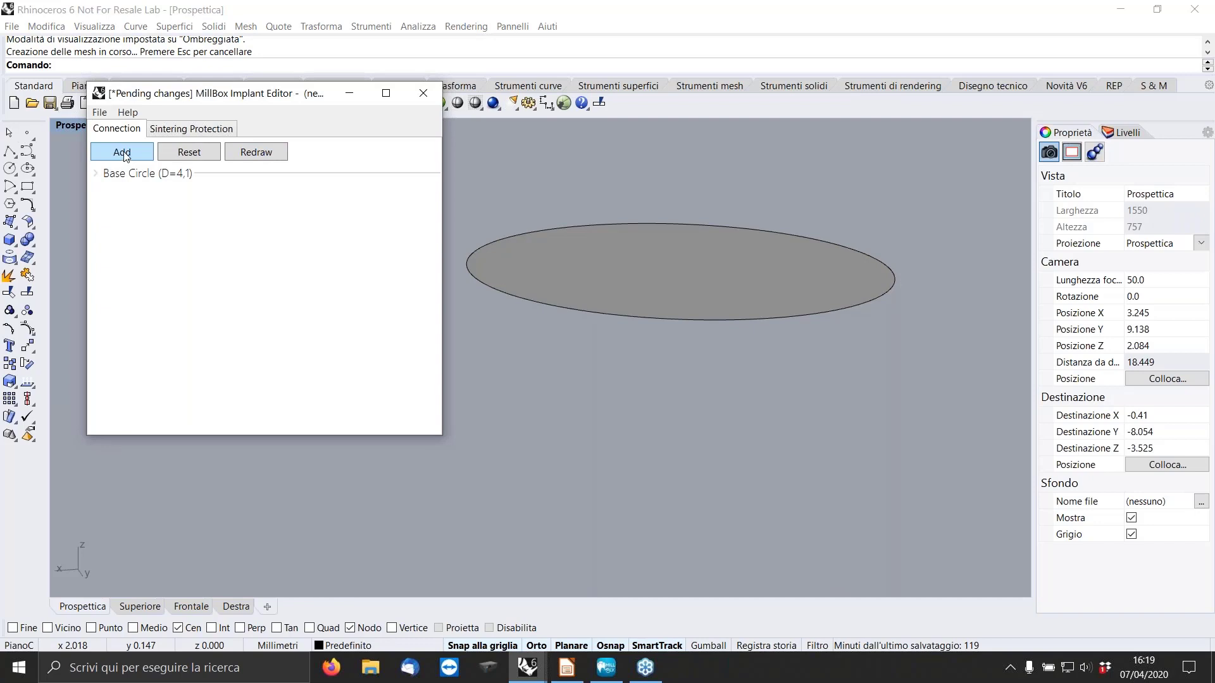
Add a subtracted cylinder with height 0.15 and diameter 3.24 to the base circle, redraw the connection and collapse its settings.
{"action": "left_click", "coordinate": [124, 154]}
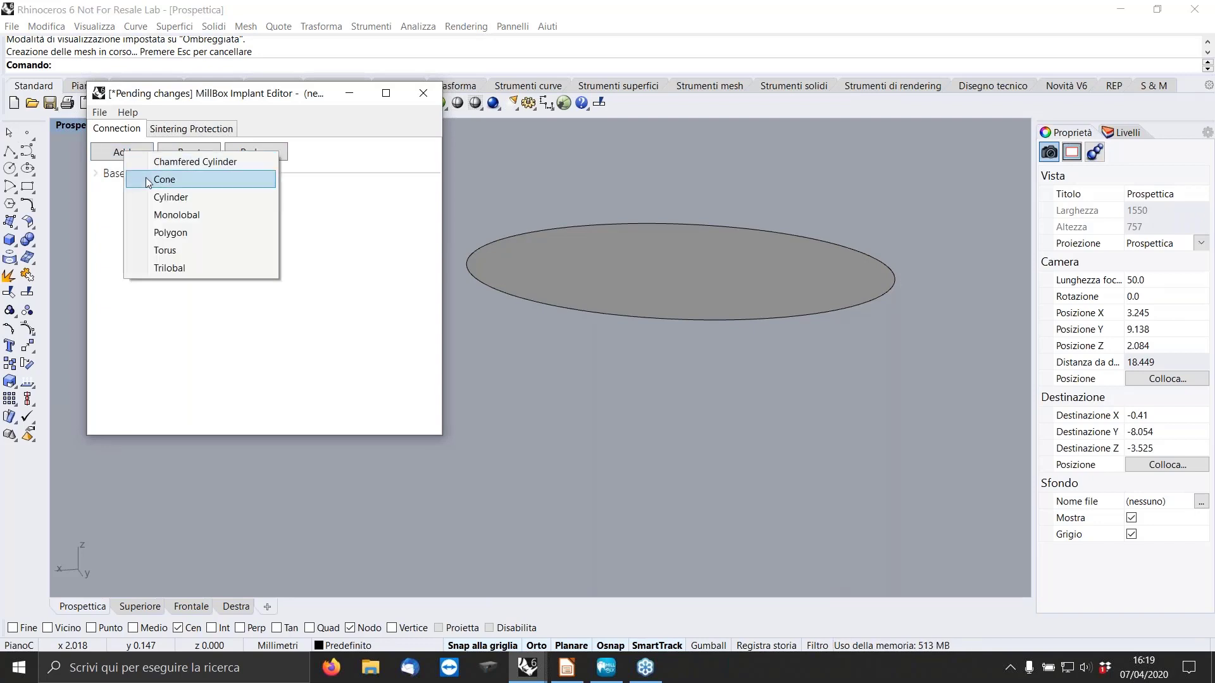
{"action": "left_click", "coordinate": [174, 197]}
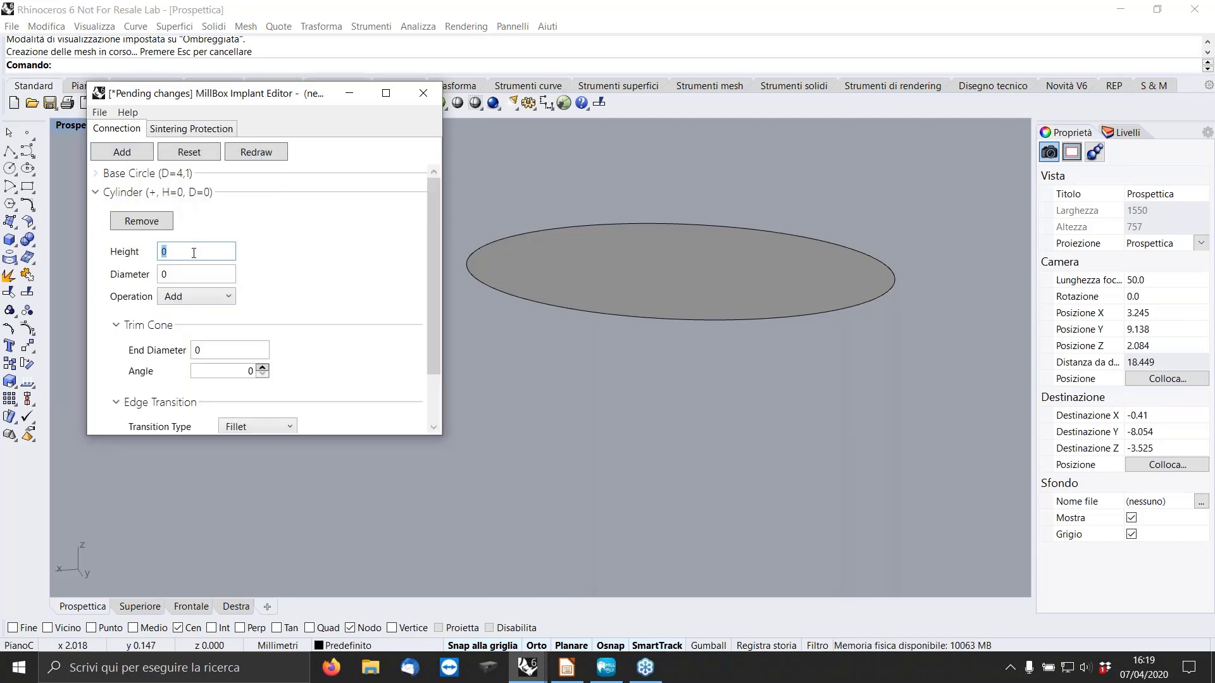
{"action": "type", "text": ".15"}
{"action": "left_click", "coordinate": [180, 275]}
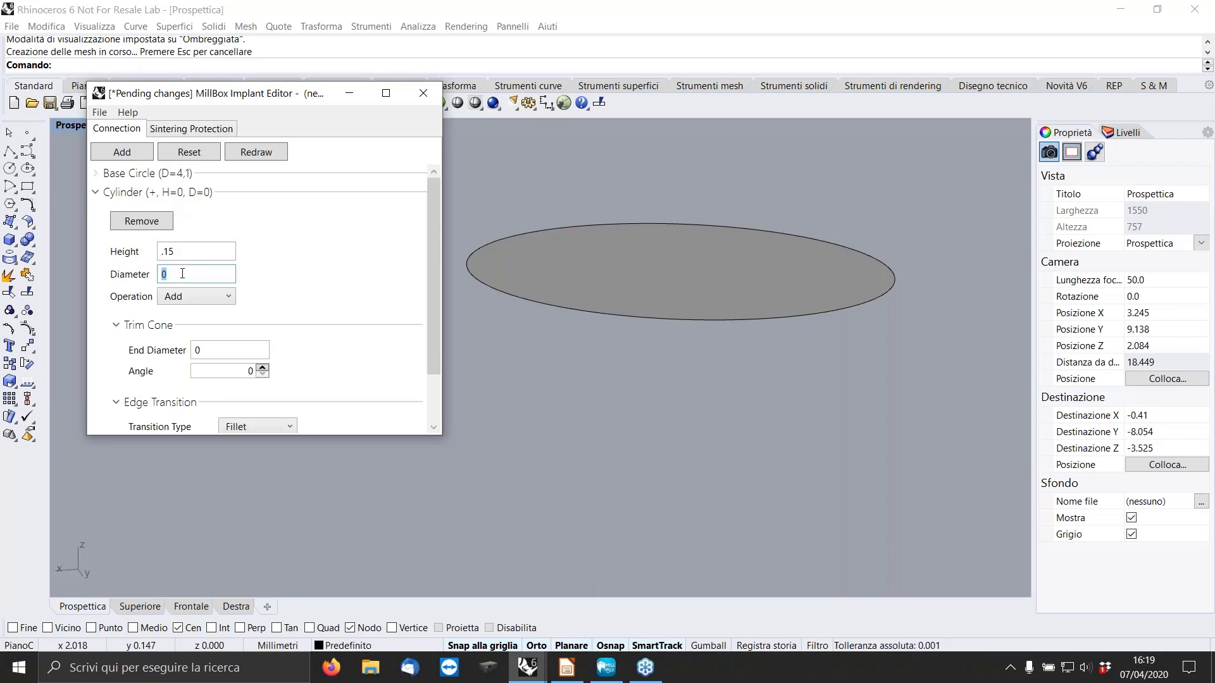
{"action": "type", "text": "3.24"}
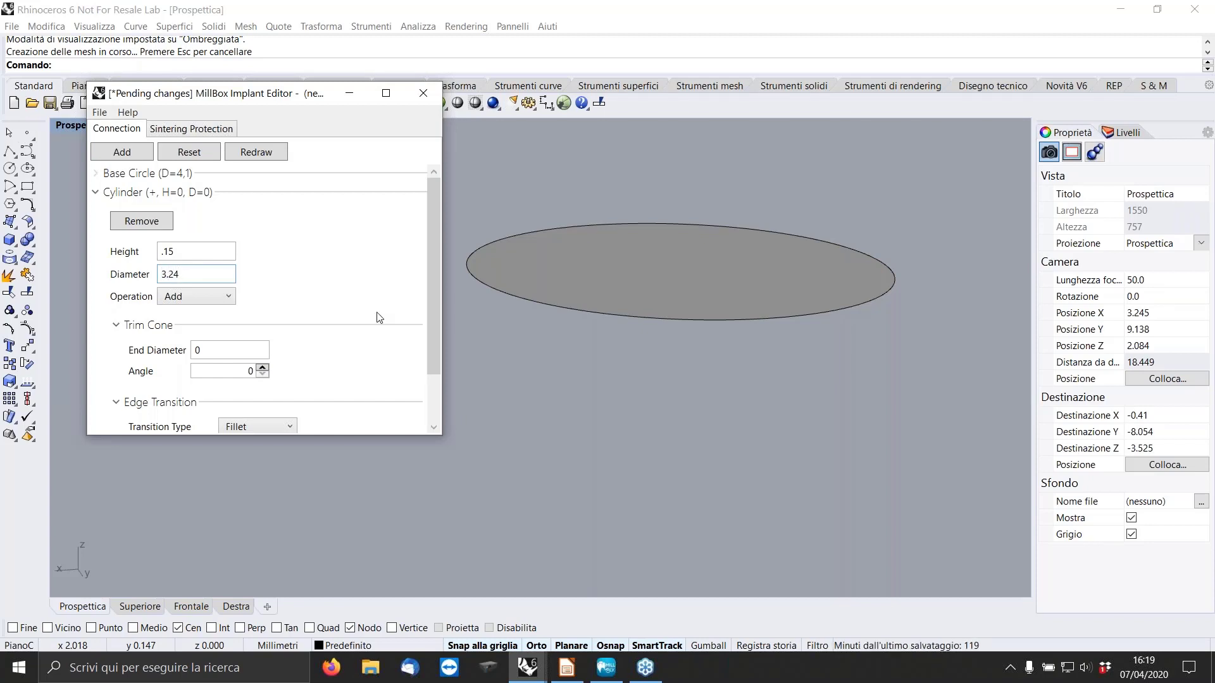
{"action": "left_click", "coordinate": [227, 297]}
{"action": "left_click", "coordinate": [210, 330]}
{"action": "left_click", "coordinate": [265, 153]}
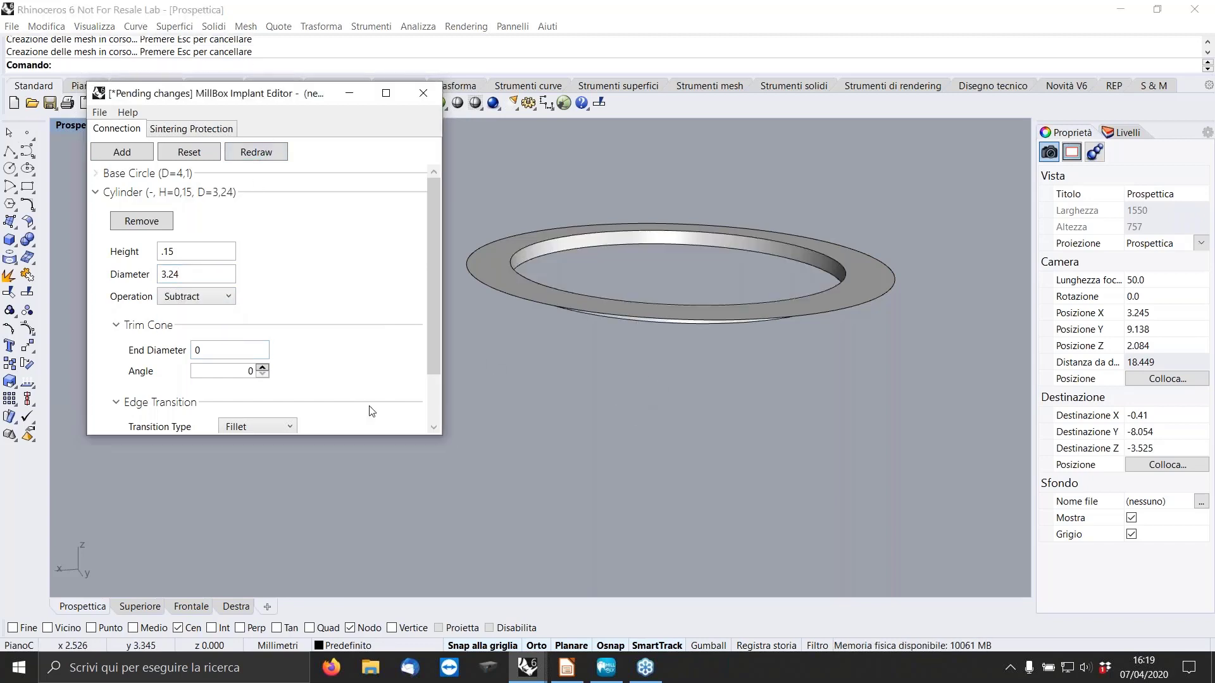
{"action": "left_click", "coordinate": [97, 192]}
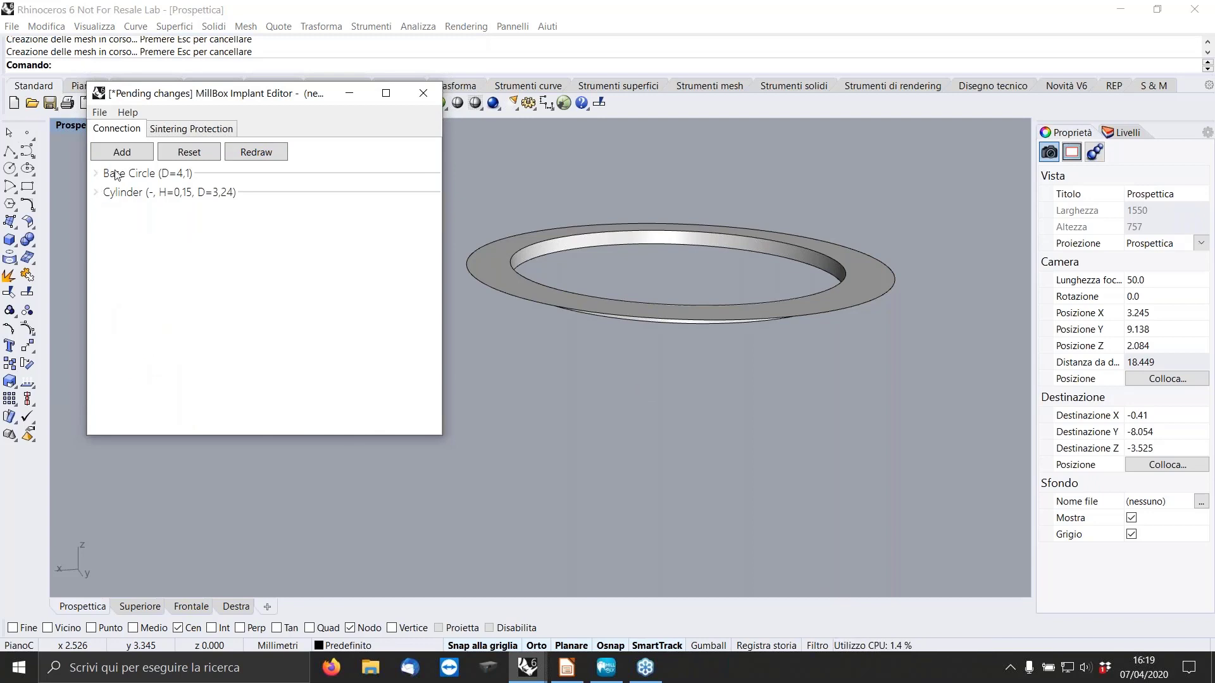
Add a subtracted six-sided polygon with height 0.65 and parallel-side distance 2.72 below the cylinder, and redraw the connection.
{"action": "left_click", "coordinate": [123, 155]}
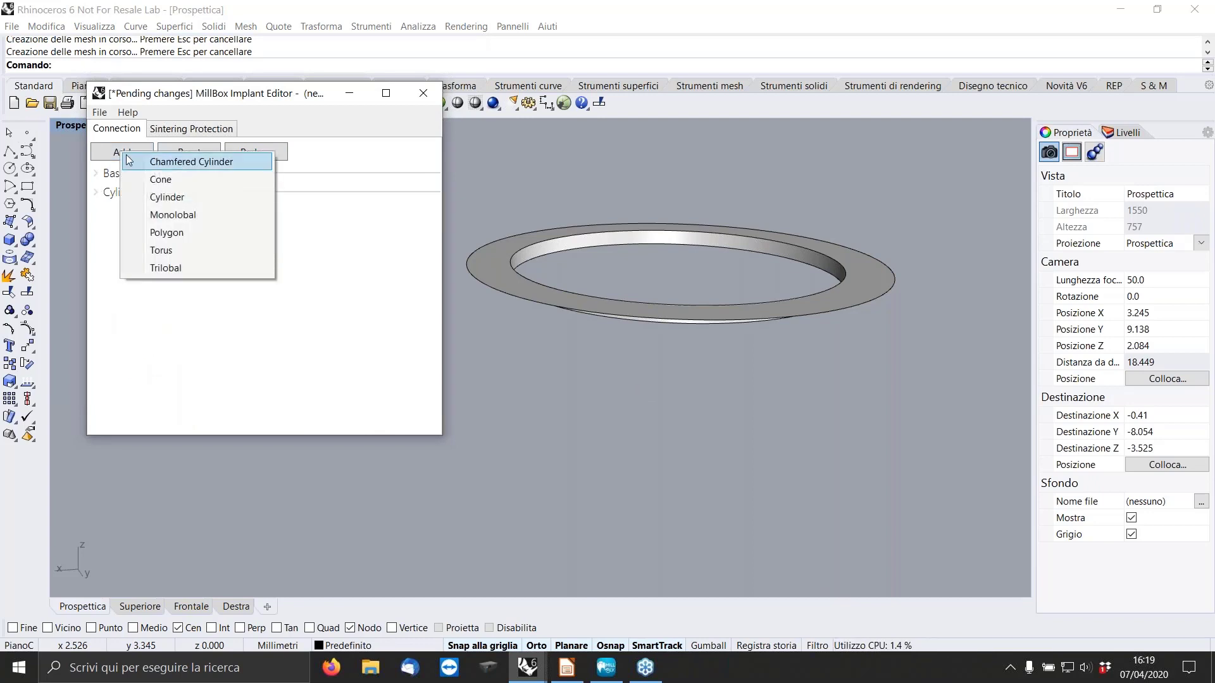
{"action": "left_click", "coordinate": [177, 233]}
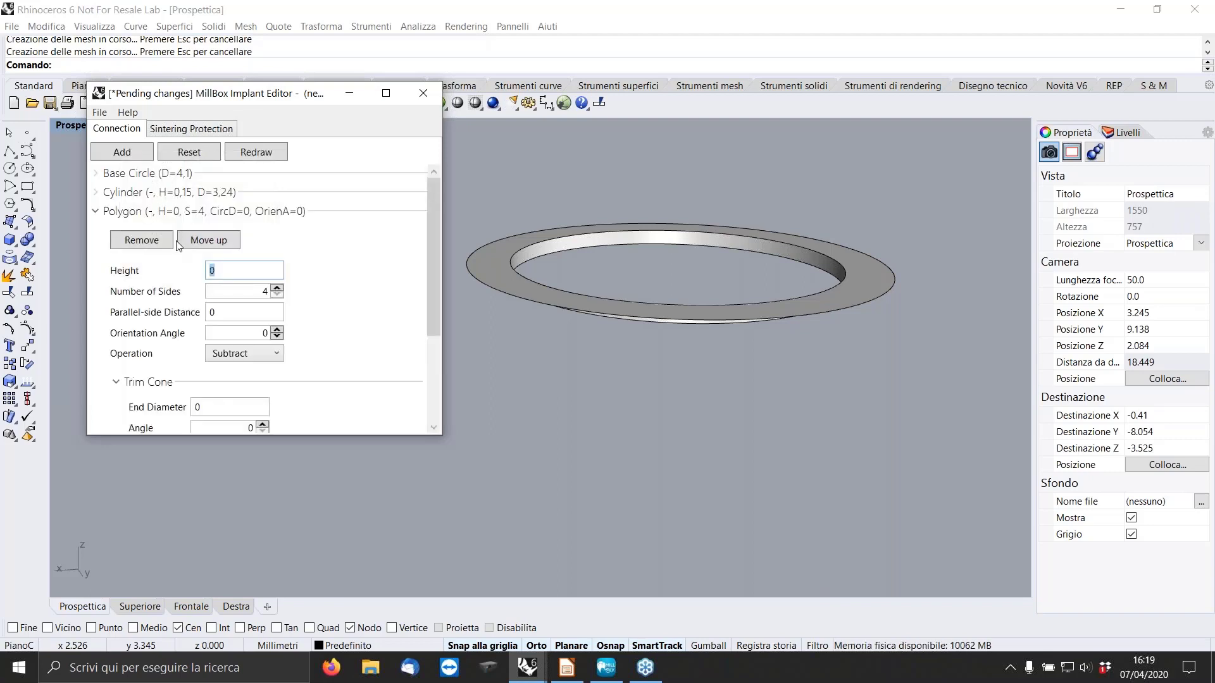
{"action": "left_click", "coordinate": [225, 268]}
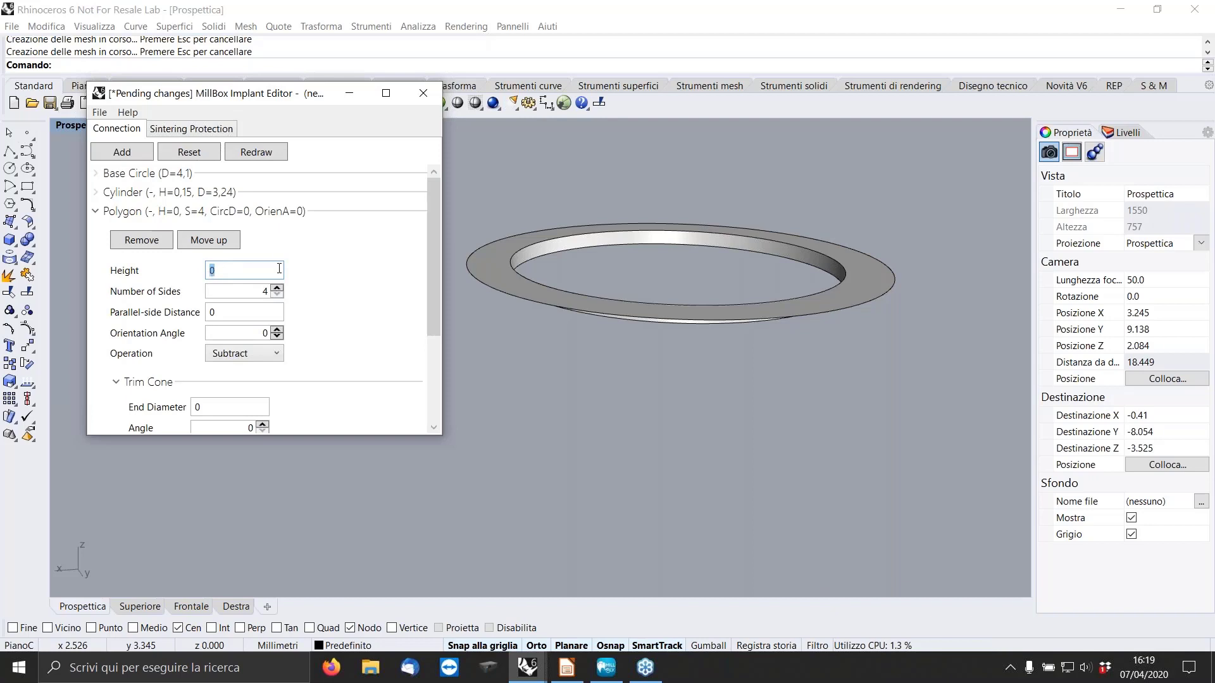
{"action": "type", "text": "0"}
{"action": "left_click", "coordinate": [277, 288]}
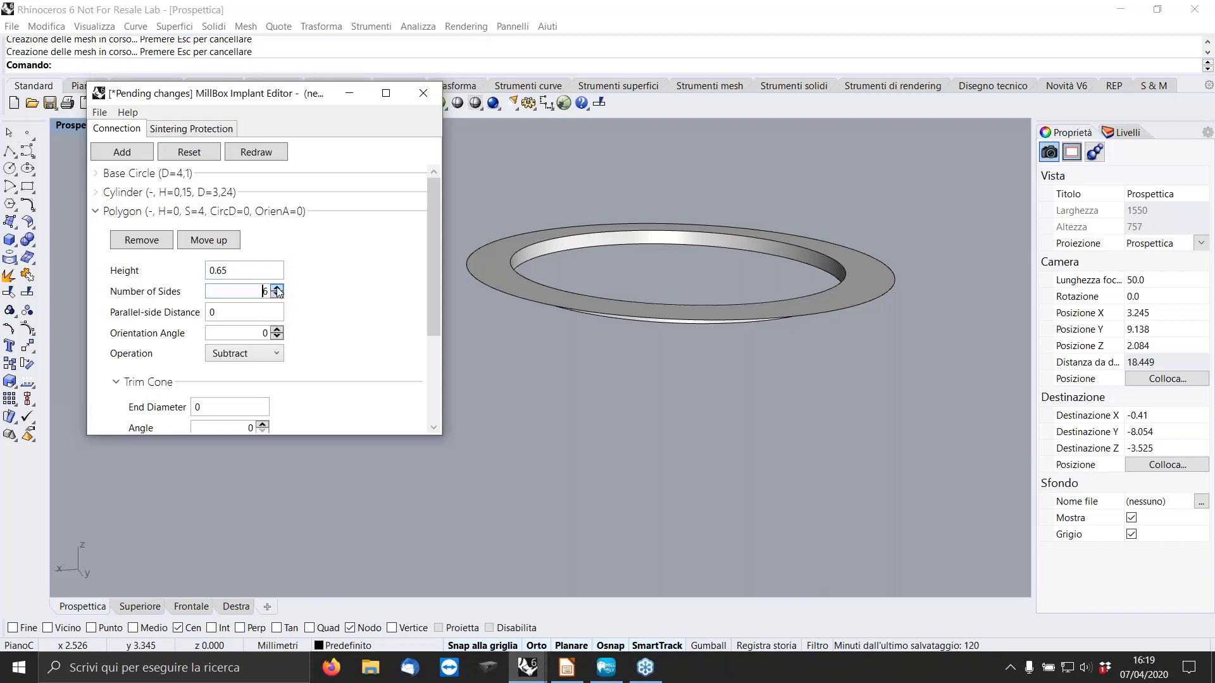
{"action": "left_click", "coordinate": [278, 288]}
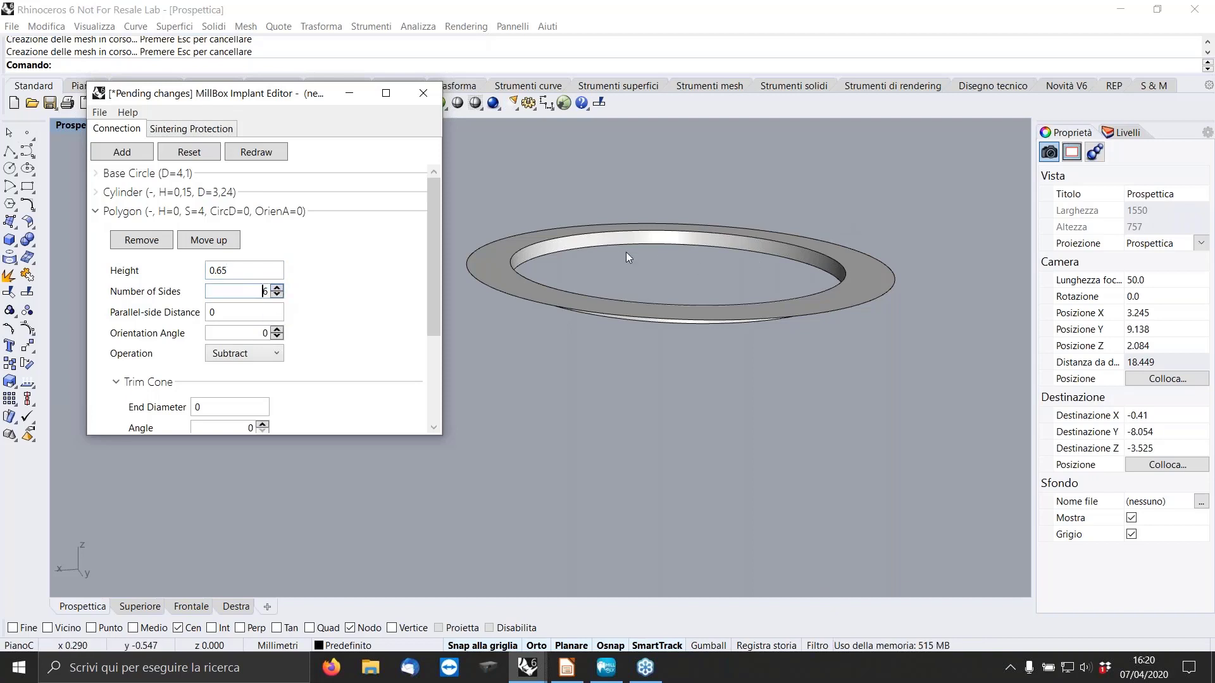
{"action": "left_click", "coordinate": [236, 311]}
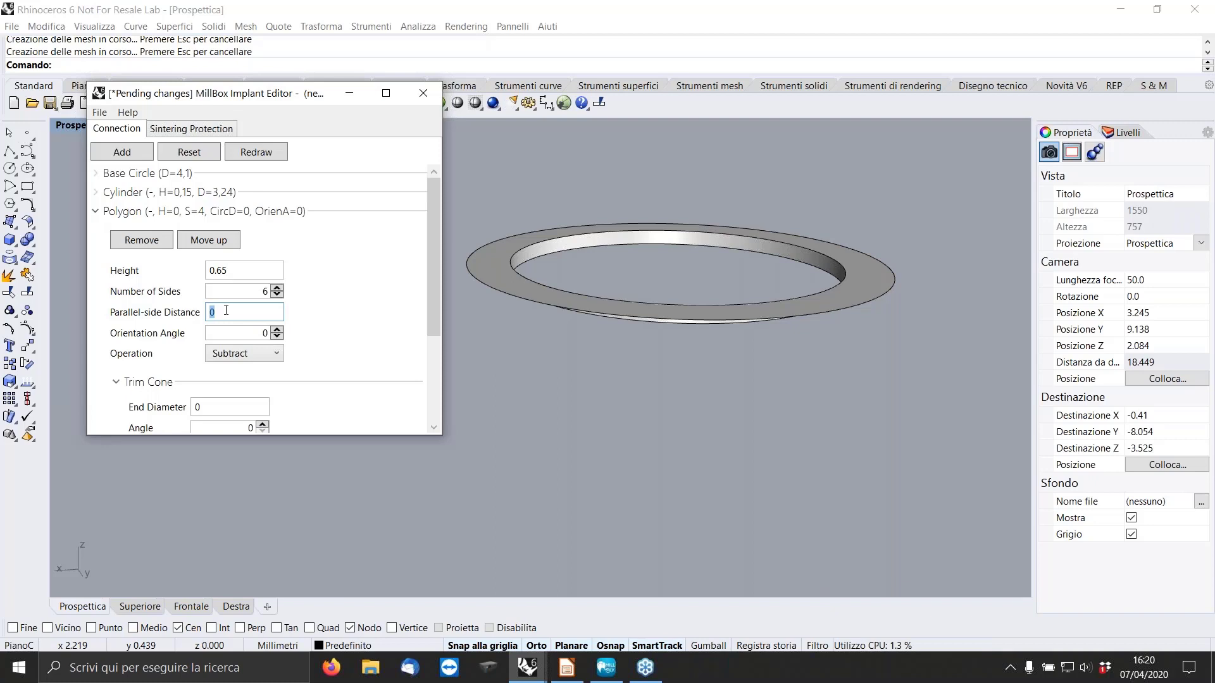
{"action": "type", "text": "2.72"}
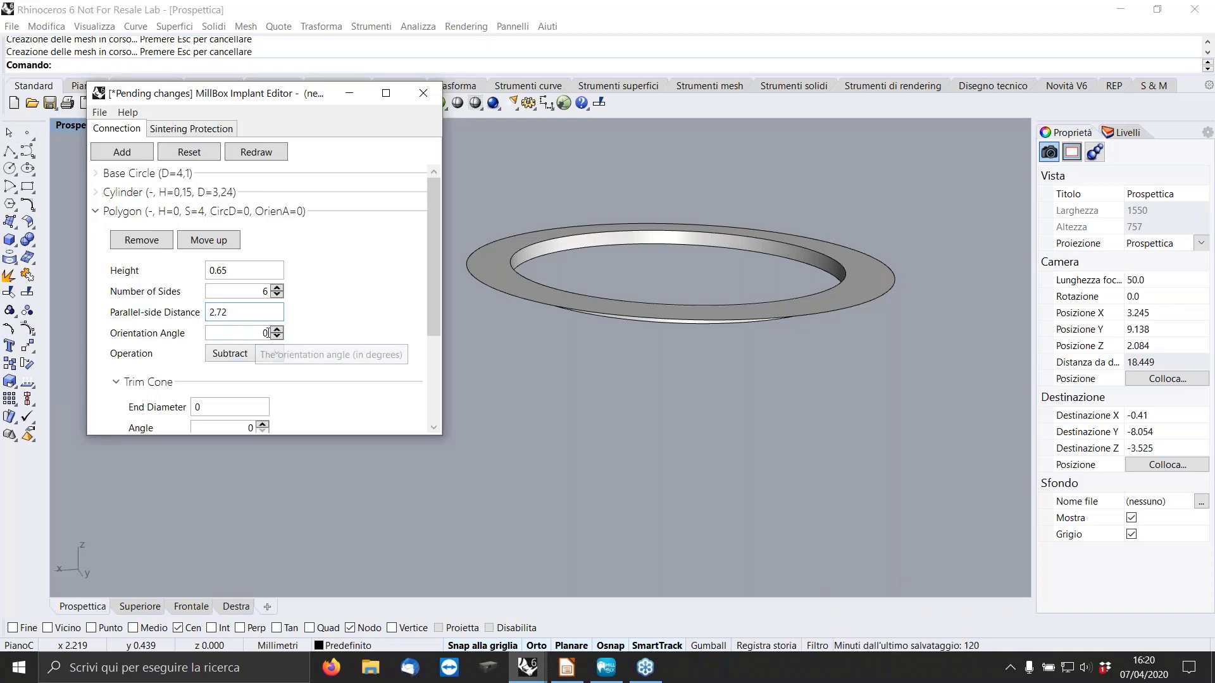
{"action": "left_click", "coordinate": [250, 155]}
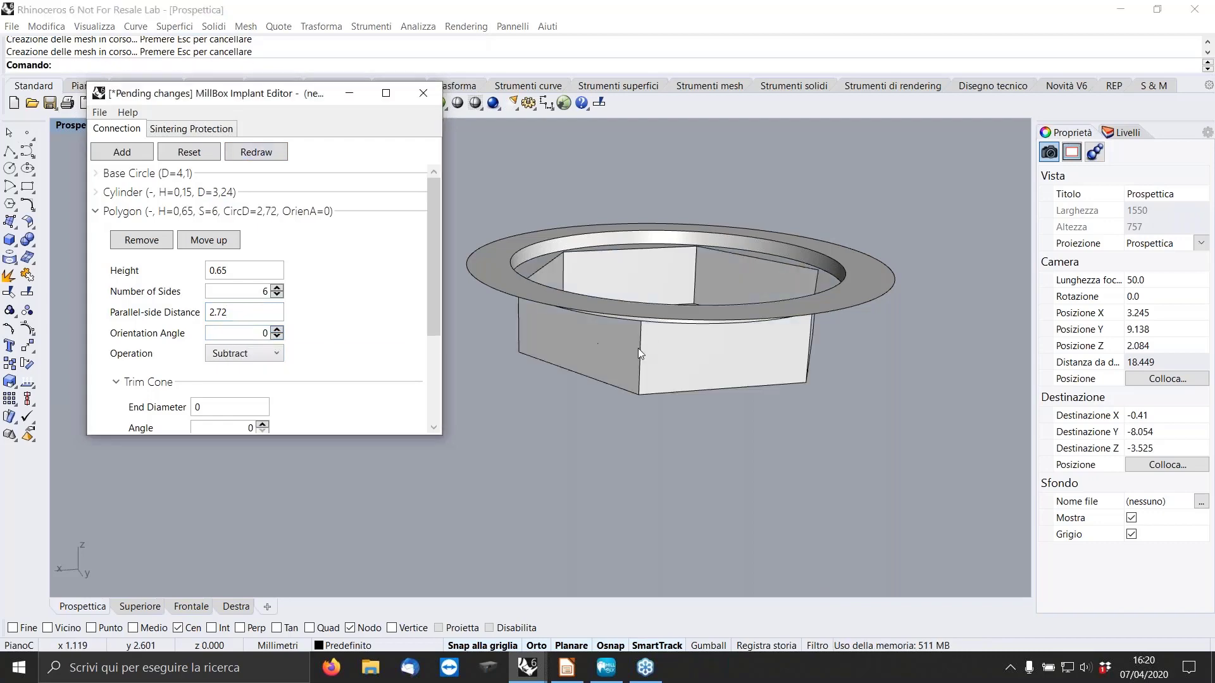
Try rotating the hexagon by setting its orientation angle to 20 and redrawing the connection.
{"action": "right_click_drag", "start_coordinate": [638, 348], "coordinate": [622, 259]}
{"action": "scroll", "coordinate": [623, 260], "scroll_direction": "down", "scroll_amount": 10}
{"action": "scroll", "coordinate": [658, 354], "scroll_direction": "up", "scroll_amount": 11}
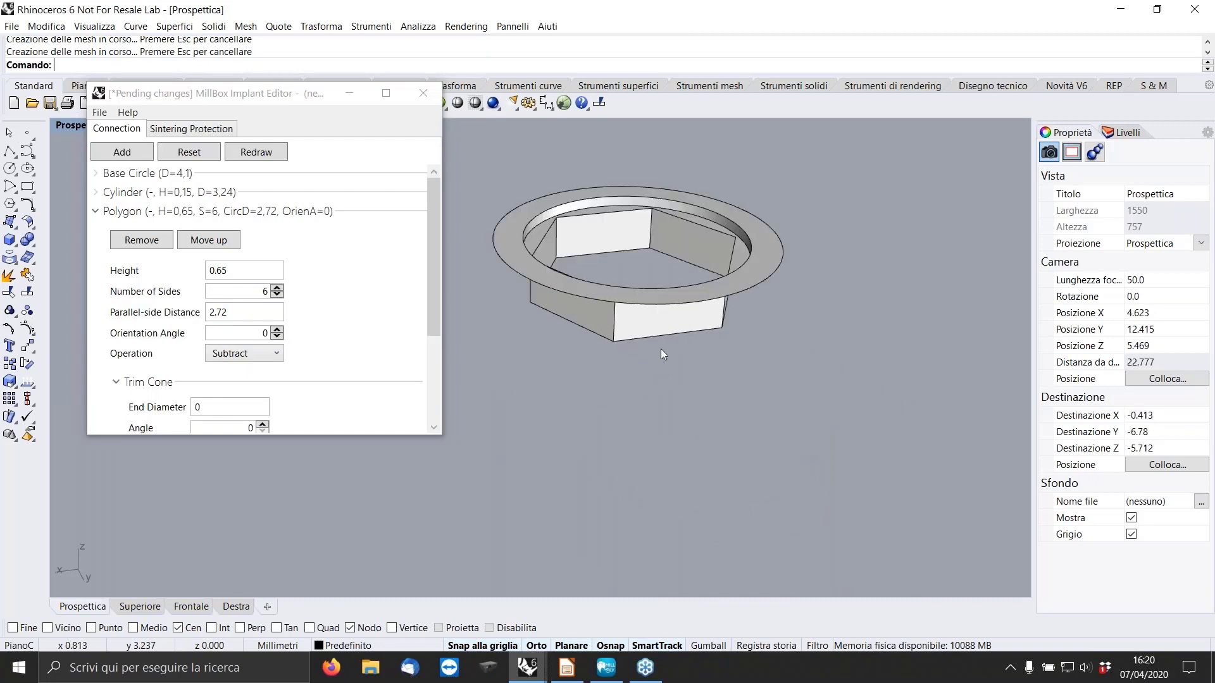
{"action": "scroll", "coordinate": [655, 378], "scroll_direction": "down", "scroll_amount": 3}
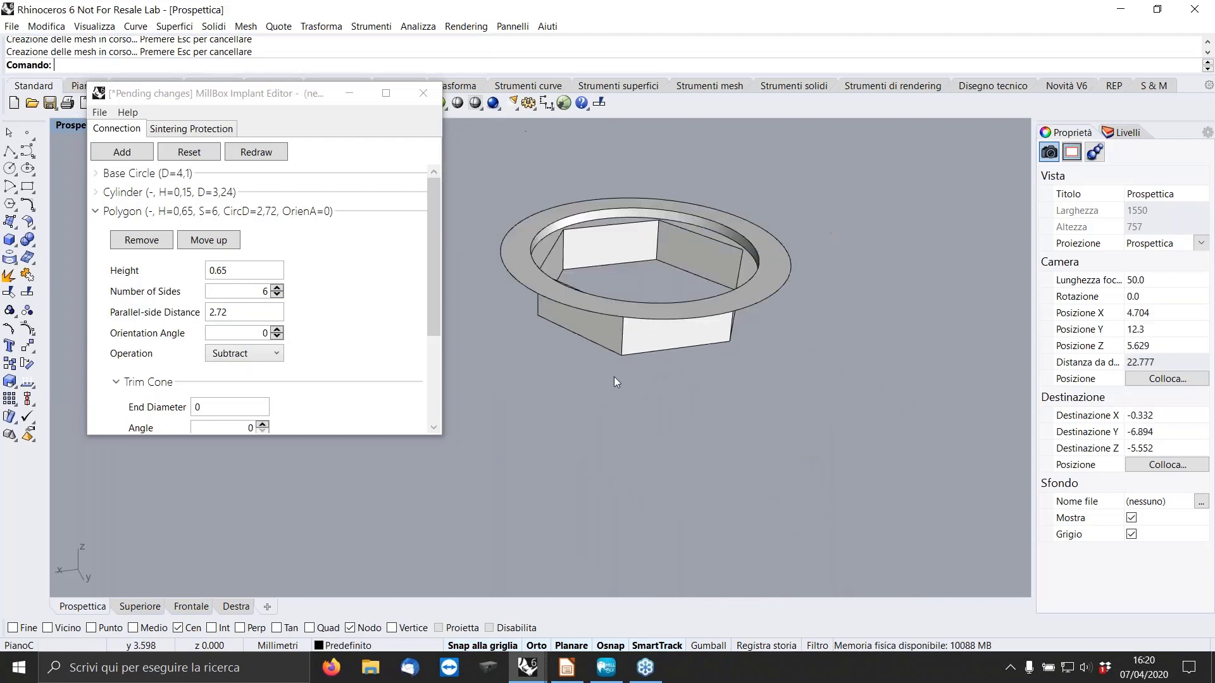
{"action": "double_click", "coordinate": [260, 333]}
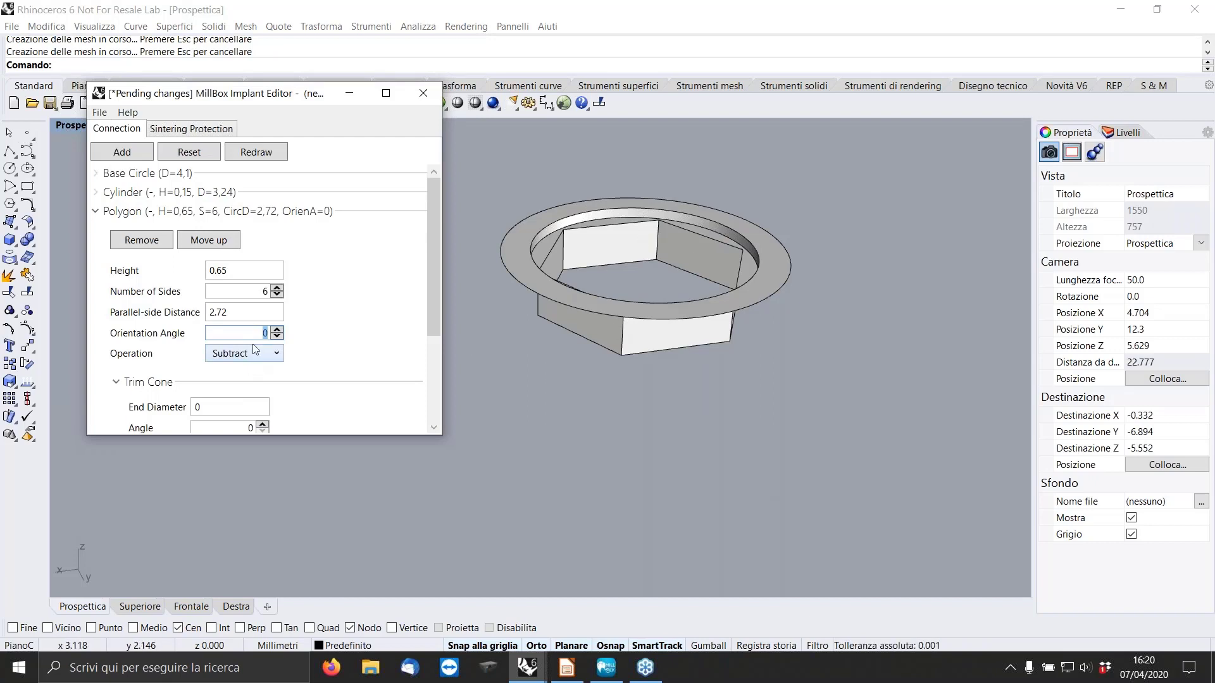
{"action": "left_click", "coordinate": [257, 153]}
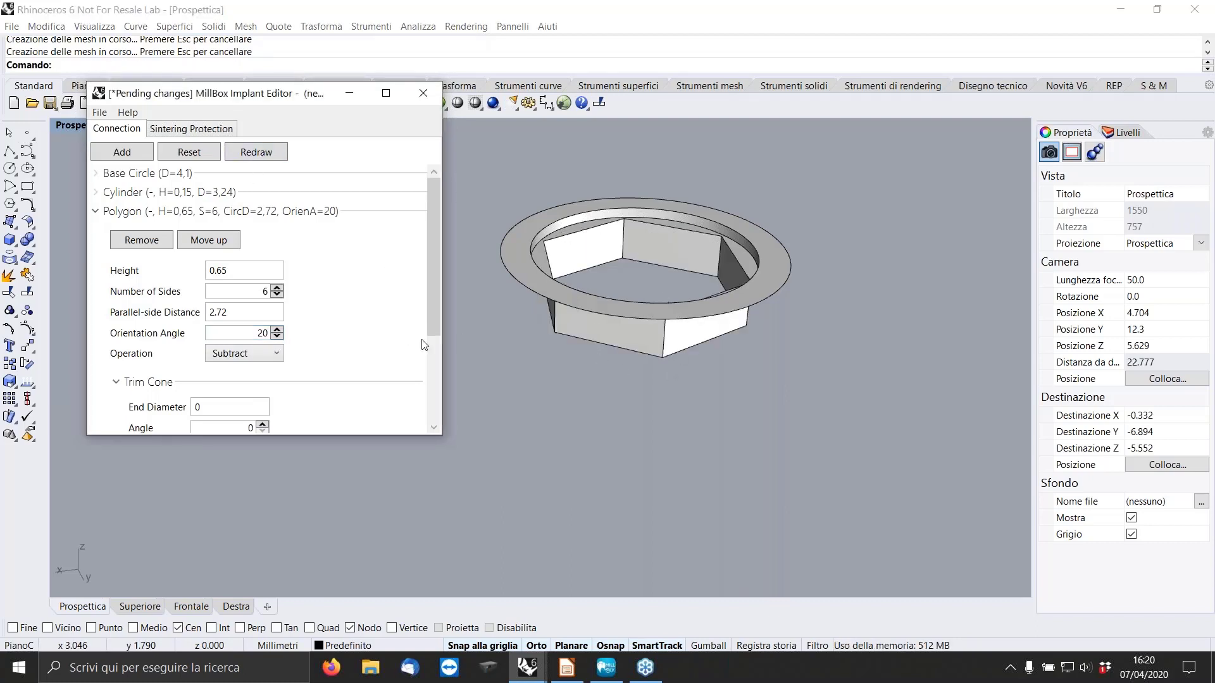
Set the hexagon's orientation angle back to 0, redraw the connection and collapse the polygon settings.
{"action": "double_click", "coordinate": [251, 333]}
{"action": "type", "text": "0"}
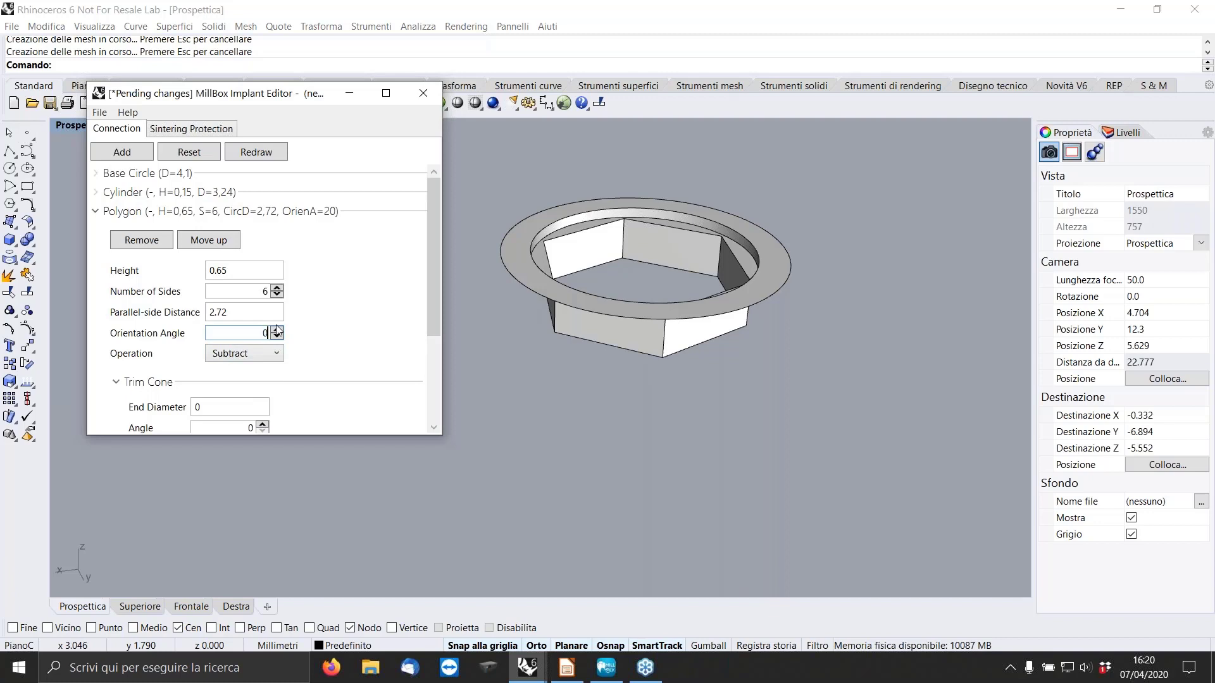
{"action": "left_click", "coordinate": [267, 154]}
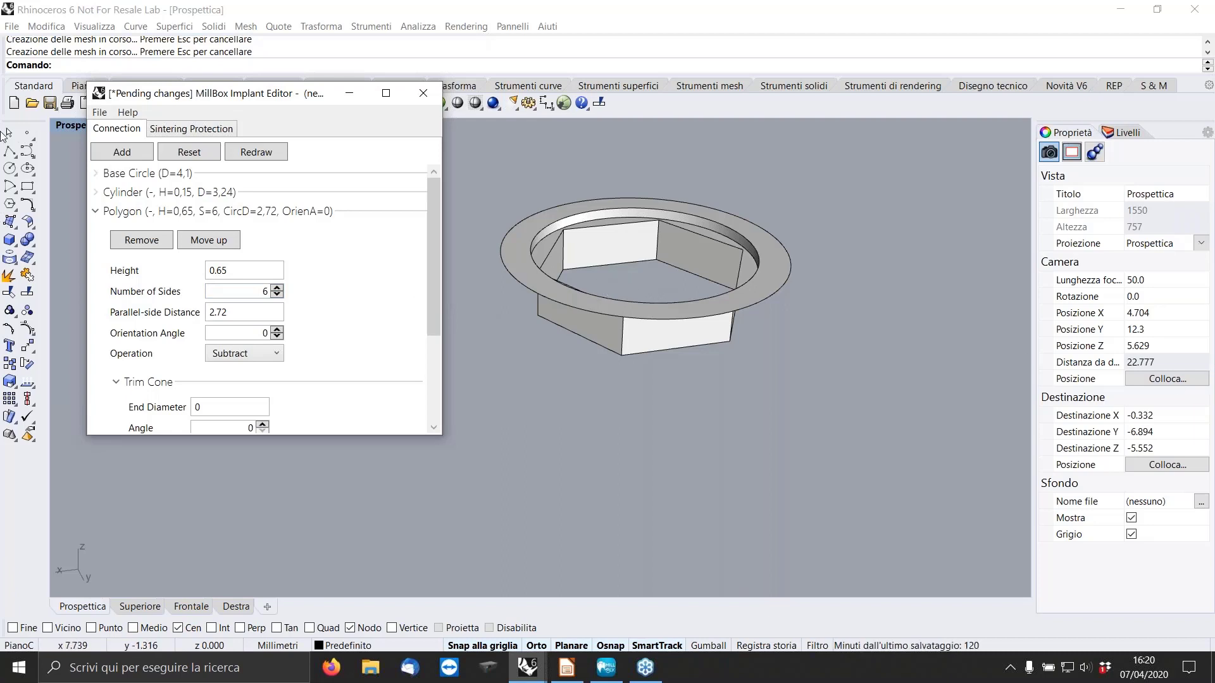
{"action": "left_click", "coordinate": [96, 211]}
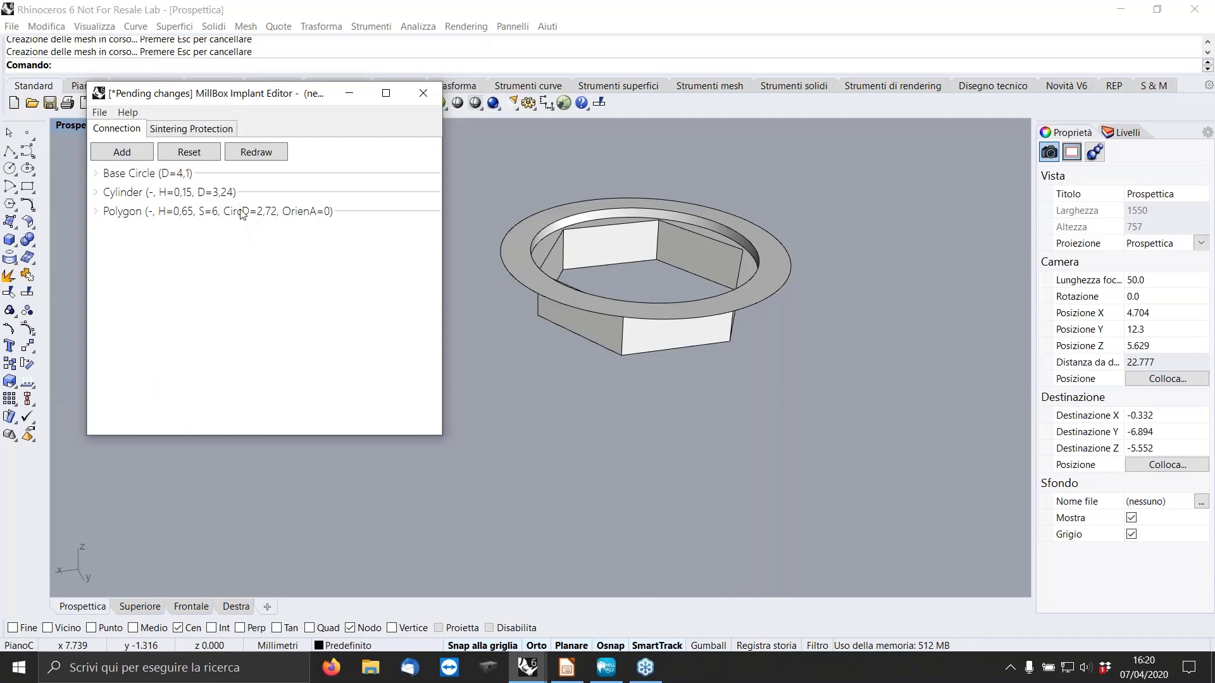
Add a subtracted cylinder with height 0.41 and diameter 2.07 below the hexagon, redraw and inspect it, and collapse its settings.
{"action": "left_click", "coordinate": [127, 156]}
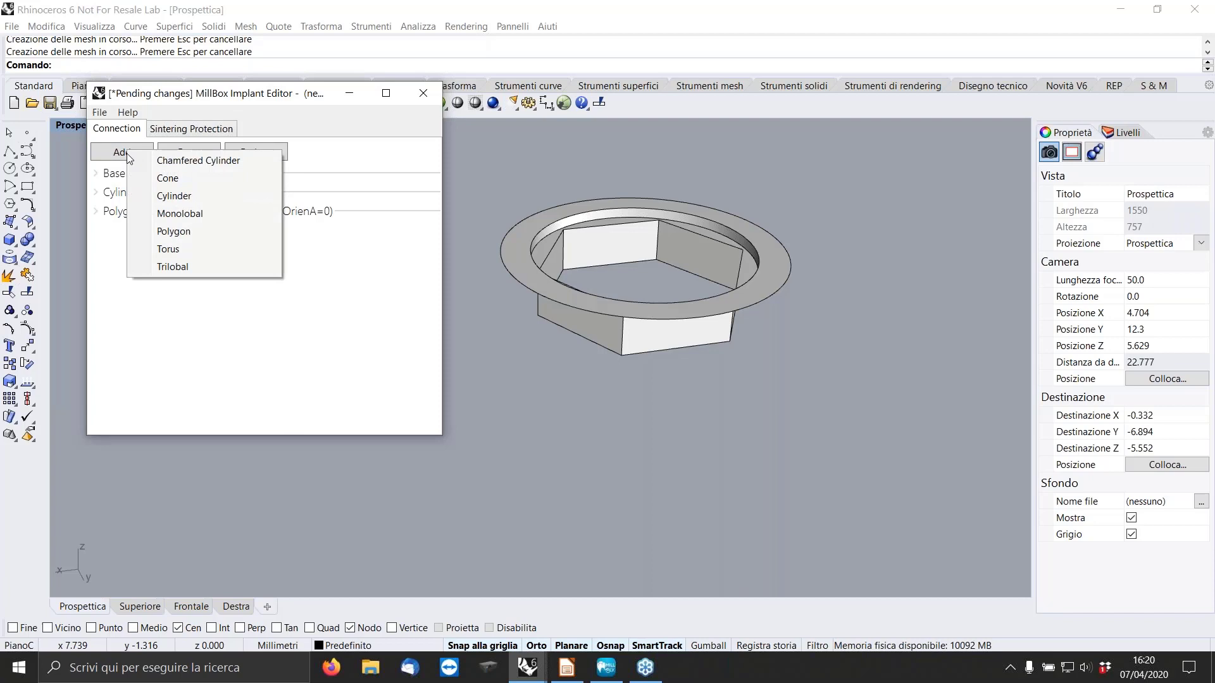
{"action": "left_click", "coordinate": [177, 202]}
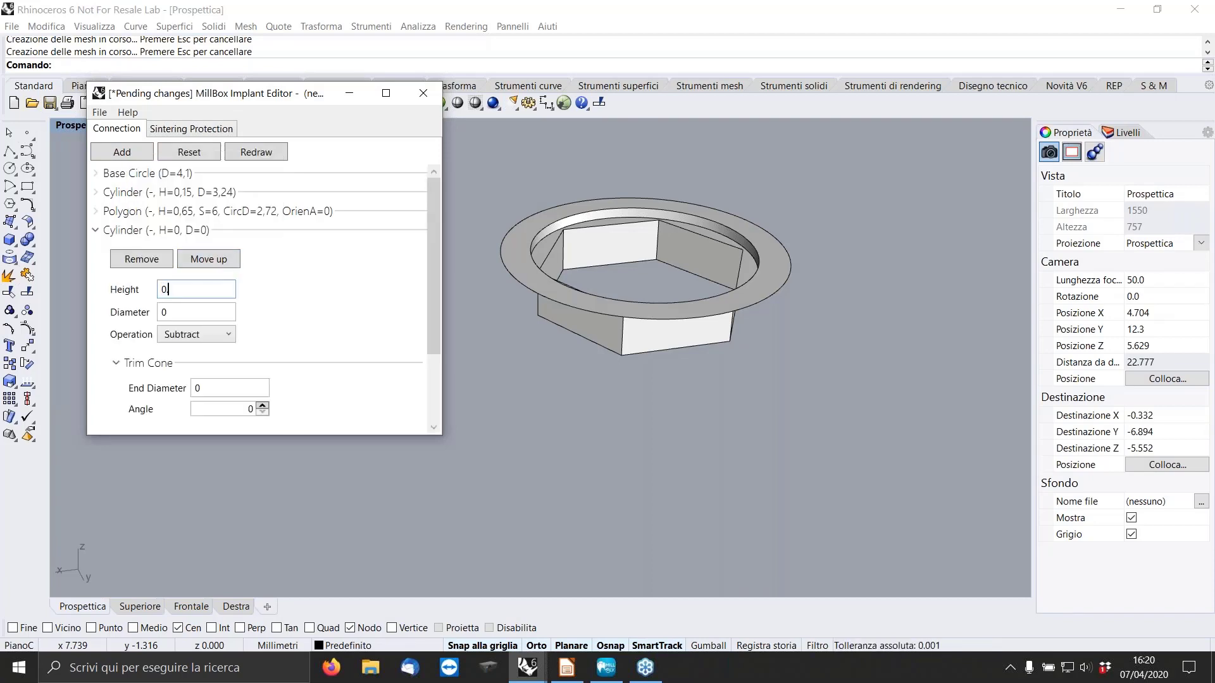
{"action": "type", "text": ".41"}
{"action": "key", "text": "Tab"}
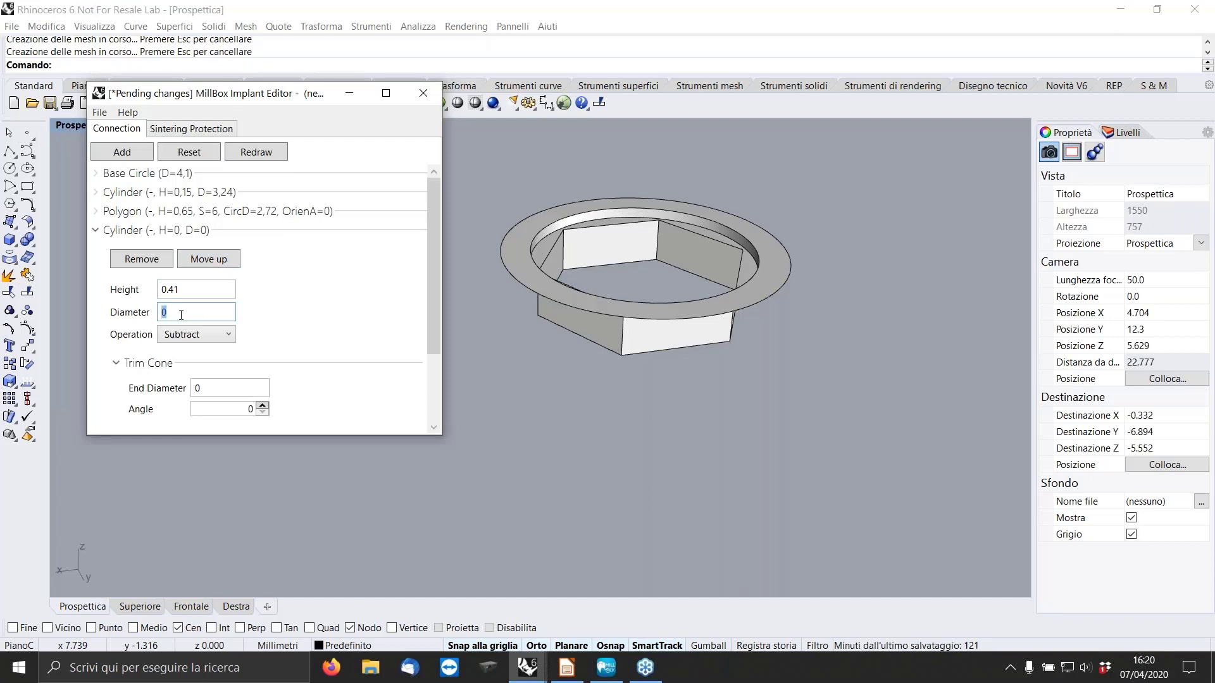
{"action": "type", "text": "2.07"}
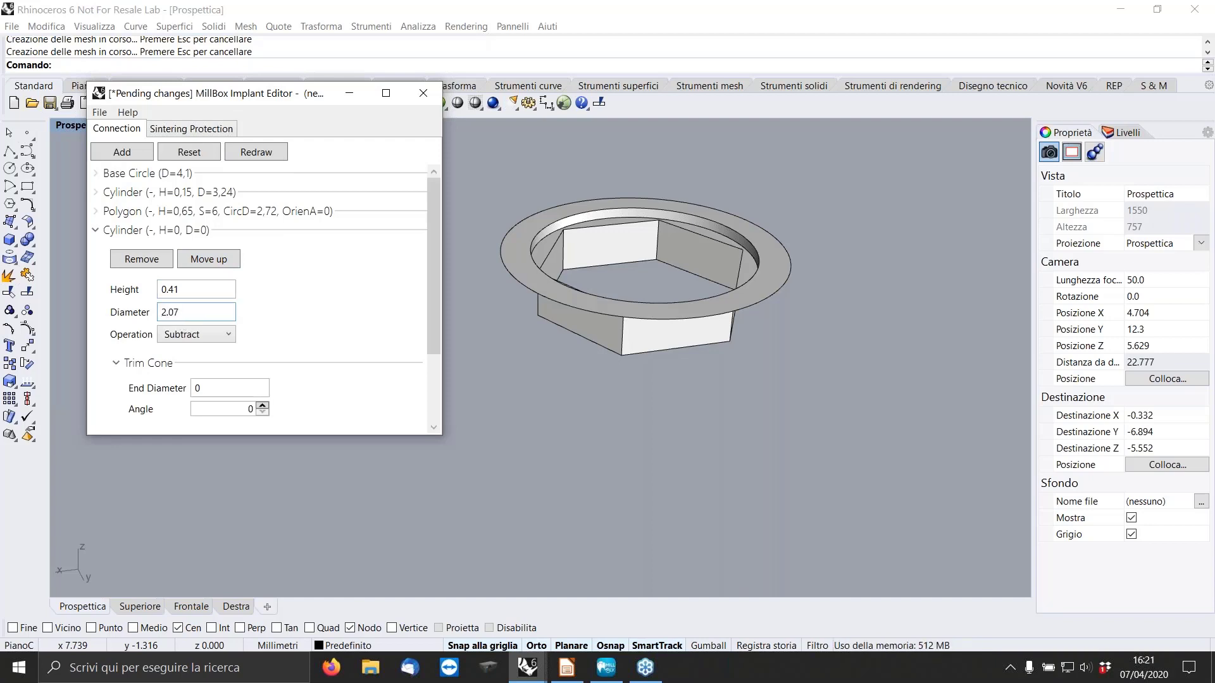
{"action": "key", "text": "Return"}
{"action": "scroll", "coordinate": [658, 256], "scroll_direction": "up", "scroll_amount": 3}
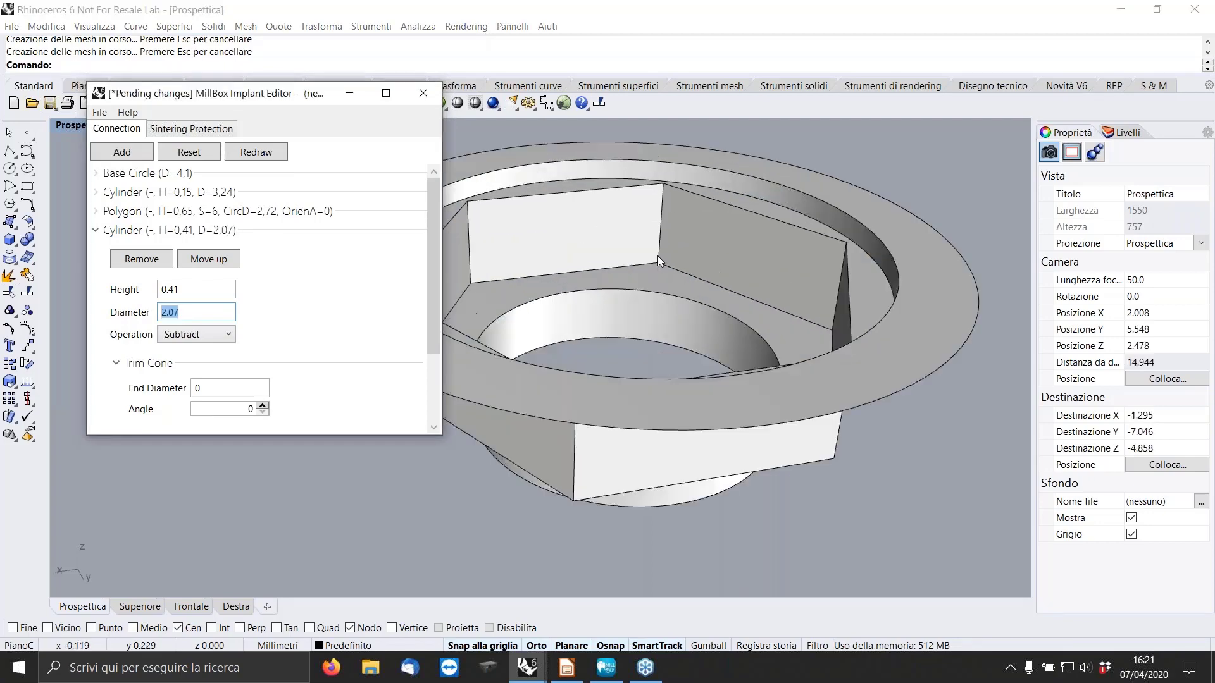
{"action": "scroll", "coordinate": [693, 271], "scroll_direction": "up", "scroll_amount": 2}
{"action": "scroll", "coordinate": [693, 272], "scroll_direction": "down", "scroll_amount": 4}
{"action": "right_click_drag", "start_coordinate": [686, 291], "coordinate": [676, 310]}
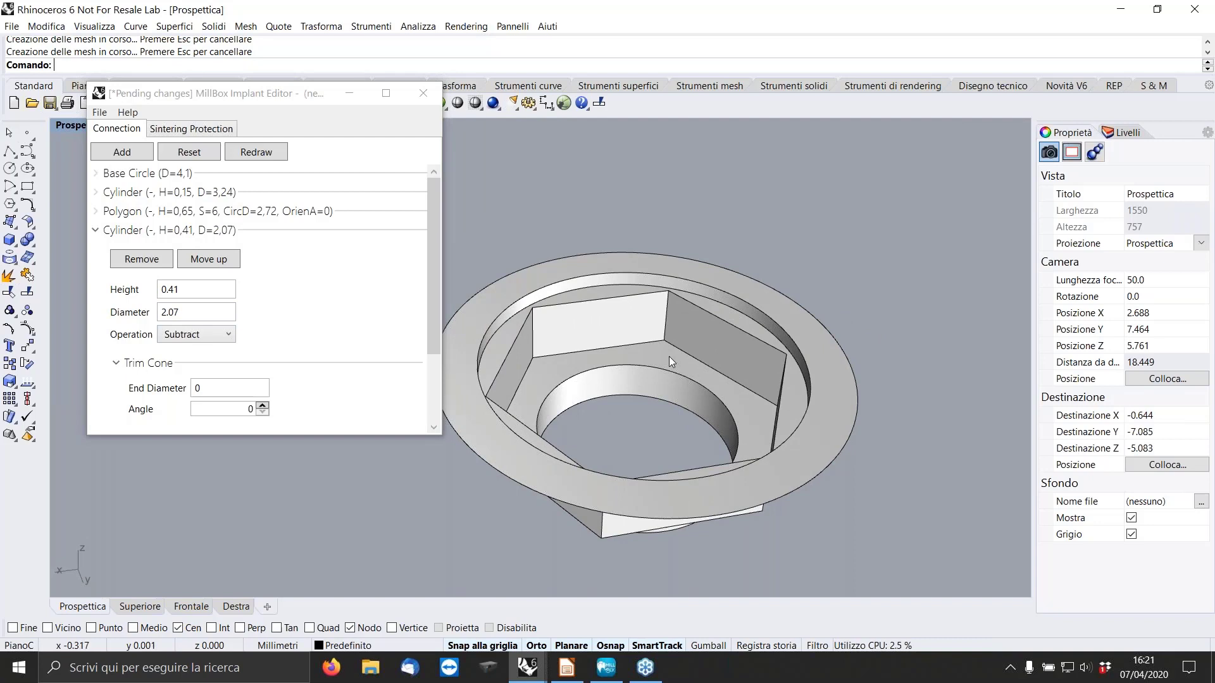
{"action": "mouse_move", "coordinate": [640, 386]}
{"action": "right_mouse_down"}
{"action": "mouse_move", "coordinate": [651, 365]}
{"action": "mouse_move", "coordinate": [652, 405]}
{"action": "right_mouse_up"}
{"action": "left_click", "coordinate": [95, 230]}
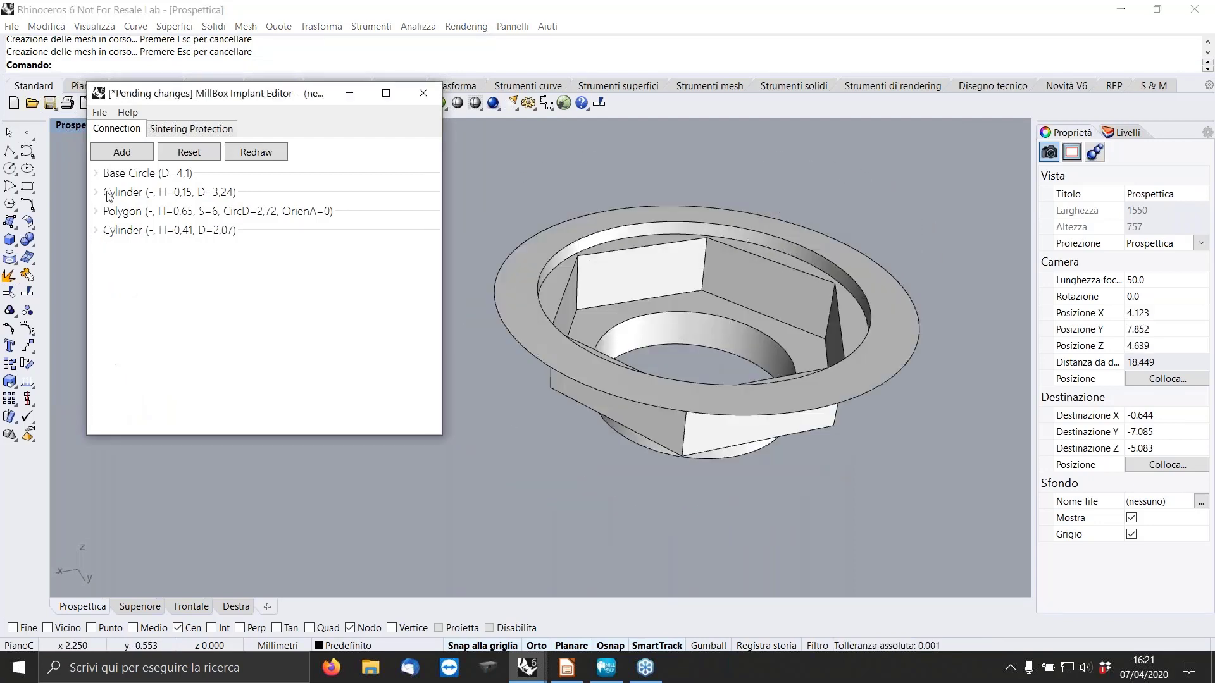
Add a subtracted cone with height 0.41, top diameter 2.07 and bottom diameter 2.7, redraw the connection and collapse its settings.
{"action": "left_click", "coordinate": [122, 152]}
{"action": "left_click", "coordinate": [141, 179]}
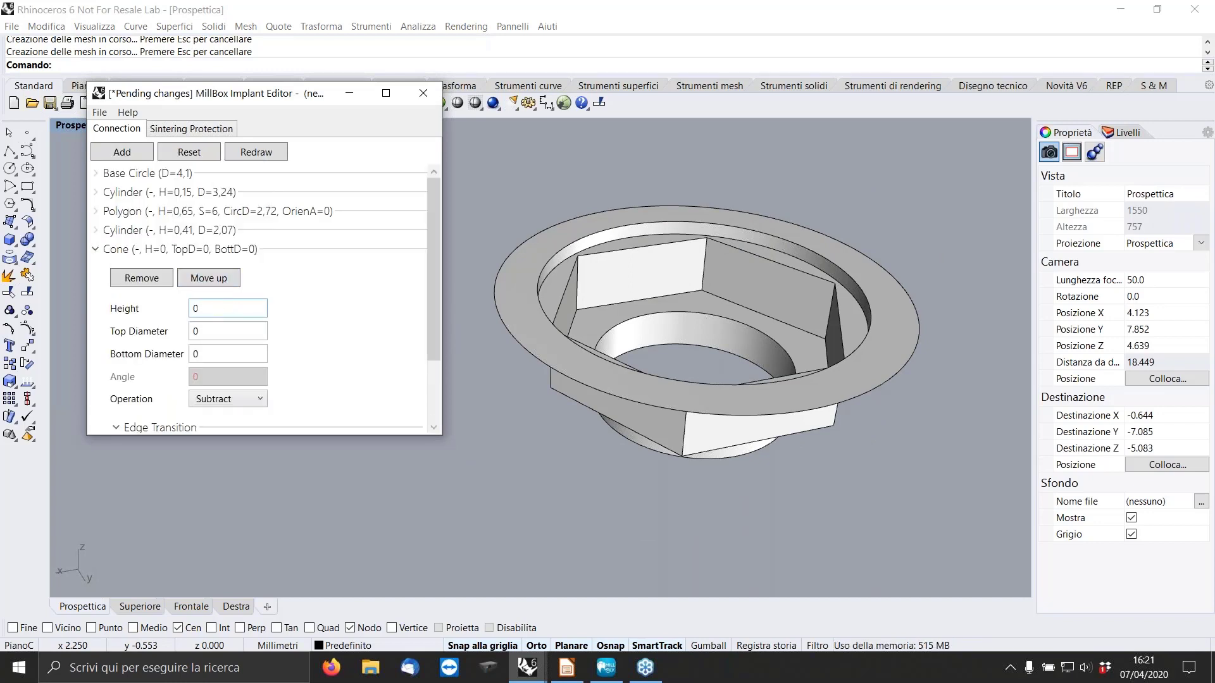
{"action": "type", "text": "0.41"}
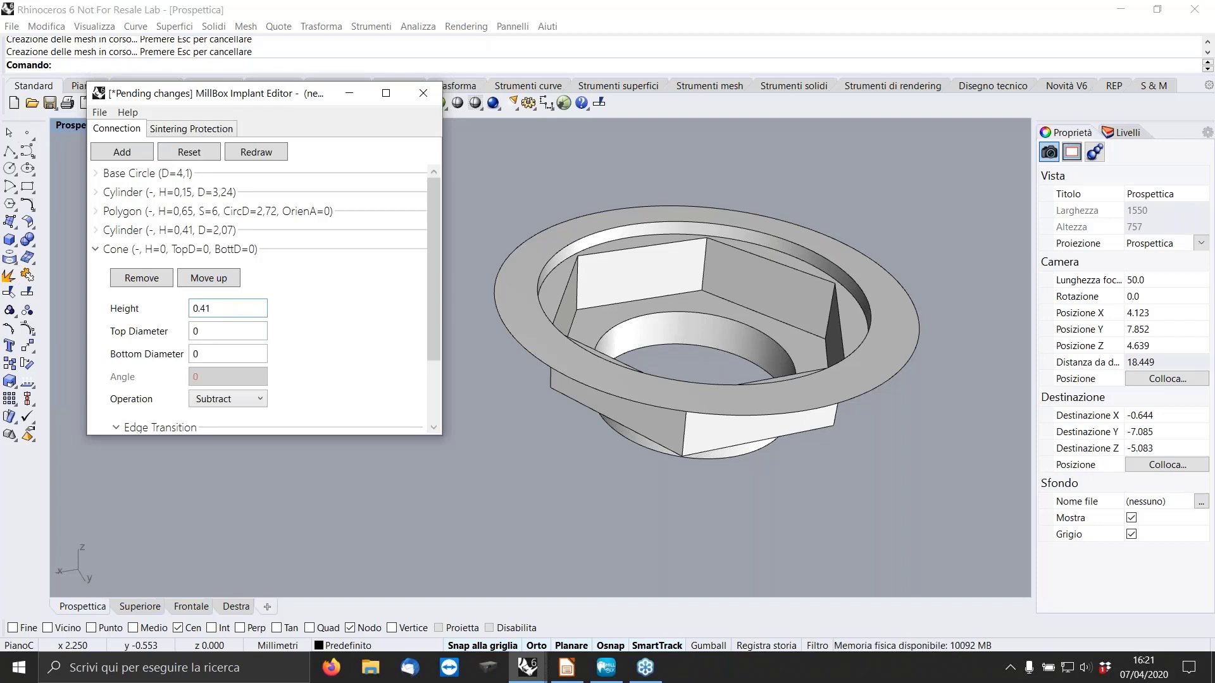
{"action": "left_click", "coordinate": [203, 331]}
{"action": "type", "text": "2.07"}
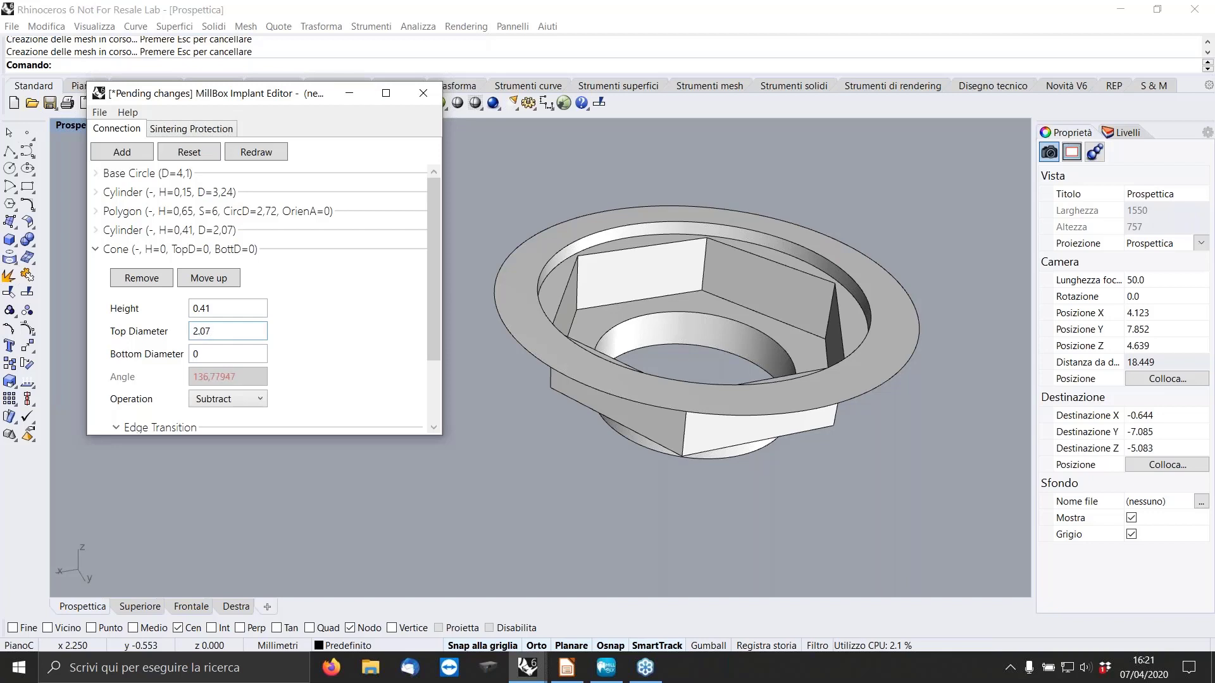
{"action": "left_click", "coordinate": [209, 354]}
{"action": "type", "text": "2.7"}
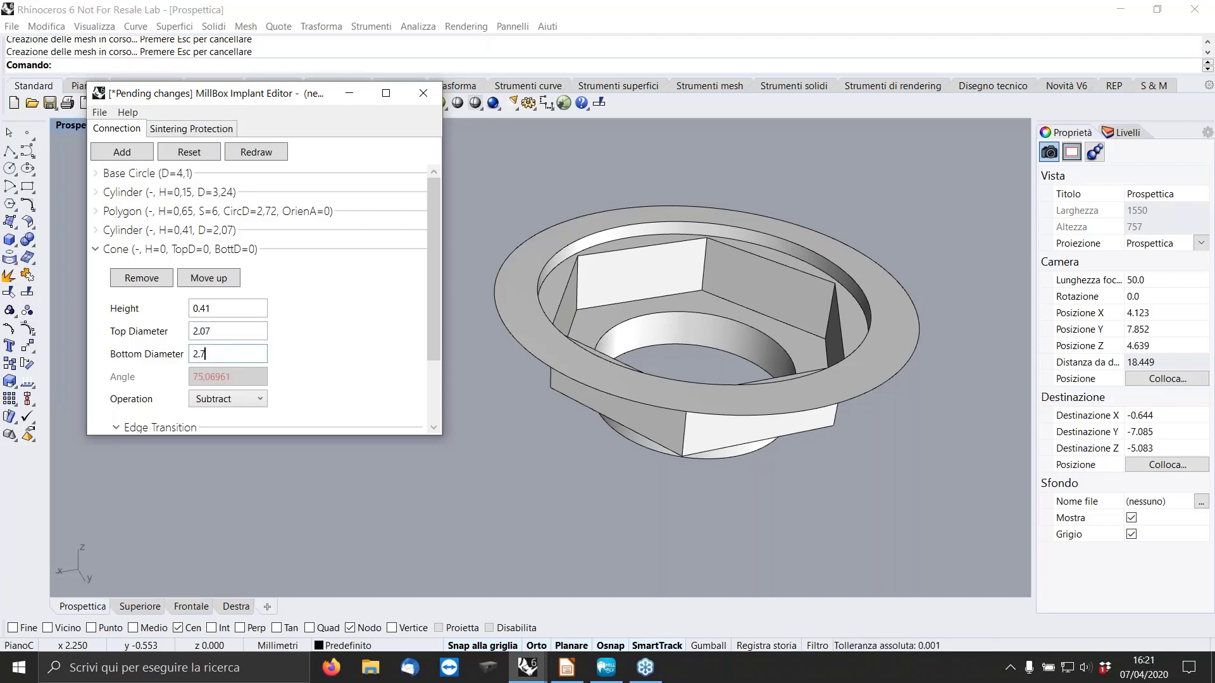
{"action": "left_click", "coordinate": [260, 154]}
{"action": "right_click_drag", "start_coordinate": [677, 350], "coordinate": [678, 322]}
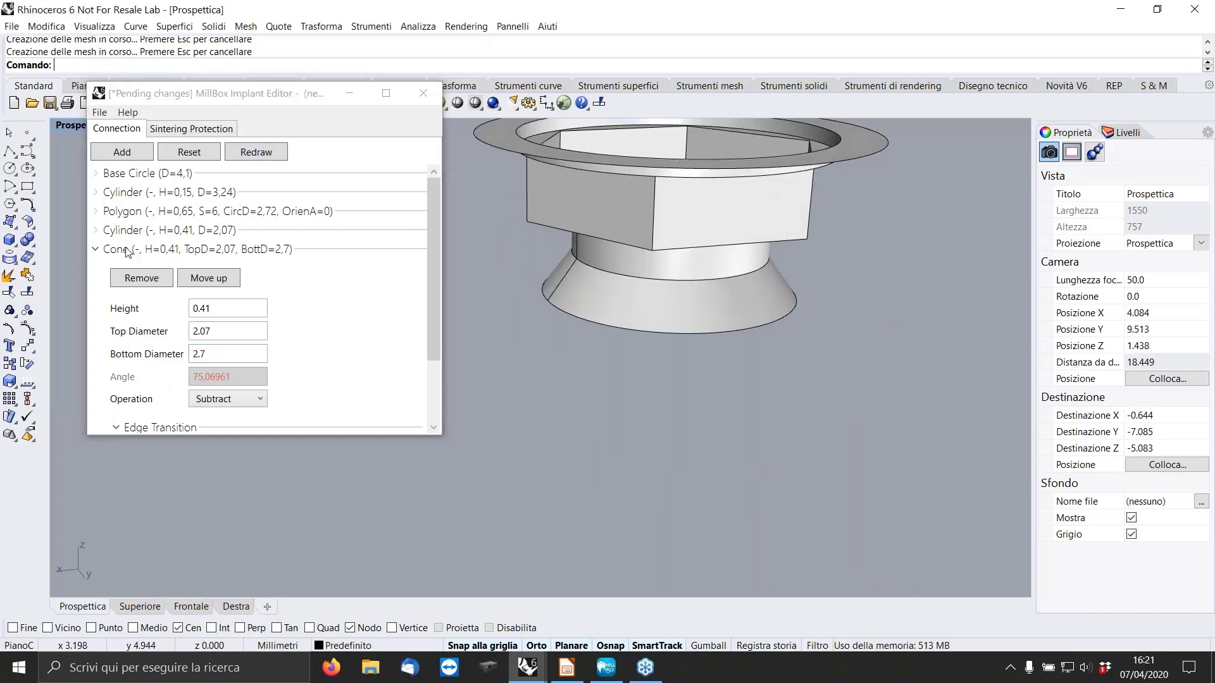
{"action": "left_click", "coordinate": [99, 248]}
Add a subtracted cylinder with height 1 and diameter 2.7 below the cone, redraw and inspect the connection, and collapse its settings.
{"action": "left_click", "coordinate": [122, 154]}
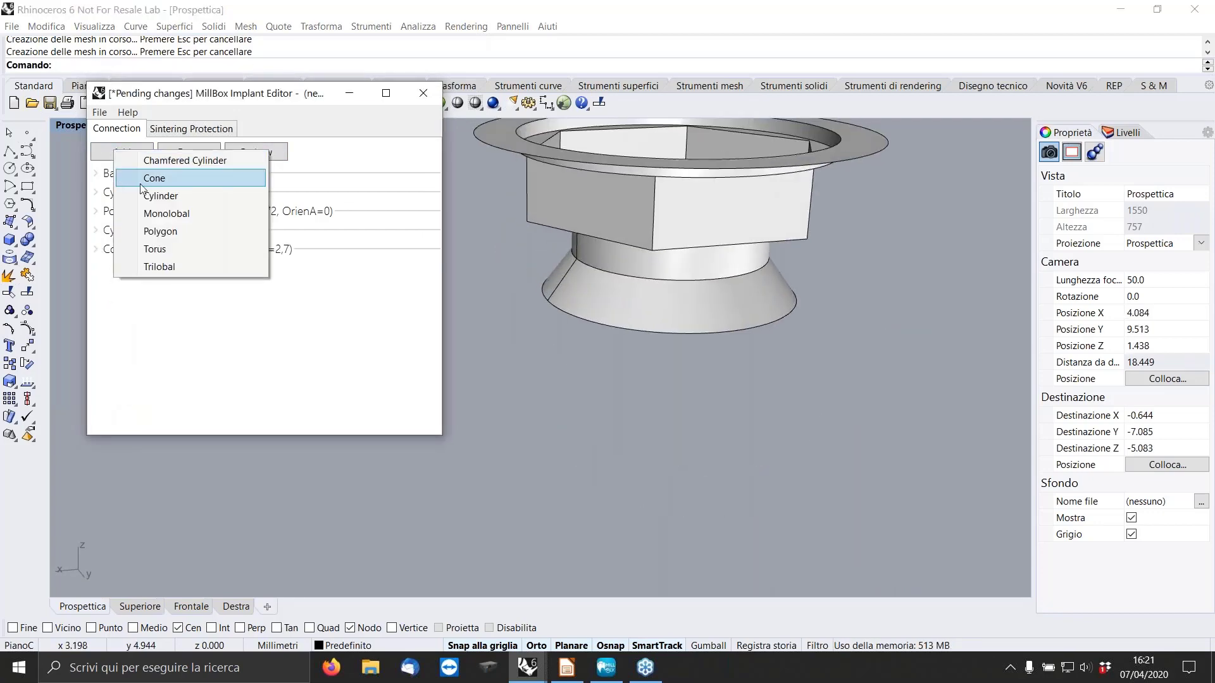
{"action": "left_click", "coordinate": [313, 347]}
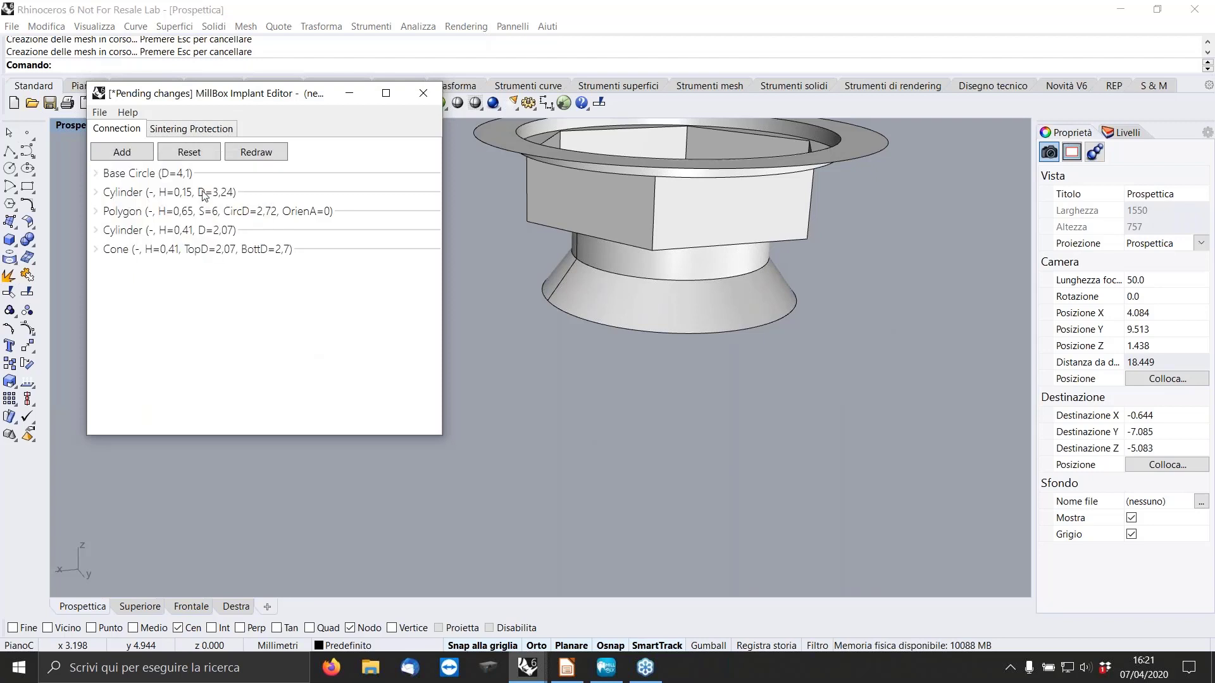
{"action": "left_click", "coordinate": [127, 156]}
{"action": "left_click", "coordinate": [159, 201]}
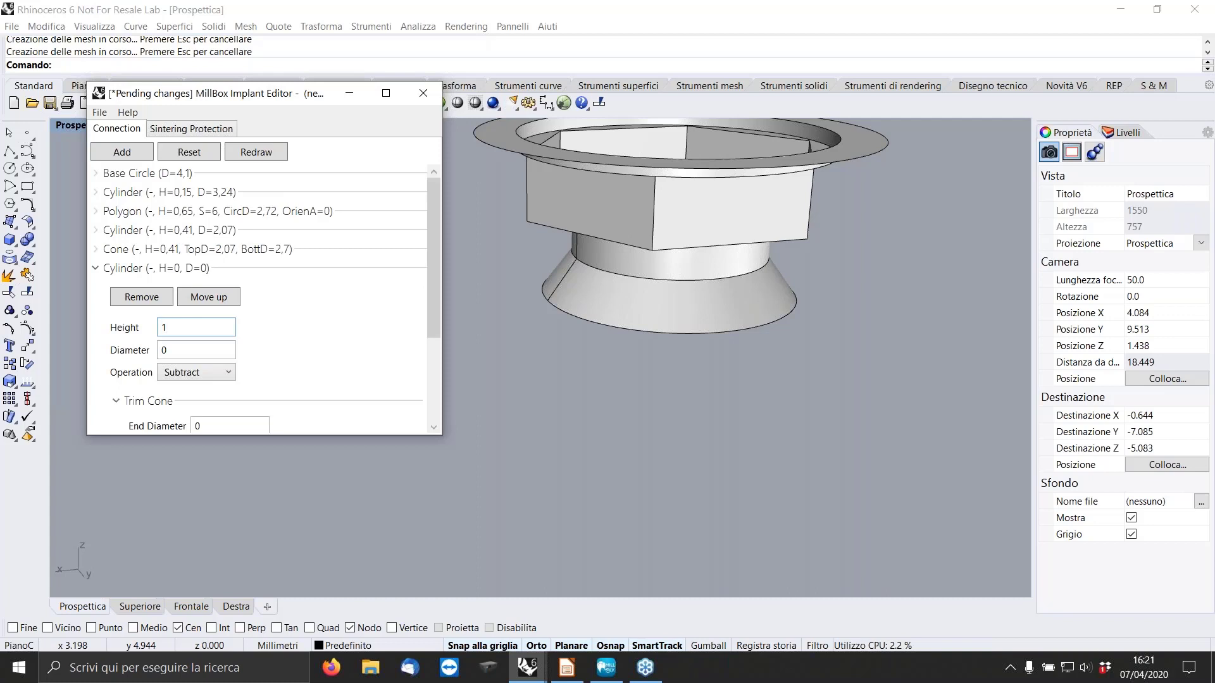
{"action": "key", "text": "Tab"}
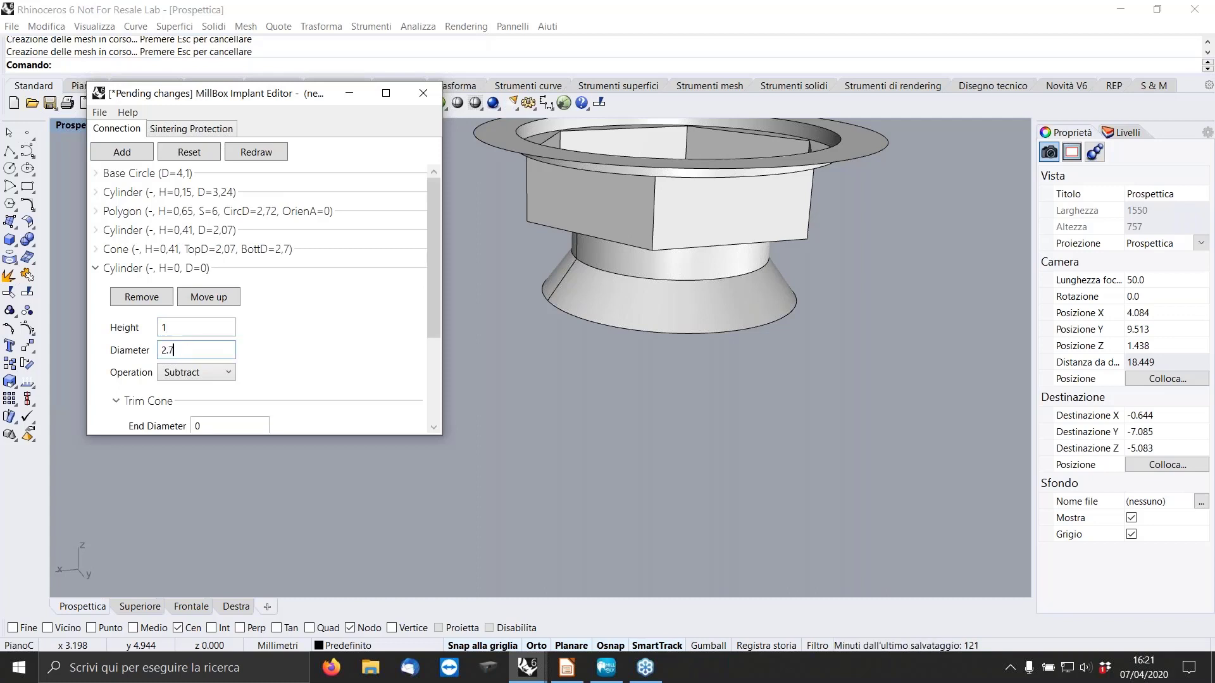
{"action": "key", "text": "Return"}
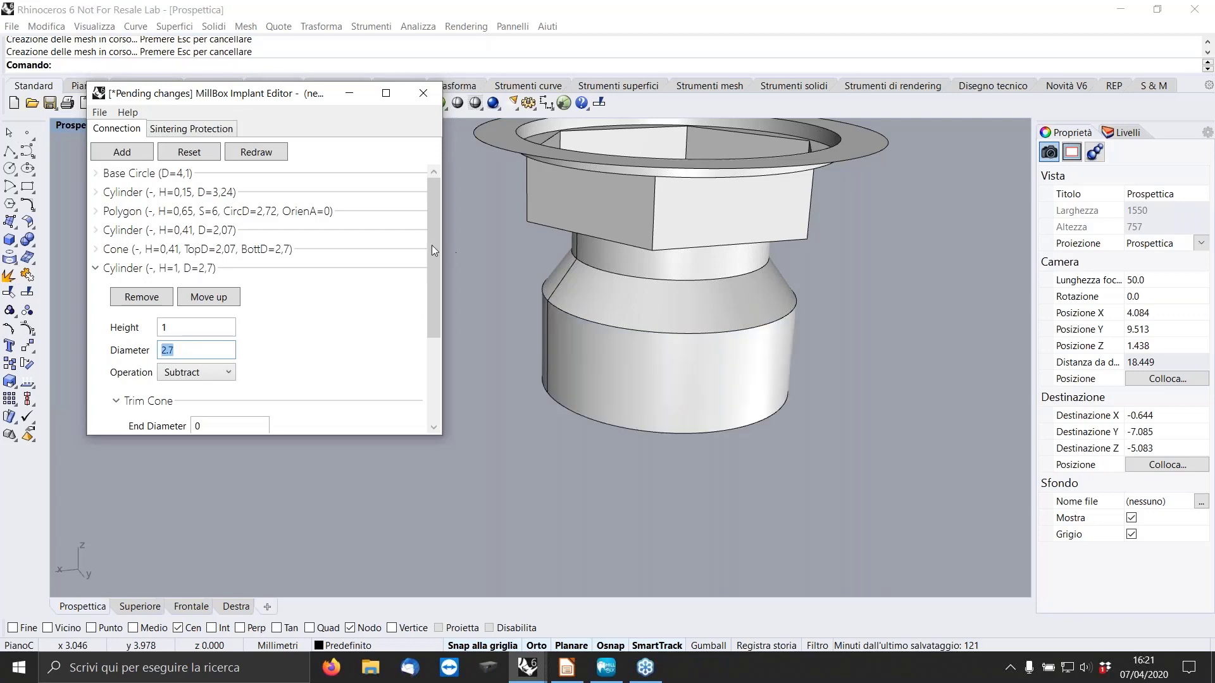
{"action": "right_click_drag", "start_coordinate": [584, 246], "coordinate": [661, 260]}
{"action": "scroll", "coordinate": [661, 259], "scroll_direction": "up", "scroll_amount": 5}
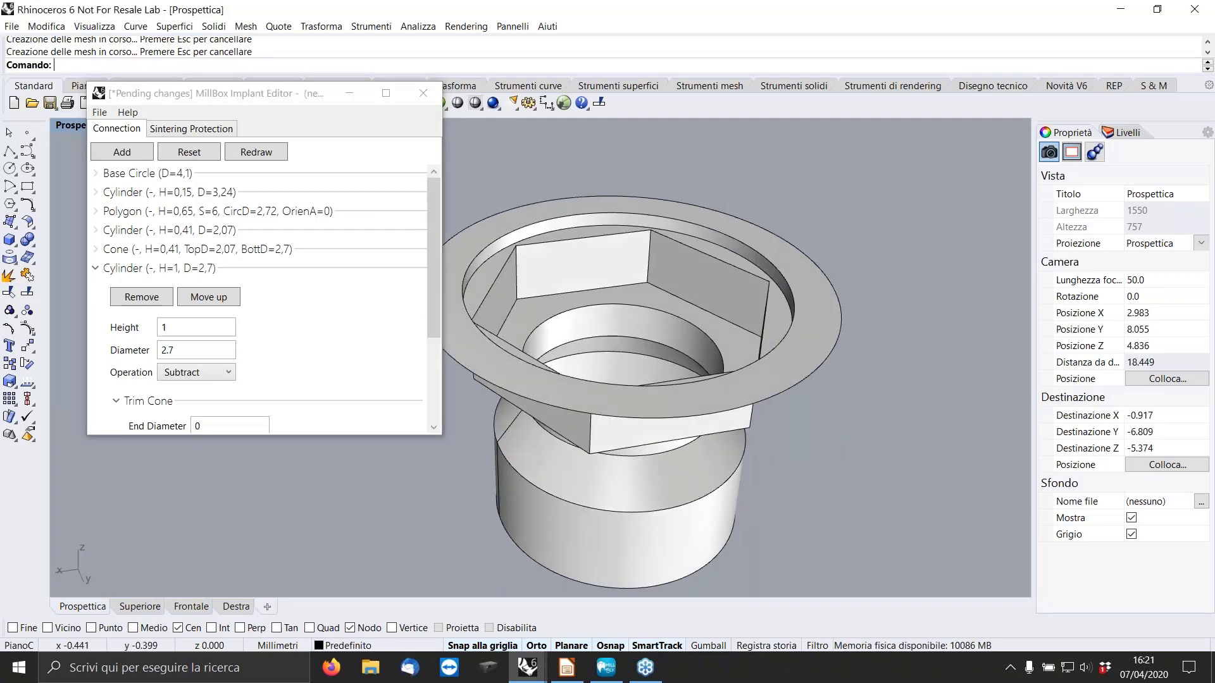
{"action": "scroll", "coordinate": [768, 268], "scroll_direction": "up", "scroll_amount": 2}
{"action": "scroll", "coordinate": [768, 268], "scroll_direction": "down", "scroll_amount": 6}
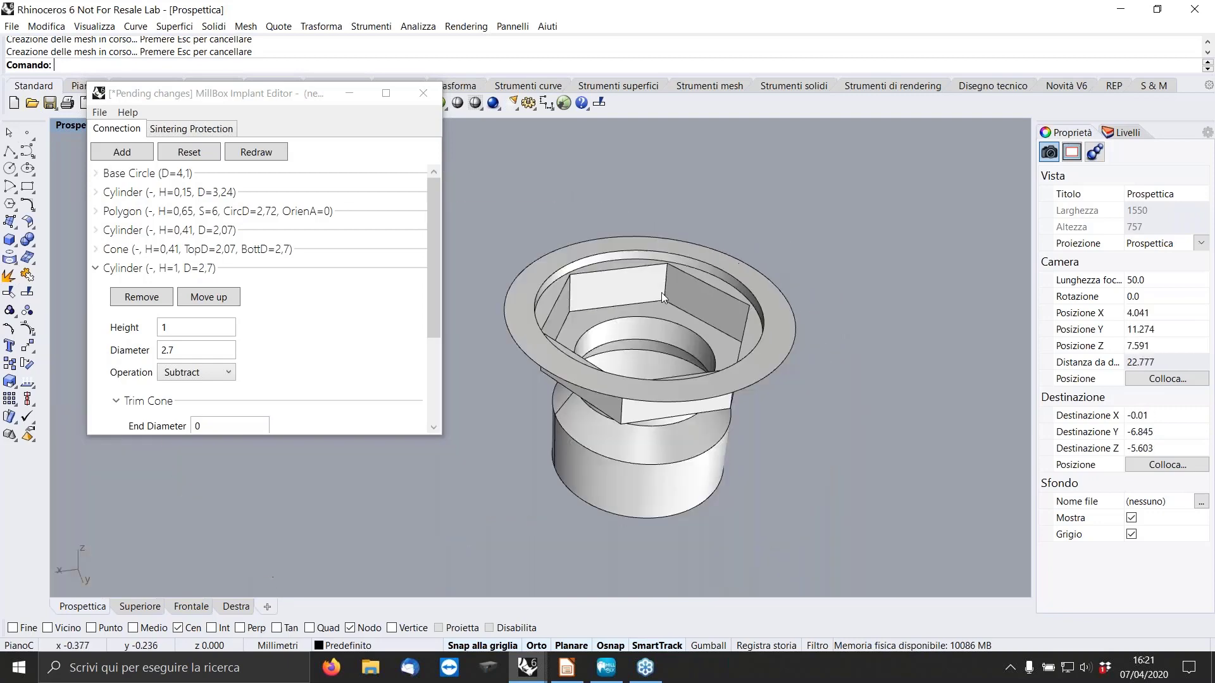
{"action": "scroll", "coordinate": [662, 280], "scroll_direction": "up", "scroll_amount": 2}
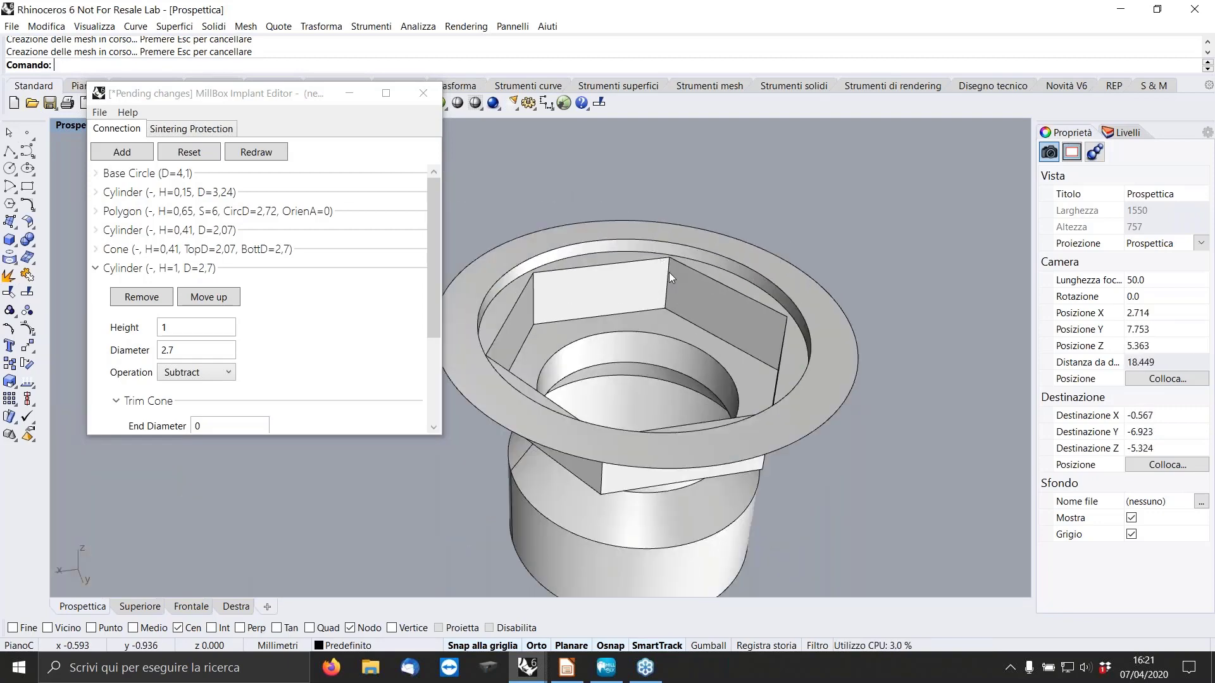
{"action": "left_click", "coordinate": [96, 267]}
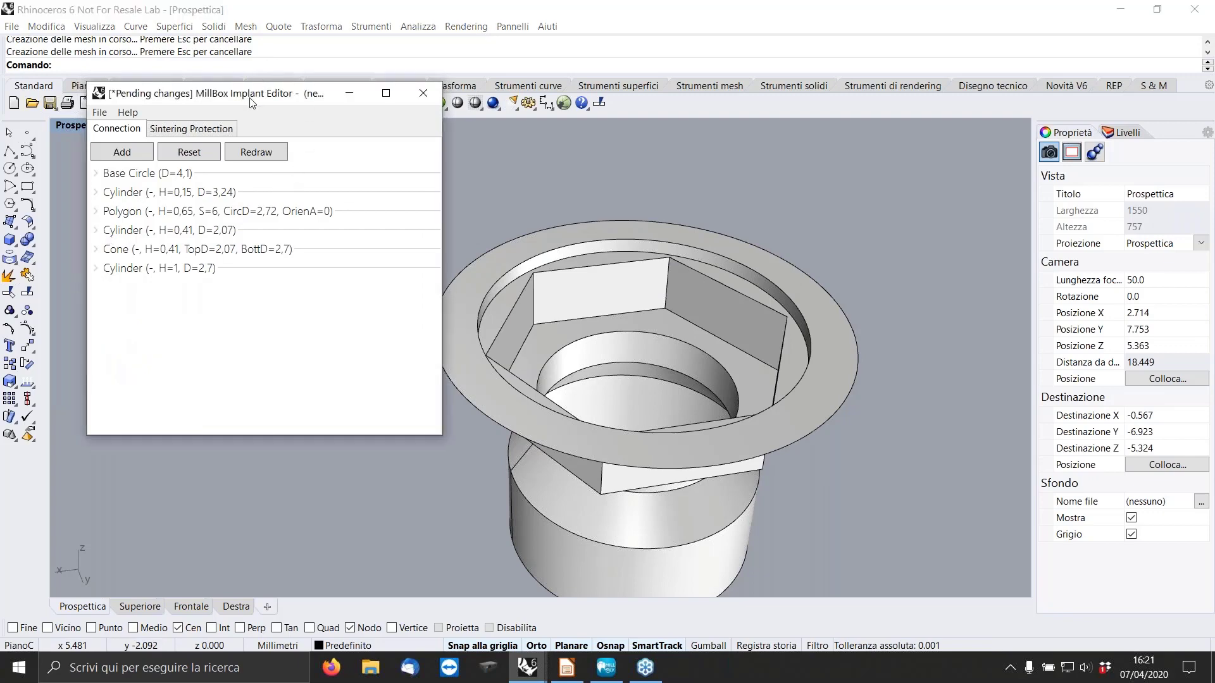
Give the hexagonal polygon a Fillet edge transition with a vertical-edge width of 0.25 and redraw the connection.
{"action": "left_click", "coordinate": [96, 211]}
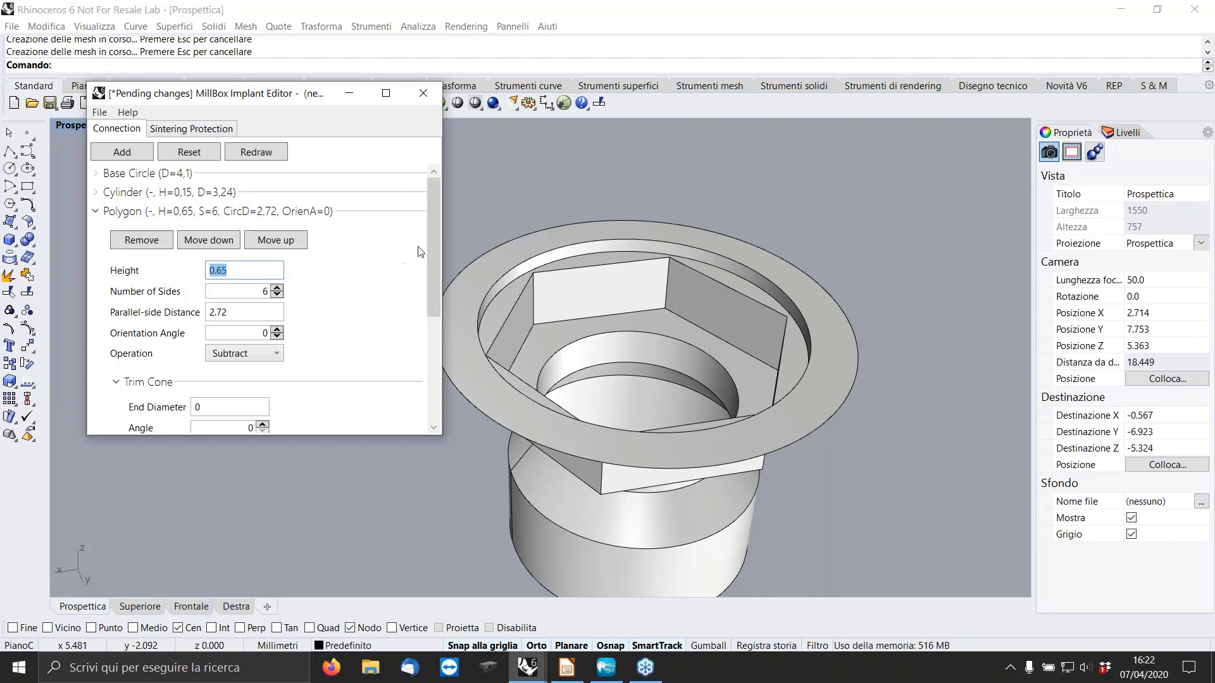
{"action": "left_click_drag", "start_coordinate": [429, 251], "coordinate": [426, 358]}
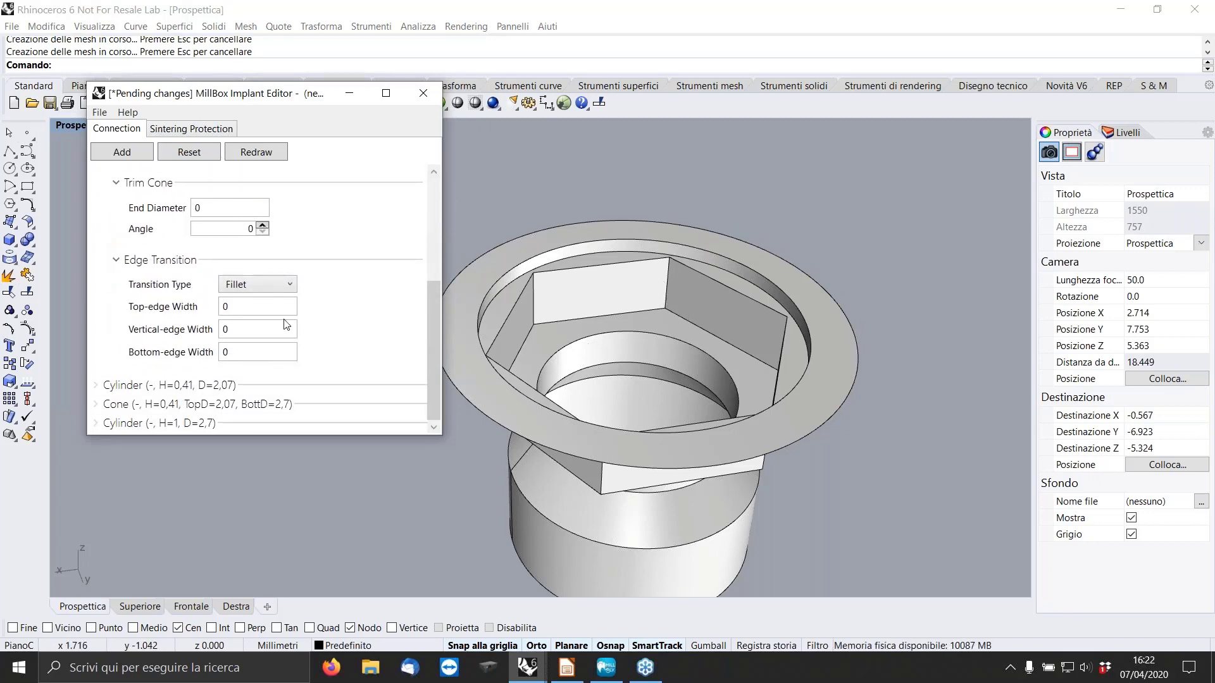
{"action": "left_click_drag", "start_coordinate": [439, 339], "coordinate": [436, 237]}
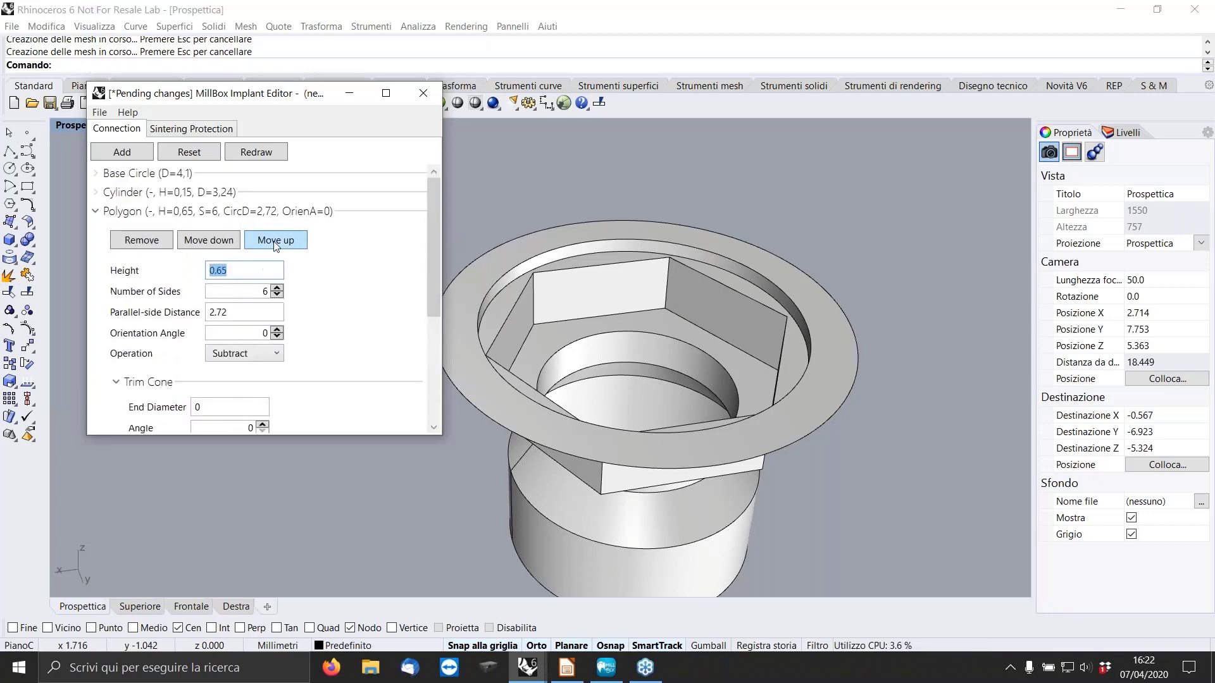
{"action": "left_click", "coordinate": [97, 213]}
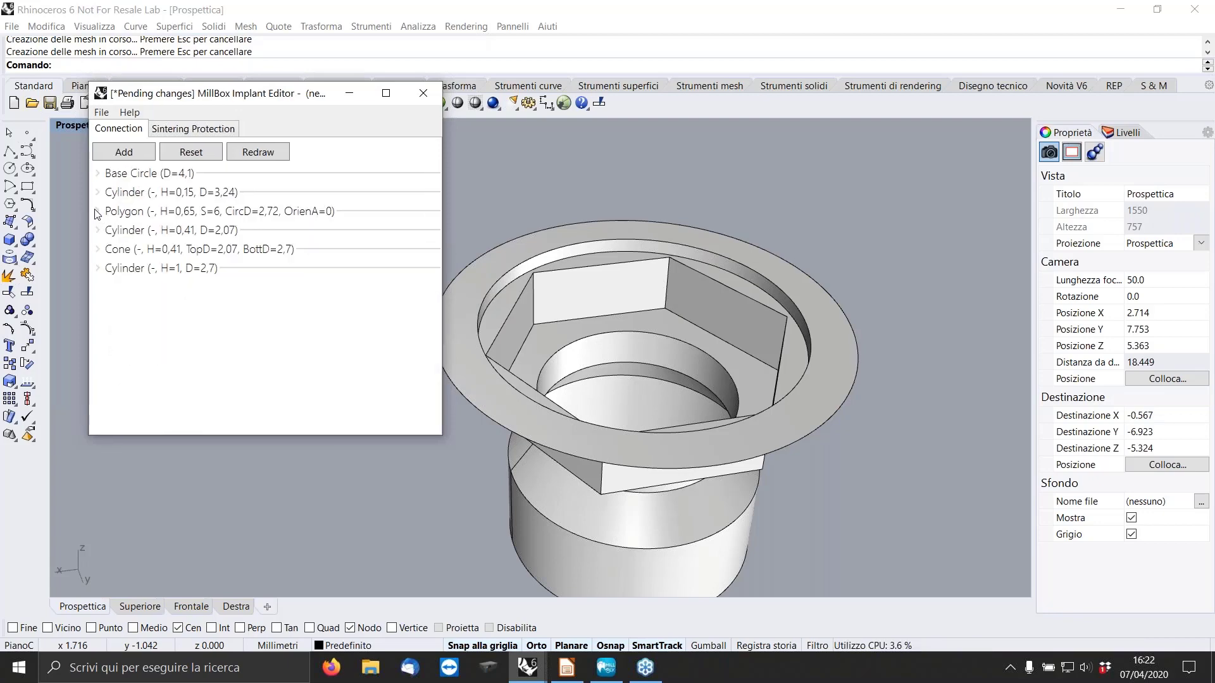
{"action": "left_click", "coordinate": [96, 213]}
{"action": "scroll", "coordinate": [352, 290], "scroll_direction": "down", "scroll_amount": 2}
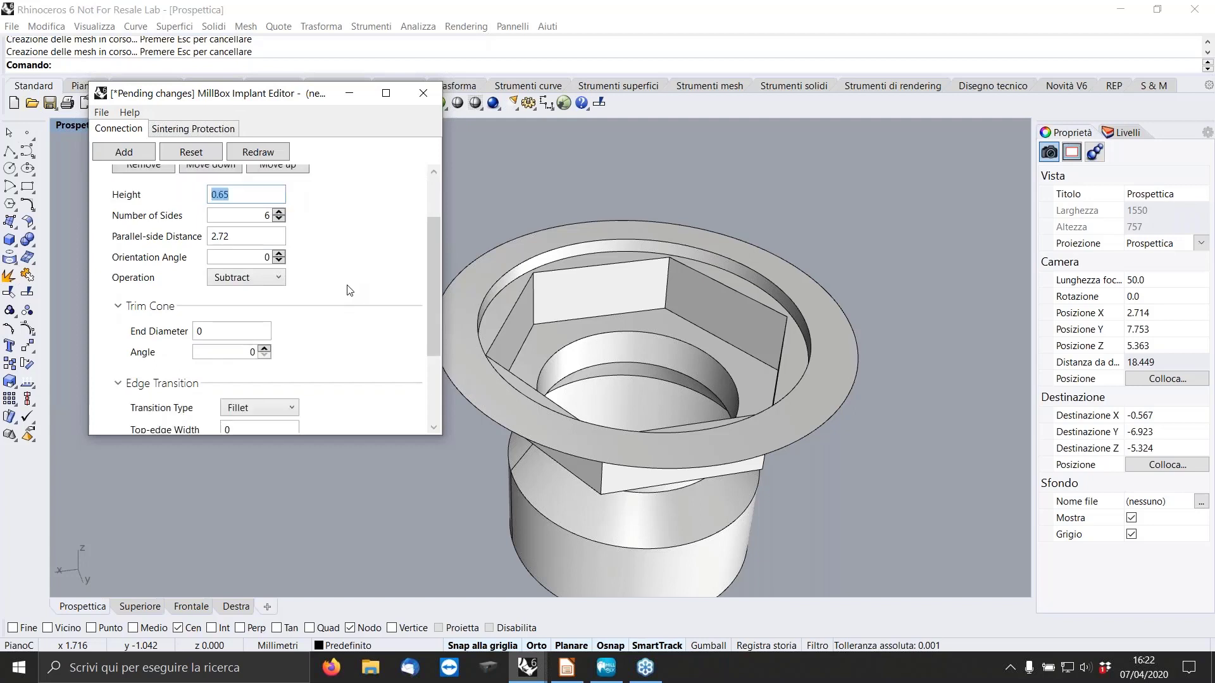
{"action": "scroll", "coordinate": [350, 290], "scroll_direction": "down", "scroll_amount": 2}
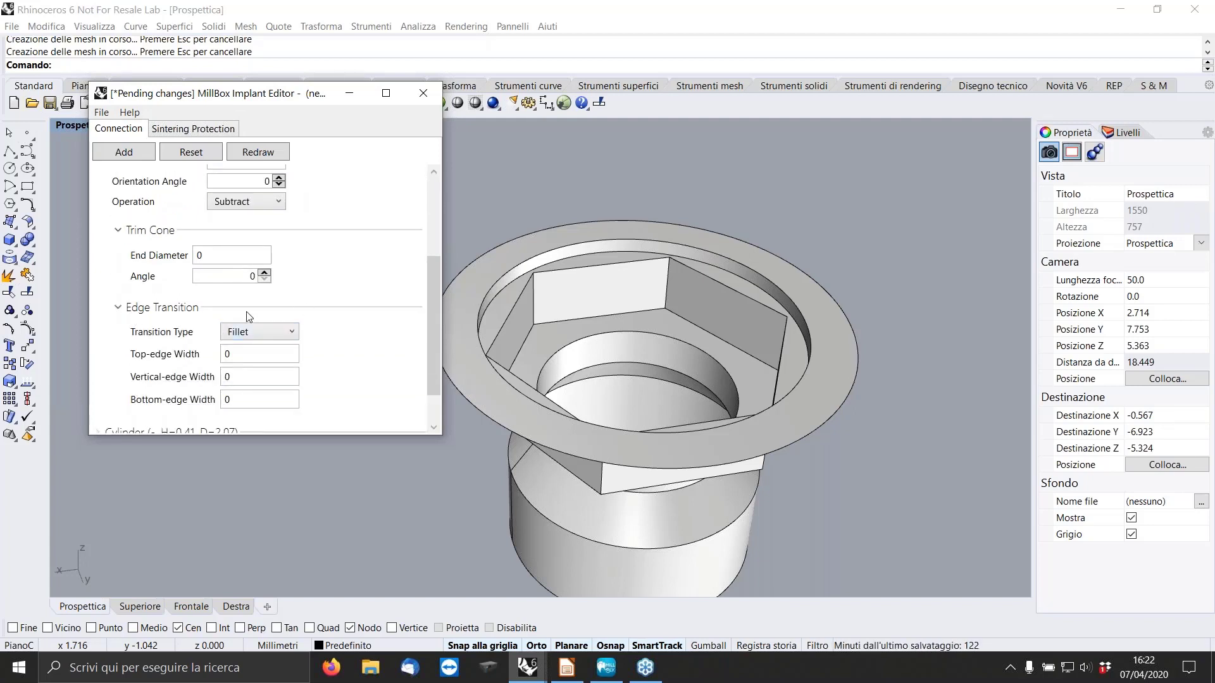
{"action": "left_click", "coordinate": [275, 335]}
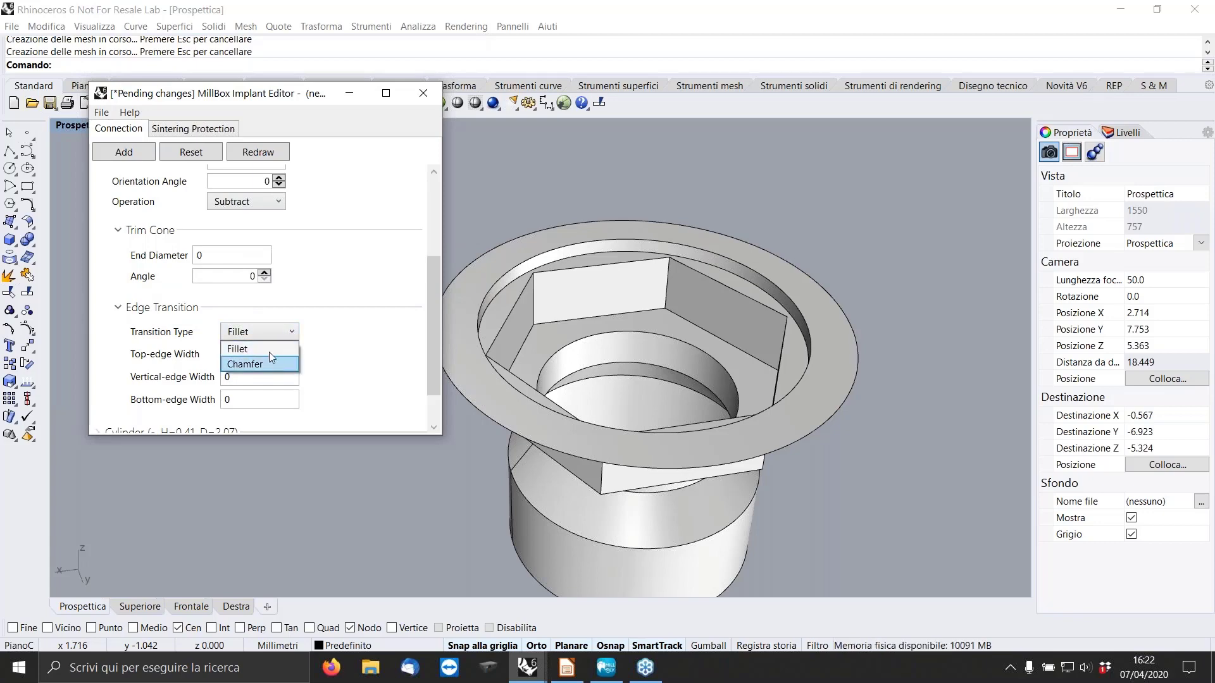
{"action": "left_click", "coordinate": [266, 355]}
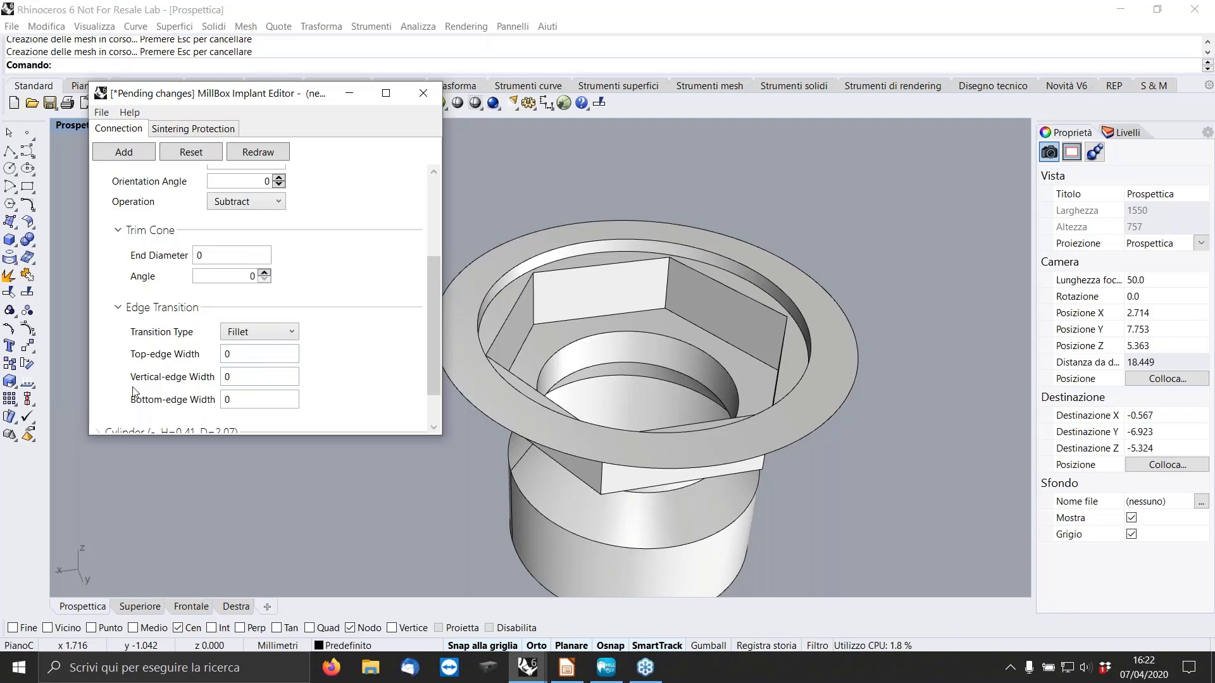
{"action": "double_click", "coordinate": [247, 378]}
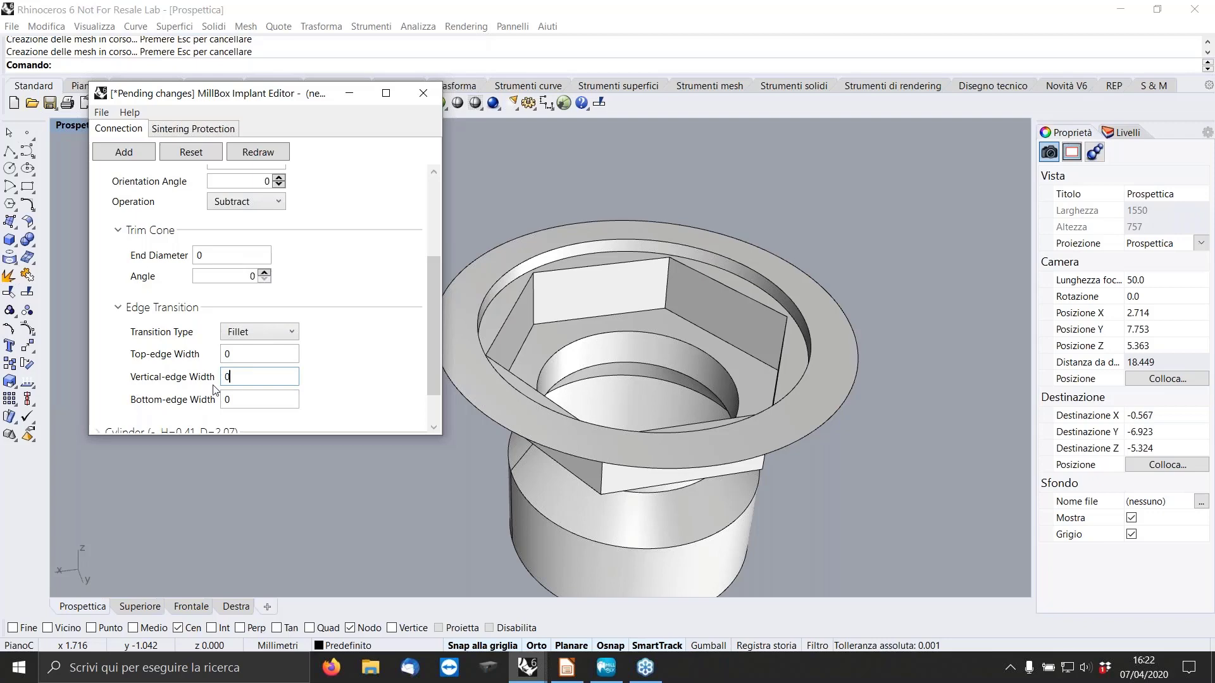
{"action": "type", "text": "0.025"}
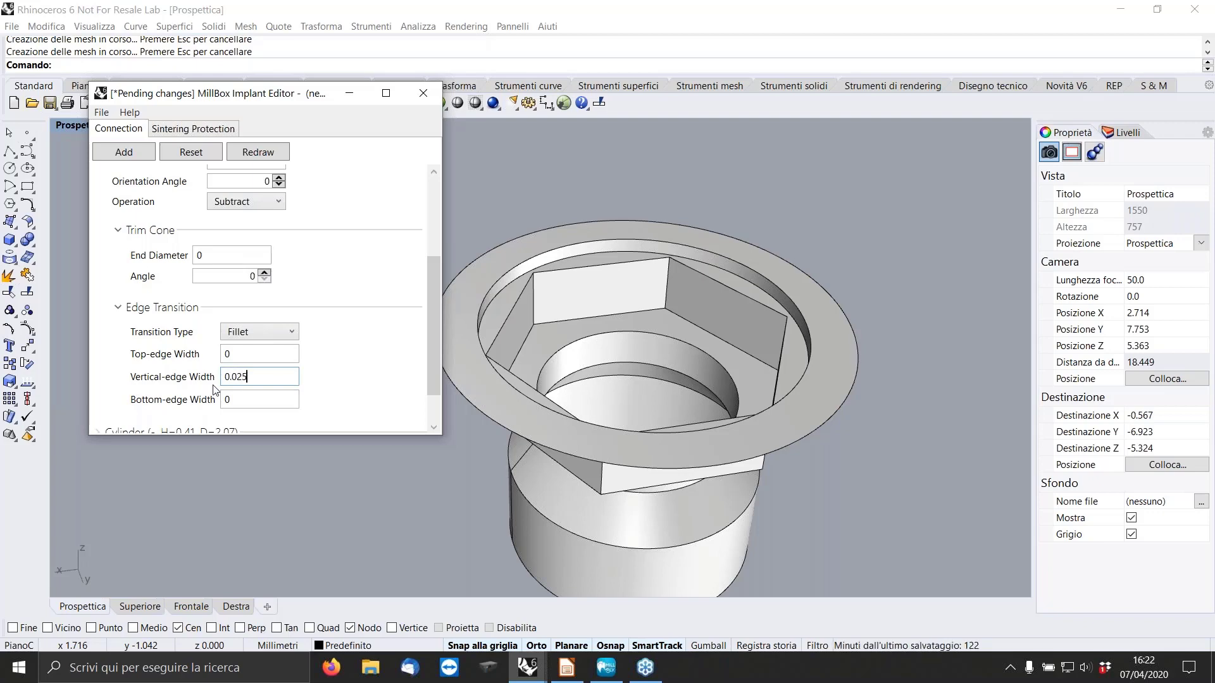
{"action": "type", "text": "."}
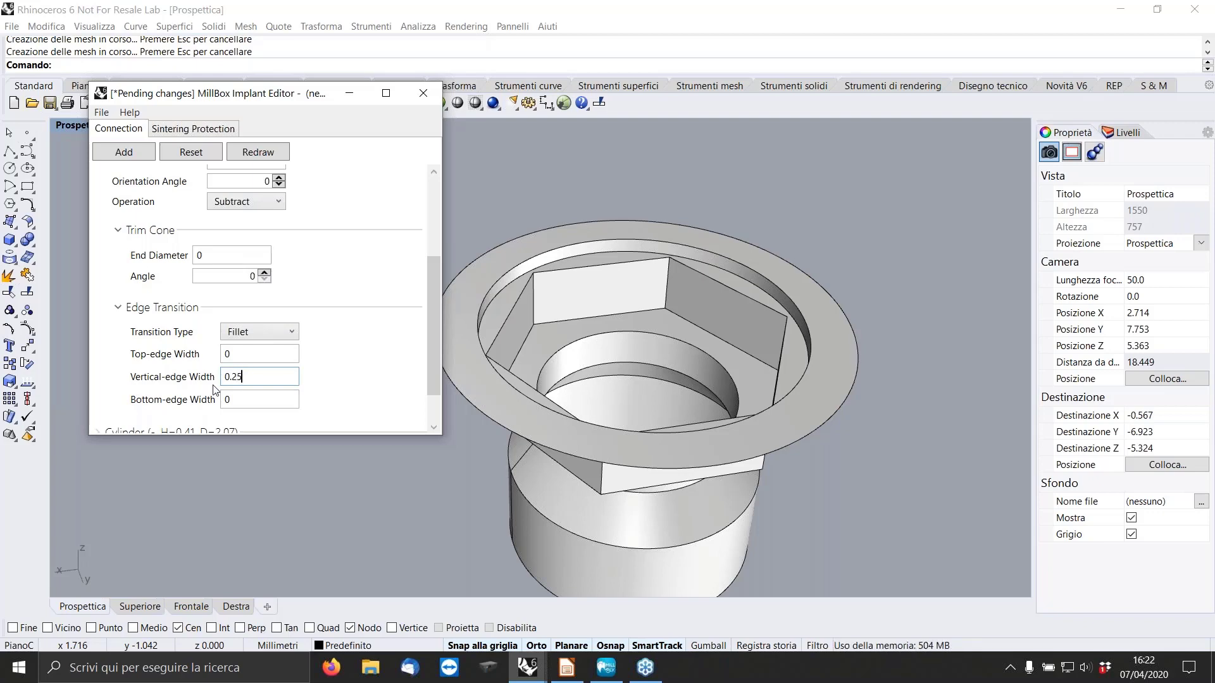
{"action": "left_click", "coordinate": [275, 153]}
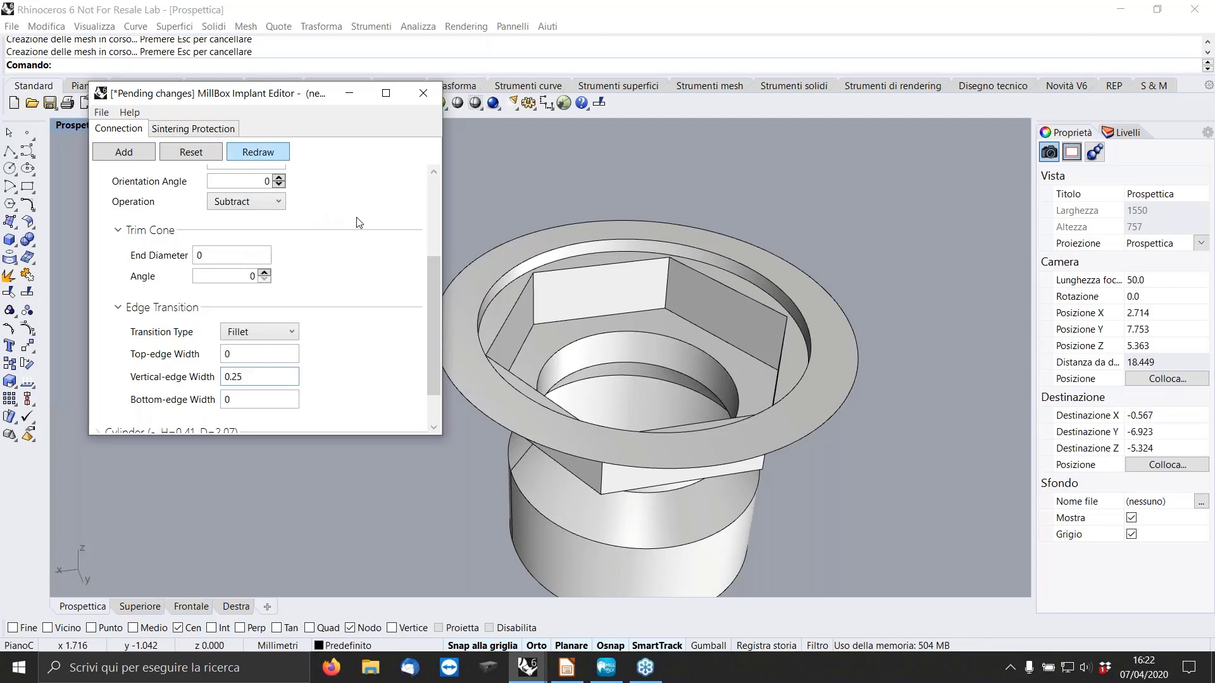
Examine the filleted vertical corners of the hexagon from above and up close.
{"action": "right_click_drag", "start_coordinate": [721, 249], "coordinate": [719, 263]}
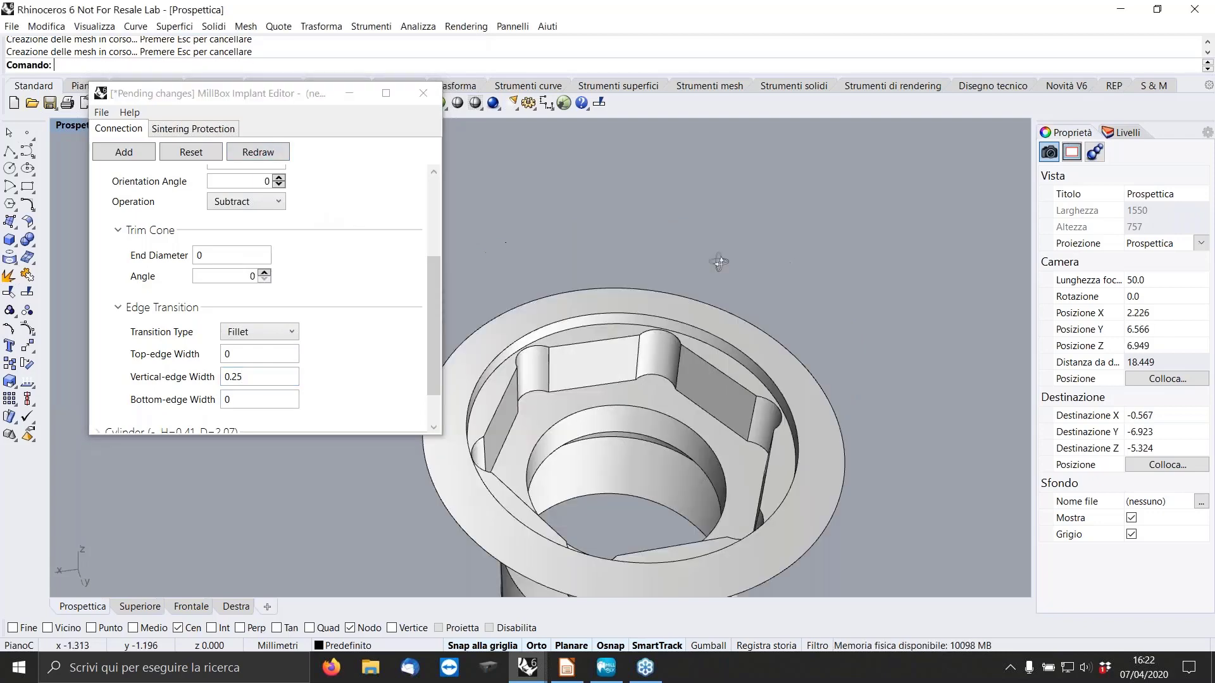
{"action": "scroll", "coordinate": [719, 265], "scroll_direction": "down", "scroll_amount": 4}
{"action": "scroll", "coordinate": [720, 308], "scroll_direction": "up", "scroll_amount": 4}
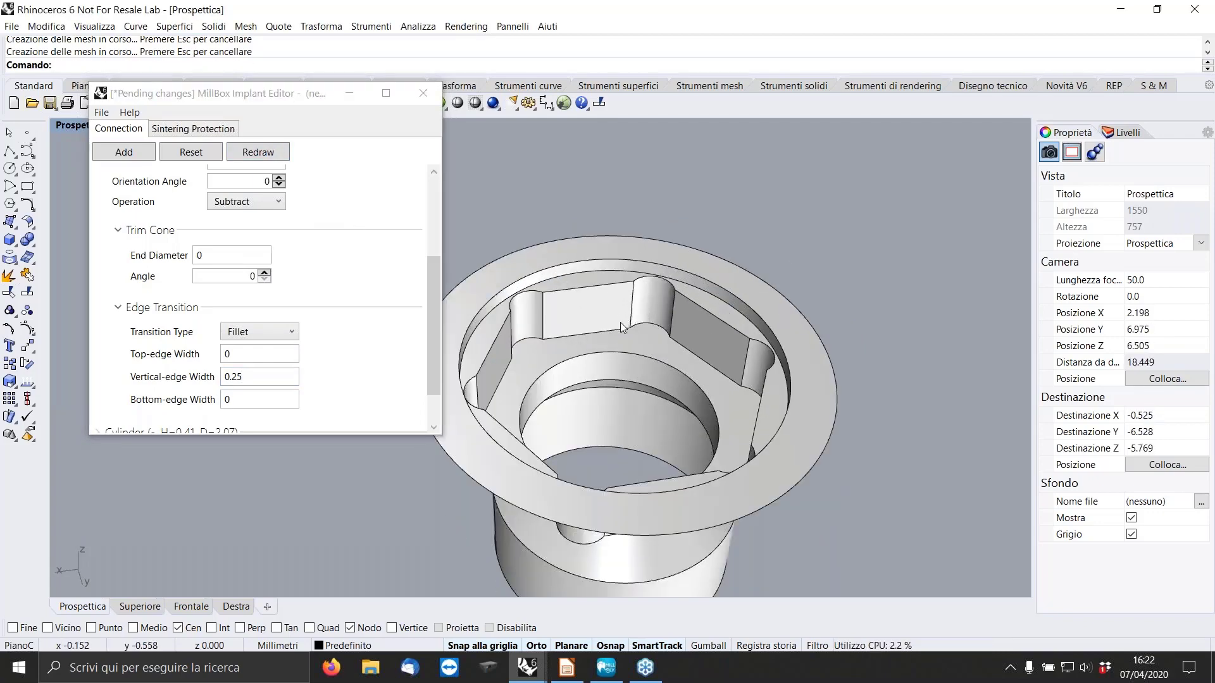
{"action": "right_click_drag", "start_coordinate": [653, 319], "coordinate": [682, 273]}
{"action": "scroll", "coordinate": [687, 275], "scroll_direction": "up", "scroll_amount": 2}
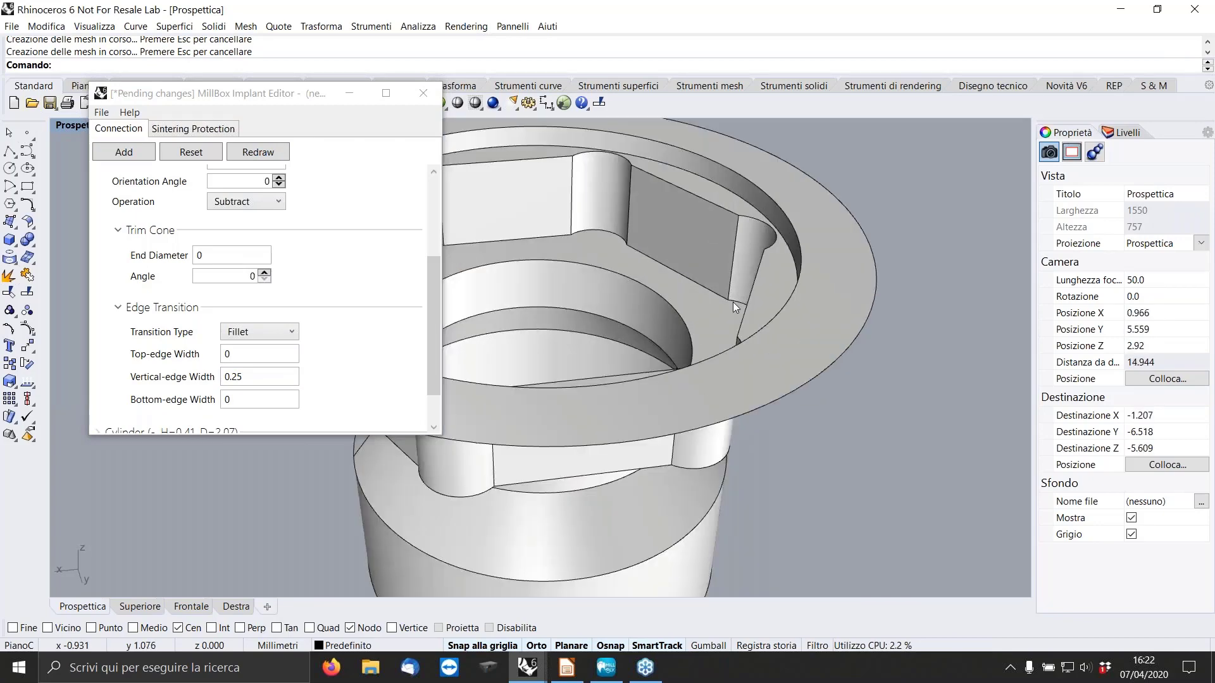
{"action": "scroll", "coordinate": [737, 308], "scroll_direction": "down", "scroll_amount": 6}
{"action": "scroll", "coordinate": [685, 257], "scroll_direction": "up", "scroll_amount": 2}
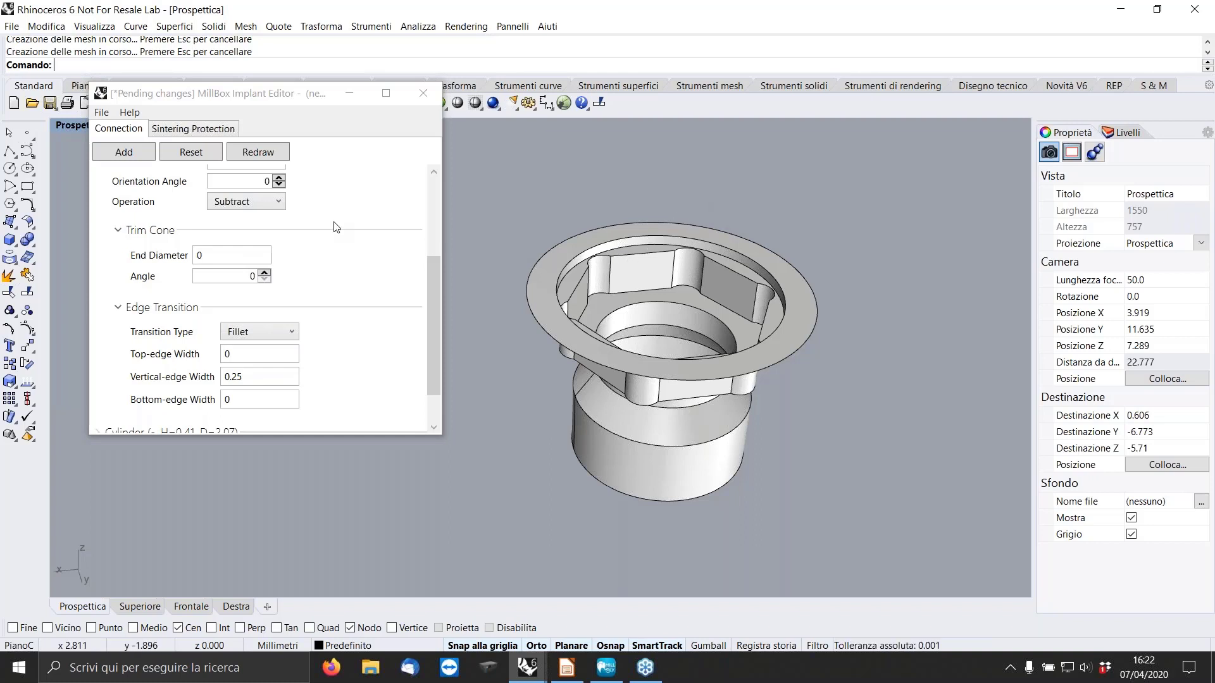
Save the hexagonal connection under the new name "Branemark 4.1 .mbi" in the IMPLANT EDITOR folder.
{"action": "left_click", "coordinate": [102, 113]}
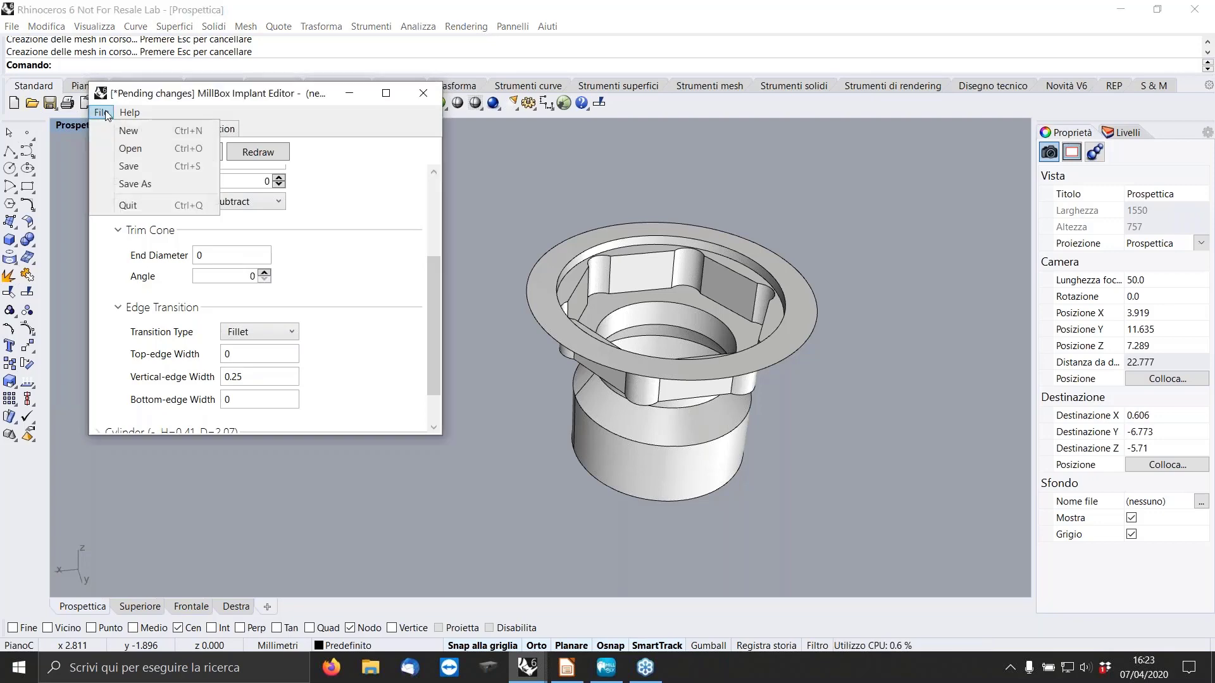
{"action": "mouse_move", "coordinate": [130, 114]}
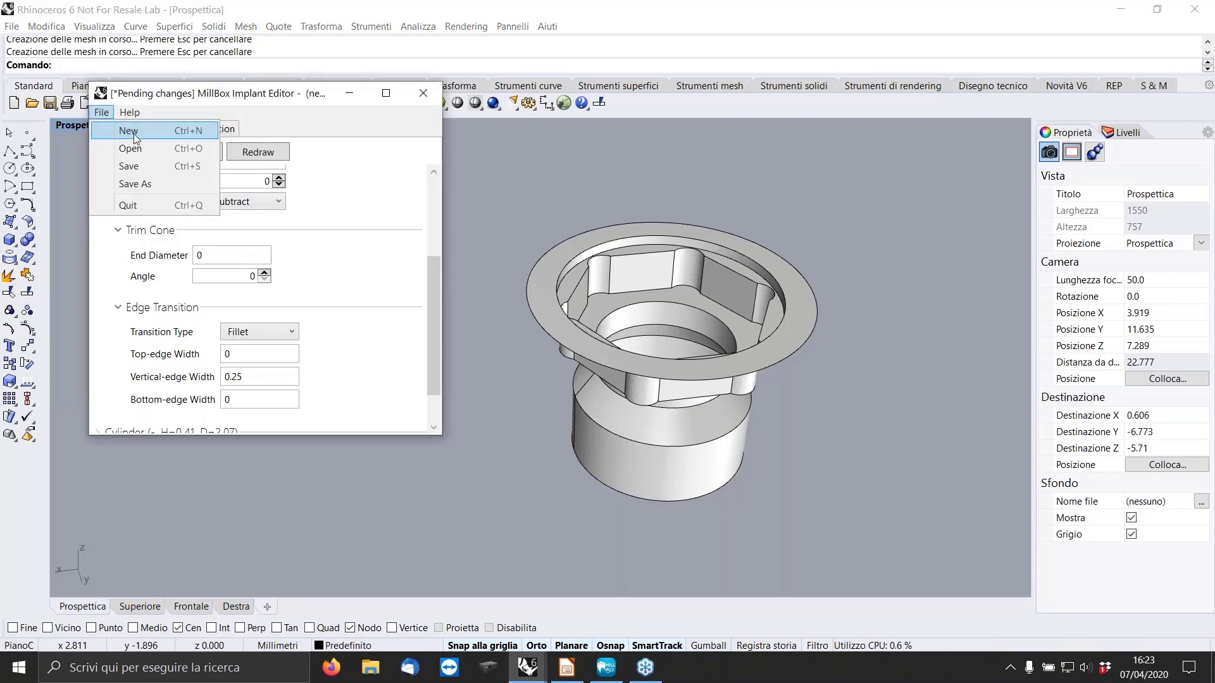
{"action": "left_click", "coordinate": [102, 113]}
{"action": "left_click", "coordinate": [102, 112]}
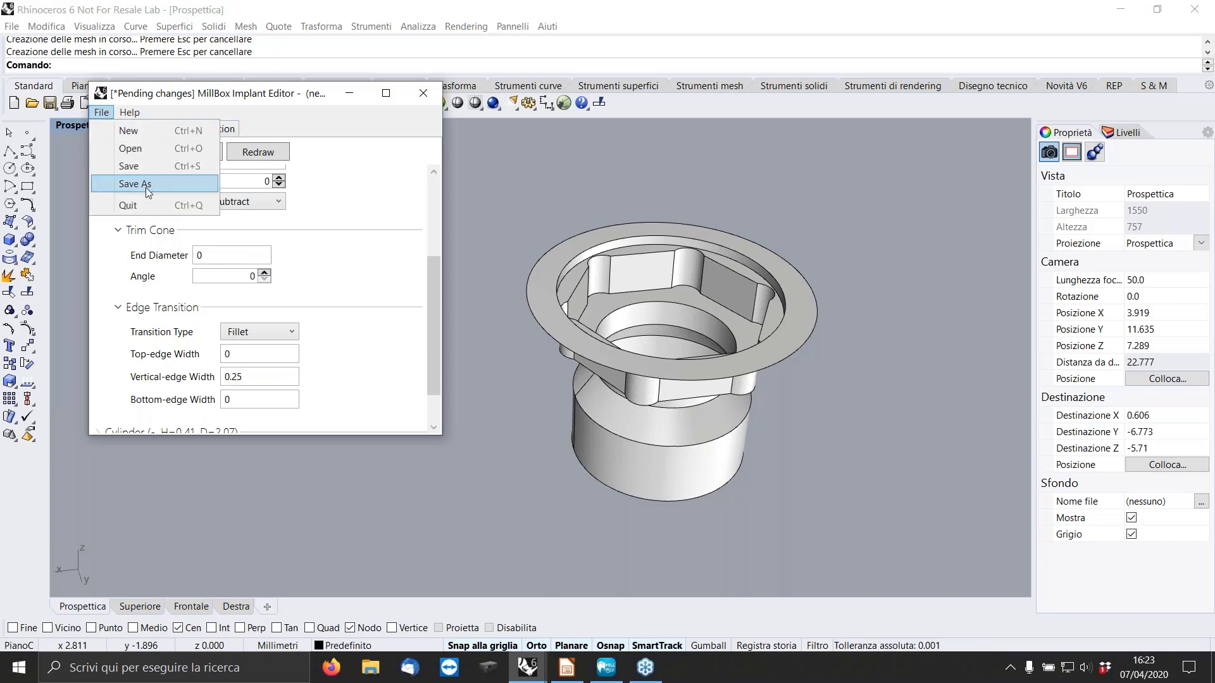
{"action": "left_click", "coordinate": [147, 184]}
{"action": "left_click", "coordinate": [317, 220]}
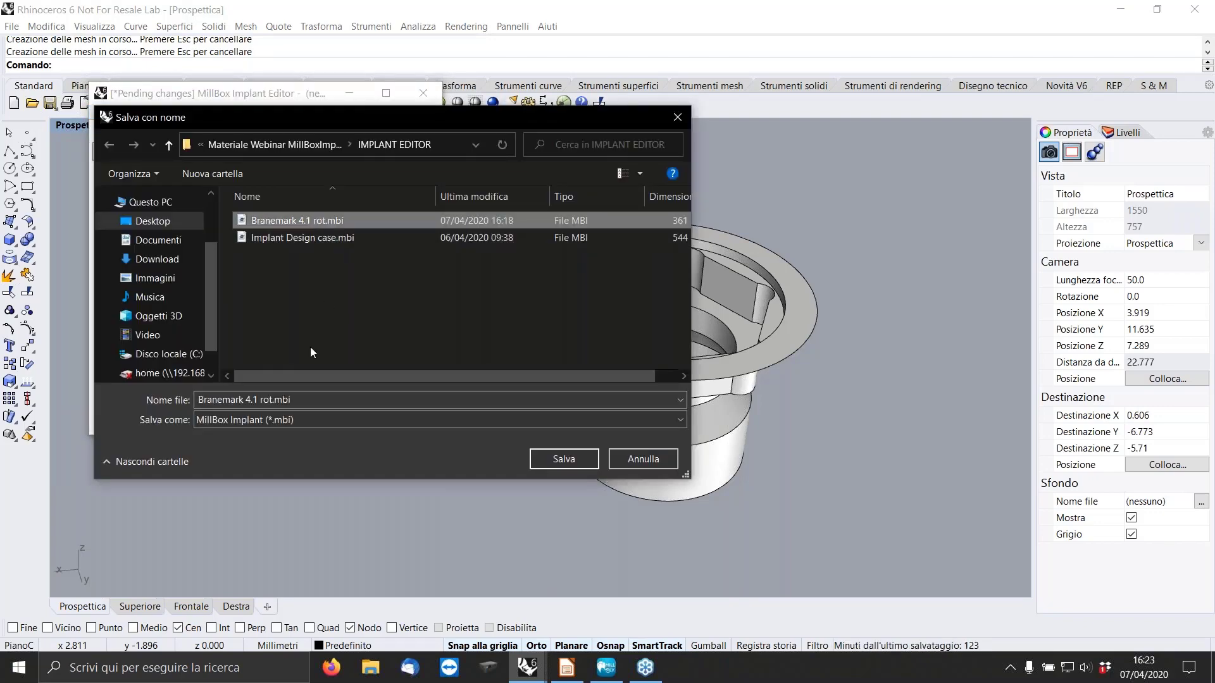
{"action": "left_click", "coordinate": [261, 401]}
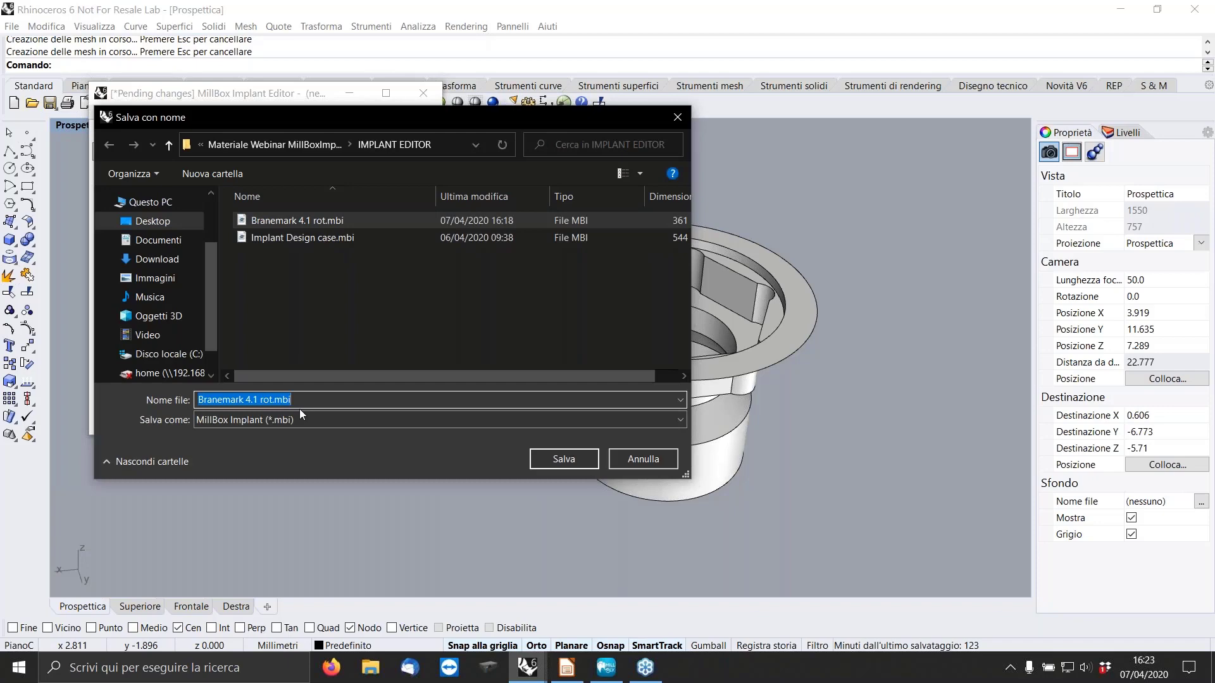
{"action": "key", "text": "Right"}
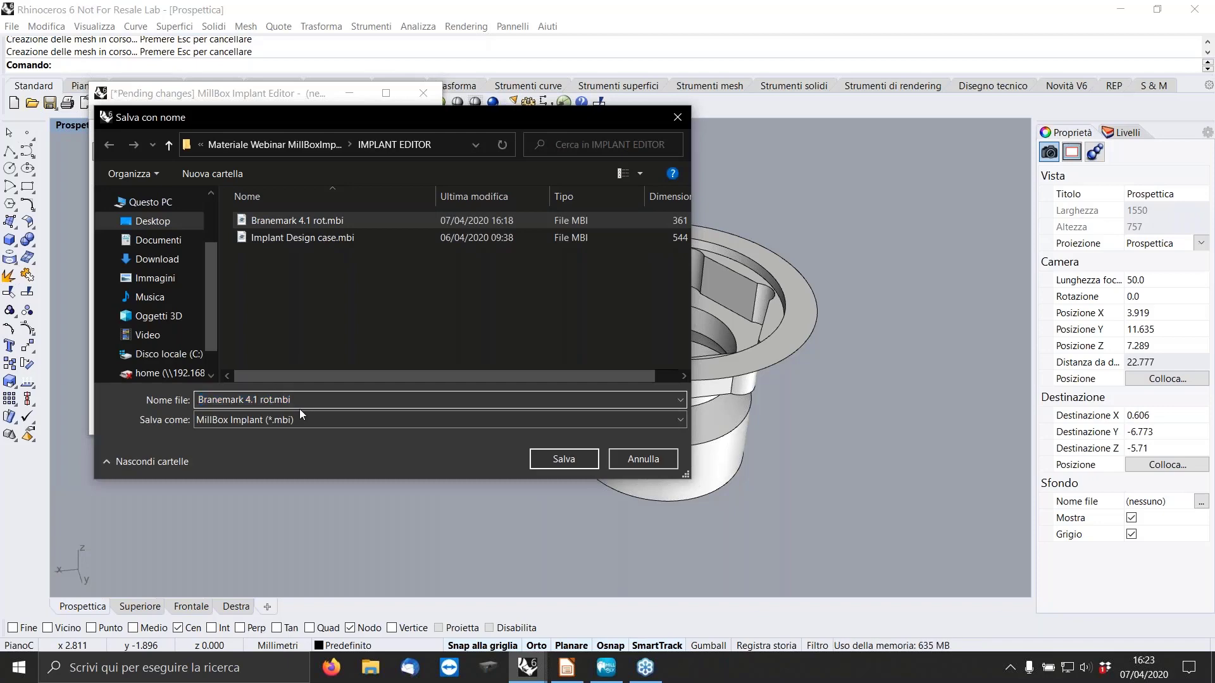
{"action": "key", "text": "Left"}
{"action": "key", "text": "Left"}
{"action": "key", "text": "Left"}
{"action": "key", "text": "Left"}
{"action": "key", "text": "BackSpace"}
{"action": "key", "text": "BackSpace"}
{"action": "key", "text": "Return"}
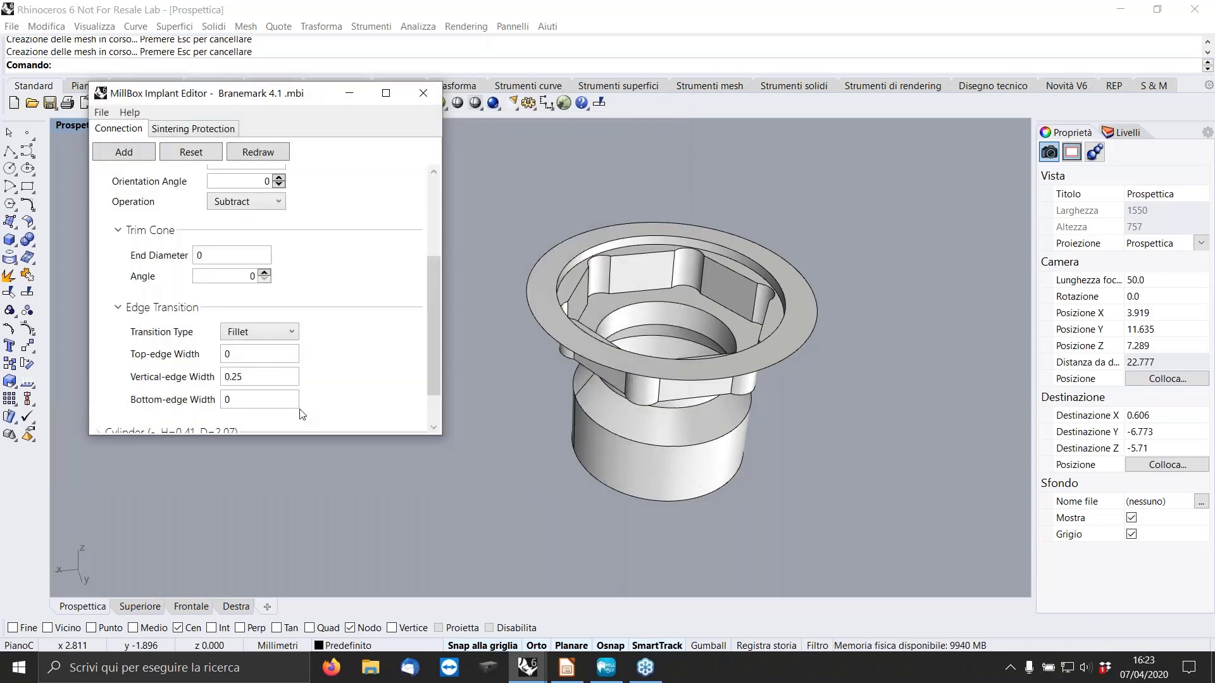
Start a new implant project and add a base circle with diameter 5.
{"action": "left_click", "coordinate": [101, 113]}
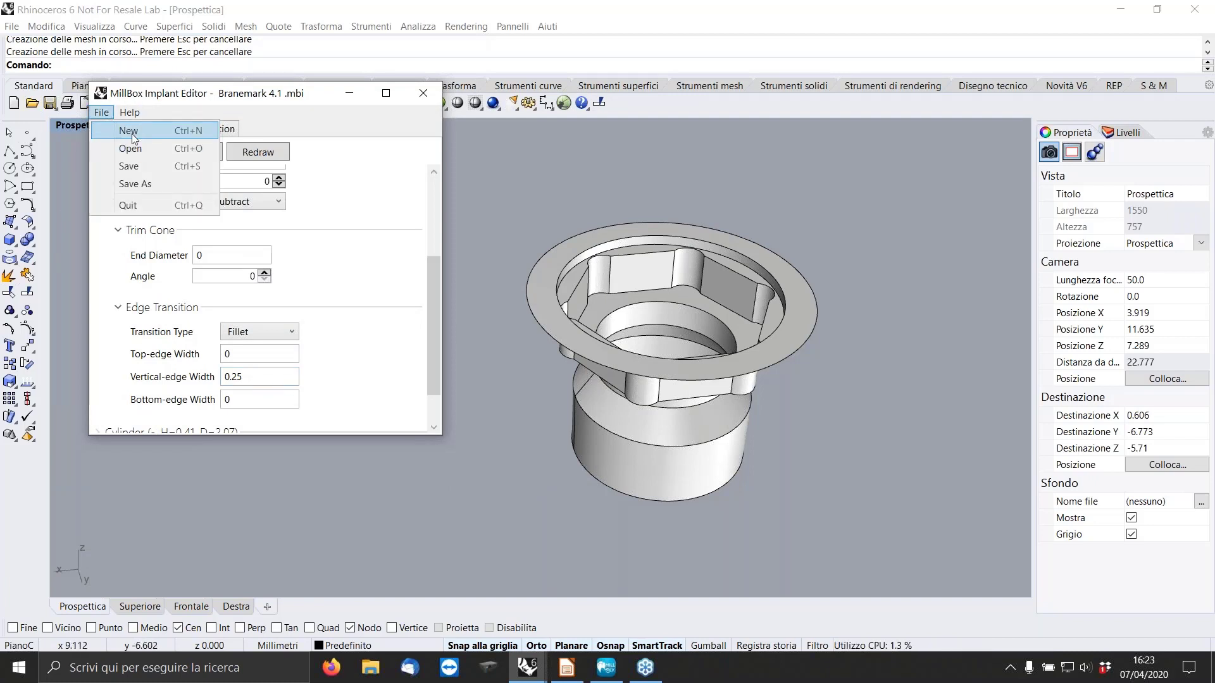
{"action": "left_click", "coordinate": [133, 132]}
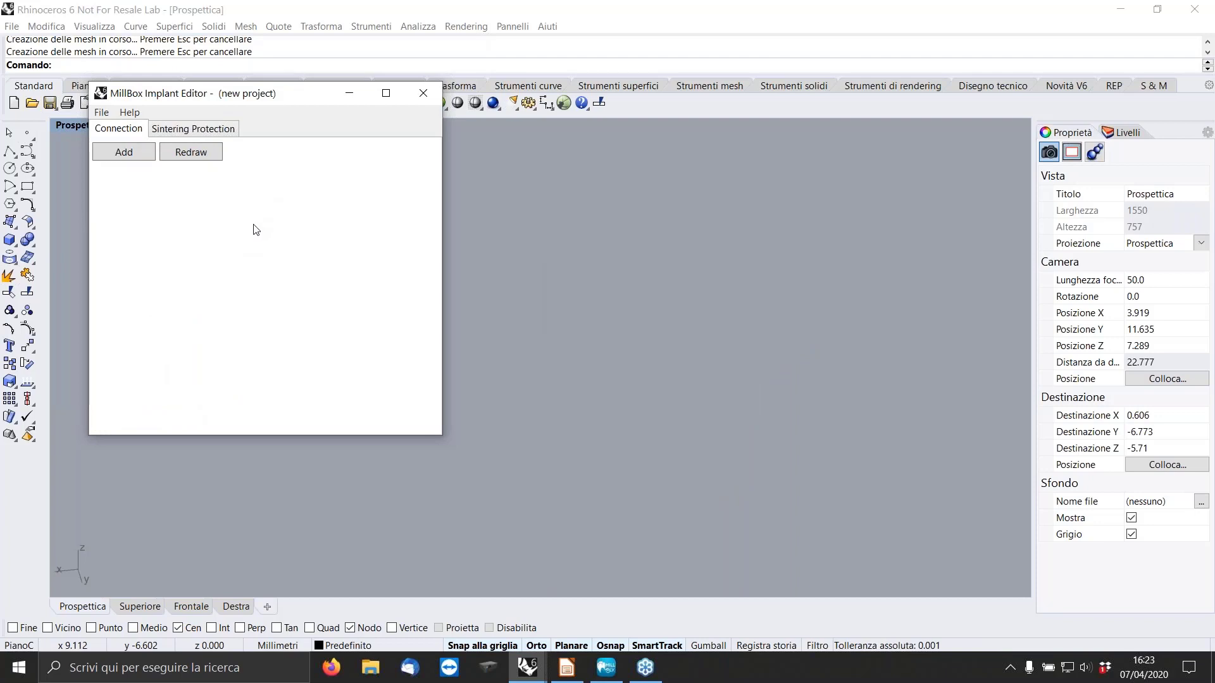
{"action": "left_click", "coordinate": [130, 155]}
{"action": "left_click", "coordinate": [182, 163]}
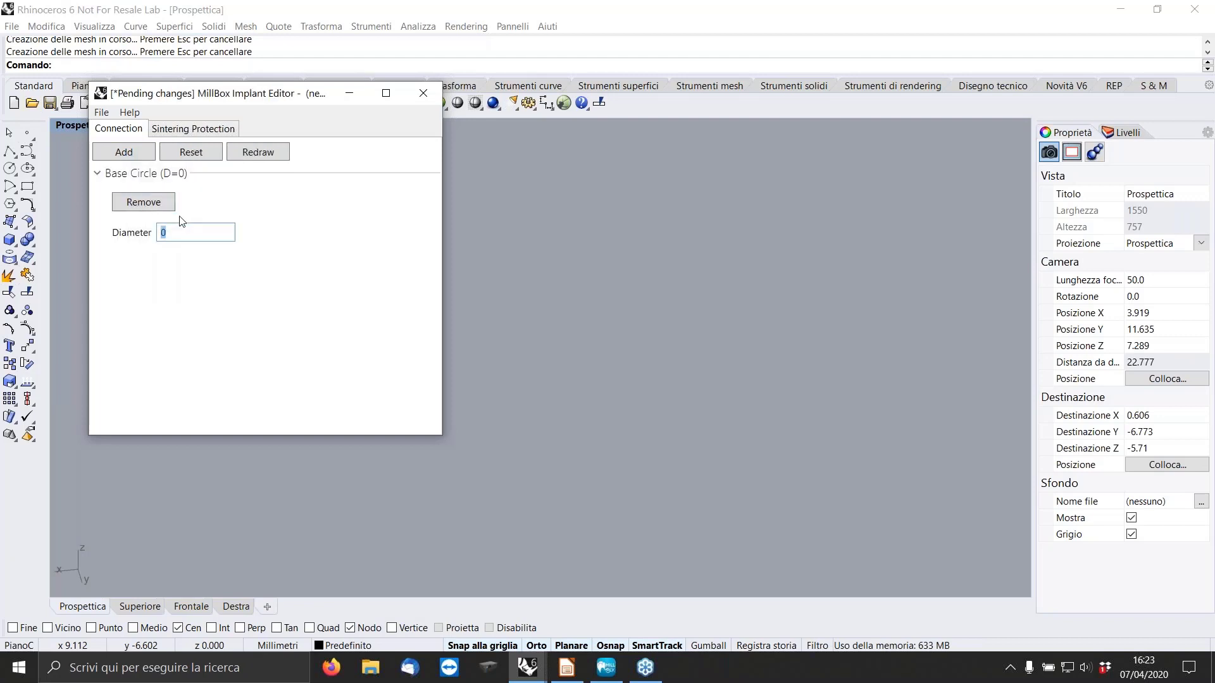
{"action": "type", "text": "5"}
{"action": "key", "text": "Return"}
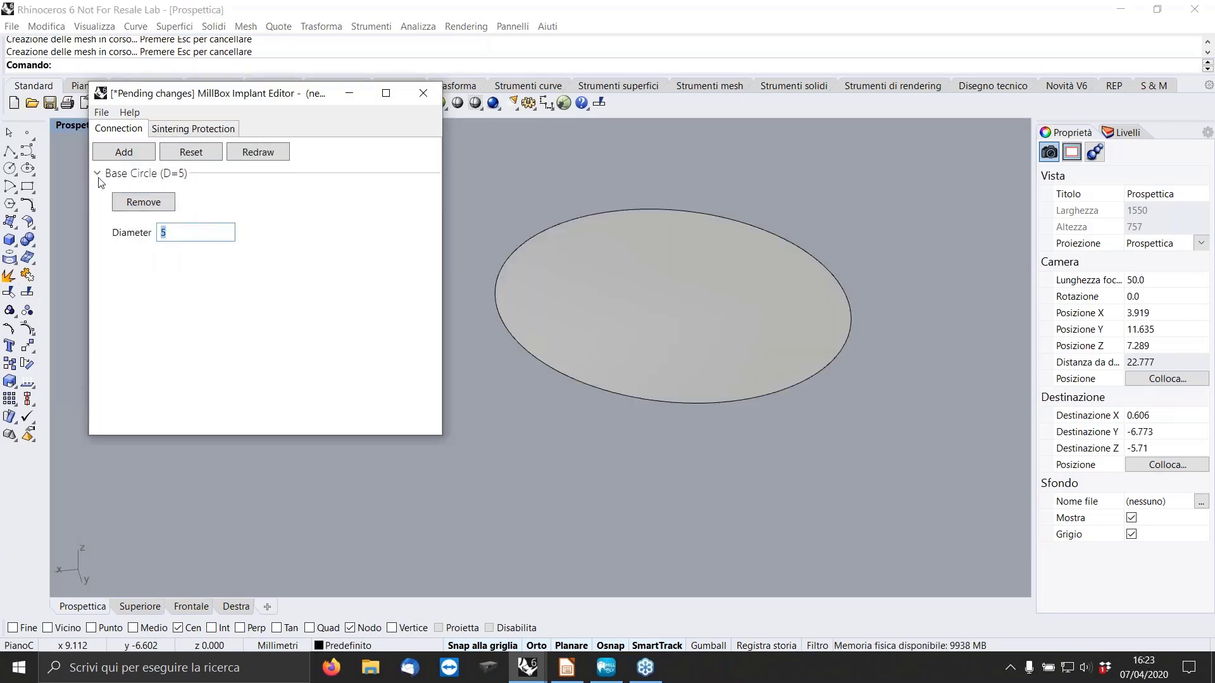
Add a Trilobal element on the base circle with height 1.25 and external diameter 3.94.
{"action": "left_click", "coordinate": [98, 173]}
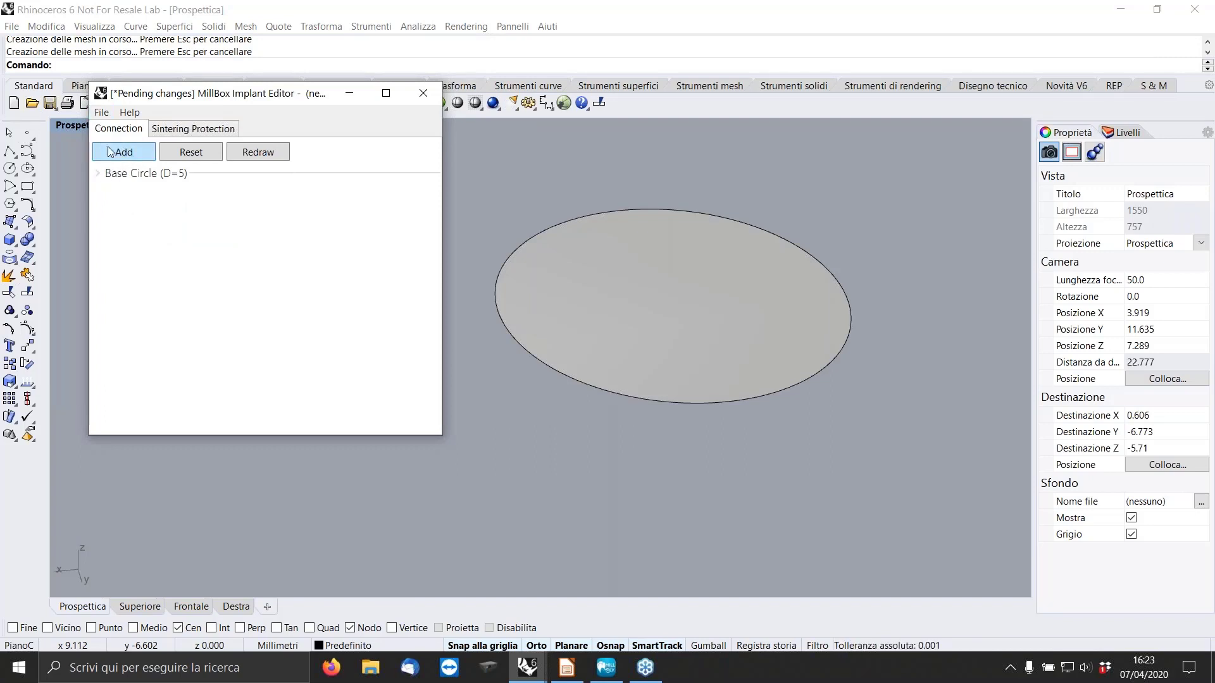
{"action": "left_click", "coordinate": [110, 152]}
{"action": "left_click", "coordinate": [156, 262]}
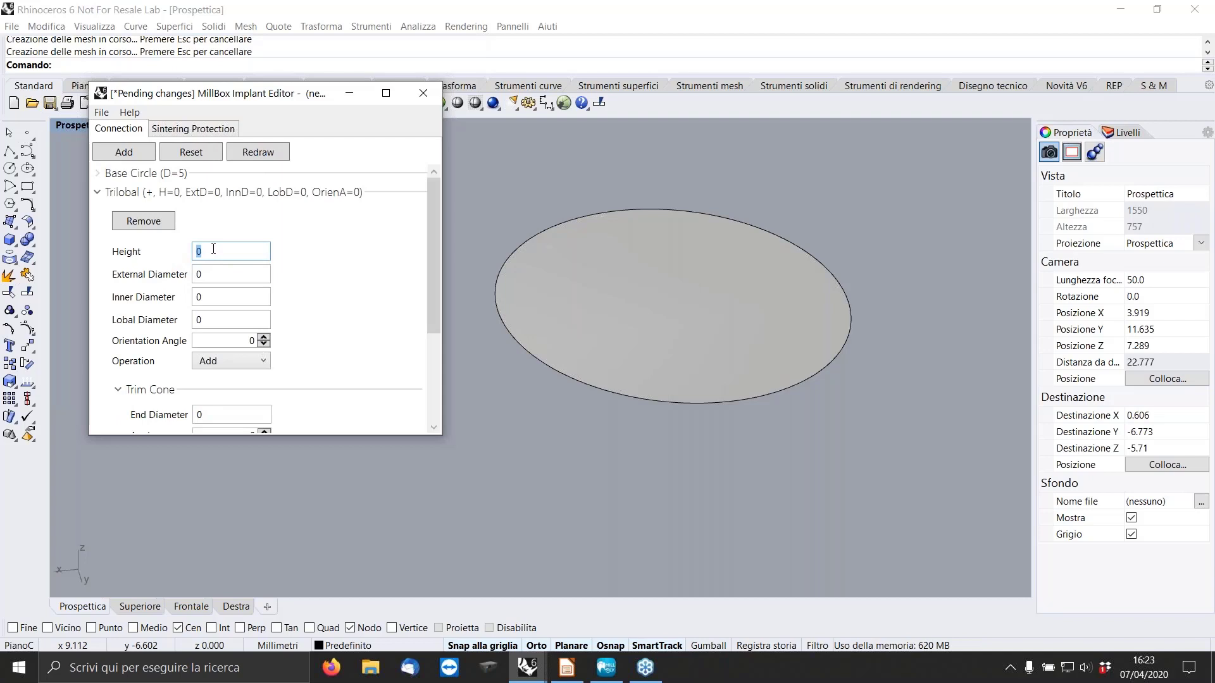
{"action": "type", "text": "1.25"}
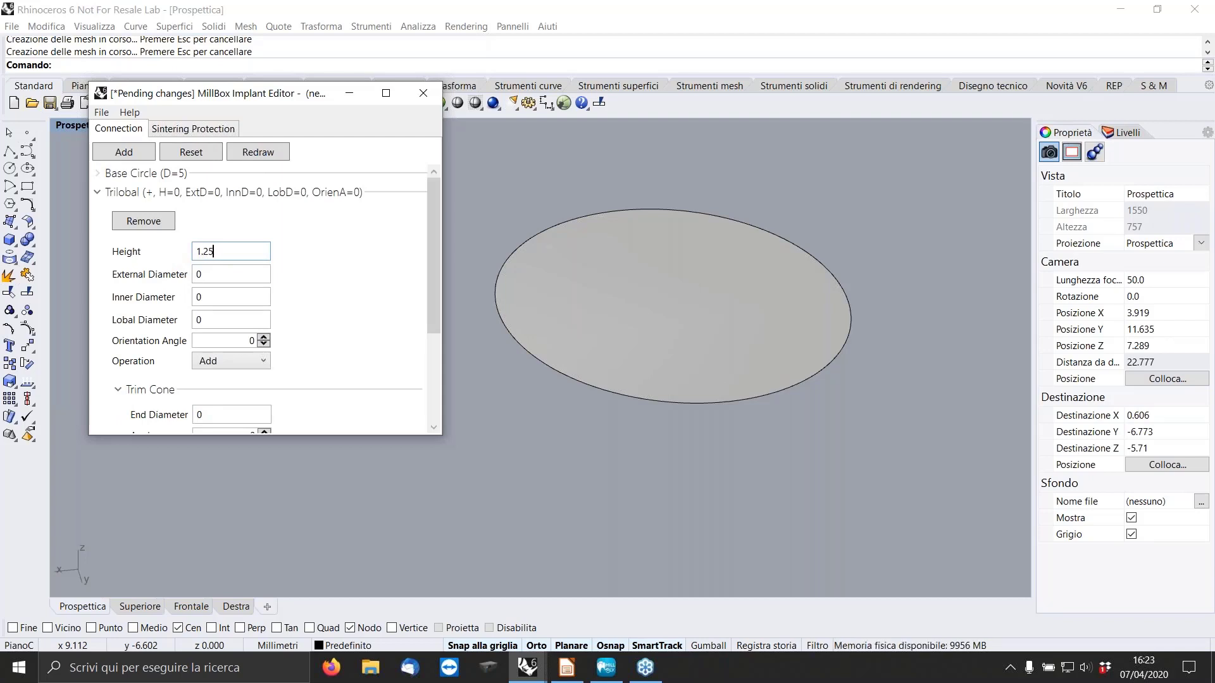
{"action": "key", "text": "Tab"}
{"action": "type", "text": "3.9"}
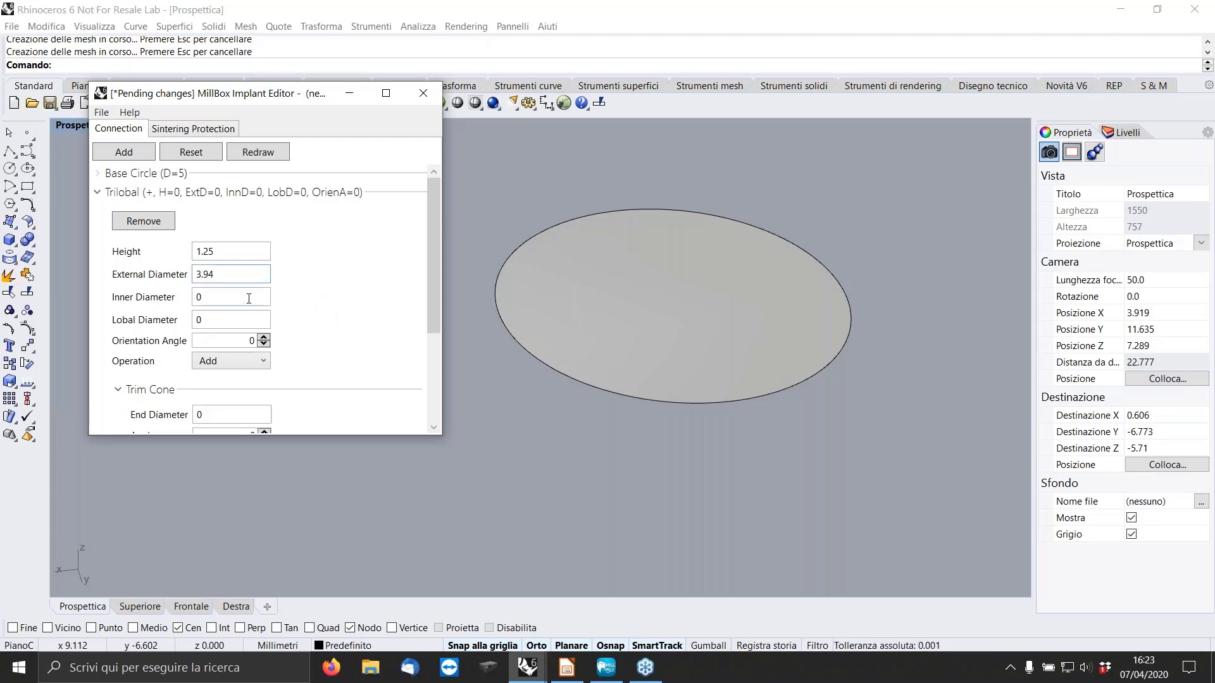
Set the trilobal's inner diameter to 2.9 and lobal diameter to 1.1 with the Add operation, and redraw the connection.
{"action": "key", "text": "Tab"}
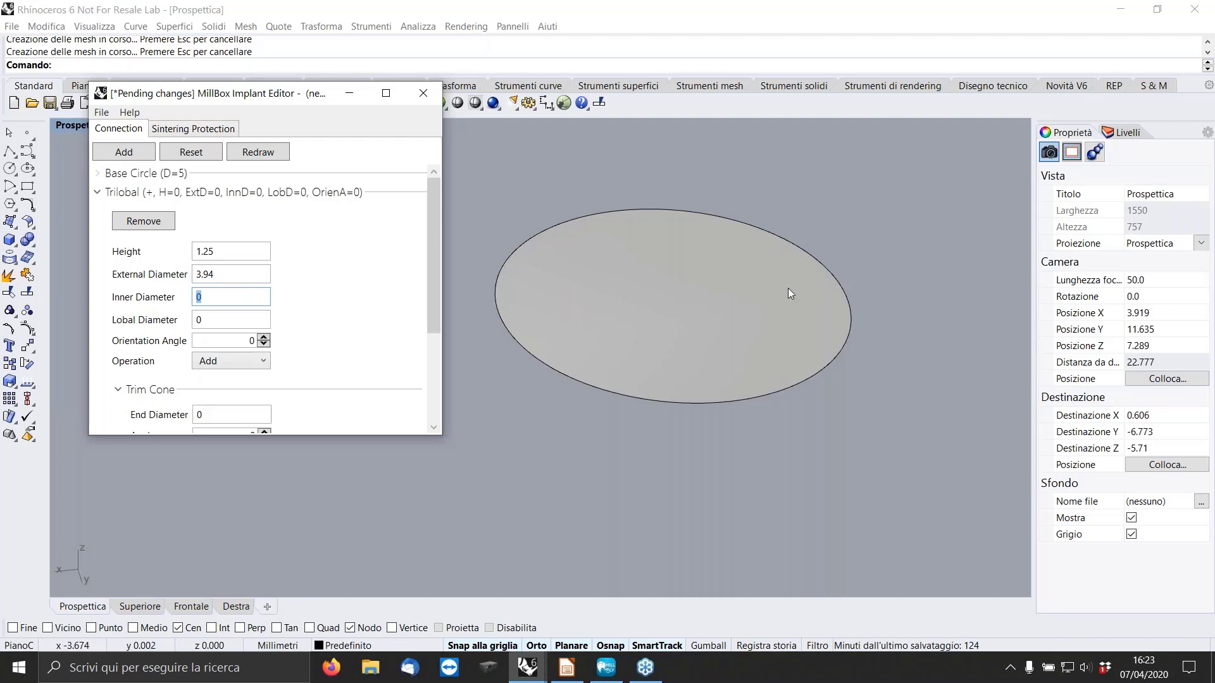
{"action": "type", "text": "2.9"}
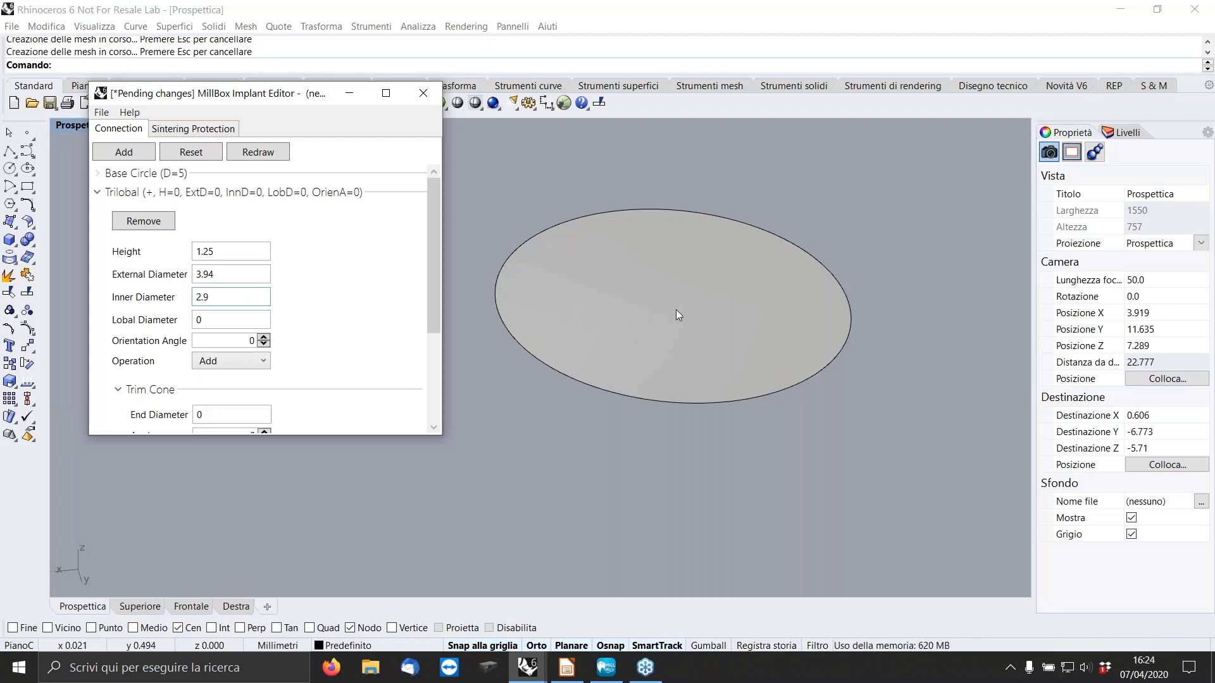
{"action": "left_click", "coordinate": [227, 321]}
{"action": "type", "text": "1.1"}
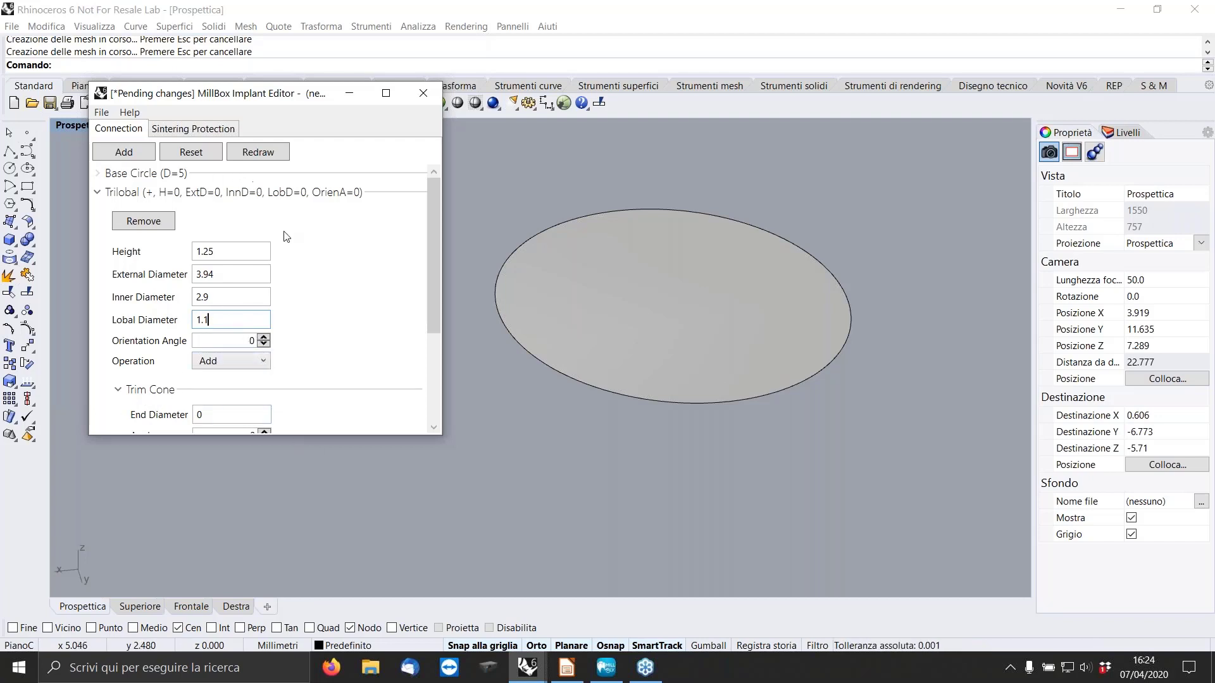
{"action": "left_click", "coordinate": [264, 361]}
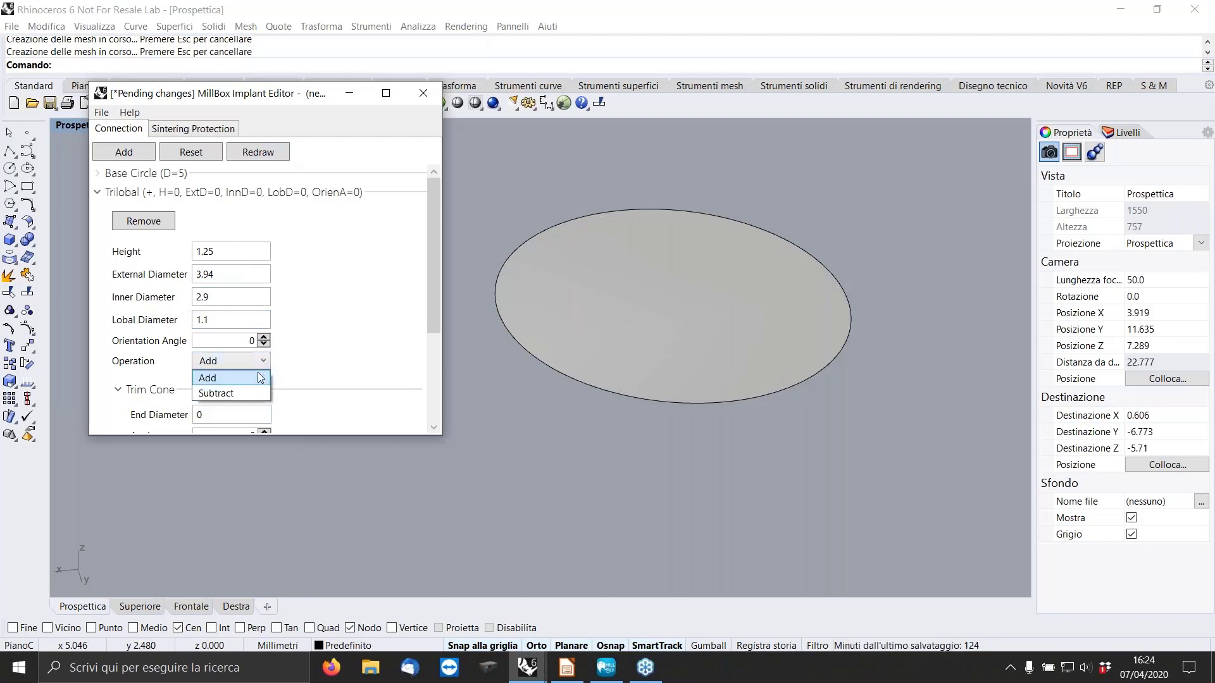
{"action": "left_click", "coordinate": [256, 374]}
{"action": "left_click", "coordinate": [265, 152]}
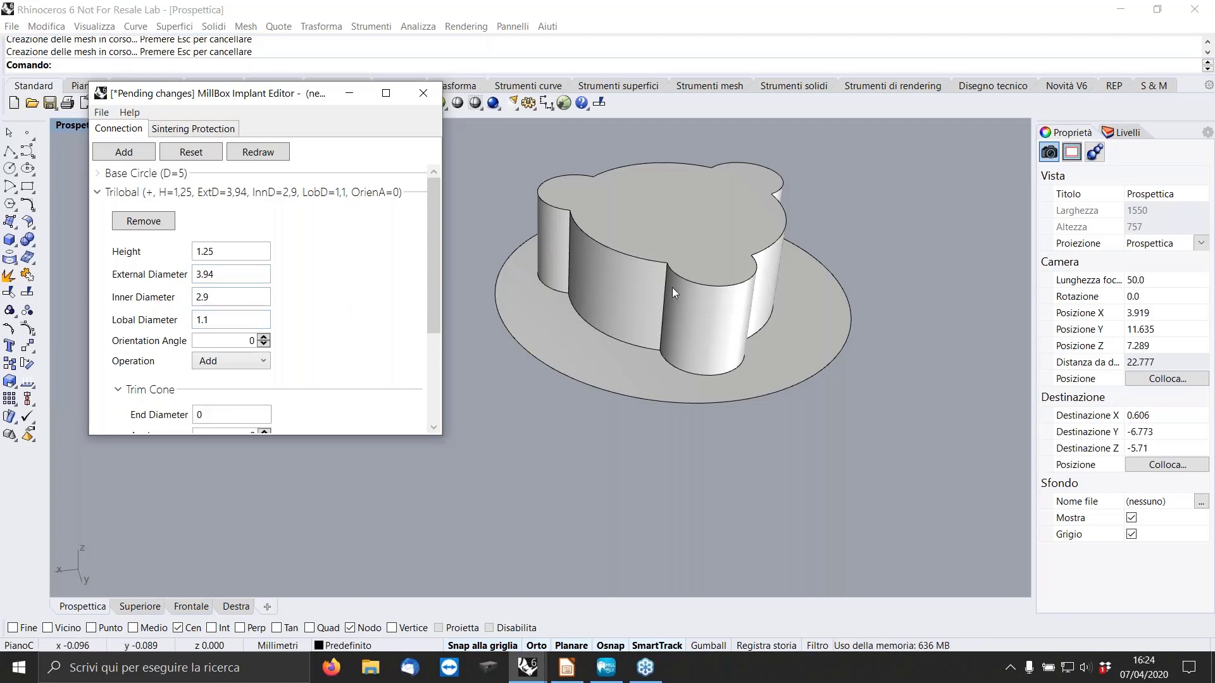
Apply a Fillet edge transition with a vertical-edge width of 0.495 to the trilobal.
{"action": "scroll", "coordinate": [669, 285], "scroll_direction": "up", "scroll_amount": 4}
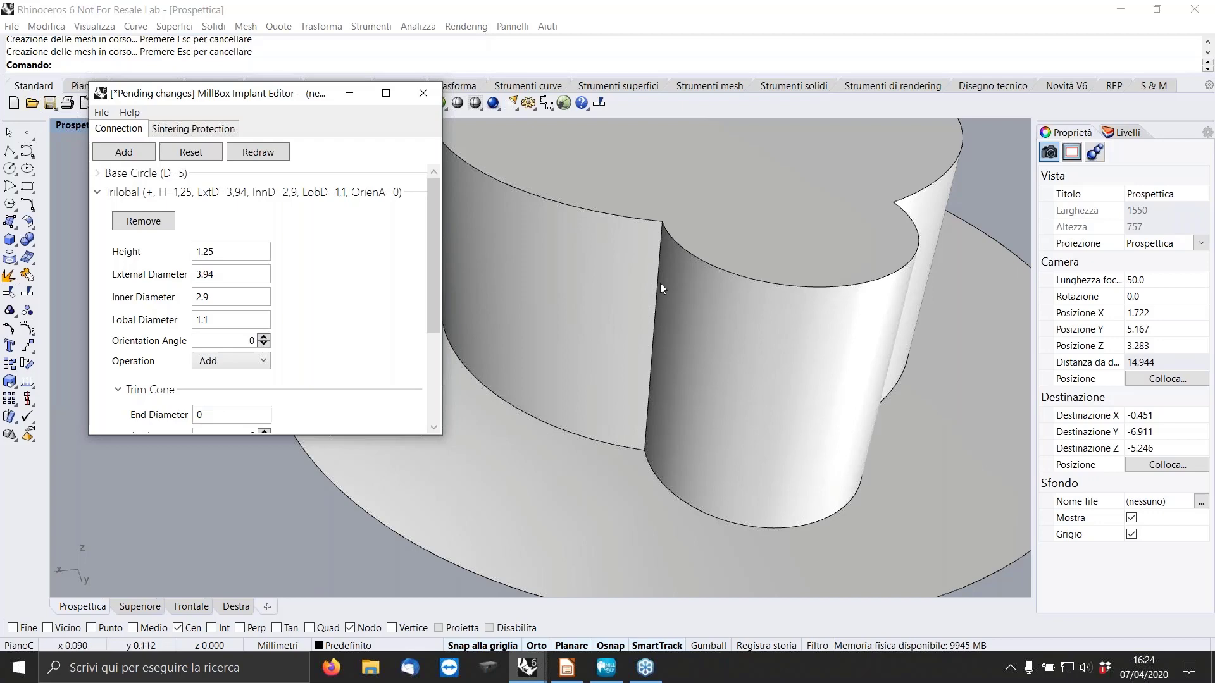
{"action": "scroll", "coordinate": [659, 271], "scroll_direction": "down", "scroll_amount": 2}
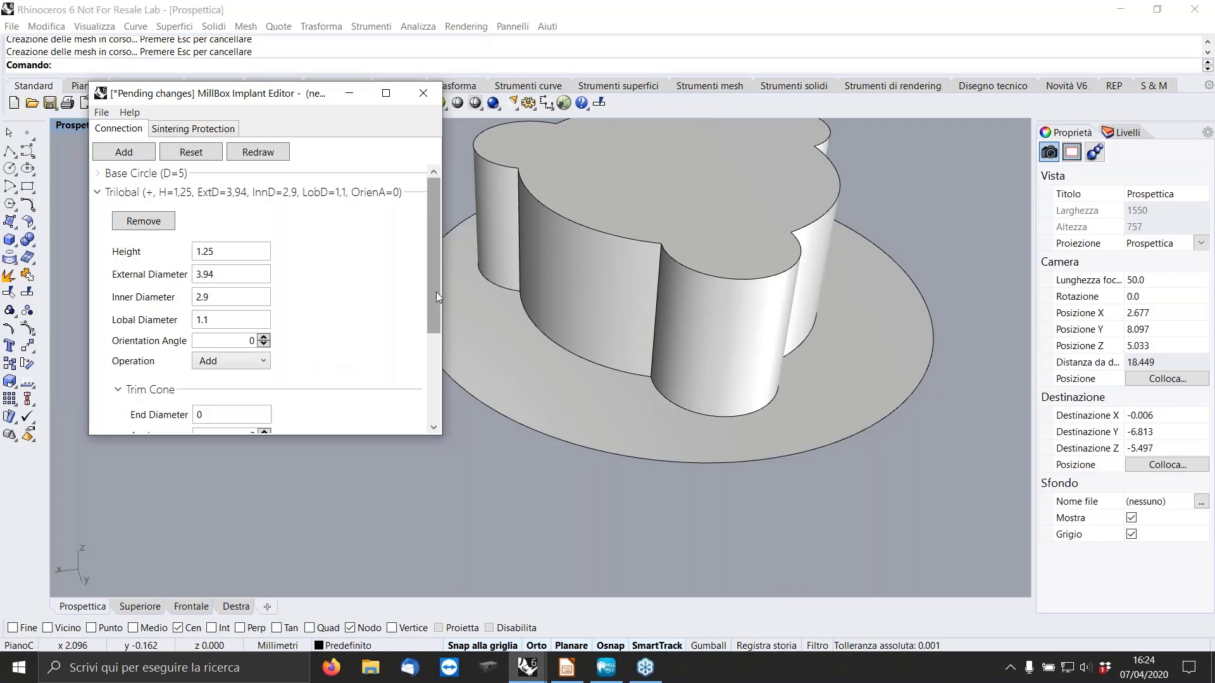
{"action": "left_click_drag", "start_coordinate": [435, 291], "coordinate": [438, 377]}
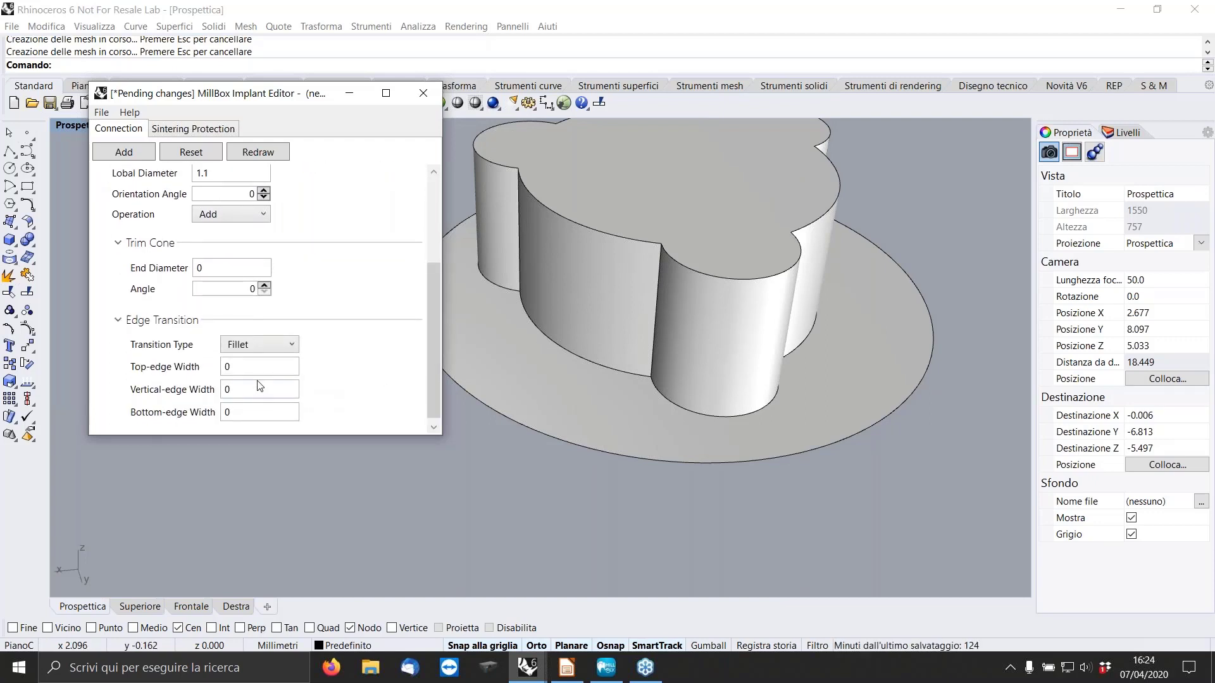
{"action": "left_click", "coordinate": [242, 387]}
{"action": "type", "text": "0.495"}
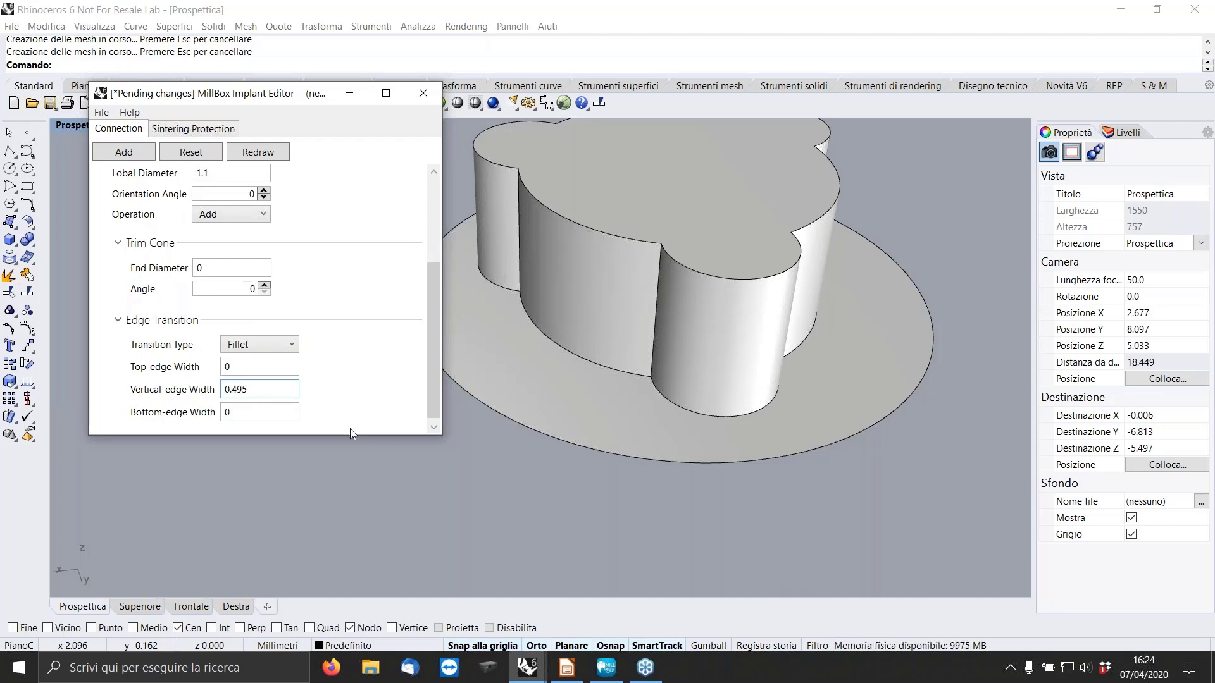
{"action": "key", "text": "Return"}
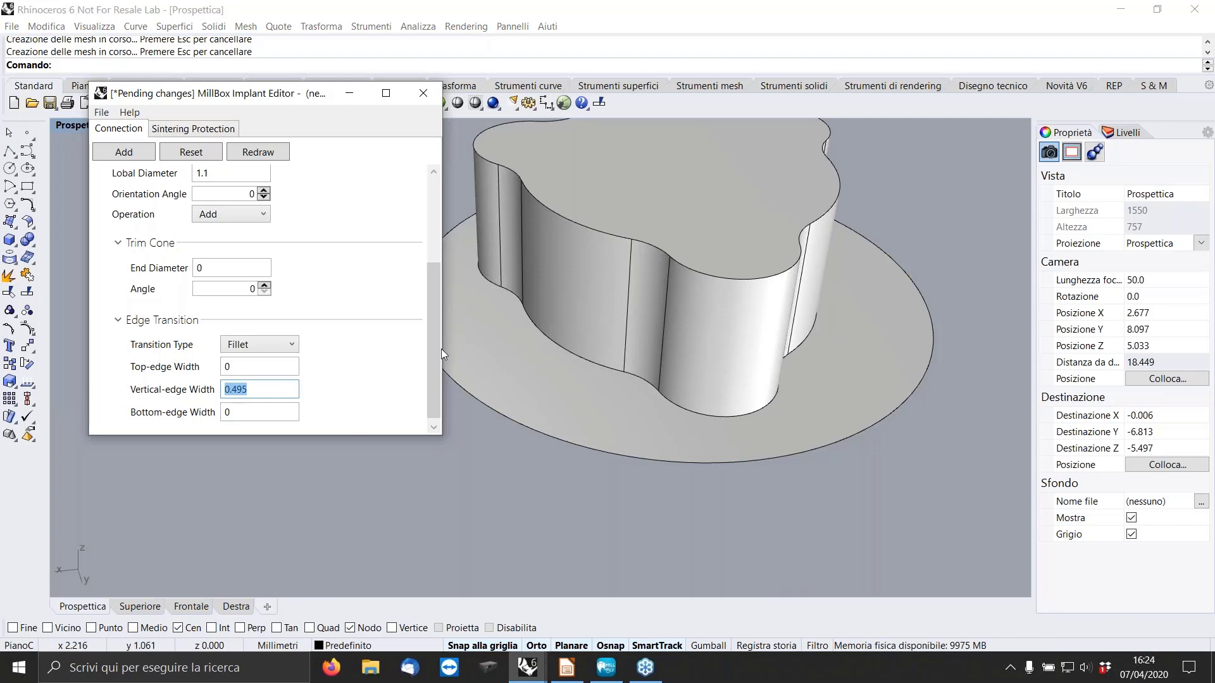
Add a Cylinder with height 1.5 and diameter 2.9 above the trilobal and redraw the connection.
{"action": "scroll", "coordinate": [100, 172], "scroll_direction": "up", "scroll_amount": 3}
{"action": "scroll", "coordinate": [121, 221], "scroll_direction": "up", "scroll_amount": 2}
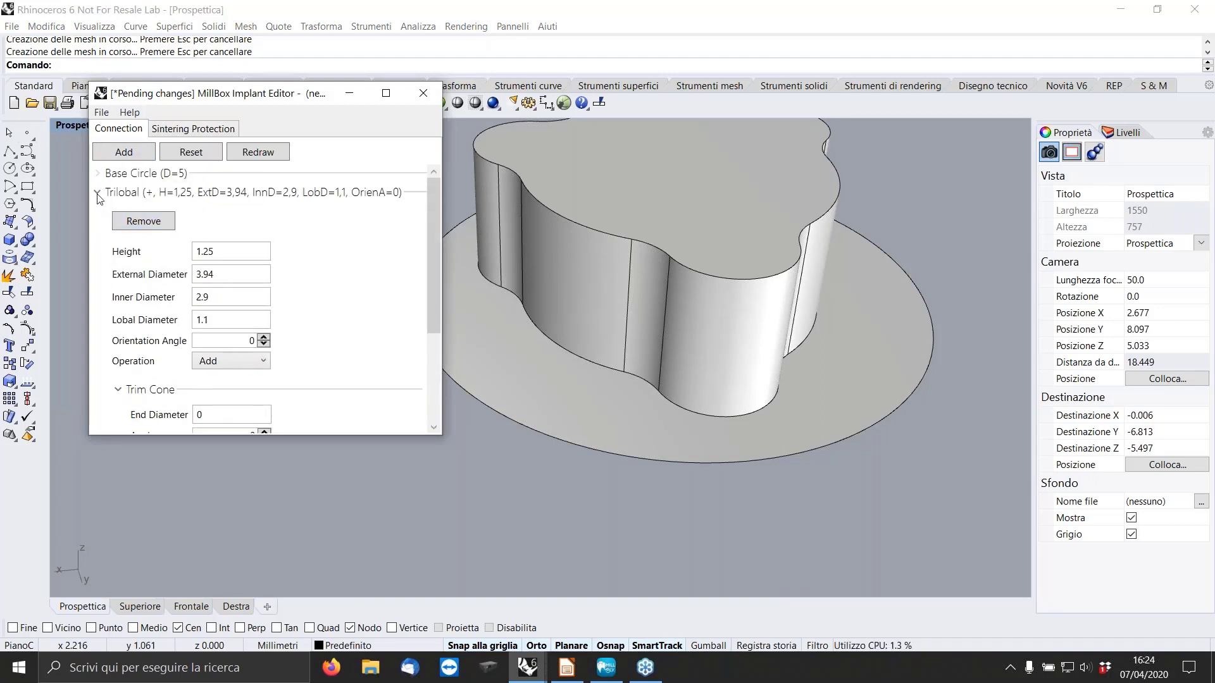
{"action": "left_click", "coordinate": [98, 192]}
{"action": "left_click", "coordinate": [124, 152]}
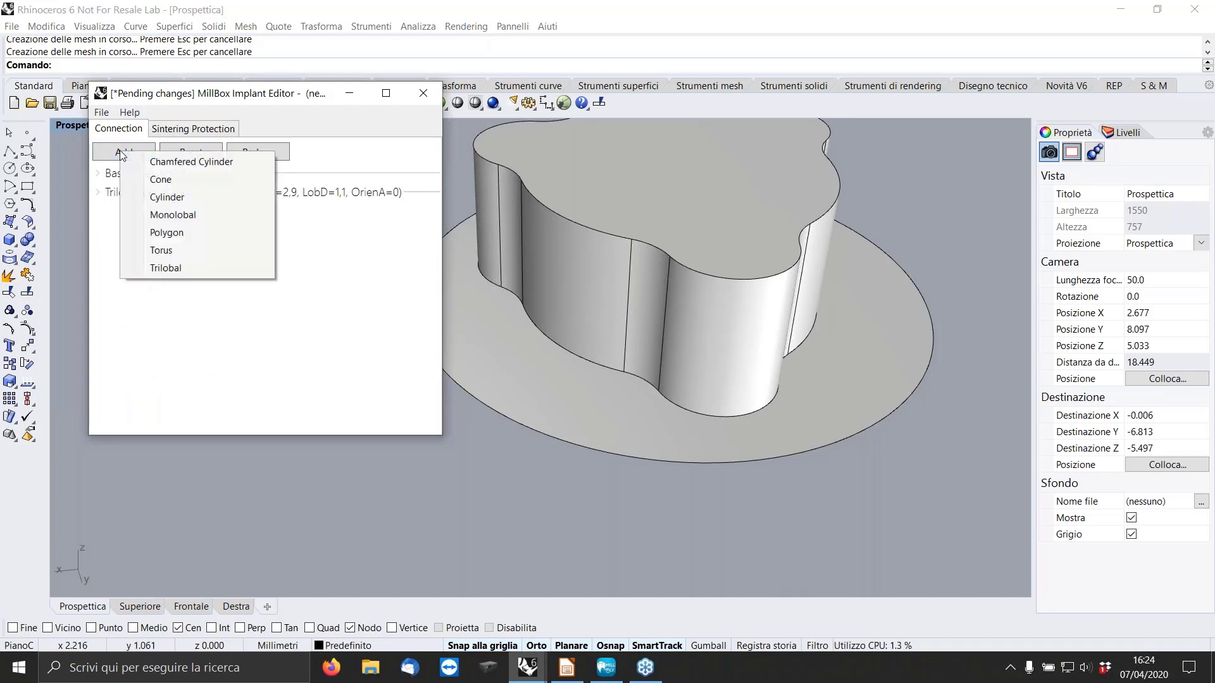
{"action": "left_click", "coordinate": [167, 198]}
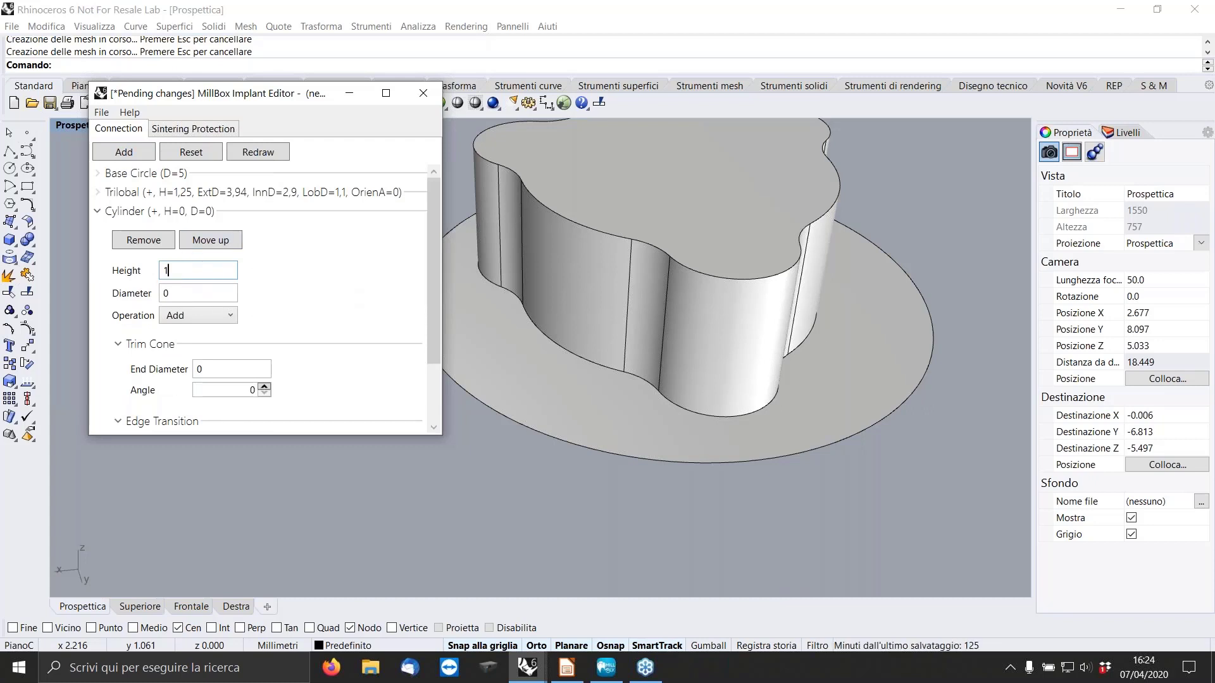
{"action": "type", "text": "1.5"}
{"action": "left_click", "coordinate": [169, 290]}
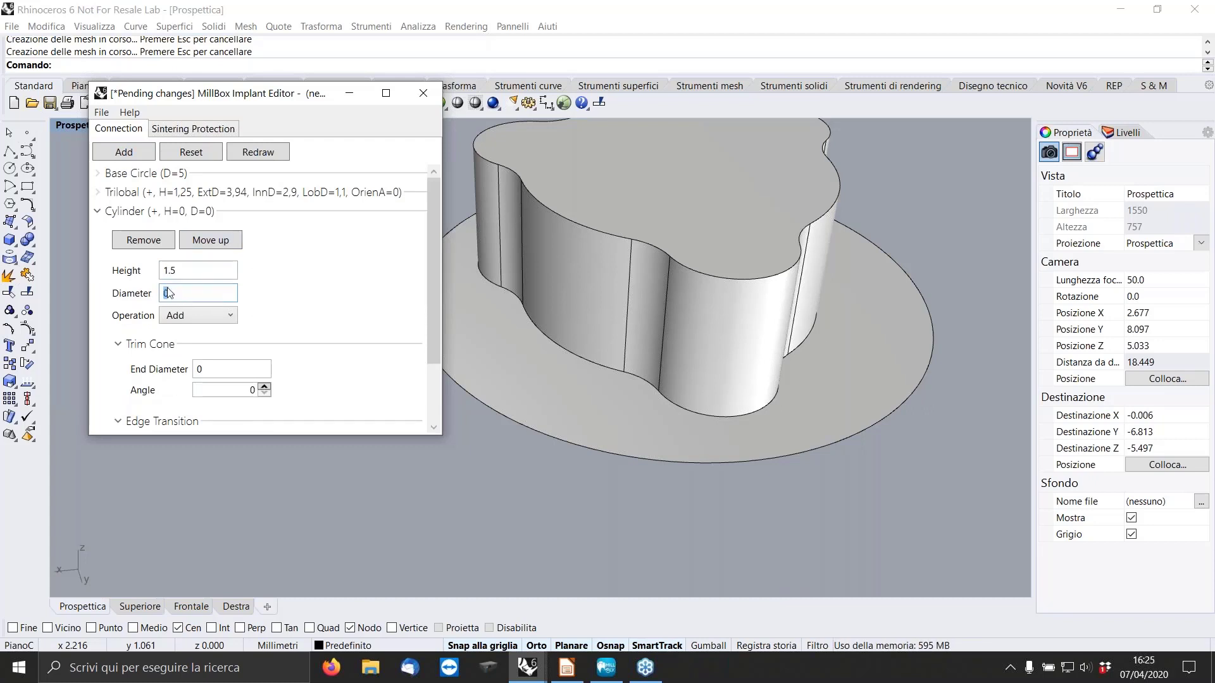
{"action": "key", "text": "BackSpace"}
{"action": "type", "text": "2.9"}
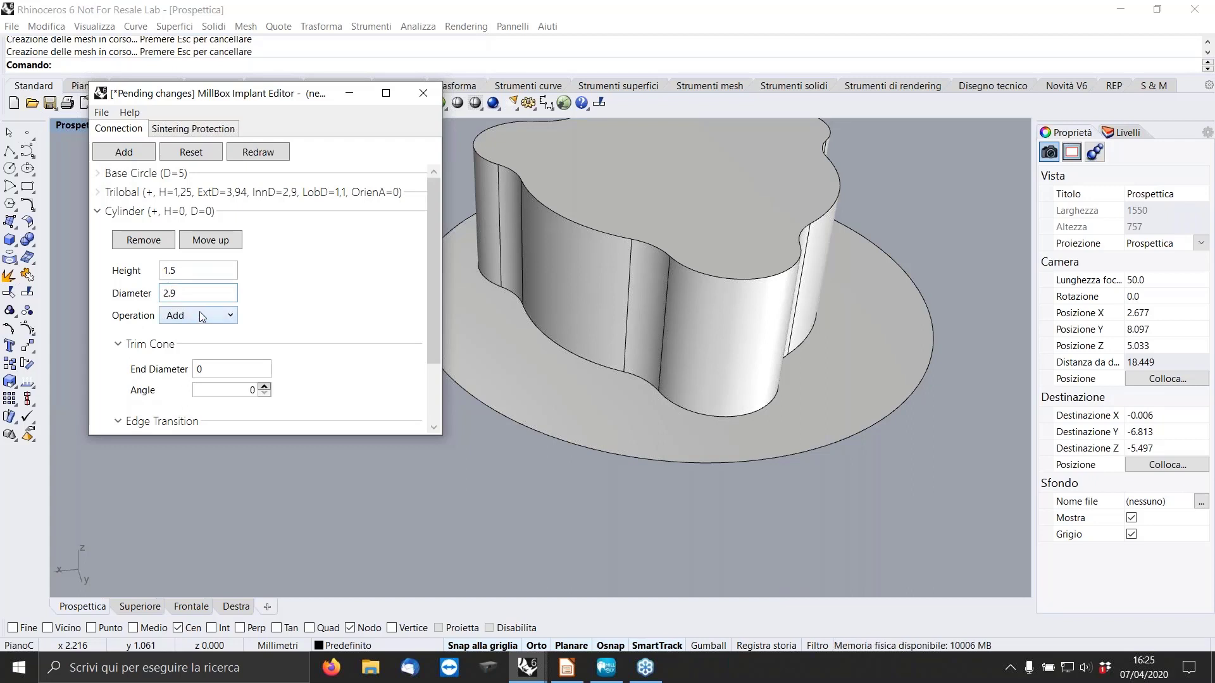
{"action": "left_click", "coordinate": [259, 155]}
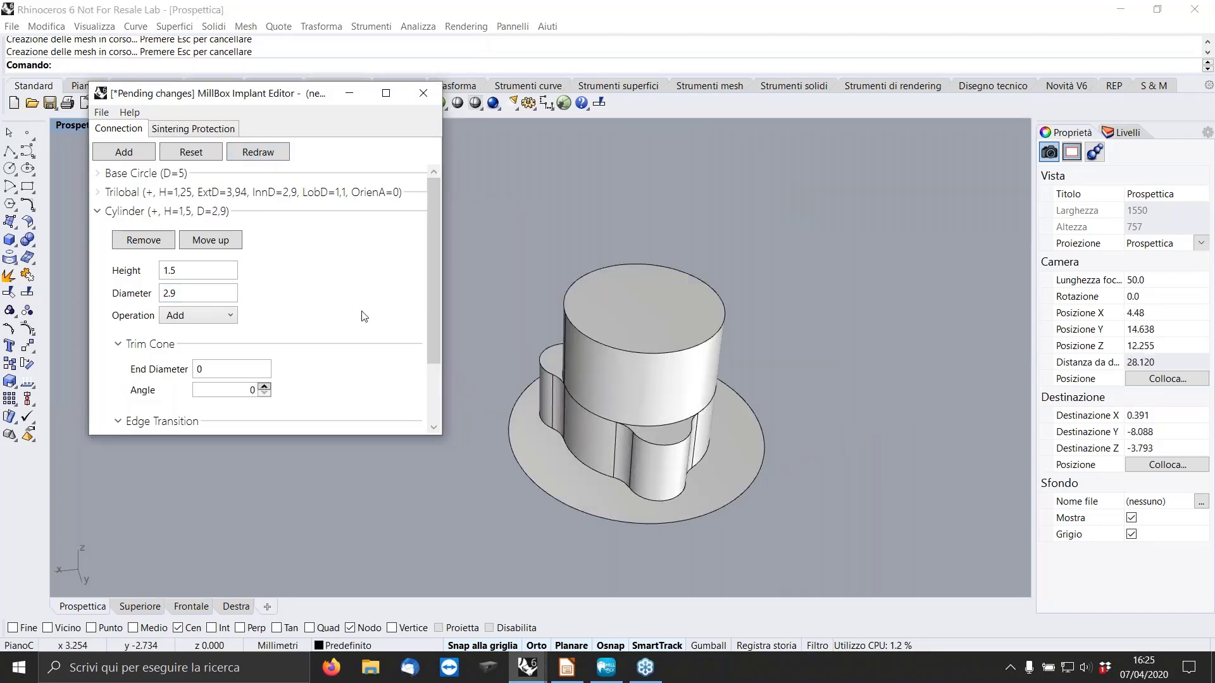
Give the 2.9 diameter cylinder a Chamfer edge transition with a top-edge width of 0.2 and redraw.
{"action": "left_click_drag", "start_coordinate": [434, 261], "coordinate": [431, 324]}
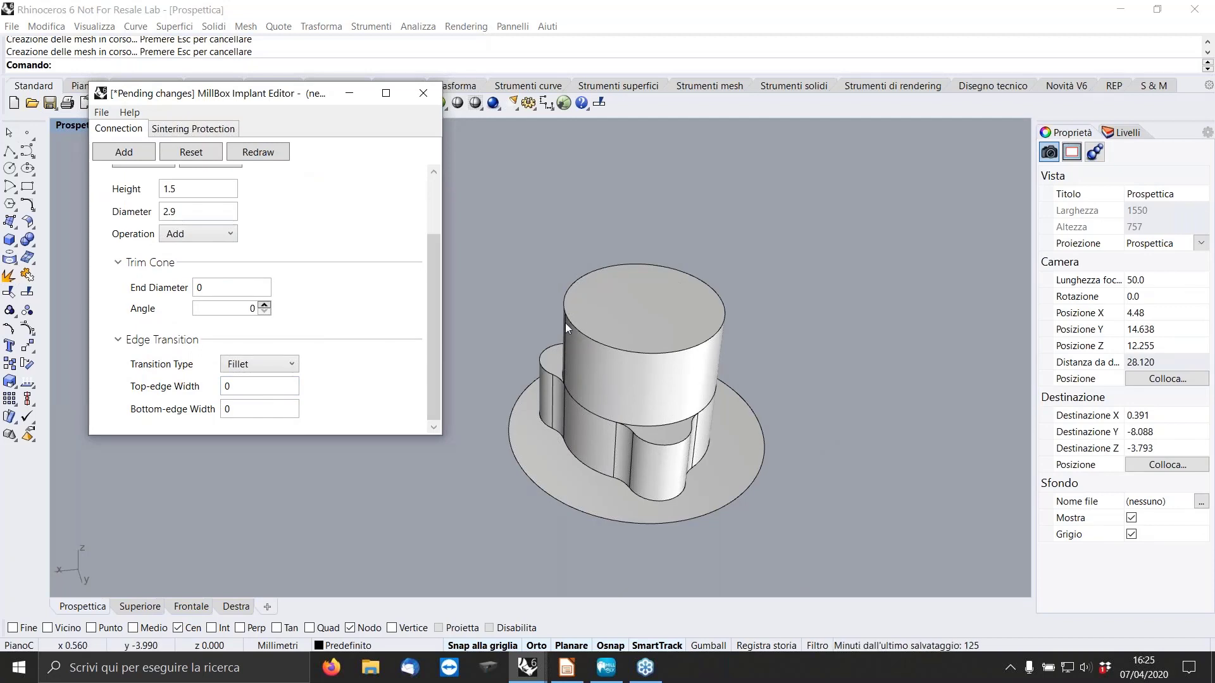
{"action": "left_click", "coordinate": [288, 364]}
{"action": "left_click", "coordinate": [267, 390]}
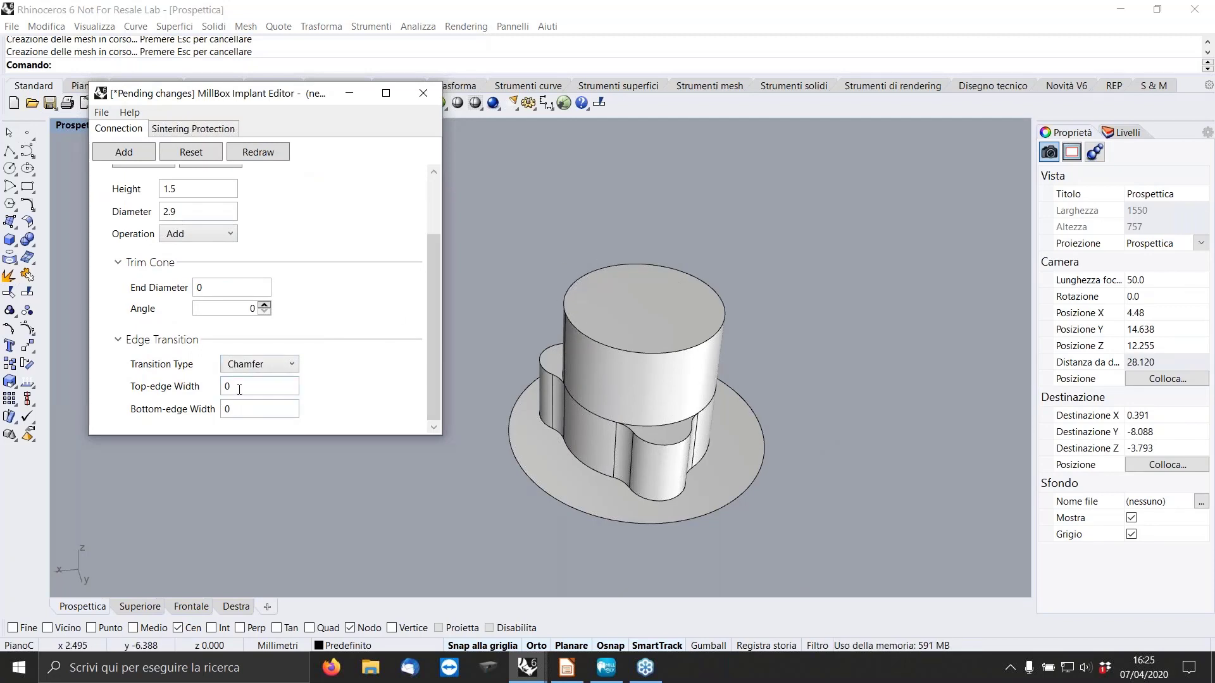
{"action": "type", "text": ".2"}
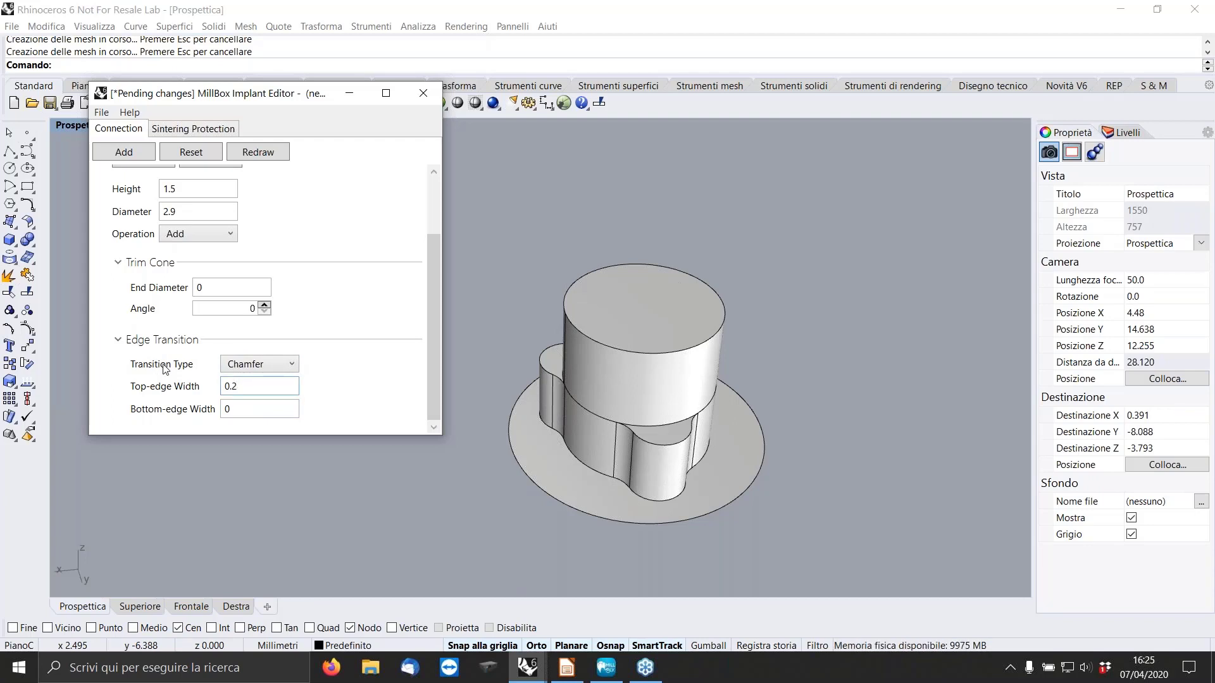
{"action": "left_click", "coordinate": [264, 152]}
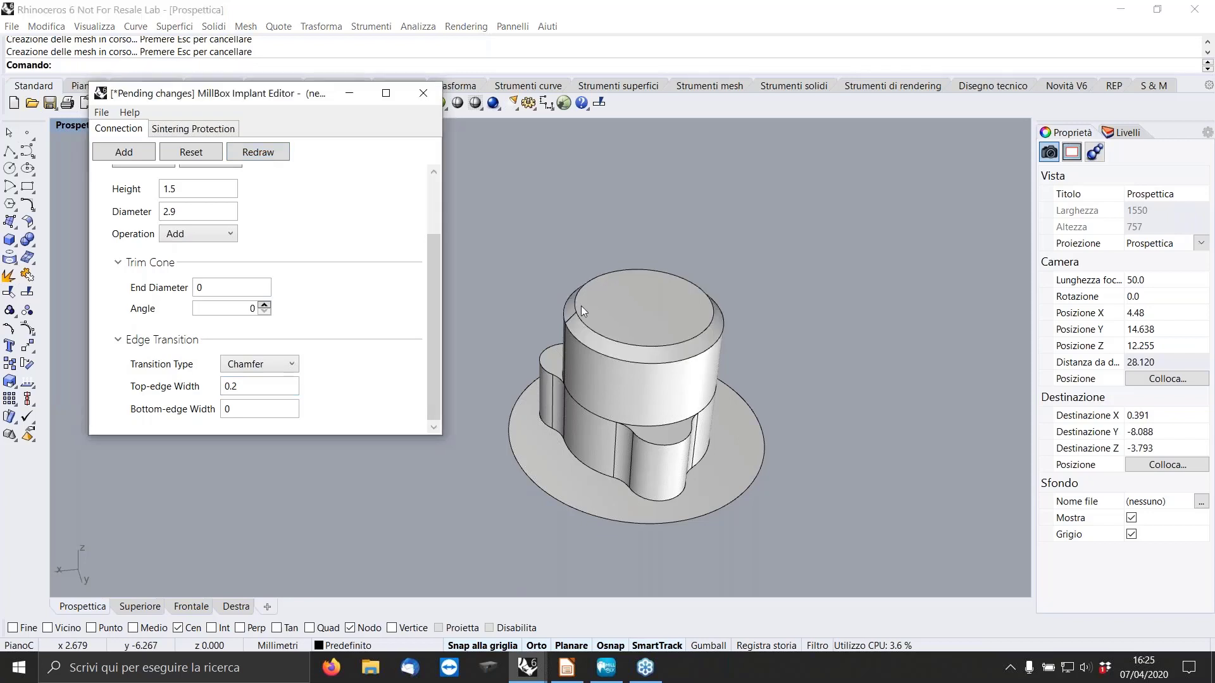
Set the cylinder's chamfer top-edge width to 0.15 and redraw the connection.
{"action": "left_click", "coordinate": [259, 389]}
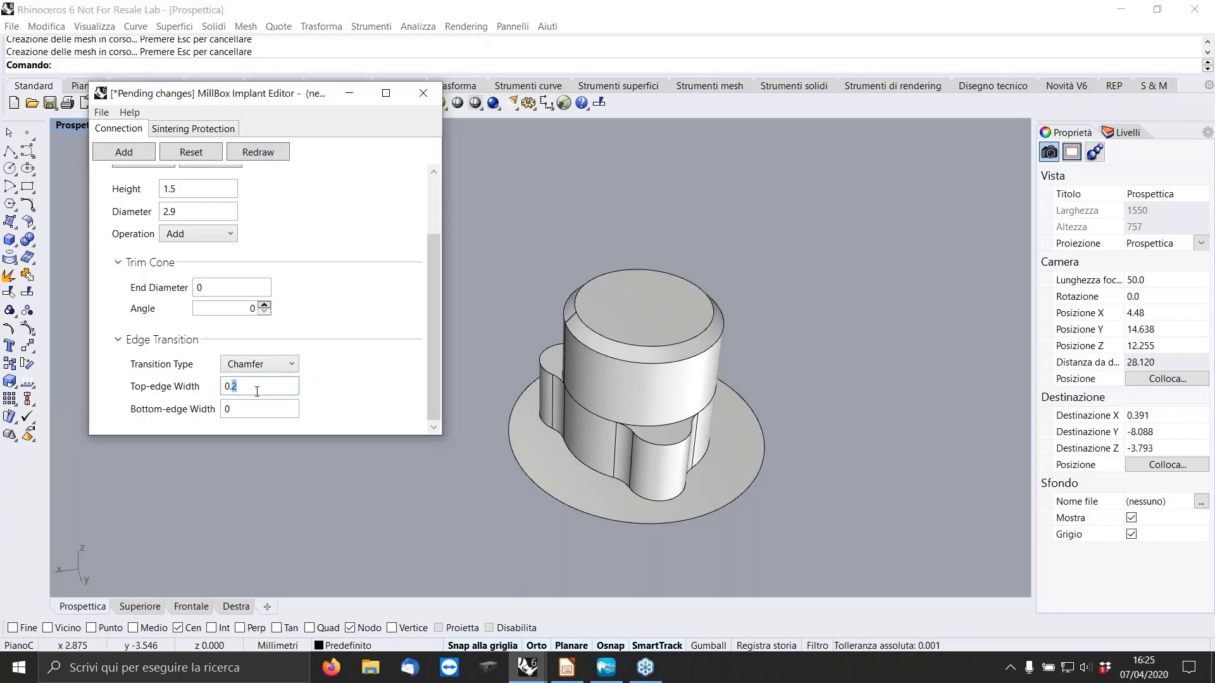
{"action": "type", "text": "15"}
{"action": "left_click", "coordinate": [274, 155]}
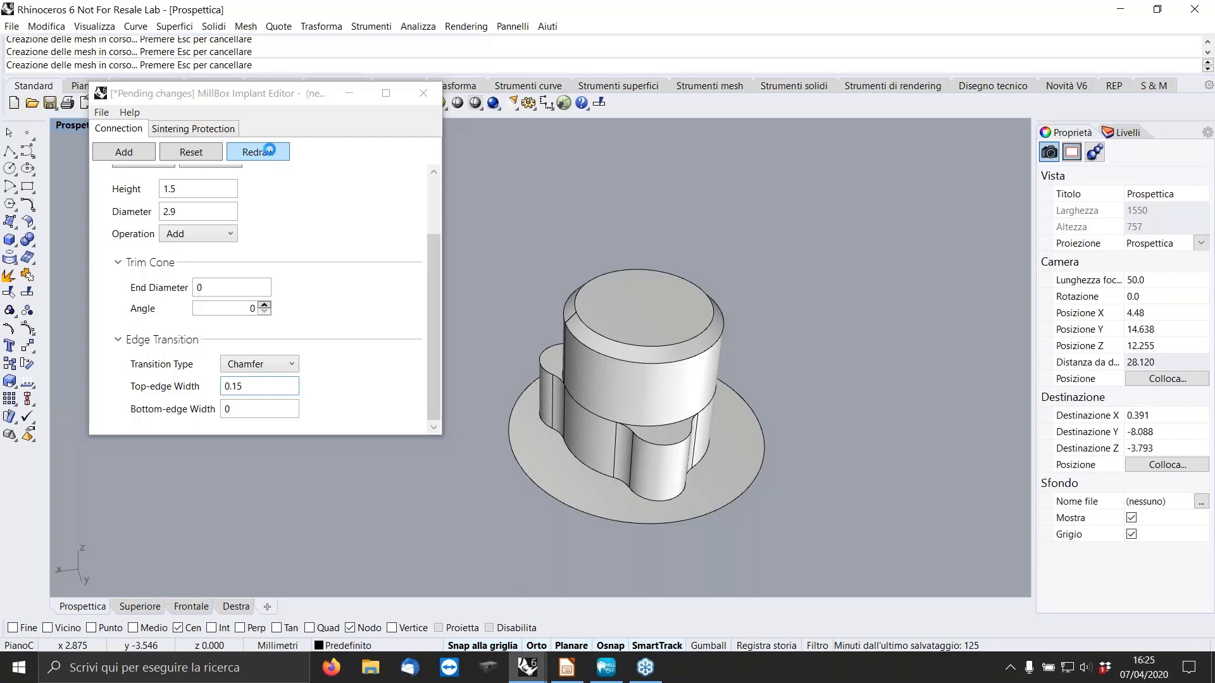
Add a second Cylinder on top with height 5 and diameter 2.2.
{"action": "left_click", "coordinate": [122, 153]}
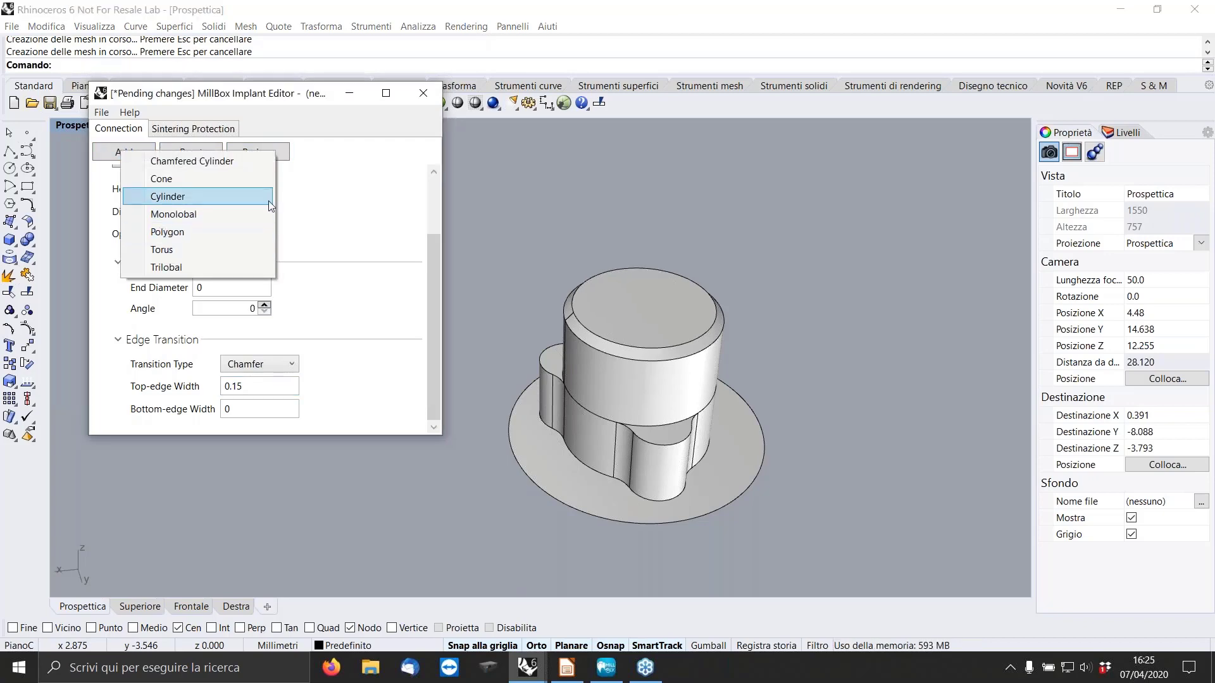
{"action": "left_click_drag", "start_coordinate": [434, 250], "coordinate": [432, 191]}
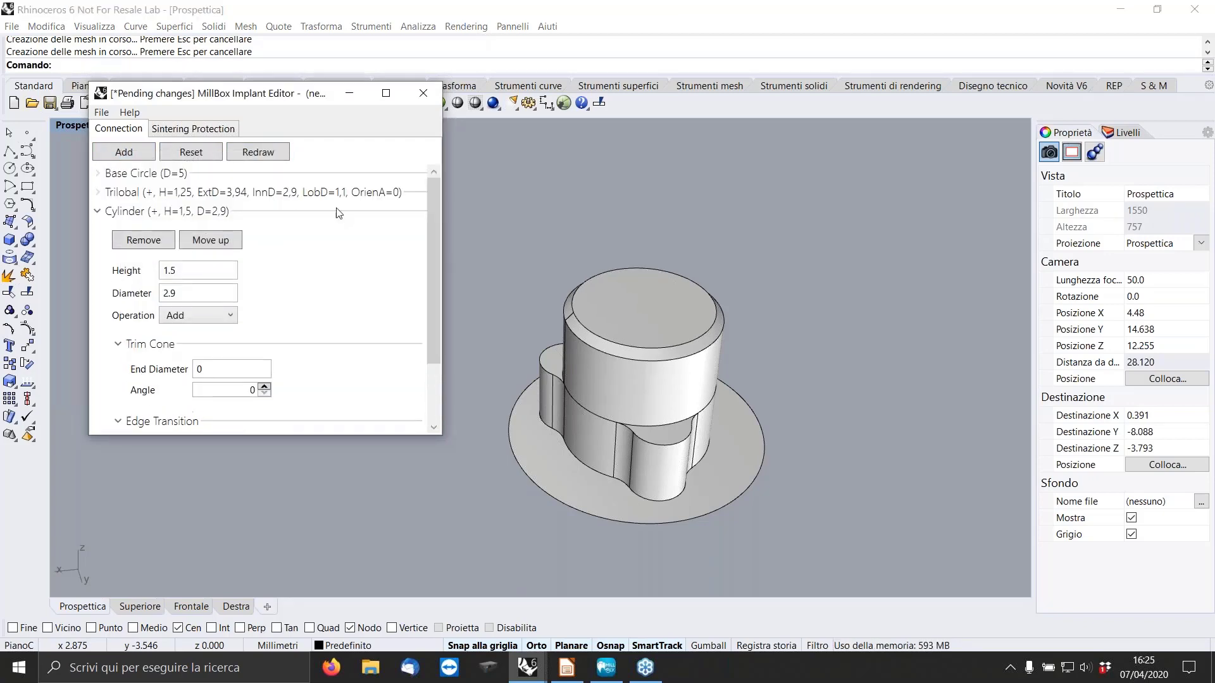
{"action": "left_click", "coordinate": [97, 213]}
{"action": "left_click", "coordinate": [125, 152]}
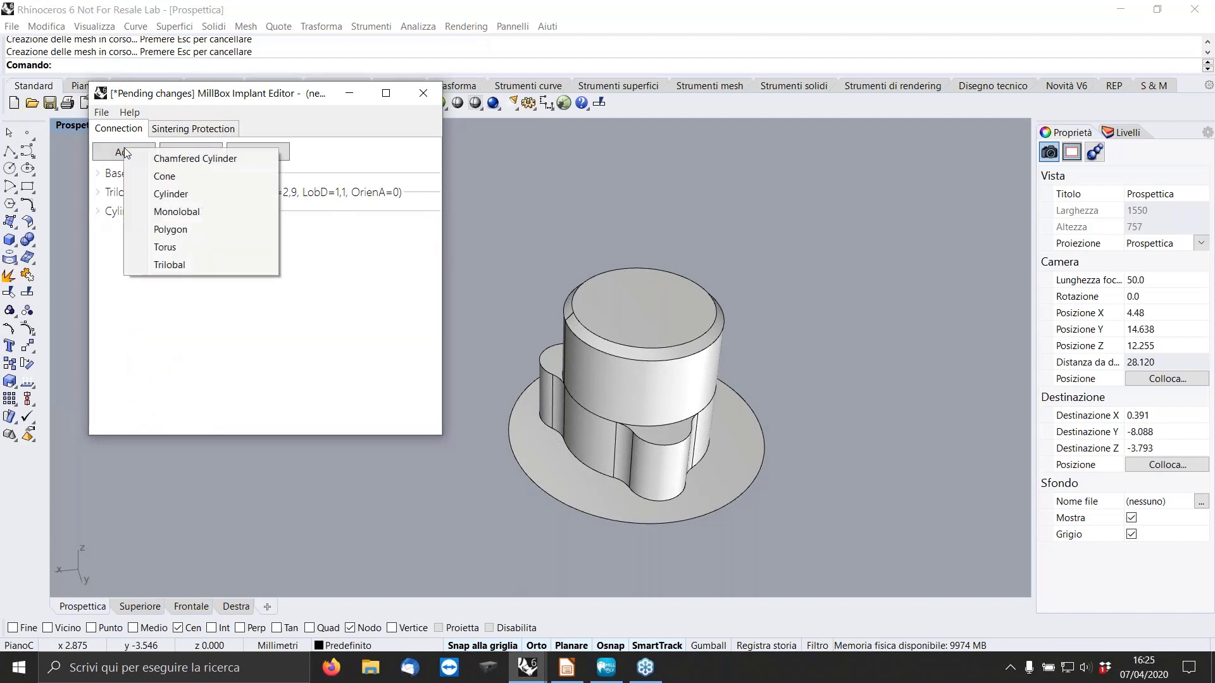
{"action": "left_click", "coordinate": [171, 197]}
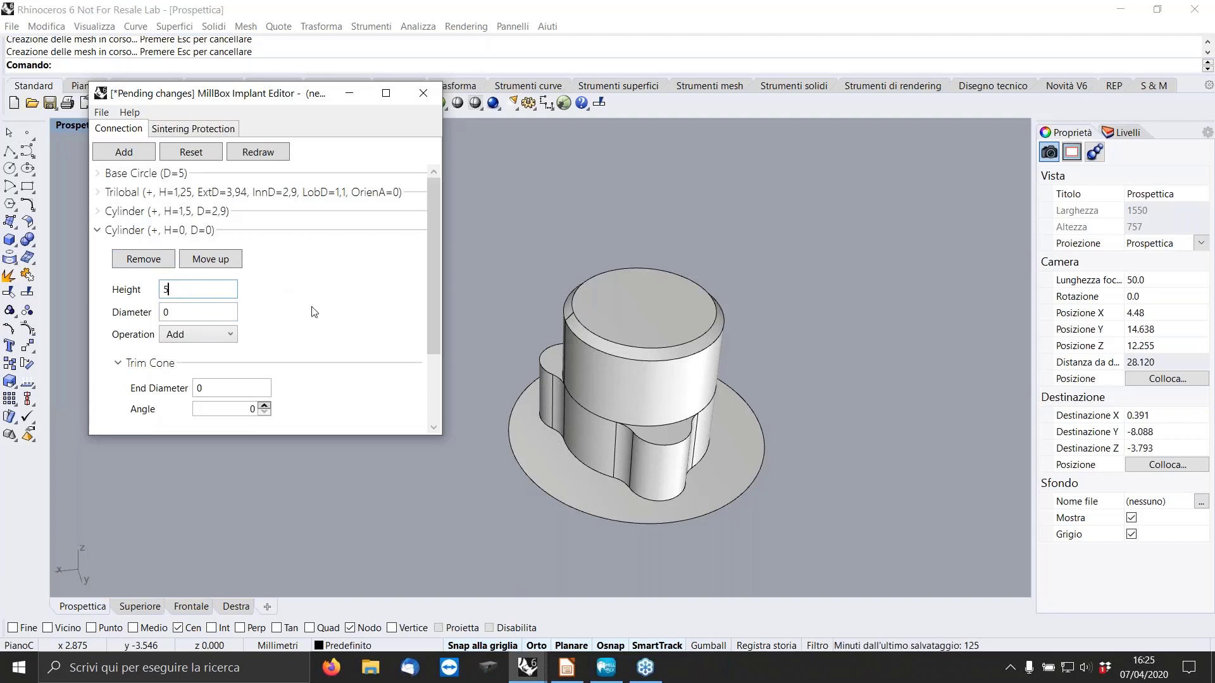
{"action": "left_click", "coordinate": [190, 312]}
{"action": "type", "text": "2.2"}
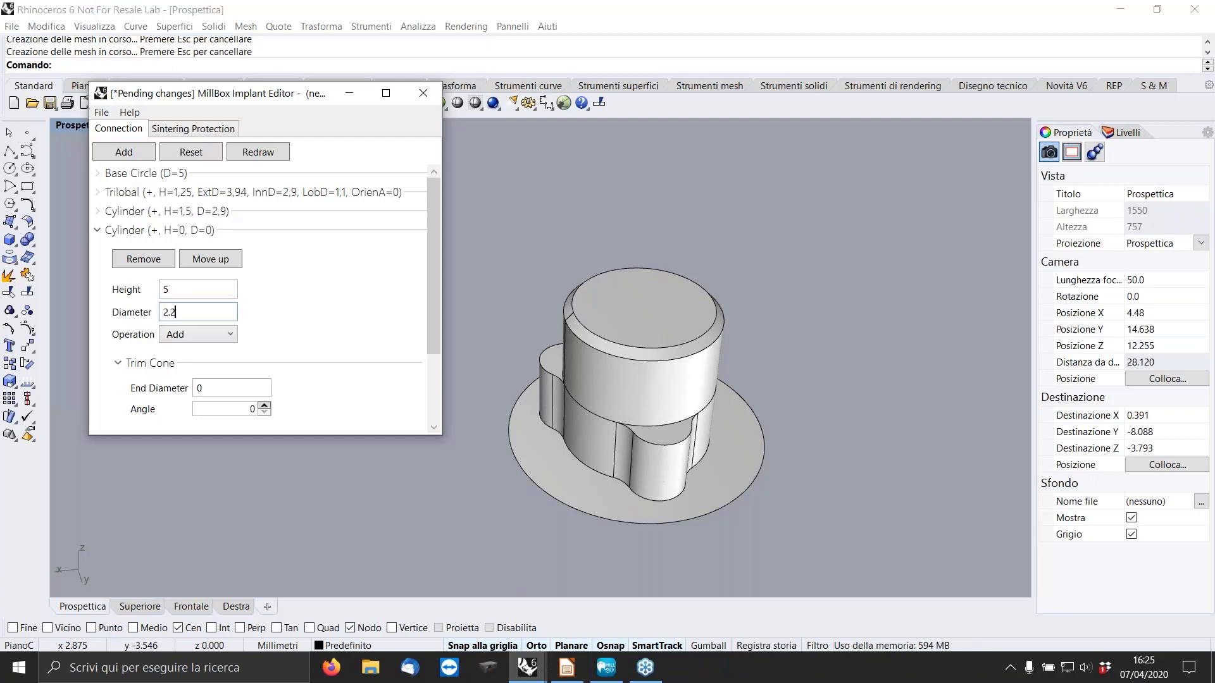
{"action": "key", "text": "Return"}
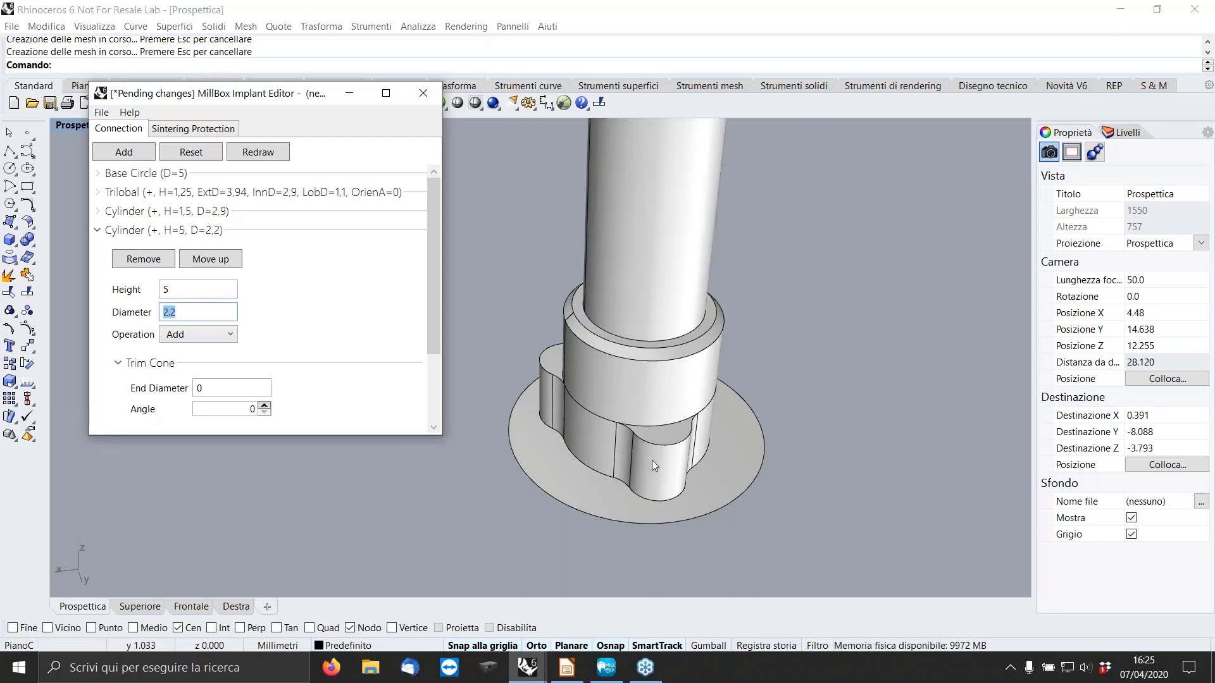
Change the 2.2 diameter cylinder's operation to Subtract and redraw the connection.
{"action": "right_click_drag", "start_coordinate": [671, 397], "coordinate": [675, 345]}
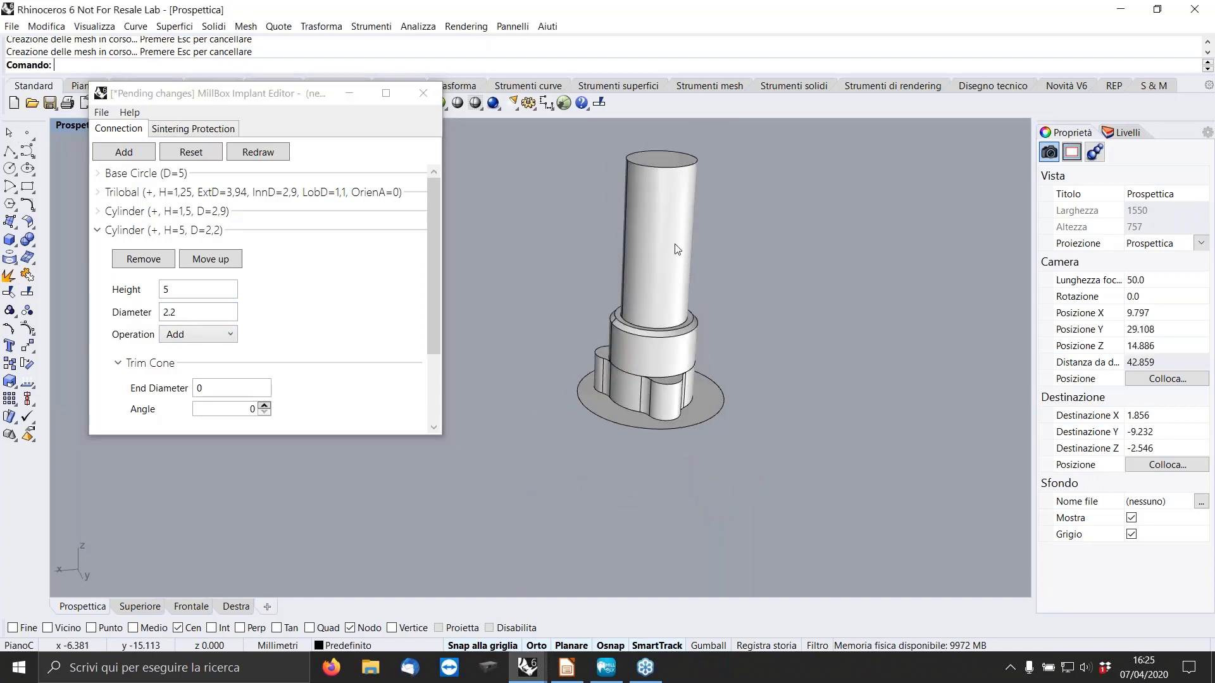
{"action": "left_click", "coordinate": [228, 335]}
{"action": "left_click", "coordinate": [183, 363]}
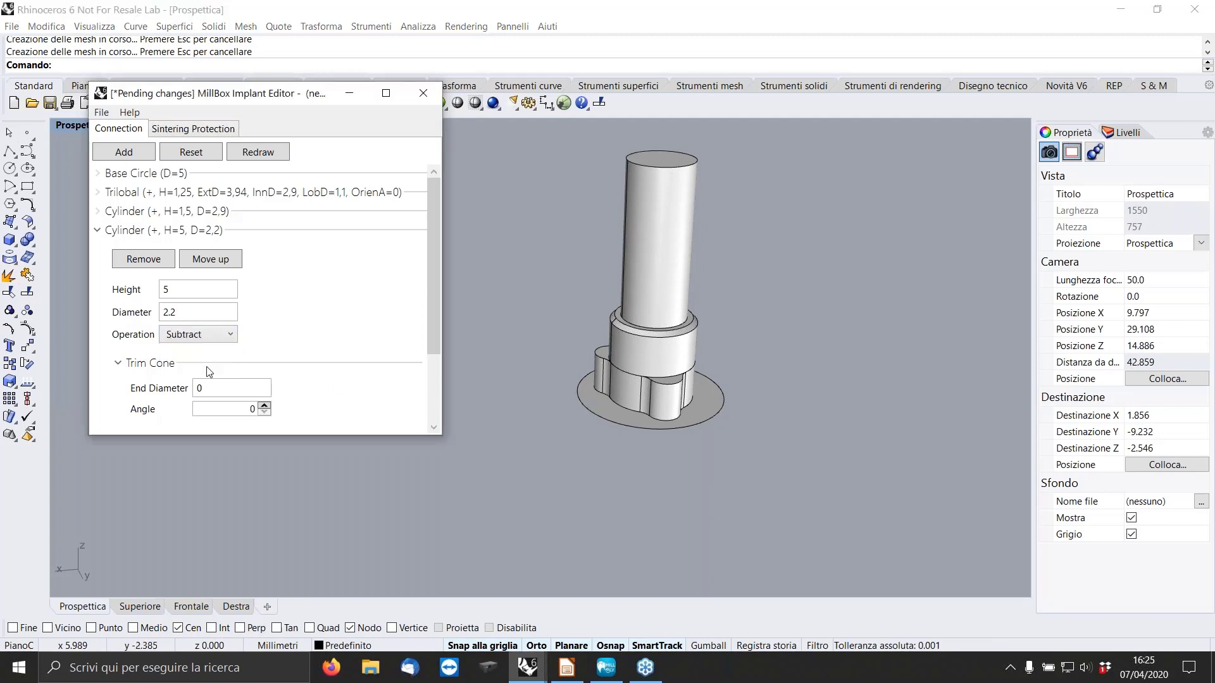
{"action": "left_click", "coordinate": [258, 150]}
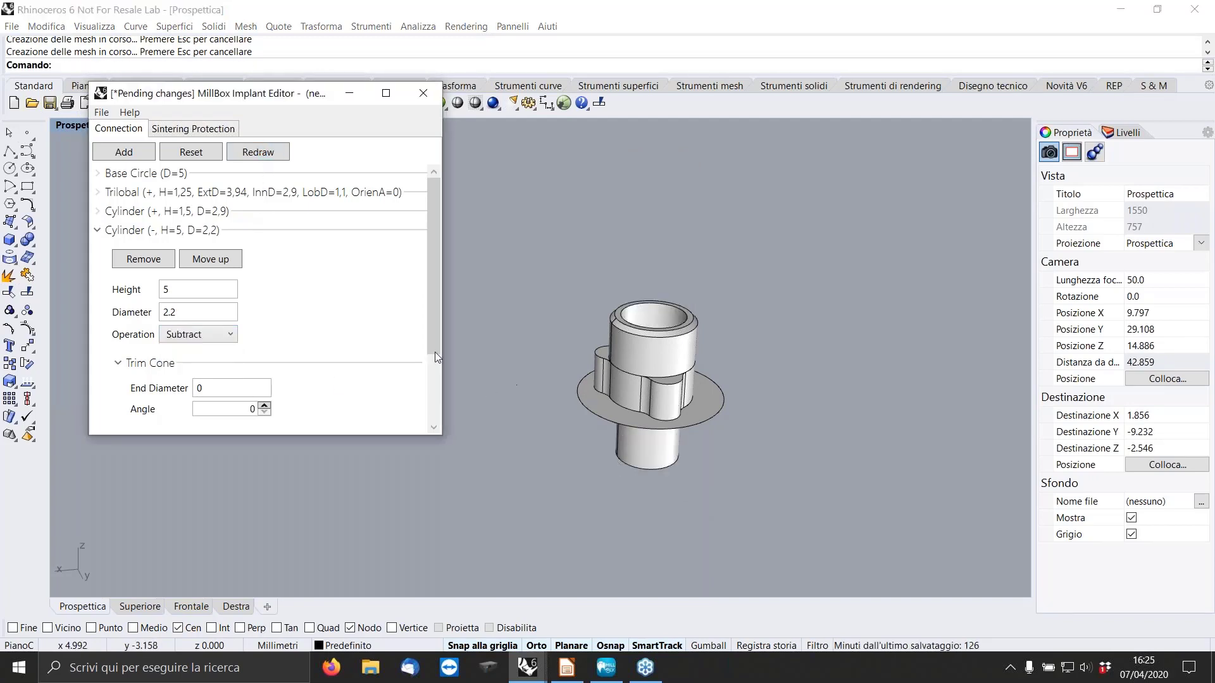
Add a third Cylinder with height 1, diameter 2.8 and the Subtract operation, and redraw the connection.
{"action": "left_click", "coordinate": [100, 229]}
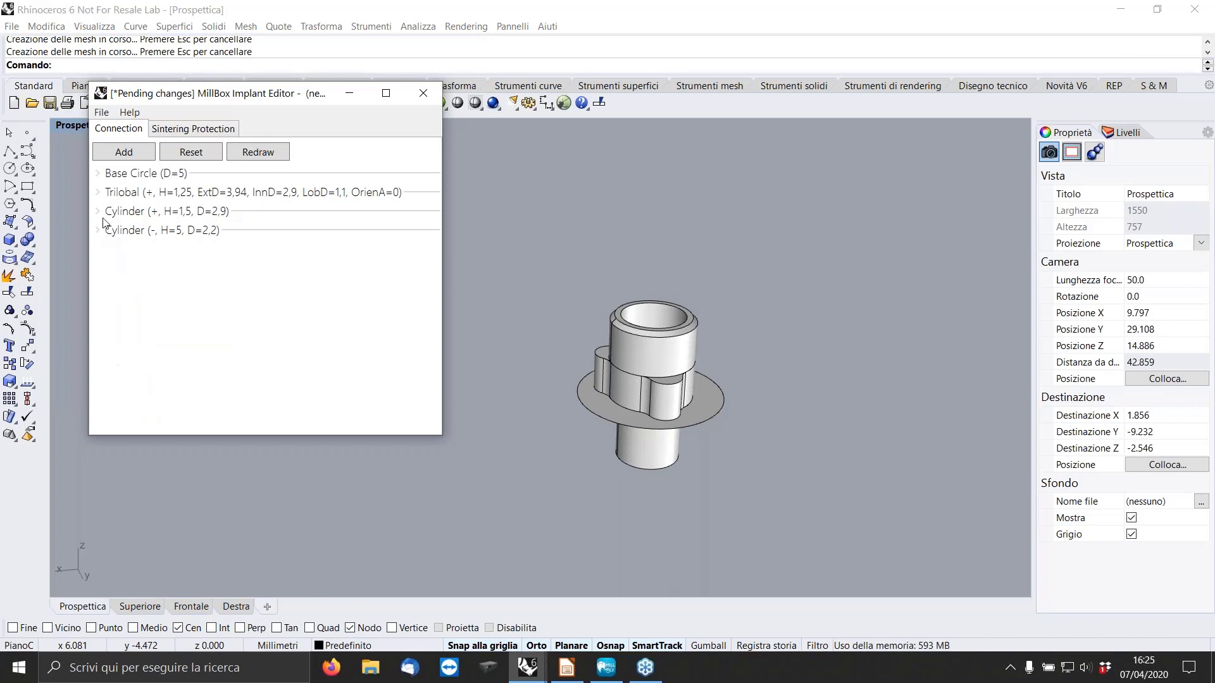
{"action": "left_click", "coordinate": [126, 153]}
{"action": "left_click", "coordinate": [169, 199]}
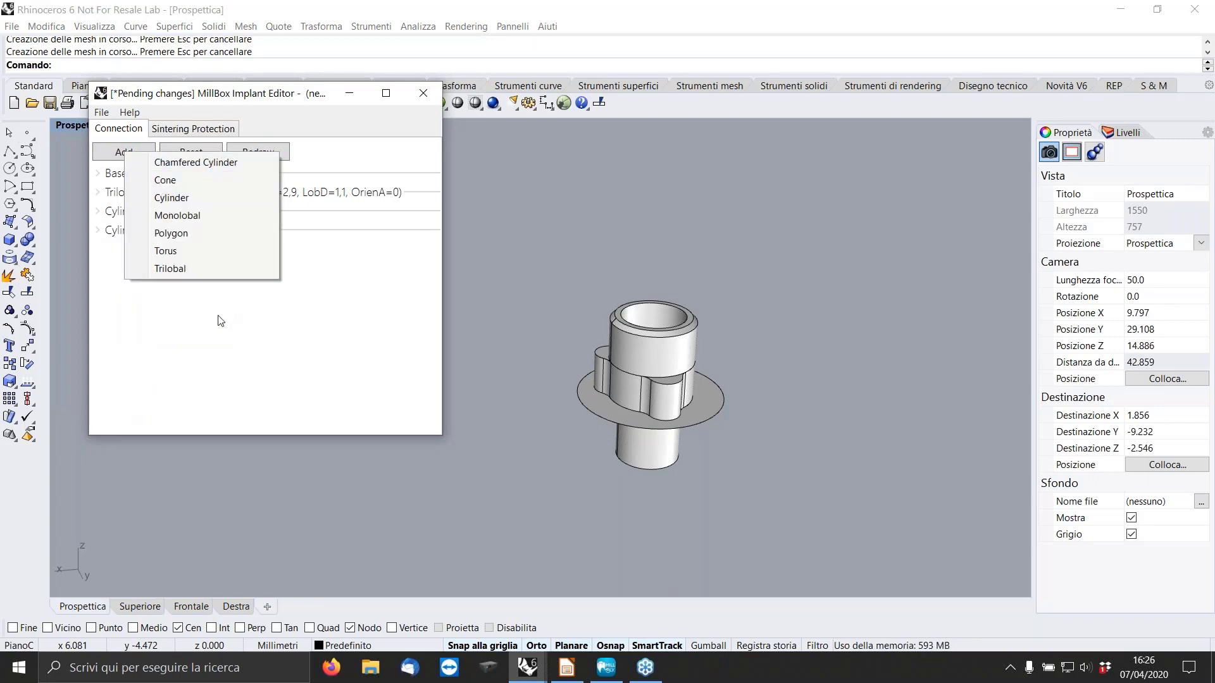
{"action": "type", "text": "1"}
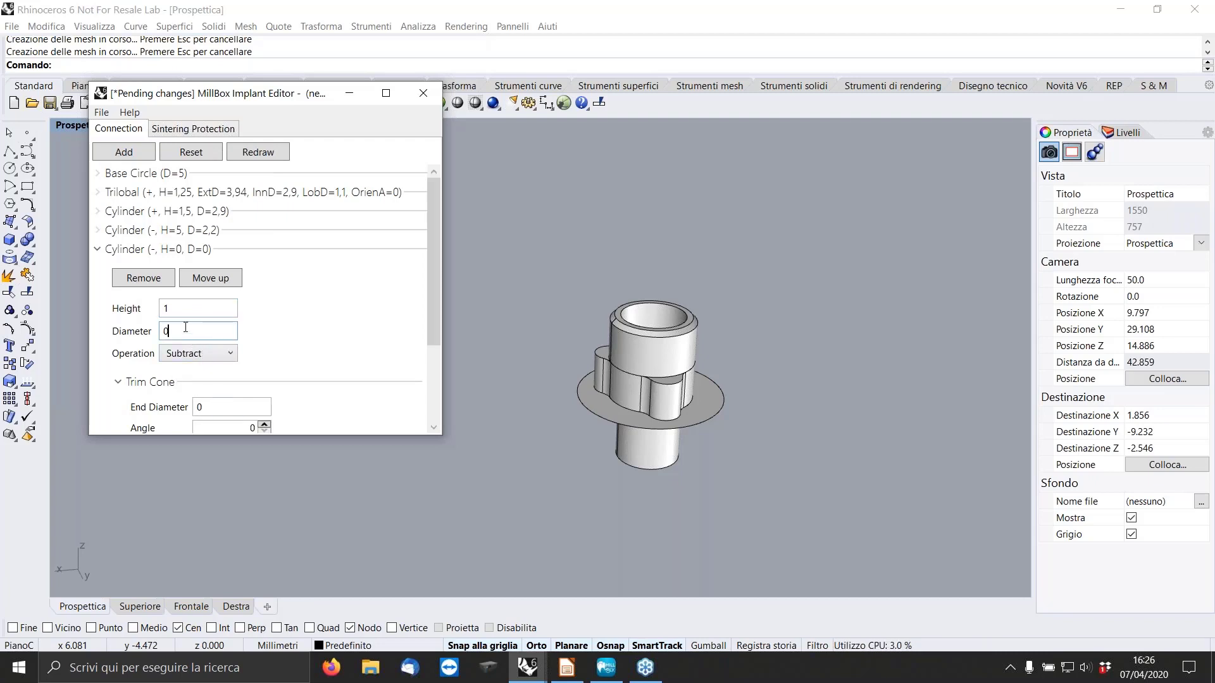
{"action": "key", "text": "BackSpace"}
{"action": "type", "text": "2.8"}
{"action": "left_click", "coordinate": [258, 151]}
{"action": "mouse_move", "coordinate": [726, 400]}
{"action": "right_mouse_down"}
{"action": "mouse_move", "coordinate": [743, 334]}
{"action": "mouse_move", "coordinate": [734, 393]}
{"action": "right_mouse_up"}
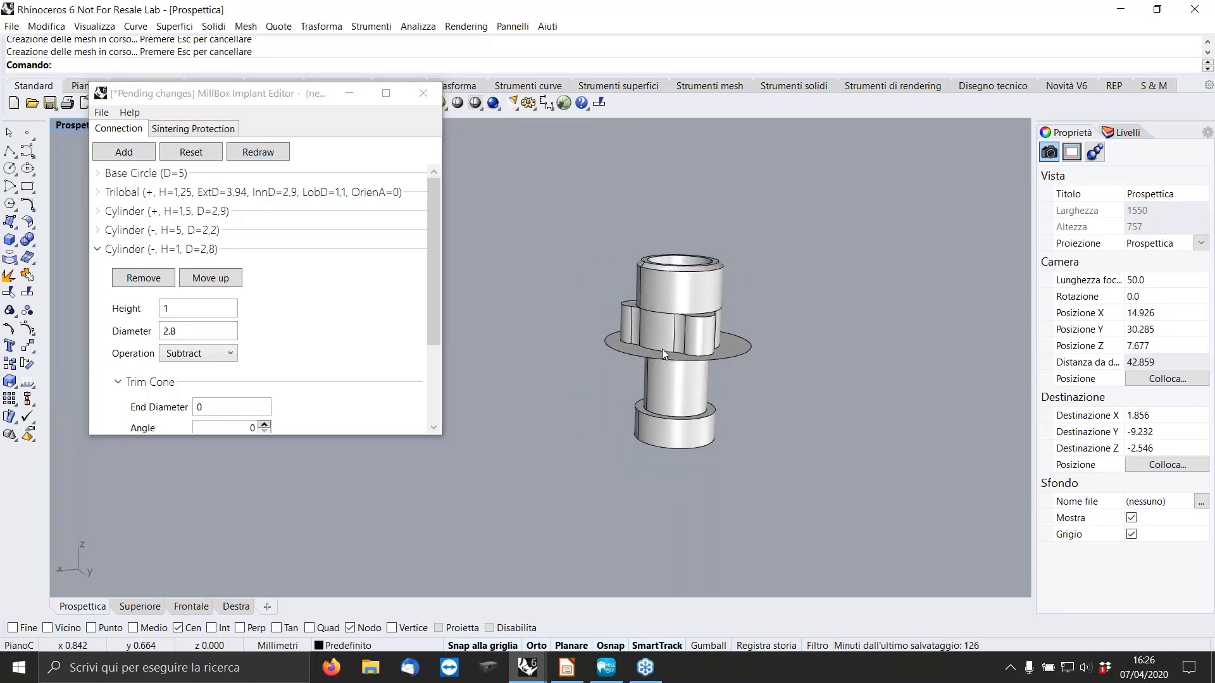
{"action": "scroll", "coordinate": [670, 341], "scroll_direction": "up", "scroll_amount": 5}
{"action": "scroll", "coordinate": [670, 339], "scroll_direction": "down", "scroll_amount": 2}
{"action": "right_click_drag", "start_coordinate": [669, 340], "coordinate": [654, 371]}
Save the trilobal connection as "RErplace 5.0" in the IMPLANT EDITOR folder.
{"action": "left_click", "coordinate": [102, 113]}
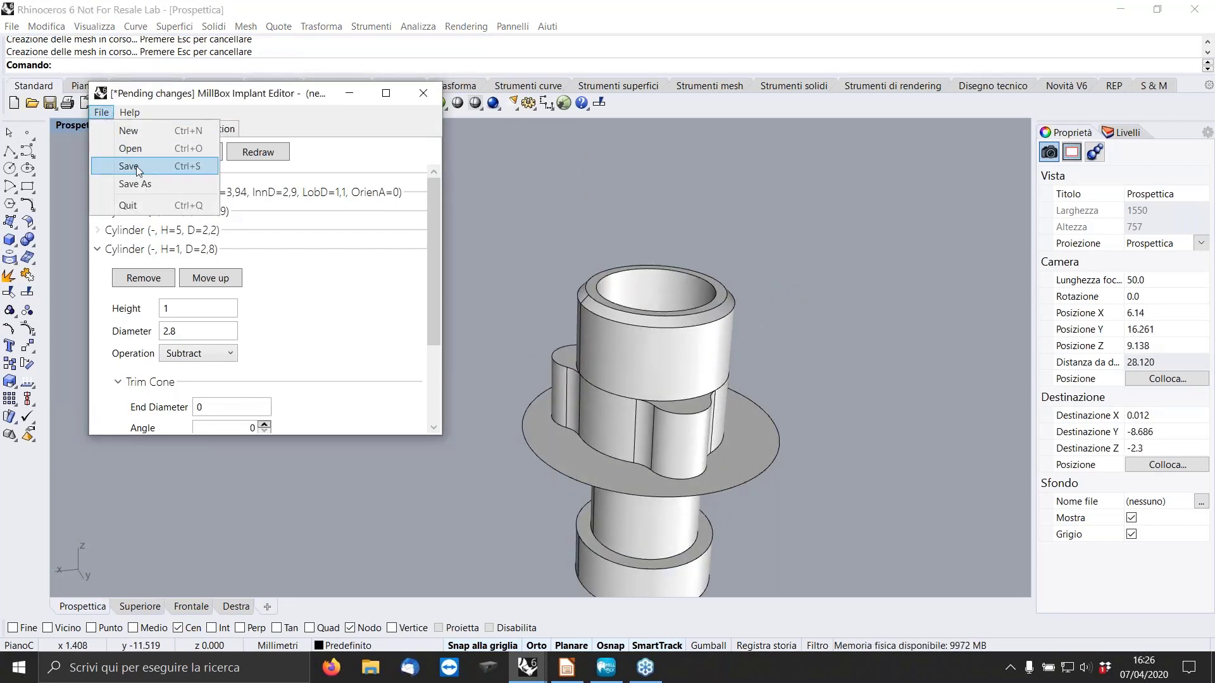
{"action": "left_click", "coordinate": [135, 166]}
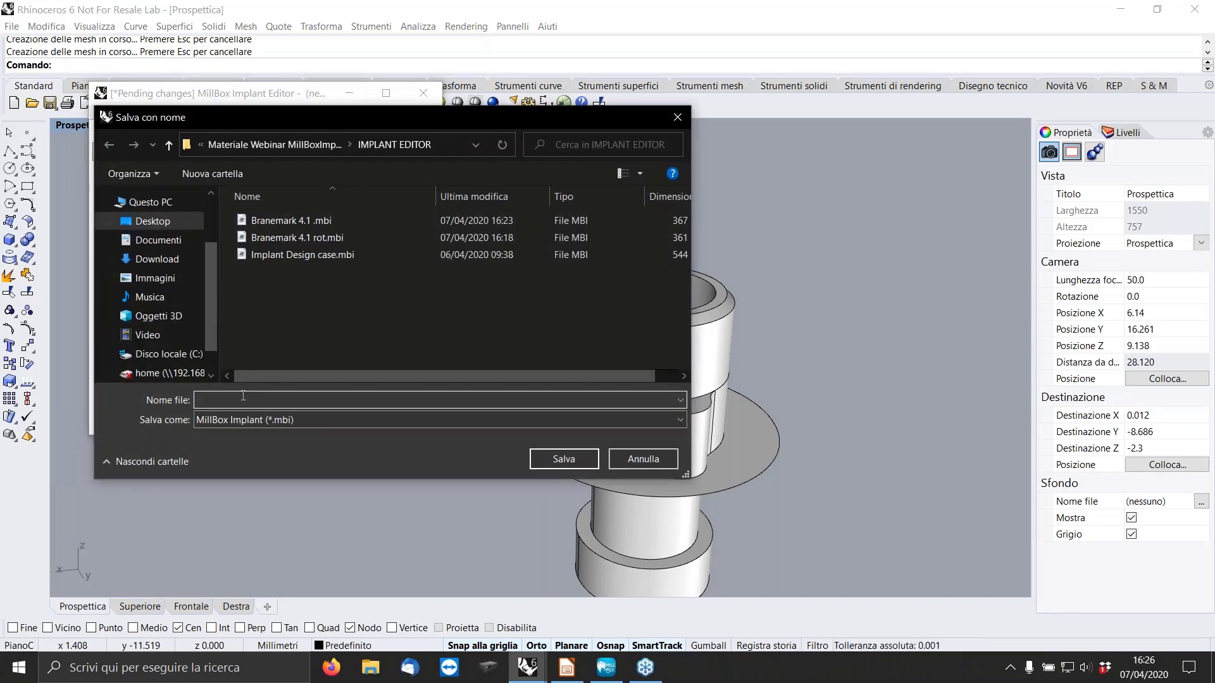
{"action": "type", "text": "RErplace 5.0"}
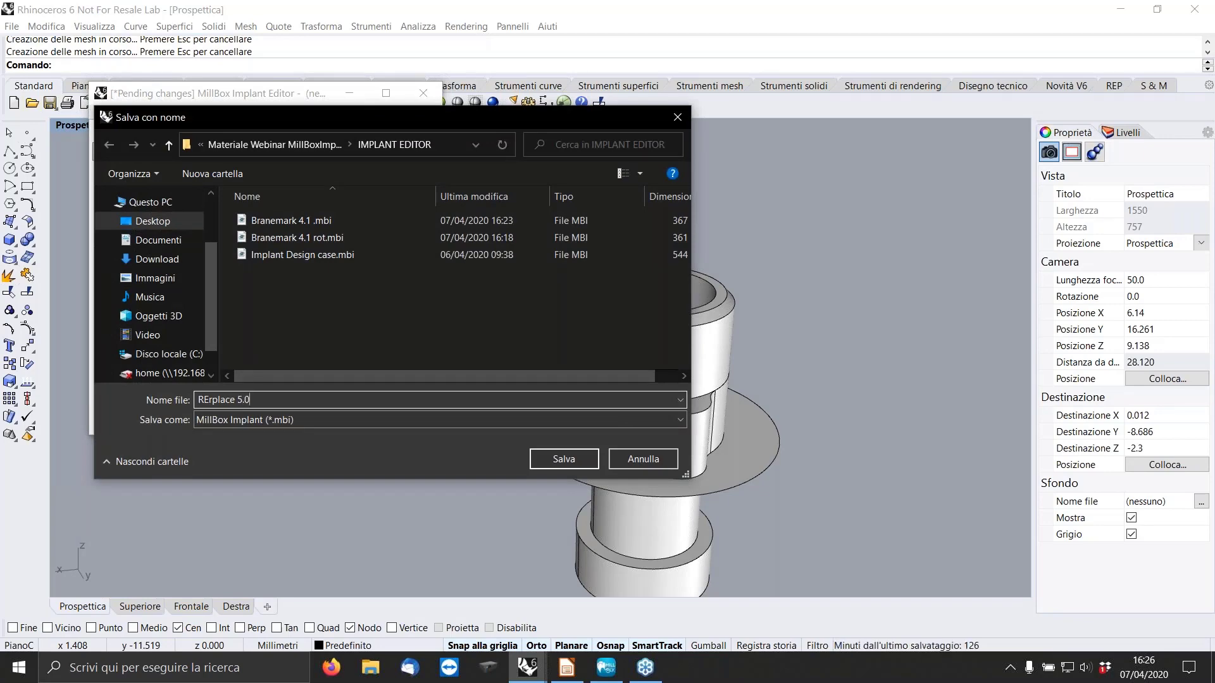
{"action": "left_click", "coordinate": [568, 460]}
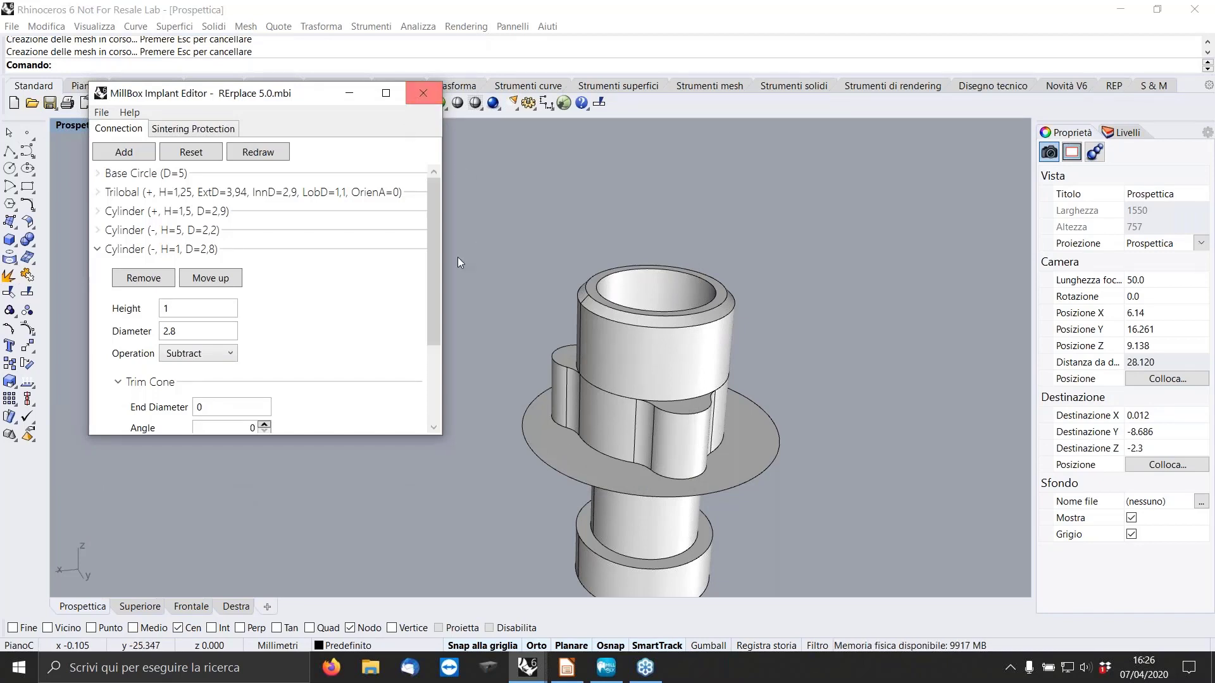
Open the saved hexagonal connection file "Branemark 4.1 .mbi" in the Implant Editor.
{"action": "left_click", "coordinate": [97, 249]}
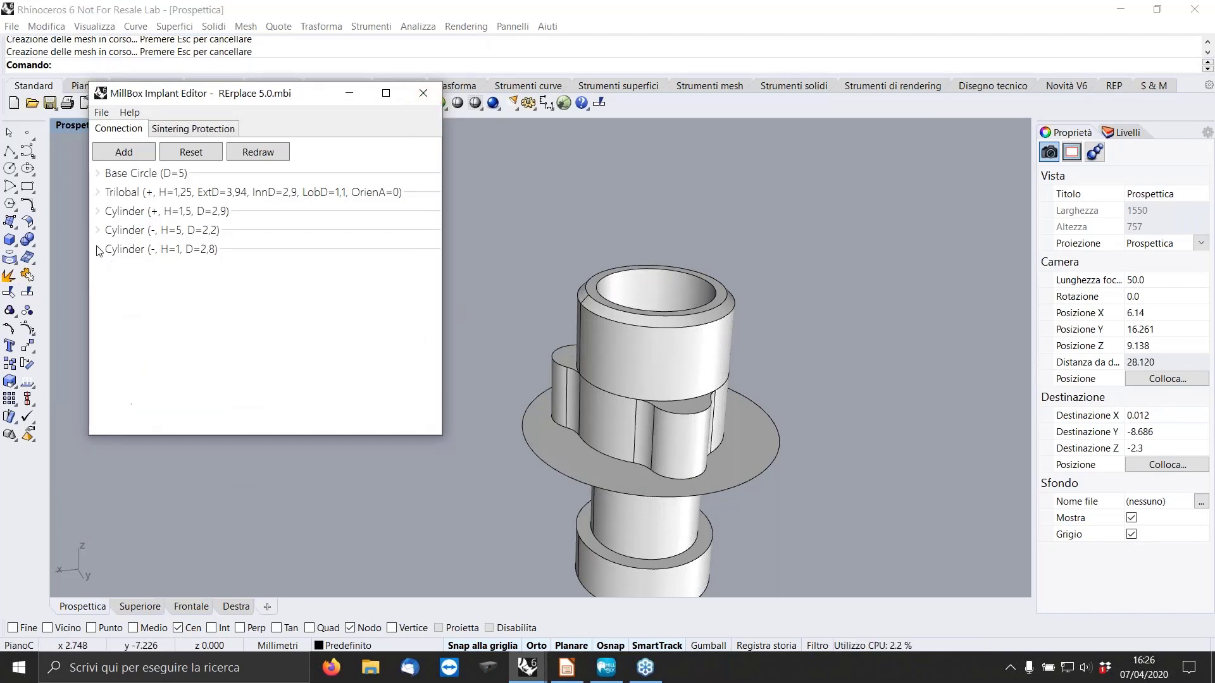
{"action": "left_click", "coordinate": [98, 211]}
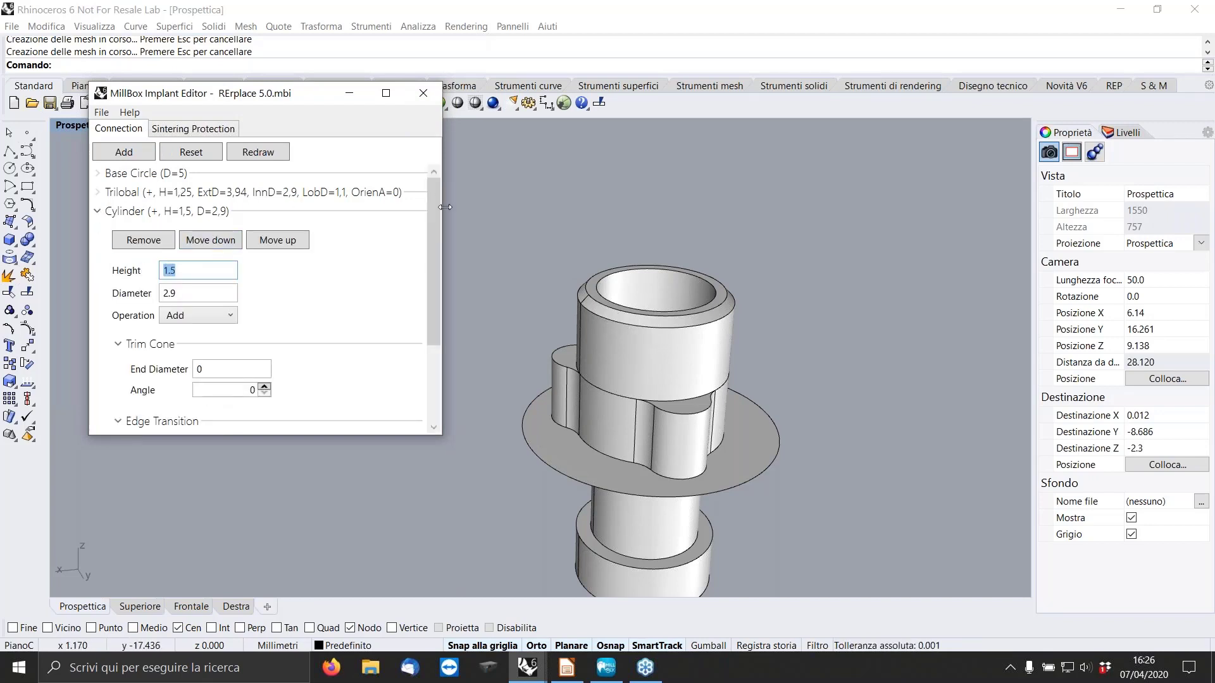
{"action": "left_click", "coordinate": [102, 114]}
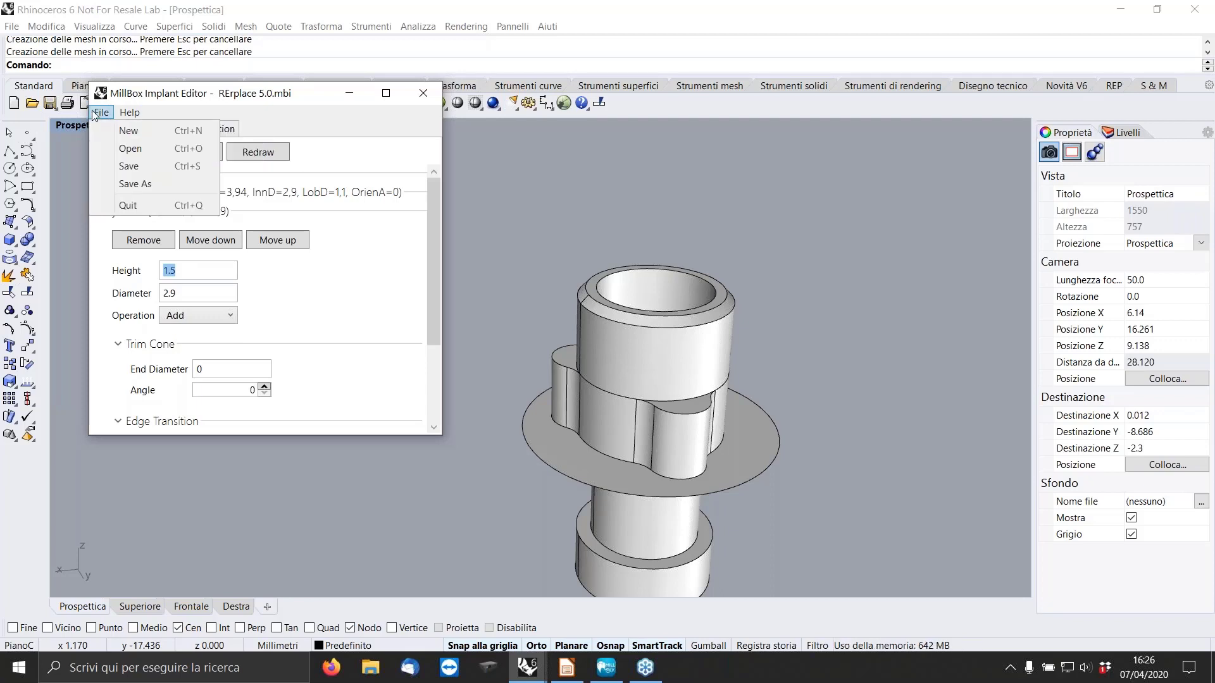
{"action": "left_click", "coordinate": [132, 149]}
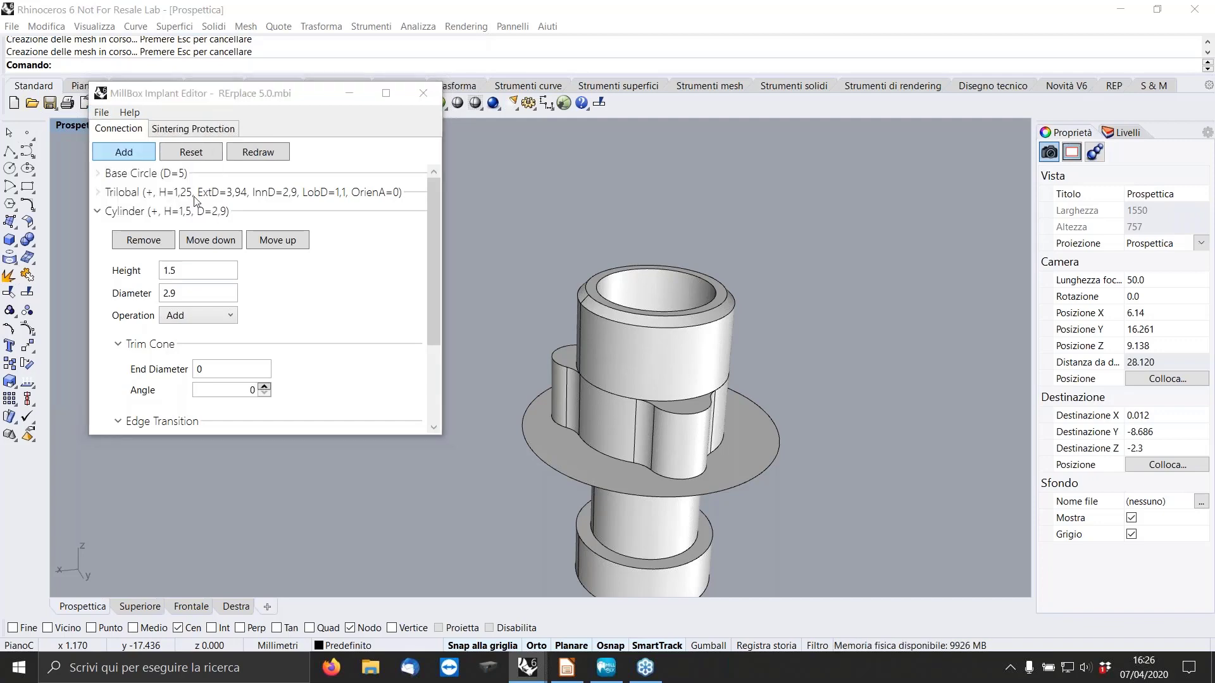
{"action": "left_click", "coordinate": [276, 222]}
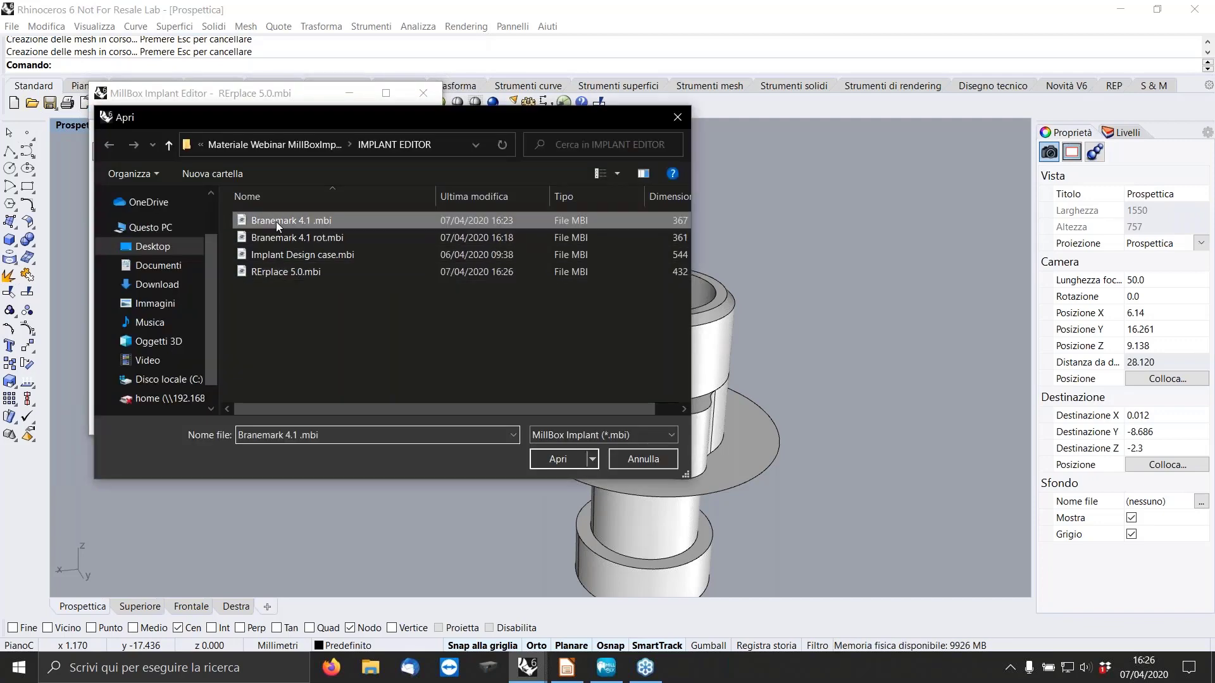
{"action": "left_click", "coordinate": [557, 459]}
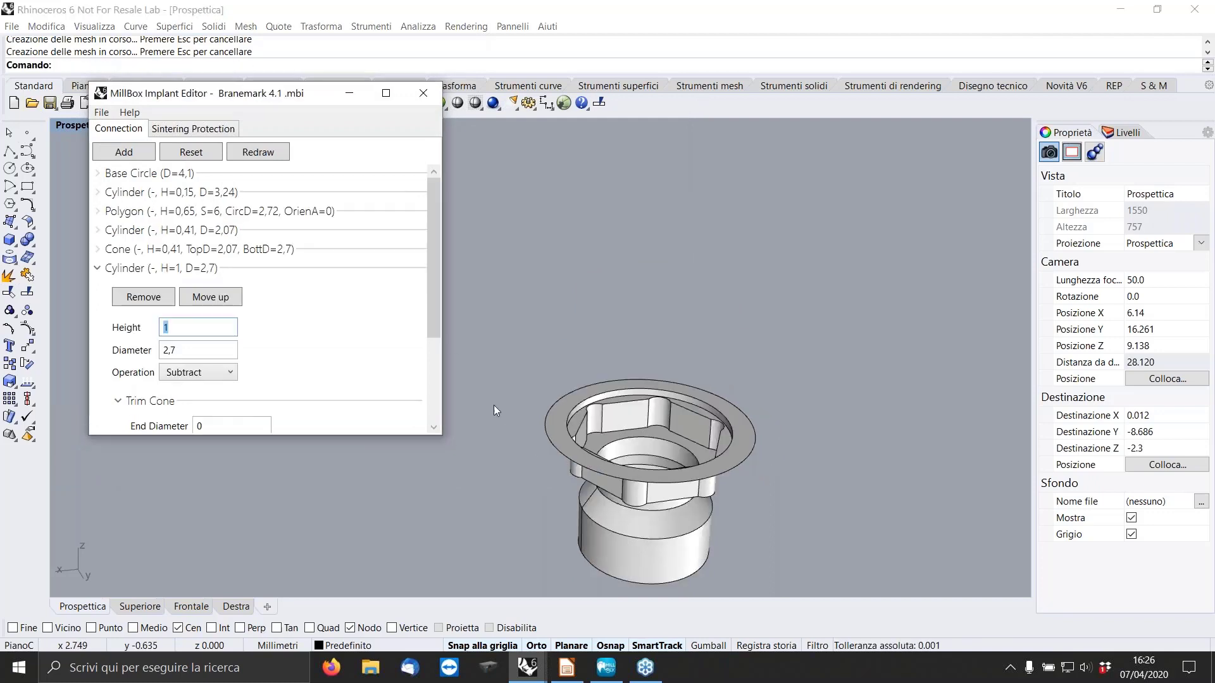
Set the hexagonal polygon's vertical-edge width to 0 and redraw the connection.
{"action": "scroll", "coordinate": [667, 423], "scroll_direction": "up", "scroll_amount": 3}
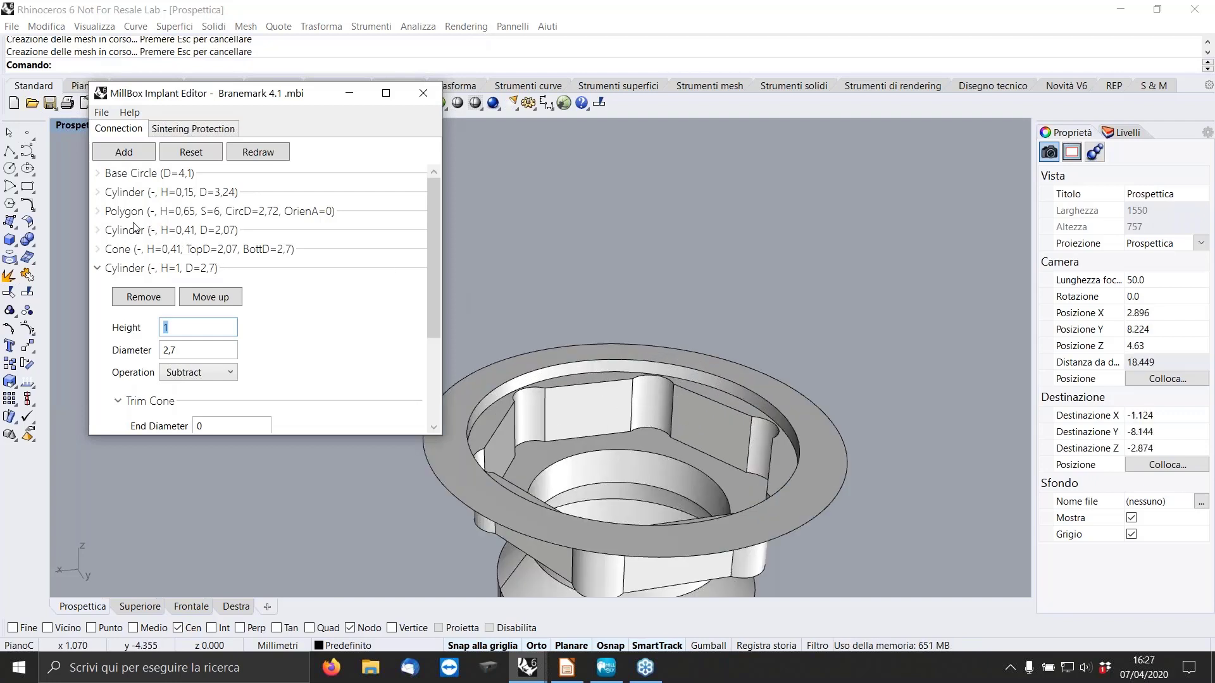
{"action": "left_click", "coordinate": [97, 211]}
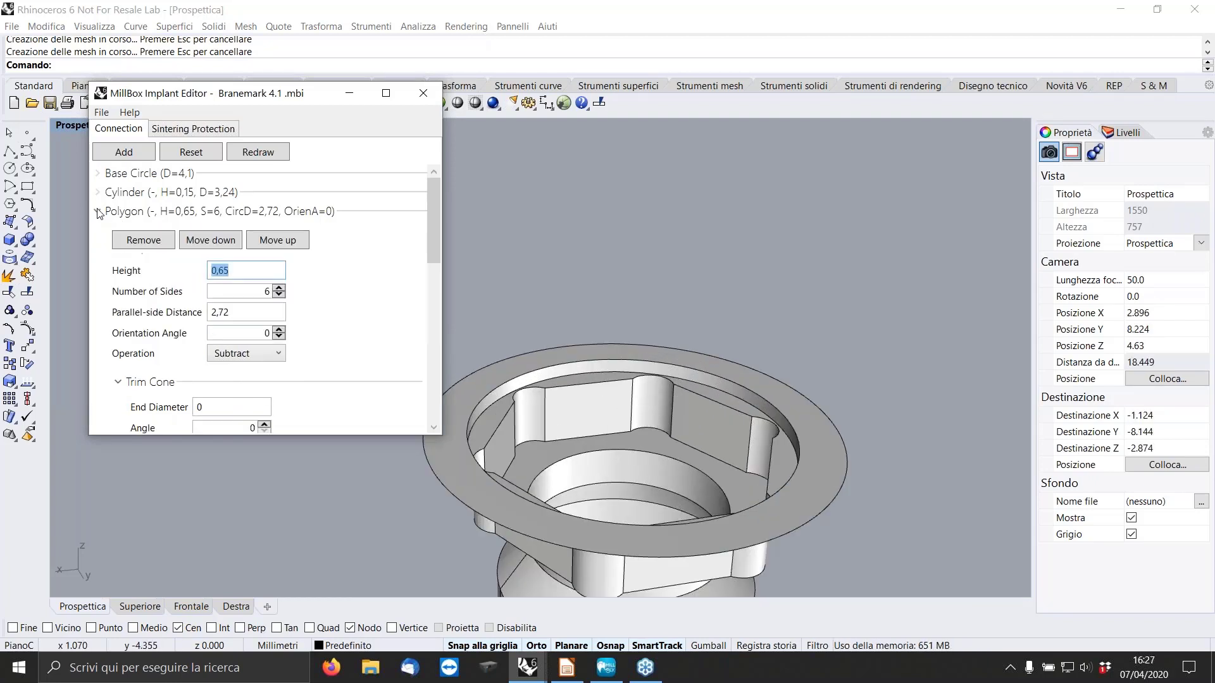
{"action": "scroll", "coordinate": [310, 347], "scroll_direction": "down", "scroll_amount": 5}
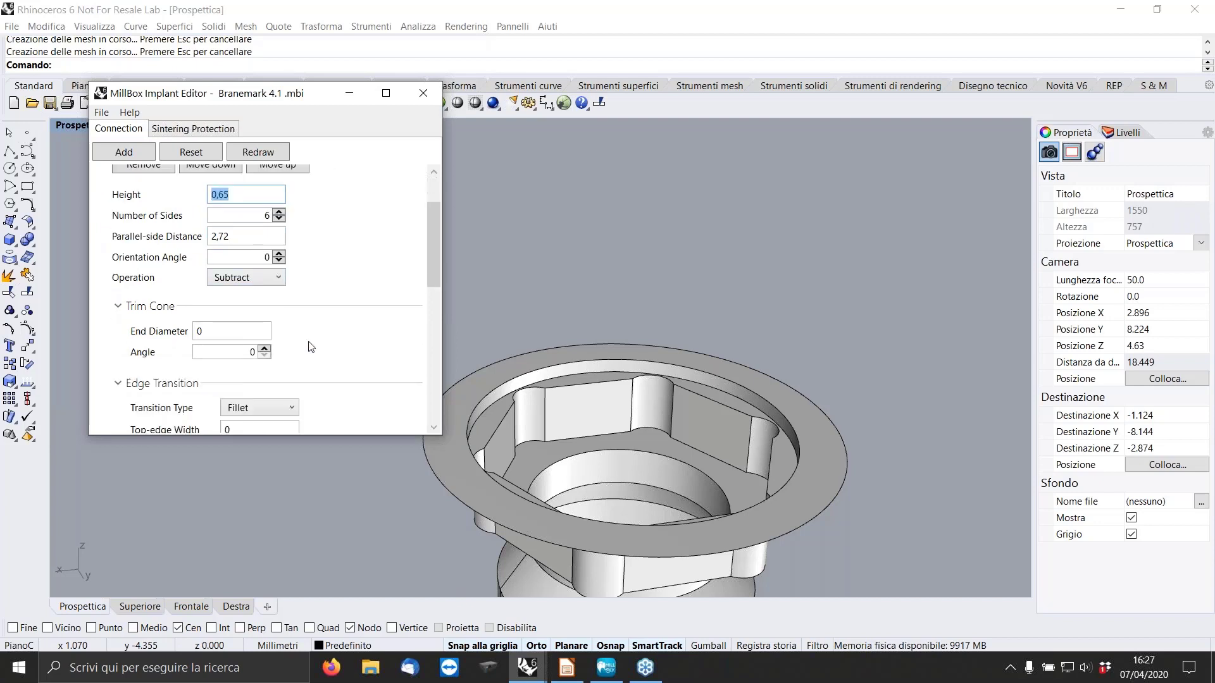
{"action": "left_click", "coordinate": [245, 343]}
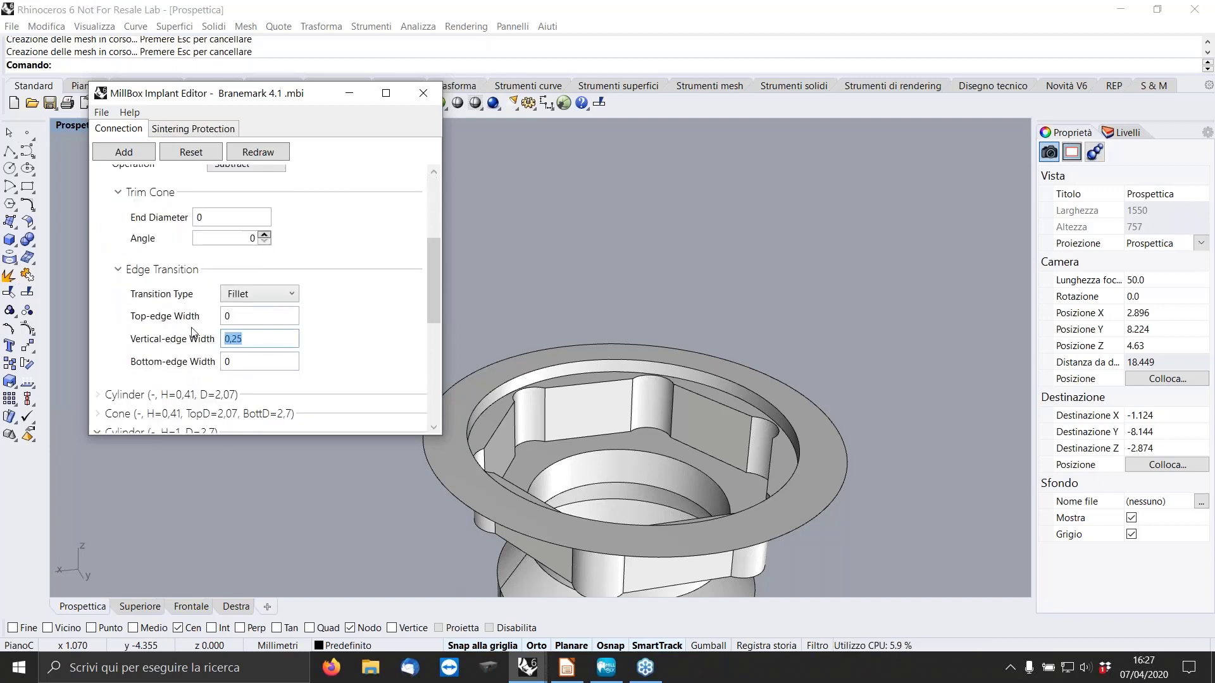
{"action": "type", "text": "0"}
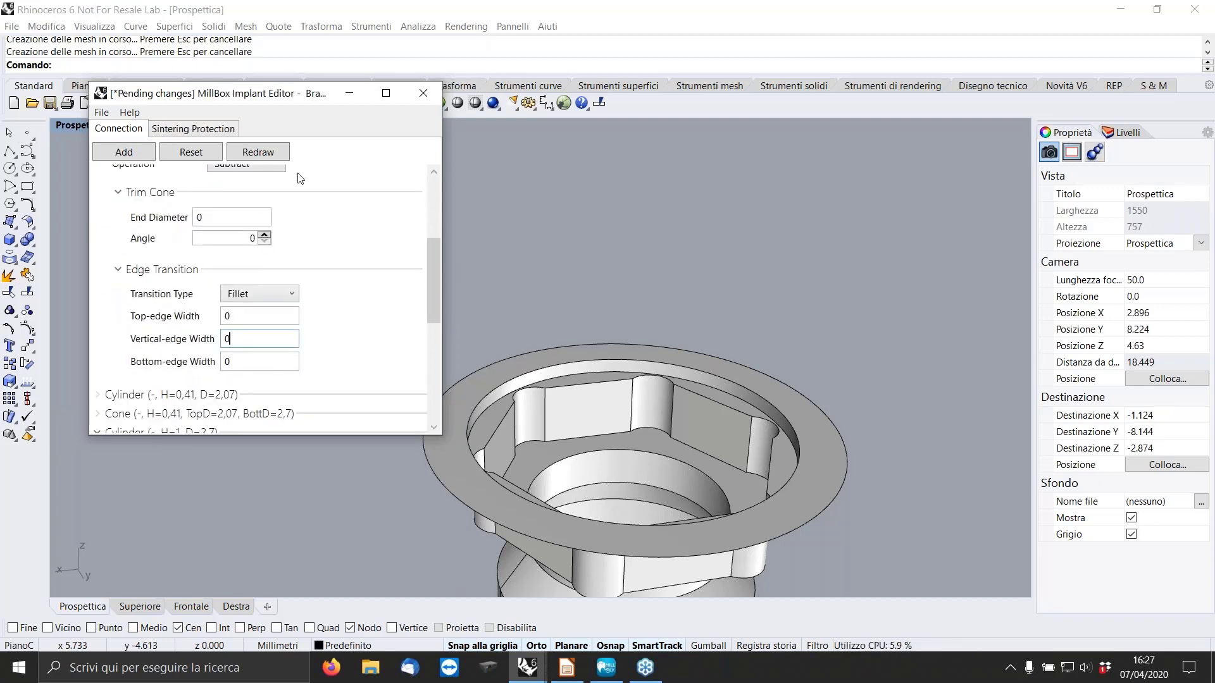
{"action": "left_click", "coordinate": [274, 157]}
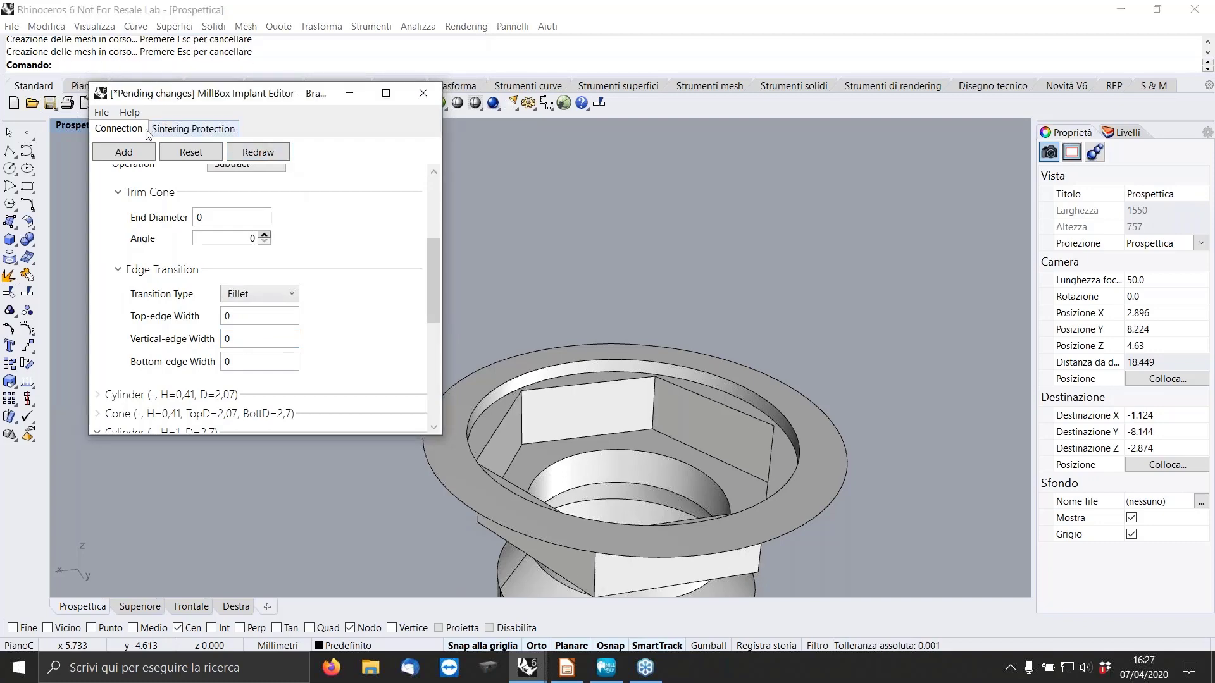
Save a copy of the sharp-cornered hexagonal connection as "Braneamrk 4.1 straight".
{"action": "left_click", "coordinate": [102, 113]}
{"action": "left_click", "coordinate": [136, 183]}
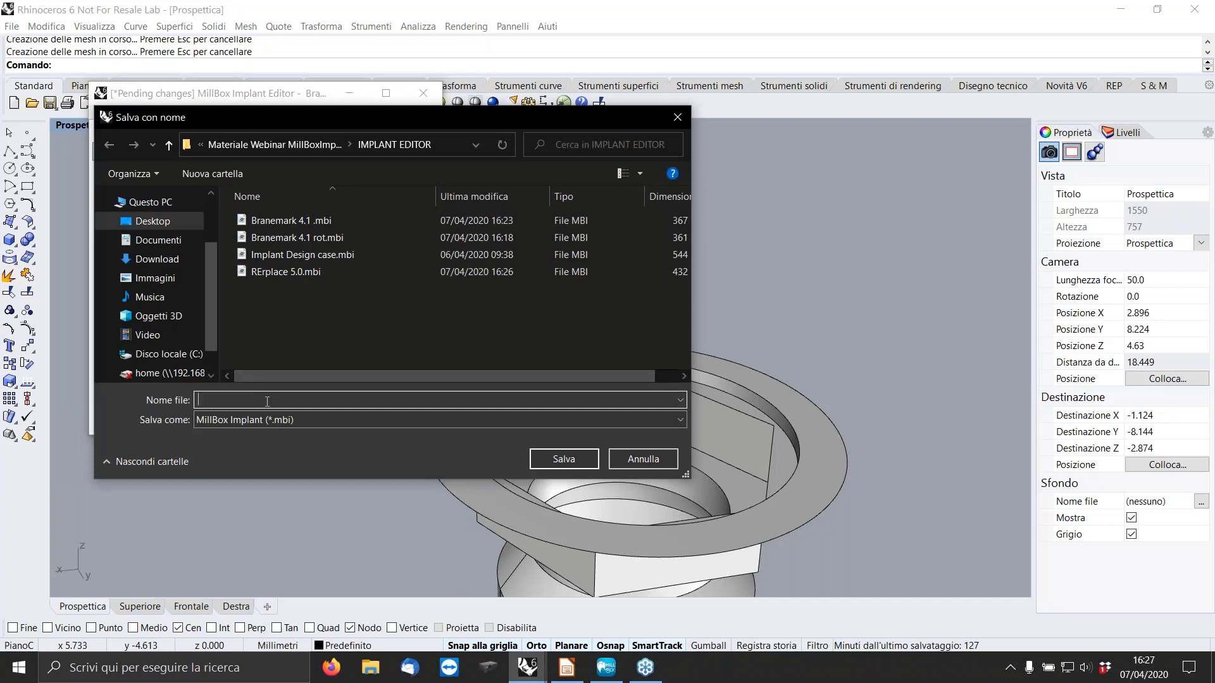
{"action": "type", "text": "Bran"}
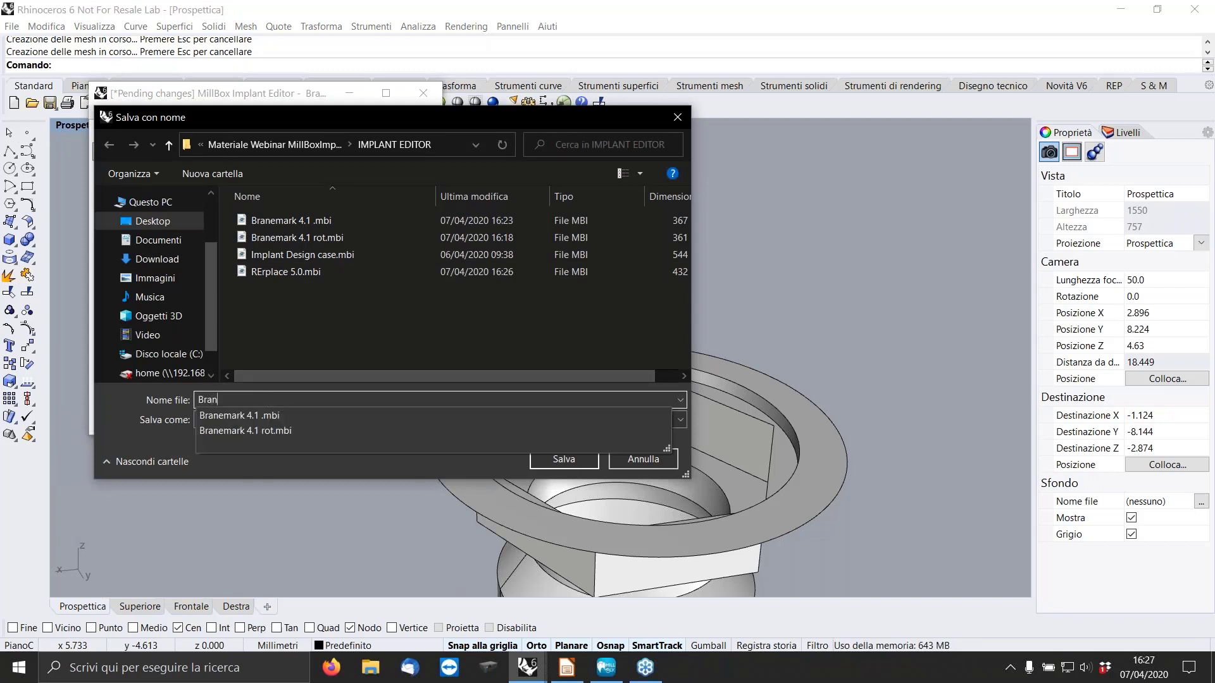
{"action": "type", "text": "eamrk"}
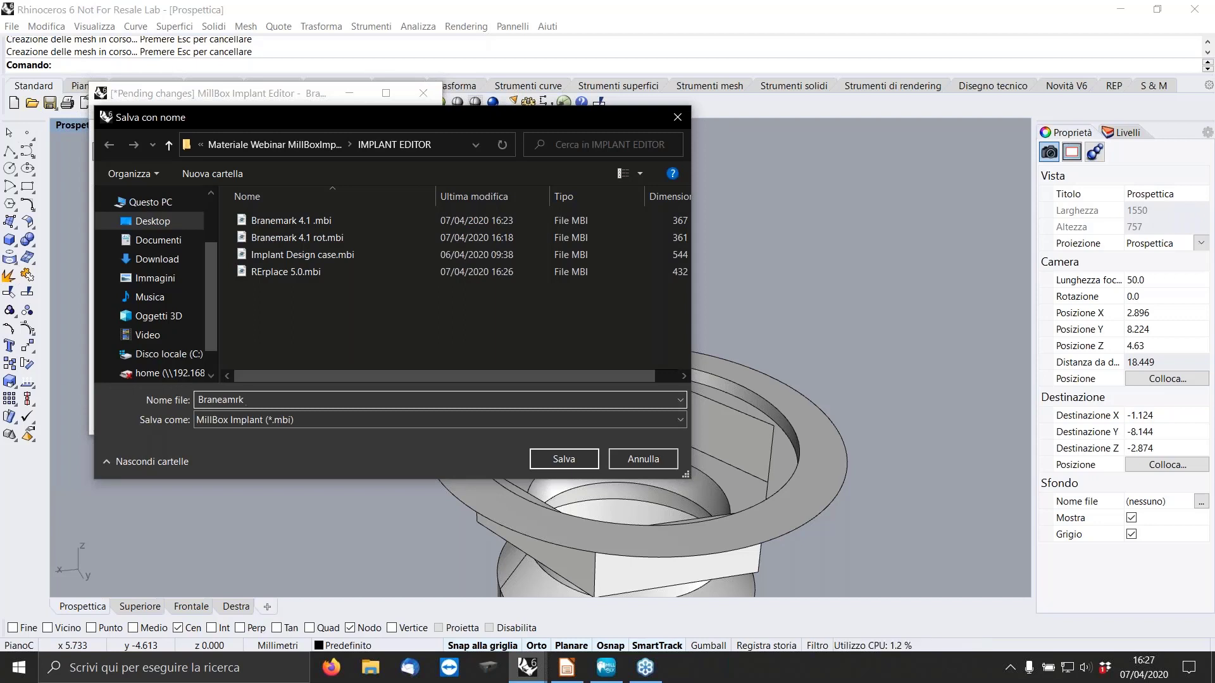
{"action": "type", "text": "4.1 straight"}
{"action": "key", "text": "Return"}
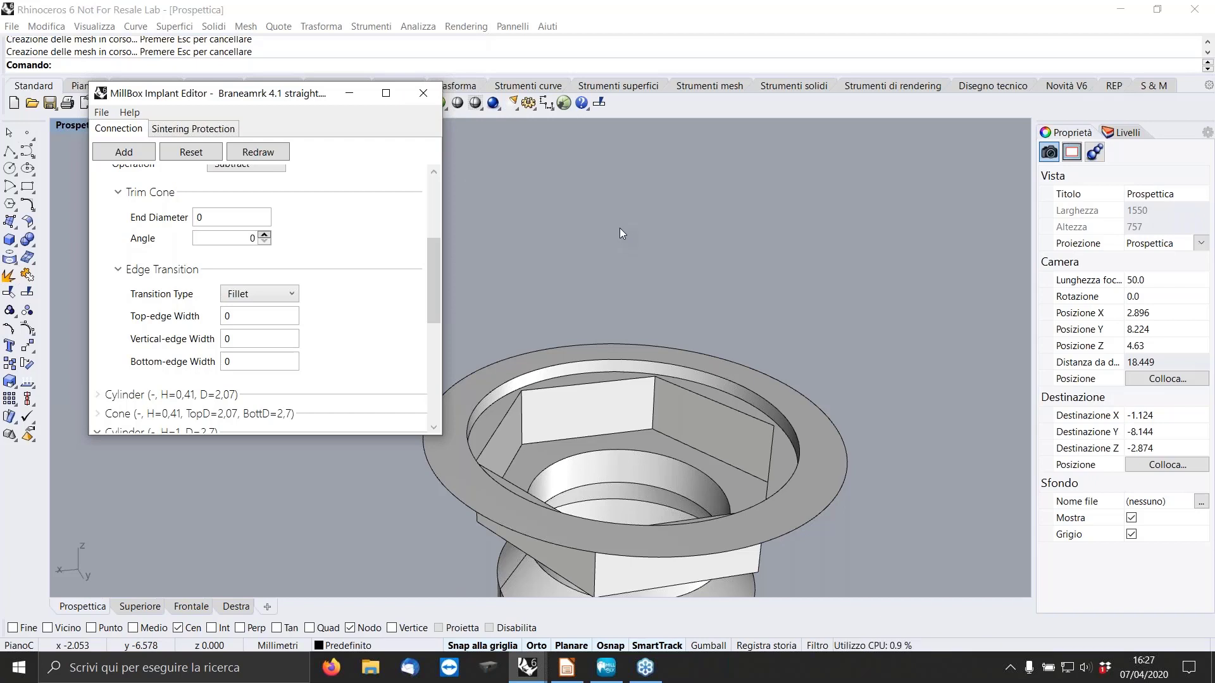
Close the Implant Editor, switch to MillBox and start importing an implant interface.
{"action": "left_click", "coordinate": [428, 96]}
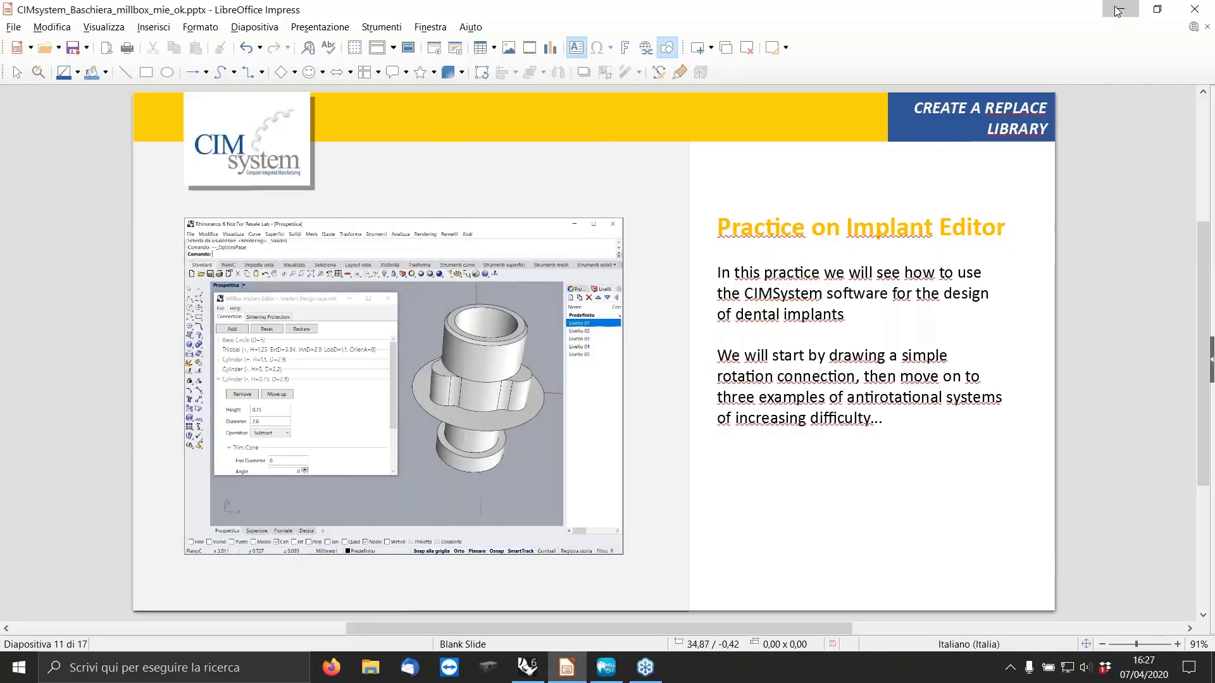
{"action": "left_click", "coordinate": [1120, 10]}
{"action": "left_click", "coordinate": [605, 667]}
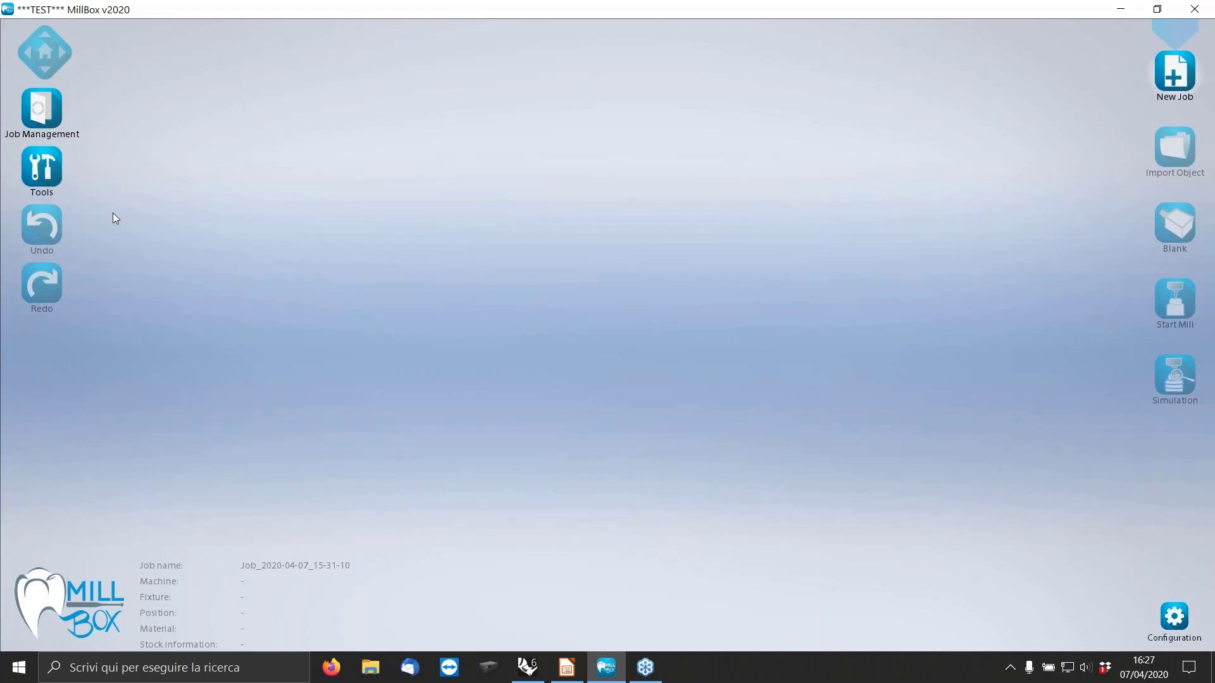
{"action": "left_click", "coordinate": [39, 171]}
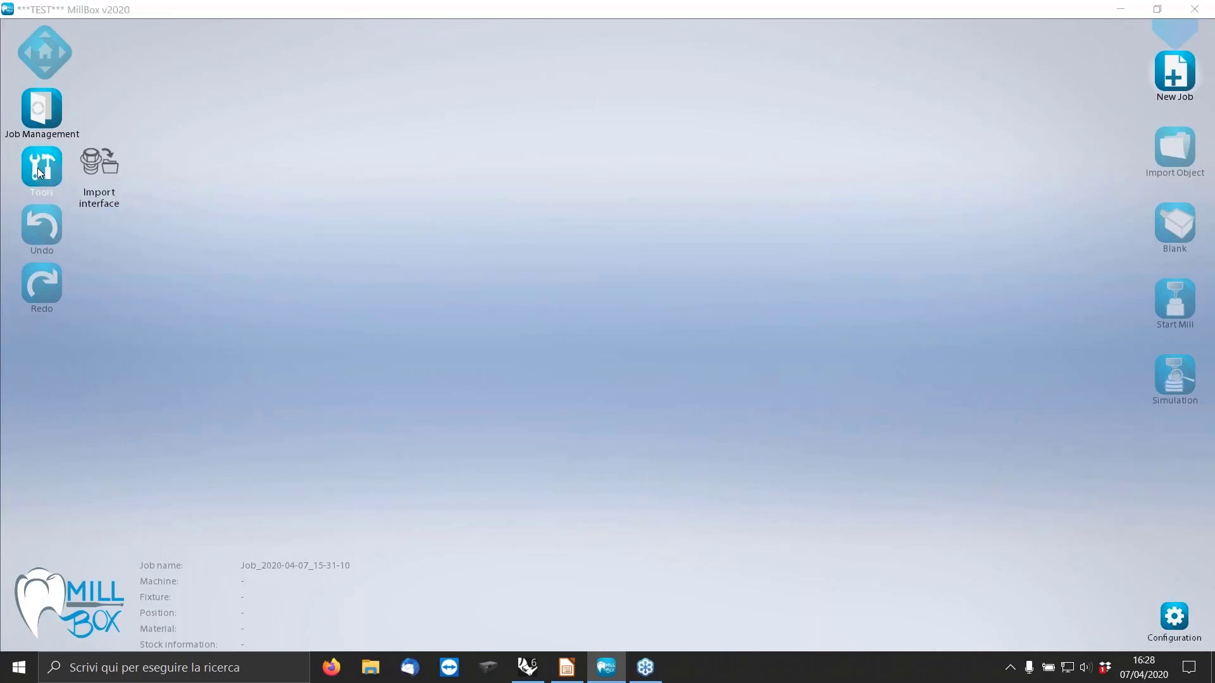
{"action": "left_click", "coordinate": [101, 202]}
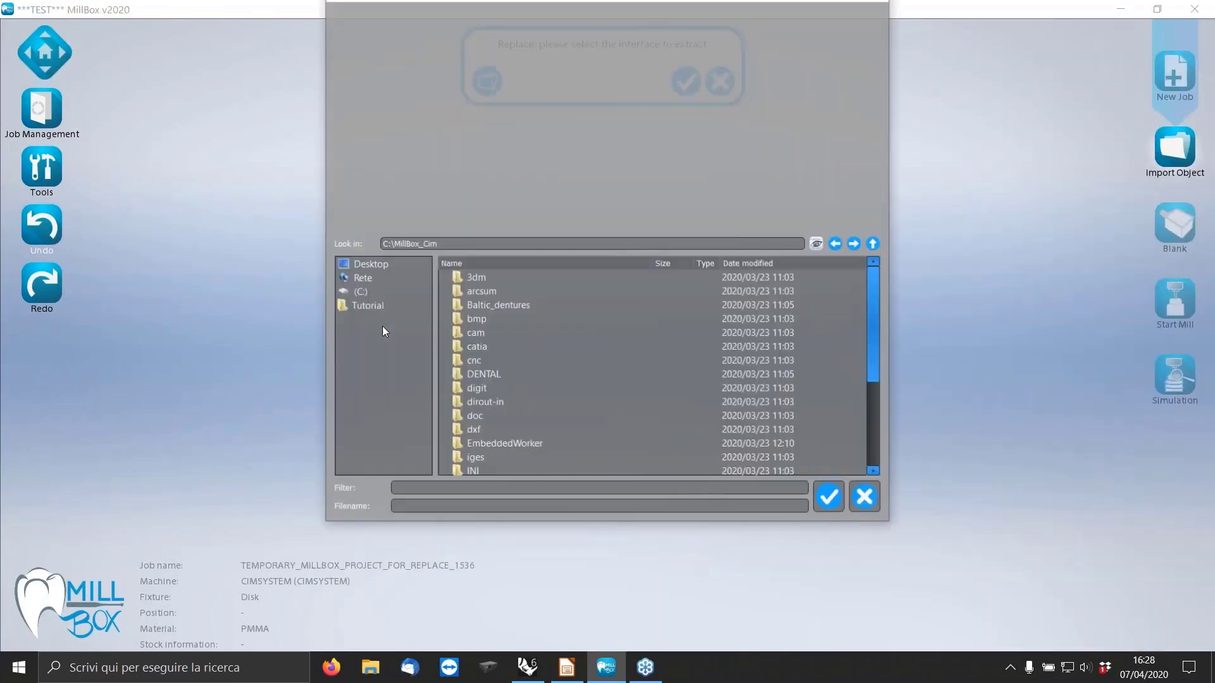
Choose "RErplace 5.0.mbi" from the IMPLANT EDITOR folder as the interface to extract.
{"action": "left_click", "coordinate": [360, 380]}
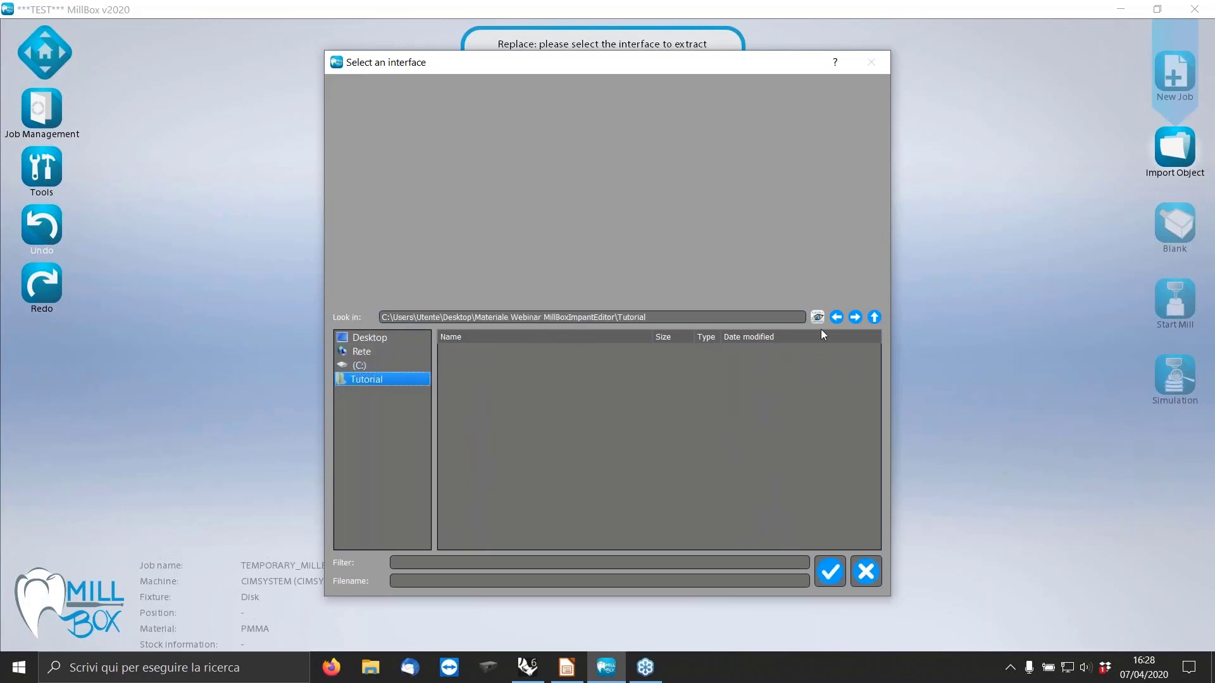
{"action": "double_click", "coordinate": [511, 348]}
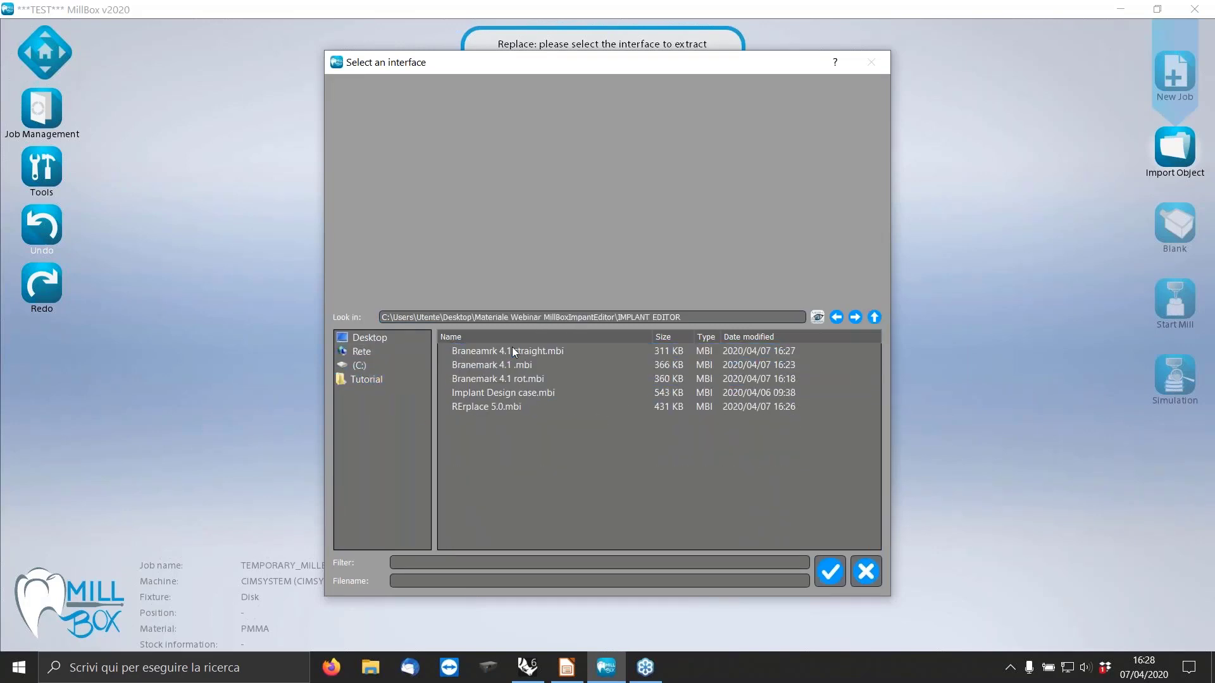
{"action": "left_click", "coordinate": [511, 408]}
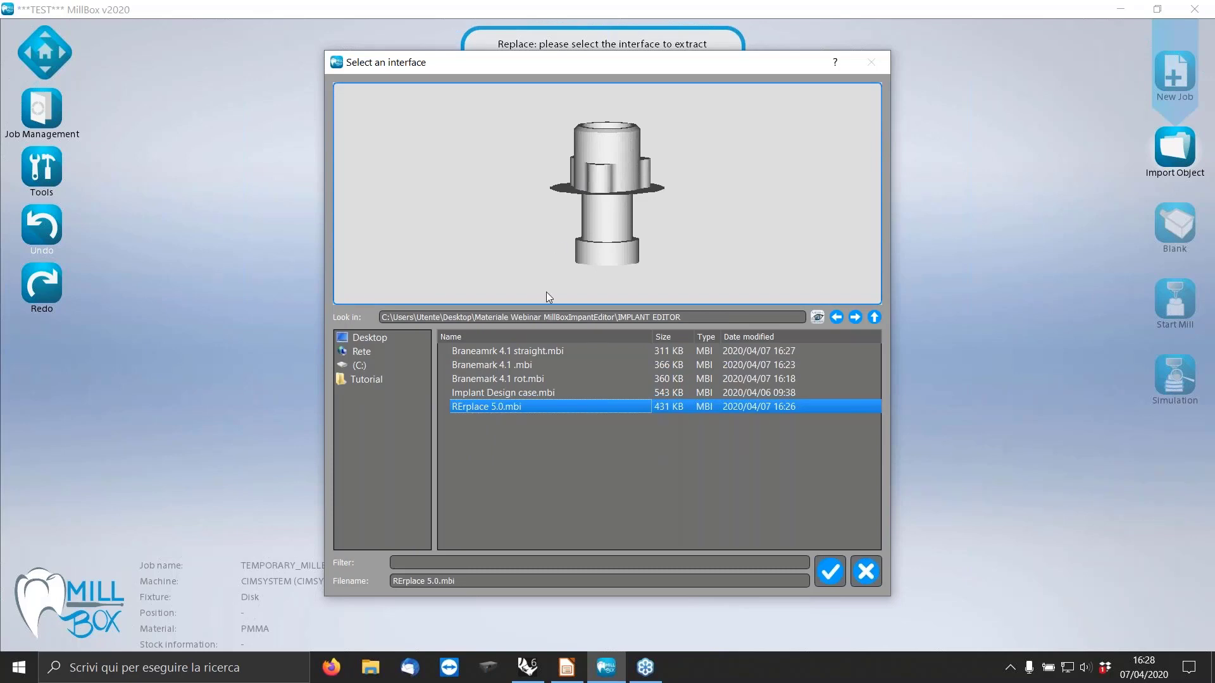
{"action": "left_click", "coordinate": [831, 569]}
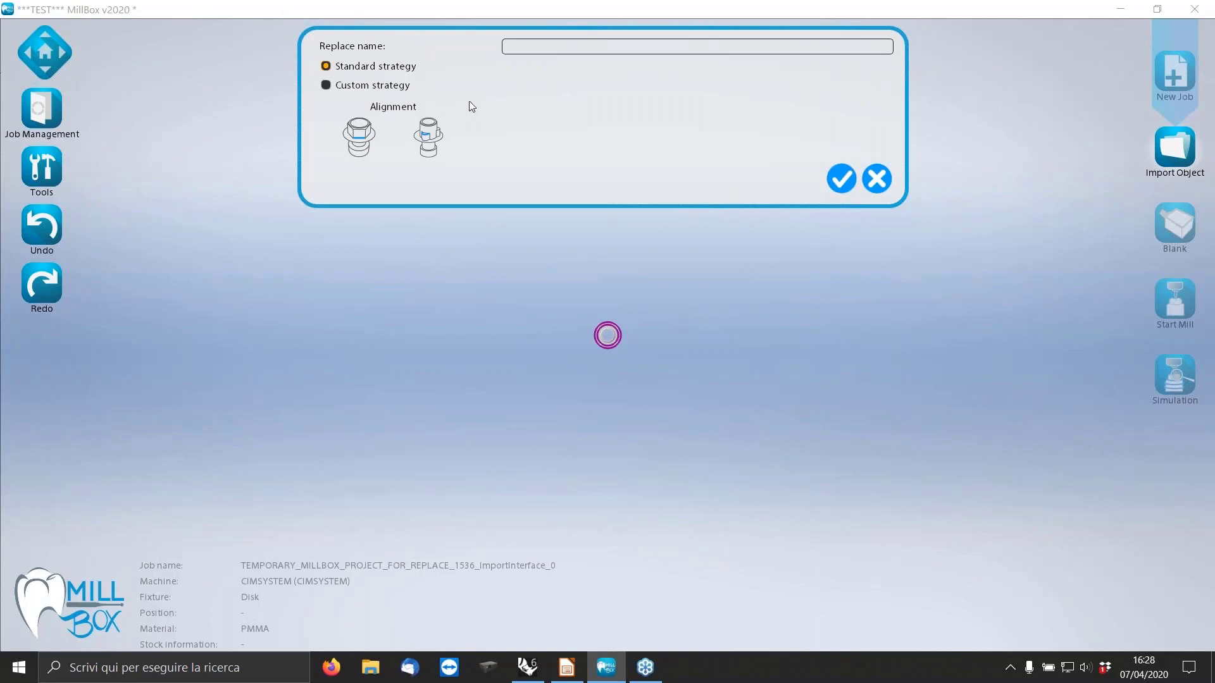
Name the replace "Test REp 5.0" and choose the Custom strategy option.
{"action": "left_click", "coordinate": [535, 47]}
{"action": "type", "text": "Test REP"}
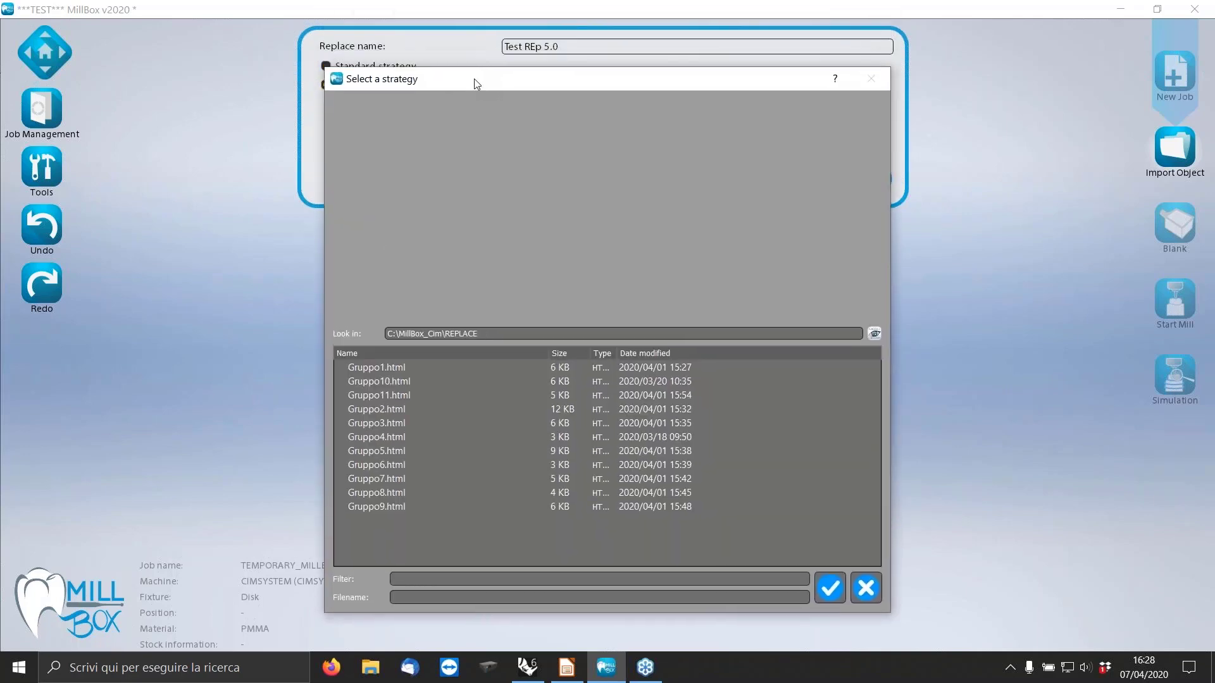
Review the compatible connections and preview images of the Gruppo1, Gruppo2, Gruppo4 and Gruppo5 strategies to find a match for the interface.
{"action": "left_click_drag", "start_coordinate": [477, 84], "coordinate": [453, 120]}
{"action": "left_click", "coordinate": [456, 451]}
{"action": "left_click", "coordinate": [391, 408]}
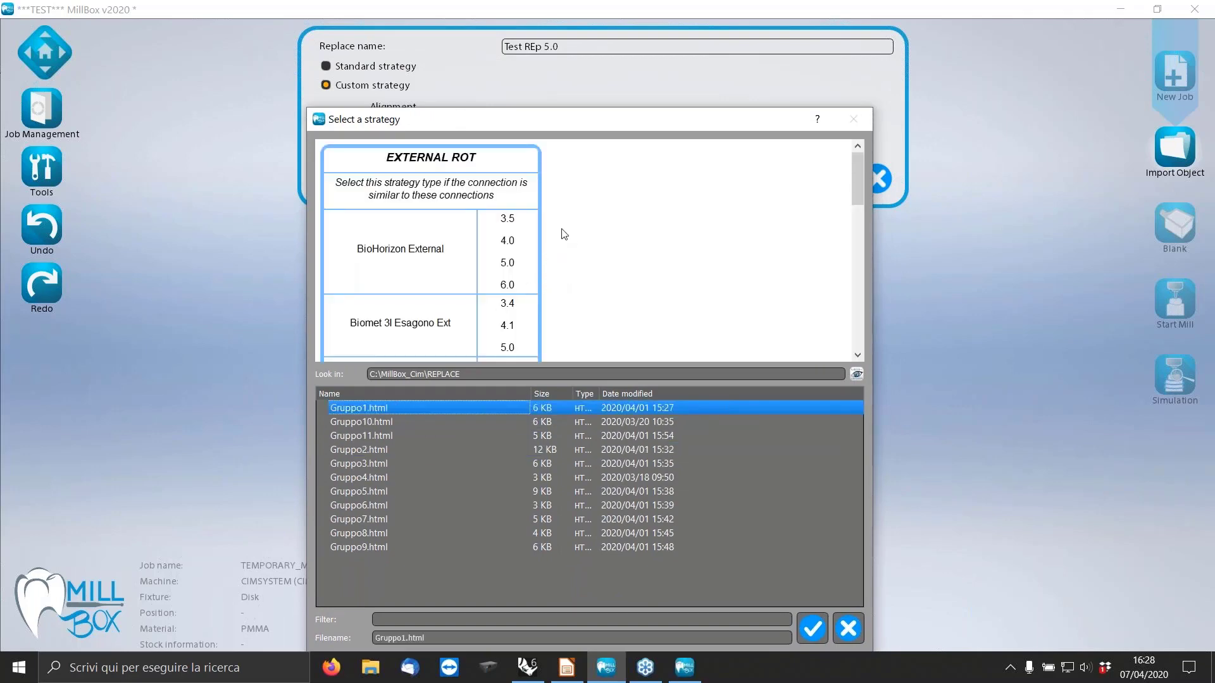
{"action": "scroll", "coordinate": [565, 237], "scroll_direction": "down", "scroll_amount": 5}
{"action": "scroll", "coordinate": [564, 245], "scroll_direction": "up", "scroll_amount": 5}
{"action": "left_click", "coordinate": [372, 437]}
{"action": "left_click", "coordinate": [378, 450]}
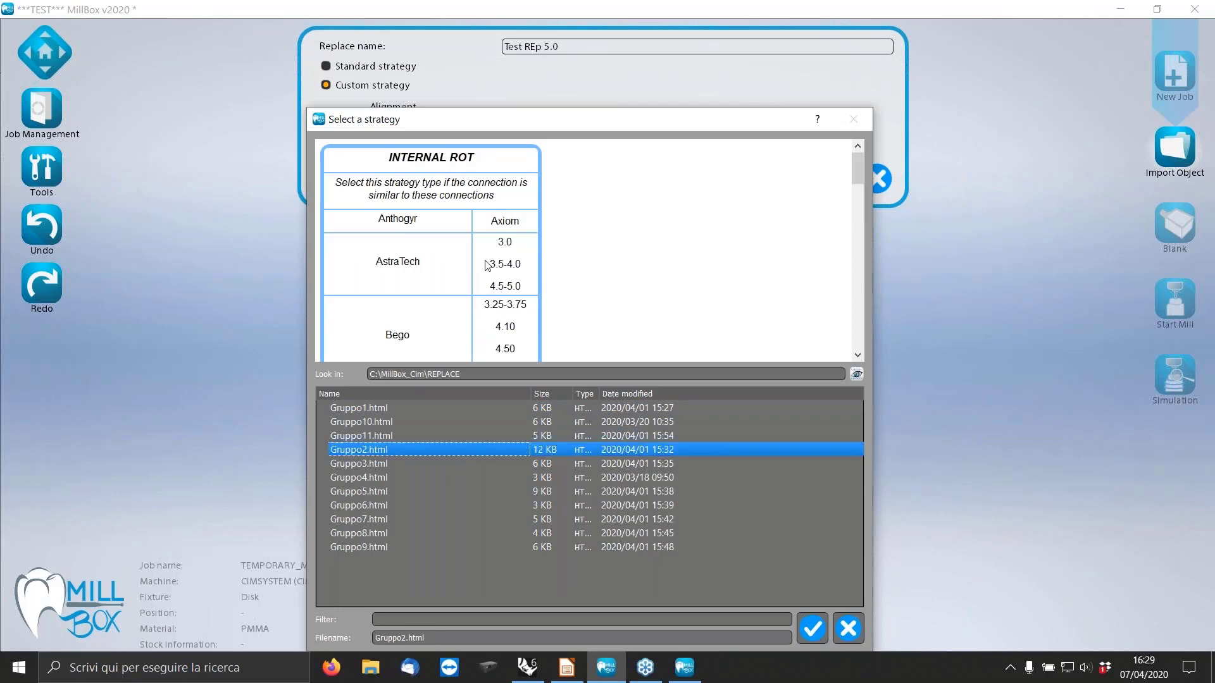
{"action": "scroll", "coordinate": [482, 209], "scroll_direction": "down", "scroll_amount": 1}
{"action": "scroll", "coordinate": [483, 208], "scroll_direction": "down", "scroll_amount": 15}
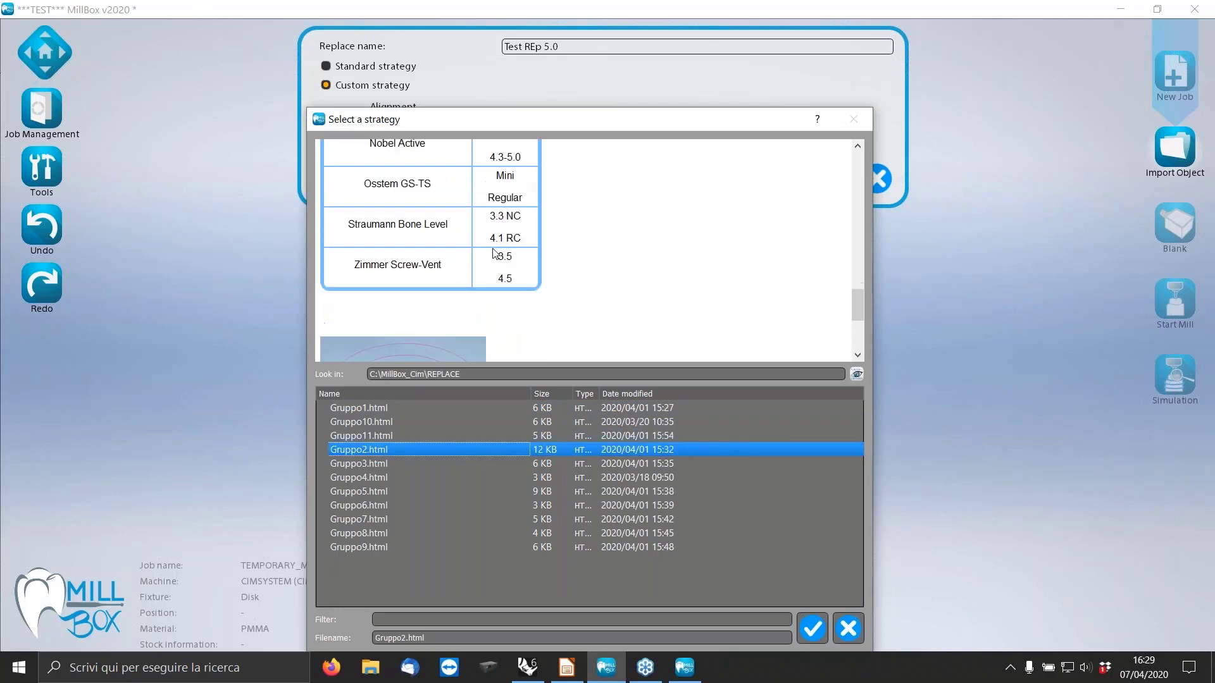
{"action": "scroll", "coordinate": [492, 248], "scroll_direction": "down", "scroll_amount": 1}
{"action": "left_click", "coordinate": [379, 478]}
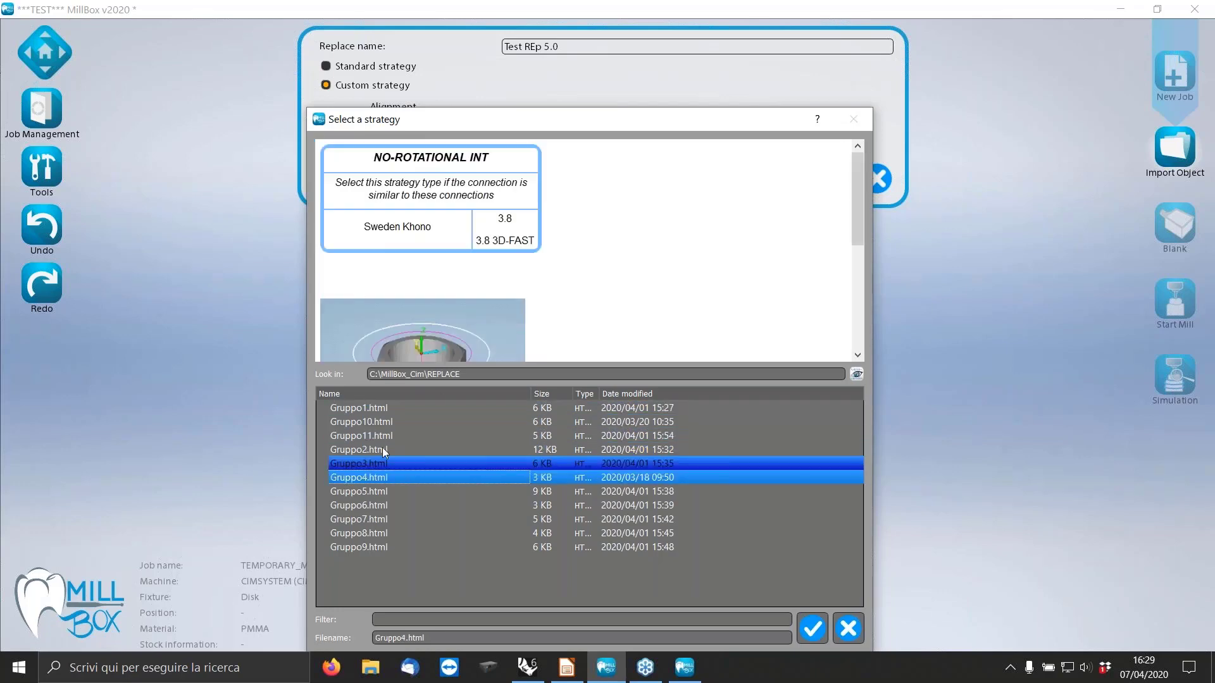
{"action": "scroll", "coordinate": [511, 195], "scroll_direction": "down", "scroll_amount": 1}
{"action": "scroll", "coordinate": [518, 207], "scroll_direction": "down", "scroll_amount": 3}
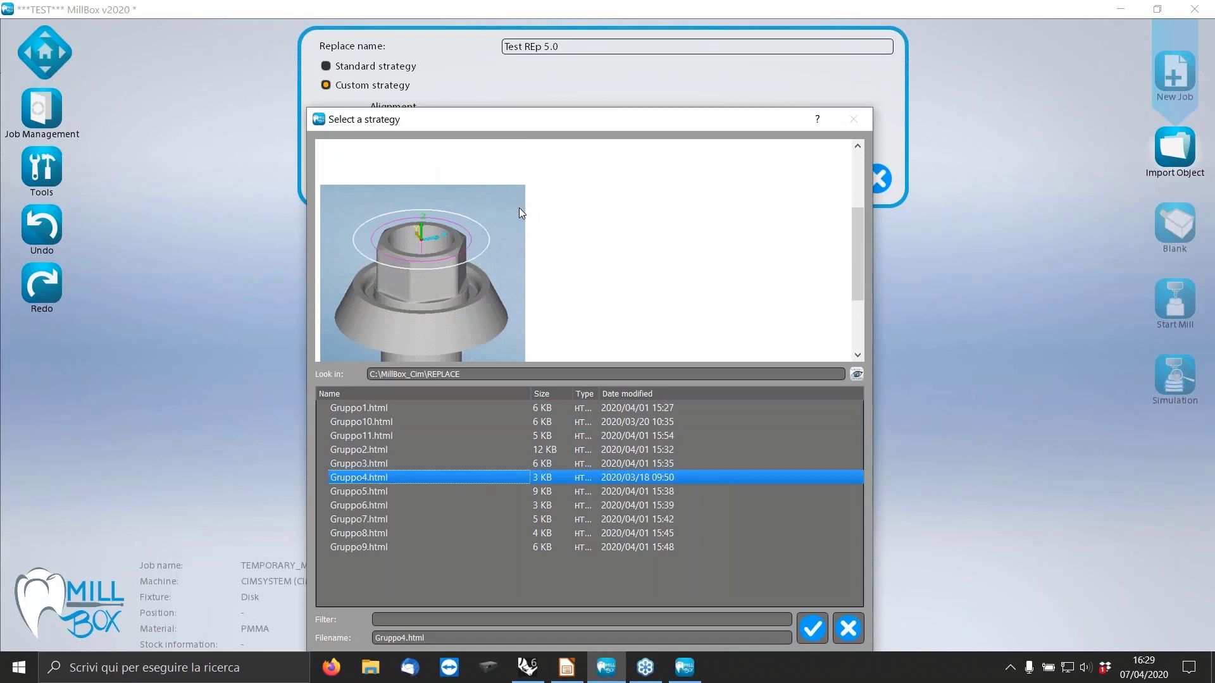
{"action": "left_click", "coordinate": [386, 493]}
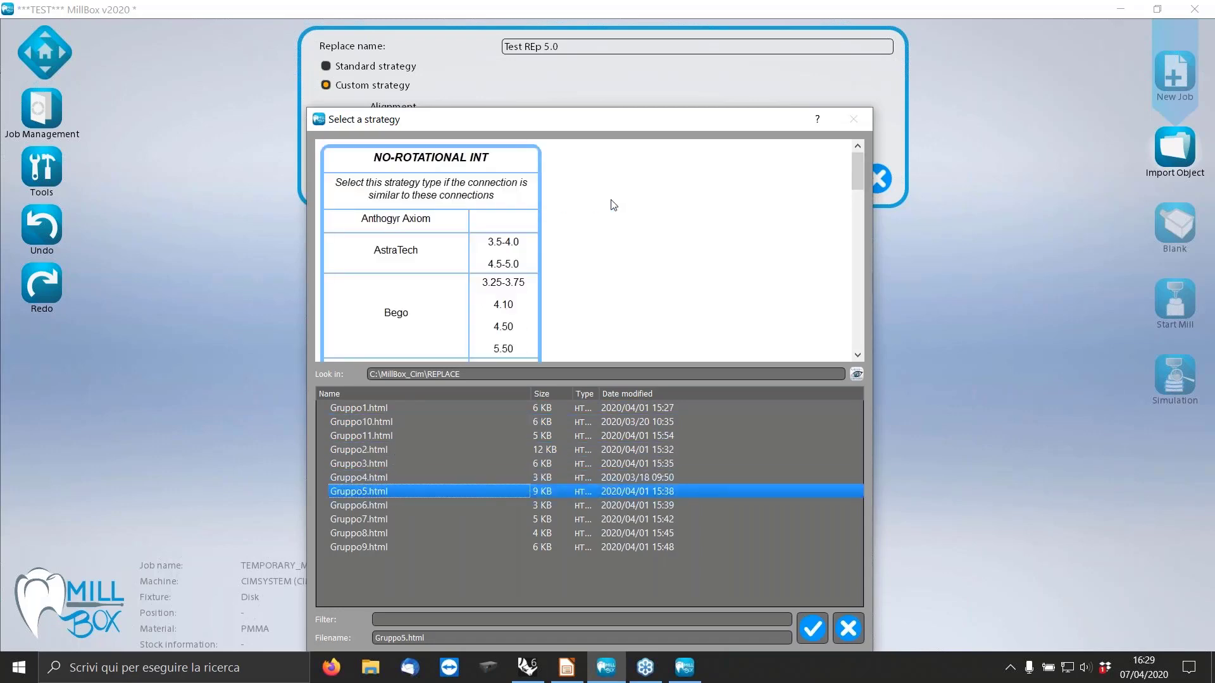
{"action": "scroll", "coordinate": [613, 204], "scroll_direction": "down", "scroll_amount": 3}
{"action": "scroll", "coordinate": [613, 205], "scroll_direction": "down", "scroll_amount": 12}
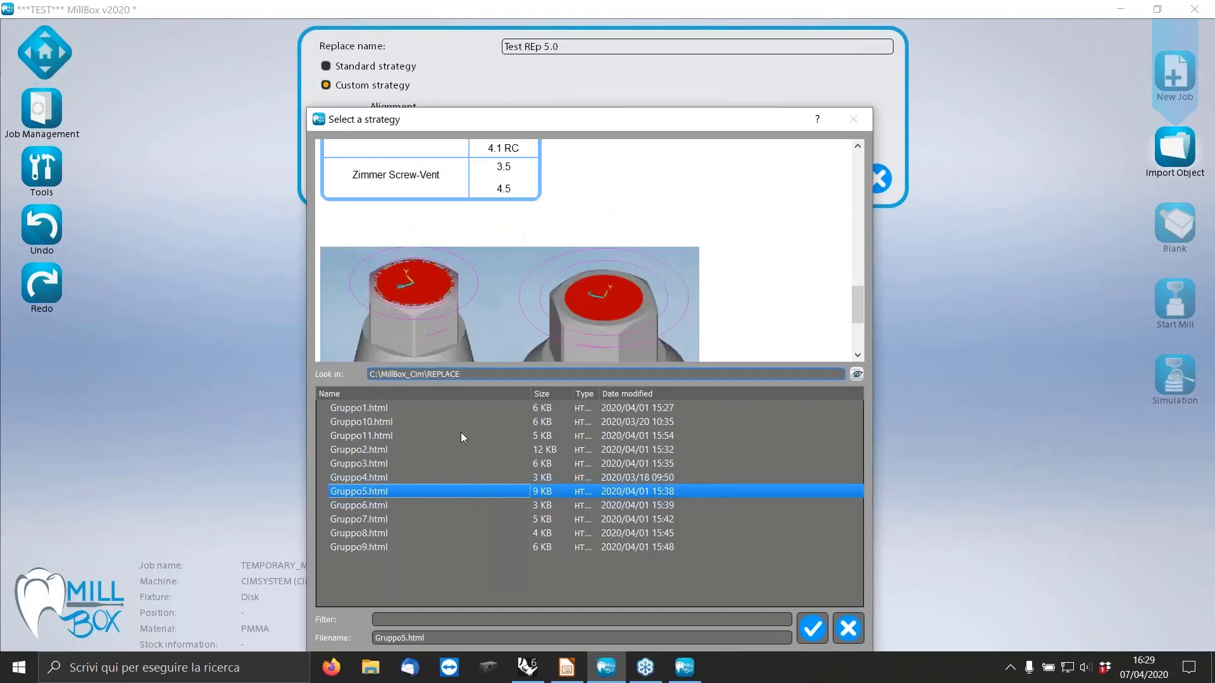
Check the Nobel Replace connections and preview image of Gruppo6.html and apply it as the custom strategy.
{"action": "left_click", "coordinate": [378, 506]}
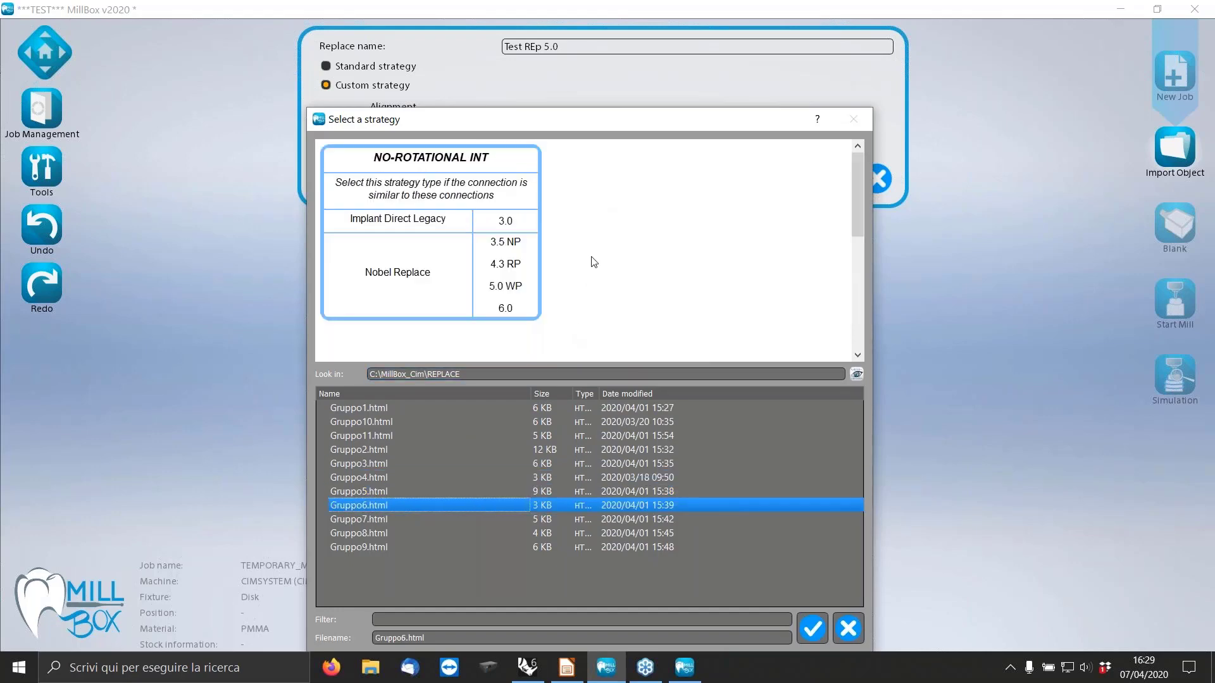
{"action": "scroll", "coordinate": [597, 251], "scroll_direction": "down", "scroll_amount": 5}
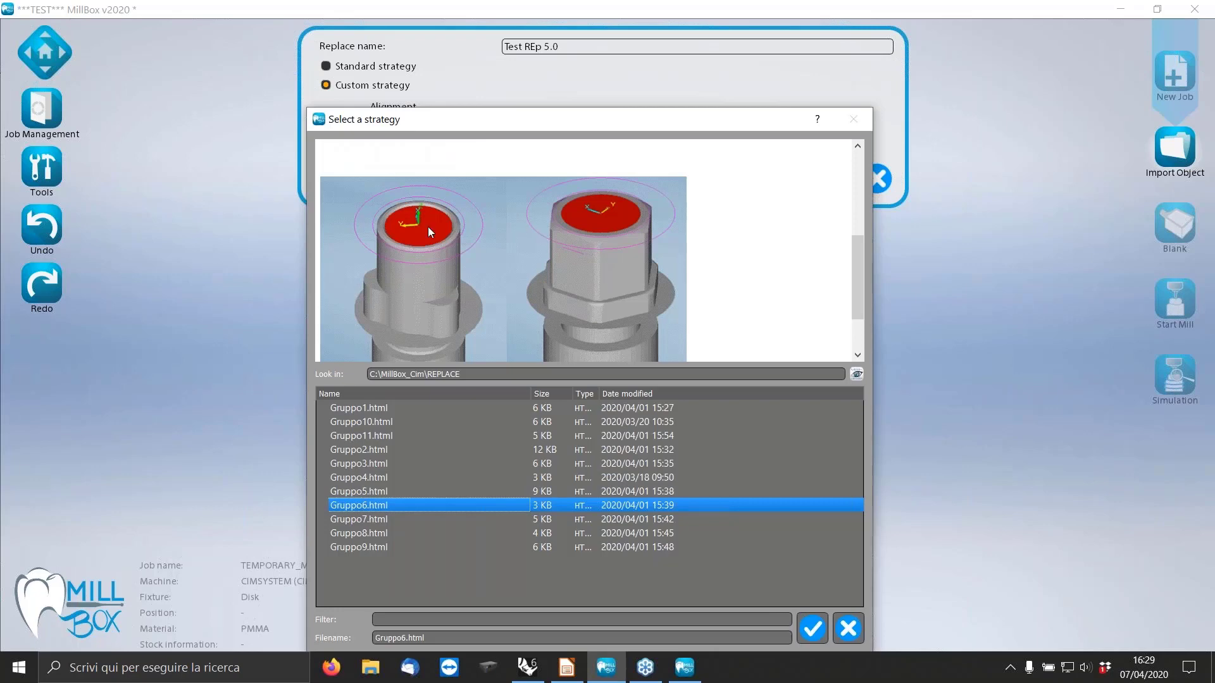
{"action": "scroll", "coordinate": [729, 292], "scroll_direction": "up", "scroll_amount": 5}
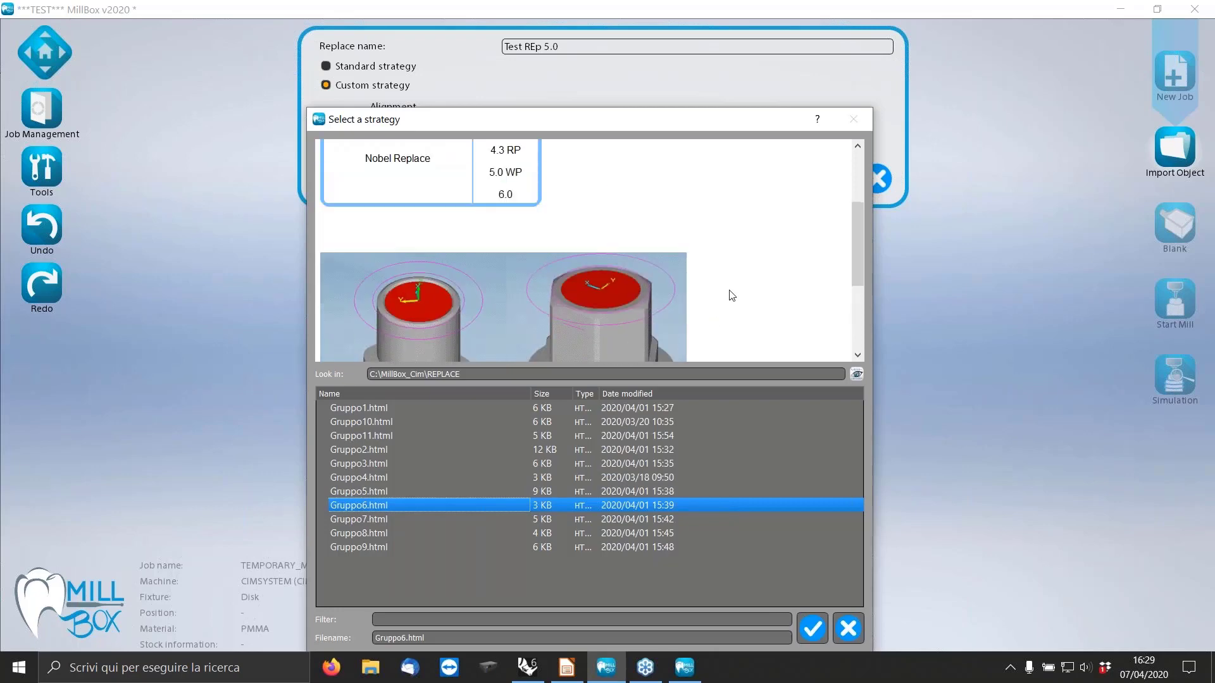
{"action": "left_click", "coordinate": [813, 629]}
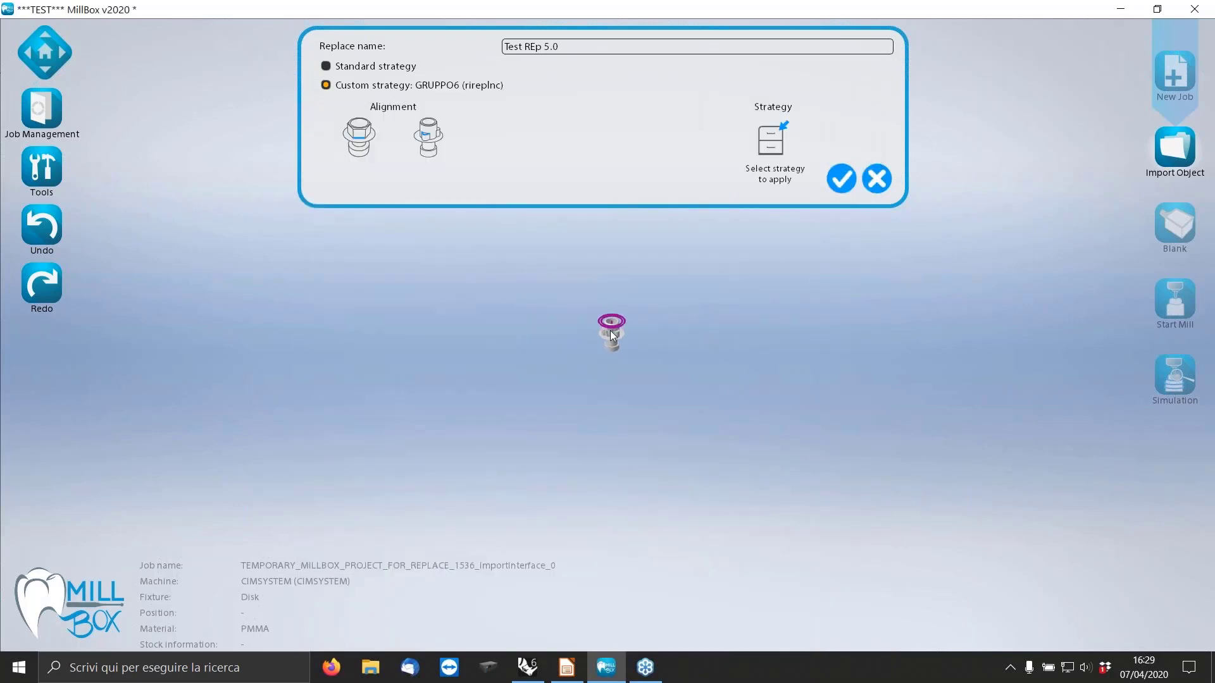
Align the trilobal interface by picking the flat upper face of one lobe, and accept replace code 208.
{"action": "scroll", "coordinate": [625, 332], "scroll_direction": "up", "scroll_amount": 5}
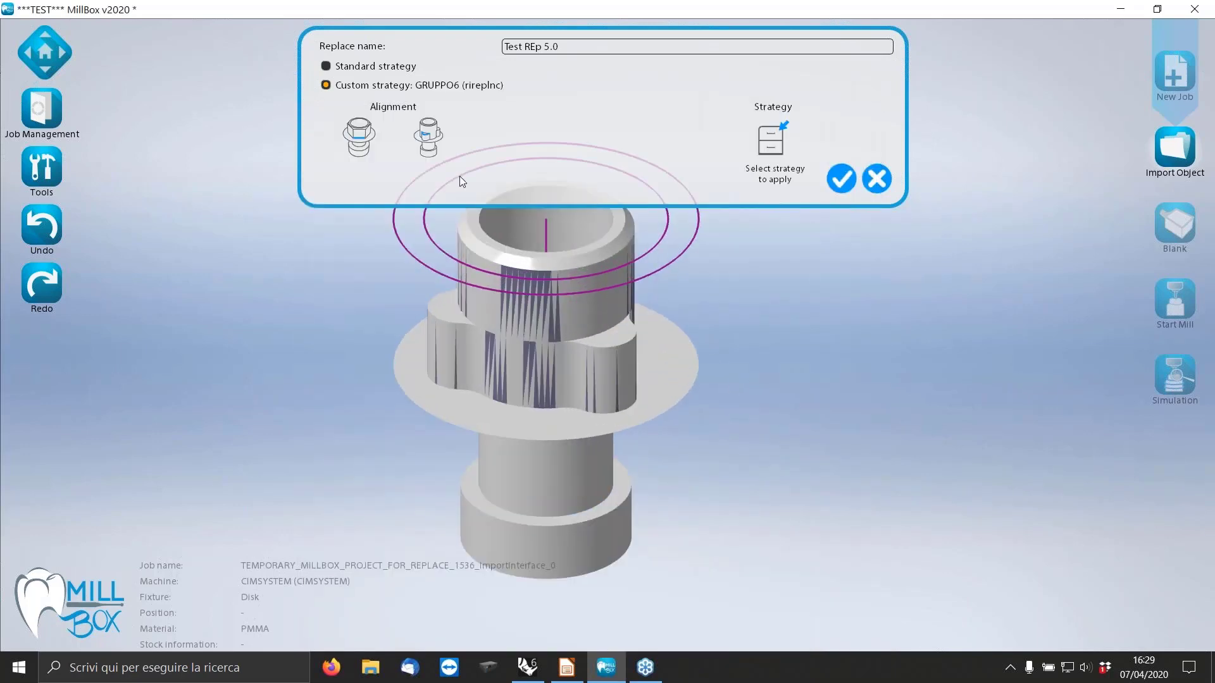
{"action": "left_click", "coordinate": [358, 145]}
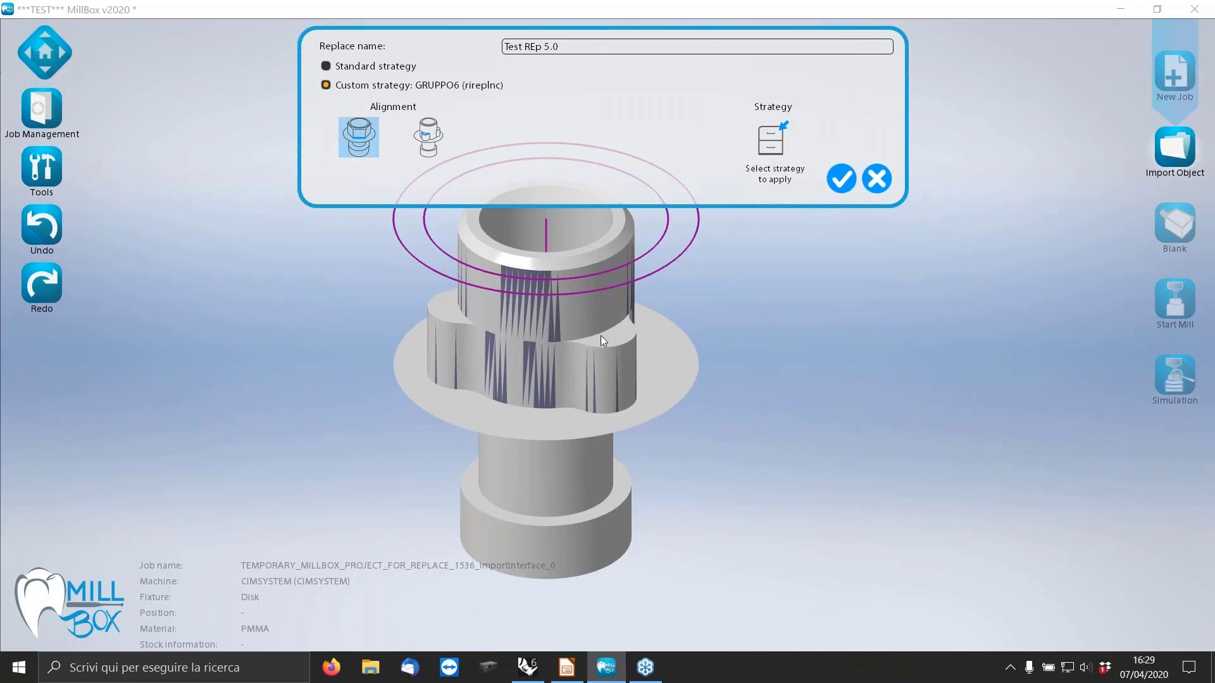
{"action": "scroll", "coordinate": [601, 335], "scroll_direction": "up", "scroll_amount": 2}
{"action": "left_click", "coordinate": [613, 325]}
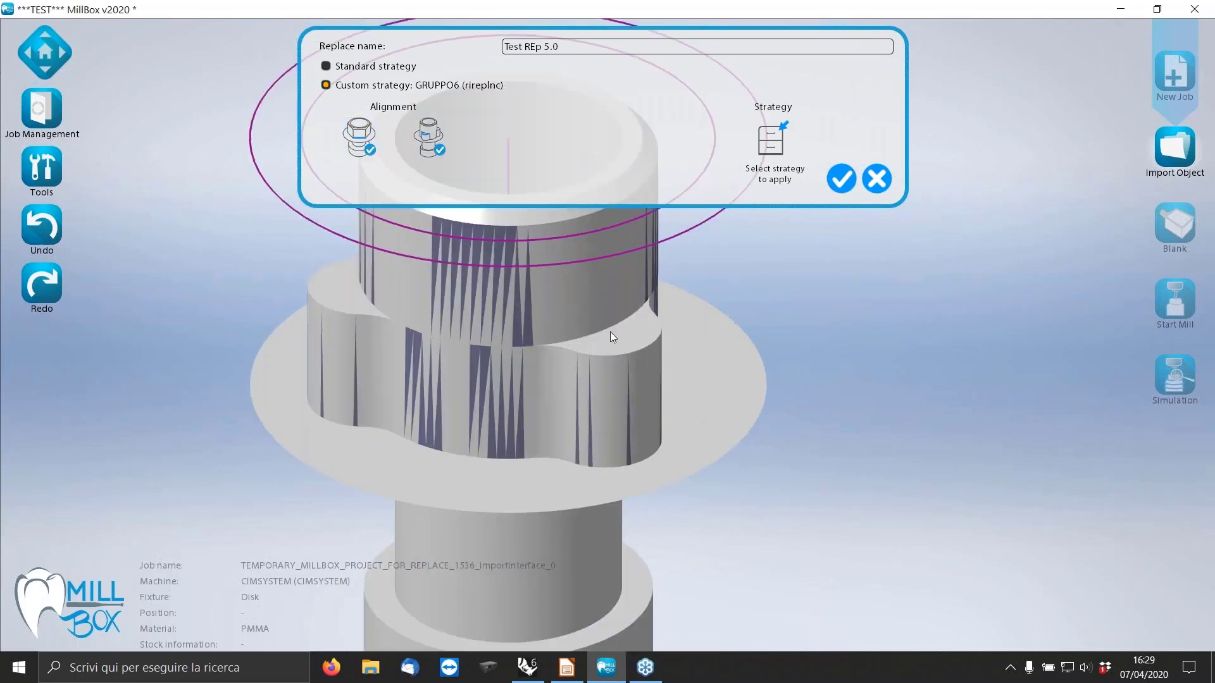
{"action": "left_click", "coordinate": [842, 179]}
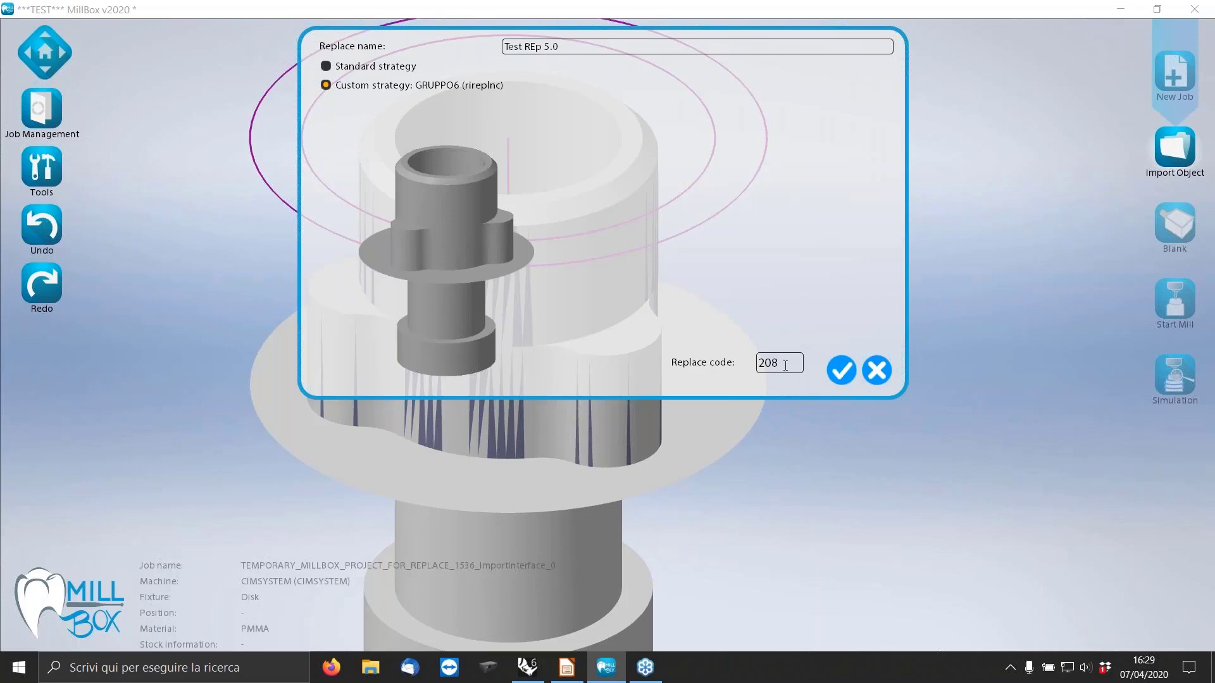
{"action": "left_click", "coordinate": [841, 372]}
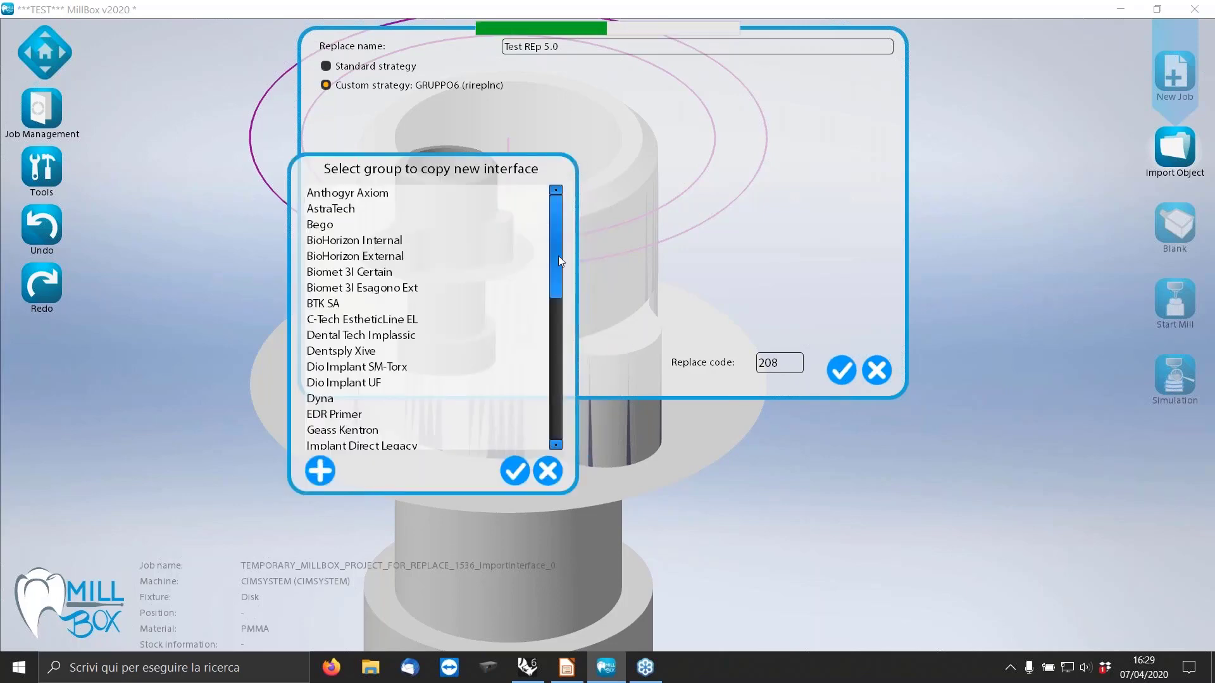
Look through the destination groups, select Nobel Replace, and start adding a new group for the interface.
{"action": "left_click_drag", "start_coordinate": [558, 261], "coordinate": [575, 335]}
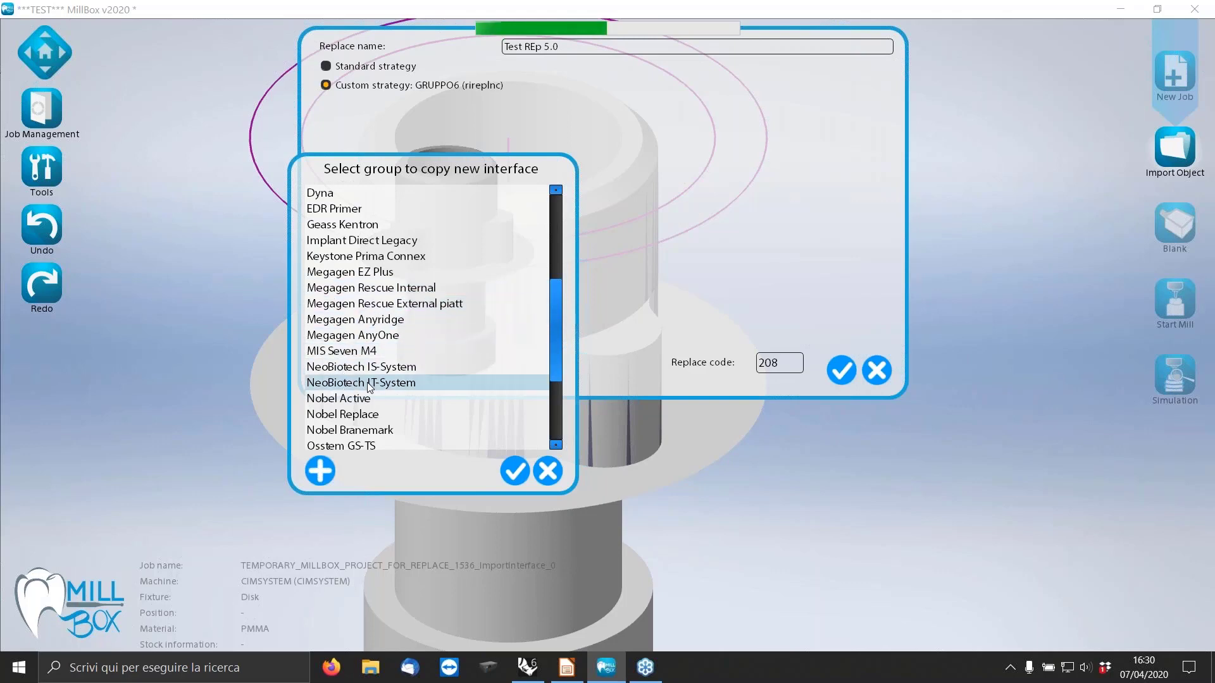
{"action": "left_click", "coordinate": [331, 414]}
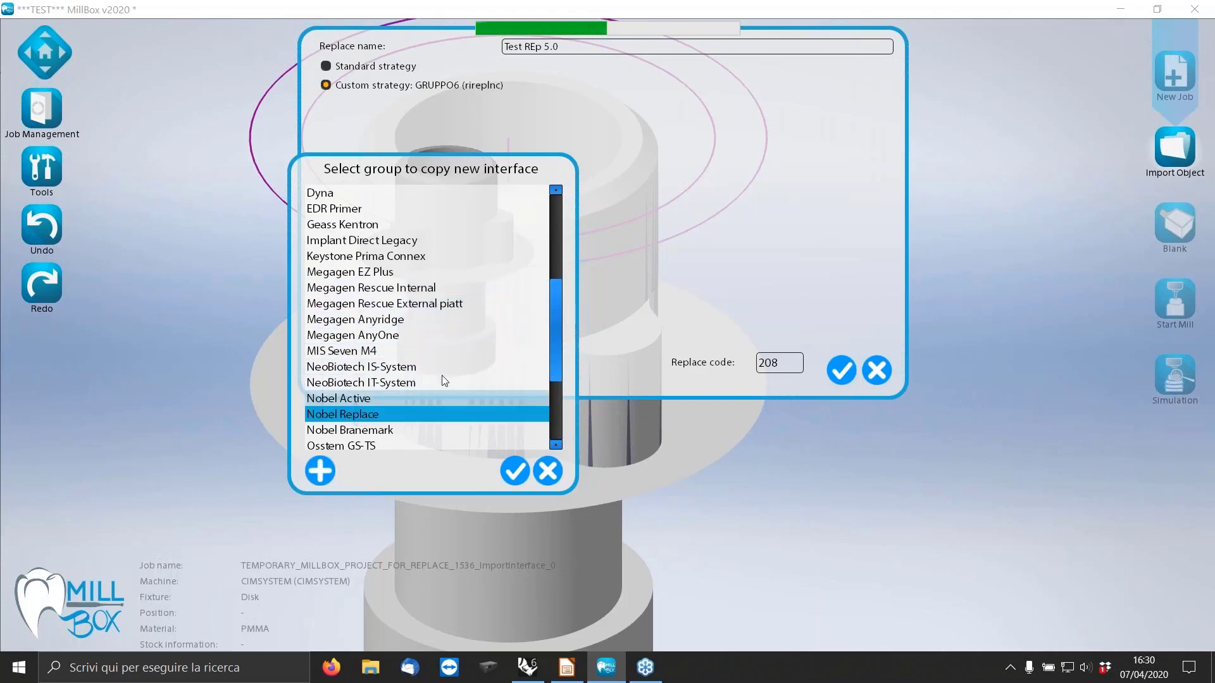
{"action": "left_click_drag", "start_coordinate": [557, 327], "coordinate": [544, 401]}
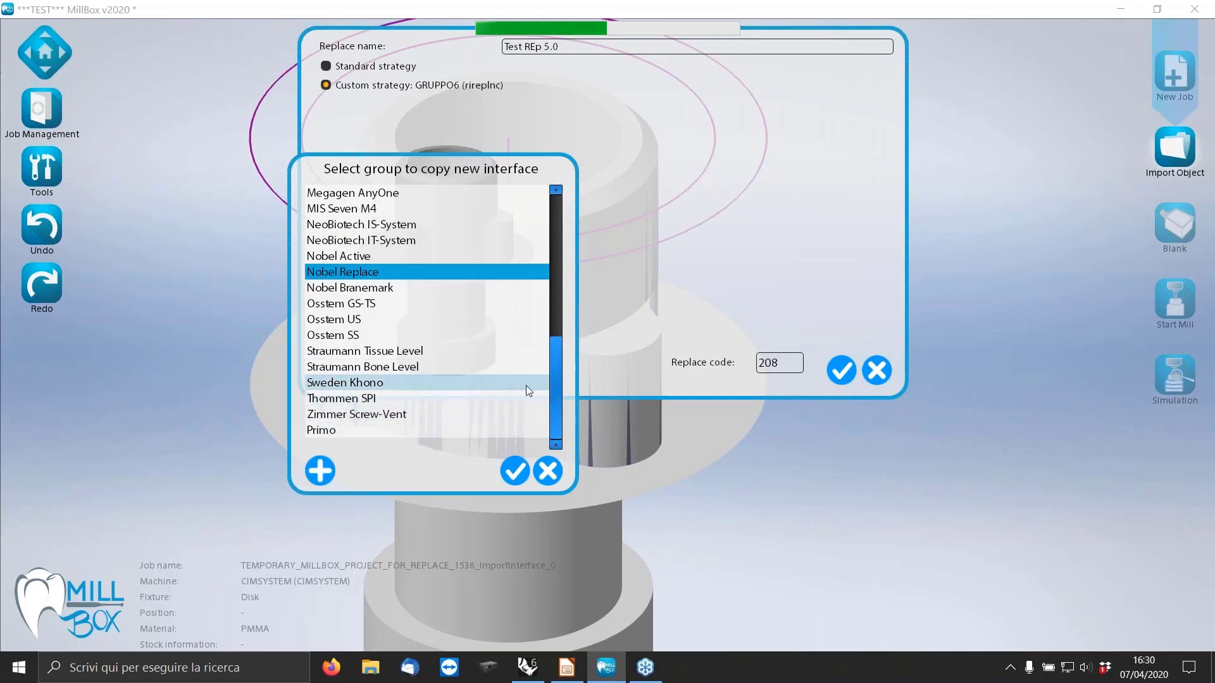
{"action": "left_click", "coordinate": [326, 471]}
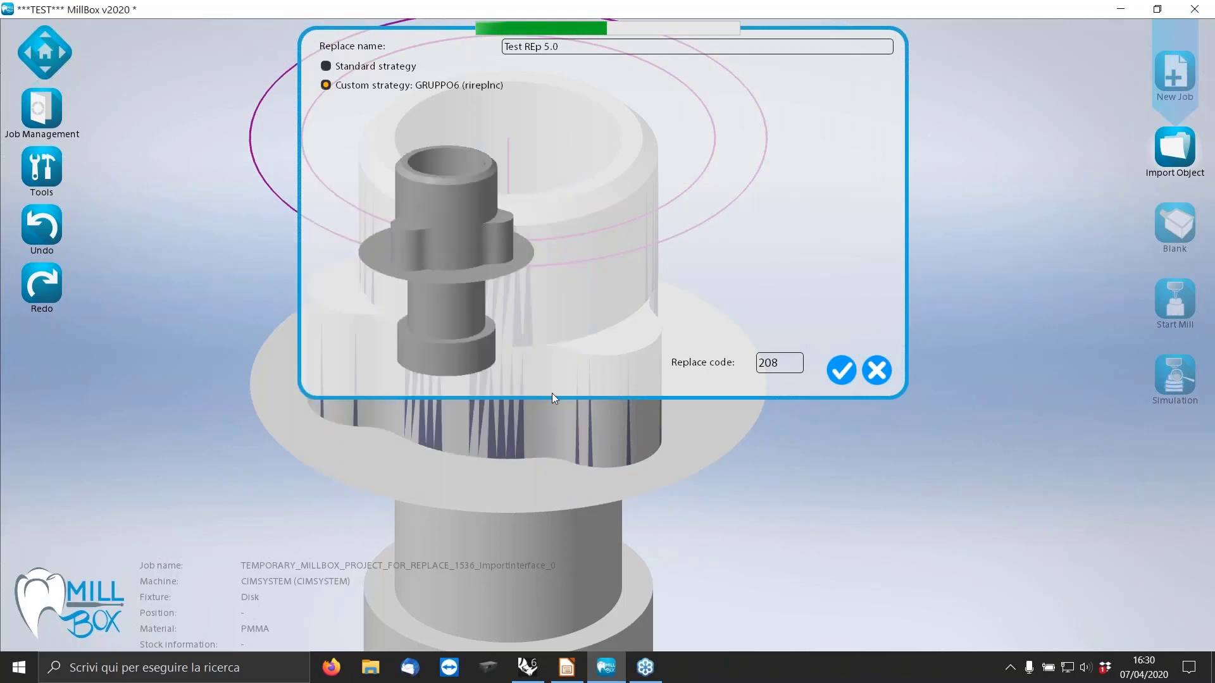
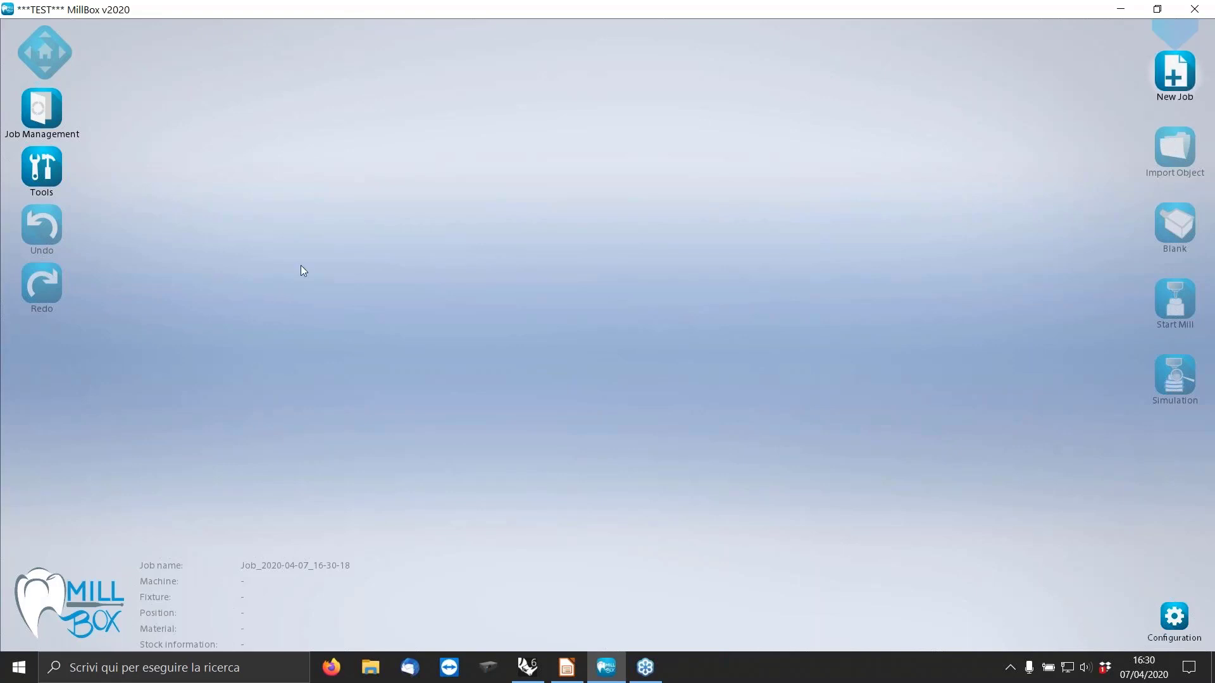
Open the saved job Example_01.MBP from the Tutorial folder.
{"action": "left_click", "coordinate": [41, 109]}
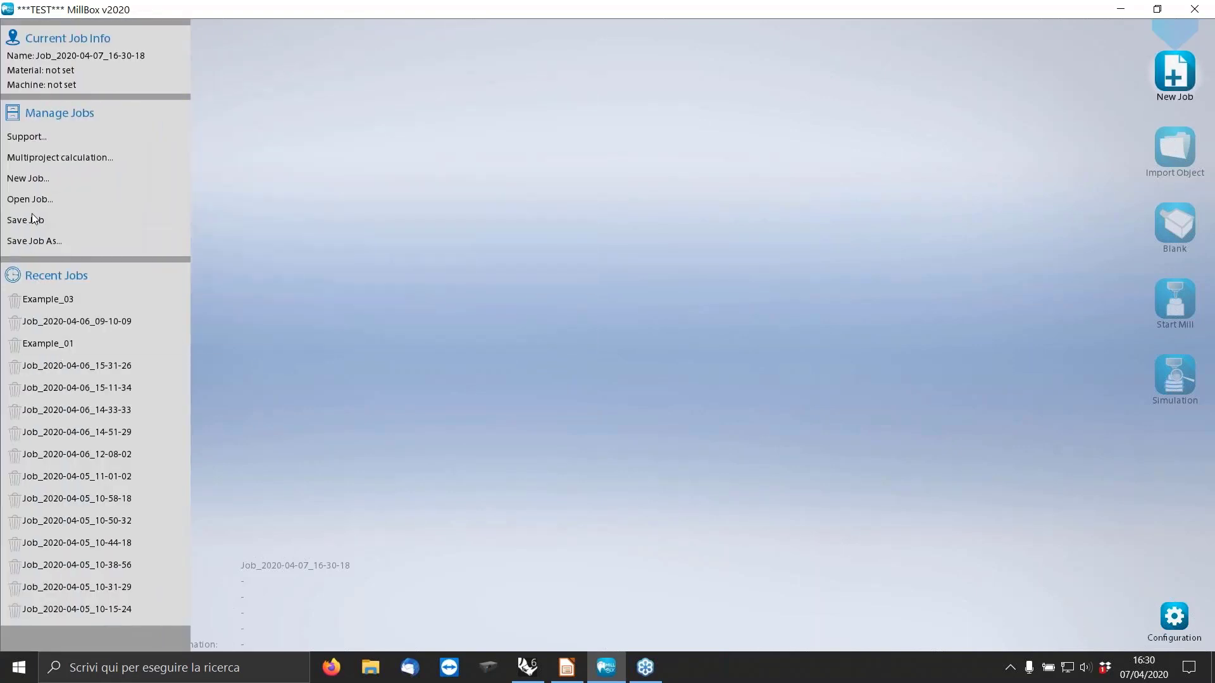
{"action": "left_click", "coordinate": [28, 200]}
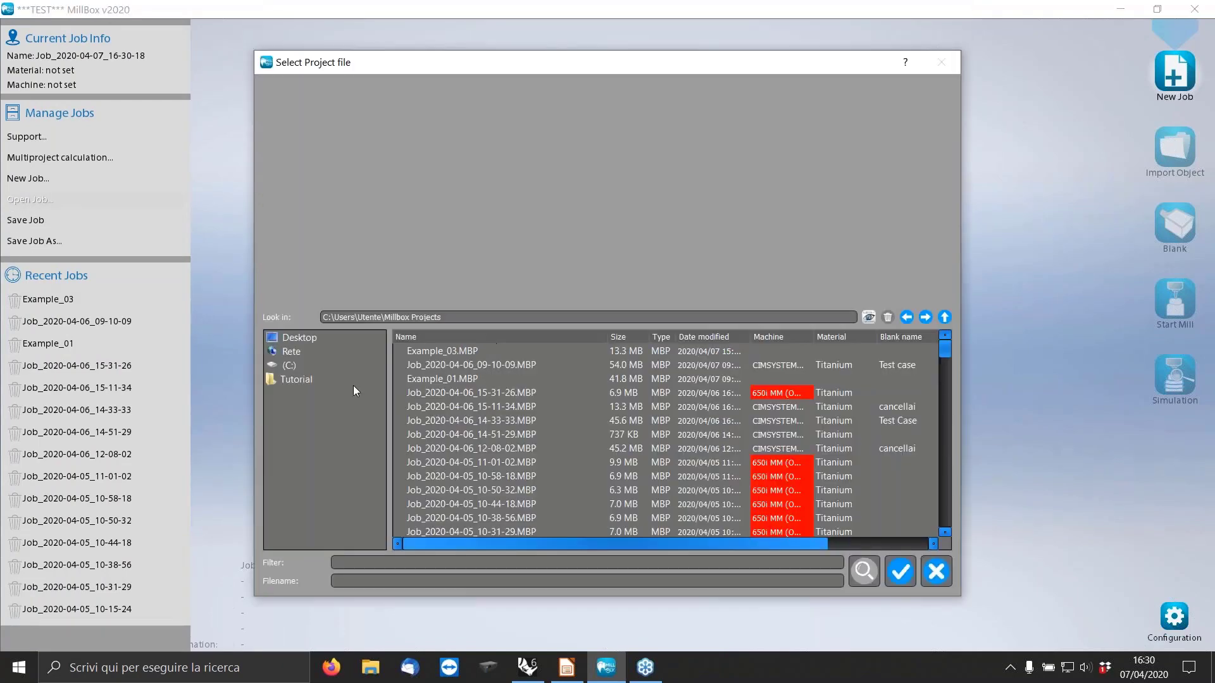
{"action": "left_click", "coordinate": [289, 367]}
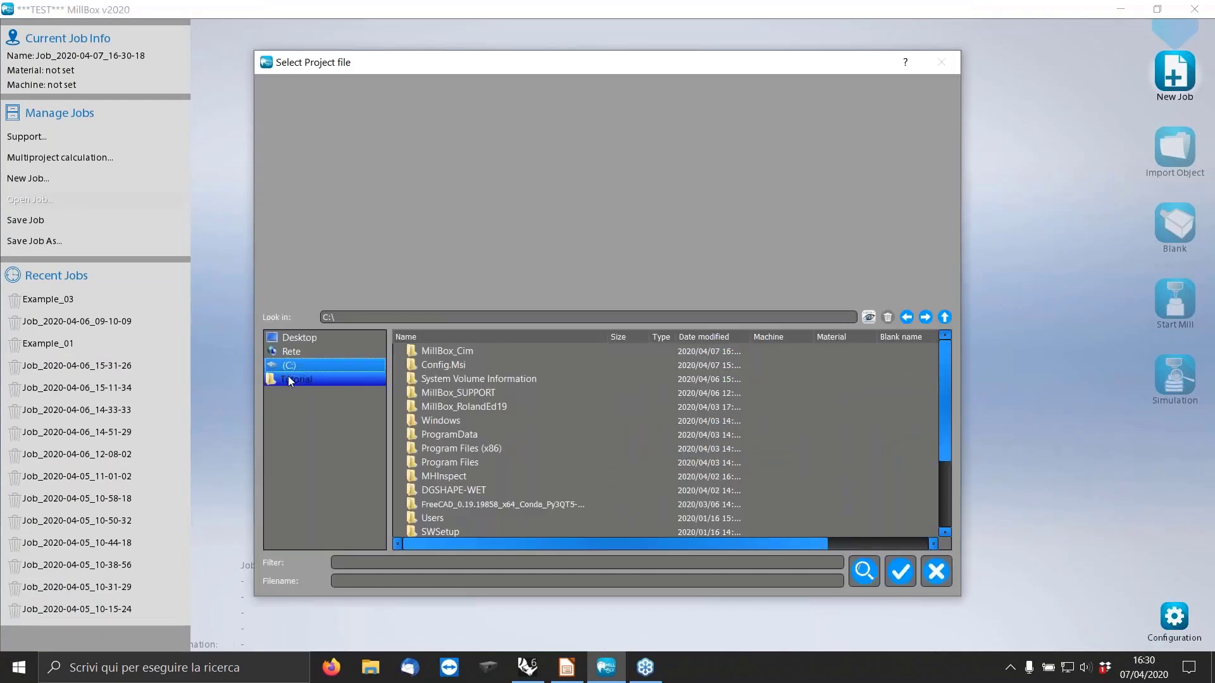
{"action": "left_click", "coordinate": [296, 379]}
{"action": "left_click", "coordinate": [462, 350]}
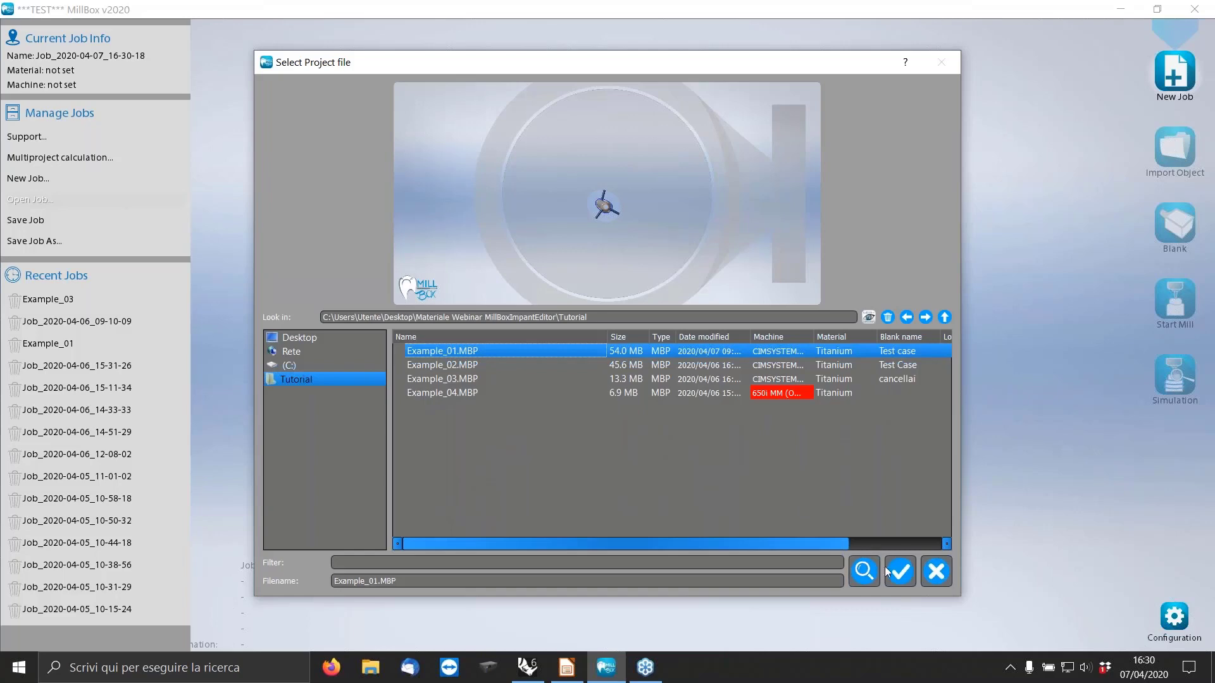
{"action": "left_click", "coordinate": [899, 574]}
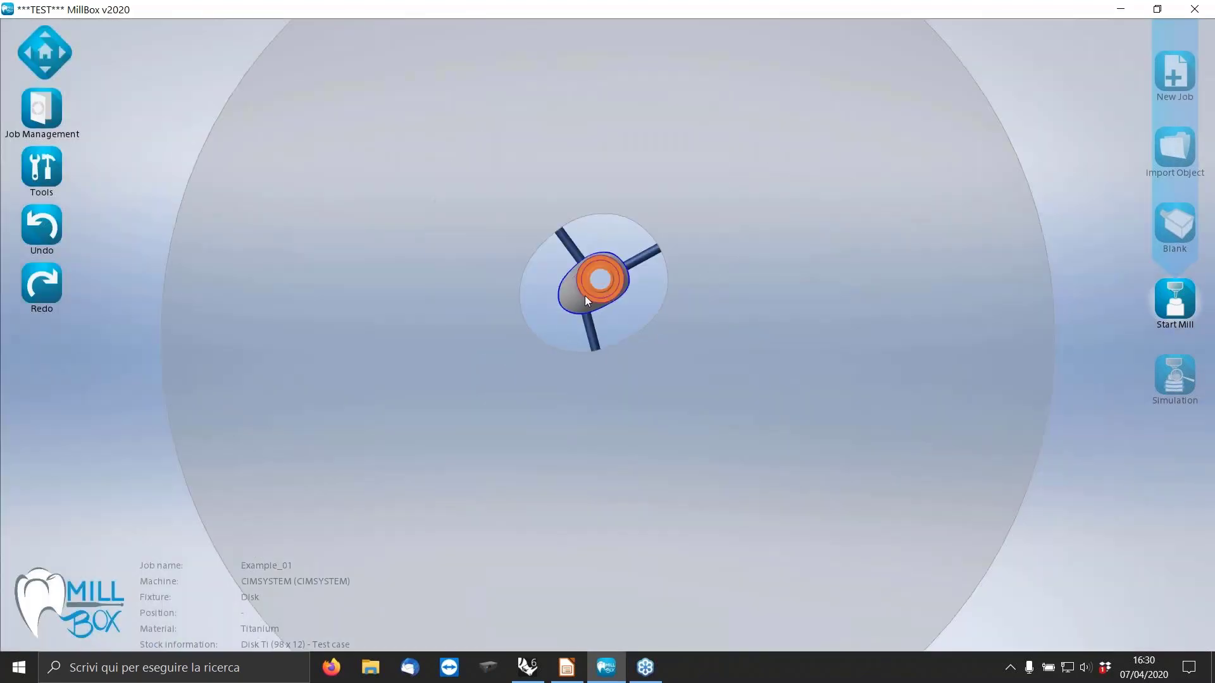
Examine the orange trilobal connection on the abutment from several angles.
{"action": "scroll", "coordinate": [613, 314], "scroll_direction": "up", "scroll_amount": 6}
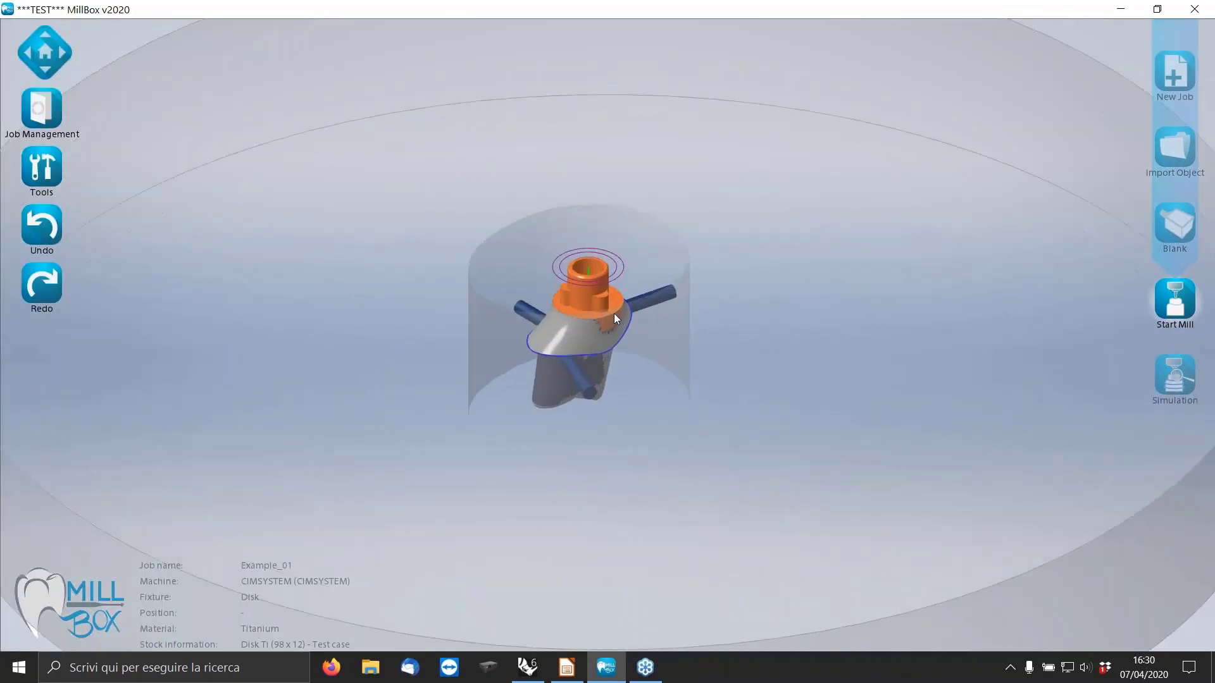
{"action": "mouse_move", "coordinate": [576, 317]}
{"action": "middle_mouse_down"}
{"action": "mouse_move", "coordinate": [569, 302]}
{"action": "mouse_move", "coordinate": [684, 329]}
{"action": "mouse_move", "coordinate": [584, 318]}
{"action": "middle_mouse_up"}
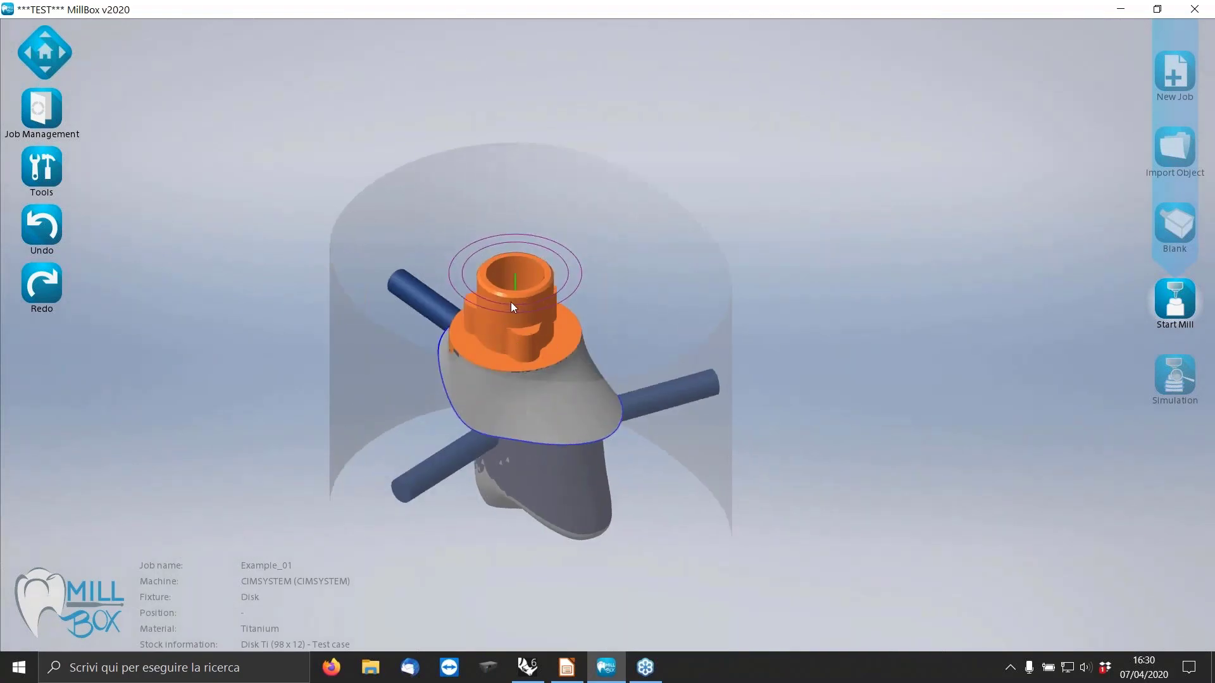
{"action": "scroll", "coordinate": [502, 313], "scroll_direction": "up", "scroll_amount": 2}
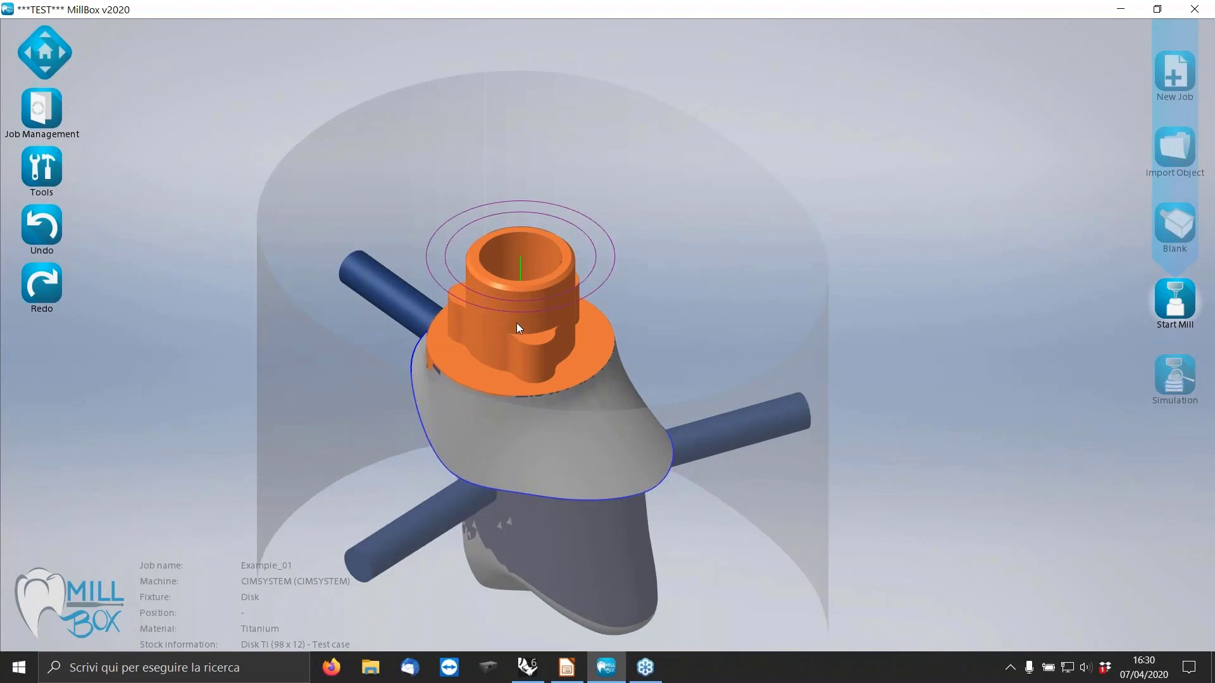
{"action": "scroll", "coordinate": [516, 323], "scroll_direction": "down", "scroll_amount": 2}
{"action": "middle_click_drag", "start_coordinate": [526, 335], "coordinate": [659, 420]}
{"action": "scroll", "coordinate": [660, 420], "scroll_direction": "down", "scroll_amount": 3}
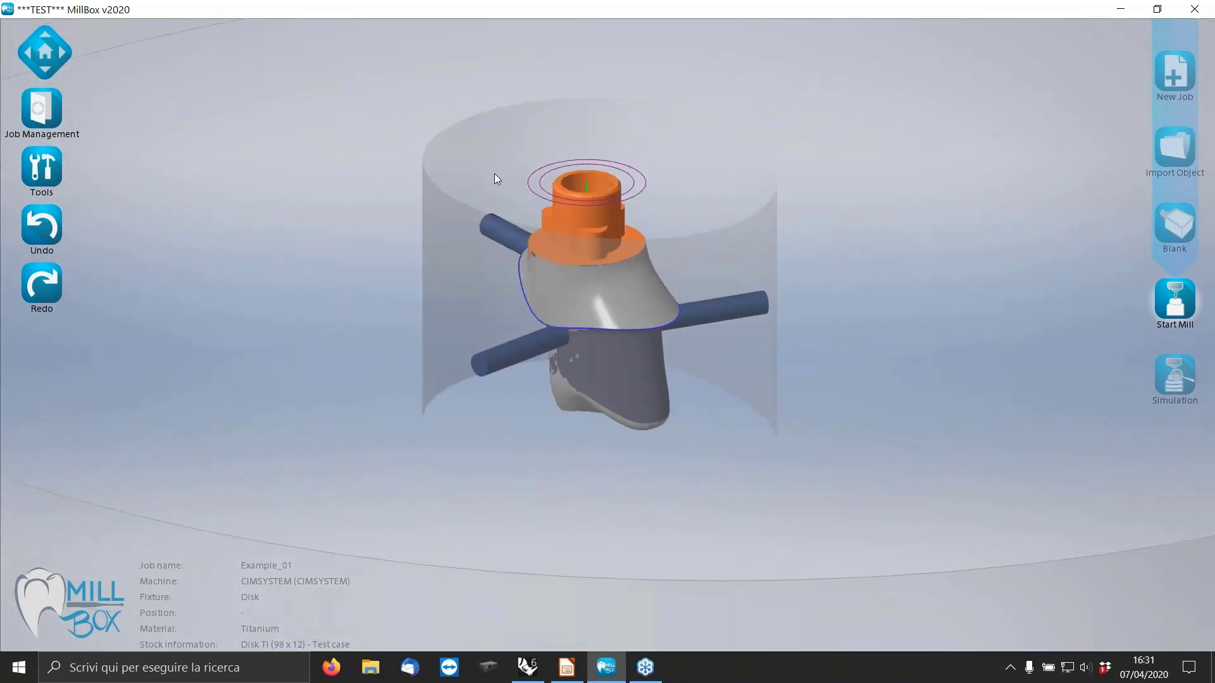
{"action": "scroll", "coordinate": [495, 173], "scroll_direction": "up", "scroll_amount": 4}
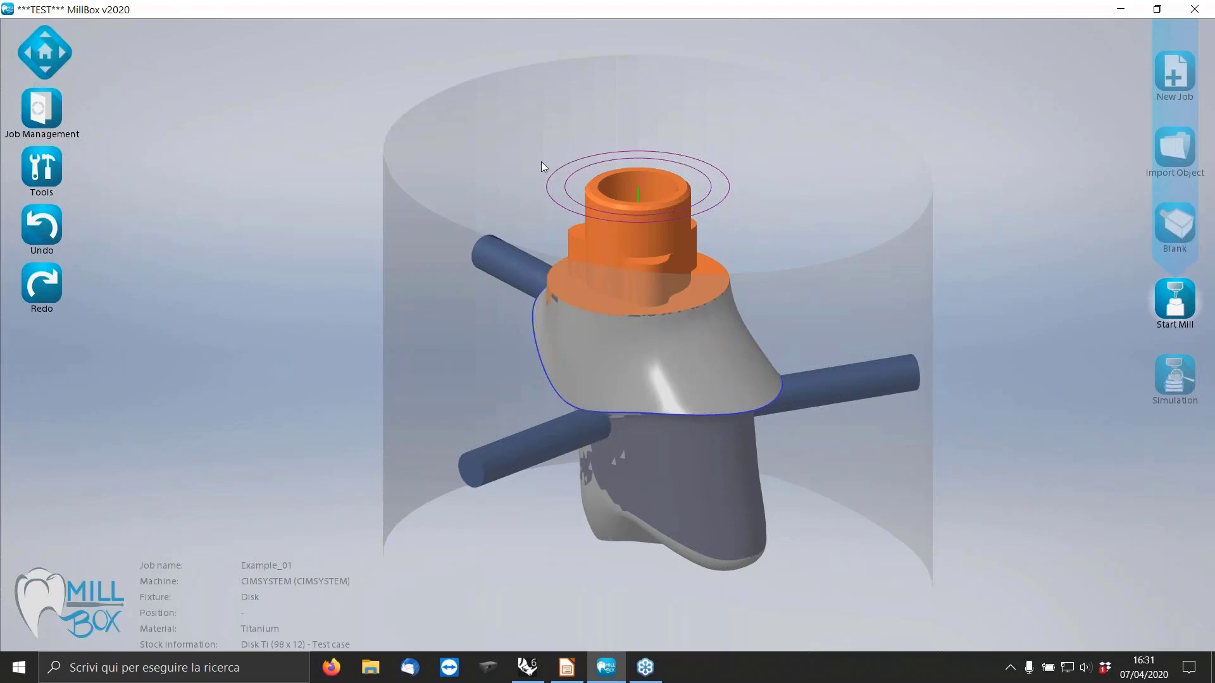
Start the Replace command on the orange trilobal connection of the abutment.
{"action": "left_click", "coordinate": [47, 162]}
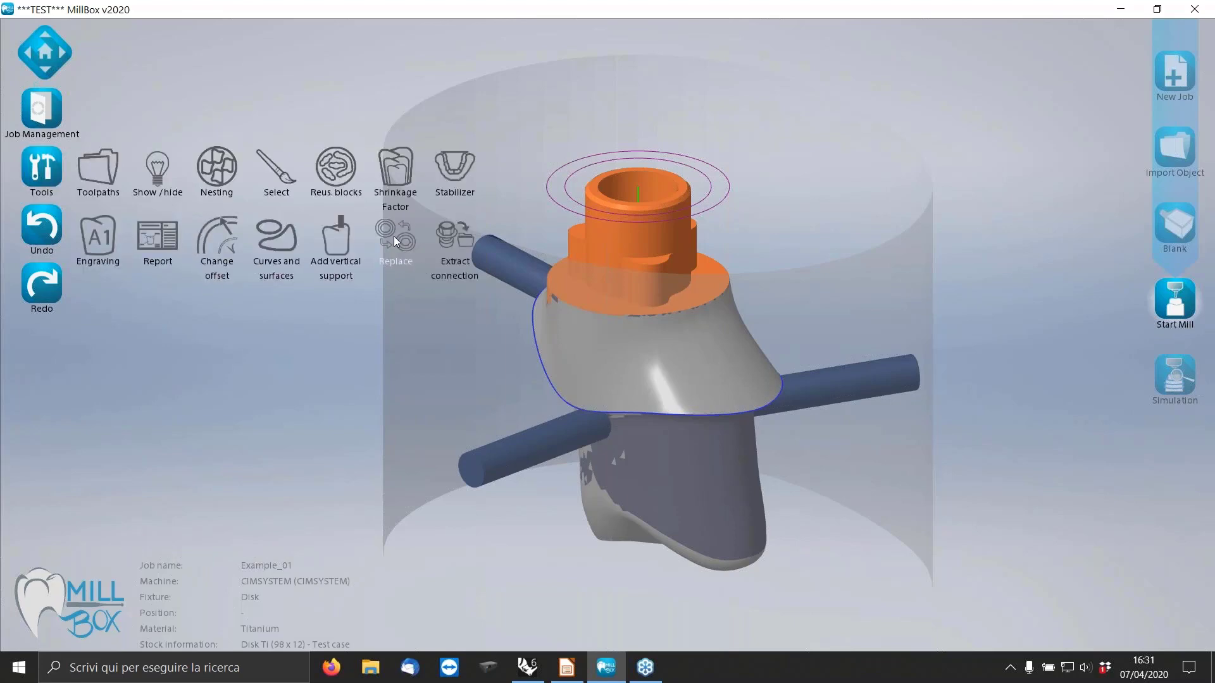
{"action": "left_click", "coordinate": [393, 241]}
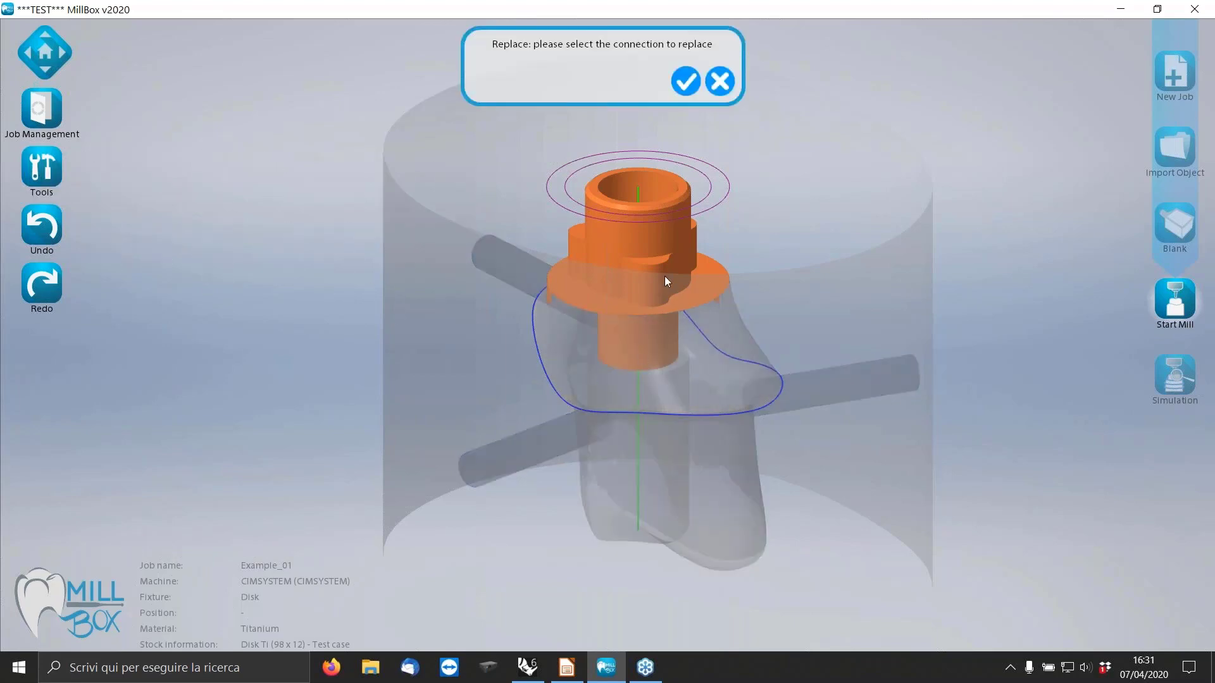
{"action": "left_click", "coordinate": [619, 245]}
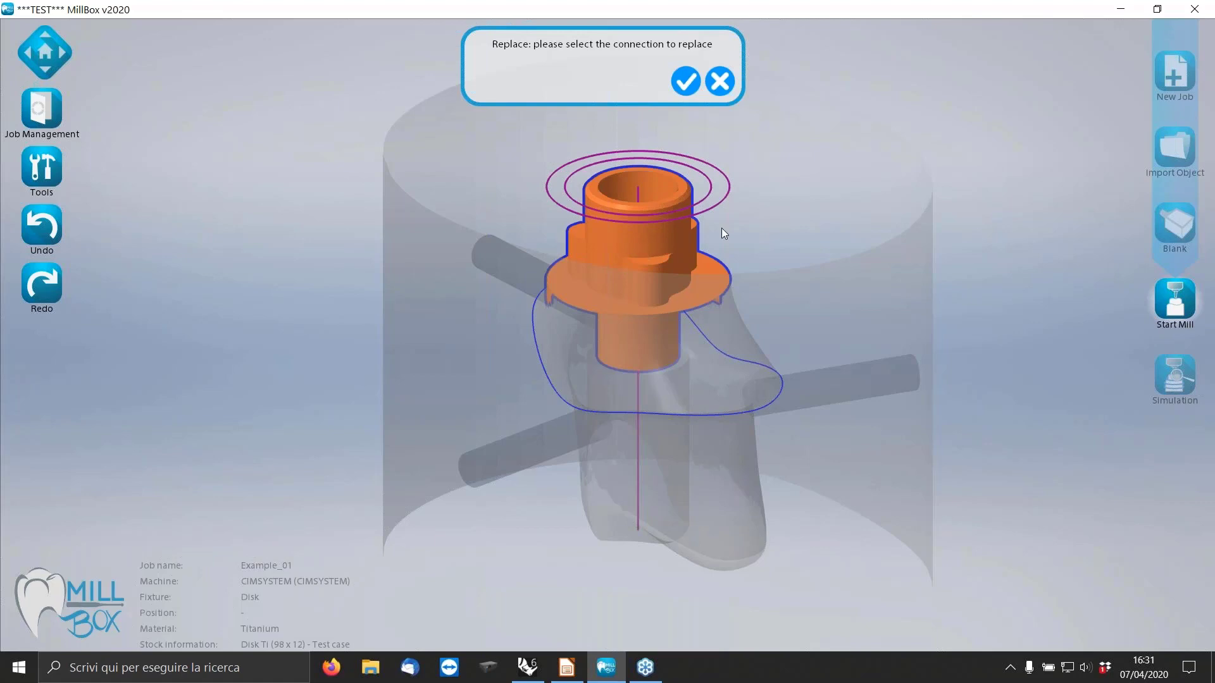
{"action": "left_click", "coordinate": [683, 81]}
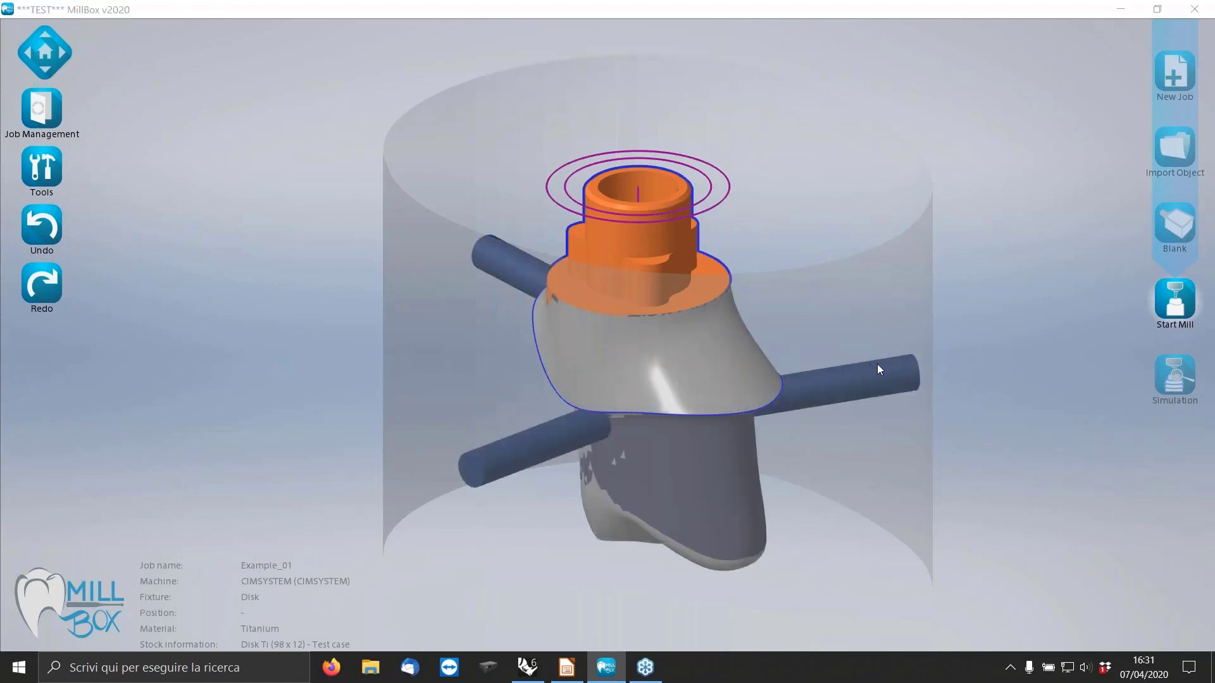
Find Nobel Replace 5.0 WP in the interface list, check its preview, and accept it as the current interface.
{"action": "scroll", "coordinate": [954, 427], "scroll_direction": "down", "scroll_amount": 5}
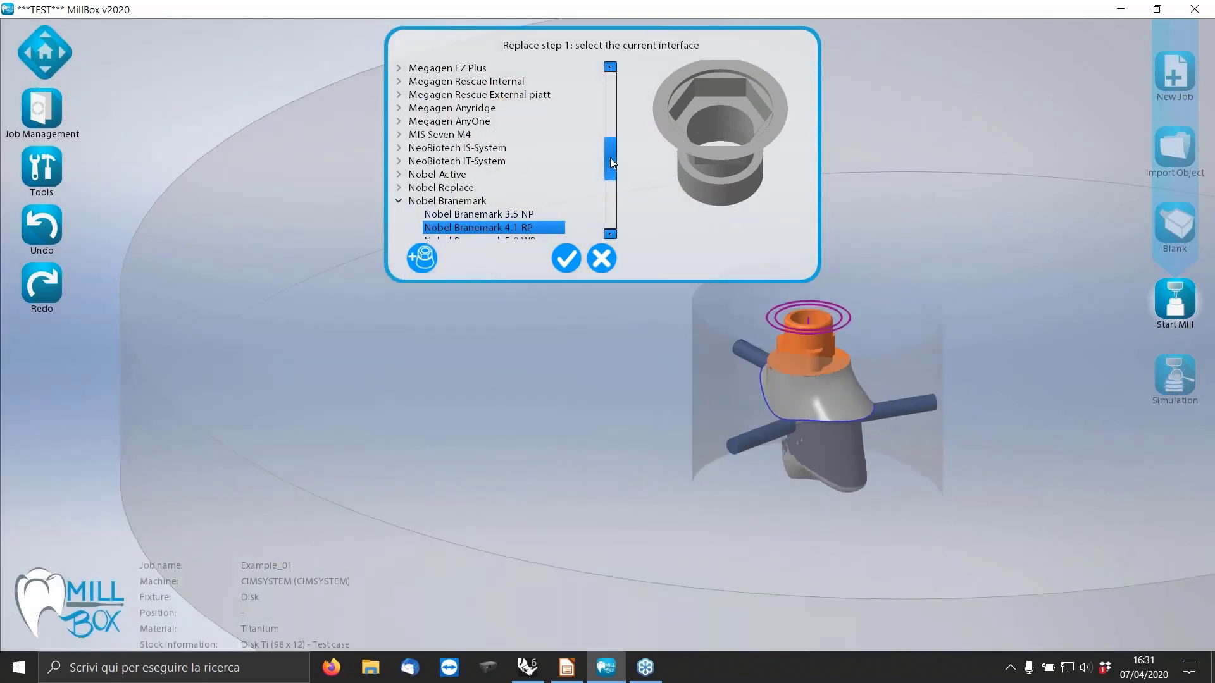
{"action": "mouse_move", "coordinate": [610, 158]}
{"action": "left_mouse_down"}
{"action": "mouse_move", "coordinate": [611, 200]}
{"action": "mouse_move", "coordinate": [598, 104]}
{"action": "mouse_move", "coordinate": [588, 162]}
{"action": "left_mouse_up"}
{"action": "left_click", "coordinate": [407, 200]}
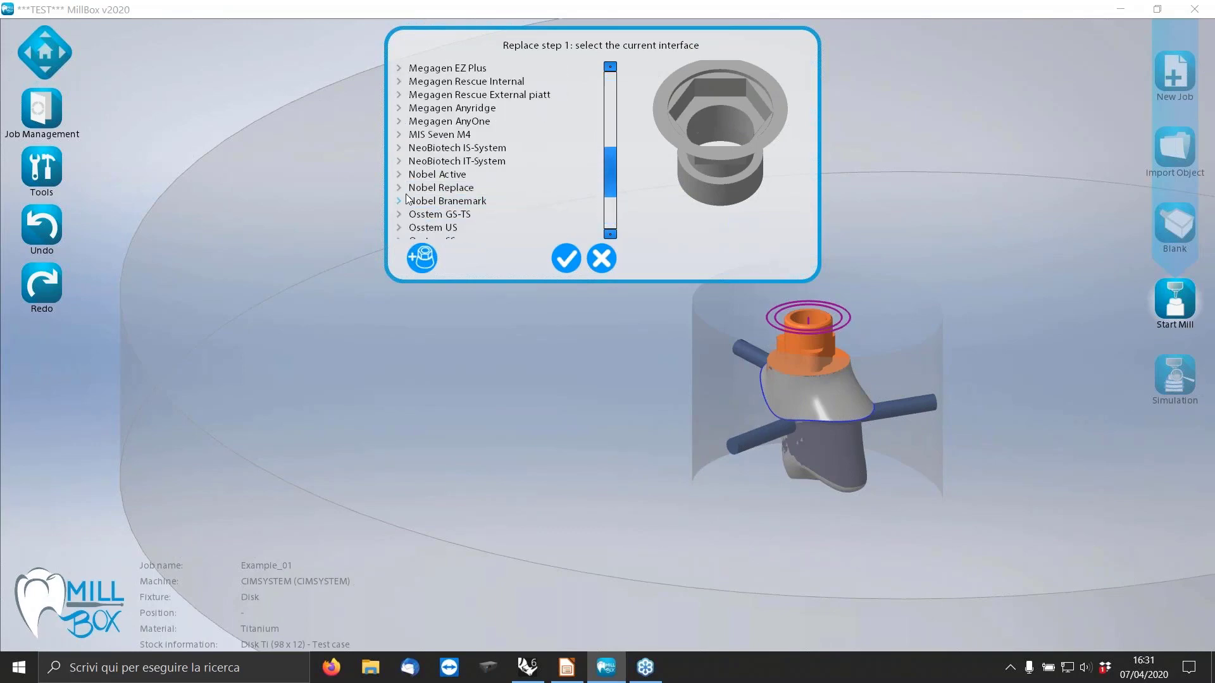
{"action": "left_click_drag", "start_coordinate": [611, 168], "coordinate": [606, 139]}
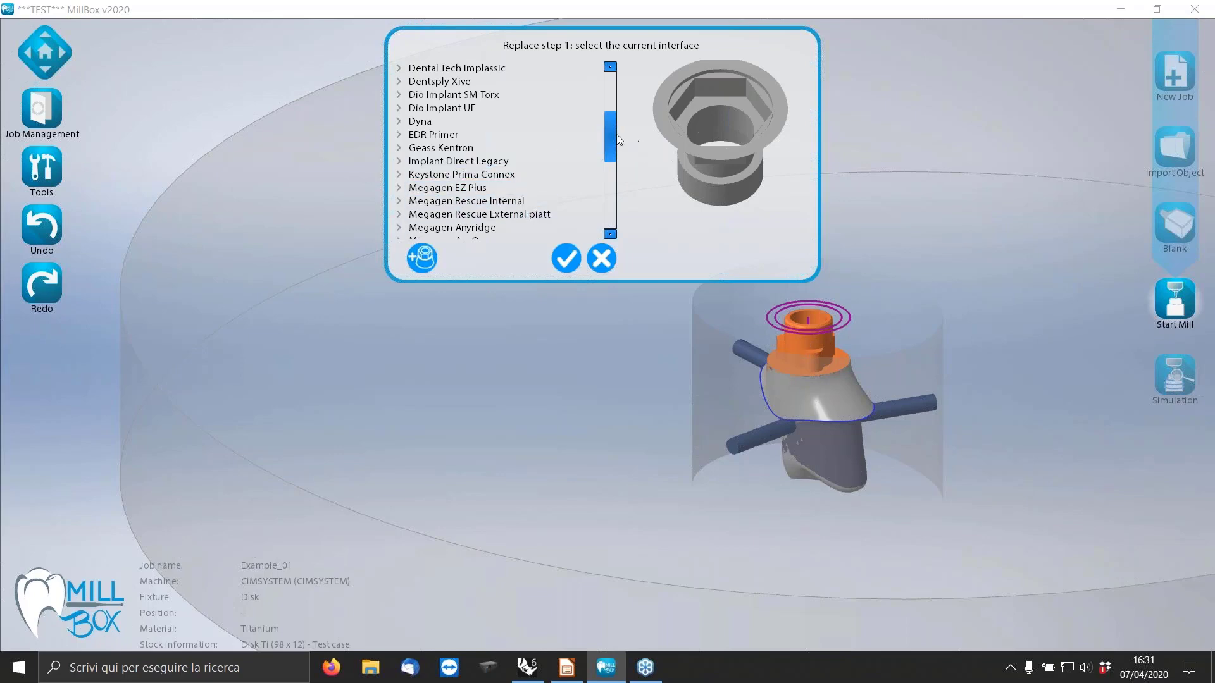
{"action": "left_click_drag", "start_coordinate": [616, 135], "coordinate": [595, 173]}
{"action": "left_click", "coordinate": [399, 188]}
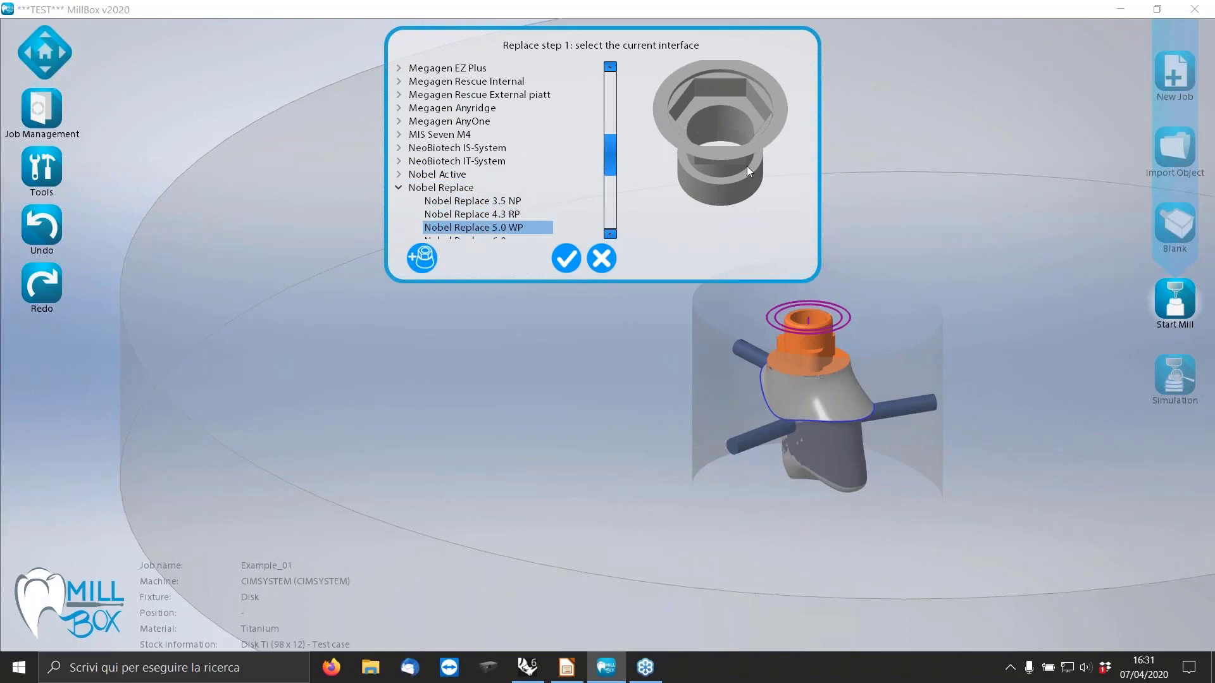
{"action": "left_click_drag", "start_coordinate": [719, 152], "coordinate": [687, 127]}
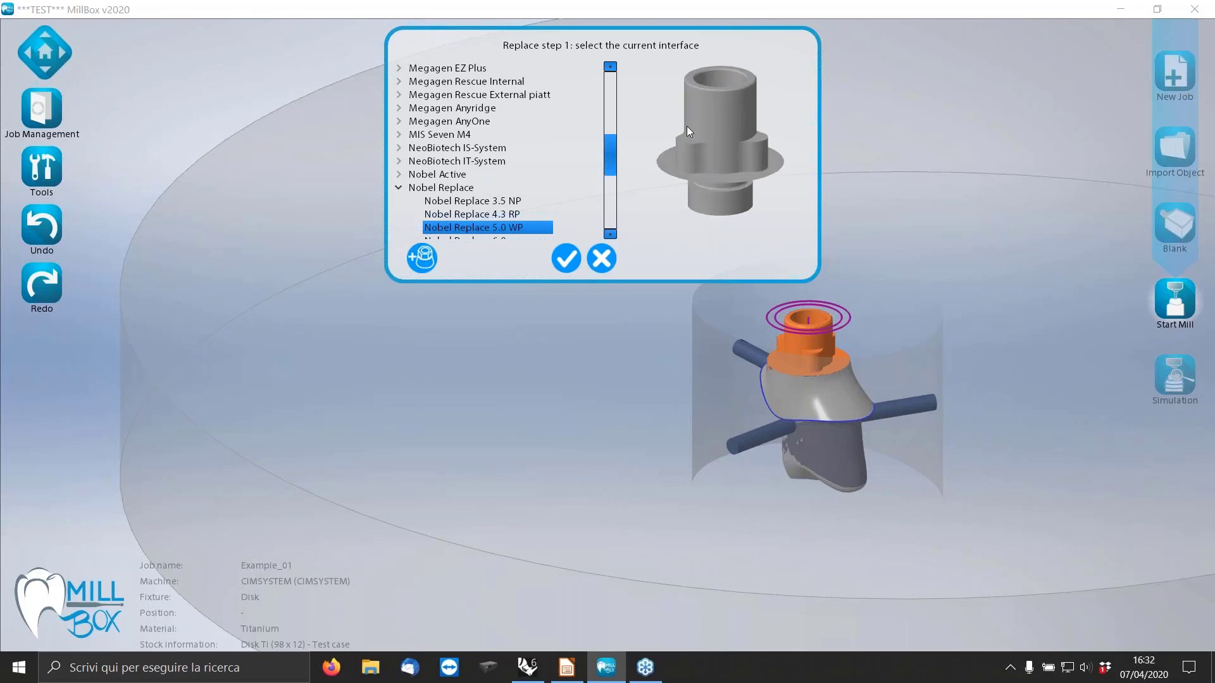
{"action": "scroll", "coordinate": [720, 111], "scroll_direction": "up", "scroll_amount": 3}
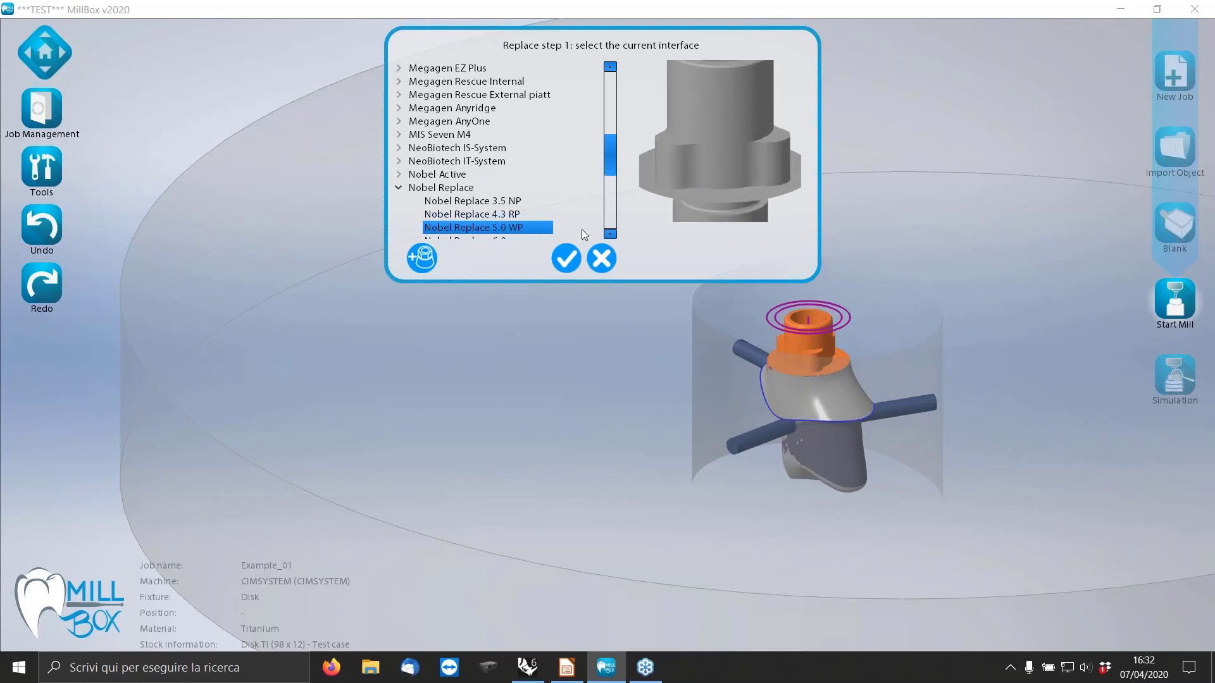
{"action": "left_click", "coordinate": [567, 258]}
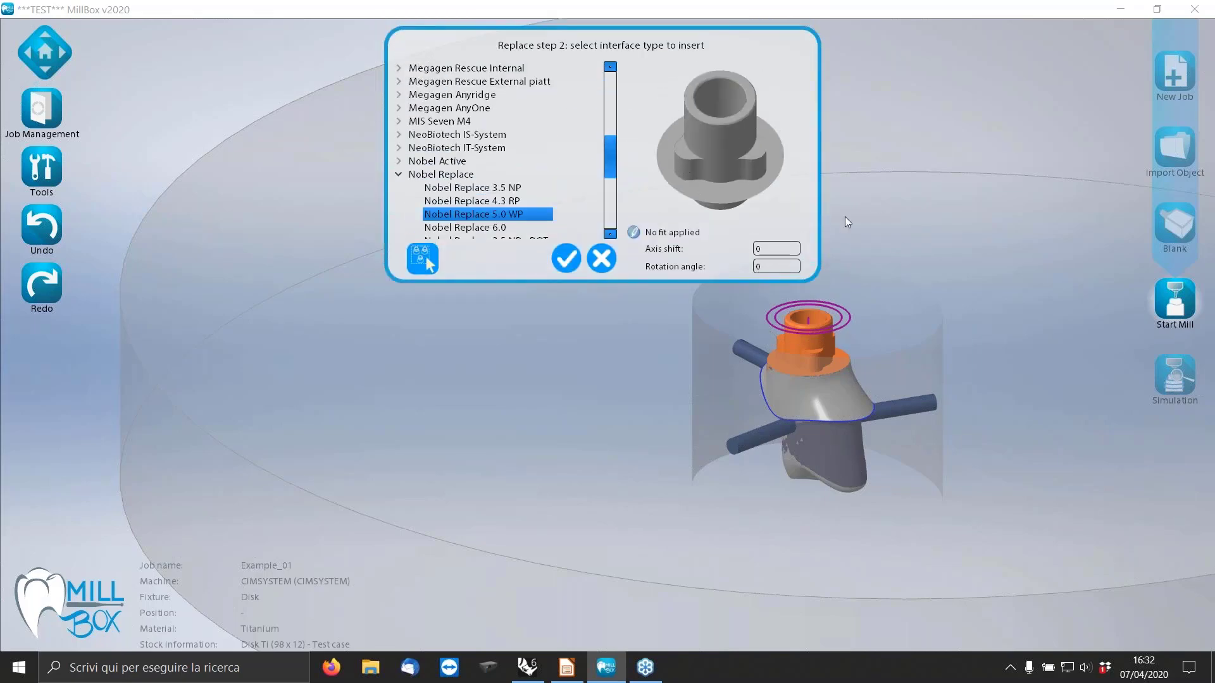
Select Test REp 5.0 as the interface type to insert, check its preview shape, and apply the replacement.
{"action": "left_click", "coordinate": [399, 175]}
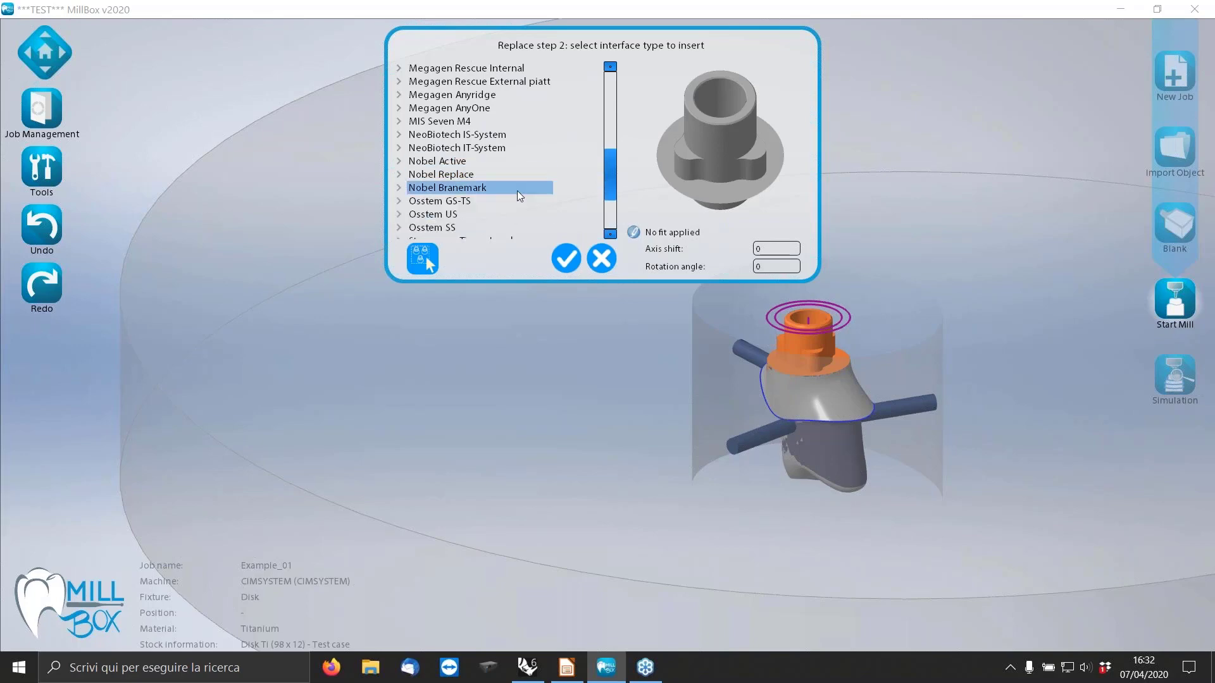
{"action": "left_click_drag", "start_coordinate": [611, 174], "coordinate": [611, 217]}
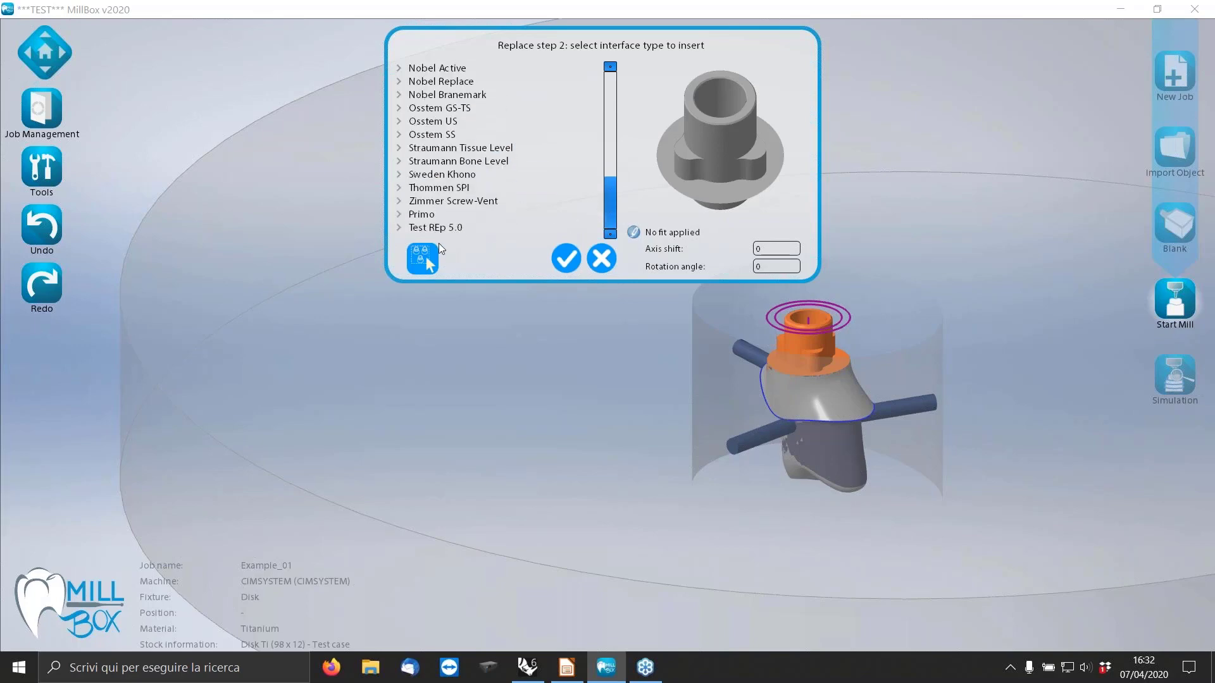
{"action": "left_click", "coordinate": [429, 229]}
{"action": "left_click", "coordinate": [399, 227]}
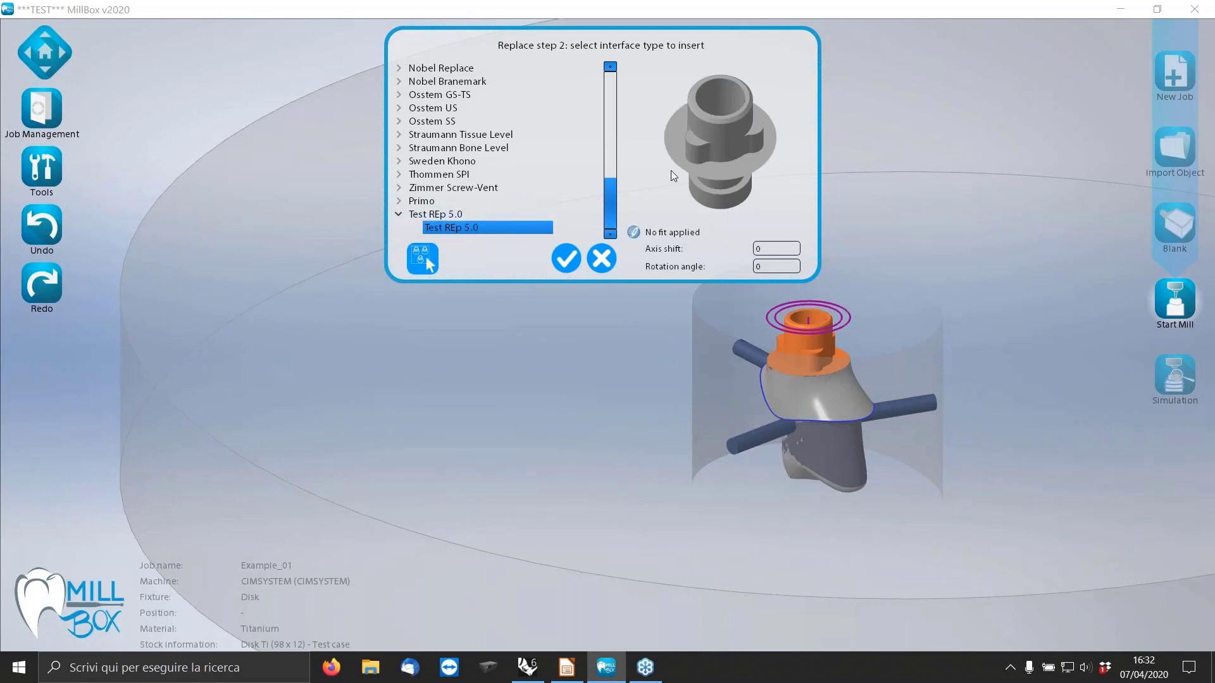
{"action": "middle_click_drag", "start_coordinate": [694, 152], "coordinate": [720, 115]}
{"action": "scroll", "coordinate": [715, 101], "scroll_direction": "up", "scroll_amount": 5}
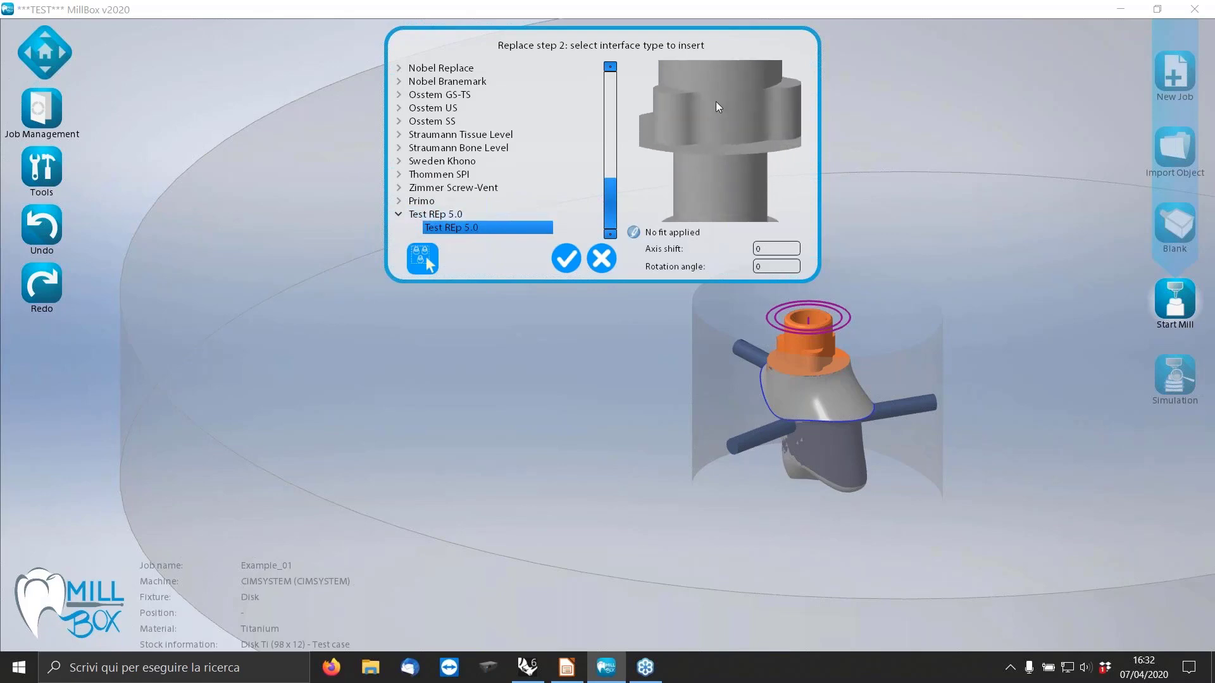
{"action": "scroll", "coordinate": [719, 86], "scroll_direction": "down", "scroll_amount": 4}
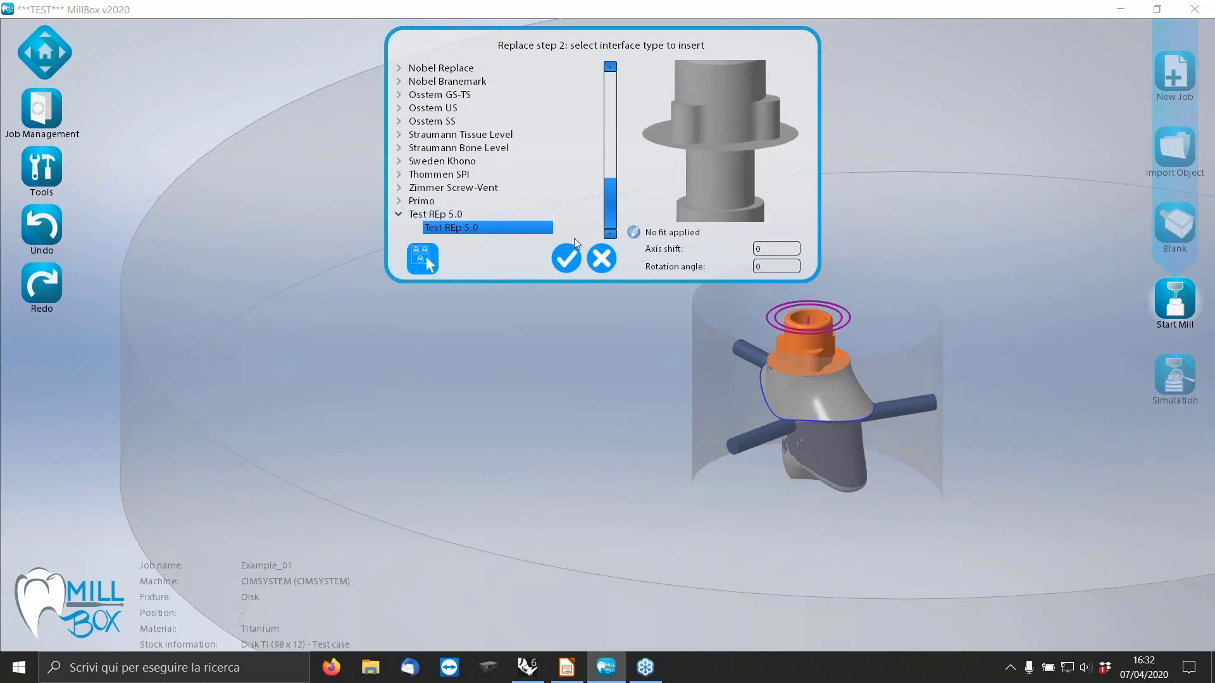
{"action": "left_click", "coordinate": [565, 259]}
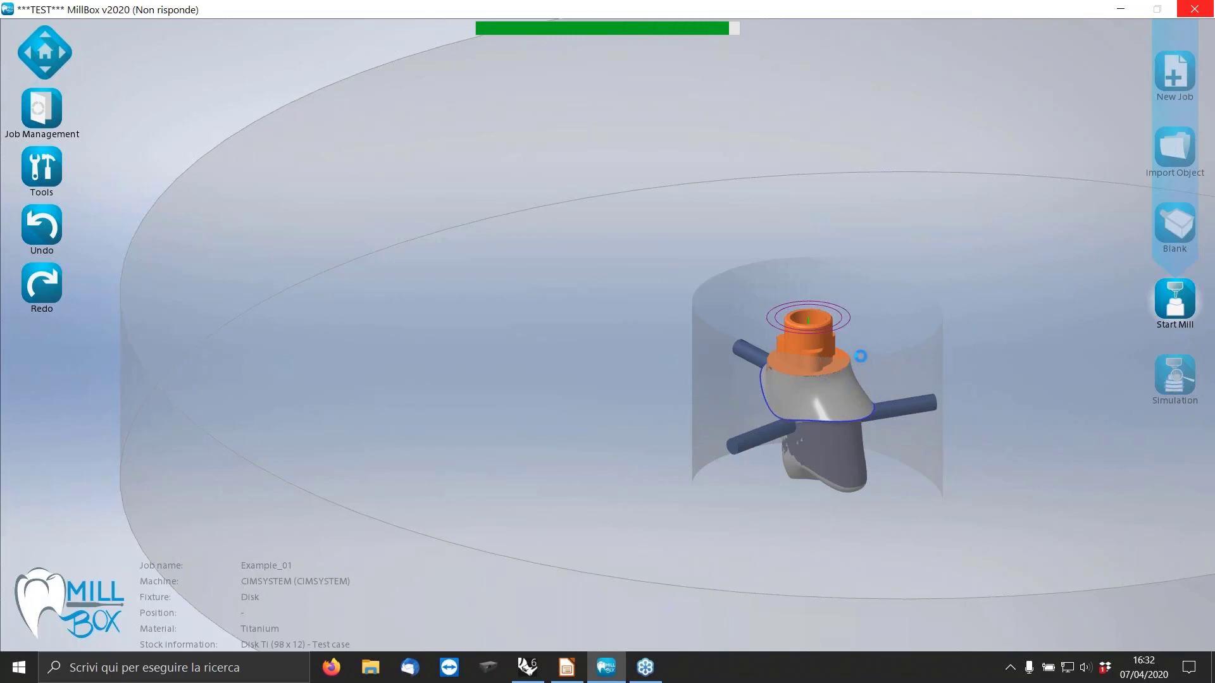
Inspect the replaced connection on the abutment up close from several sides.
{"action": "scroll", "coordinate": [837, 348], "scroll_direction": "up", "scroll_amount": 5}
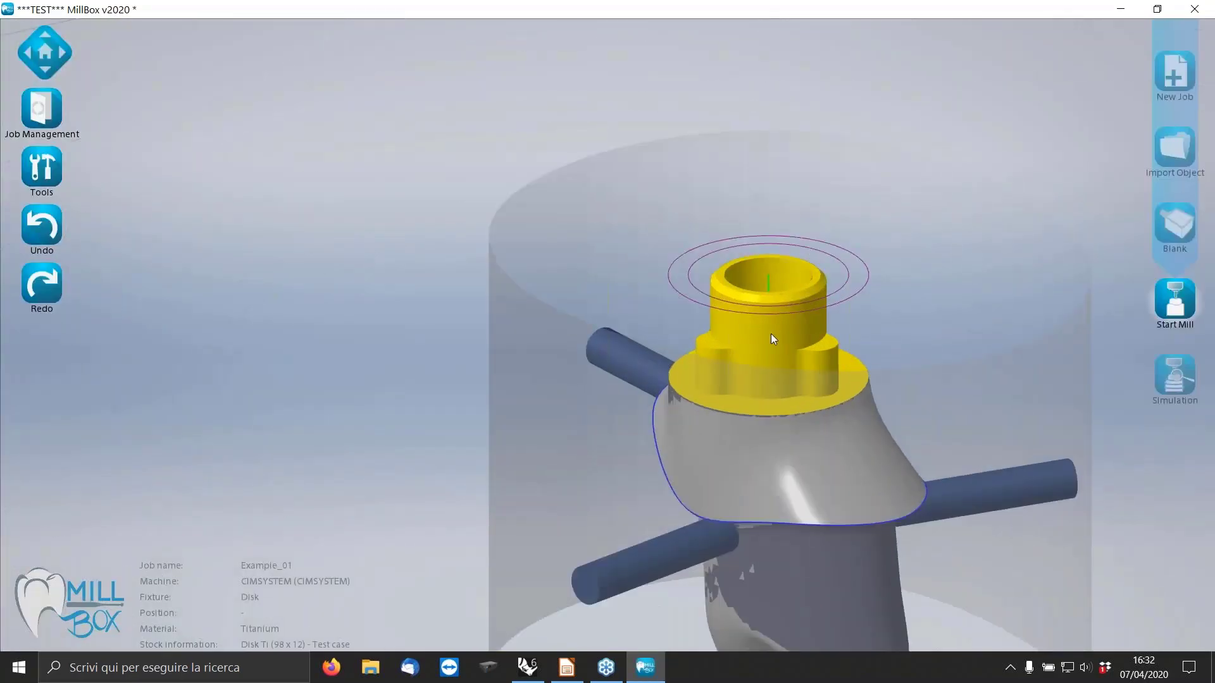
{"action": "middle_click_drag", "start_coordinate": [771, 332], "coordinate": [825, 317]}
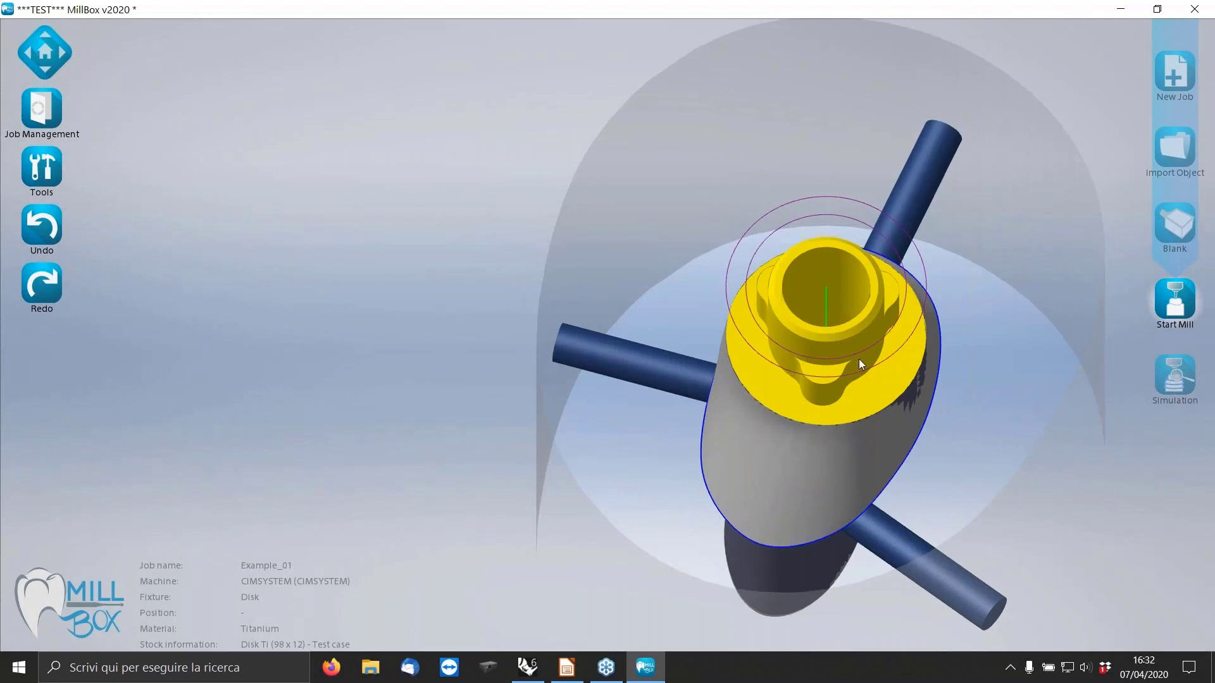
{"action": "middle_click_drag", "start_coordinate": [859, 359], "coordinate": [840, 340]}
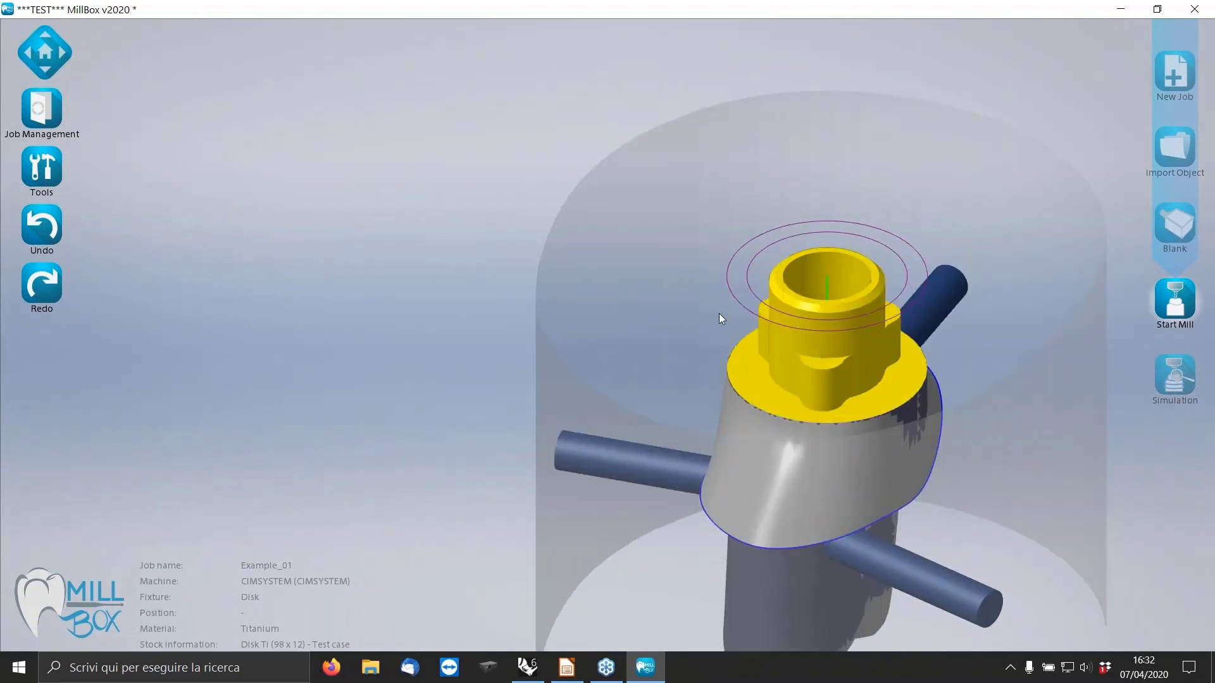
{"action": "middle_click_drag", "start_coordinate": [720, 328], "coordinate": [593, 291]}
{"action": "scroll", "coordinate": [951, 286], "scroll_direction": "up", "scroll_amount": 1}
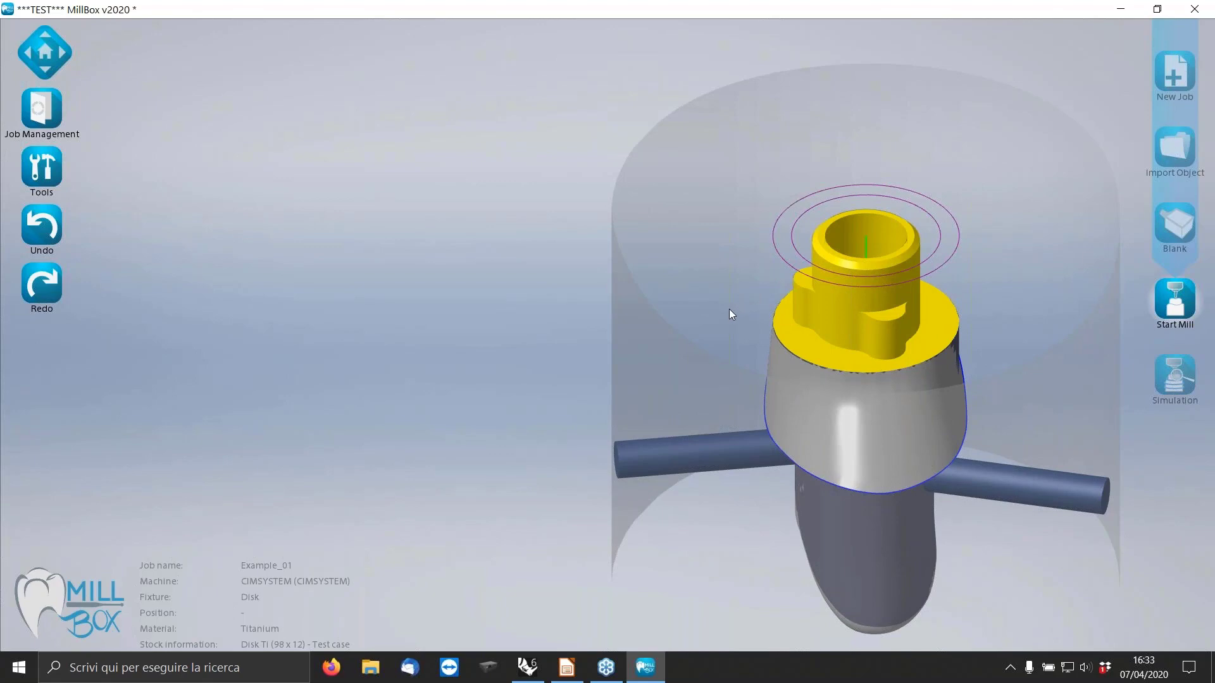
Open the saved job Example_02.MBP from the Tutorial folder.
{"action": "left_click", "coordinate": [45, 163]}
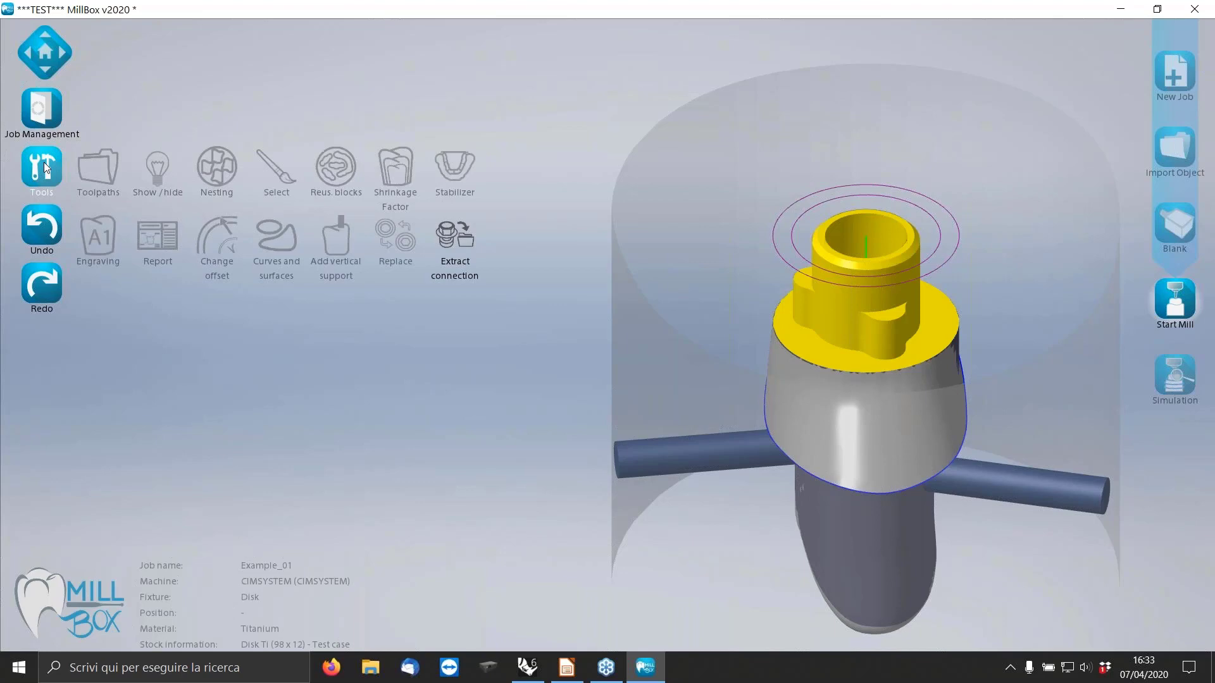
{"action": "left_click", "coordinate": [51, 120]}
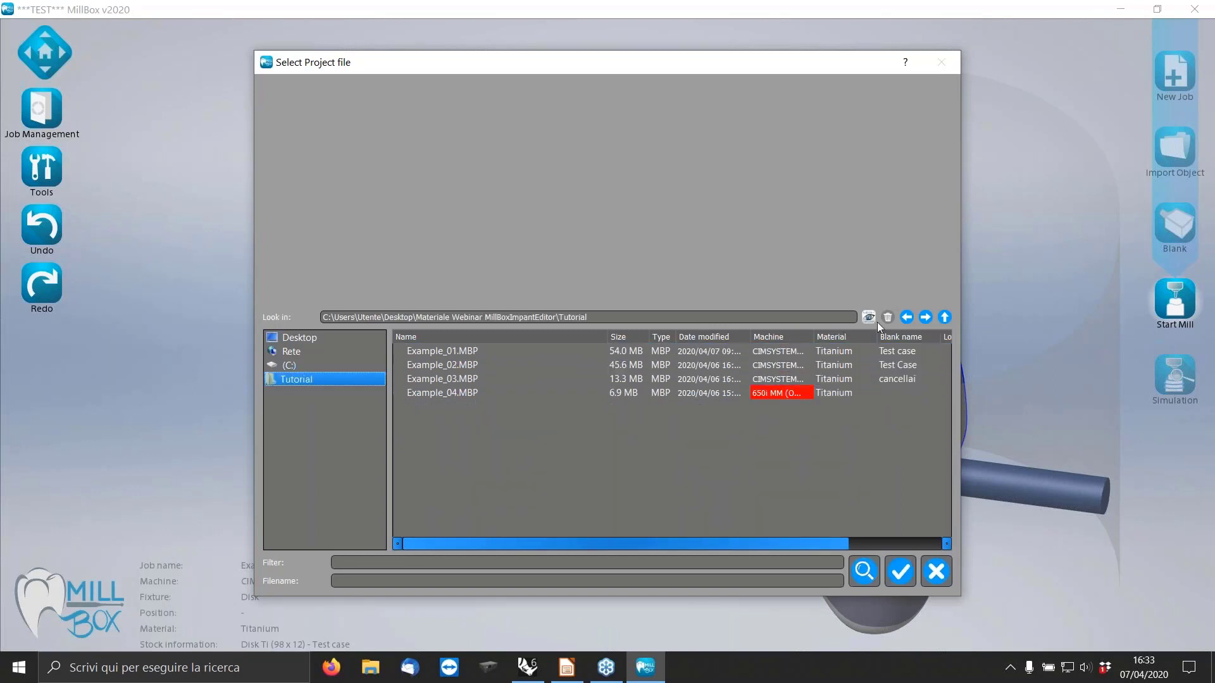
{"action": "left_click", "coordinate": [944, 318]}
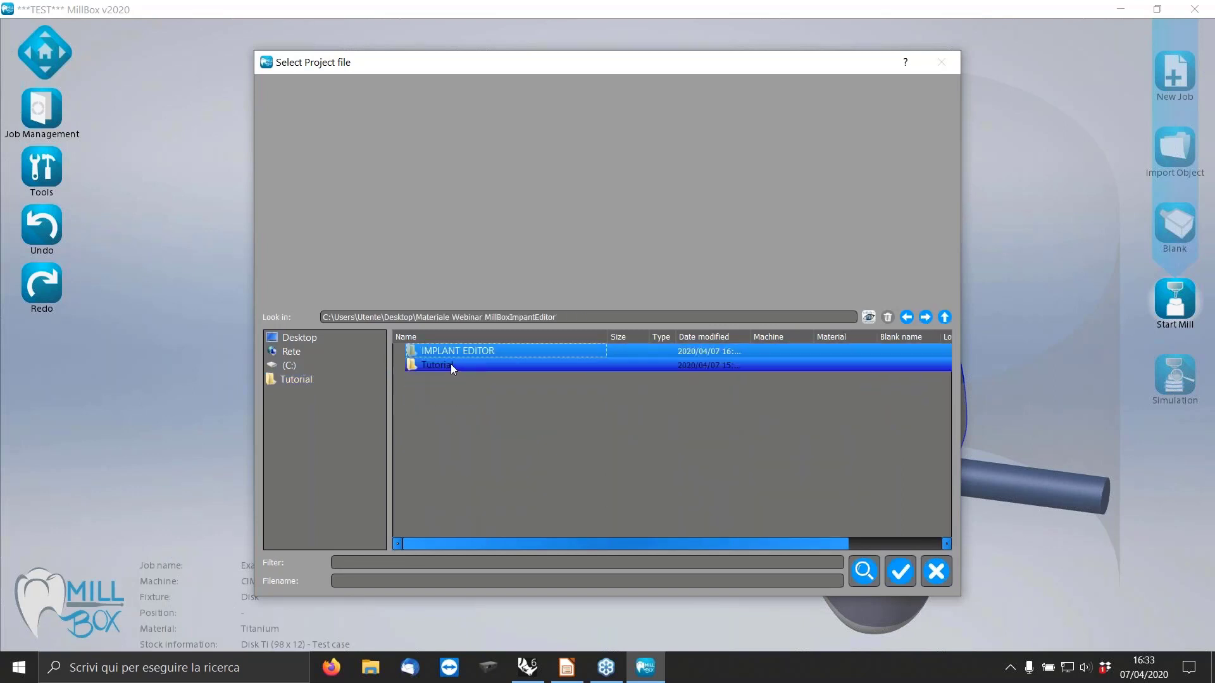
{"action": "double_click", "coordinate": [451, 363]}
{"action": "left_click", "coordinate": [449, 363]}
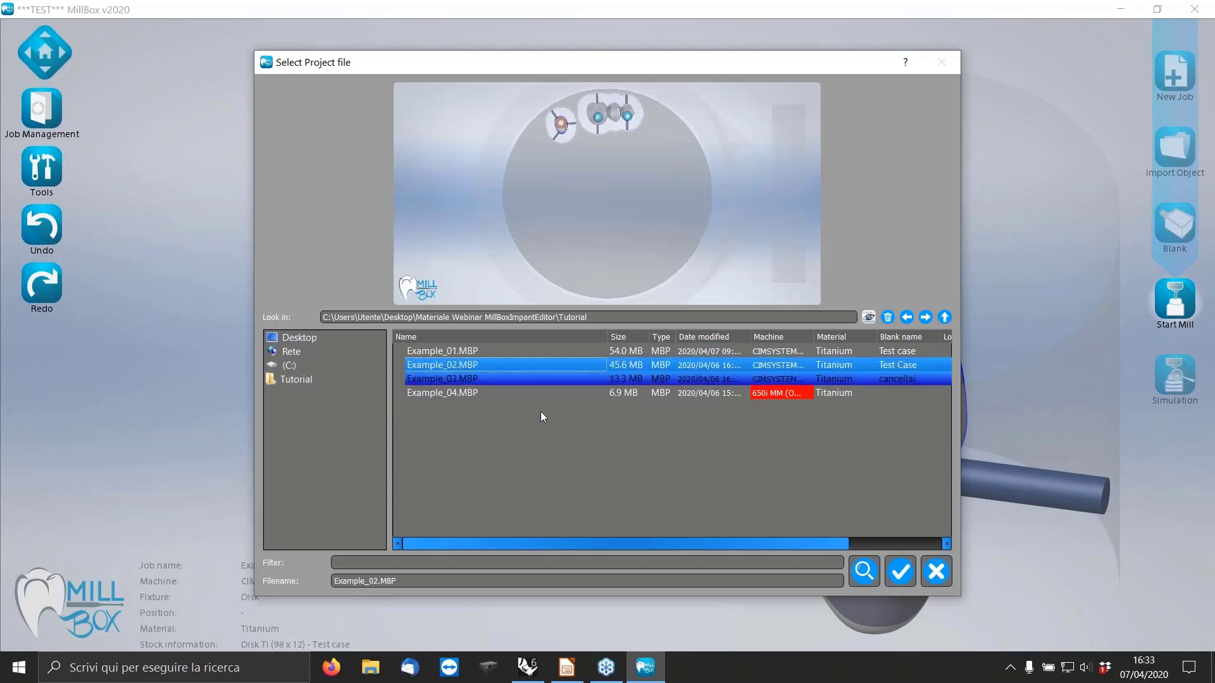
{"action": "left_click", "coordinate": [899, 572]}
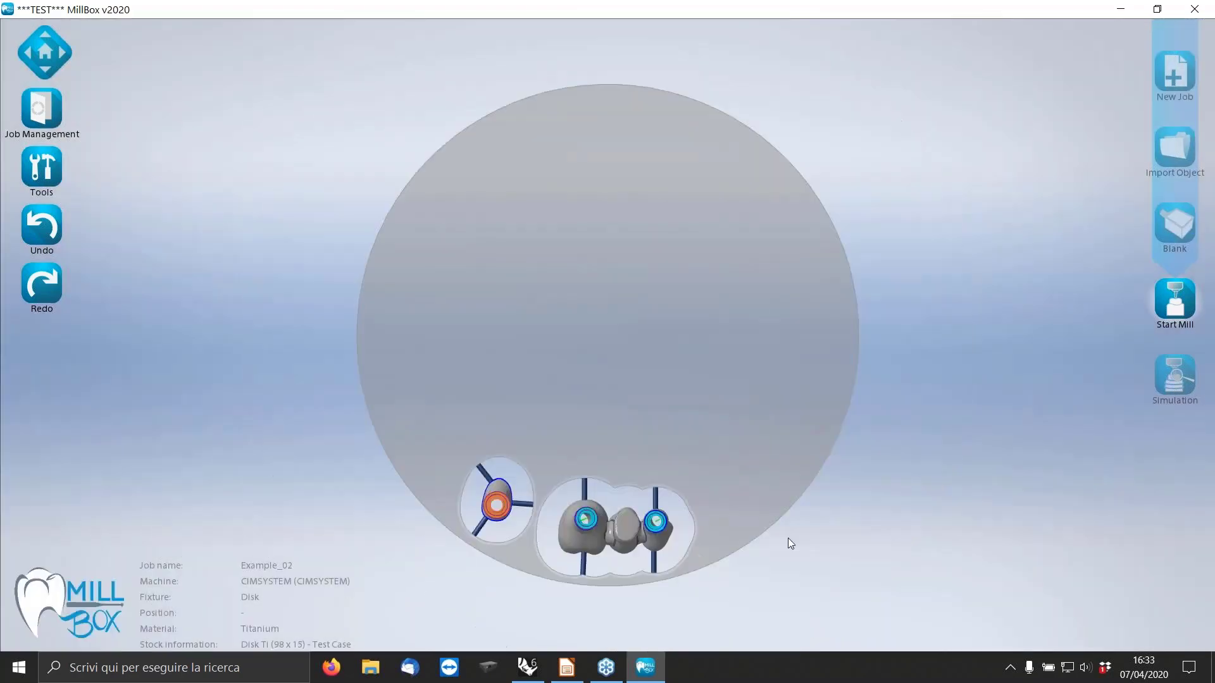
Examine the orange abutment connection and the two cyan bridge connections up close from several angles.
{"action": "scroll", "coordinate": [511, 491], "scroll_direction": "up", "scroll_amount": 4}
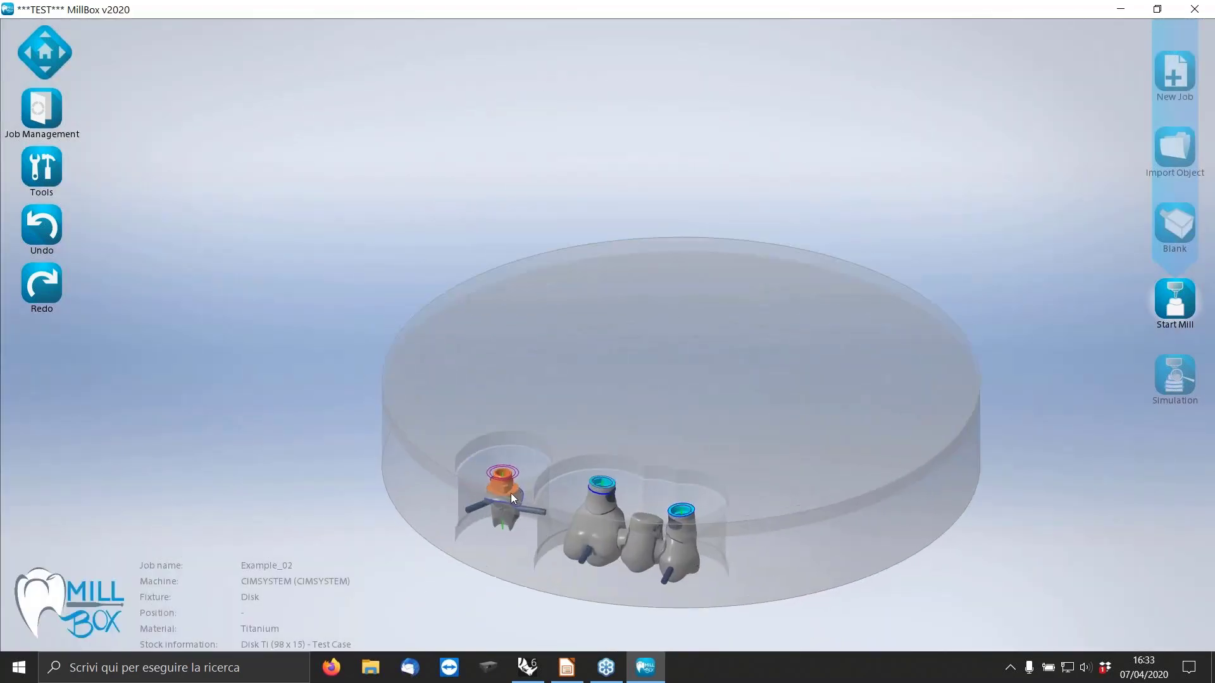
{"action": "scroll", "coordinate": [576, 507], "scroll_direction": "up", "scroll_amount": 2}
{"action": "scroll", "coordinate": [446, 430], "scroll_direction": "up", "scroll_amount": 5}
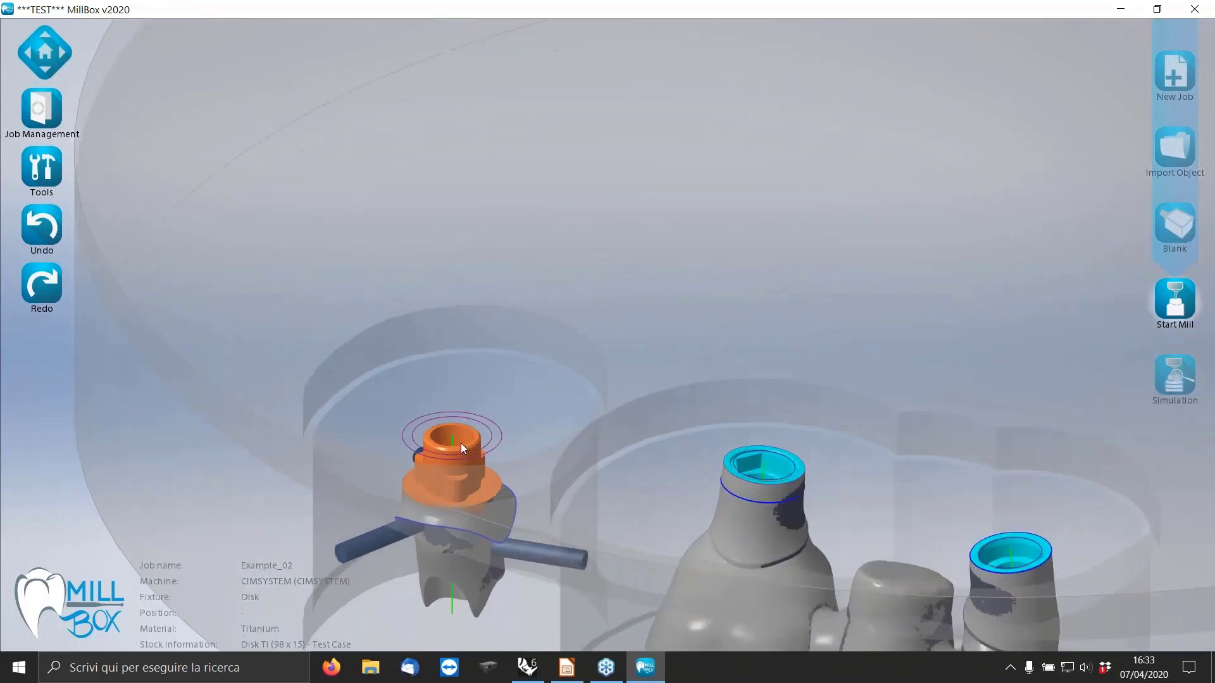
{"action": "scroll", "coordinate": [450, 407], "scroll_direction": "down", "scroll_amount": 8}
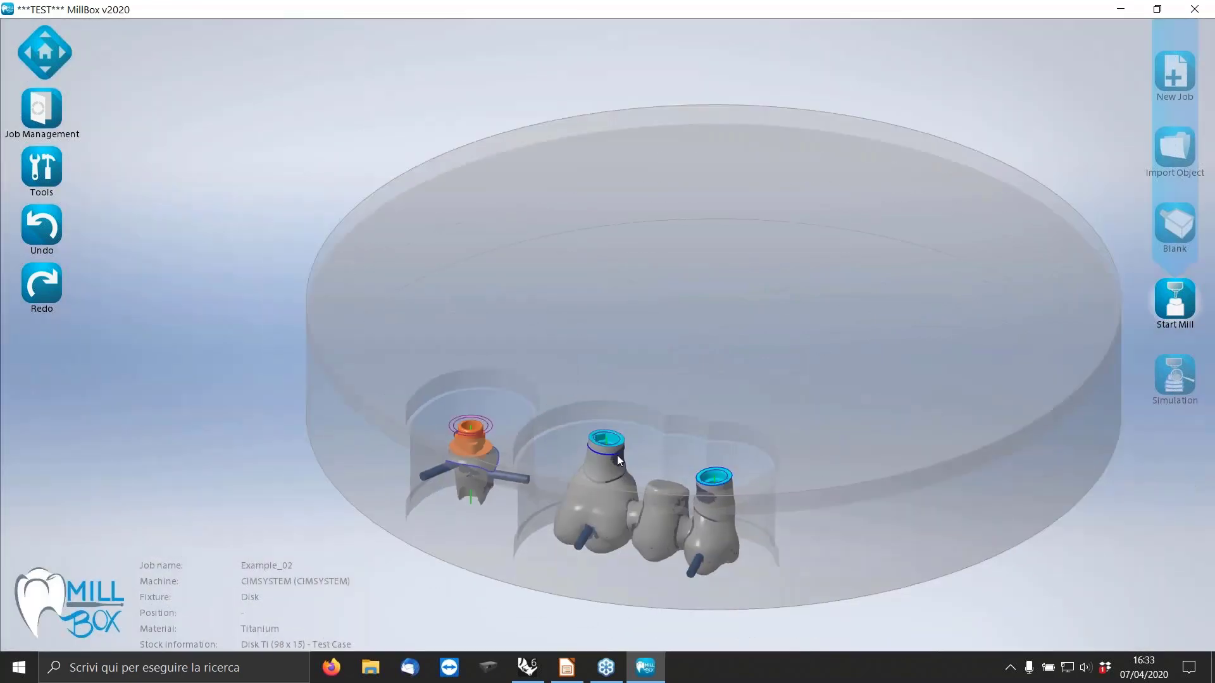
{"action": "scroll", "coordinate": [617, 455], "scroll_direction": "up", "scroll_amount": 5}
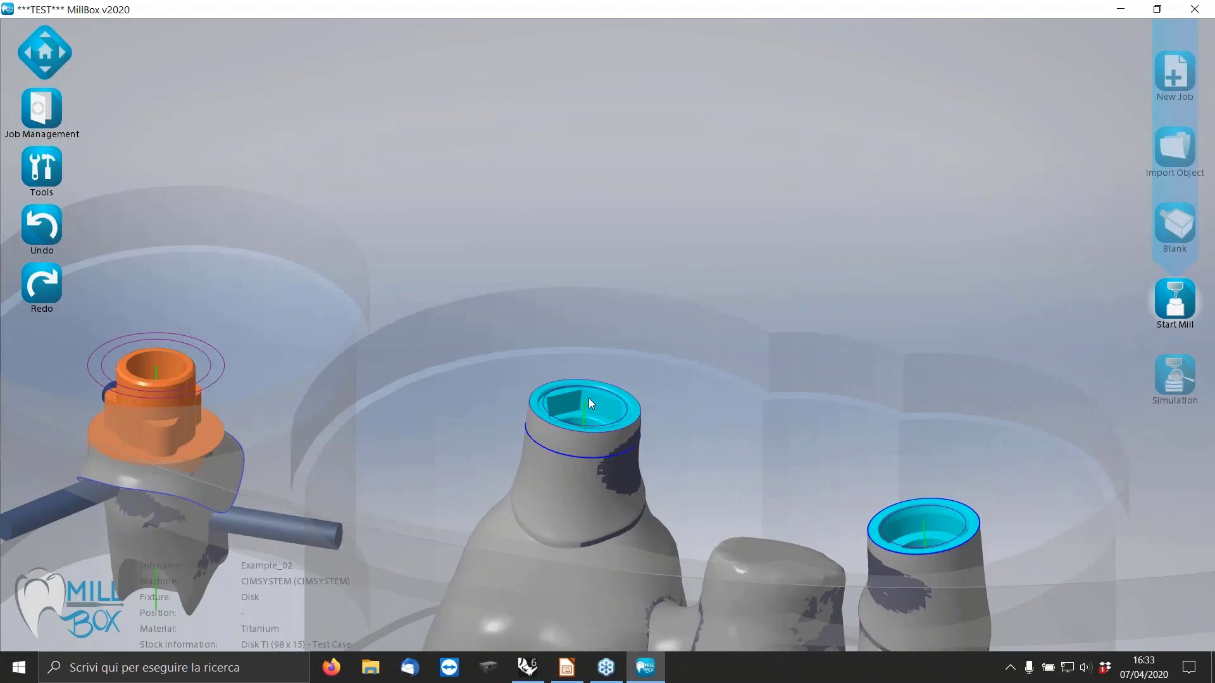
{"action": "middle_click_drag", "start_coordinate": [582, 363], "coordinate": [640, 368]}
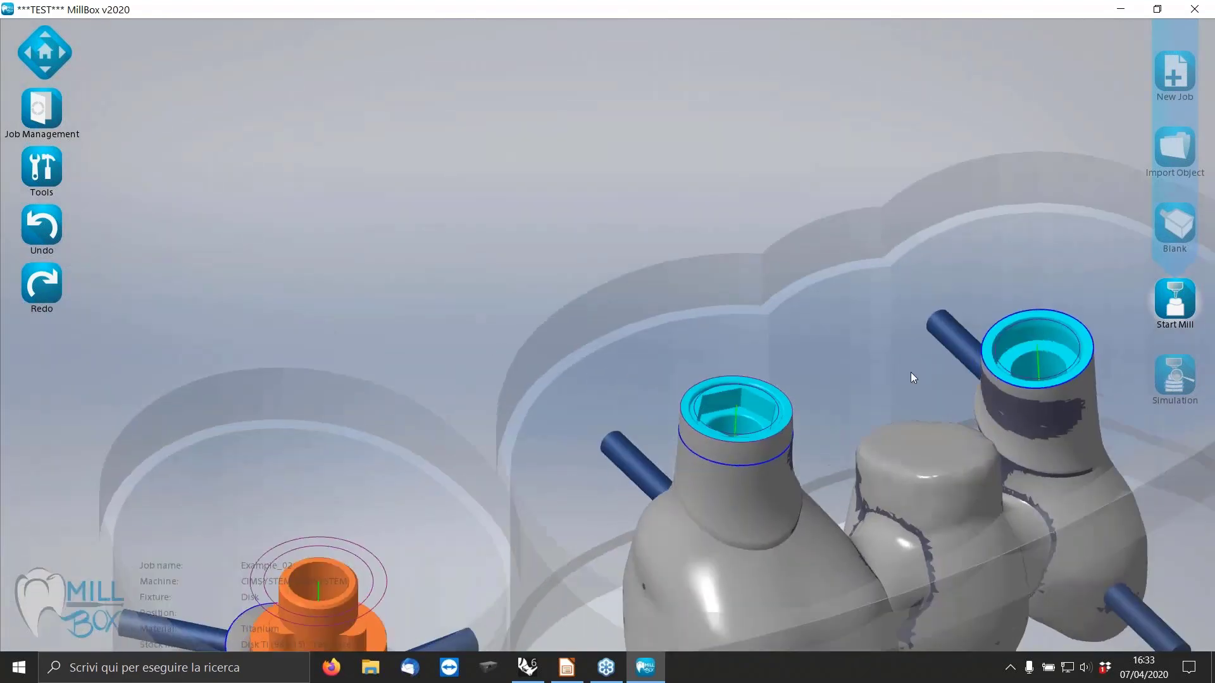
{"action": "scroll", "coordinate": [911, 409], "scroll_direction": "down", "scroll_amount": 4}
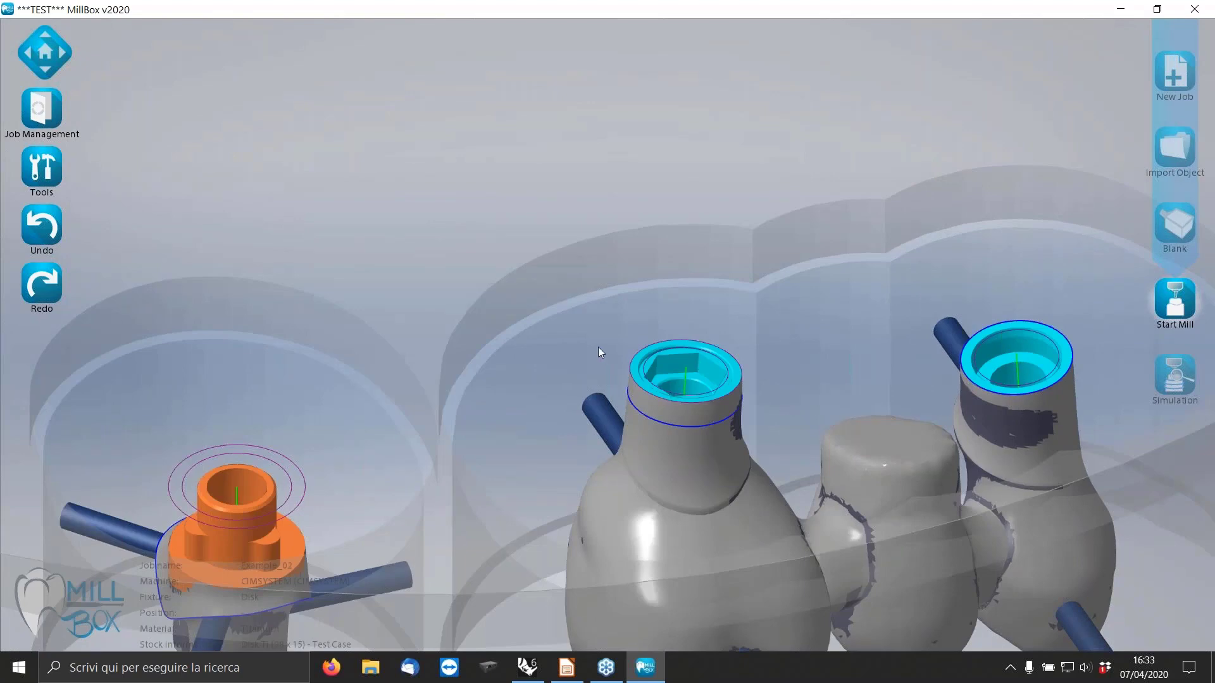
{"action": "scroll", "coordinate": [846, 461], "scroll_direction": "down", "scroll_amount": 2}
{"action": "scroll", "coordinate": [848, 461], "scroll_direction": "up", "scroll_amount": 4}
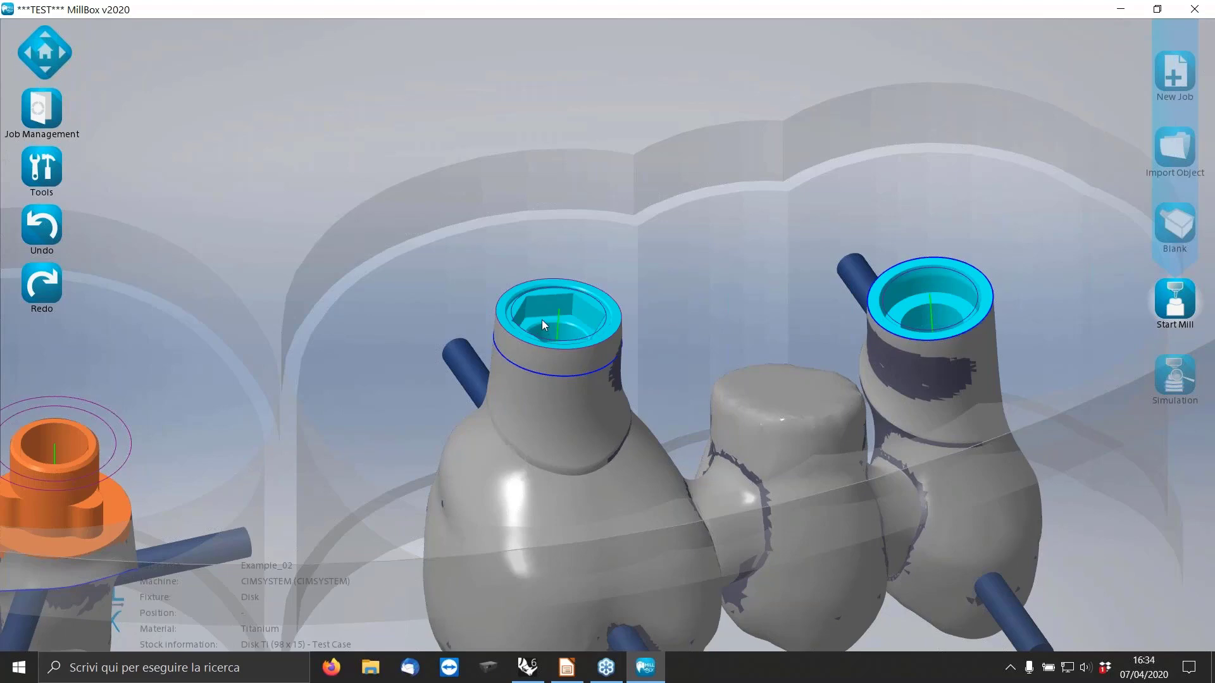
Start replacing the bridge's hexagonal connection and accept Nobel Branemark 4.1 RP as its current interface.
{"action": "left_click", "coordinate": [45, 165]}
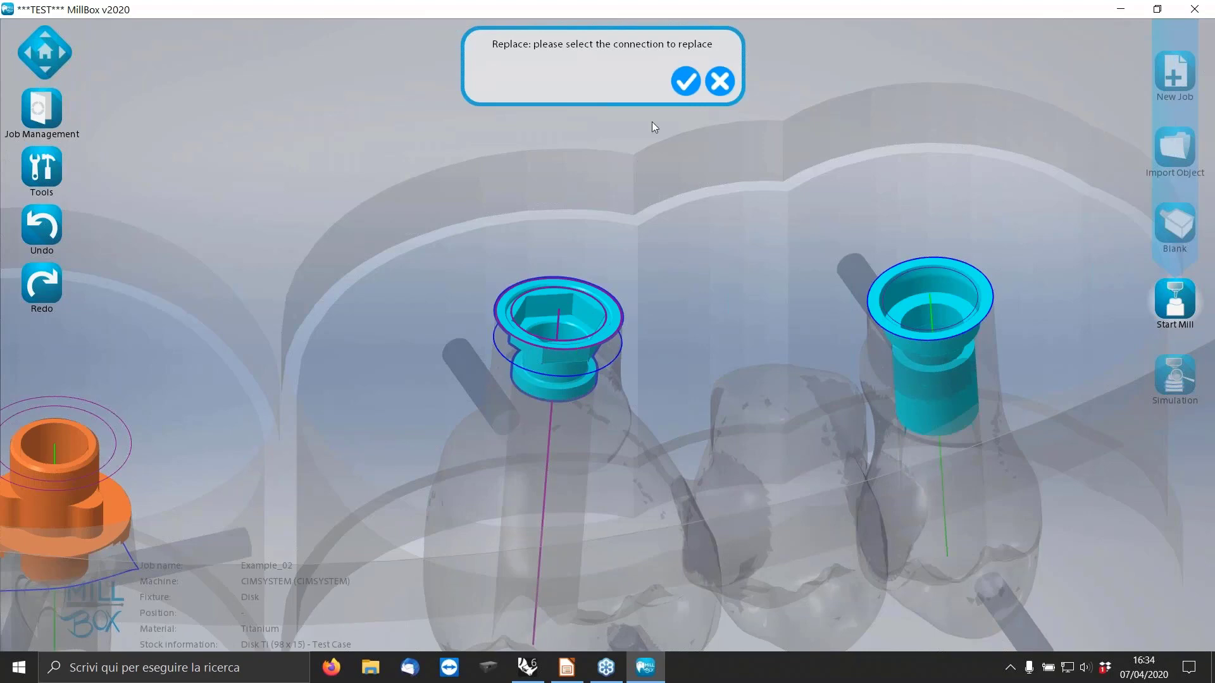
{"action": "left_click", "coordinate": [679, 83]}
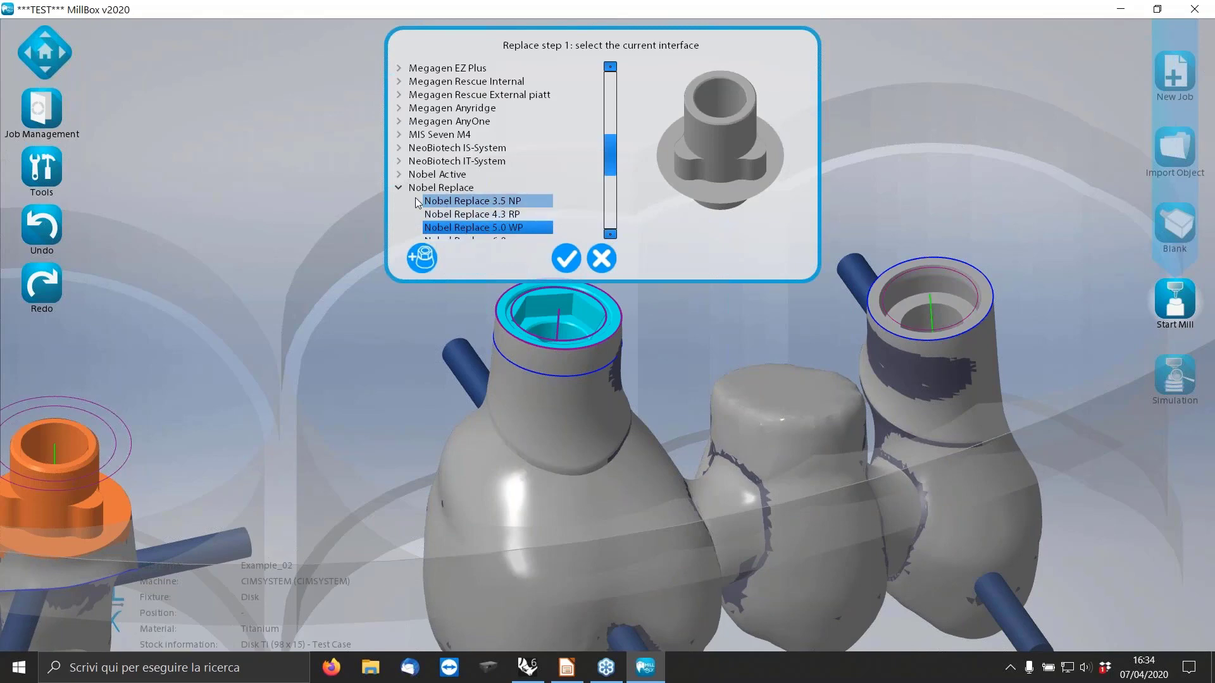
{"action": "left_click", "coordinate": [398, 188]}
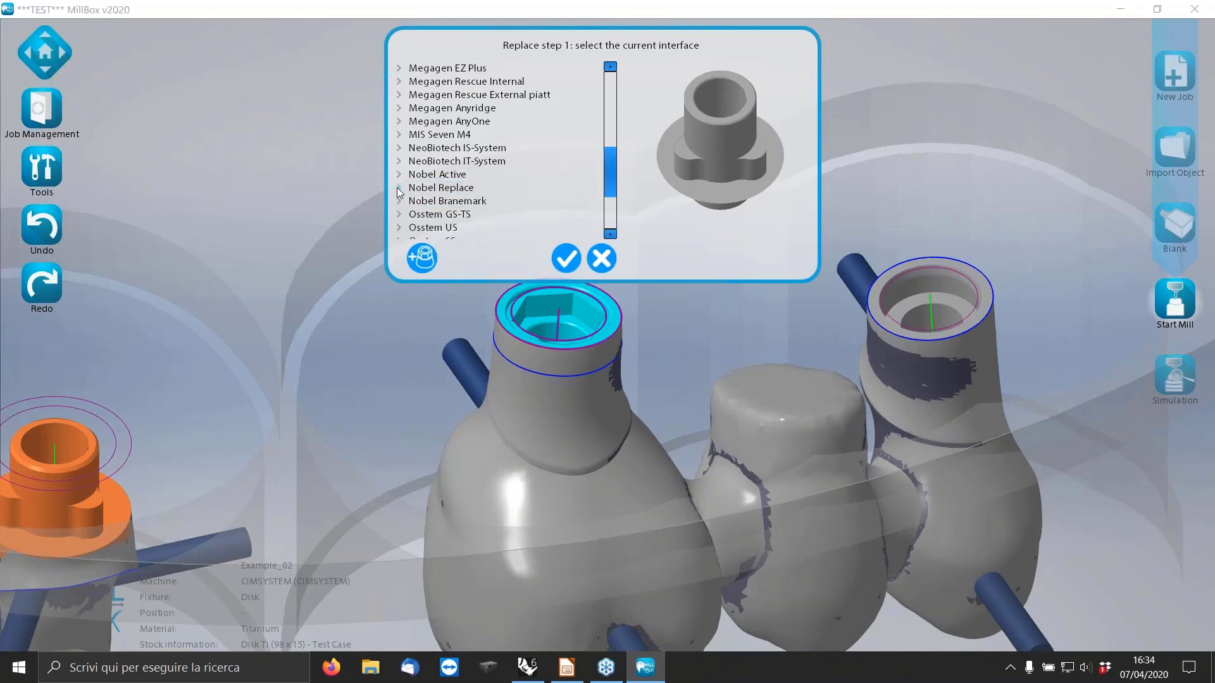
{"action": "left_click", "coordinate": [397, 202]}
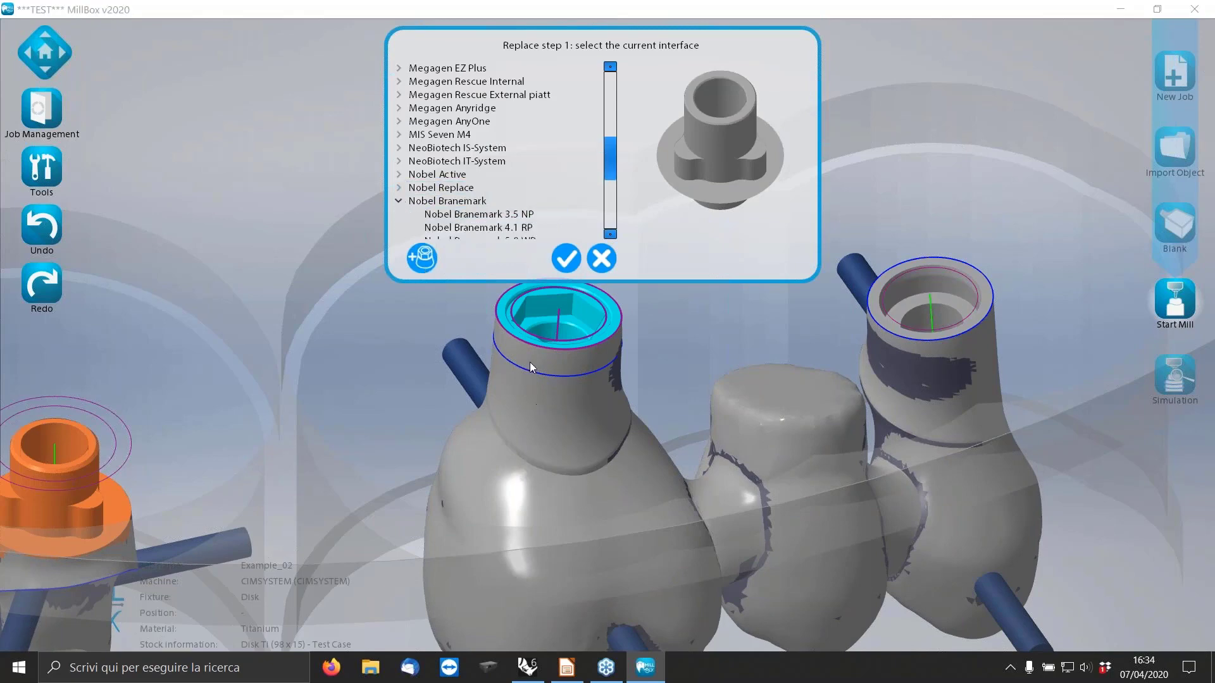
{"action": "left_click", "coordinate": [518, 226]}
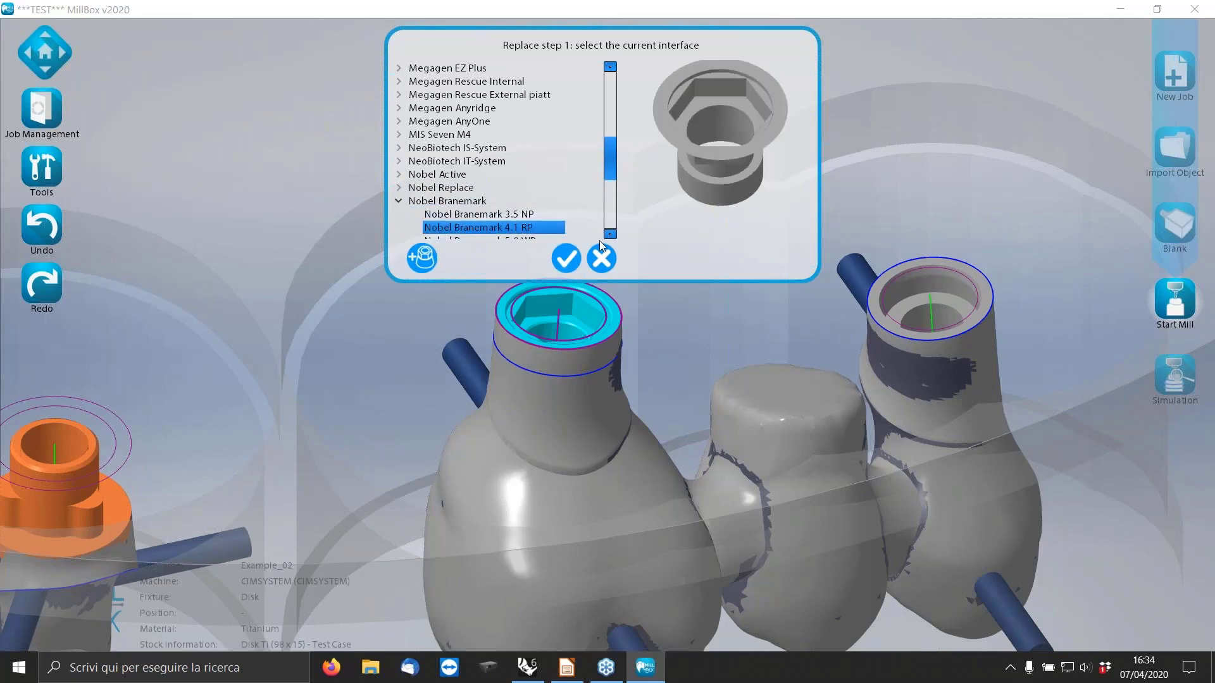
{"action": "left_click", "coordinate": [566, 258]}
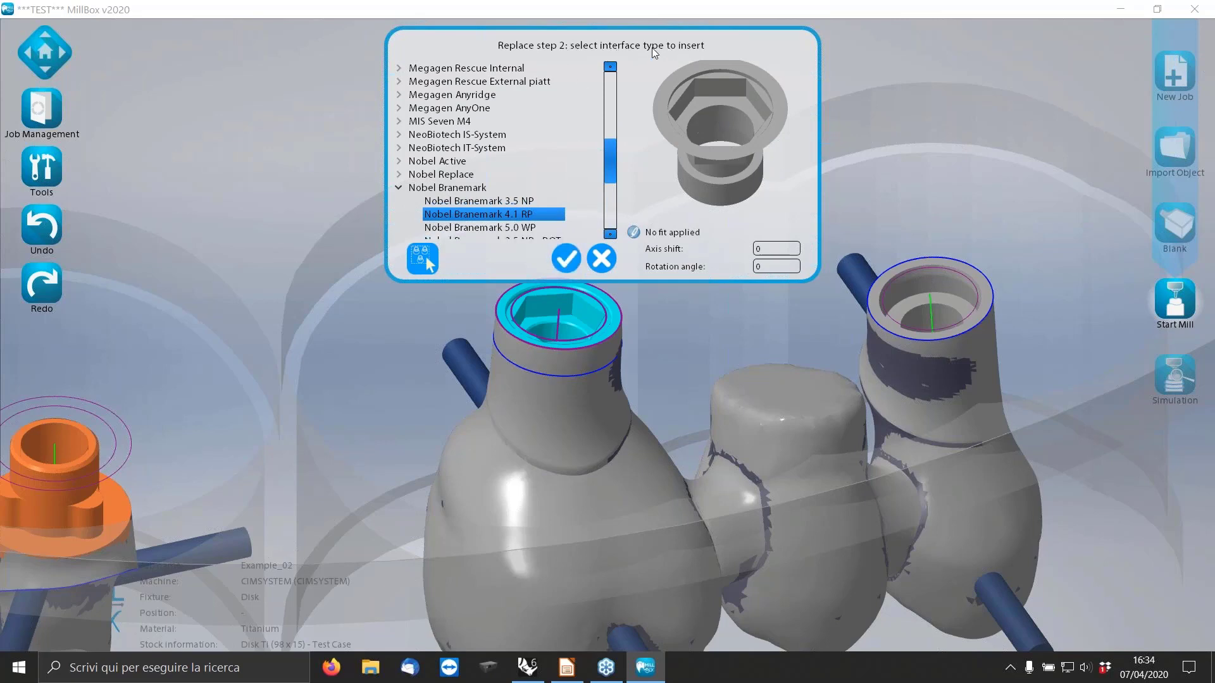
Insert Nobel Branemark 4.1 RP with no axis shift or rotation, inspect the hexagonal connection, and undo the replacement.
{"action": "left_click", "coordinate": [563, 260]}
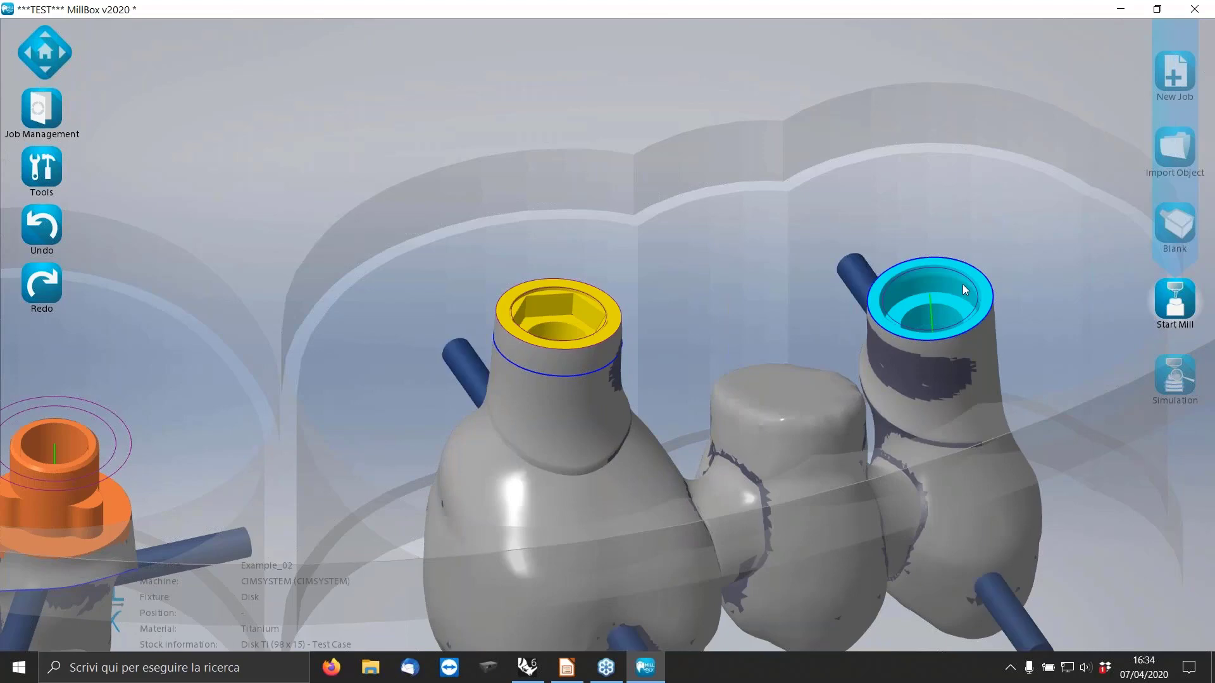
{"action": "scroll", "coordinate": [962, 284], "scroll_direction": "up", "scroll_amount": 3}
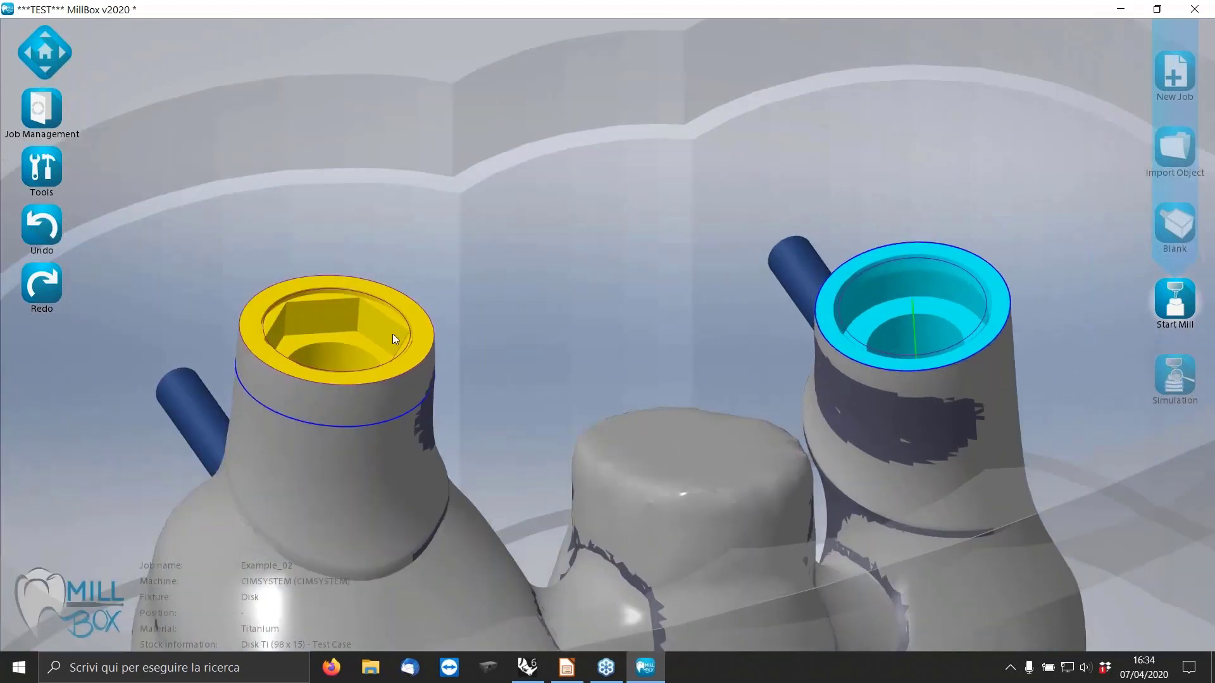
{"action": "scroll", "coordinate": [383, 296], "scroll_direction": "down", "scroll_amount": 3}
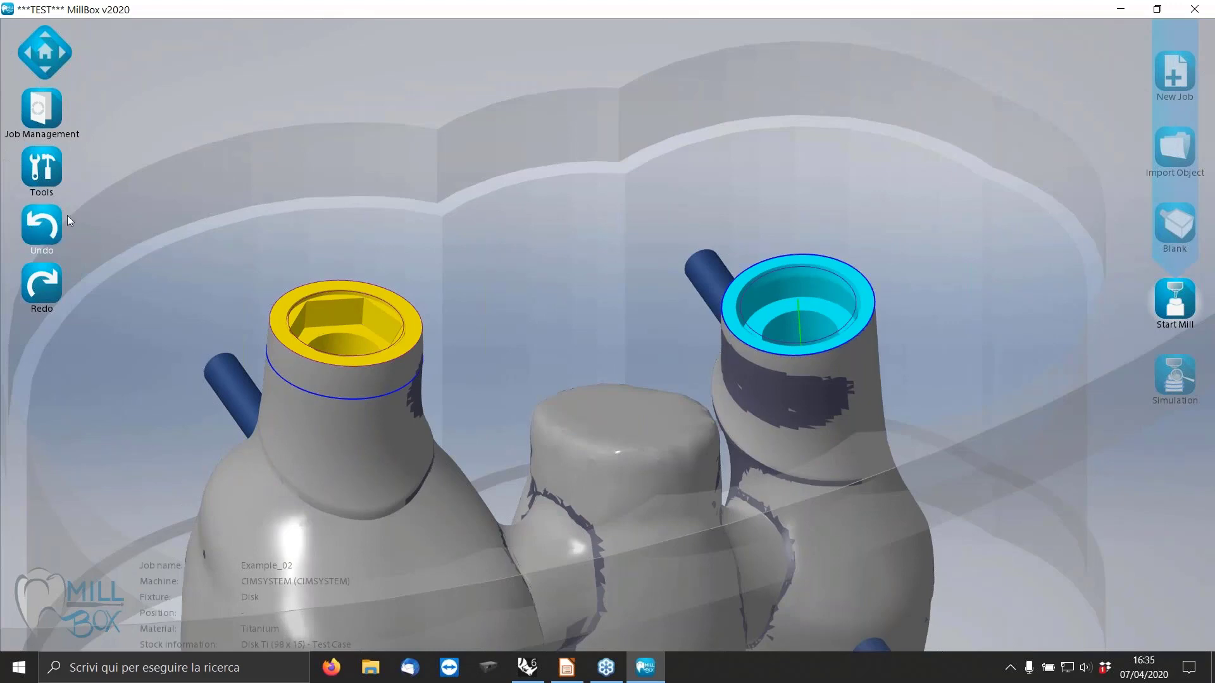
{"action": "left_click", "coordinate": [43, 228]}
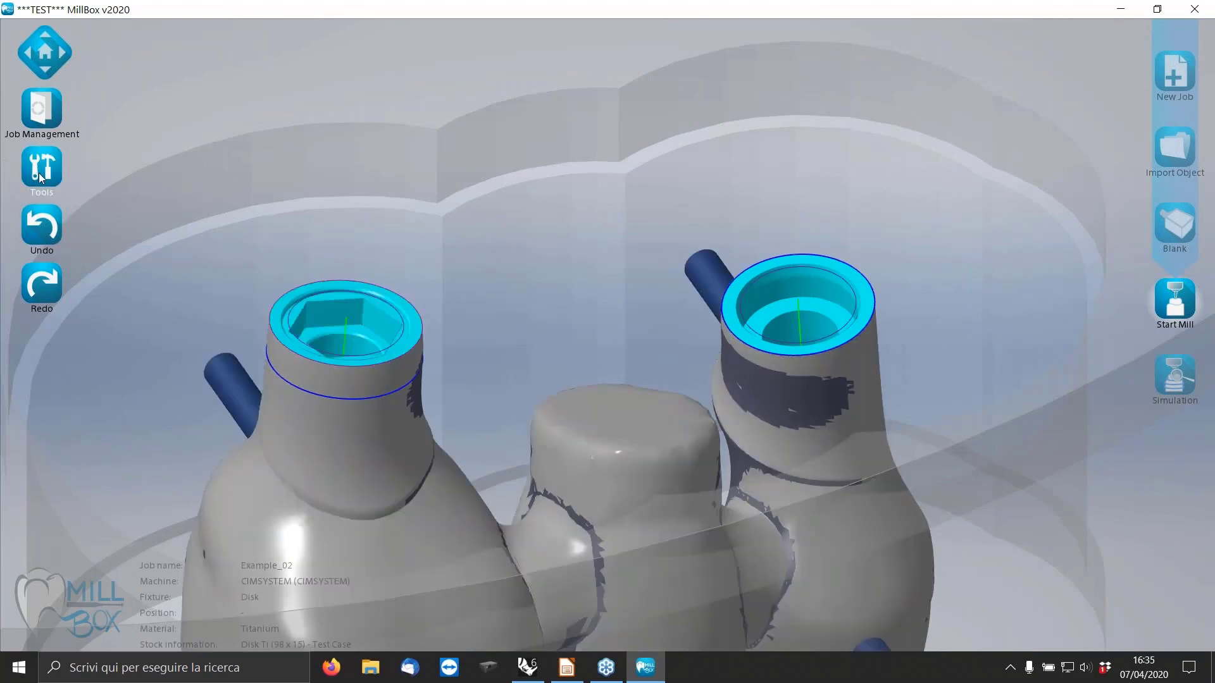
Replace the bridge's hexagonal connection, keeping Nobel Branemark 4.1 RP as current interface and inserting Nobel Branemark 4.1 RP - ROT.
{"action": "left_click", "coordinate": [39, 172]}
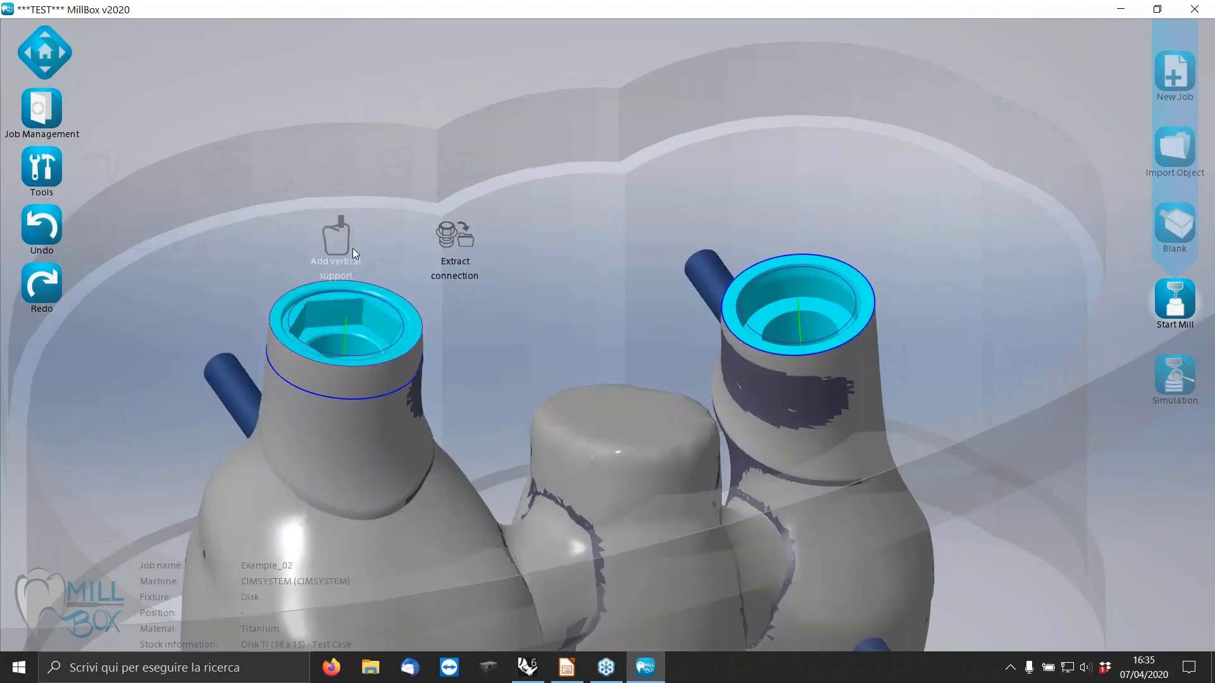
{"action": "left_click", "coordinate": [387, 320]}
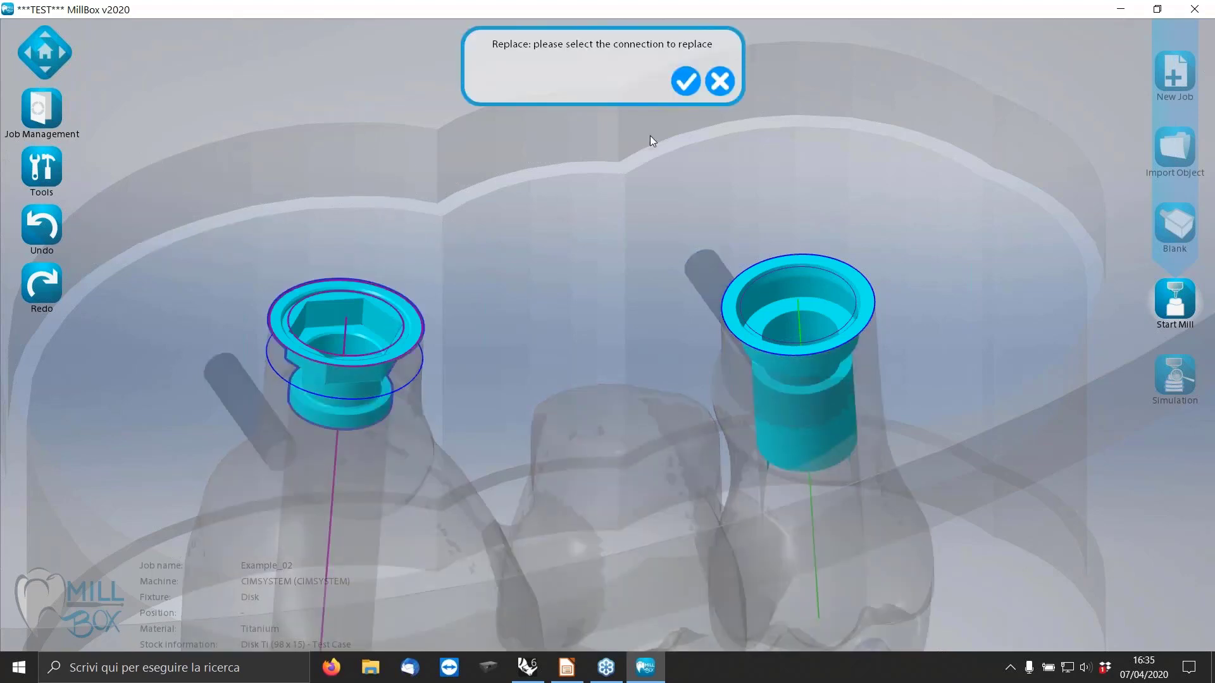
{"action": "left_click", "coordinate": [684, 83]}
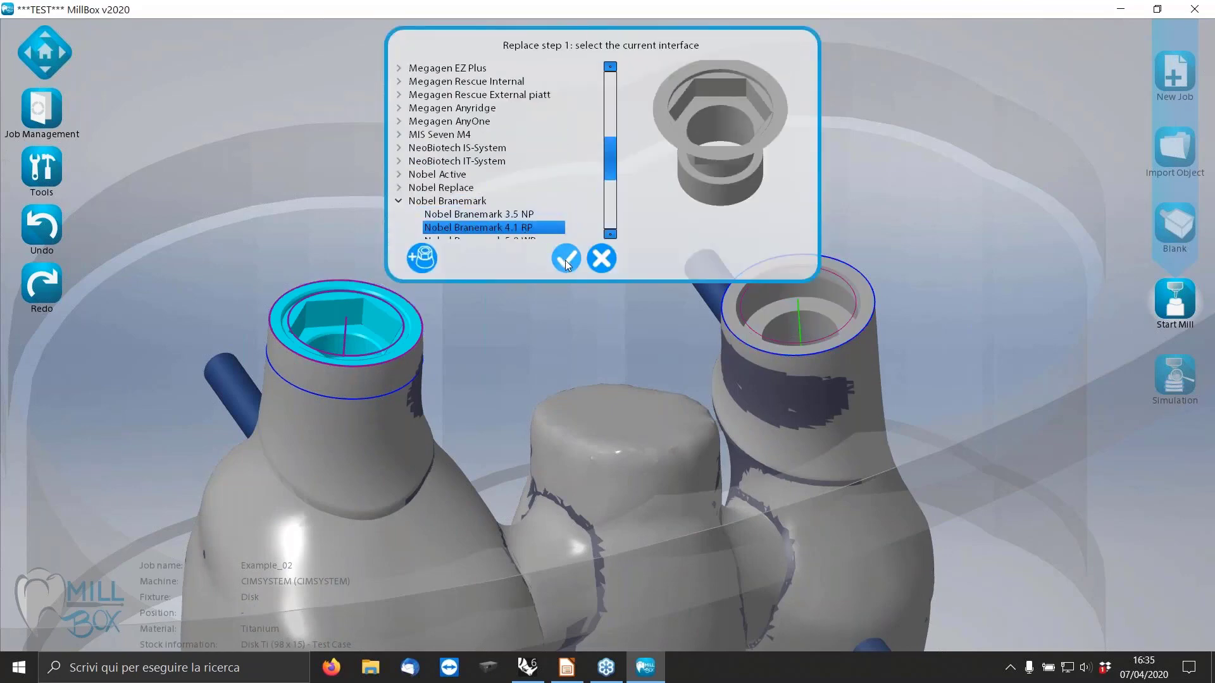
{"action": "left_click", "coordinate": [565, 259]}
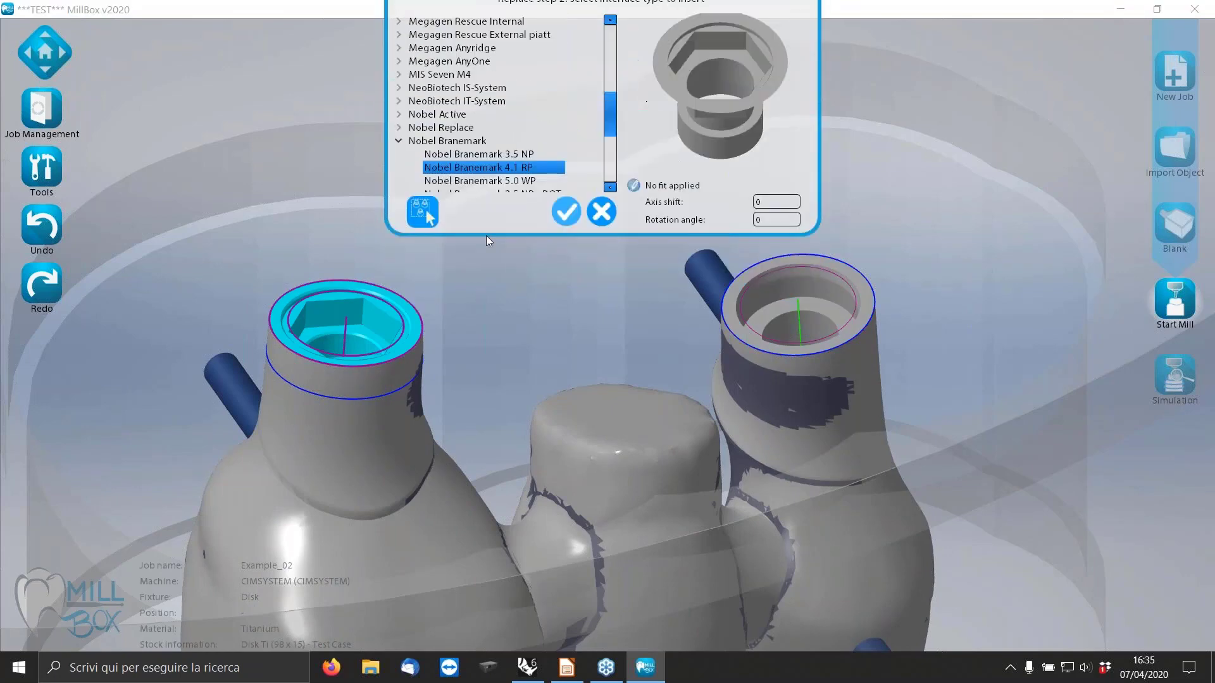
{"action": "scroll", "coordinate": [574, 206], "scroll_direction": "down", "scroll_amount": 2}
{"action": "left_click", "coordinate": [527, 176]}
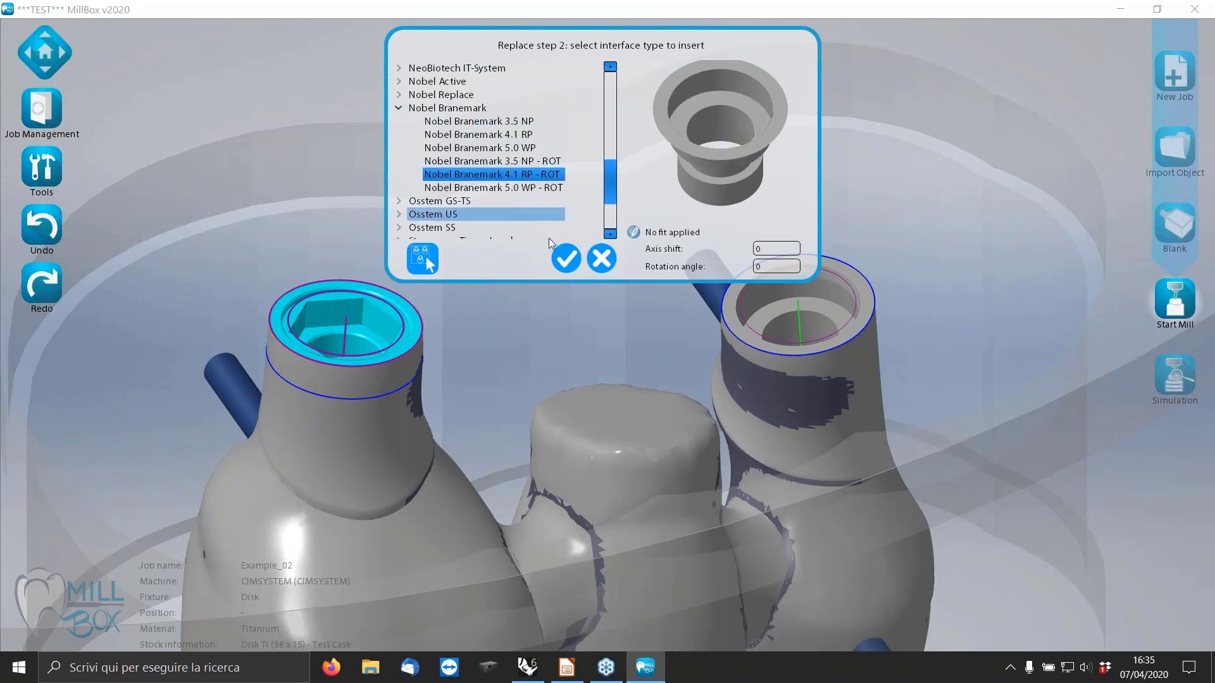
{"action": "left_click", "coordinate": [568, 261]}
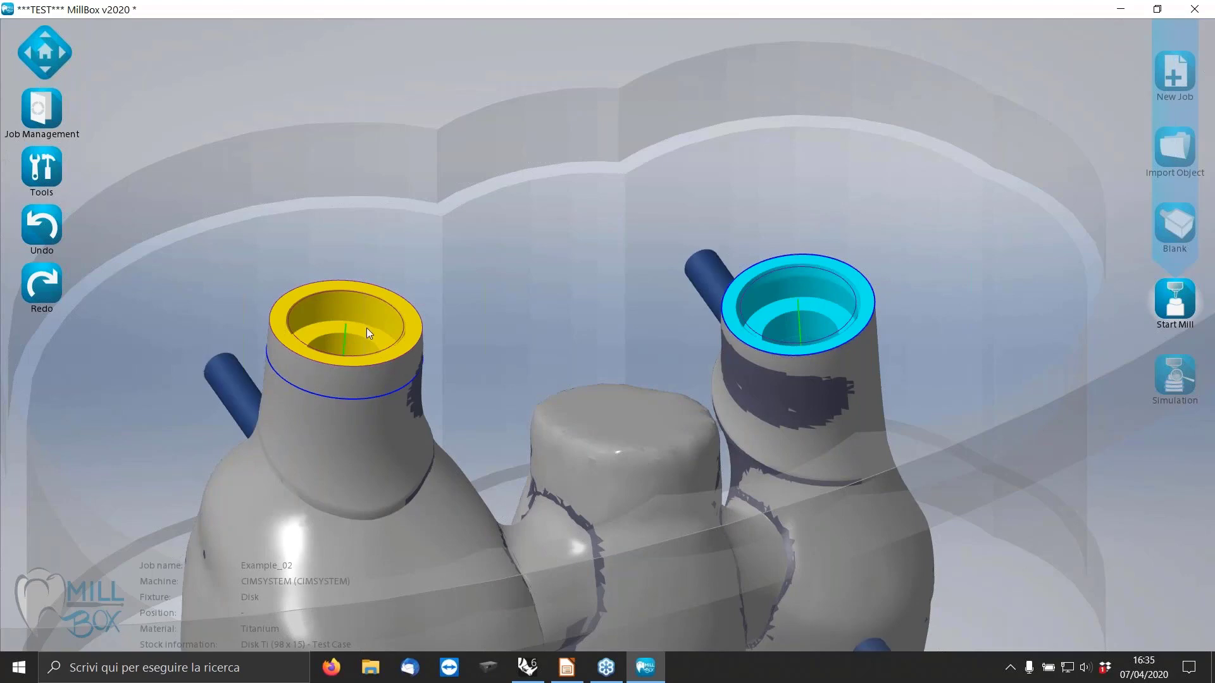
Inspect the new yellow connection up close and show the replaced interface over it for comparison.
{"action": "middle_click_drag", "start_coordinate": [404, 375], "coordinate": [389, 344]}
{"action": "scroll", "coordinate": [368, 345], "scroll_direction": "up", "scroll_amount": 8}
{"action": "scroll", "coordinate": [766, 350], "scroll_direction": "down", "scroll_amount": 3}
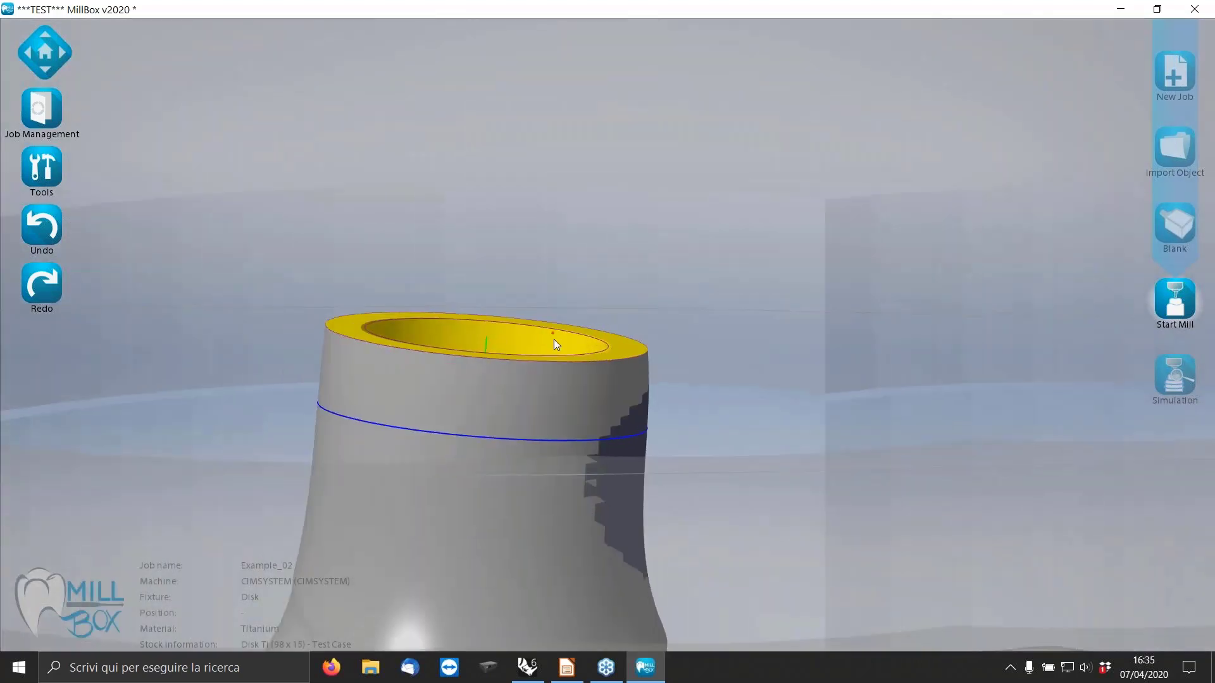
{"action": "middle_click_drag", "start_coordinate": [552, 332], "coordinate": [548, 391]}
{"action": "left_click", "coordinate": [46, 168]}
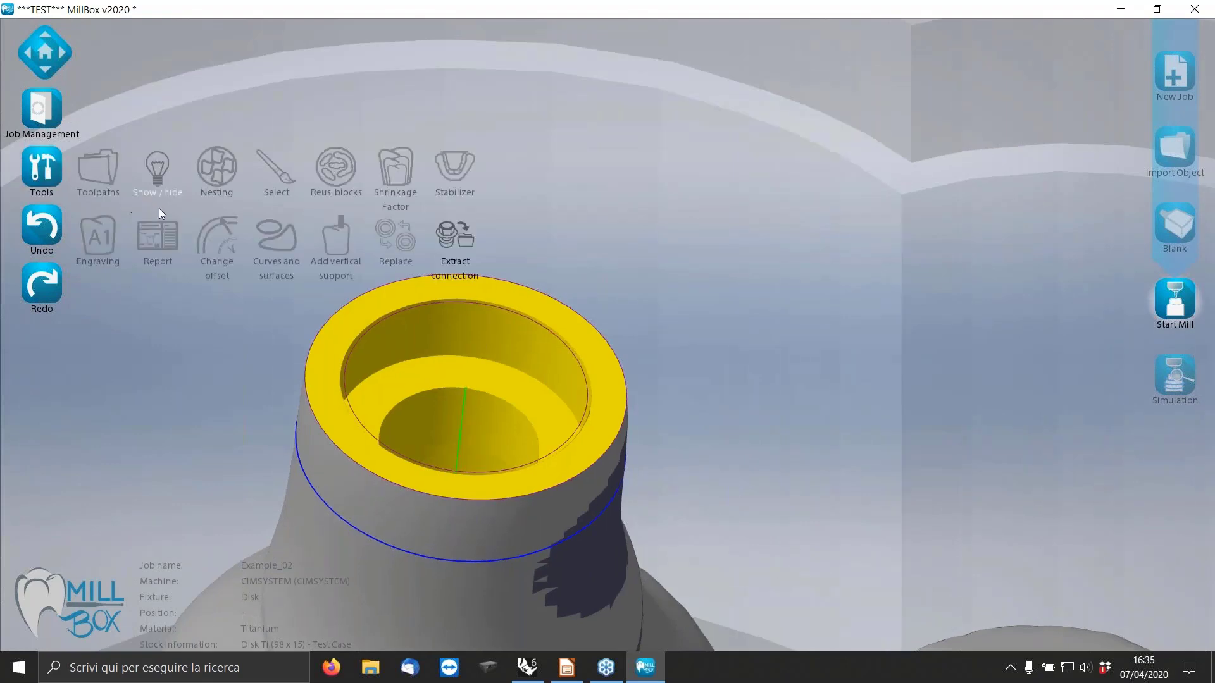
{"action": "left_click", "coordinate": [152, 168]}
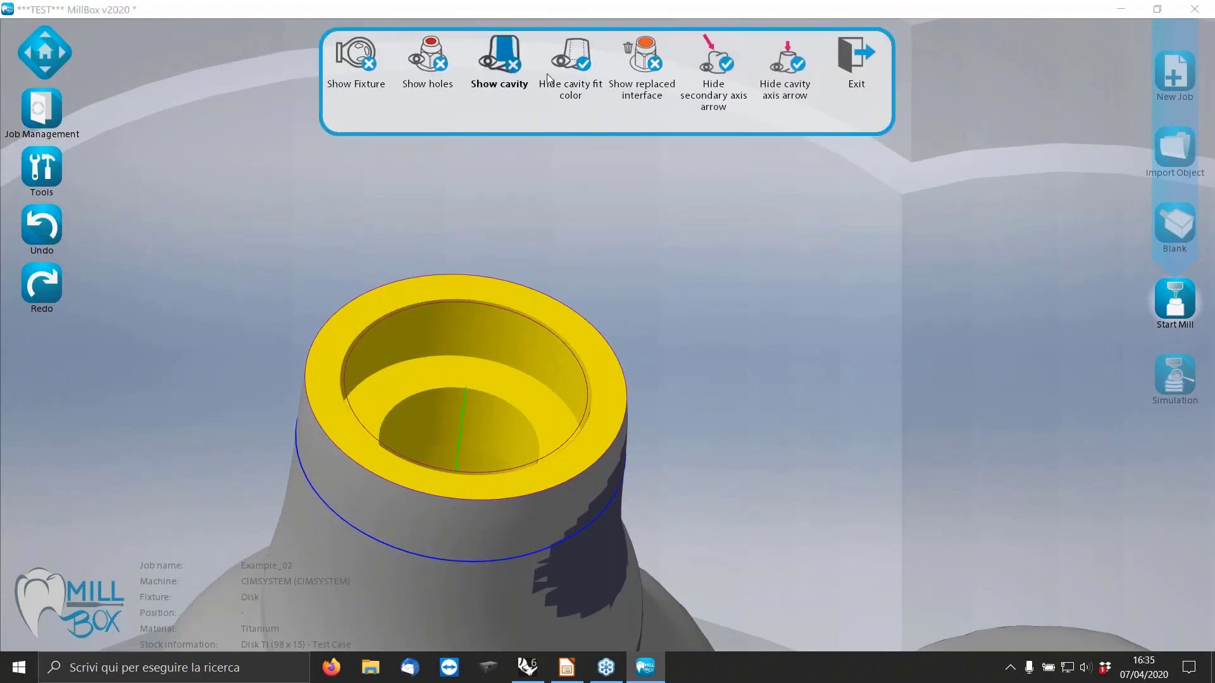
{"action": "left_click", "coordinate": [644, 68]}
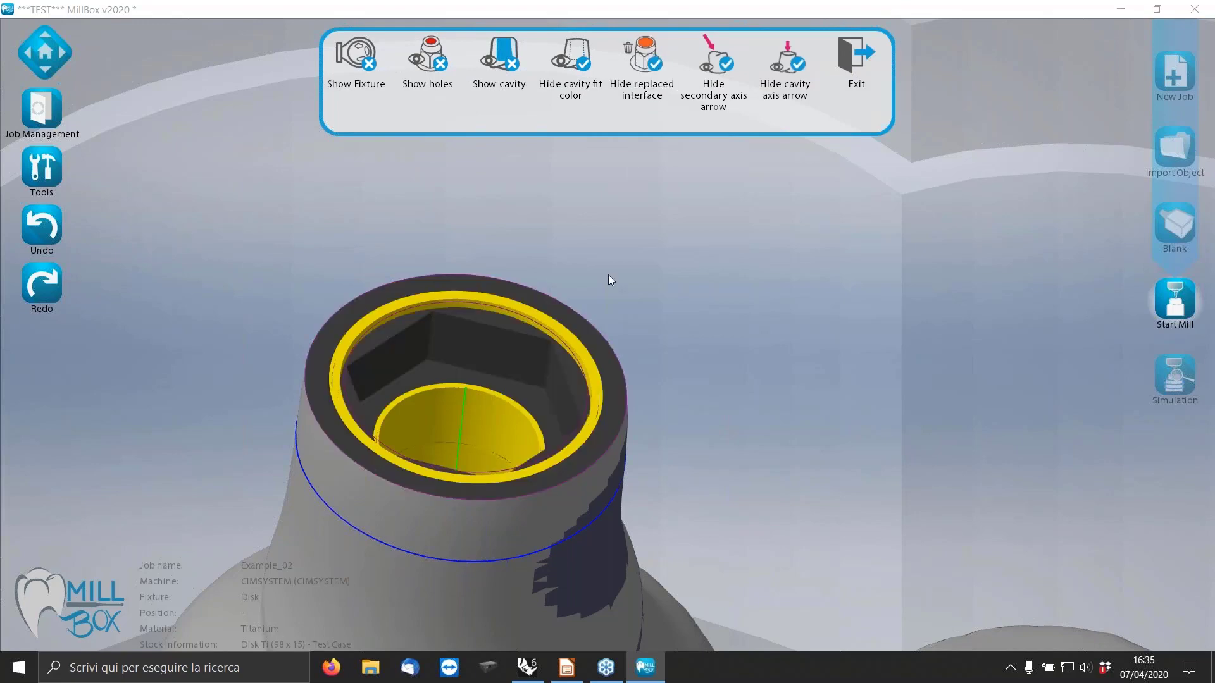
Compare the original interface with the new connection around the rim, hide the replaced interface, and leave the visibility options.
{"action": "middle_click_drag", "start_coordinate": [611, 274], "coordinate": [622, 234]}
{"action": "scroll", "coordinate": [642, 315], "scroll_direction": "down", "scroll_amount": 5}
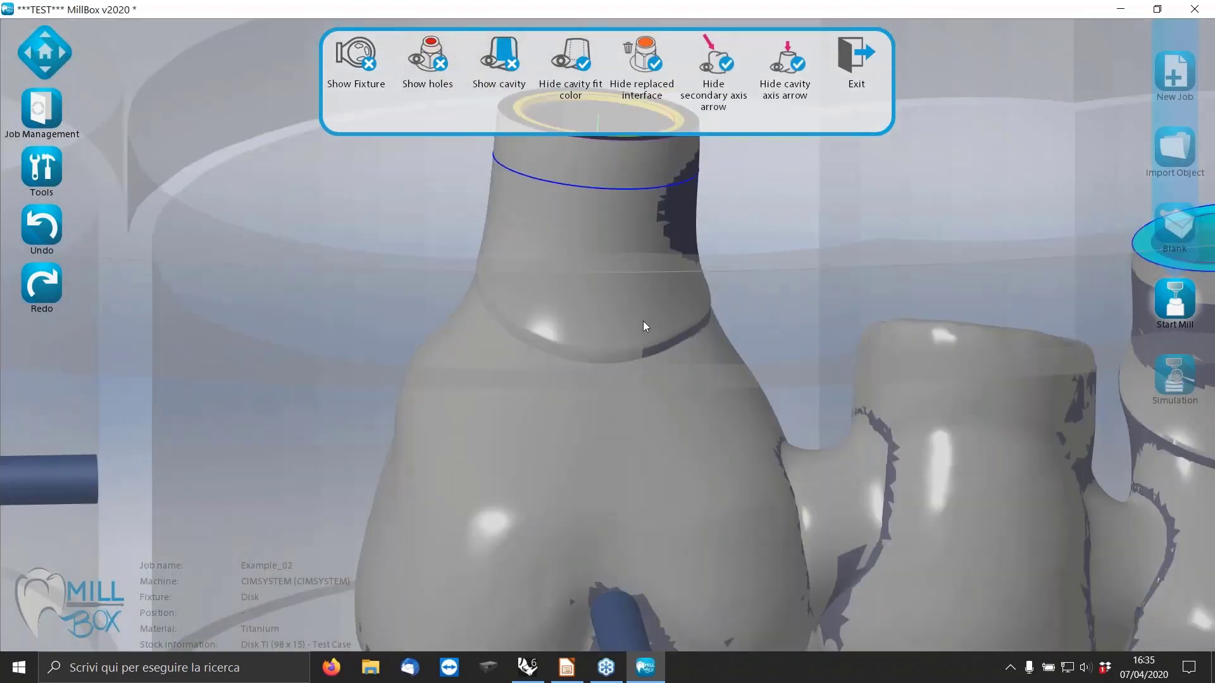
{"action": "scroll", "coordinate": [659, 272], "scroll_direction": "up", "scroll_amount": 6}
{"action": "middle_click_drag", "start_coordinate": [667, 269], "coordinate": [693, 283]}
{"action": "scroll", "coordinate": [697, 283], "scroll_direction": "up", "scroll_amount": 4}
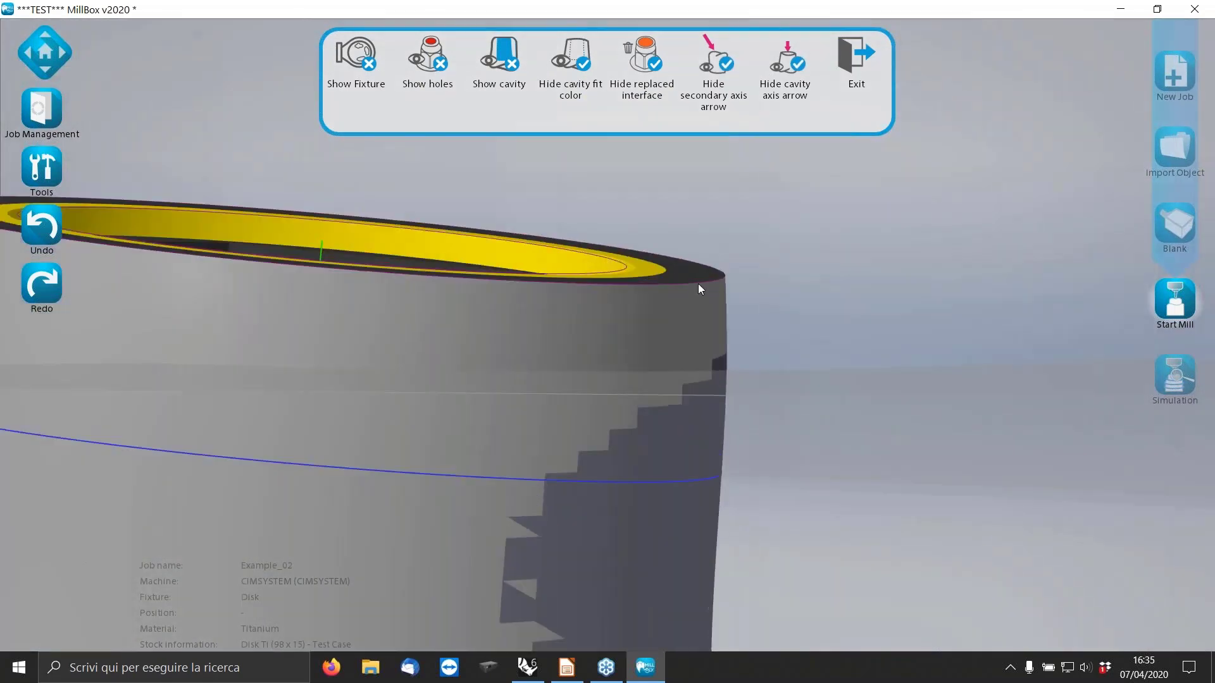
{"action": "scroll", "coordinate": [701, 284], "scroll_direction": "down", "scroll_amount": 2}
{"action": "middle_click_drag", "start_coordinate": [700, 291], "coordinate": [701, 335]}
{"action": "left_click", "coordinate": [642, 63]}
{"action": "scroll", "coordinate": [512, 278], "scroll_direction": "down", "scroll_amount": 10}
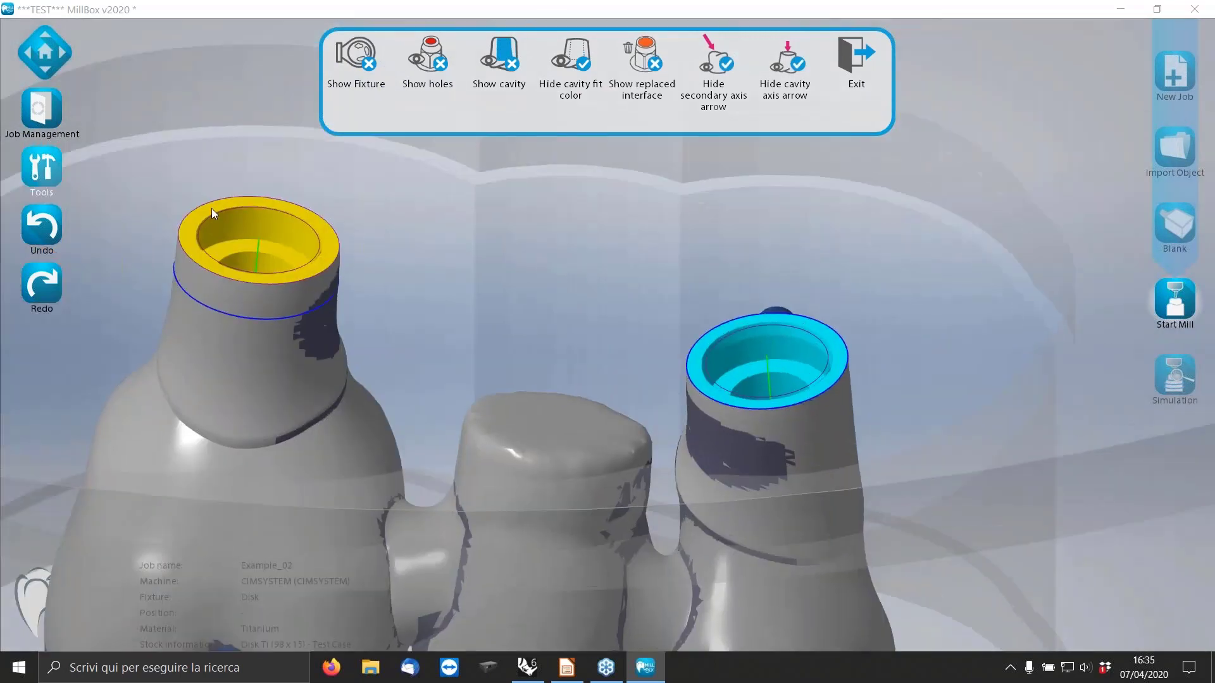
{"action": "left_click", "coordinate": [172, 178]}
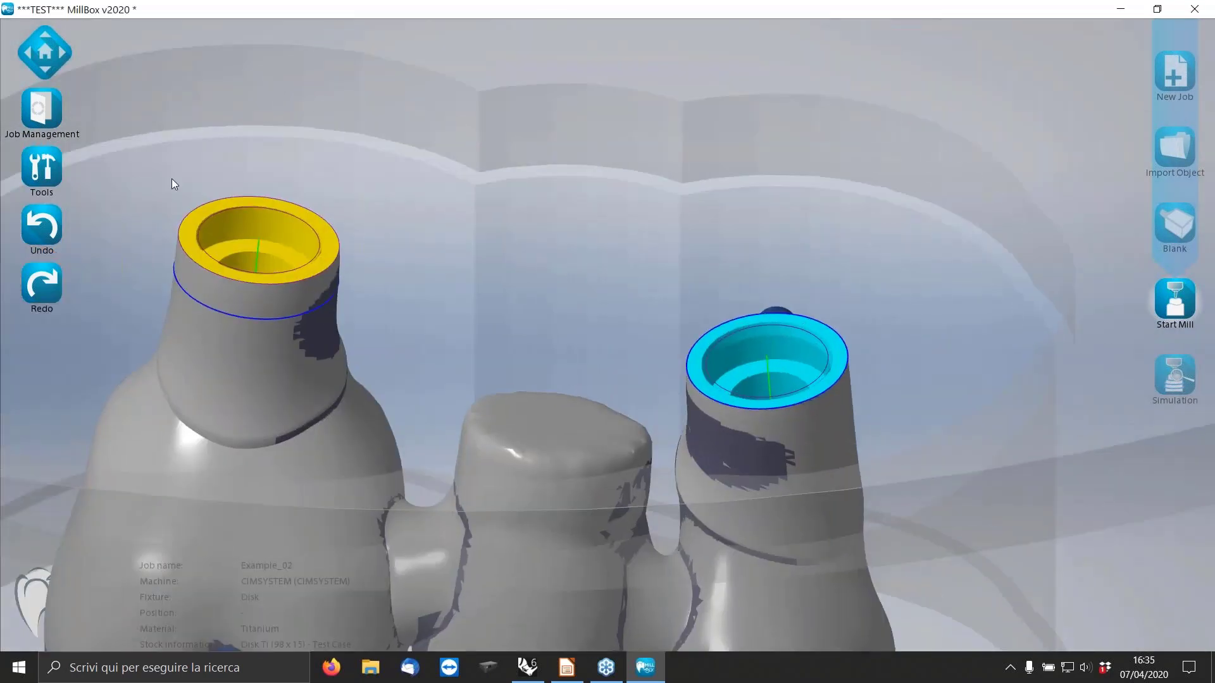
Replace the bridge's cyan connection, choosing Nobel Branemark 3.5 NP - ROT as current interface and inserting Nobel Branemark 4.1 RP - ROT.
{"action": "left_click", "coordinate": [33, 169]}
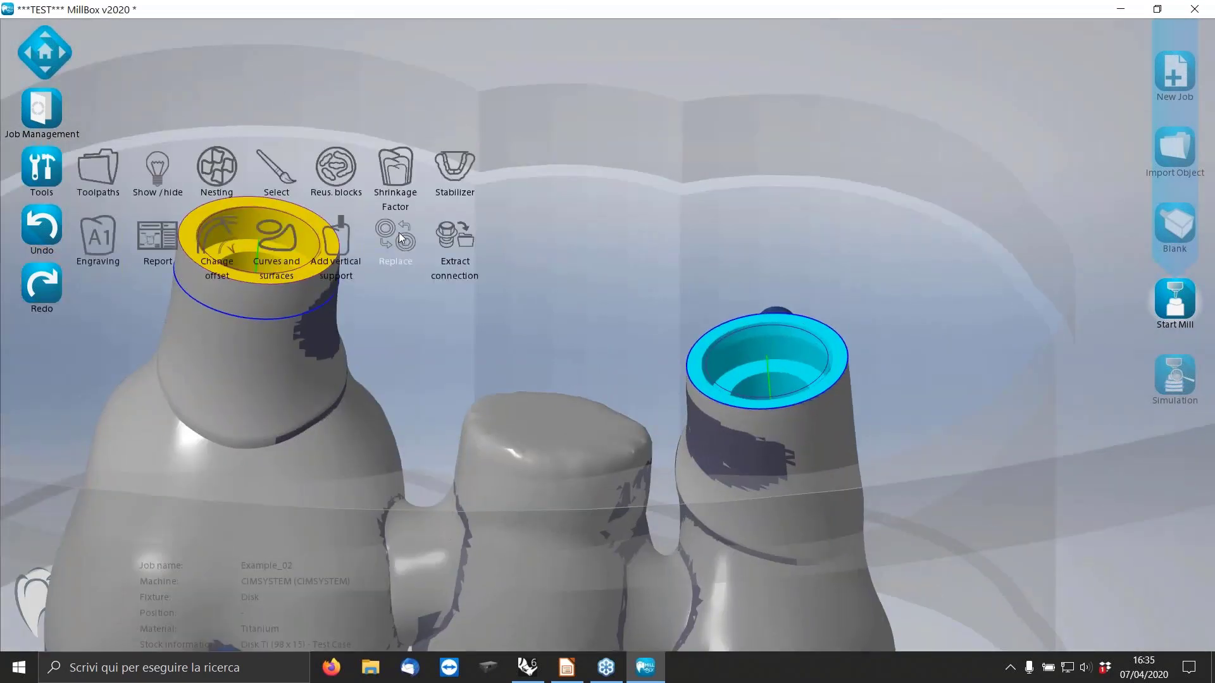
{"action": "left_click", "coordinate": [763, 340]}
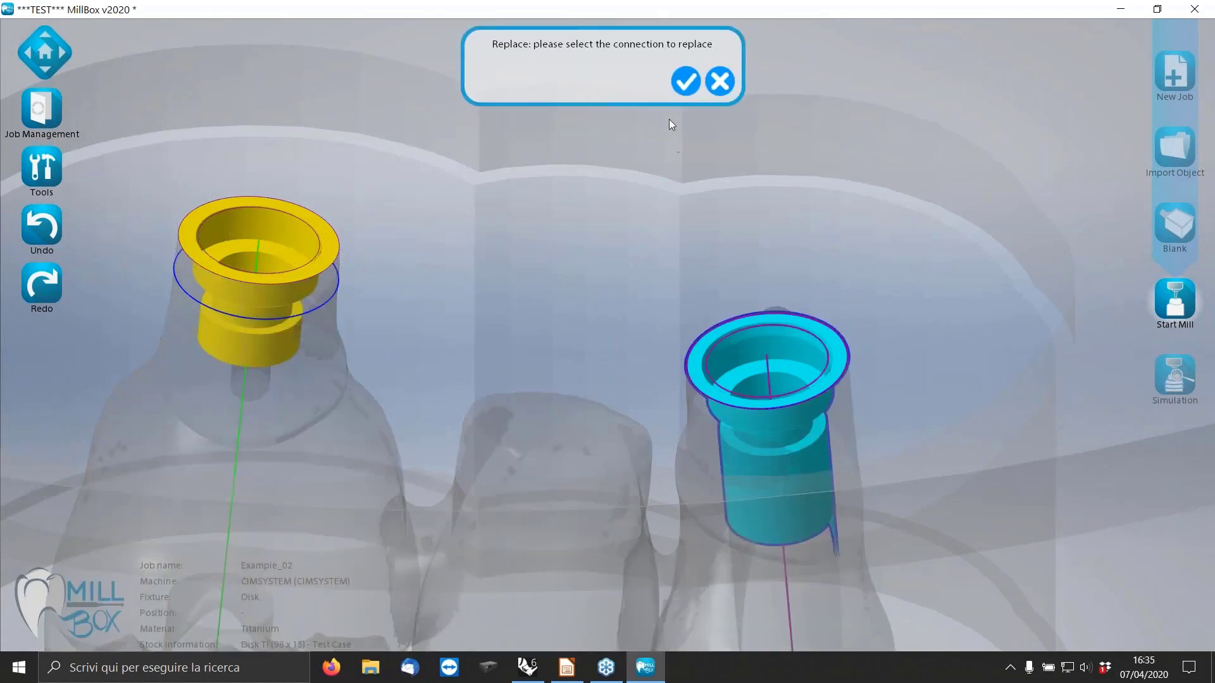
{"action": "left_click", "coordinate": [681, 80]}
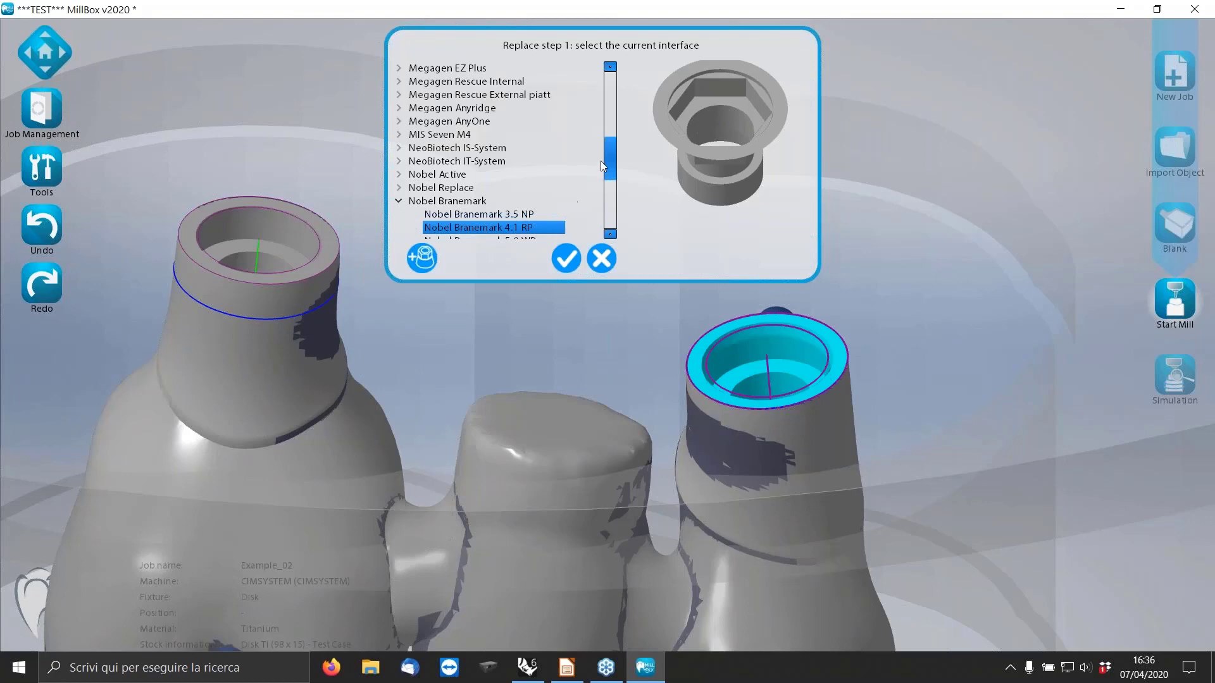
{"action": "scroll", "coordinate": [605, 158], "scroll_direction": "down", "scroll_amount": 1}
{"action": "left_click", "coordinate": [542, 213]}
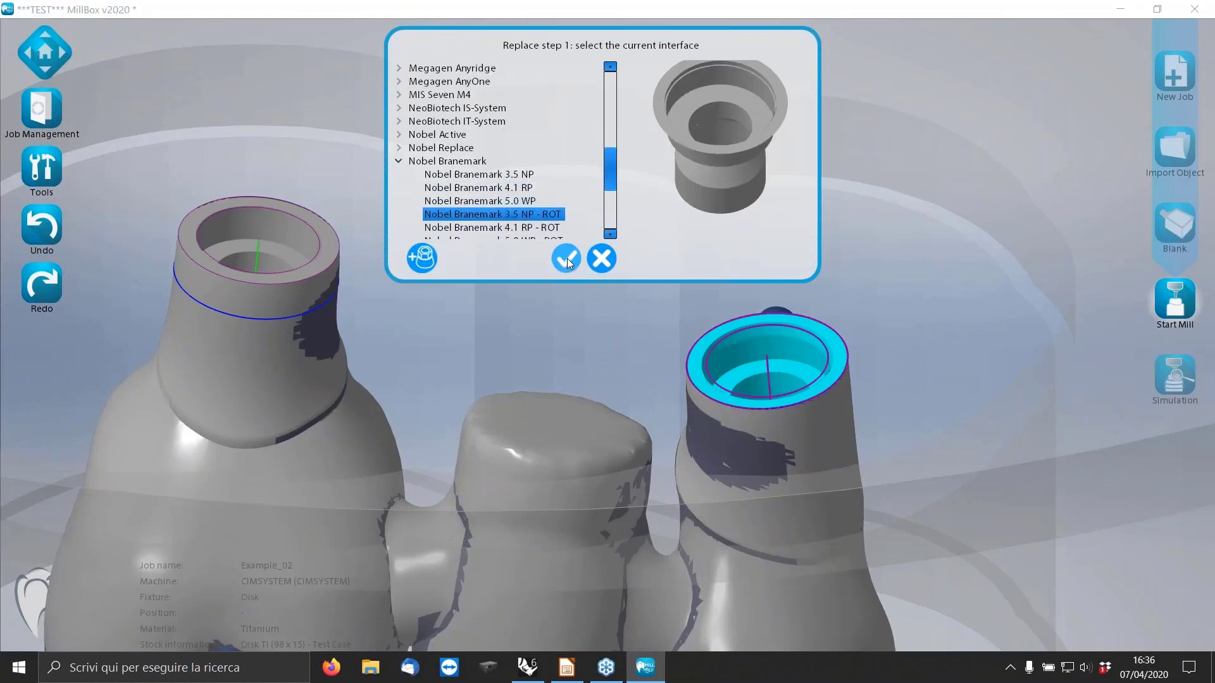
{"action": "left_click", "coordinate": [567, 259]}
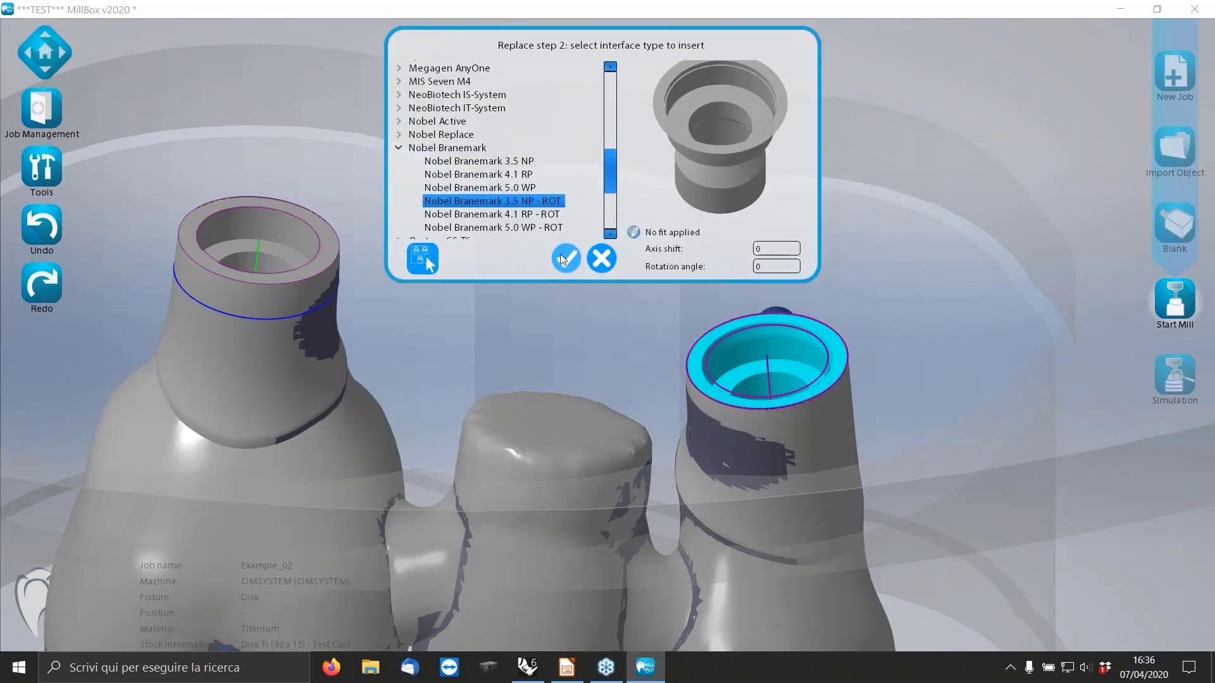
{"action": "left_click", "coordinate": [535, 215]}
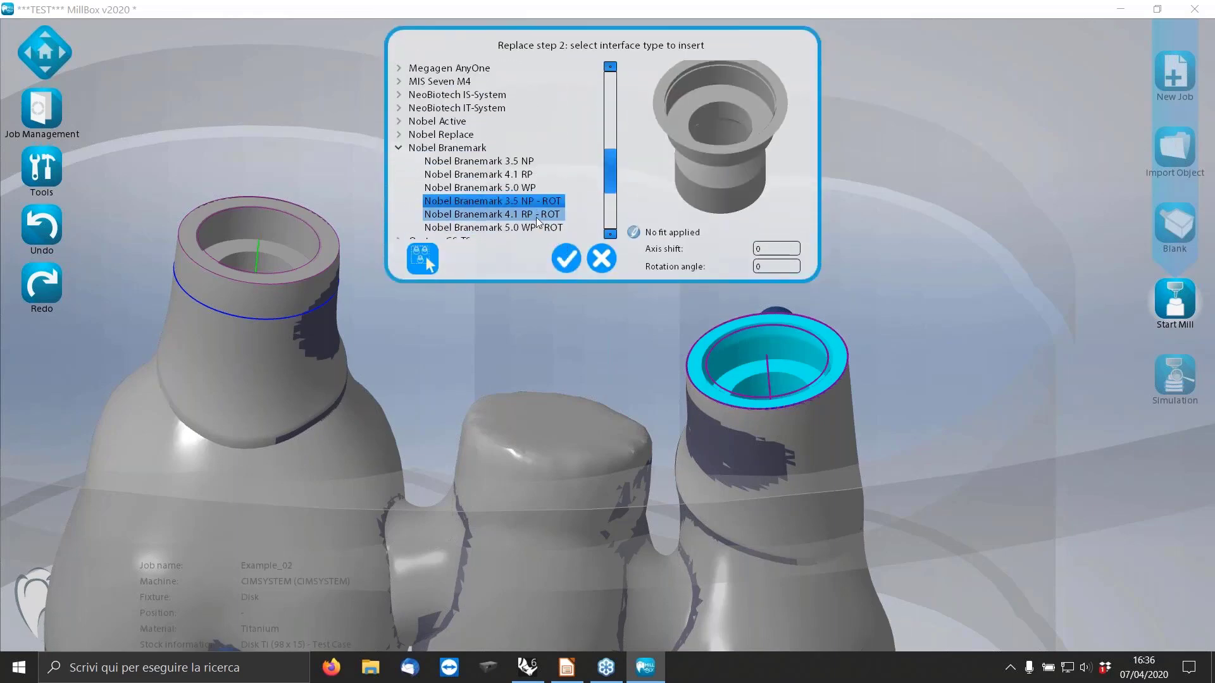
{"action": "left_click", "coordinate": [565, 256]}
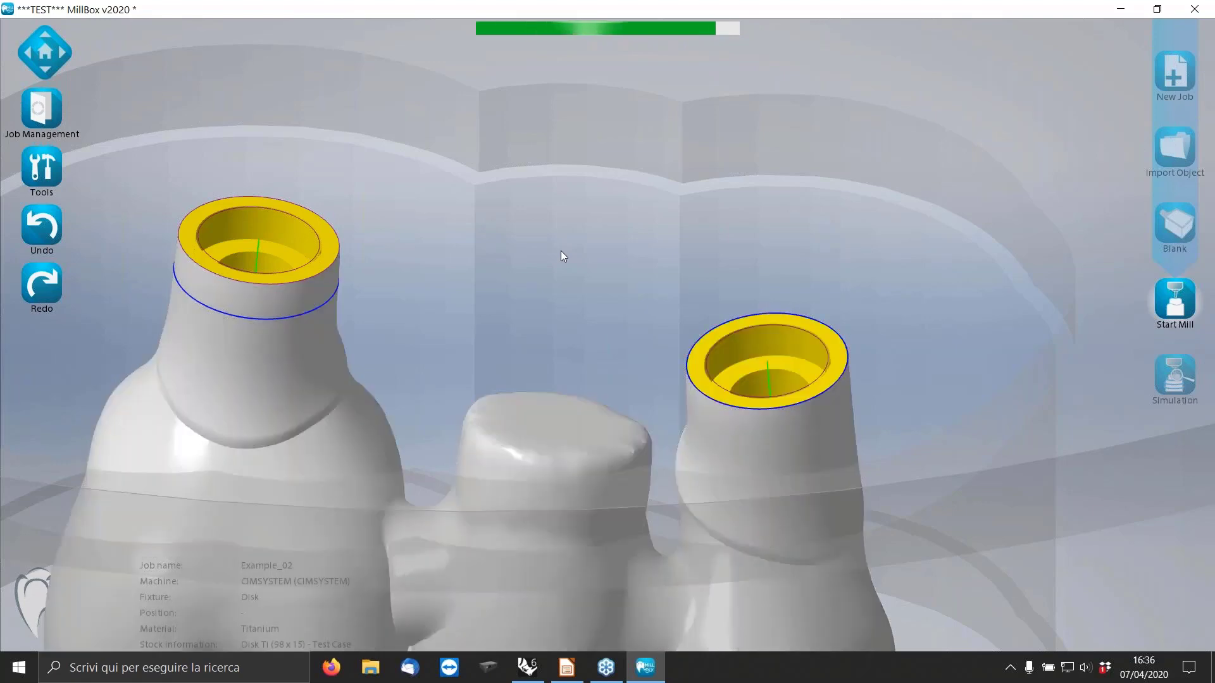
Inspect both replaced yellow bridge connections, and examine the orange connection on the neighbouring abutment.
{"action": "scroll", "coordinate": [763, 241], "scroll_direction": "down", "scroll_amount": 5}
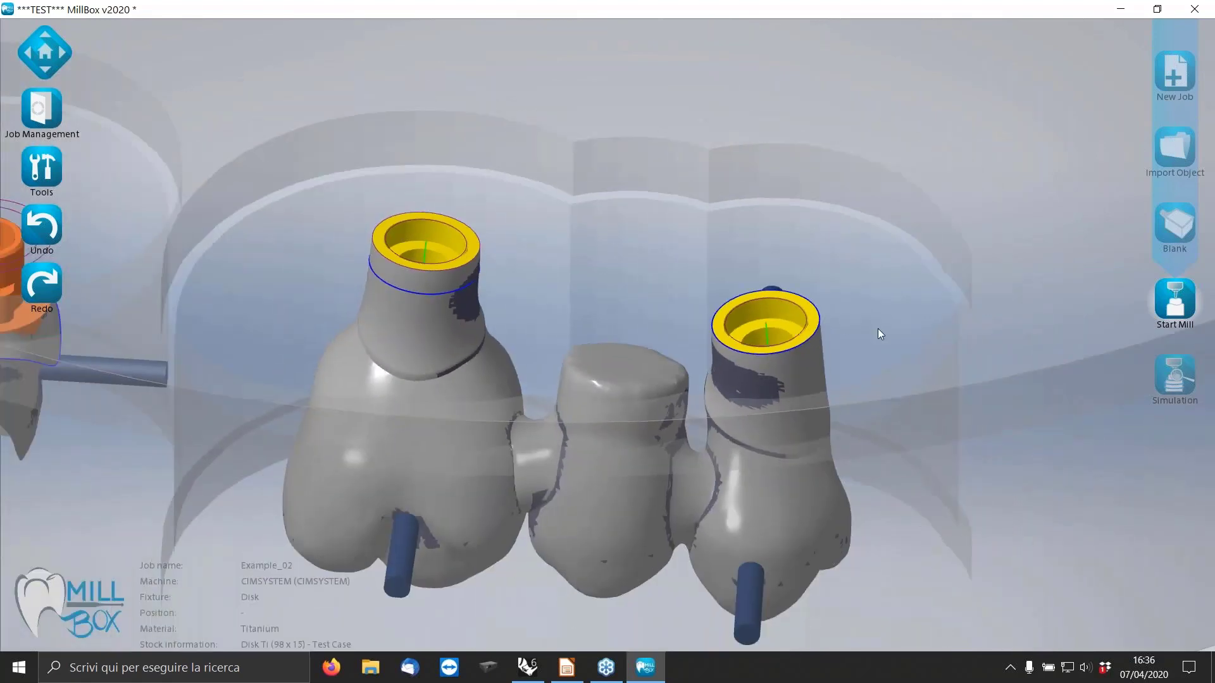
{"action": "scroll", "coordinate": [878, 328], "scroll_direction": "down", "scroll_amount": 5}
{"action": "middle_click_drag", "start_coordinate": [465, 353], "coordinate": [516, 362]}
{"action": "scroll", "coordinate": [362, 337], "scroll_direction": "up", "scroll_amount": 3}
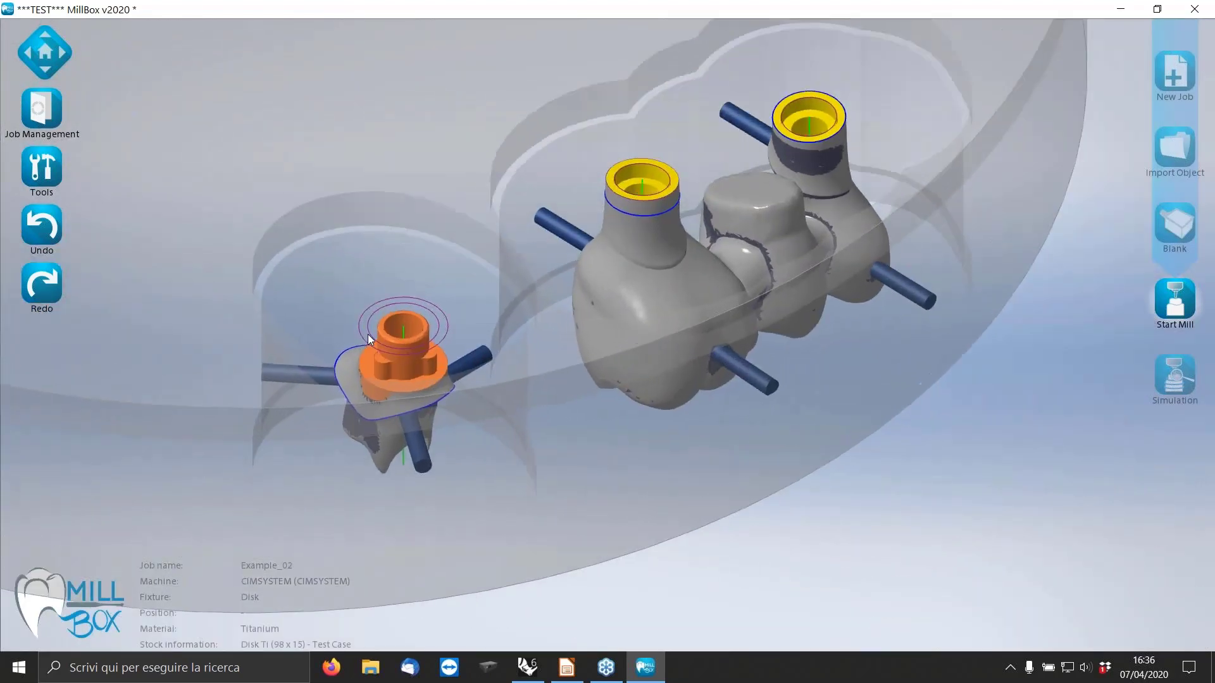
{"action": "middle_click_drag", "start_coordinate": [566, 265], "coordinate": [552, 256]}
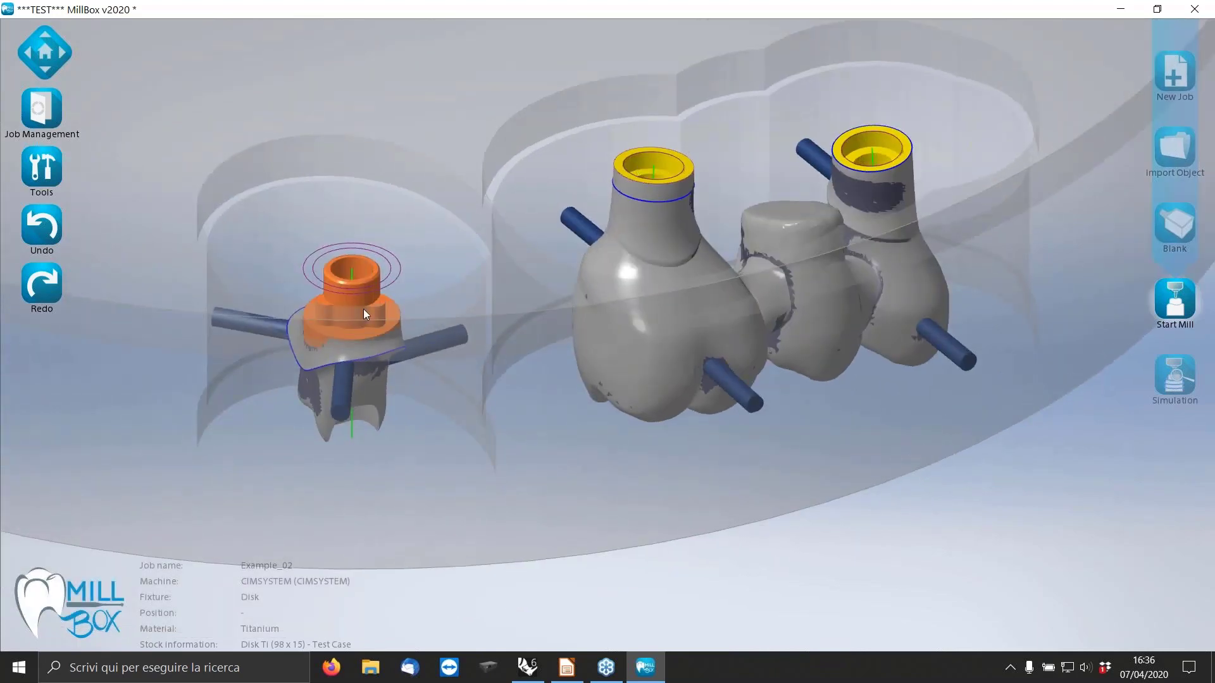
{"action": "scroll", "coordinate": [300, 268], "scroll_direction": "up", "scroll_amount": 3}
{"action": "scroll", "coordinate": [845, 322], "scroll_direction": "down", "scroll_amount": 2}
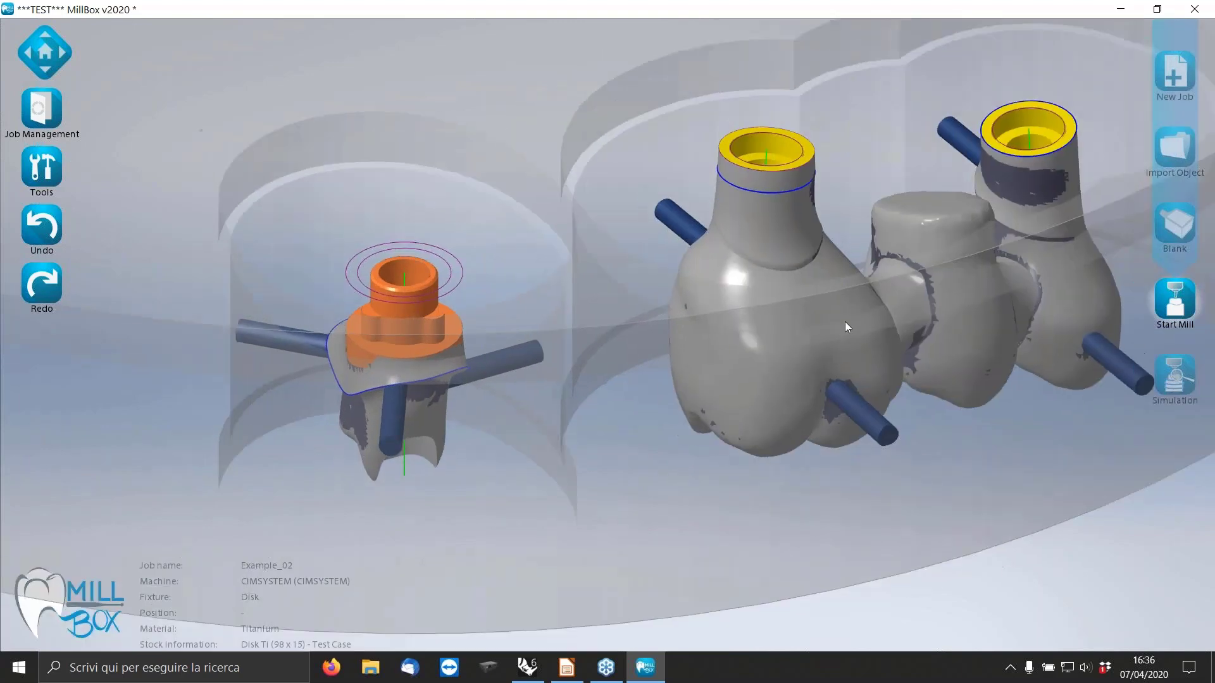
{"action": "scroll", "coordinate": [449, 312], "scroll_direction": "up", "scroll_amount": 5}
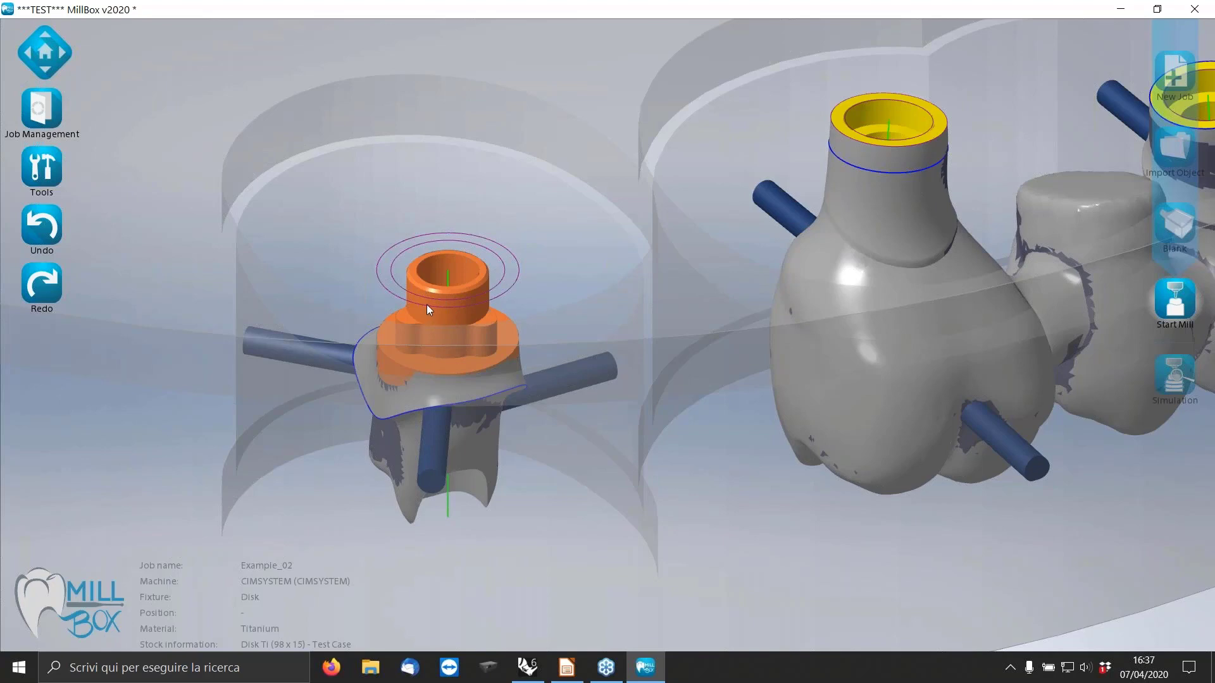
Extract the abutment's orange connection as a new interface with the replace name Test.
{"action": "left_click", "coordinate": [36, 164]}
{"action": "scroll", "coordinate": [741, 369], "scroll_direction": "up", "scroll_amount": 2}
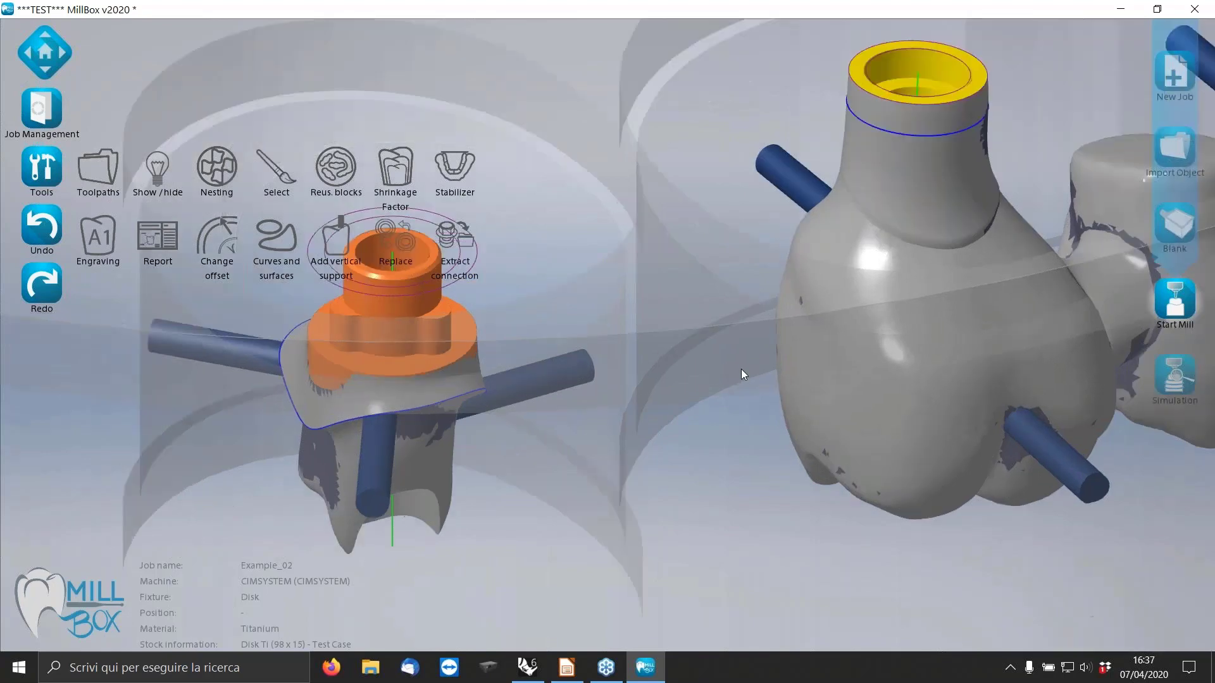
{"action": "scroll", "coordinate": [746, 376], "scroll_direction": "down", "scroll_amount": 2}
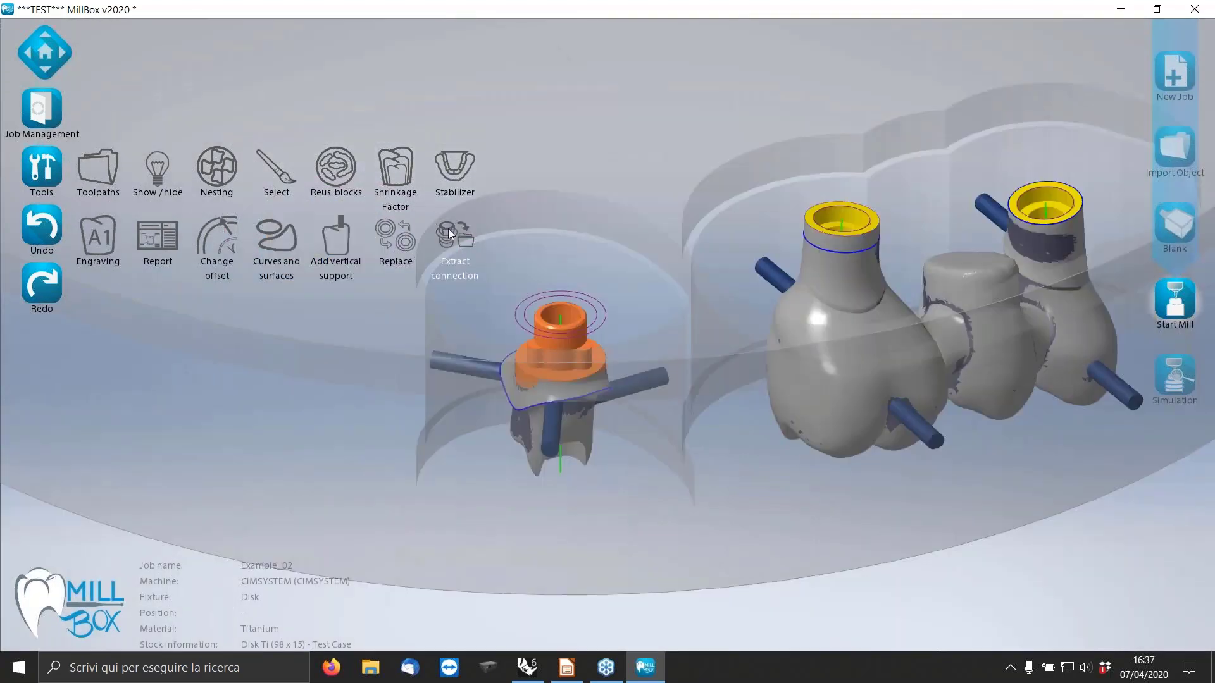
{"action": "left_click", "coordinate": [451, 238]}
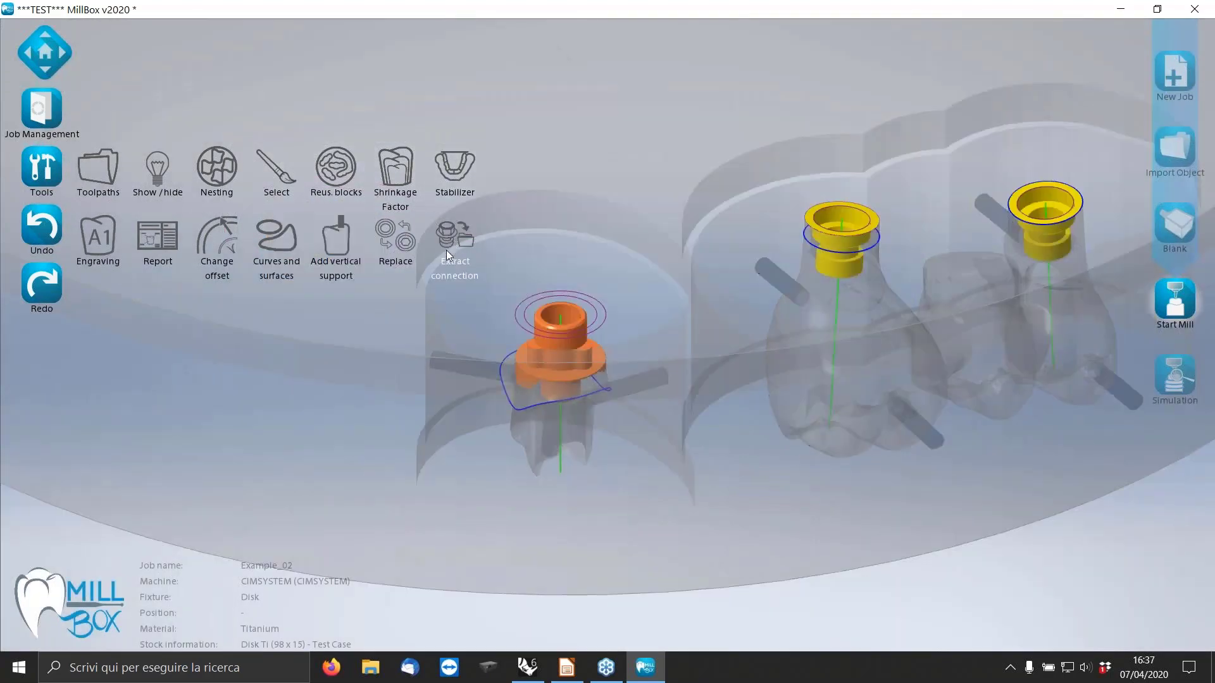
{"action": "left_click", "coordinate": [559, 337]}
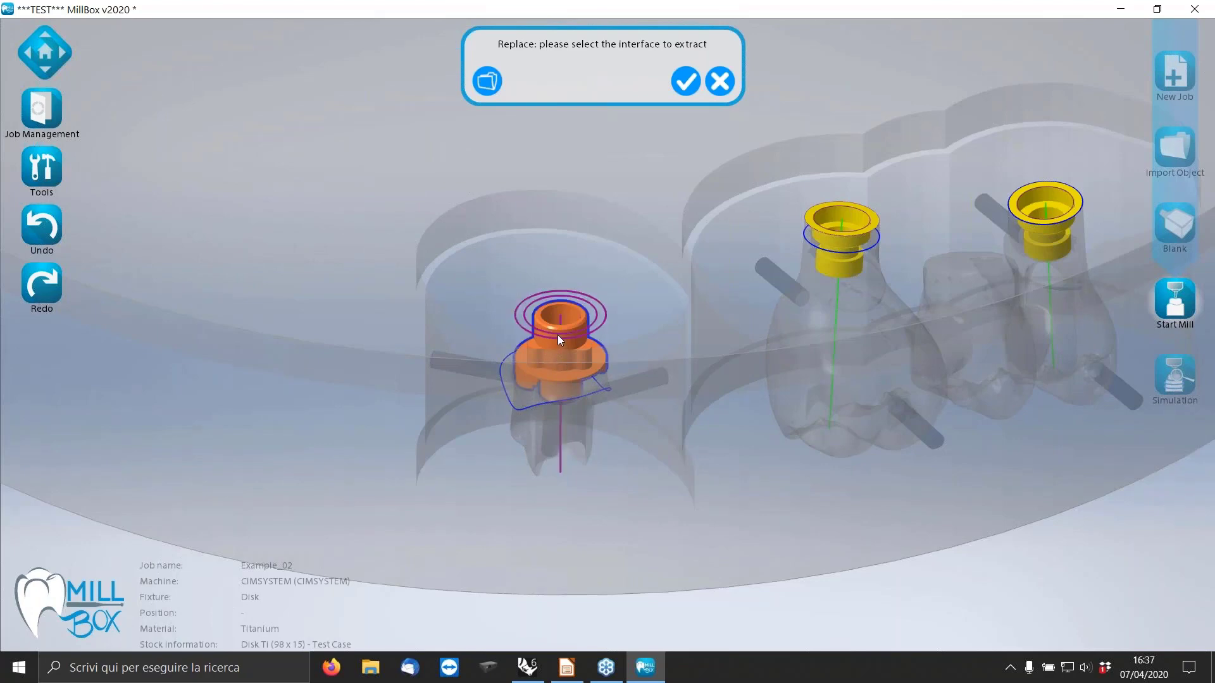
{"action": "left_click", "coordinate": [685, 81]}
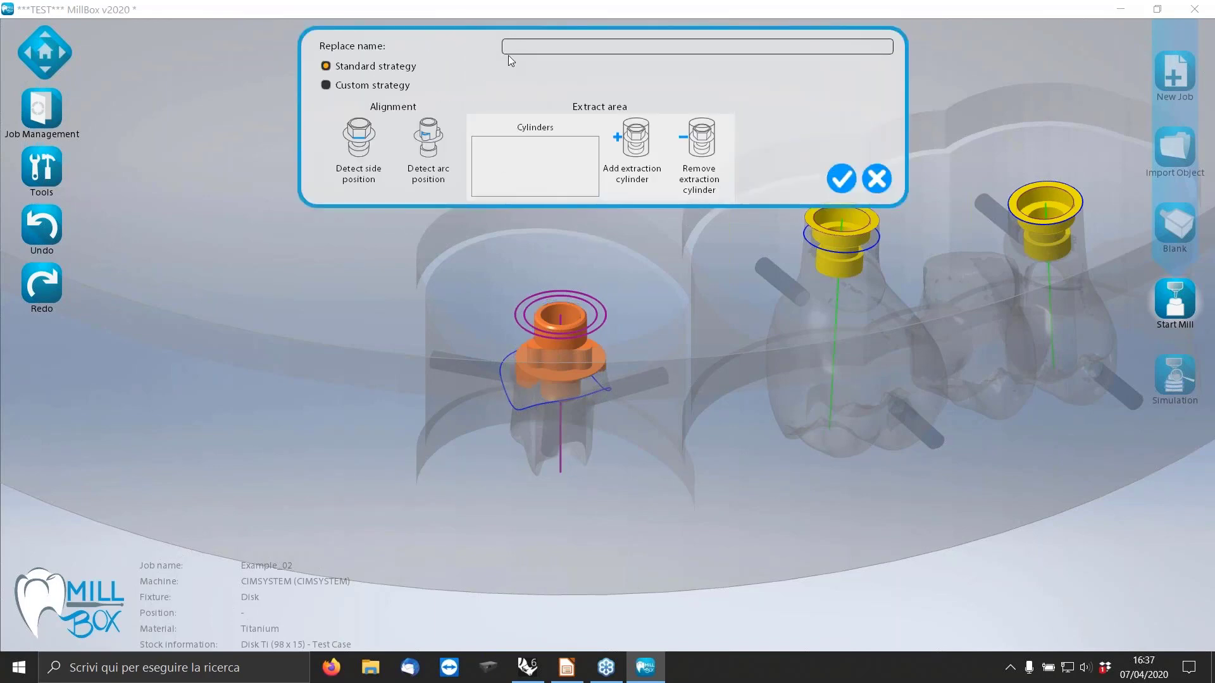
{"action": "type", "text": "Test"}
Switch the extraction to a custom strategy and preview the strategy files up to Gruppo6.html.
{"action": "left_click", "coordinate": [374, 86]}
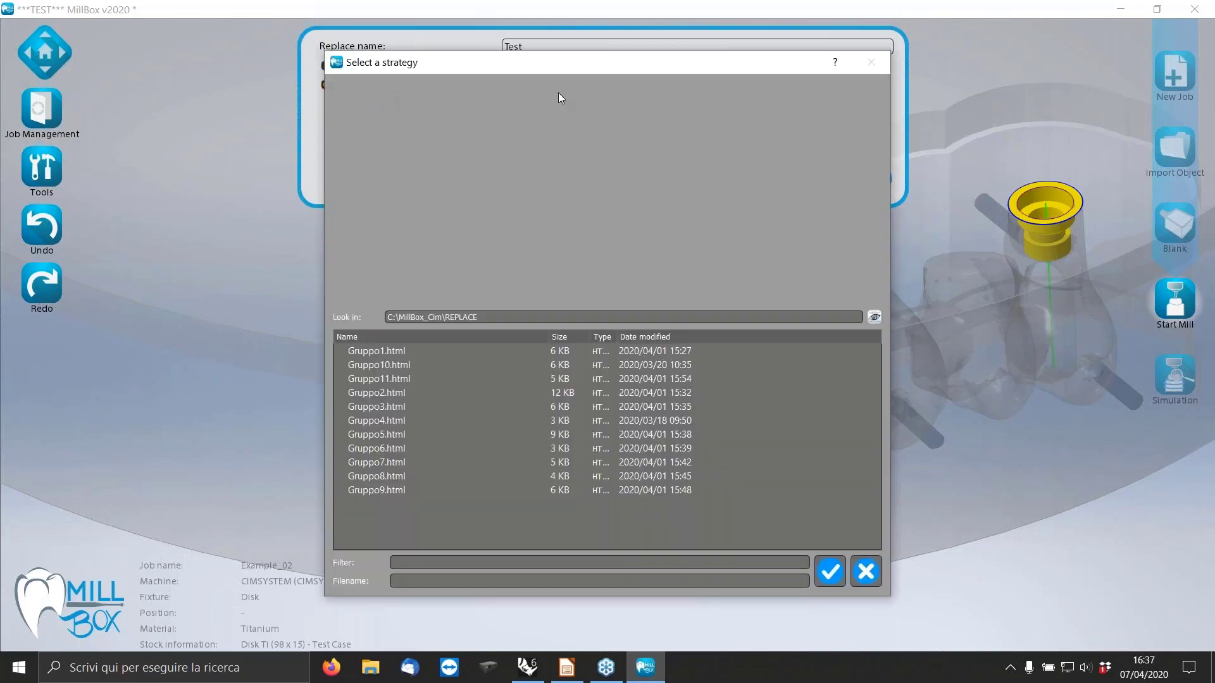
{"action": "left_click_drag", "start_coordinate": [600, 62], "coordinate": [808, 95]}
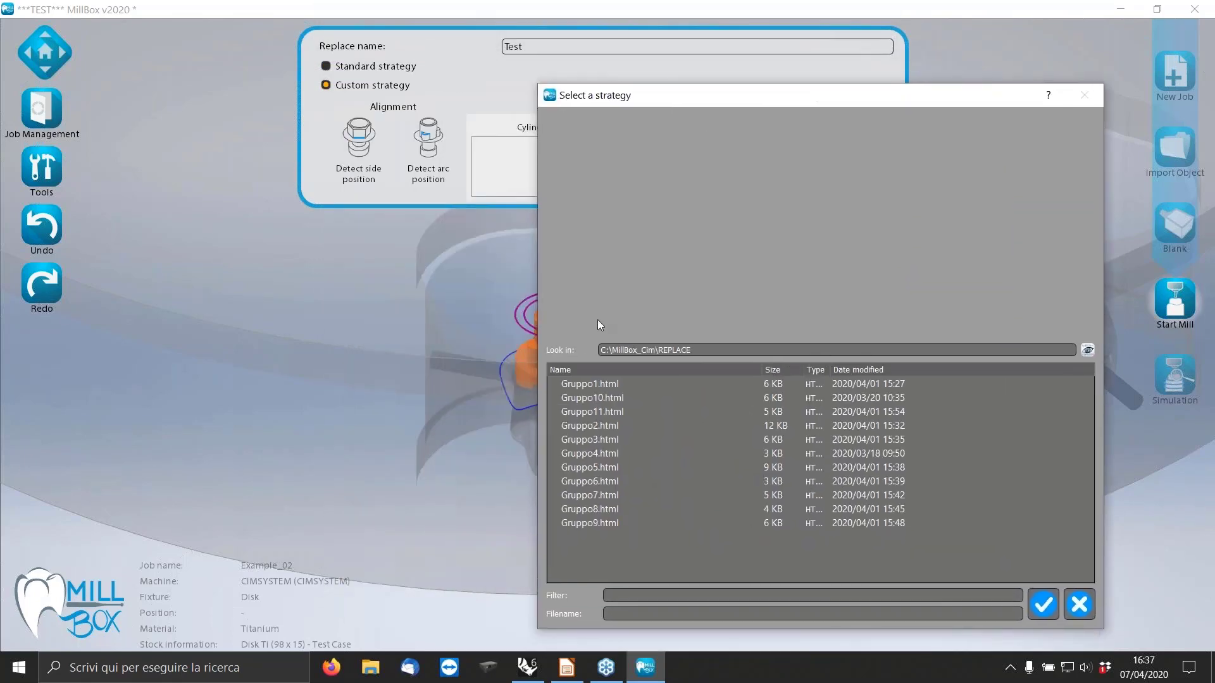
{"action": "left_click", "coordinate": [601, 398]}
{"action": "left_click_drag", "start_coordinate": [599, 388], "coordinate": [605, 481]}
{"action": "scroll", "coordinate": [803, 258], "scroll_direction": "down", "scroll_amount": 5}
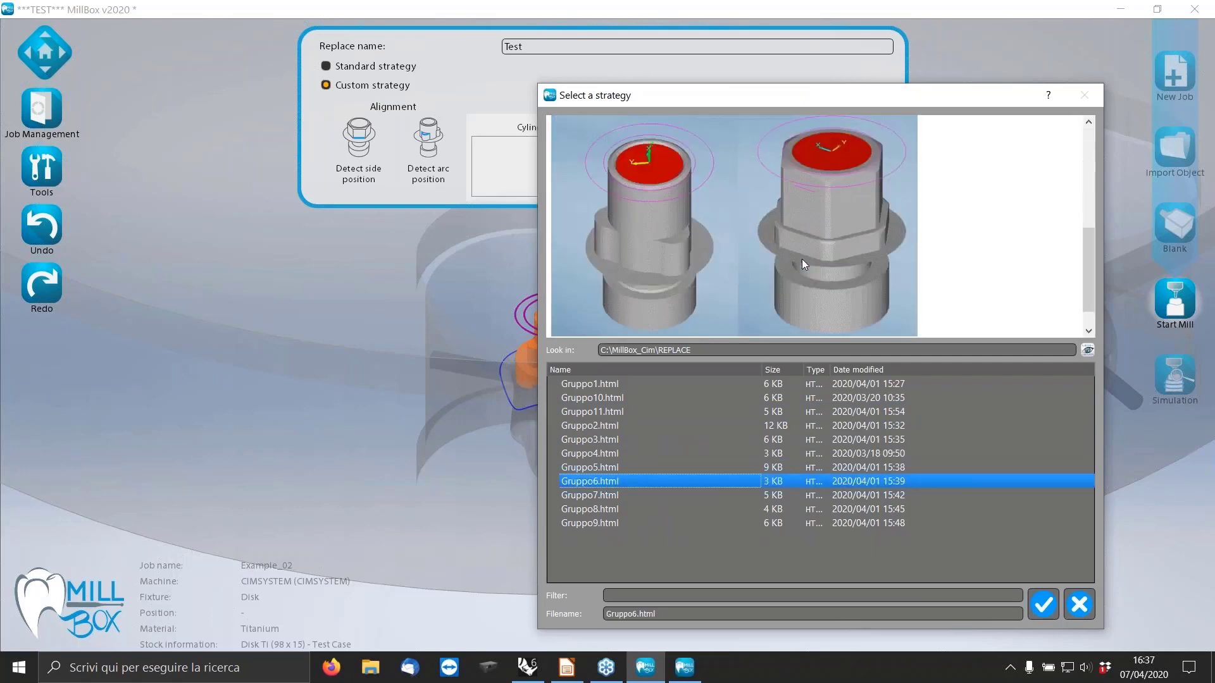
Check the Gruppo6.html connection list and pictures against Nobel Replace, and apply it as the custom strategy.
{"action": "scroll", "coordinate": [802, 259], "scroll_direction": "up", "scroll_amount": 4}
{"action": "scroll", "coordinate": [805, 264], "scroll_direction": "up", "scroll_amount": 1}
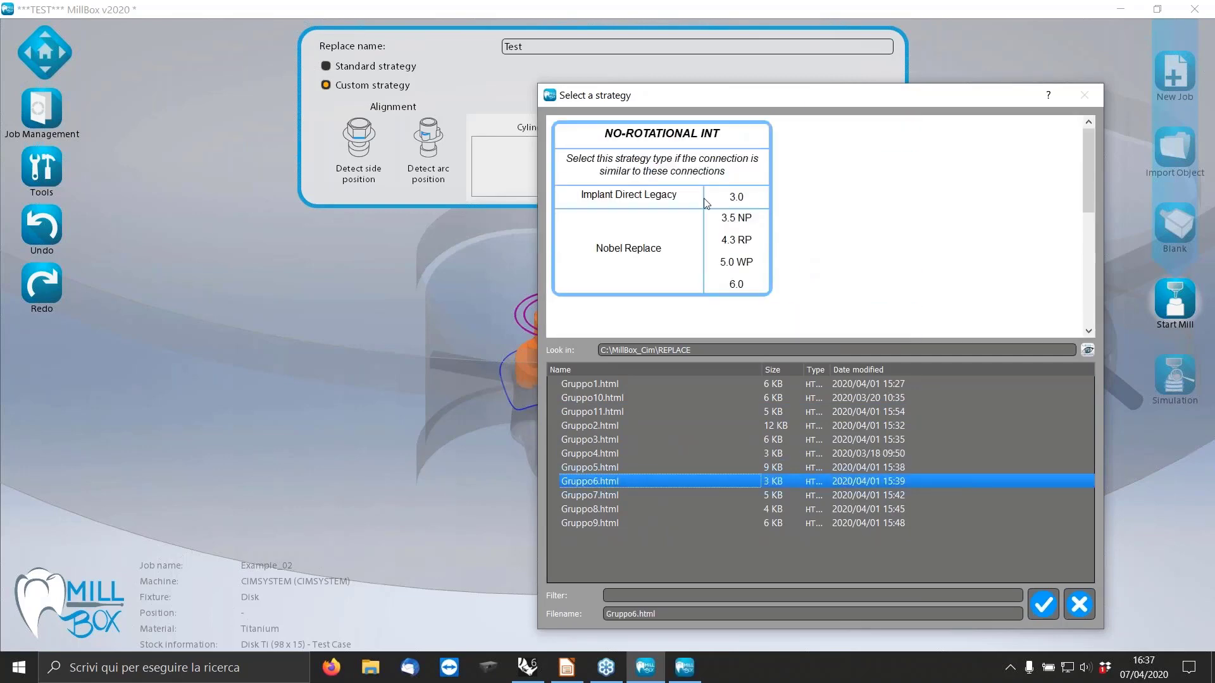
{"action": "scroll", "coordinate": [703, 199], "scroll_direction": "down", "scroll_amount": 4}
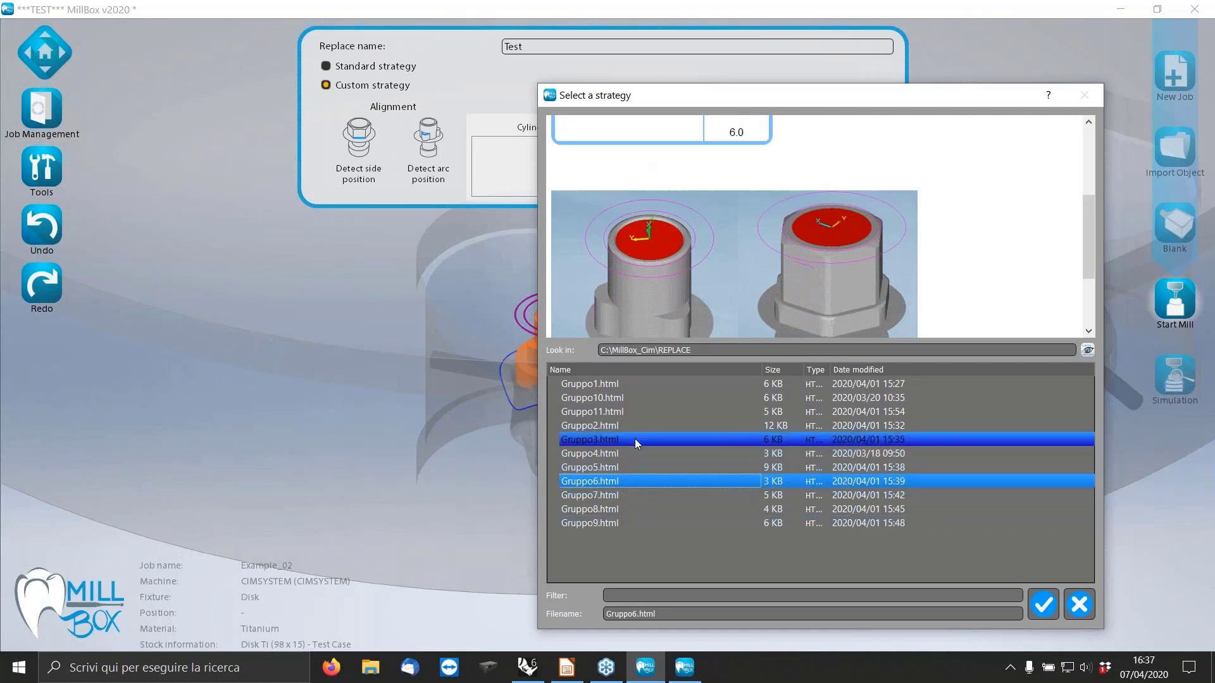
{"action": "scroll", "coordinate": [863, 218], "scroll_direction": "down", "scroll_amount": 1}
{"action": "scroll", "coordinate": [960, 261], "scroll_direction": "up", "scroll_amount": 2}
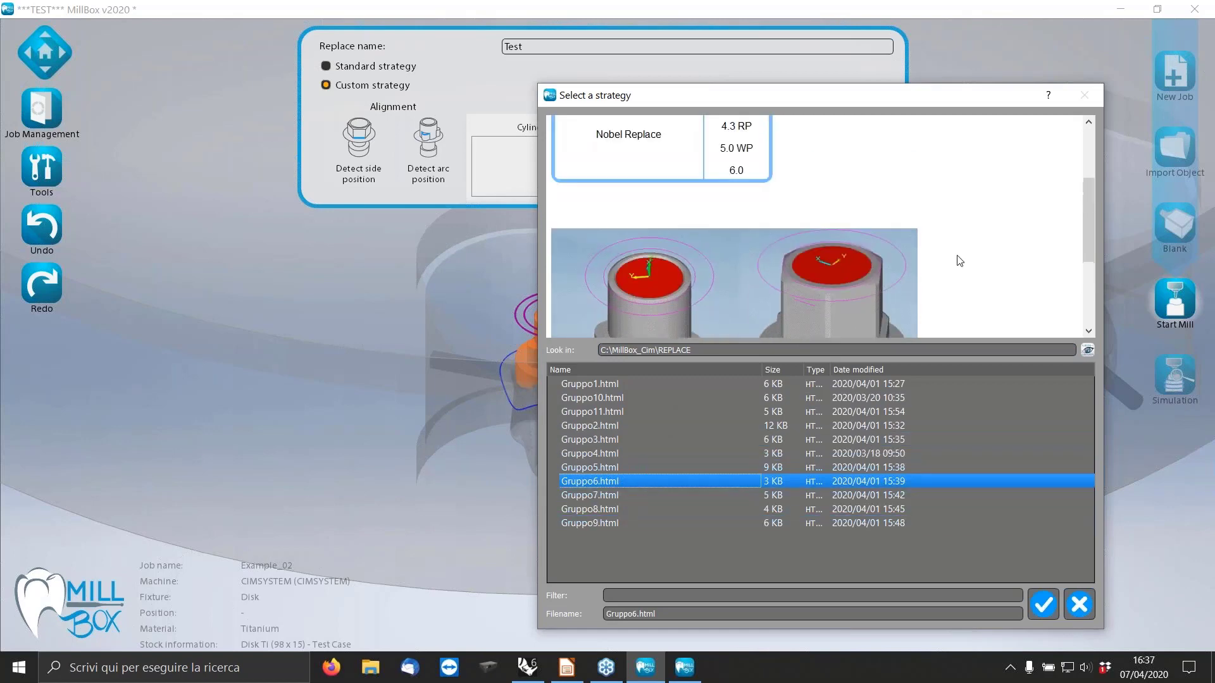
{"action": "scroll", "coordinate": [960, 261], "scroll_direction": "up", "scroll_amount": 3}
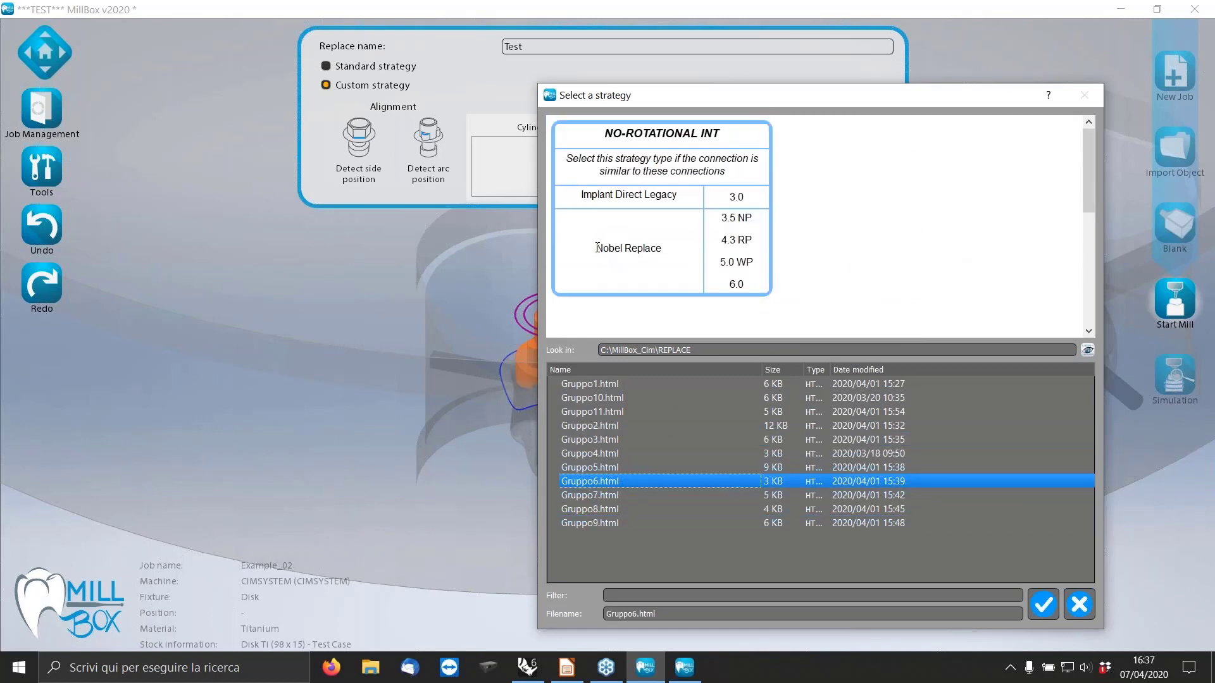
{"action": "left_click_drag", "start_coordinate": [597, 247], "coordinate": [670, 249]}
{"action": "scroll", "coordinate": [837, 242], "scroll_direction": "down", "scroll_amount": 4}
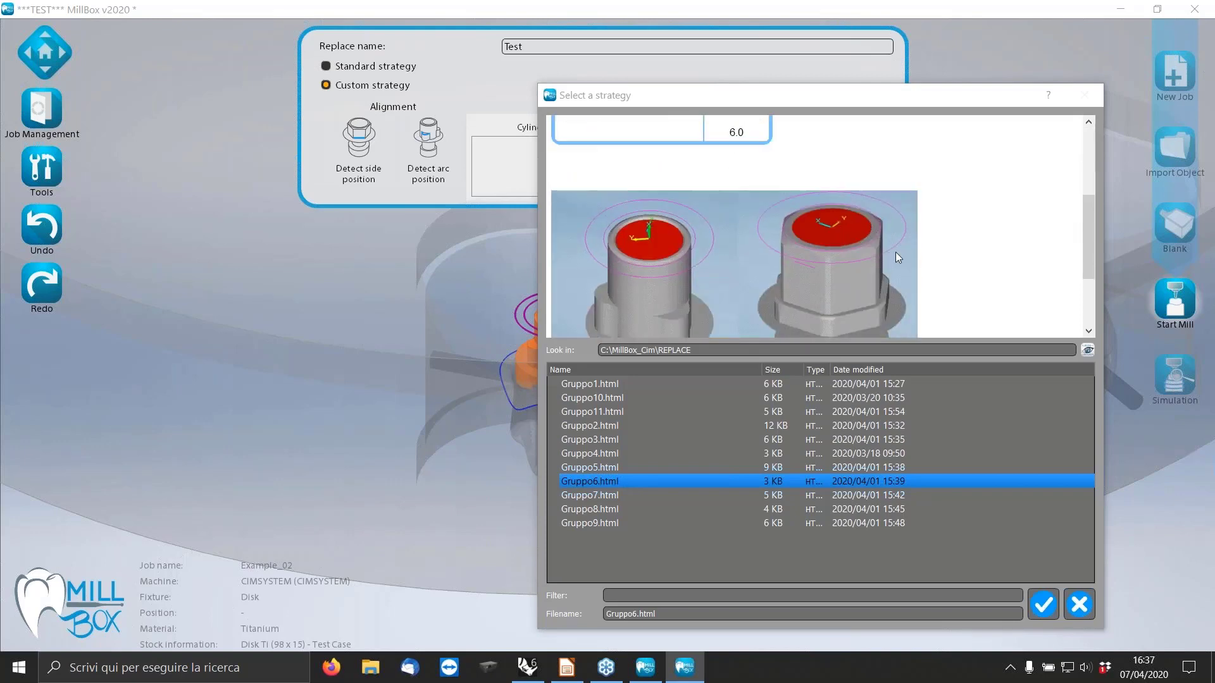
{"action": "left_click", "coordinate": [1042, 604]}
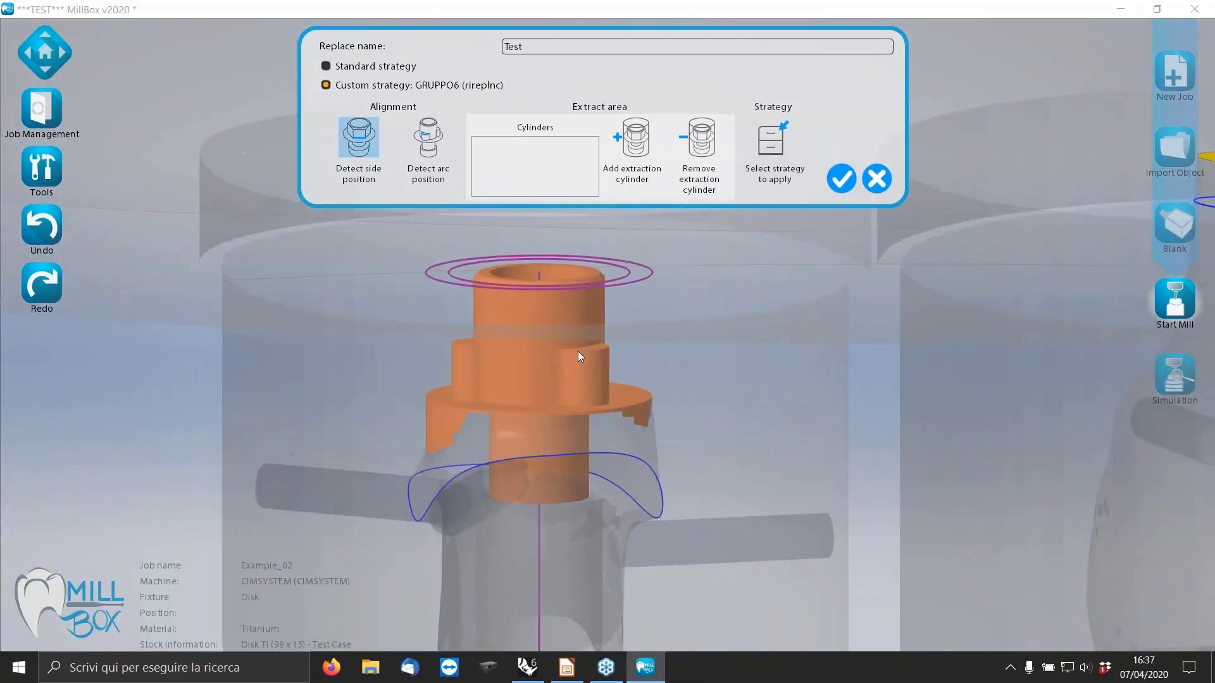
Pick the upper edge of the orange connection's lobe as the side position for alignment.
{"action": "scroll", "coordinate": [578, 351], "scroll_direction": "up", "scroll_amount": 3}
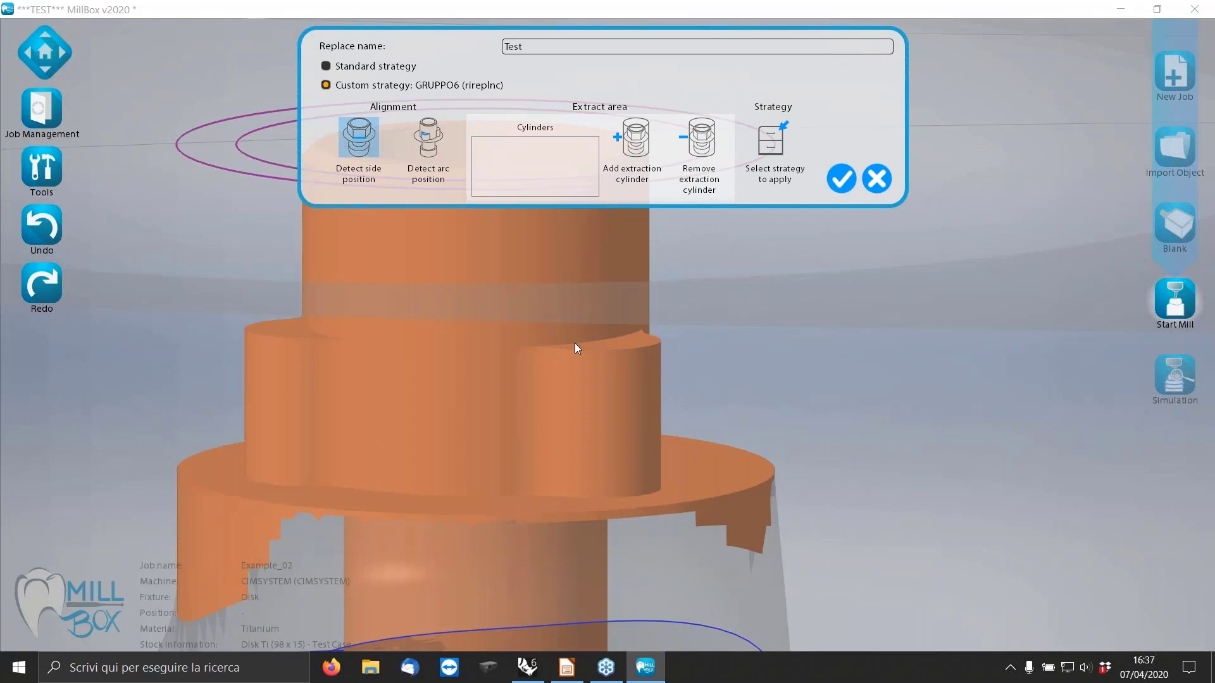
{"action": "left_click", "coordinate": [578, 343]}
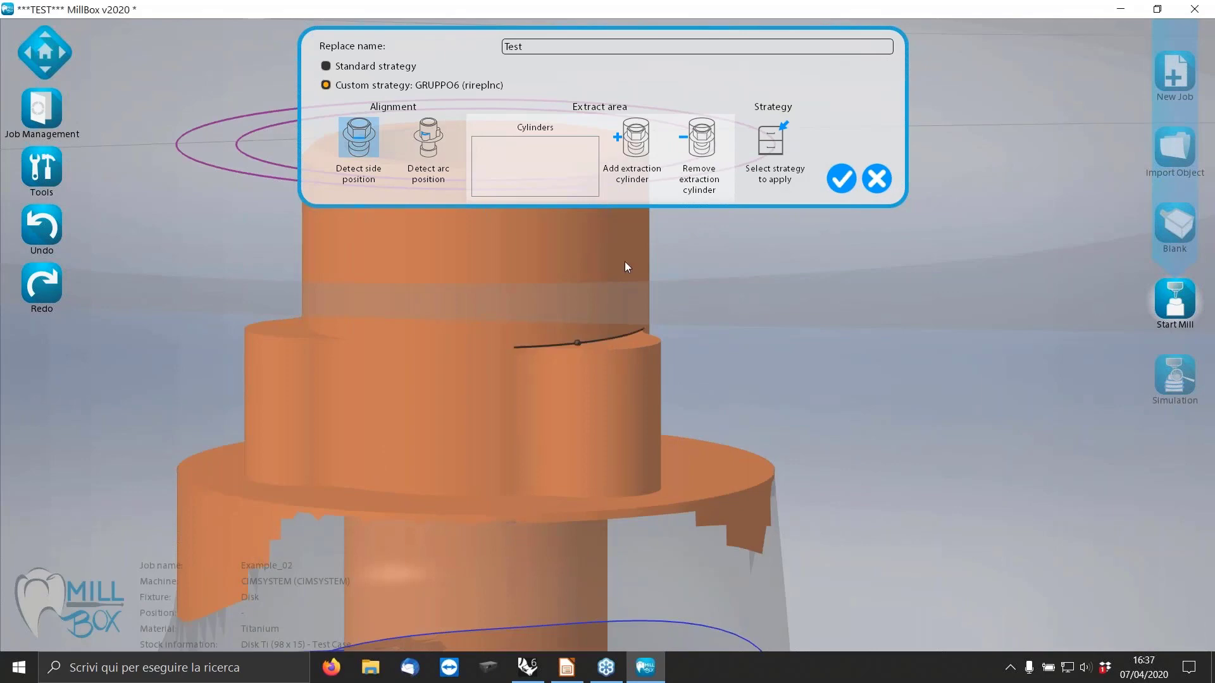
Add a first extraction cylinder around the connection, set its height to 2.8, and accept it.
{"action": "left_click", "coordinate": [636, 136]}
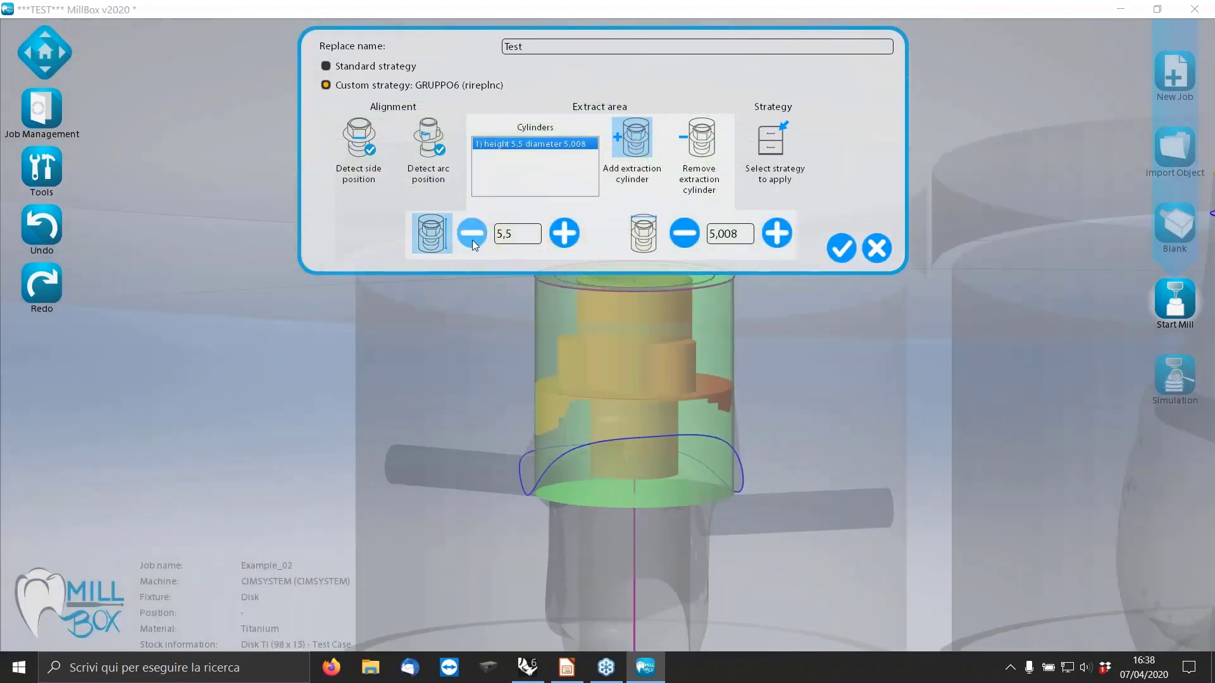
{"action": "left_click", "coordinate": [471, 234]}
{"action": "left_click", "coordinate": [470, 233]}
{"action": "left_click", "coordinate": [470, 233]}
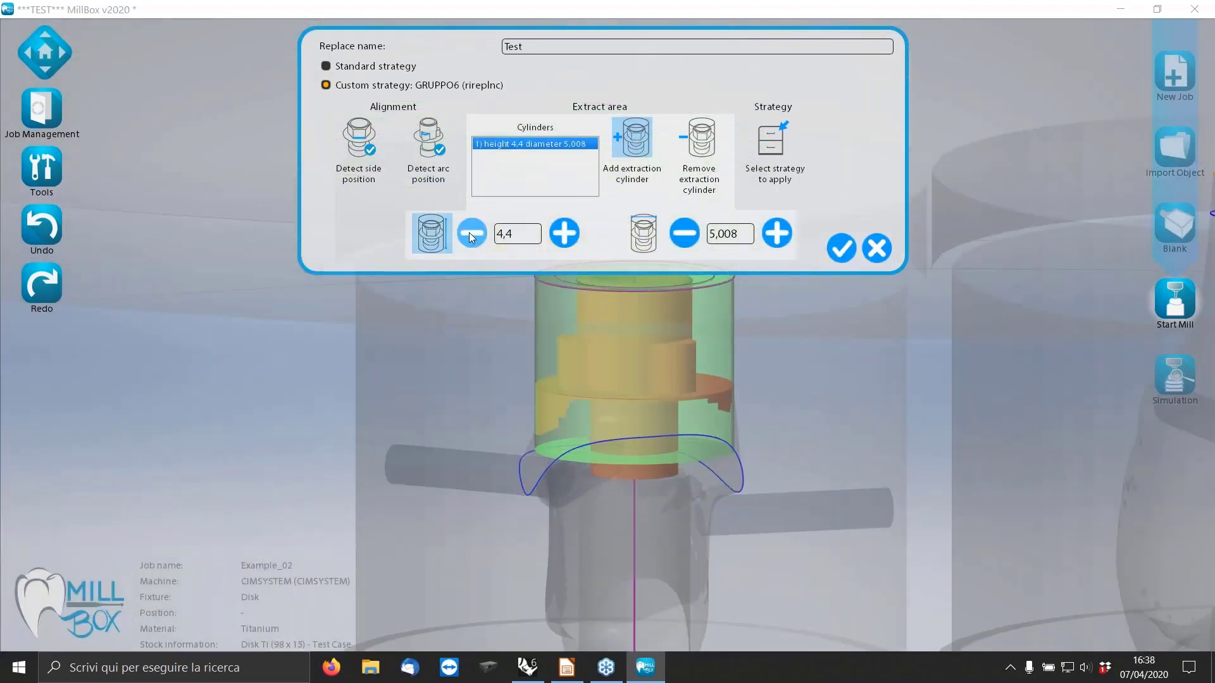
{"action": "left_click", "coordinate": [470, 234]}
{"action": "left_click", "coordinate": [470, 235]}
{"action": "left_click", "coordinate": [469, 235]}
{"action": "left_click", "coordinate": [467, 235]}
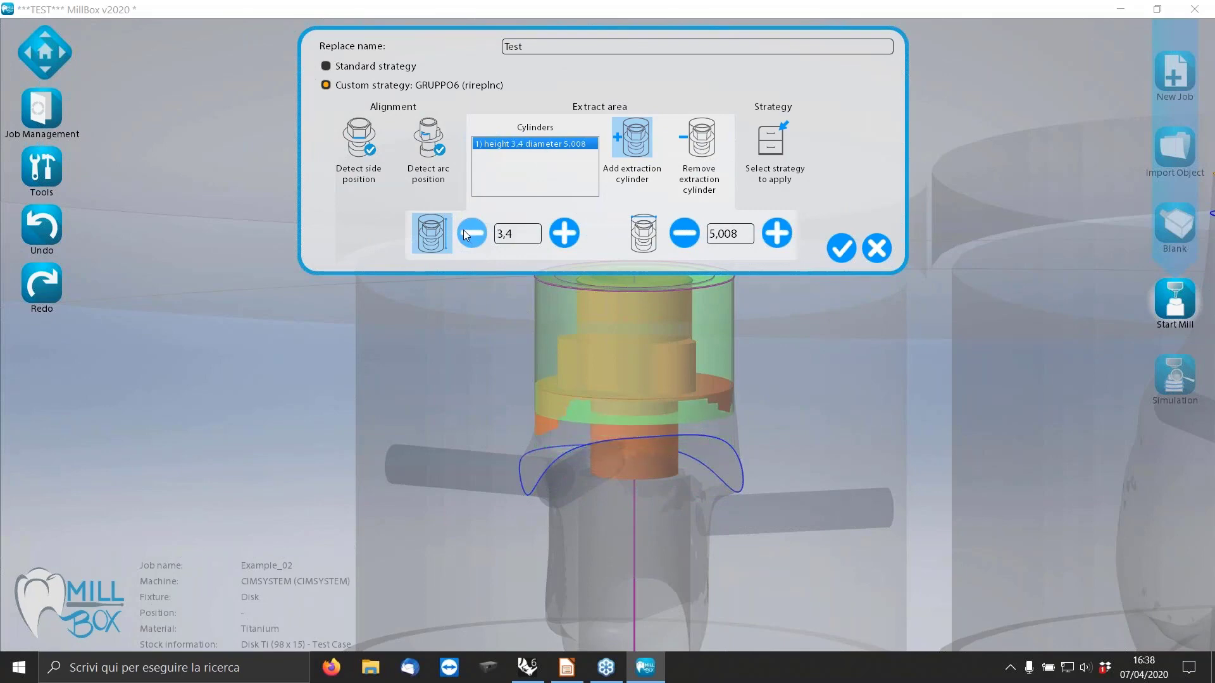
{"action": "left_click", "coordinate": [466, 235]}
{"action": "left_click", "coordinate": [466, 234]}
{"action": "left_click", "coordinate": [466, 235]}
{"action": "left_click", "coordinate": [466, 234]}
{"action": "left_click", "coordinate": [467, 235]}
{"action": "left_click", "coordinate": [466, 234]}
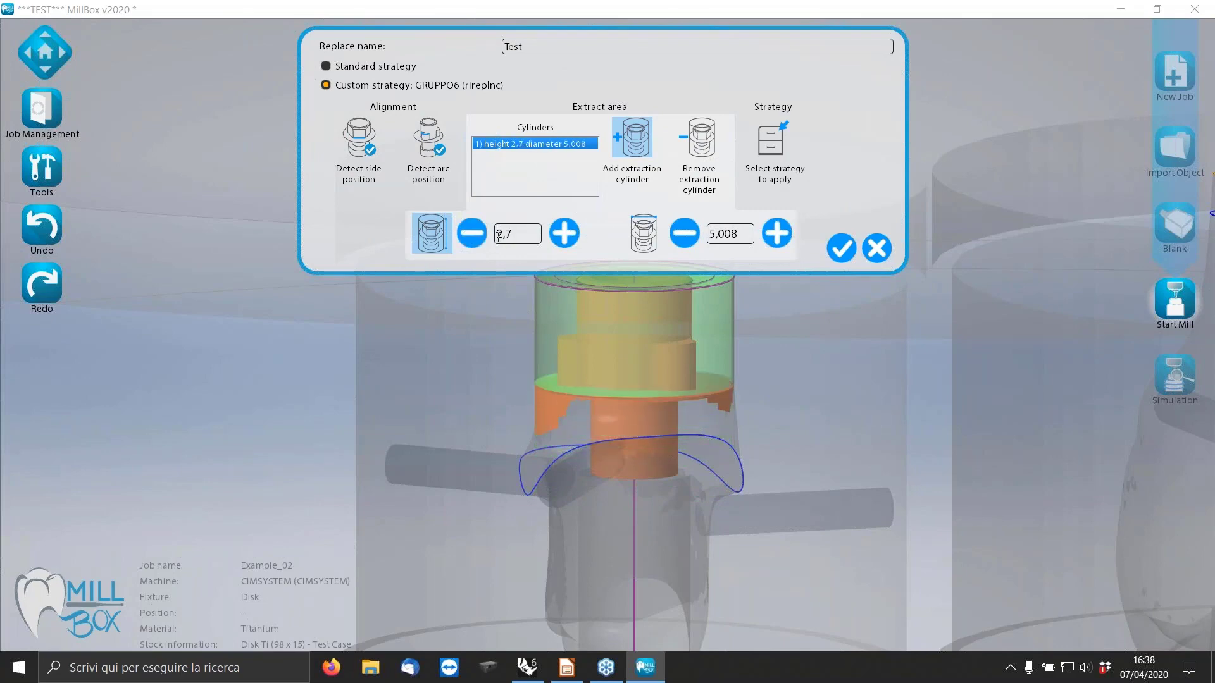
{"action": "left_click", "coordinate": [569, 236]}
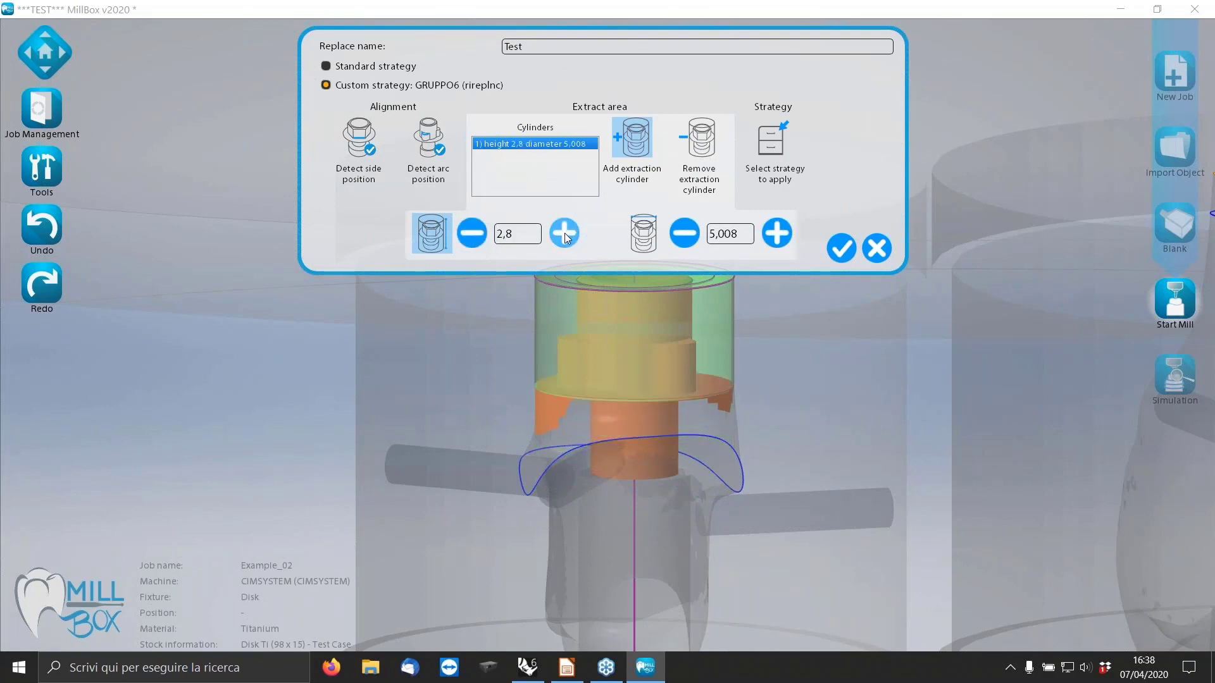
{"action": "left_click", "coordinate": [849, 256]}
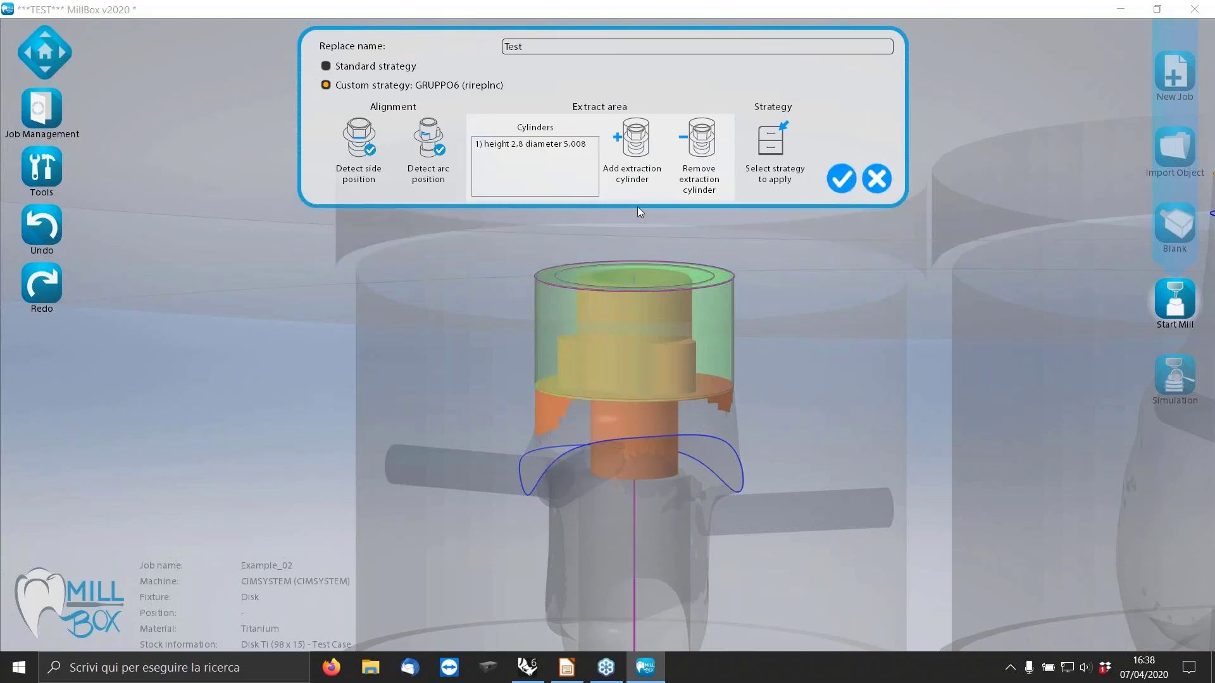
Add a second extraction cylinder with height 2.7 and diameter 3.508 below the first, and confirm the Test interface extraction.
{"action": "left_click", "coordinate": [636, 137]}
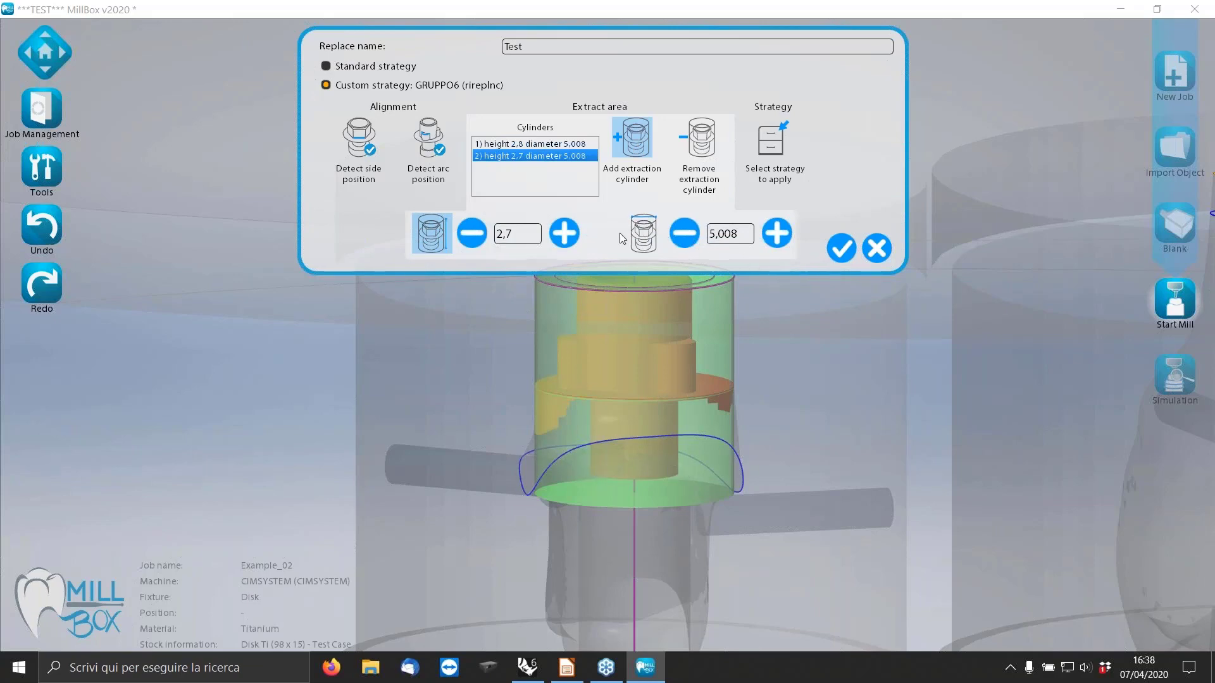
{"action": "left_click", "coordinate": [683, 233]}
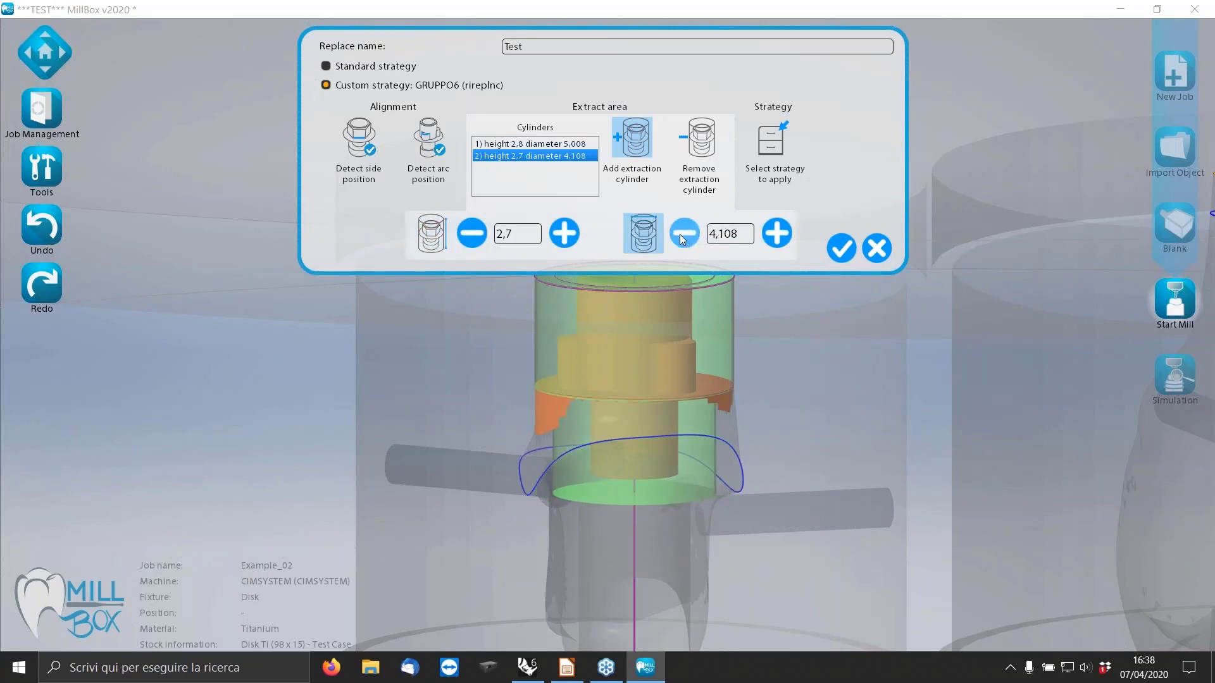
{"action": "left_click", "coordinate": [680, 239]}
{"action": "left_click", "coordinate": [680, 240]}
{"action": "left_click", "coordinate": [680, 240]}
{"action": "left_click", "coordinate": [680, 239]}
{"action": "left_click", "coordinate": [680, 239]}
{"action": "left_click", "coordinate": [680, 239]}
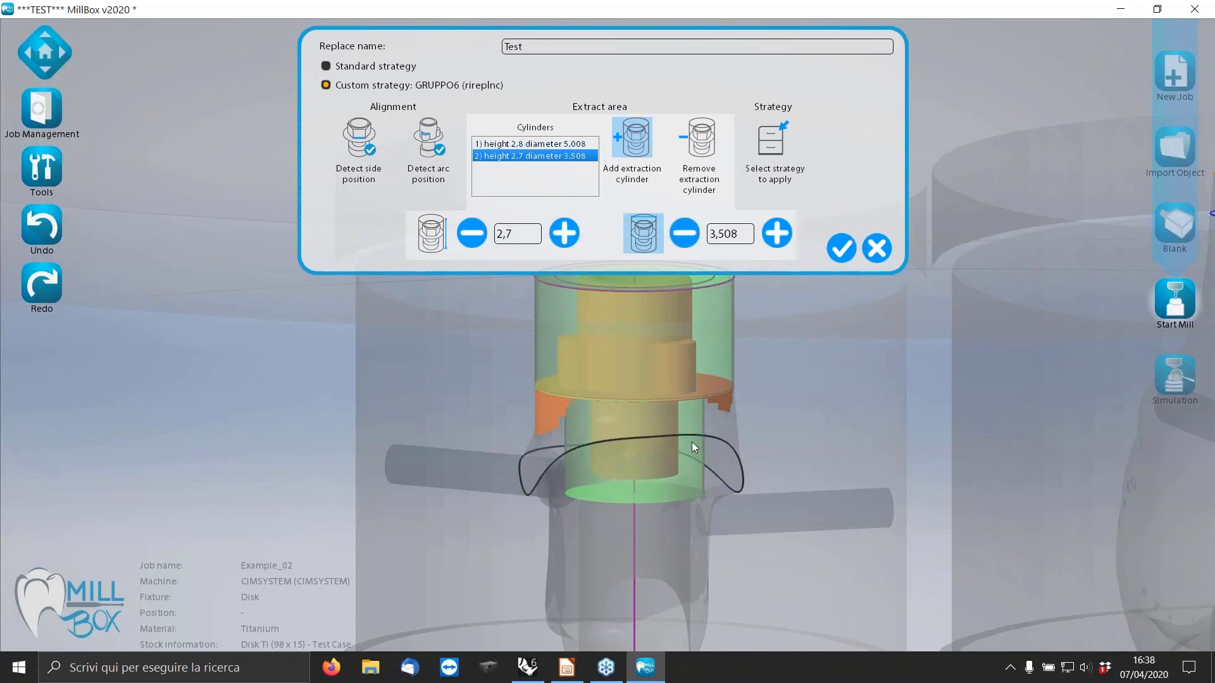
{"action": "middle_click_drag", "start_coordinate": [694, 447], "coordinate": [807, 467]}
{"action": "scroll", "coordinate": [671, 543], "scroll_direction": "up", "scroll_amount": 5}
{"action": "middle_click_drag", "start_coordinate": [690, 498], "coordinate": [600, 507]}
{"action": "scroll", "coordinate": [598, 396], "scroll_direction": "down", "scroll_amount": 5}
{"action": "middle_click_drag", "start_coordinate": [597, 396], "coordinate": [658, 392]}
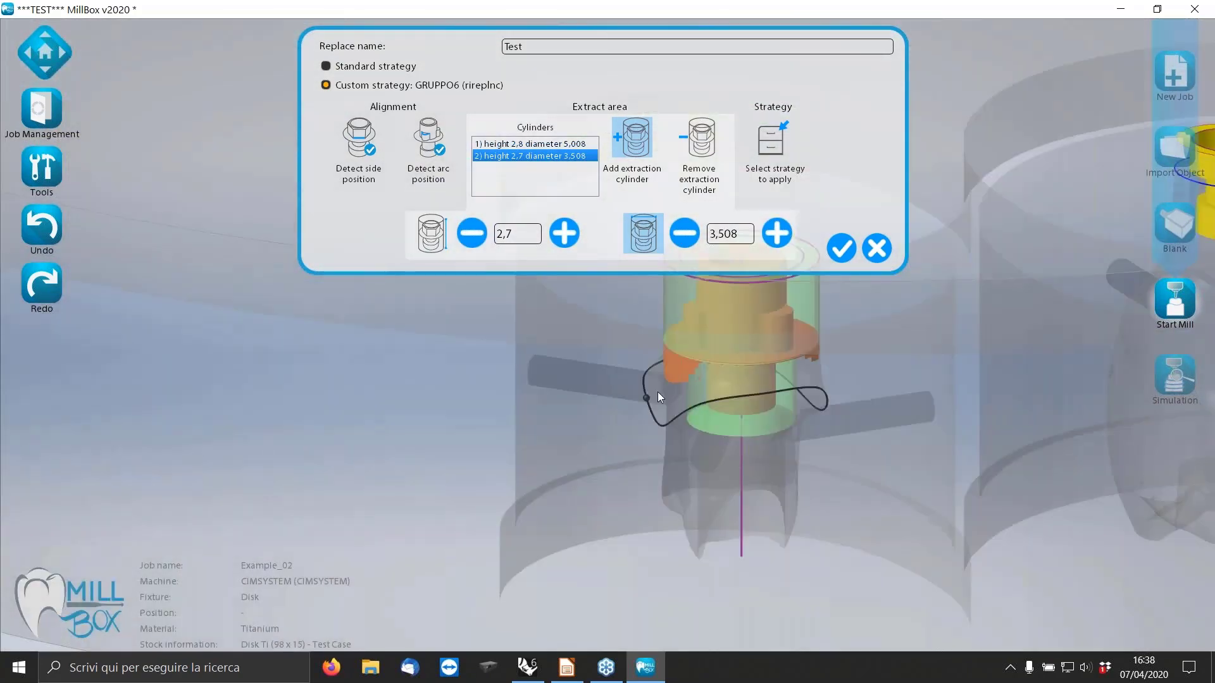
{"action": "left_click", "coordinate": [837, 248]}
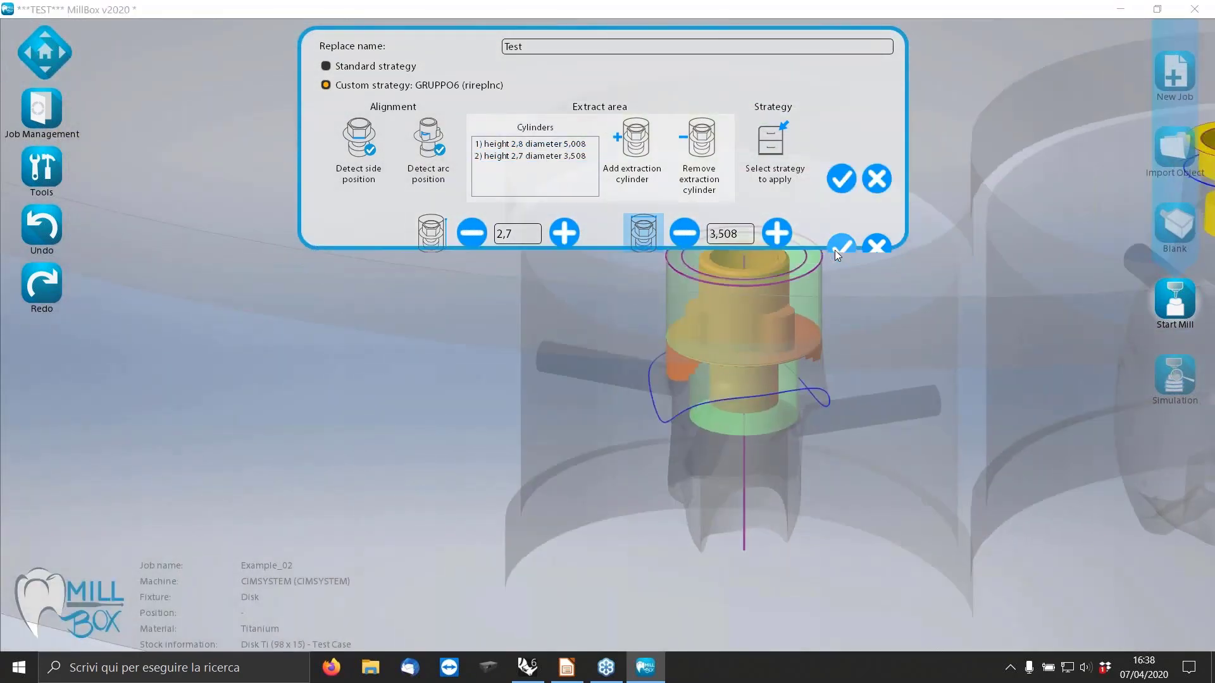
{"action": "left_click", "coordinate": [842, 179]}
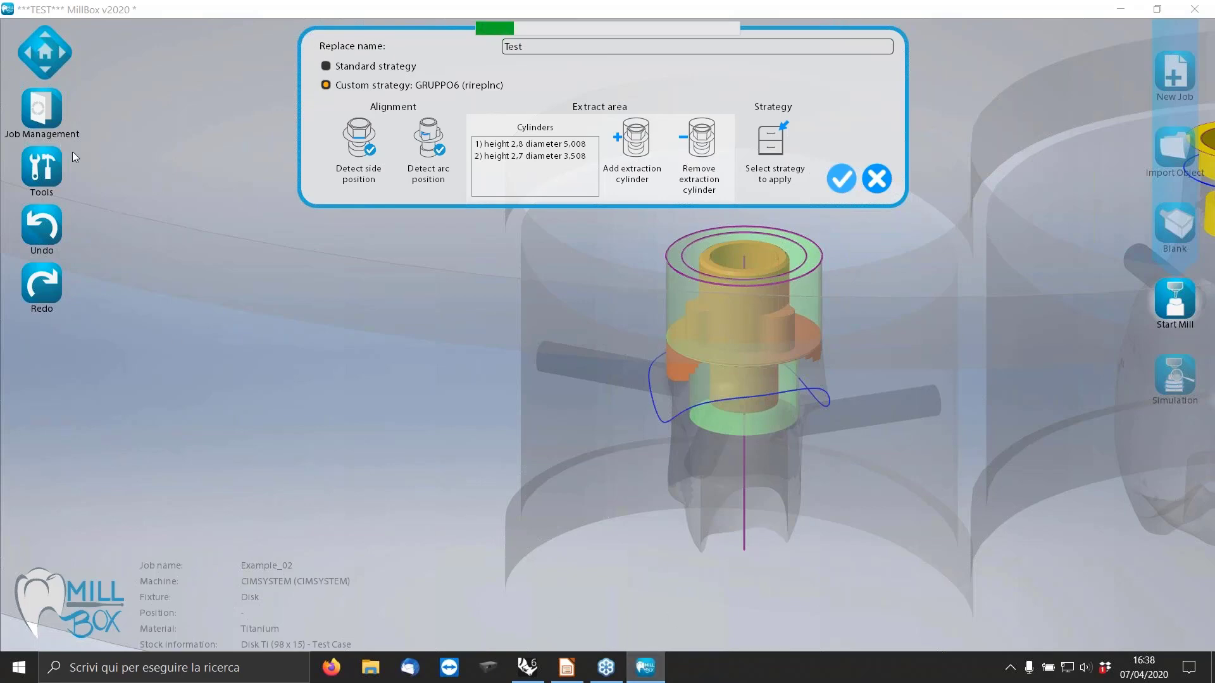
Start a fresh MillBox session and open the Example_03.MBP job from the Tutorial folder.
{"action": "right_click", "coordinate": [647, 665]}
{"action": "left_click", "coordinate": [624, 578]}
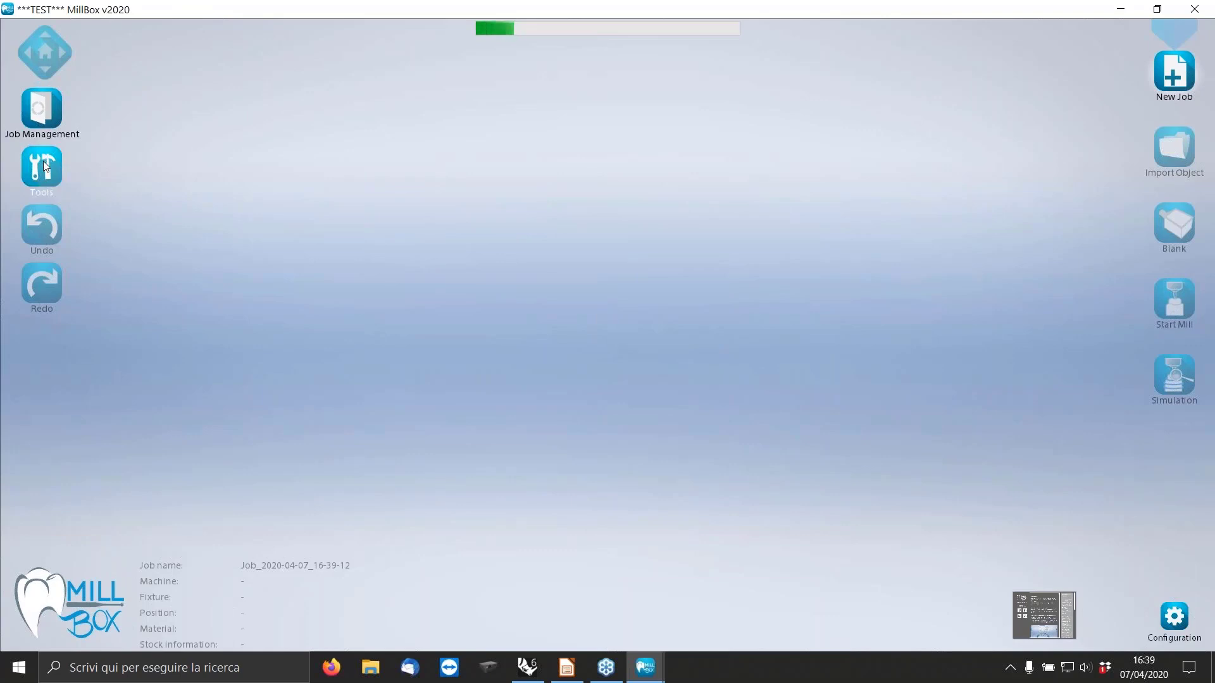
{"action": "left_click", "coordinate": [46, 116]}
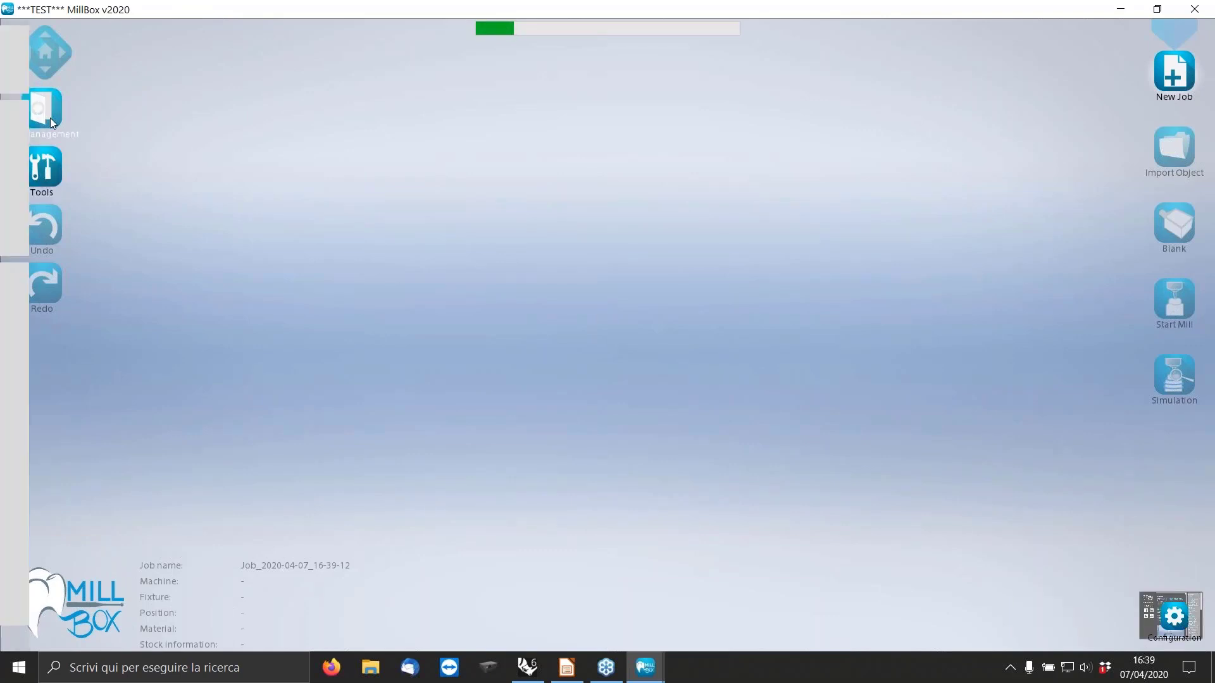
{"action": "left_click", "coordinate": [52, 201]}
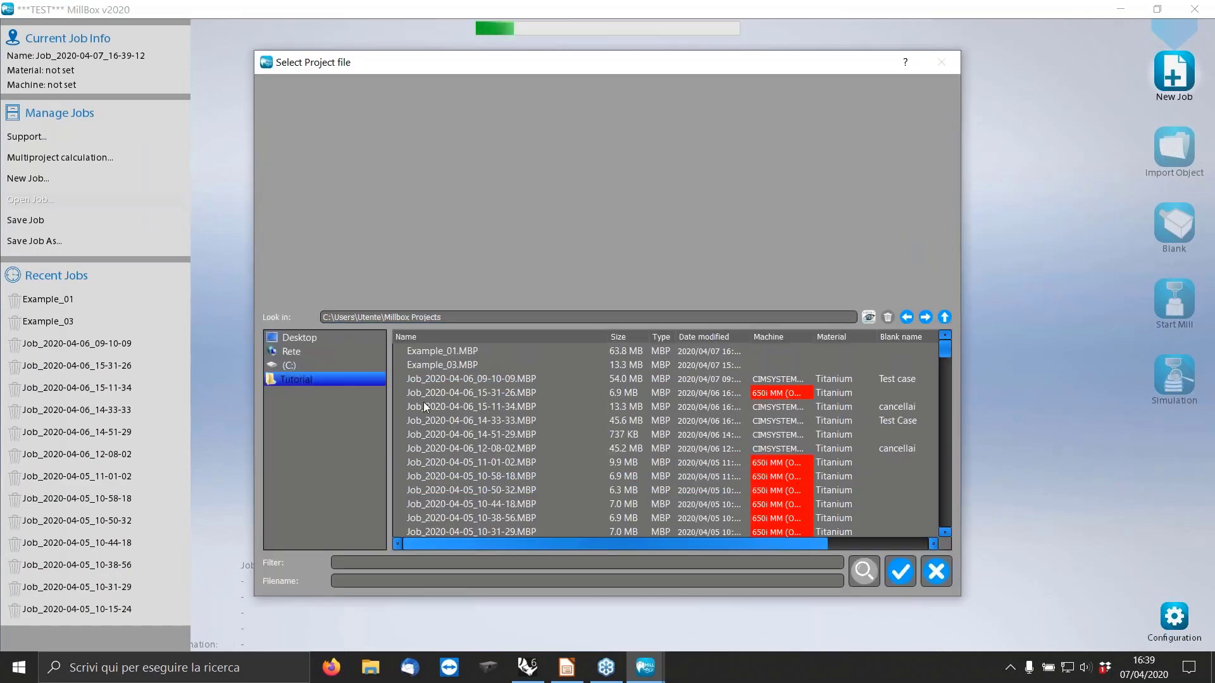
{"action": "left_click", "coordinate": [456, 380]}
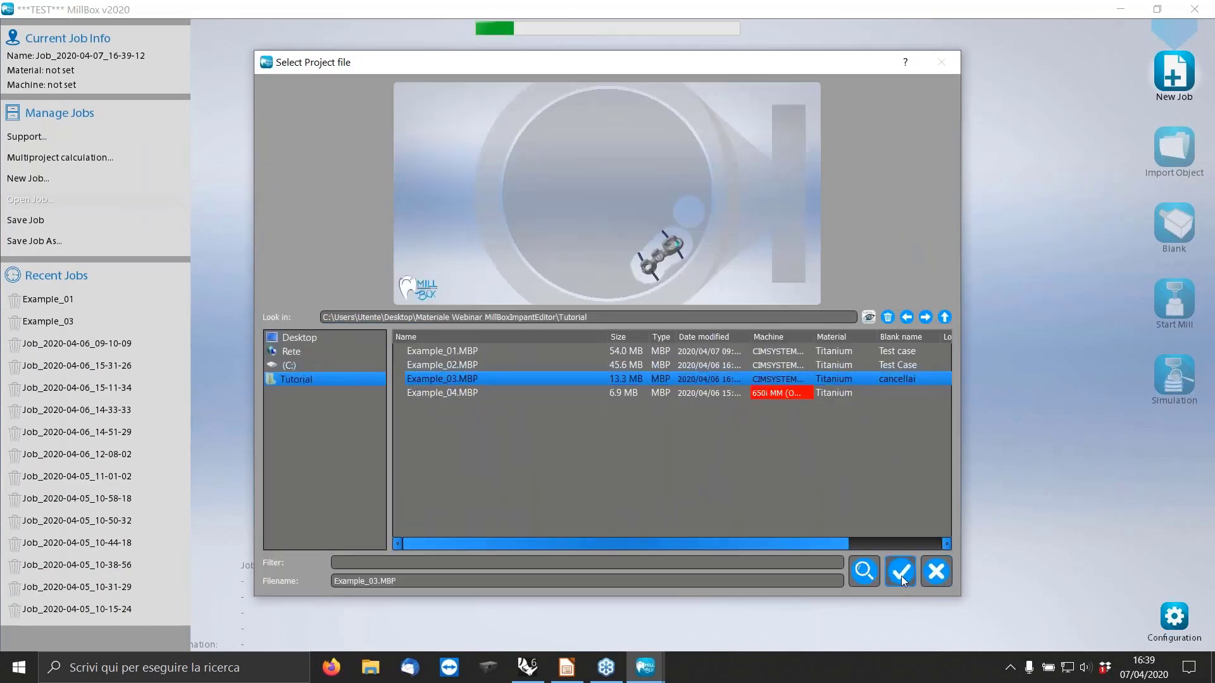
{"action": "left_click", "coordinate": [900, 575]}
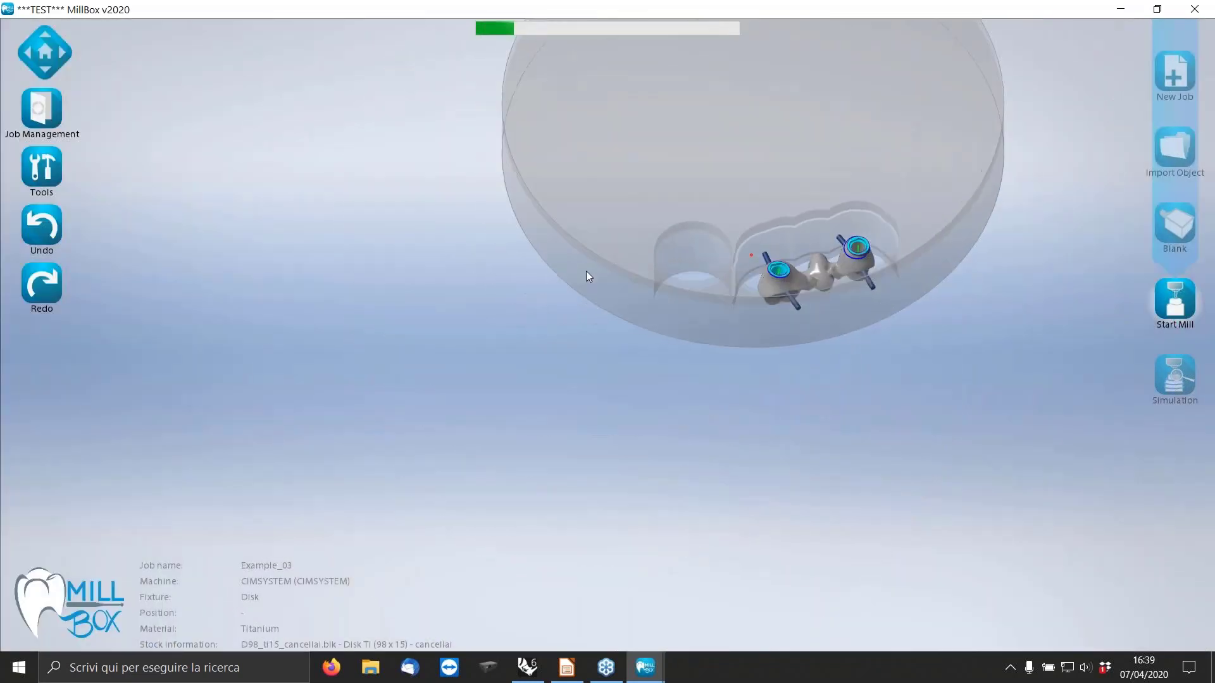
Examine the shape of the two existing connections on the Example_03 bridge.
{"action": "scroll", "coordinate": [773, 268], "scroll_direction": "up", "scroll_amount": 9}
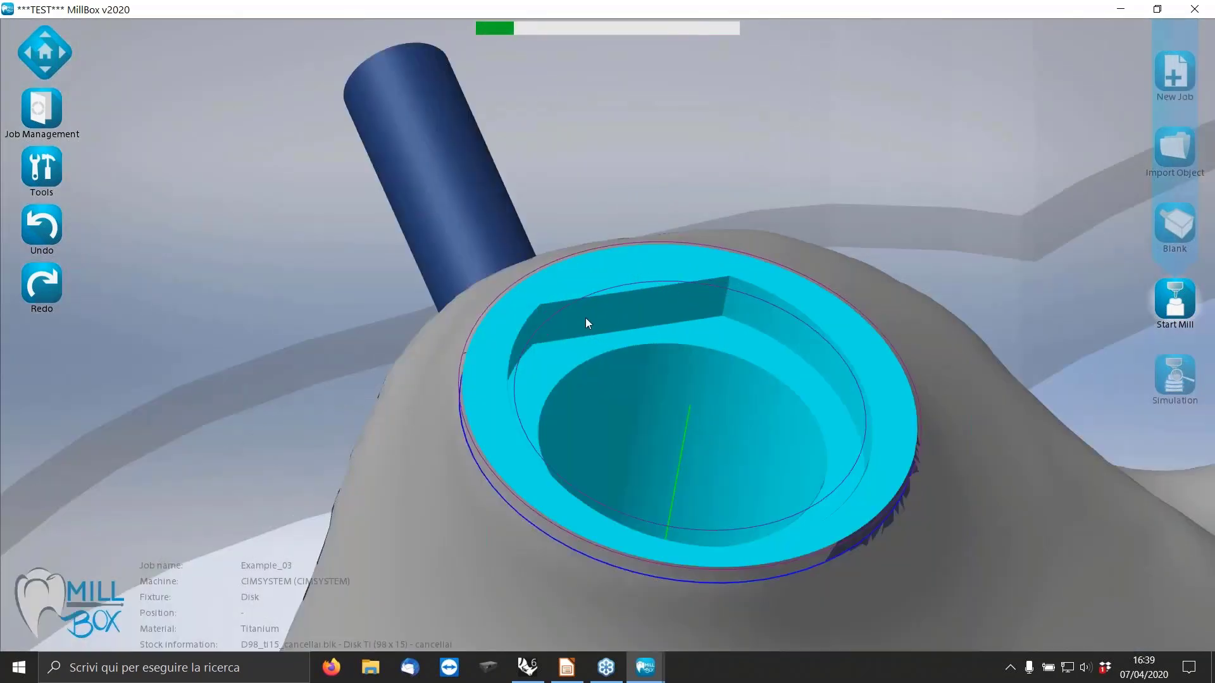
{"action": "mouse_move", "coordinate": [700, 304]}
{"action": "middle_mouse_down"}
{"action": "mouse_move", "coordinate": [671, 292]}
{"action": "mouse_move", "coordinate": [799, 307]}
{"action": "mouse_move", "coordinate": [677, 308]}
{"action": "middle_mouse_up"}
{"action": "scroll", "coordinate": [680, 312], "scroll_direction": "down", "scroll_amount": 5}
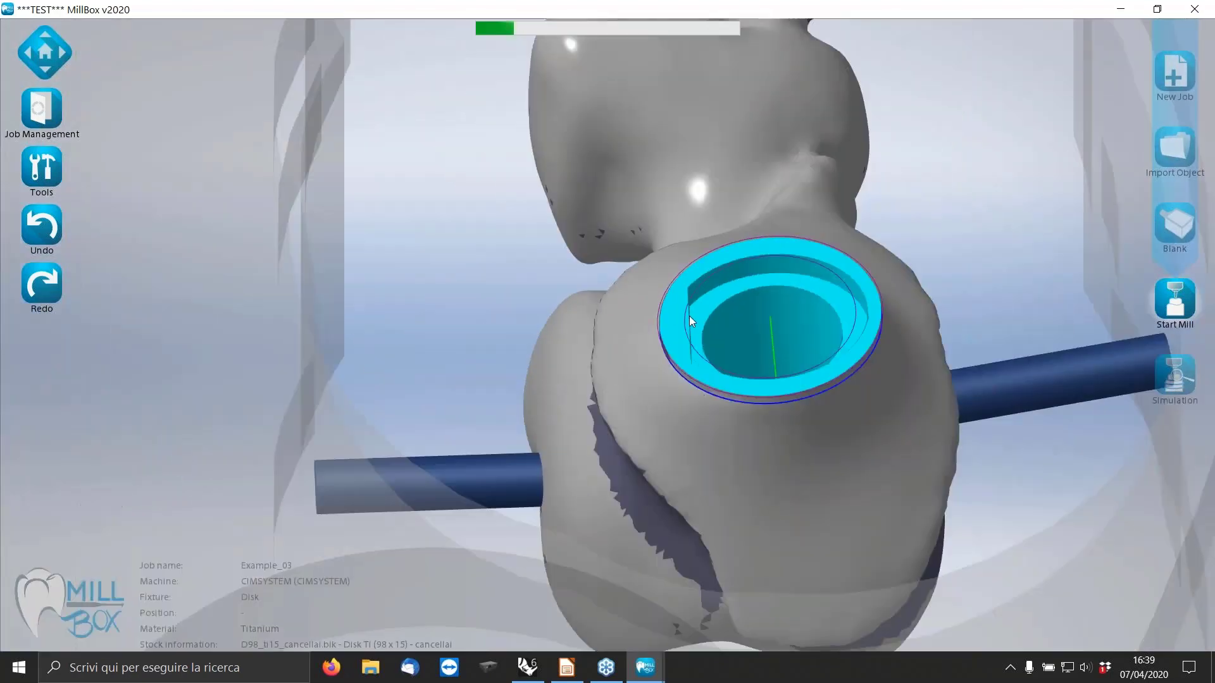
{"action": "middle_click_drag", "start_coordinate": [758, 375], "coordinate": [850, 324]}
{"action": "scroll", "coordinate": [850, 324], "scroll_direction": "up", "scroll_amount": 2}
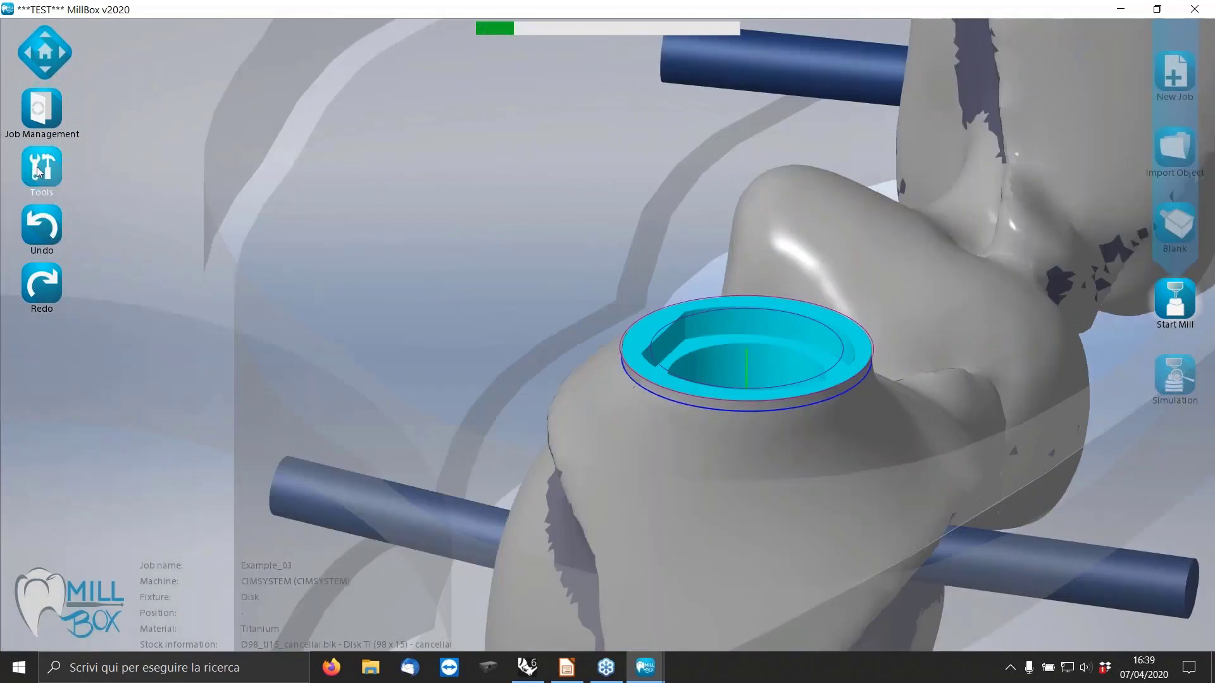
{"action": "scroll", "coordinate": [548, 298], "scroll_direction": "down", "scroll_amount": 3}
{"action": "middle_click_drag", "start_coordinate": [537, 290], "coordinate": [655, 314]}
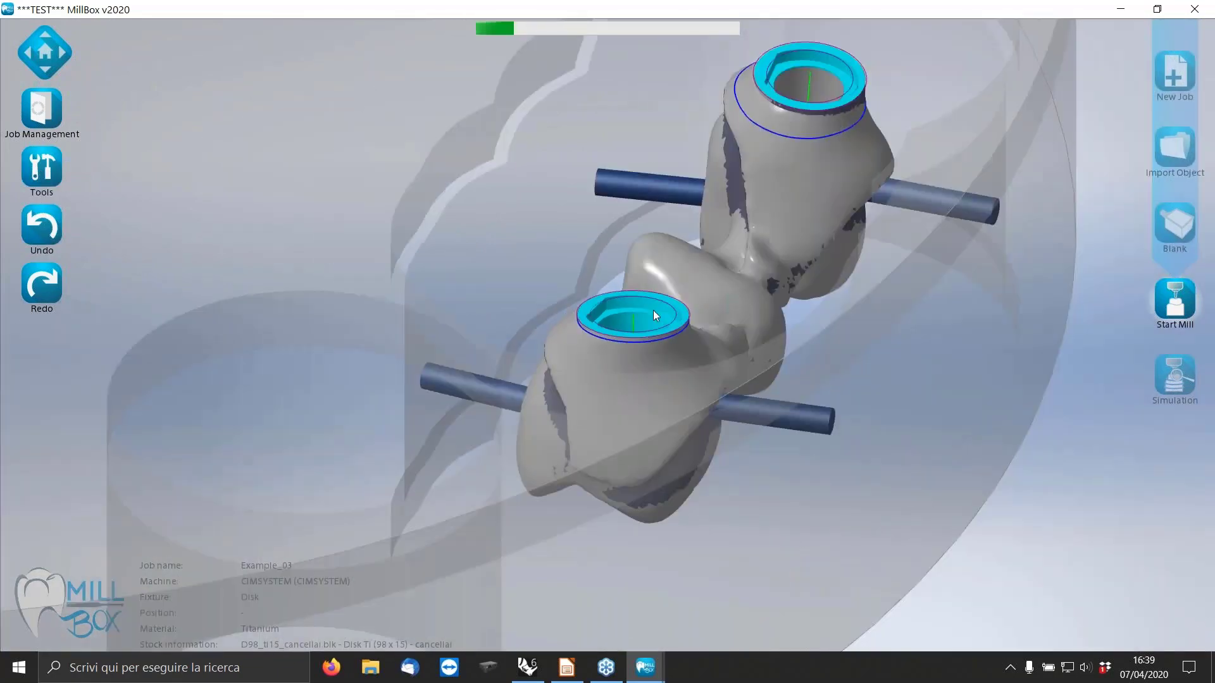
{"action": "scroll", "coordinate": [654, 314], "scroll_direction": "up", "scroll_amount": 2}
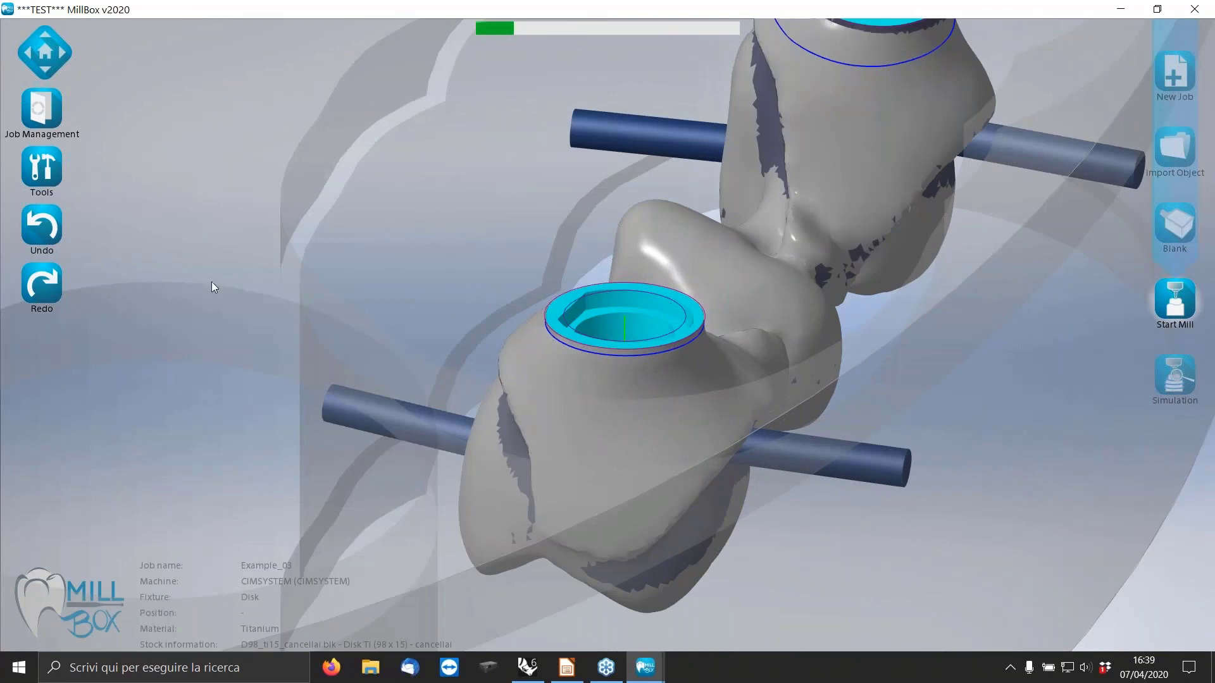
Start a Replace on the bridge's far connection and choose Nobel Branemark 4.1 RP - ROT as its current interface.
{"action": "left_click", "coordinate": [41, 172]}
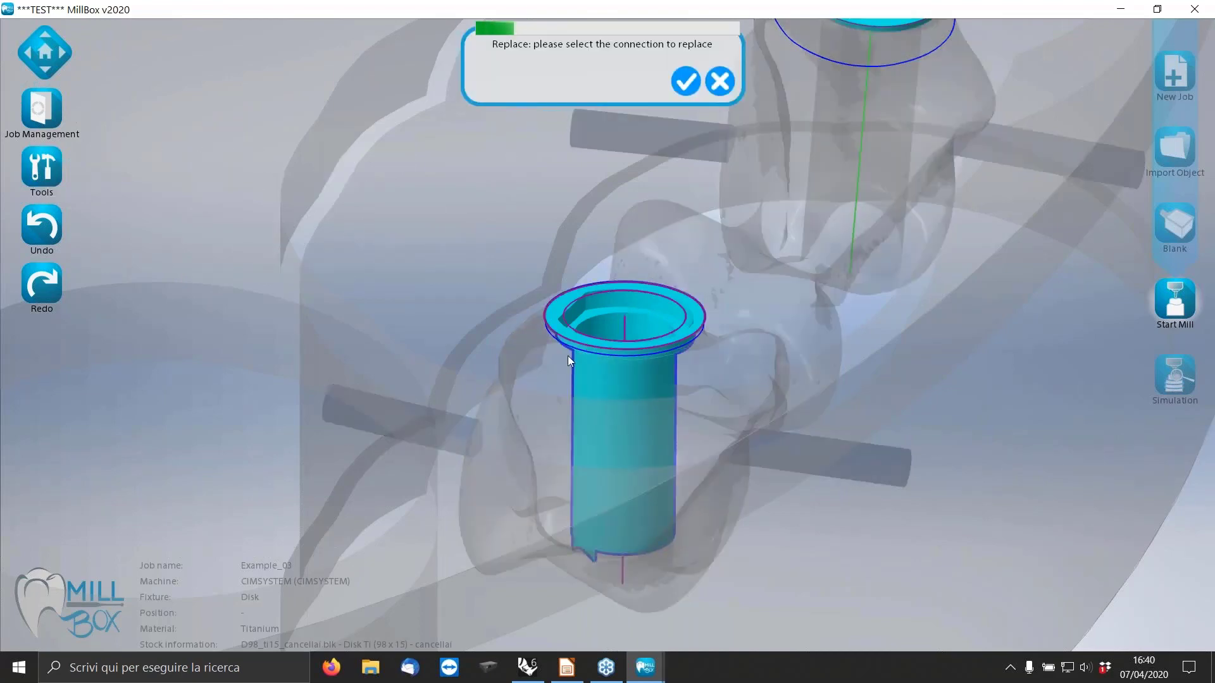
{"action": "scroll", "coordinate": [553, 378], "scroll_direction": "down", "scroll_amount": 3}
{"action": "left_click", "coordinate": [697, 205]}
{"action": "scroll", "coordinate": [697, 205], "scroll_direction": "up", "scroll_amount": 2}
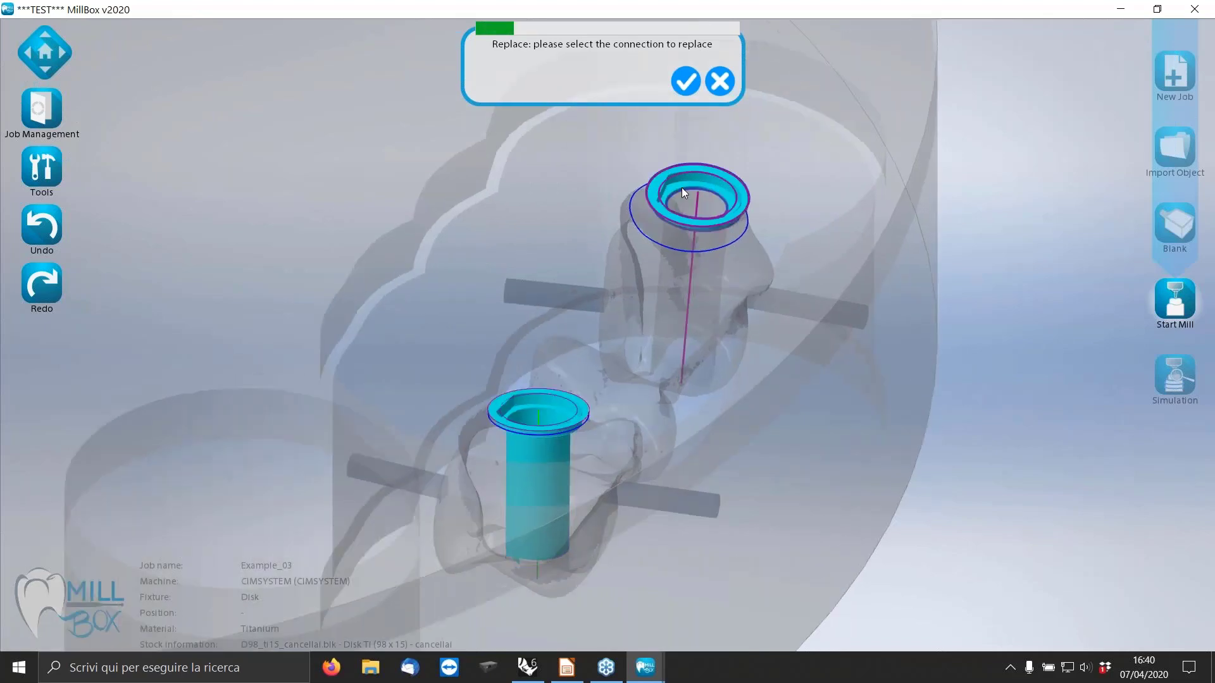
{"action": "left_click", "coordinate": [685, 79]}
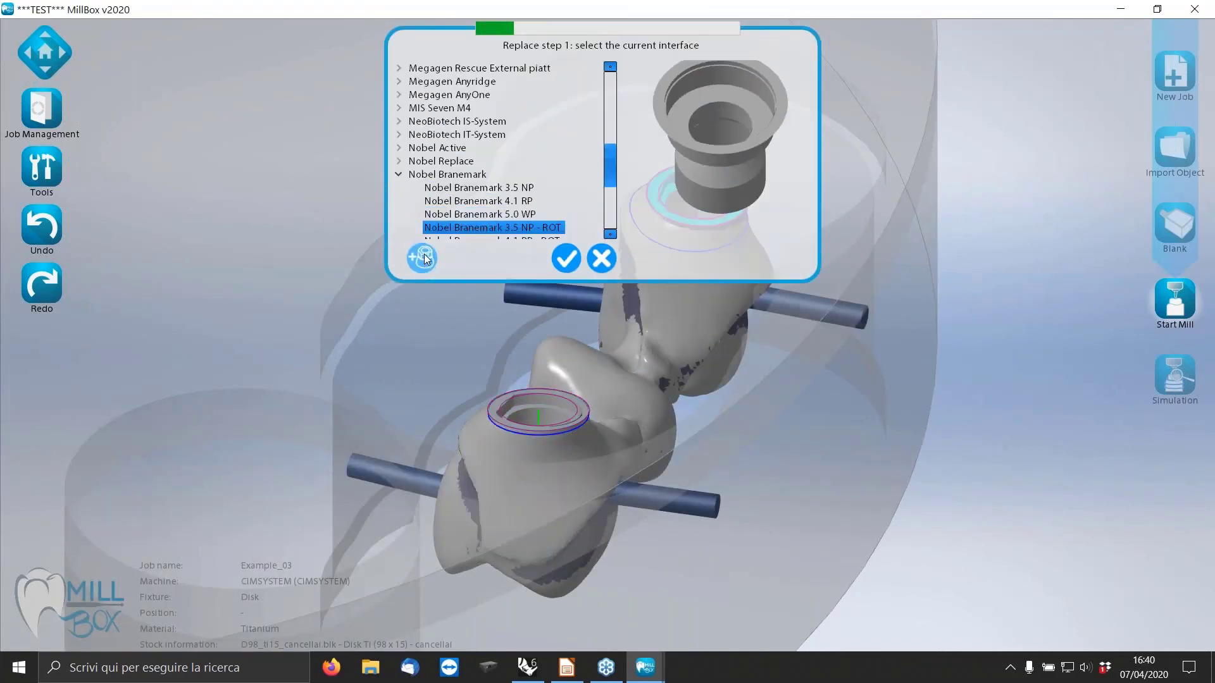
{"action": "left_click", "coordinate": [422, 258]}
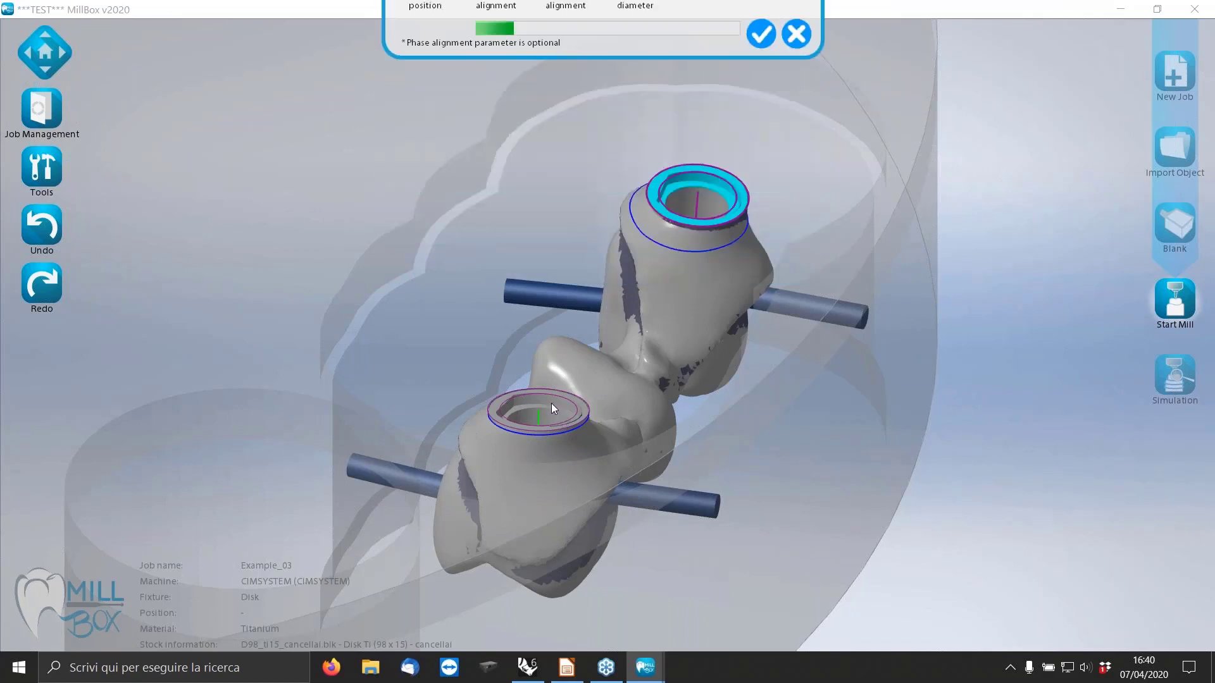
{"action": "left_click", "coordinate": [798, 142]}
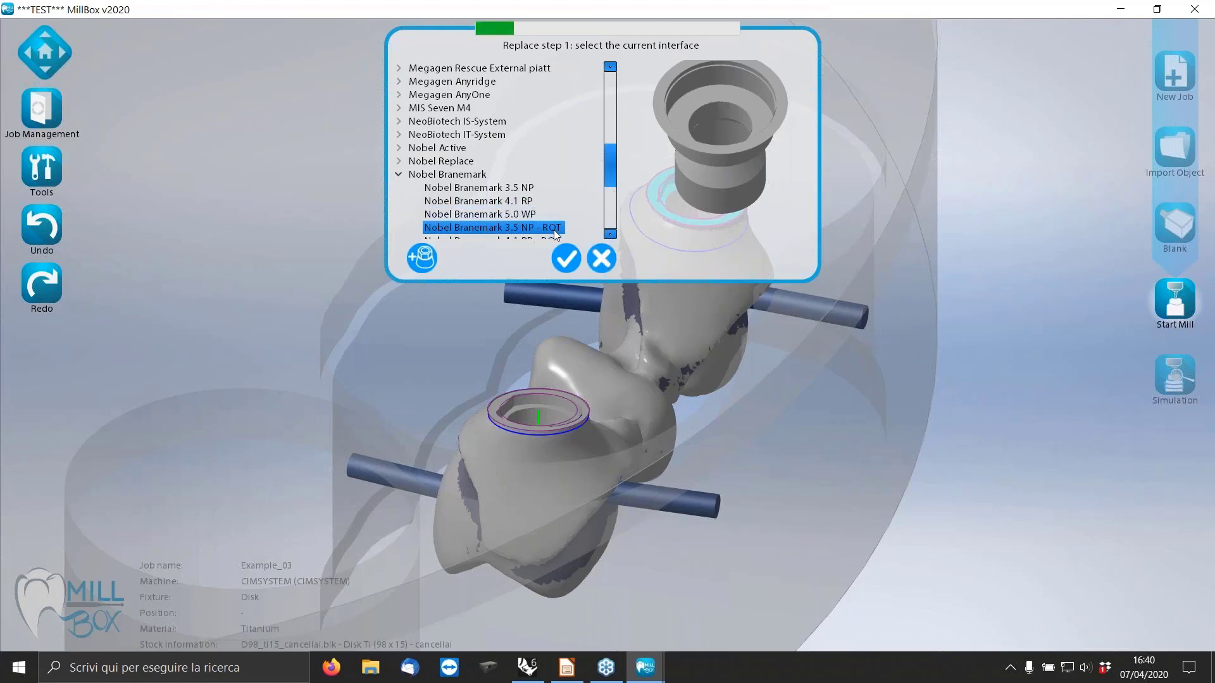
{"action": "scroll", "coordinate": [553, 230], "scroll_direction": "down", "scroll_amount": 2}
{"action": "left_click", "coordinate": [535, 162]}
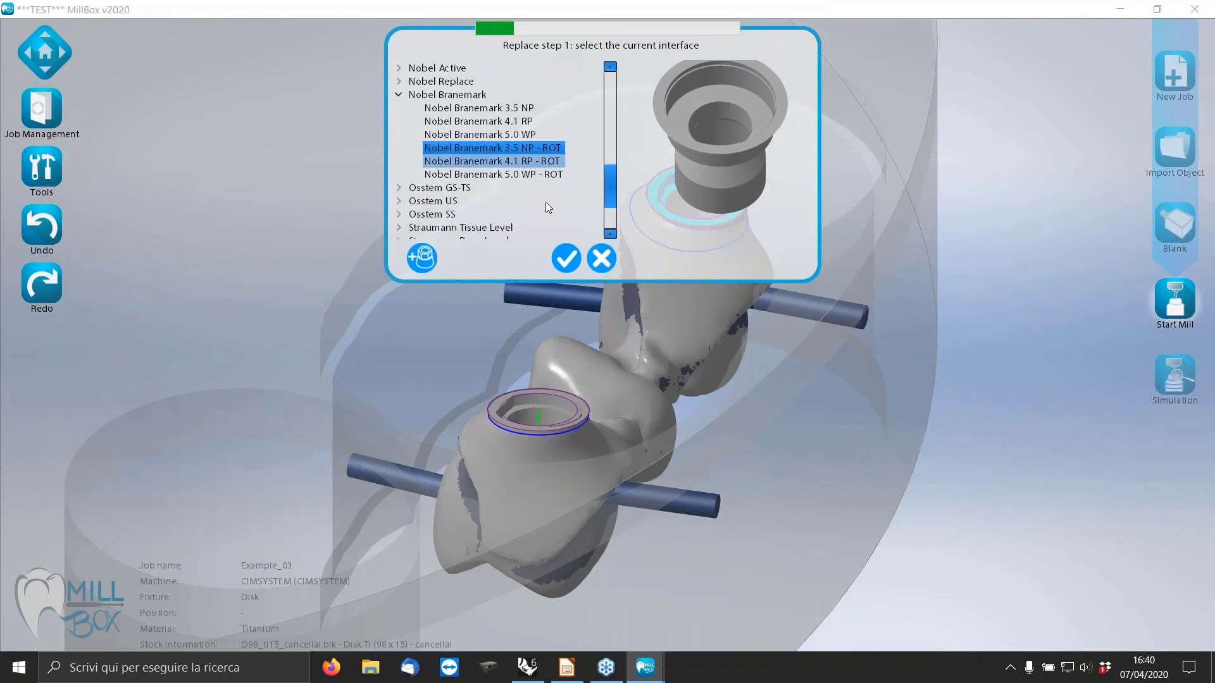
{"action": "left_click", "coordinate": [564, 258]}
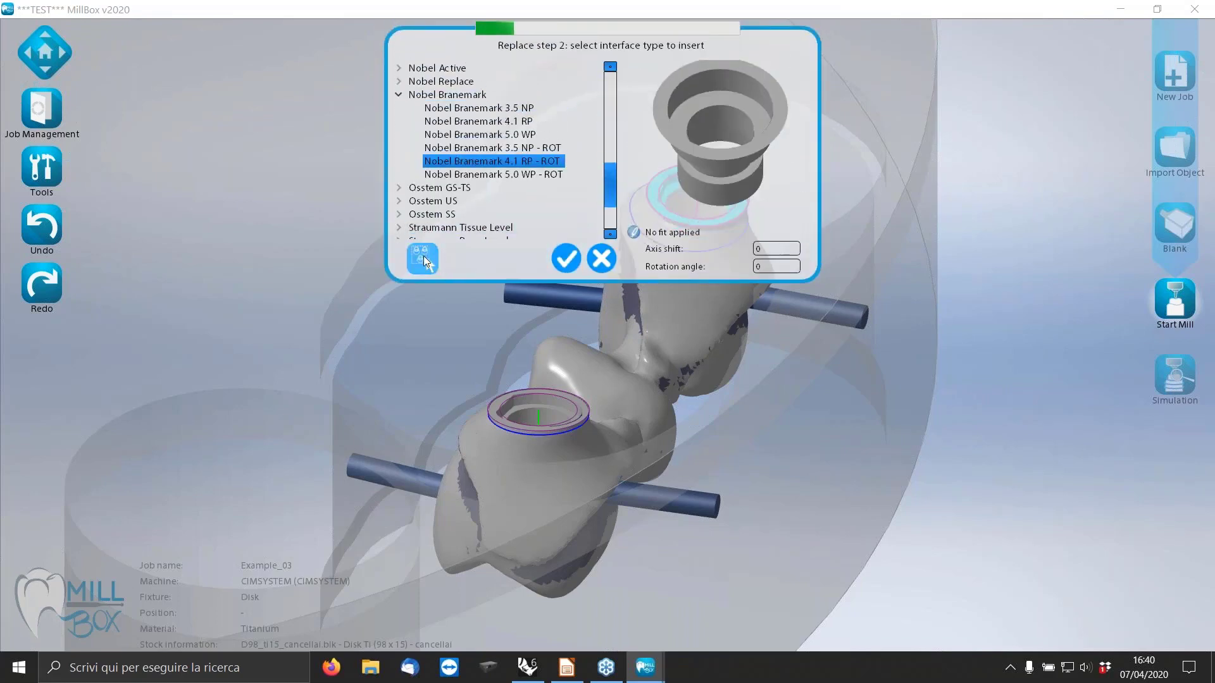
Add the bridge's other connection to the replacement and insert Nobel Branemark 4.1 RP - ROT on both without a fit.
{"action": "left_click", "coordinate": [425, 258]}
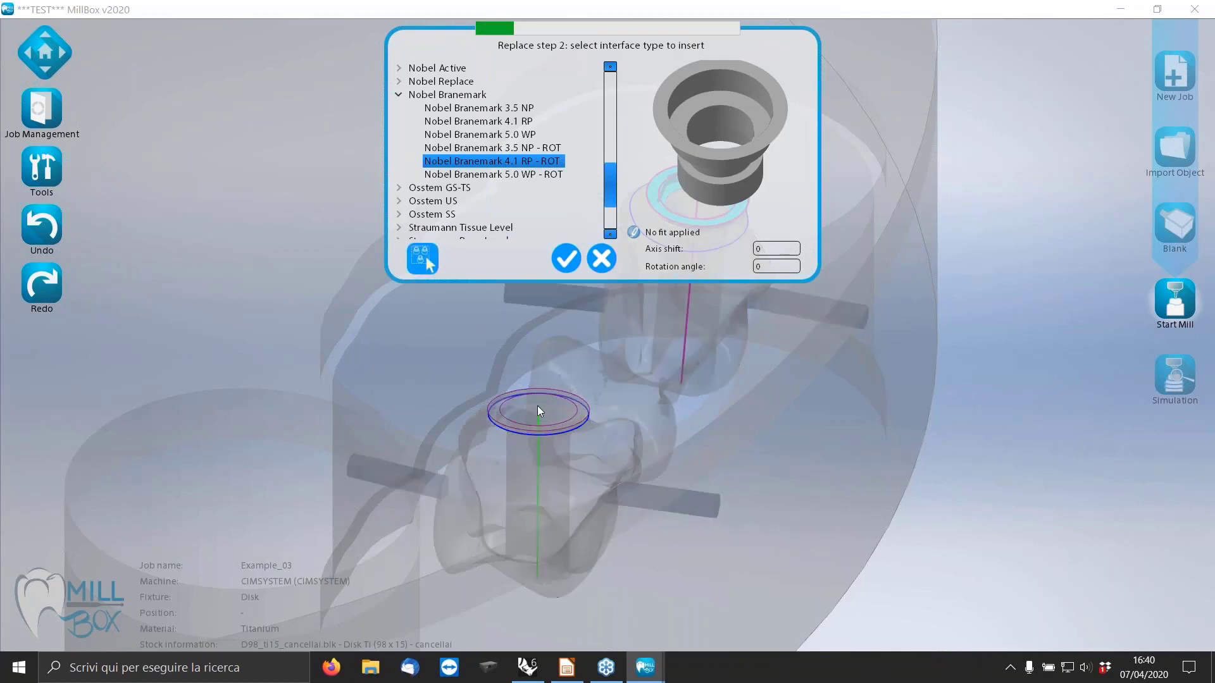
{"action": "scroll", "coordinate": [602, 442], "scroll_direction": "down", "scroll_amount": 8}
{"action": "scroll", "coordinate": [635, 343], "scroll_direction": "up", "scroll_amount": 6}
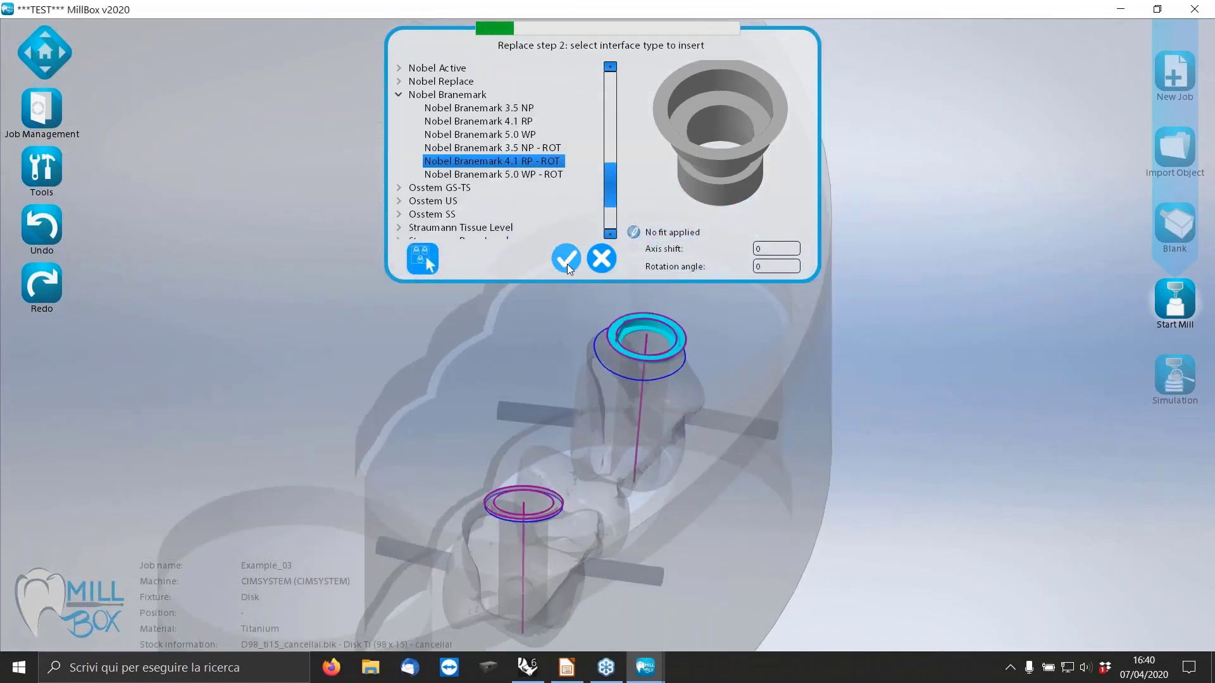
{"action": "left_click", "coordinate": [565, 260]}
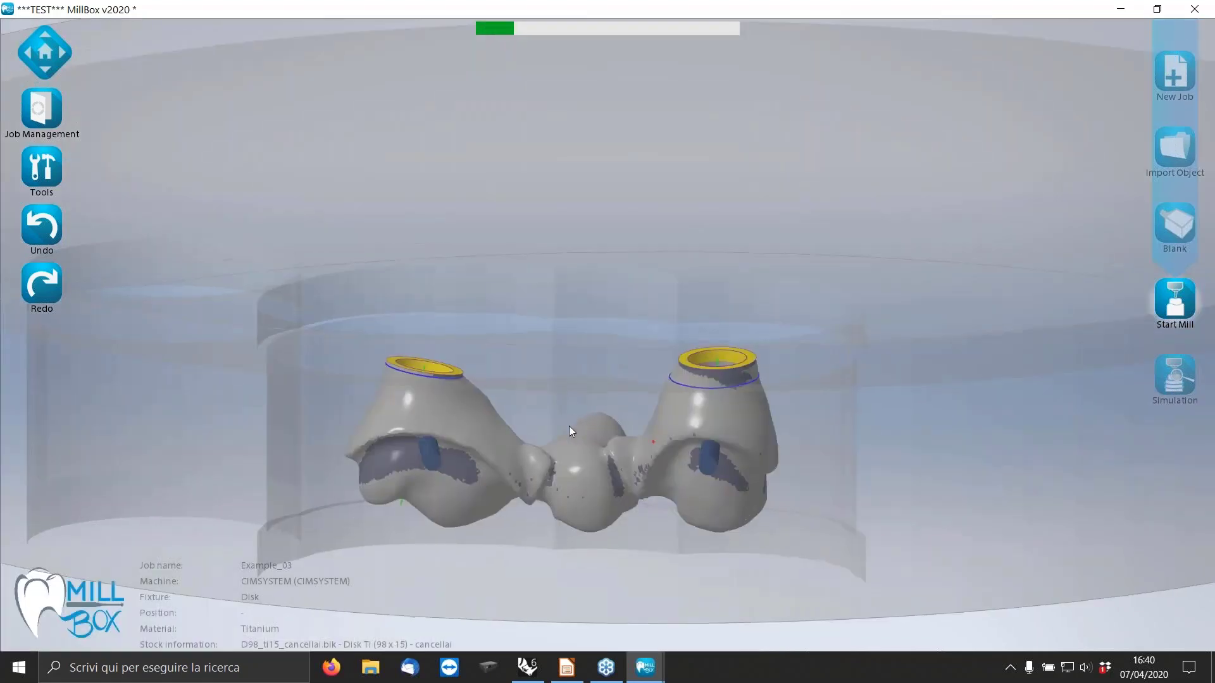
Examine the replaced connections on both ends of the bridge and their transition to the surrounding surface.
{"action": "middle_click_drag", "start_coordinate": [563, 446], "coordinate": [549, 493]}
{"action": "scroll", "coordinate": [699, 391], "scroll_direction": "up", "scroll_amount": 5}
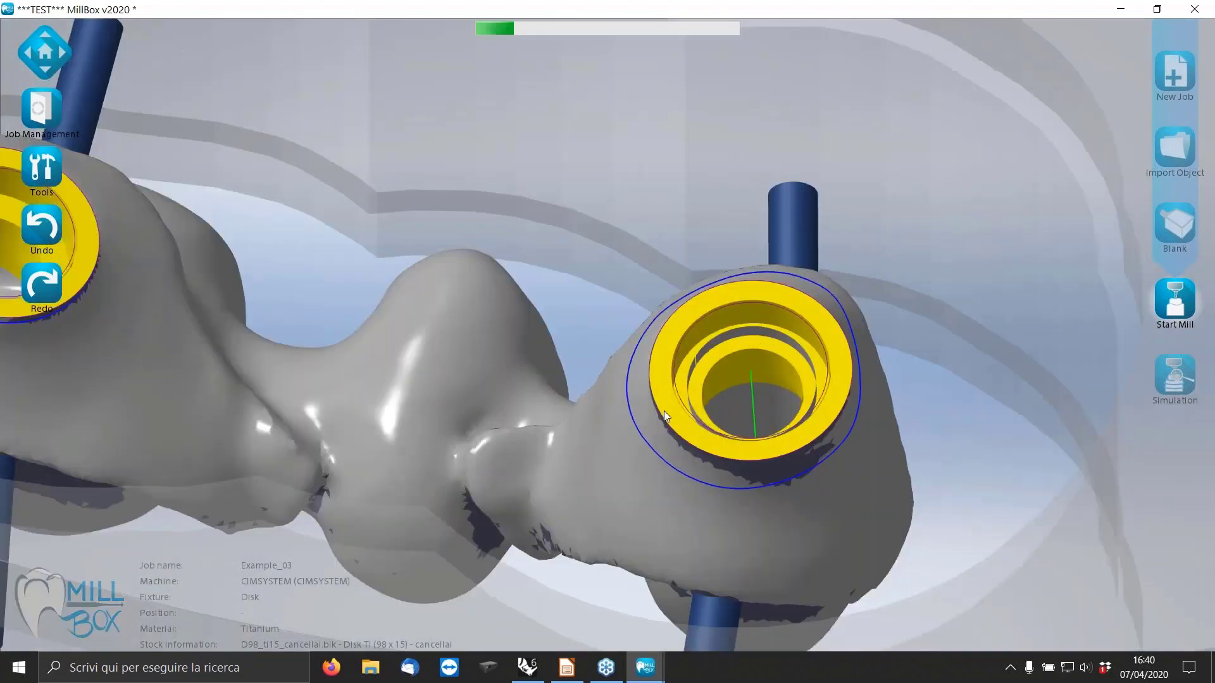
{"action": "middle_click_drag", "start_coordinate": [663, 411], "coordinate": [686, 388]}
{"action": "scroll", "coordinate": [808, 366], "scroll_direction": "down", "scroll_amount": 6}
{"action": "scroll", "coordinate": [649, 431], "scroll_direction": "down", "scroll_amount": 3}
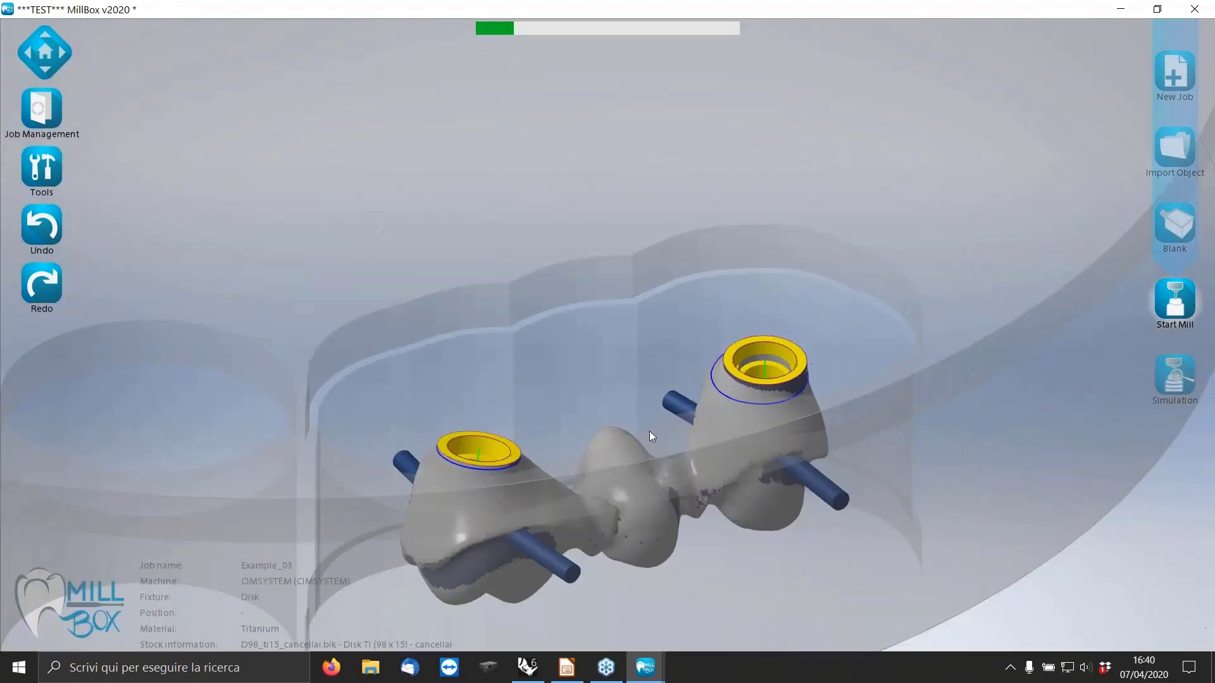
{"action": "middle_click_drag", "start_coordinate": [639, 438], "coordinate": [704, 457]}
{"action": "scroll", "coordinate": [704, 457], "scroll_direction": "down", "scroll_amount": 2}
{"action": "scroll", "coordinate": [620, 241], "scroll_direction": "up", "scroll_amount": 3}
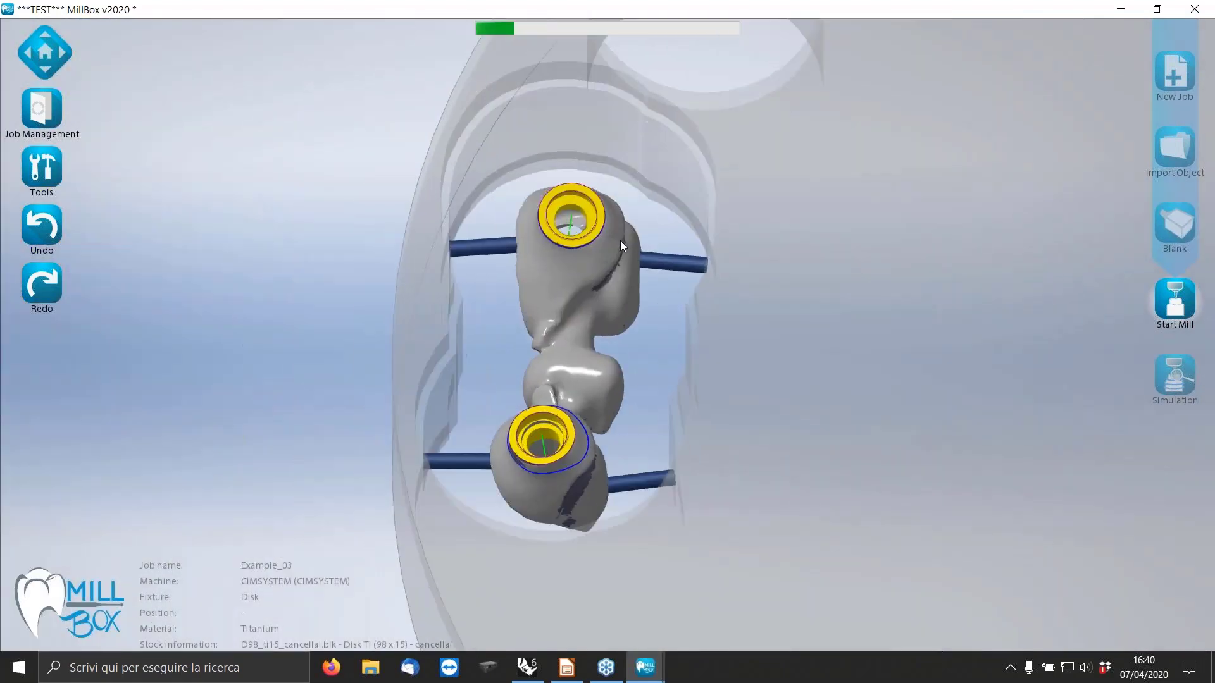
{"action": "scroll", "coordinate": [543, 166], "scroll_direction": "up", "scroll_amount": 8}
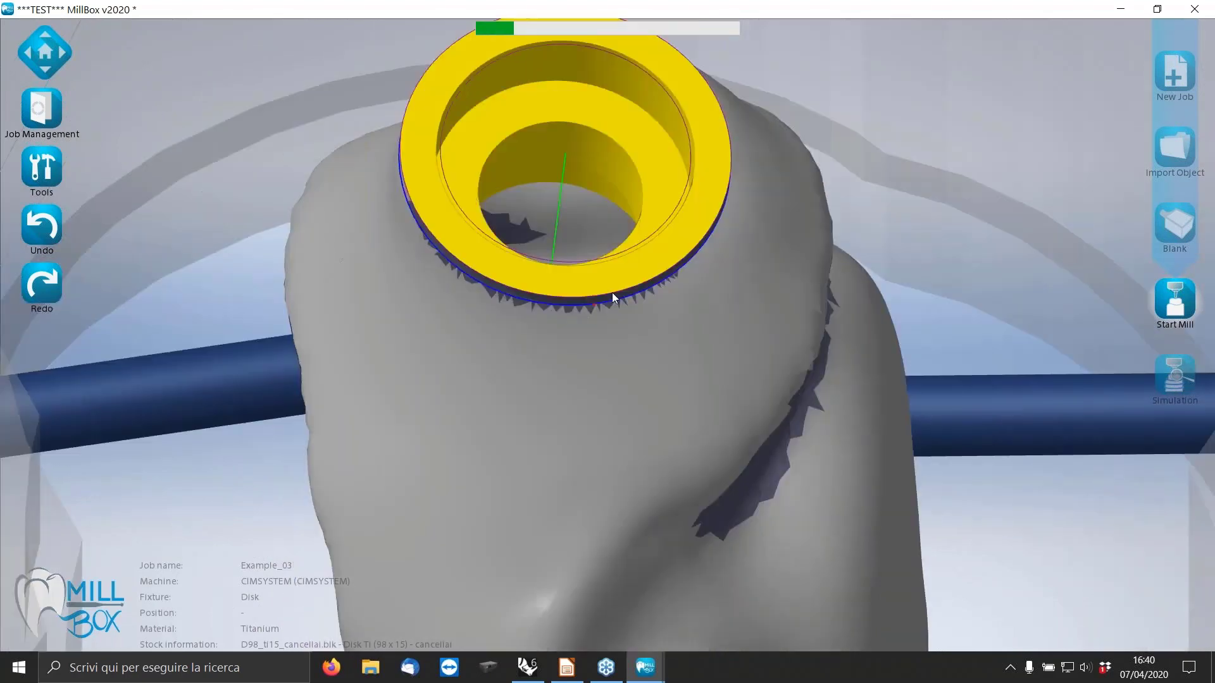
{"action": "middle_click_drag", "start_coordinate": [612, 295], "coordinate": [656, 288]}
{"action": "scroll", "coordinate": [443, 332], "scroll_direction": "down", "scroll_amount": 3}
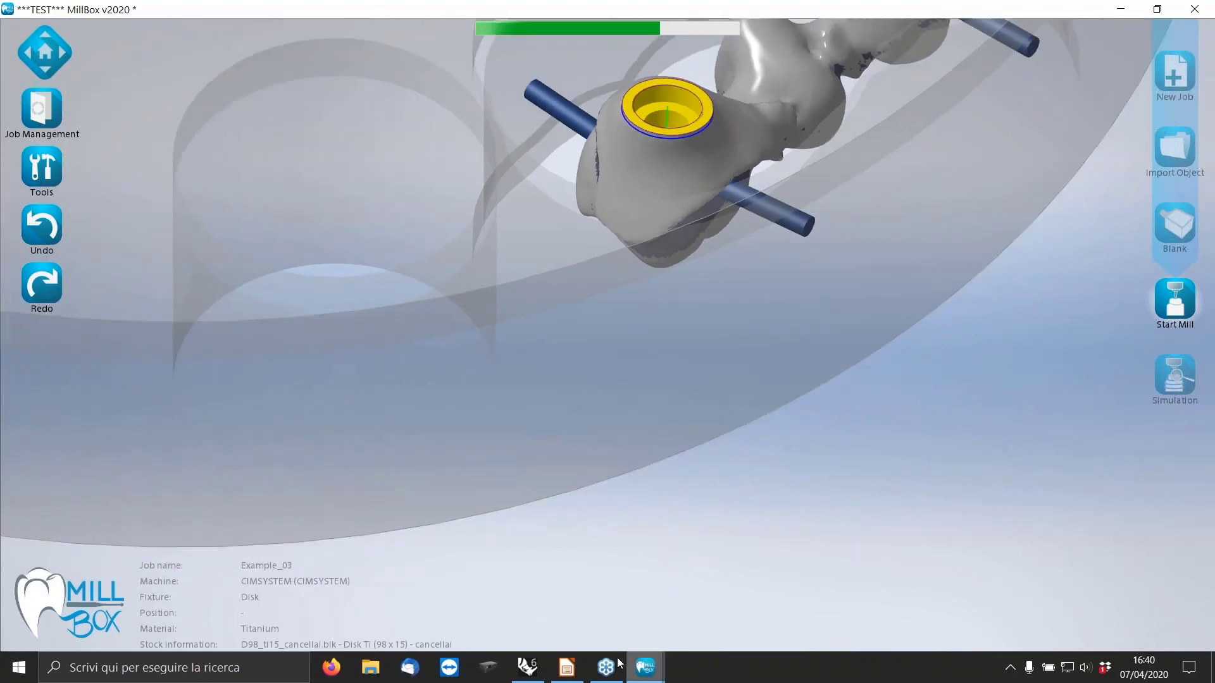
Switch to Rhinoceros, launch MillBoxImplantEditor with a new project, and dismiss the workflow examples.
{"action": "mouse_move", "coordinate": [537, 662]}
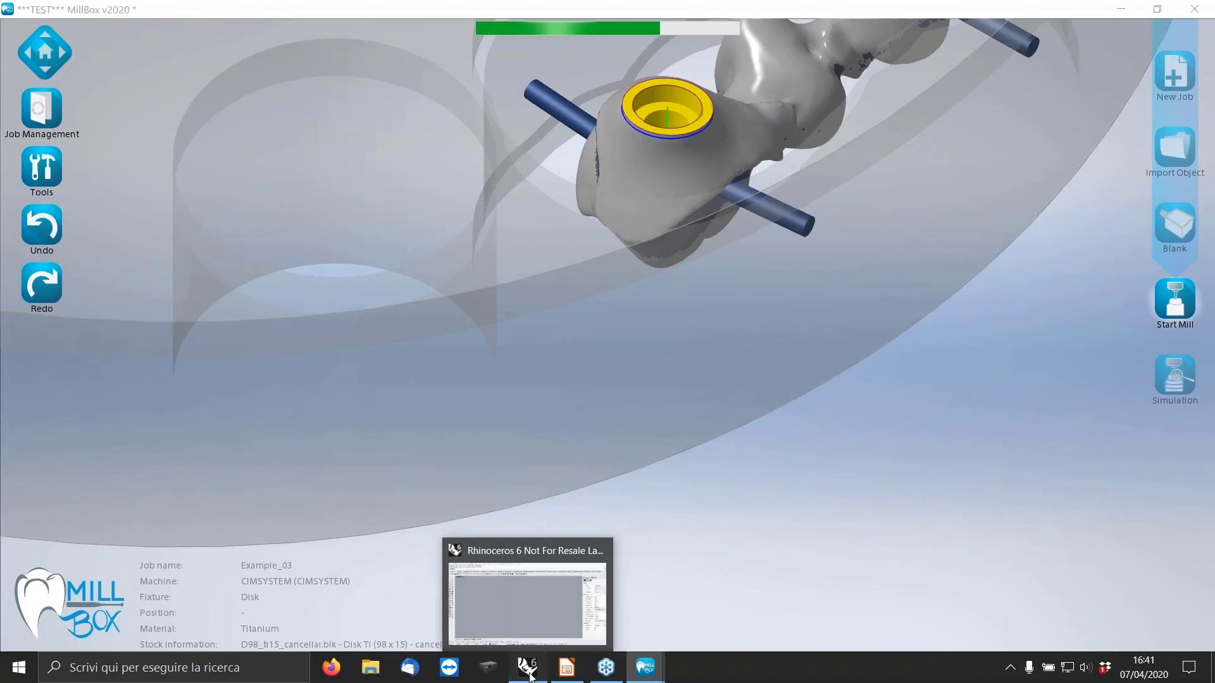
{"action": "left_click", "coordinate": [538, 665]}
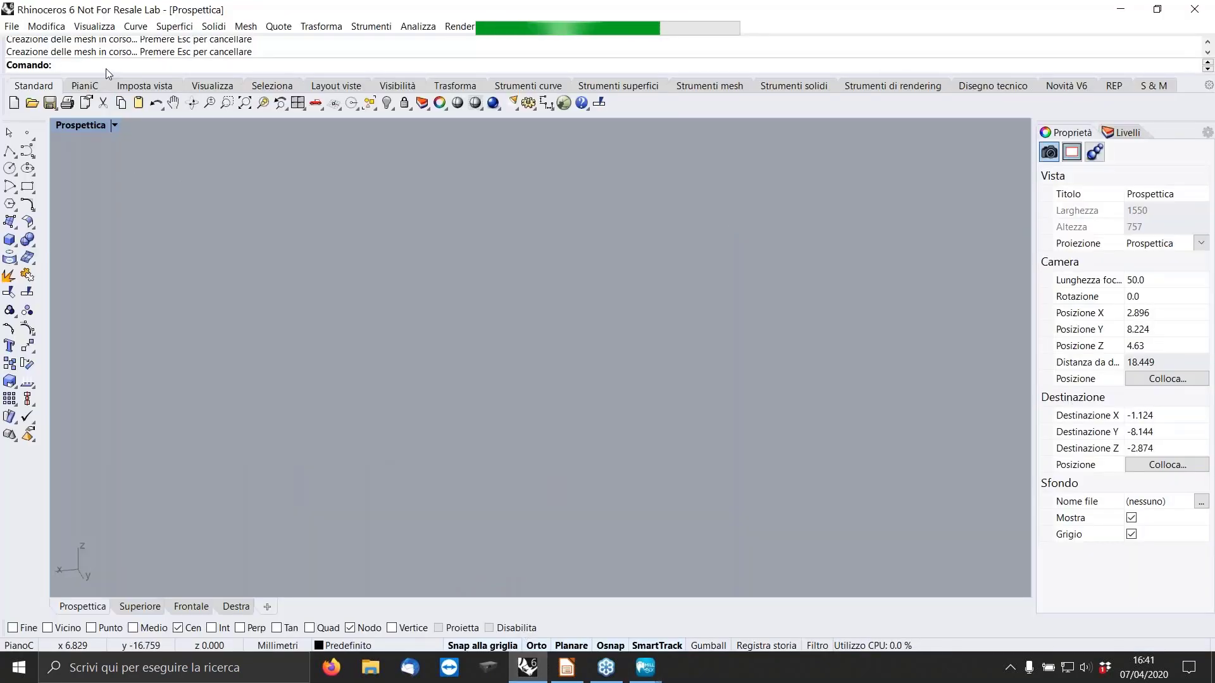
{"action": "type", "text": "MillBoxImplantEditor"}
{"action": "key", "text": "Return"}
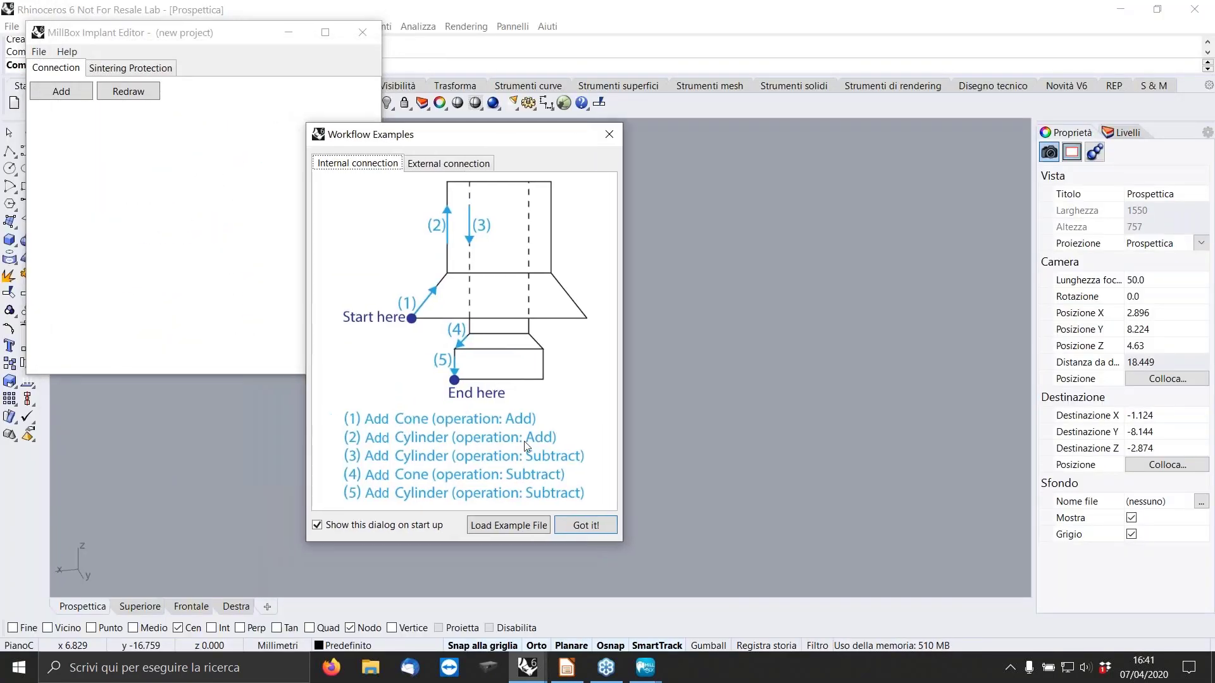
{"action": "left_click", "coordinate": [589, 527]}
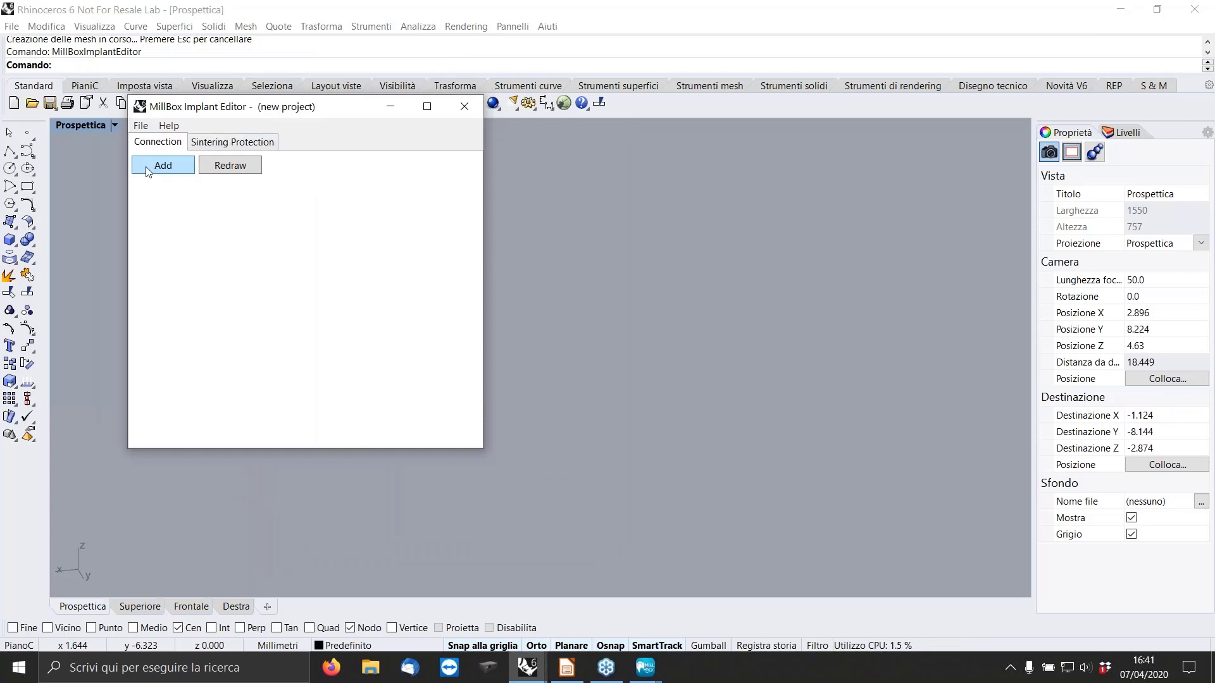
Start the connection with a base circle of 5 mm diameter.
{"action": "left_click", "coordinate": [145, 166]}
{"action": "left_click", "coordinate": [180, 179]}
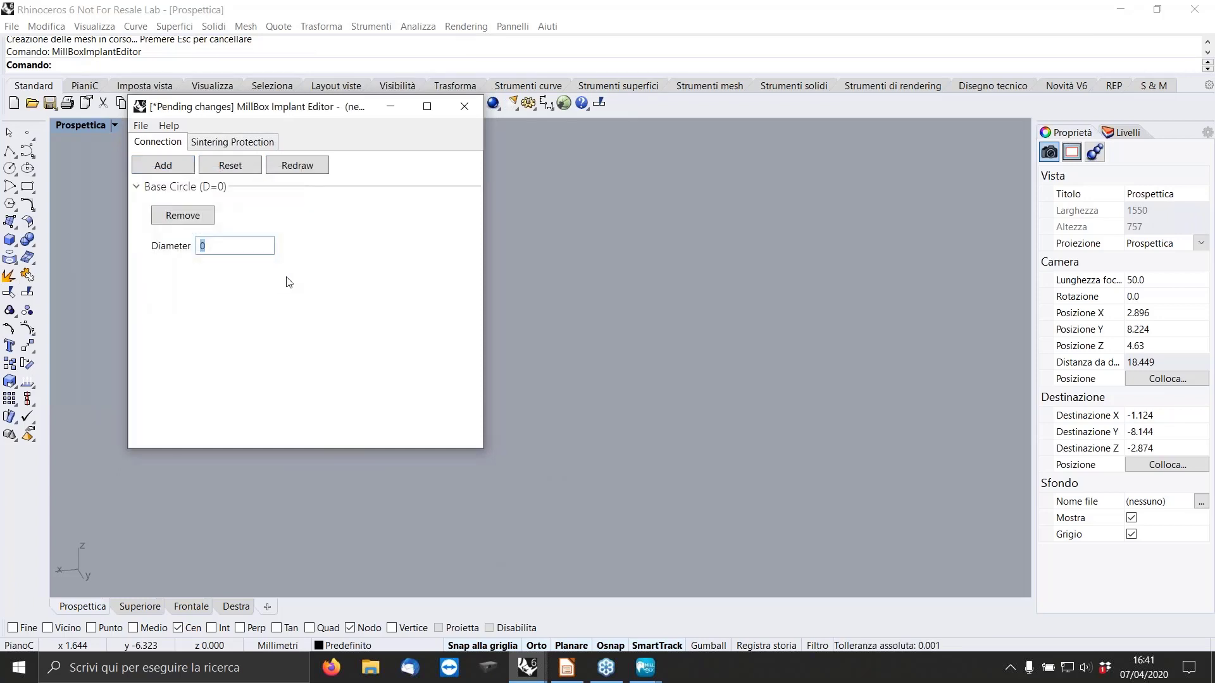
{"action": "type", "text": "5"}
{"action": "key", "text": "Return"}
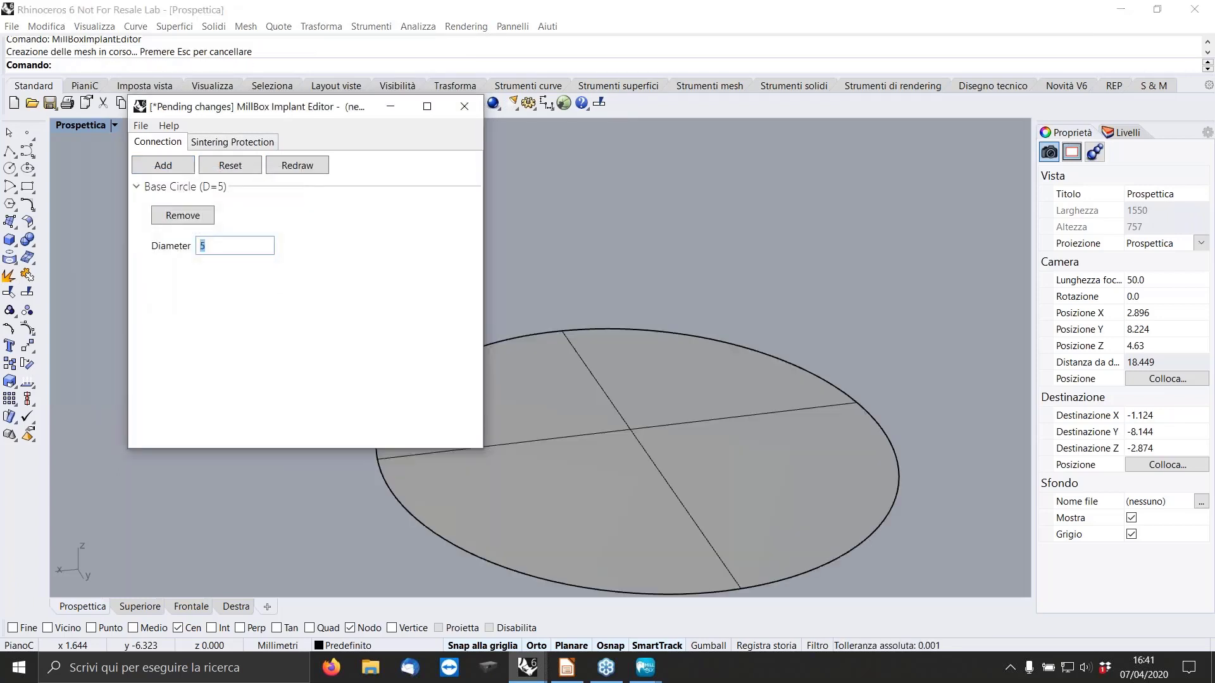
Subtract a cone from the base with height 0.5 mm, top diameter 4.8 mm and bottom diameter 3.8 mm, and redraw the model.
{"action": "left_click", "coordinate": [166, 166]}
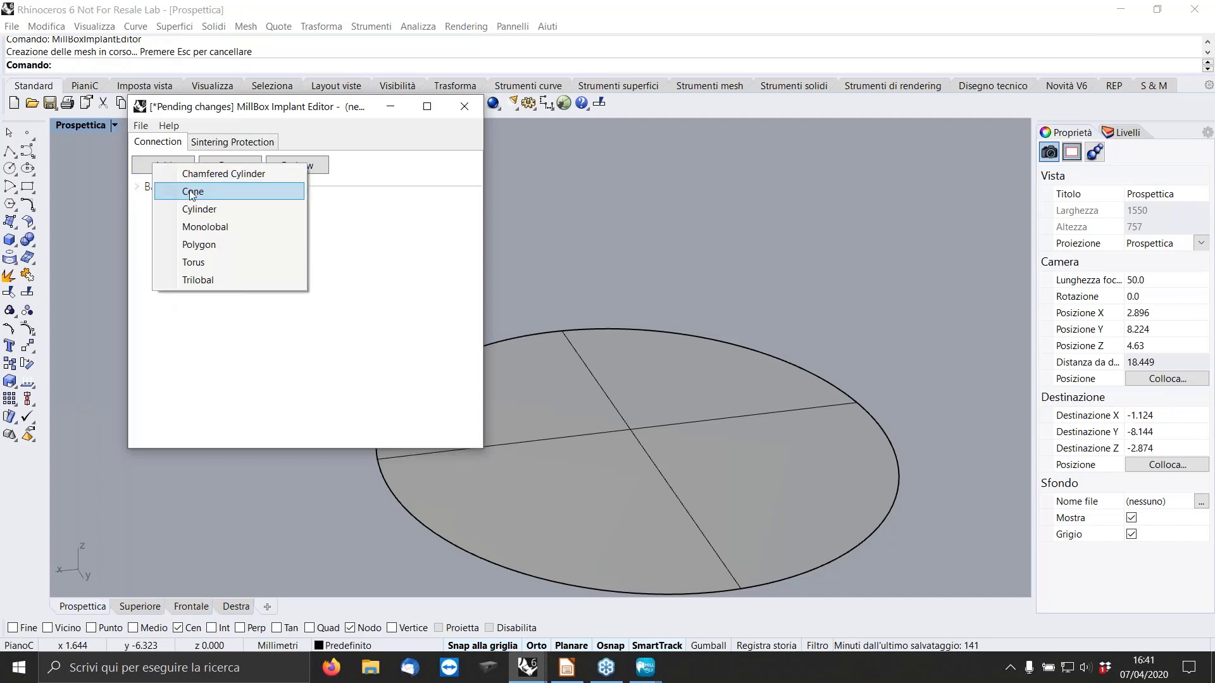
{"action": "left_click", "coordinate": [197, 192]}
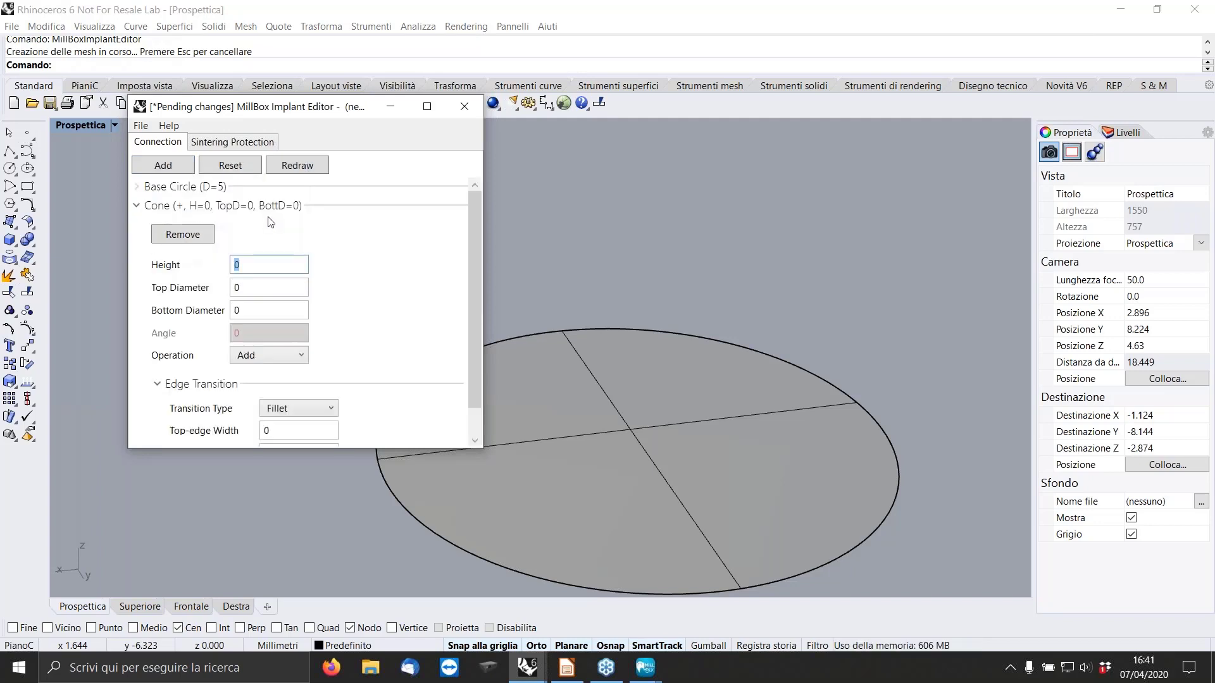
{"action": "type", "text": "0.5"}
{"action": "left_click", "coordinate": [268, 289]}
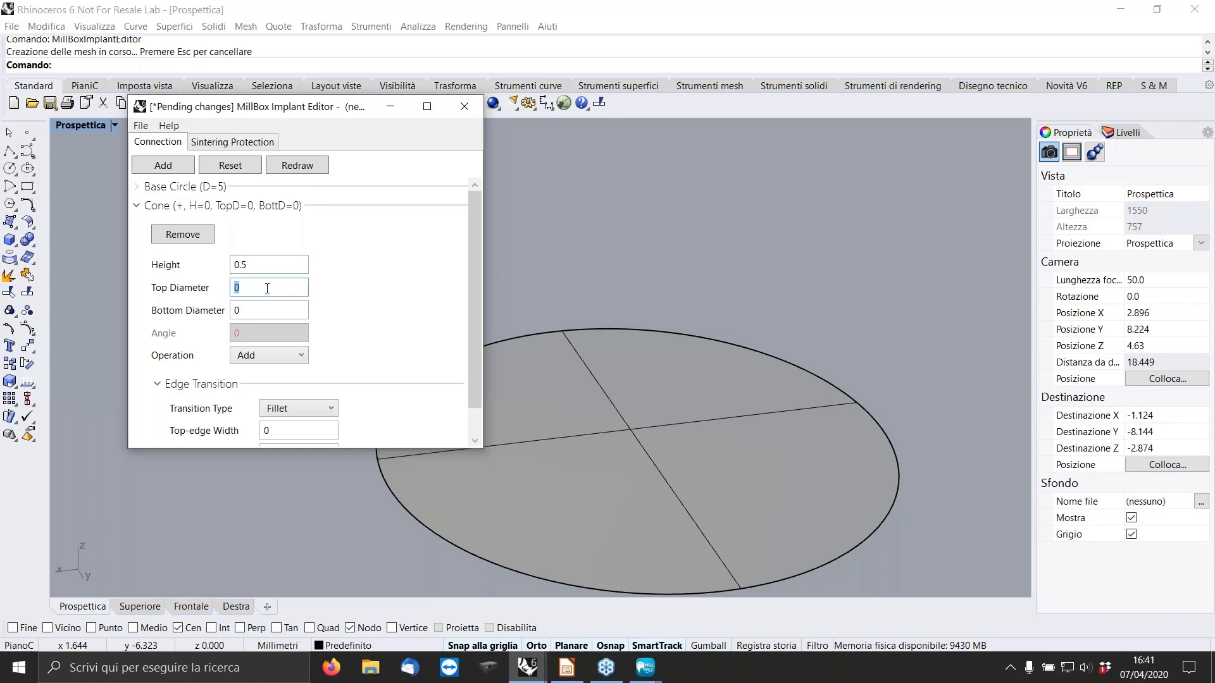
{"action": "type", "text": "4.8"}
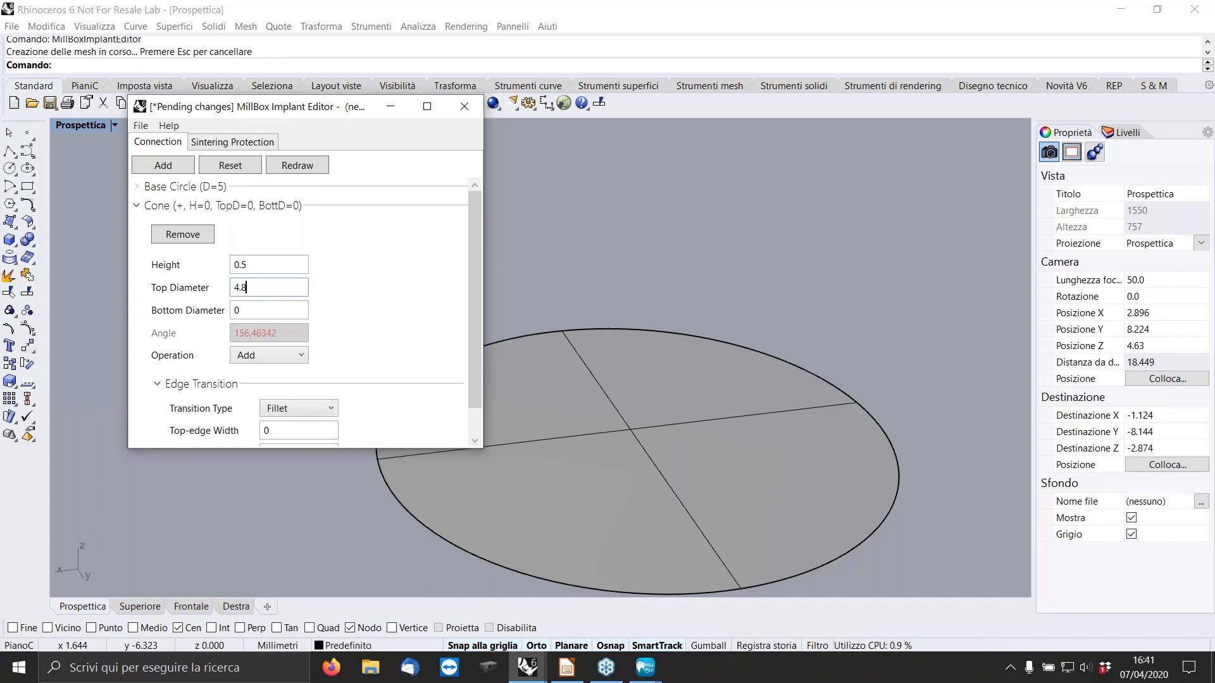
{"action": "left_click", "coordinate": [264, 314]}
{"action": "type", "text": "3.8"}
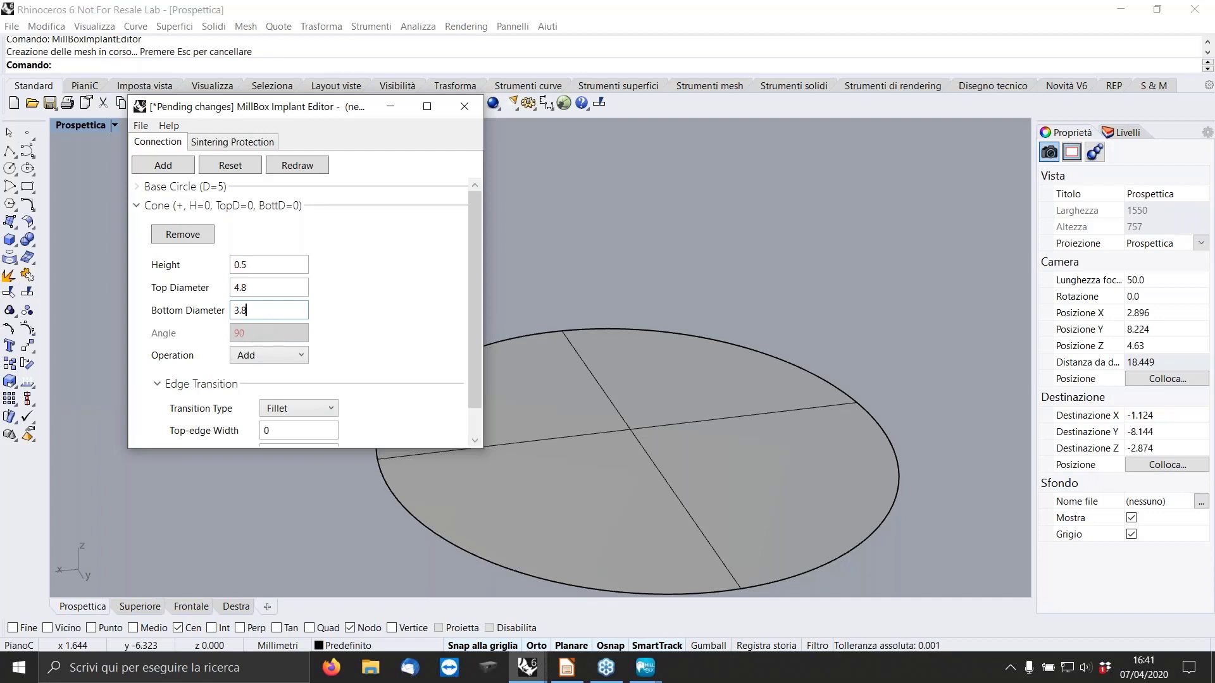
{"action": "left_click", "coordinate": [291, 356]}
{"action": "left_click", "coordinate": [291, 391]}
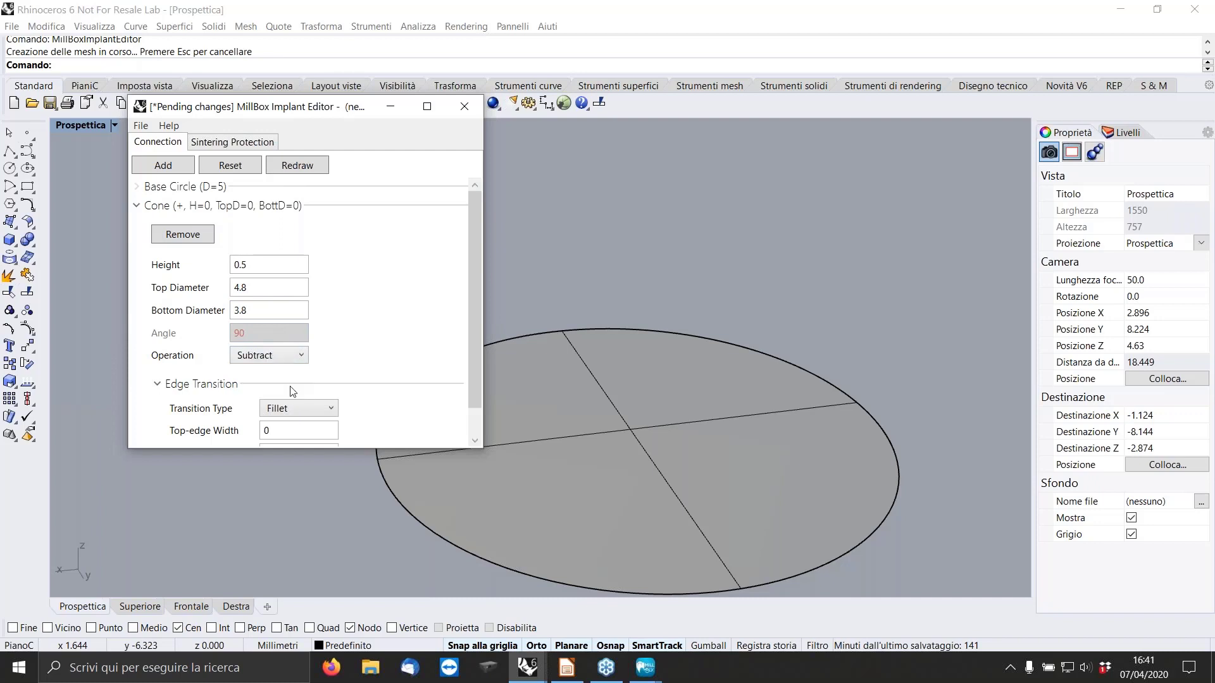
{"action": "left_click", "coordinate": [304, 166]}
{"action": "left_click", "coordinate": [143, 206]}
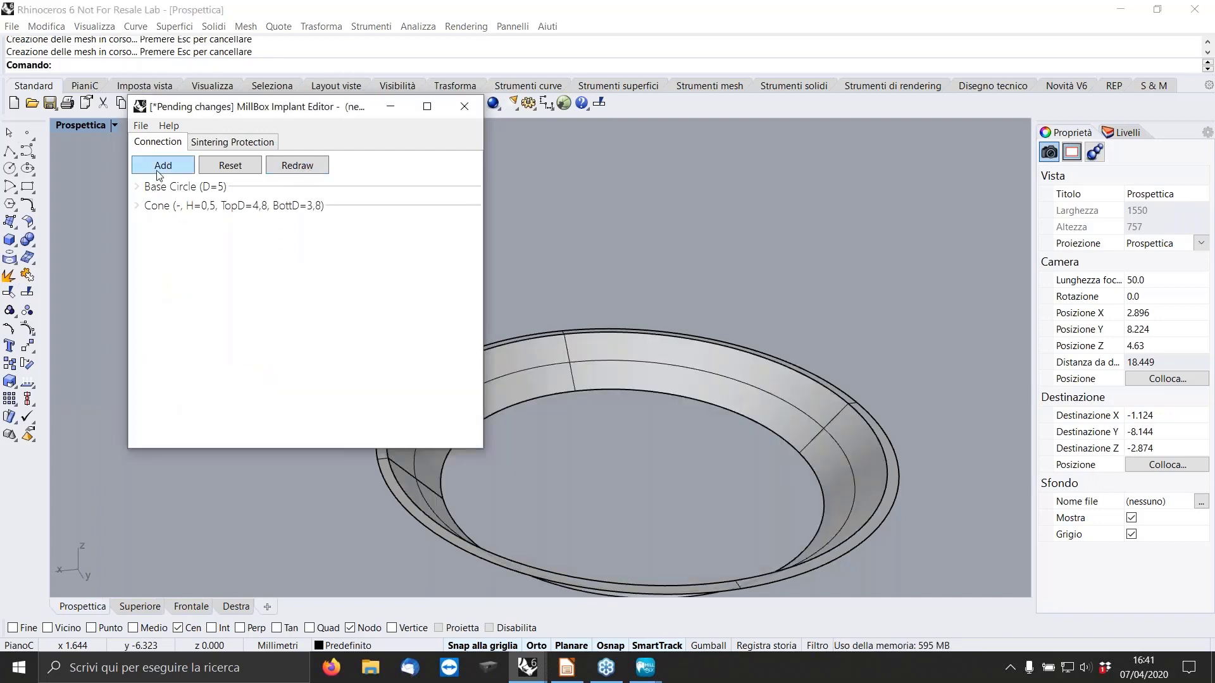
Add a second cone with height 0.5 mm, top diameter 2.9 mm and bottom diameter 3.3 mm using the Add operation, and redraw.
{"action": "left_click", "coordinate": [163, 165]}
{"action": "left_click", "coordinate": [190, 198]}
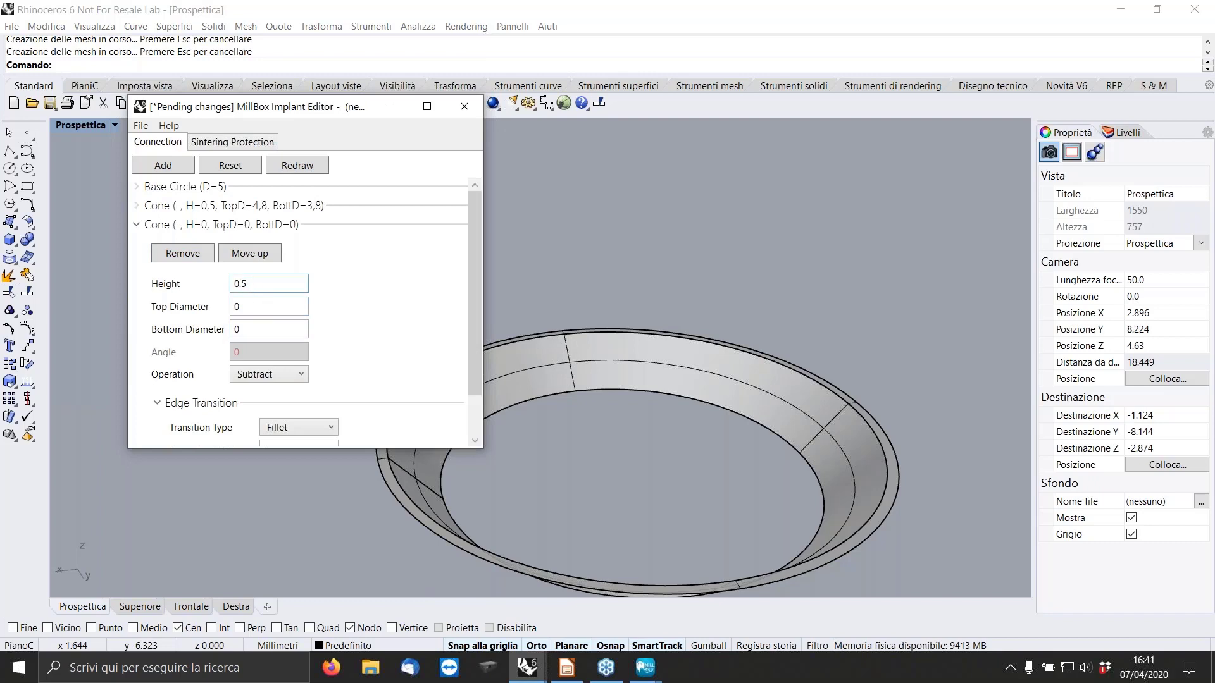
{"action": "left_click", "coordinate": [258, 308]}
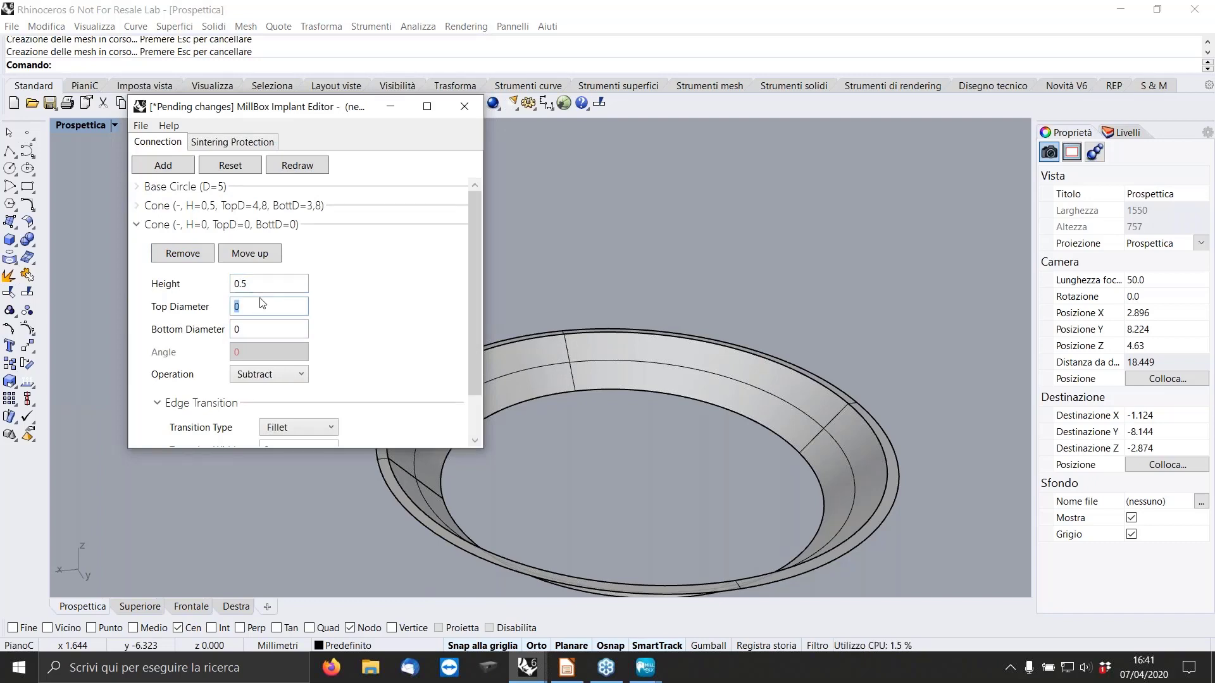
{"action": "type", "text": "2.9"}
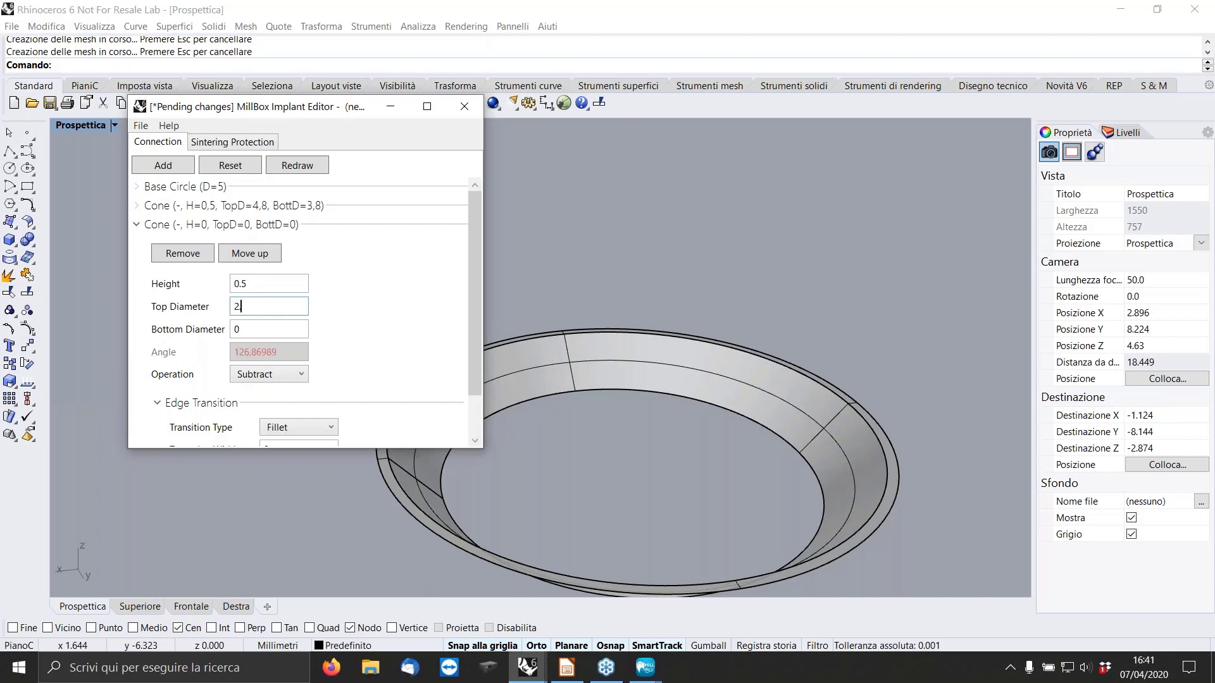
{"action": "left_click", "coordinate": [269, 328]}
{"action": "type", "text": "3.3"}
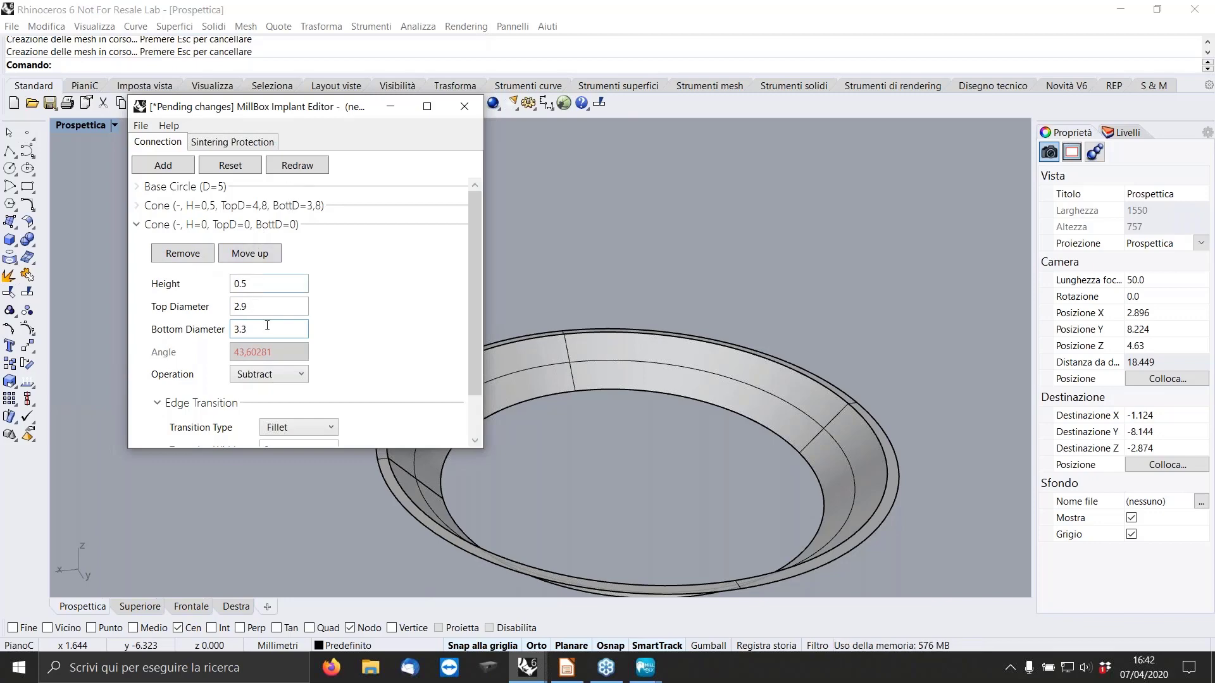
{"action": "left_click", "coordinate": [293, 374]}
{"action": "left_click", "coordinate": [290, 389]}
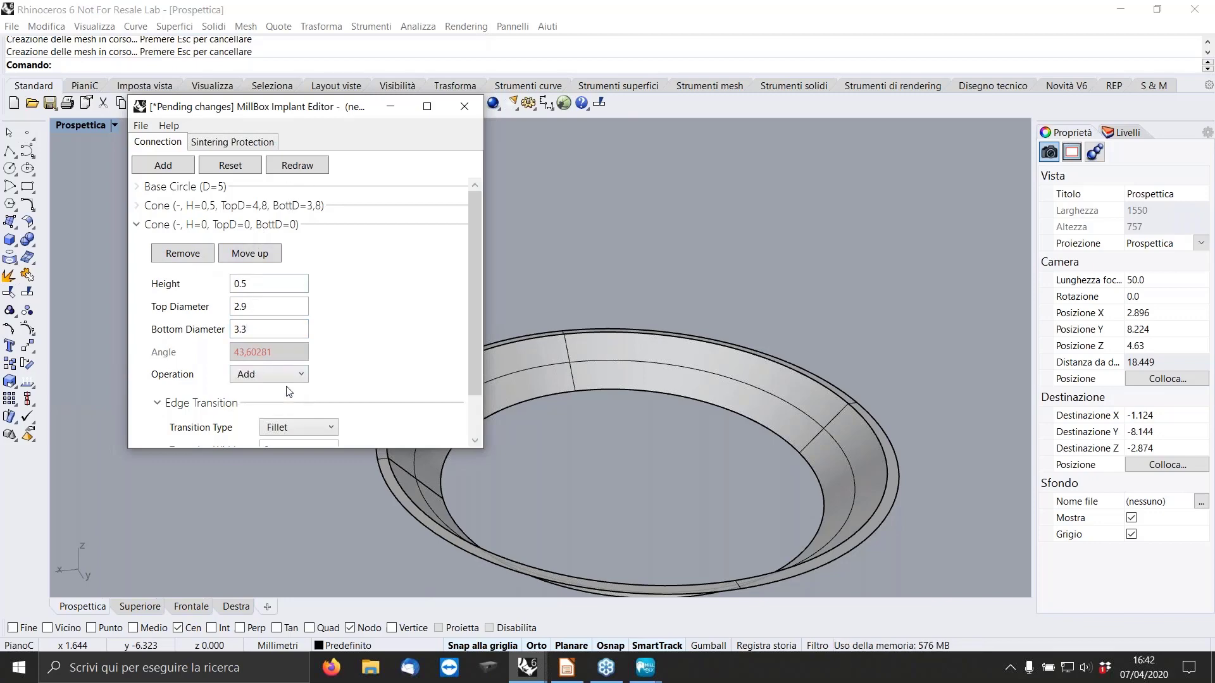
{"action": "left_click", "coordinate": [296, 165]}
{"action": "left_click", "coordinate": [137, 224]}
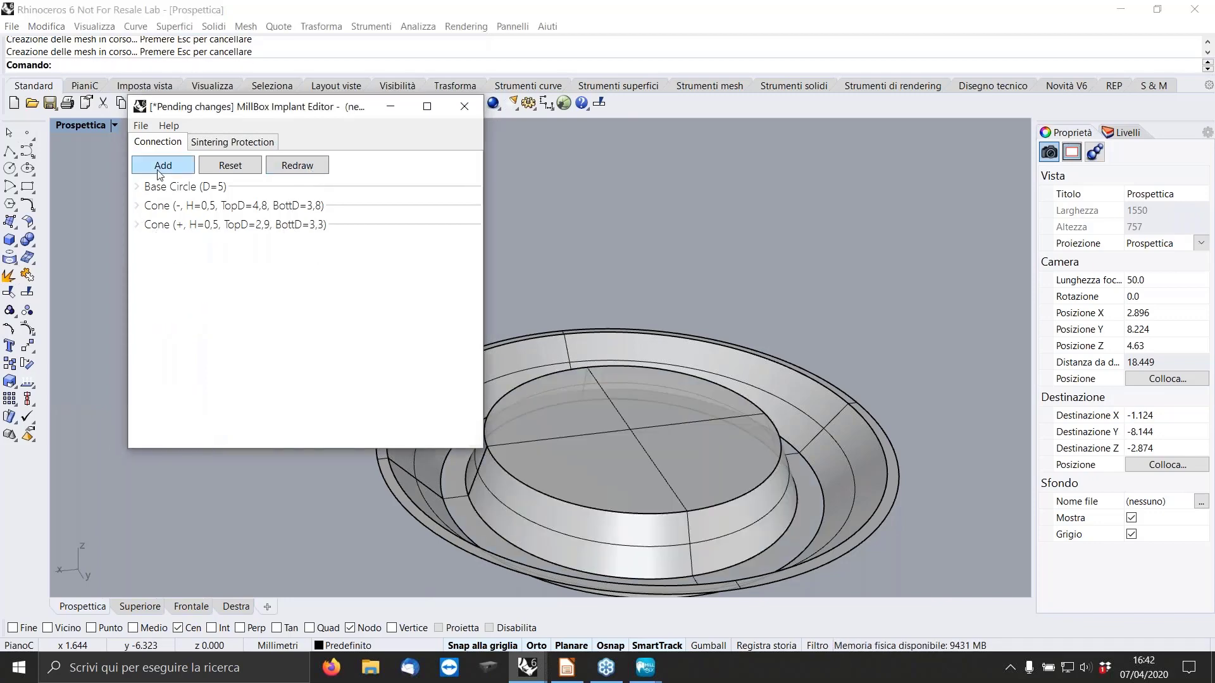
Add an eight-sided polygon 1.2 mm high with a parallel-side distance of 2.7 mm, and redraw the model.
{"action": "left_click", "coordinate": [156, 168]}
{"action": "left_click", "coordinate": [201, 246]}
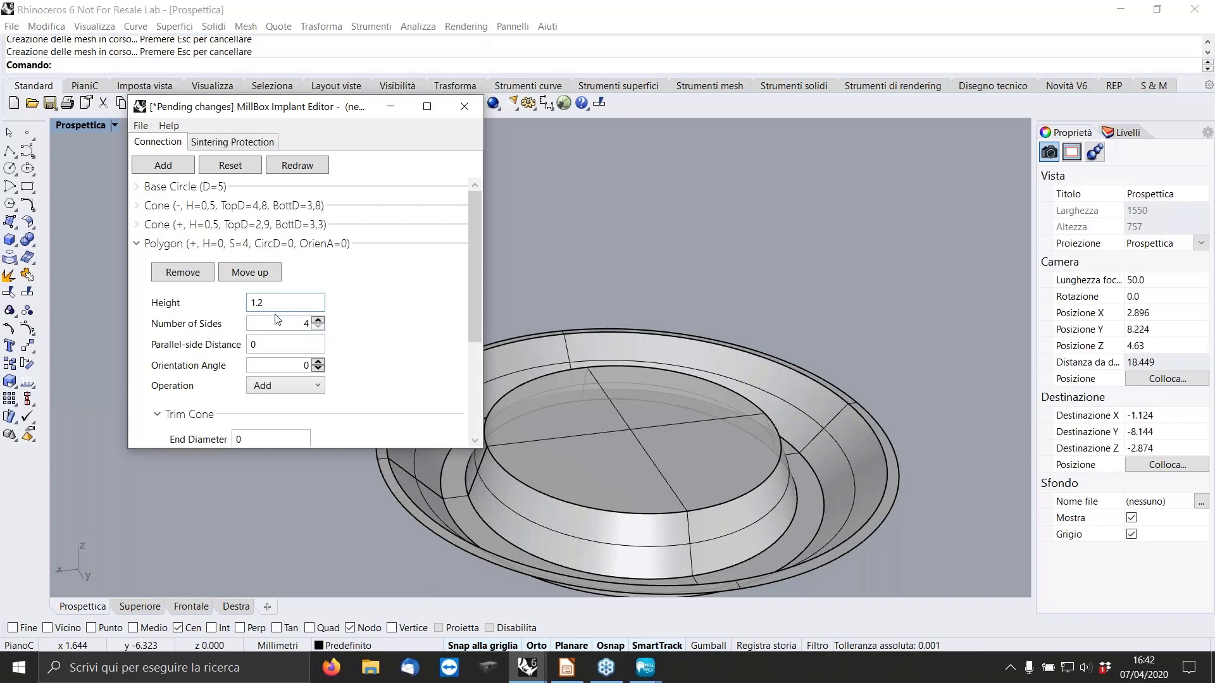
{"action": "double_click", "coordinate": [315, 320]}
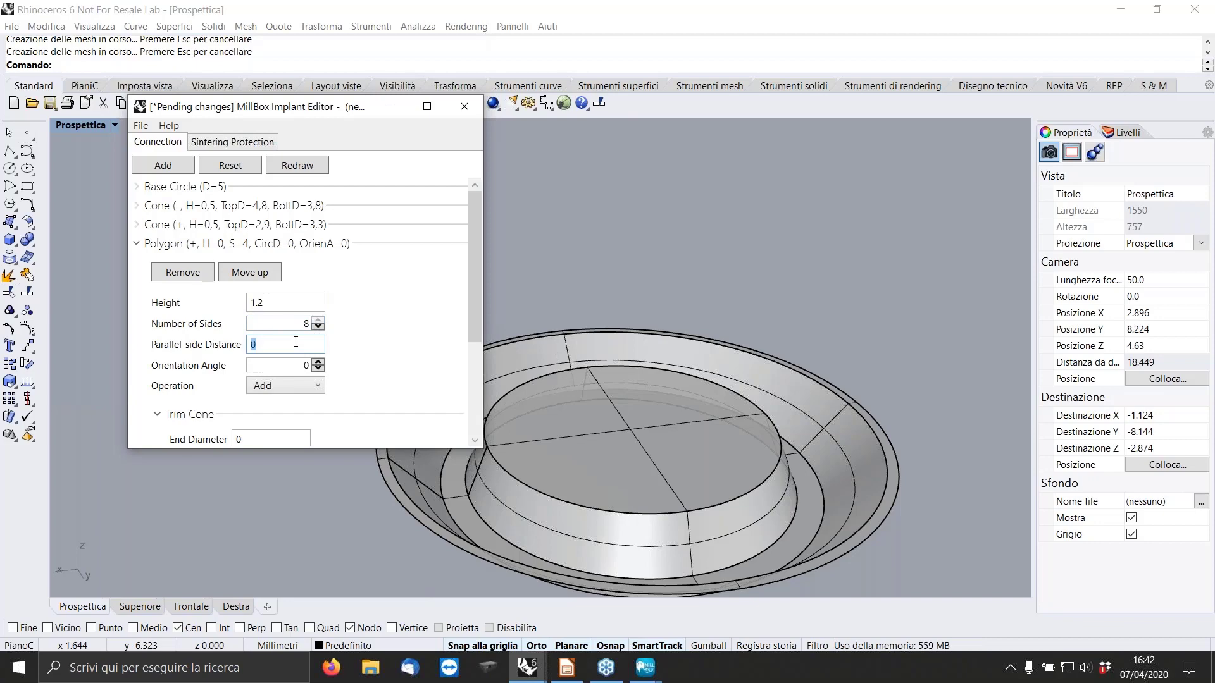
{"action": "left_click", "coordinate": [284, 391]}
{"action": "left_click", "coordinate": [279, 389]}
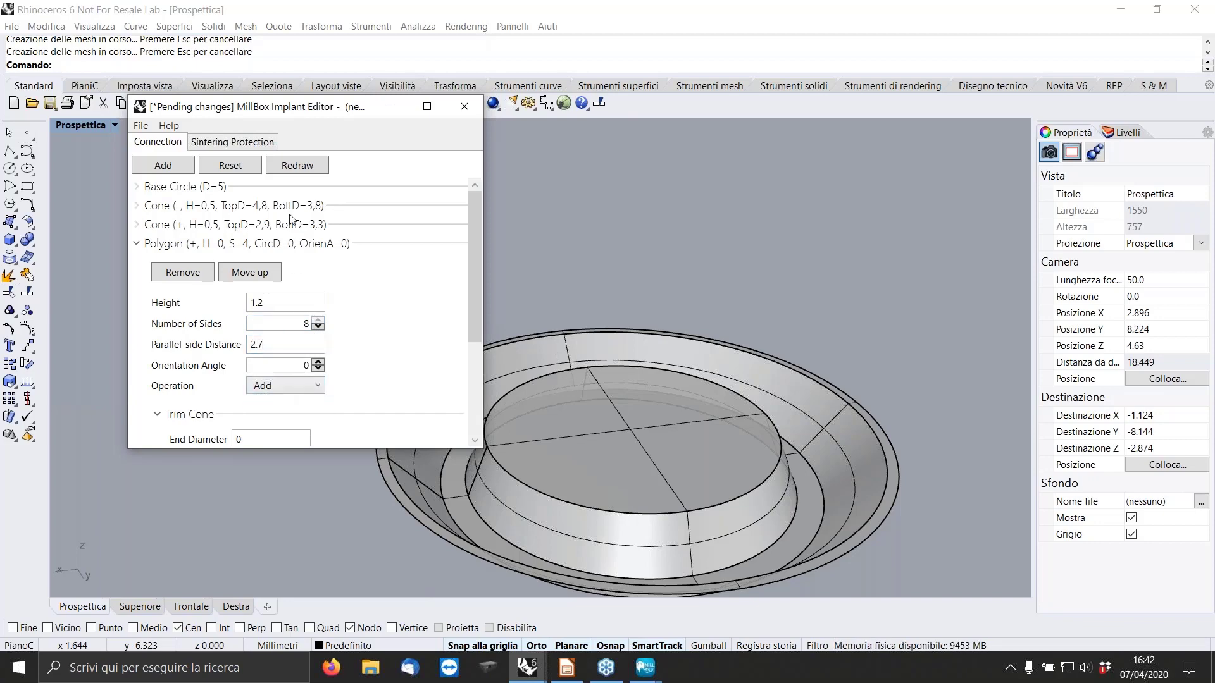
{"action": "left_click", "coordinate": [299, 168]}
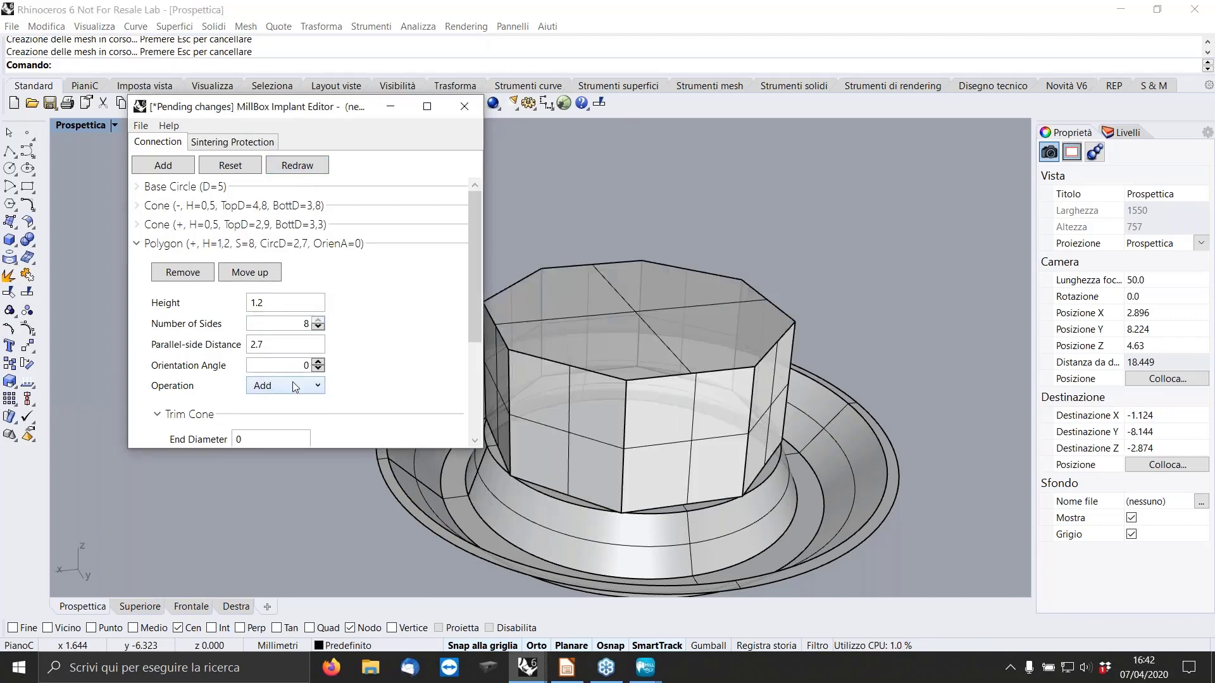
Chamfer the polygon's vertical edges with a width of 0.2 mm and redraw the model.
{"action": "scroll", "coordinate": [295, 387], "scroll_direction": "down", "scroll_amount": 4}
{"action": "left_click", "coordinate": [331, 356]}
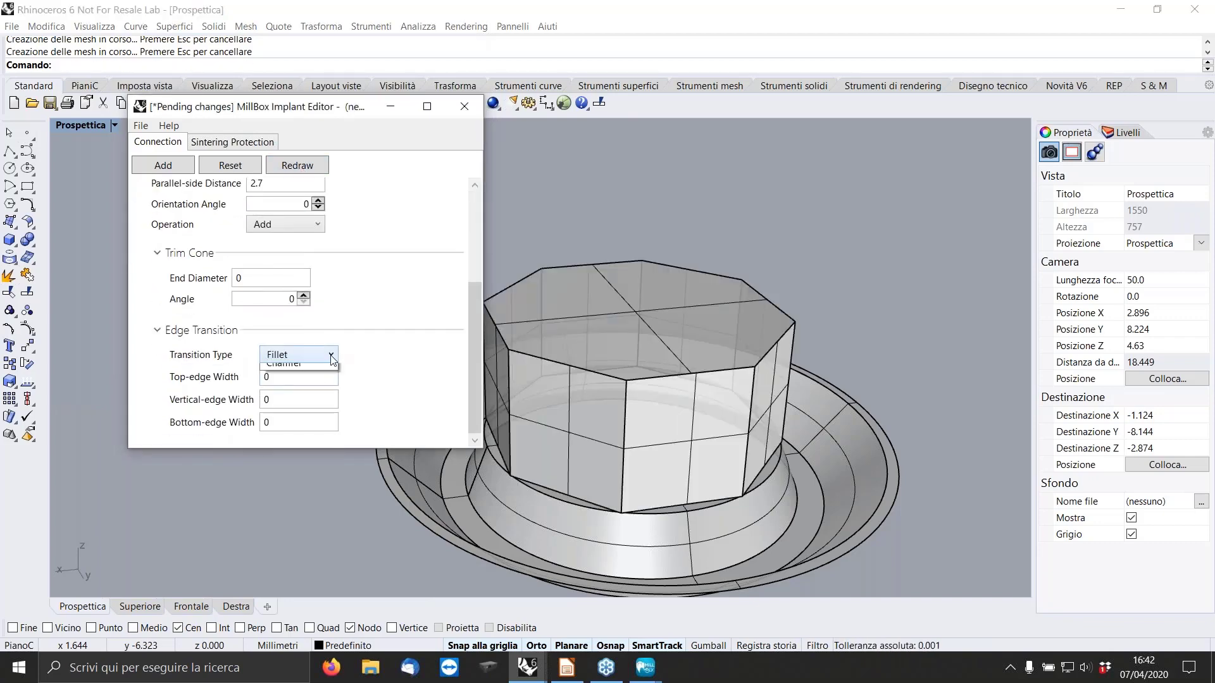
{"action": "left_click", "coordinate": [285, 381]}
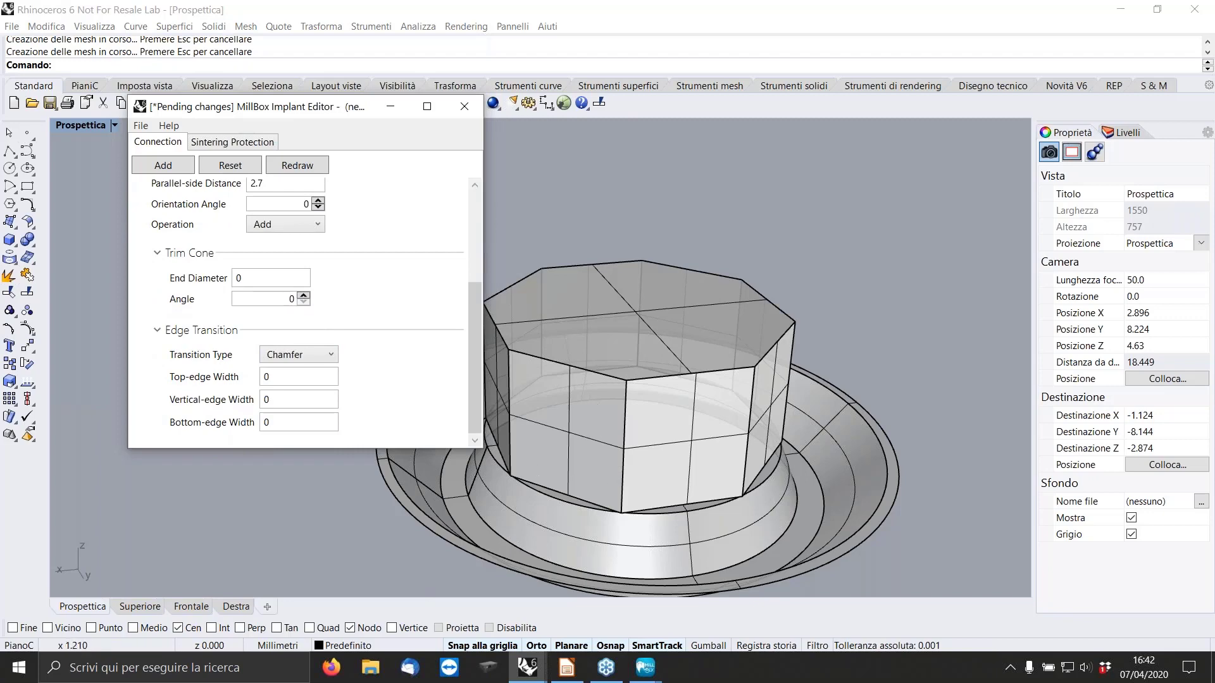
{"action": "double_click", "coordinate": [286, 401]}
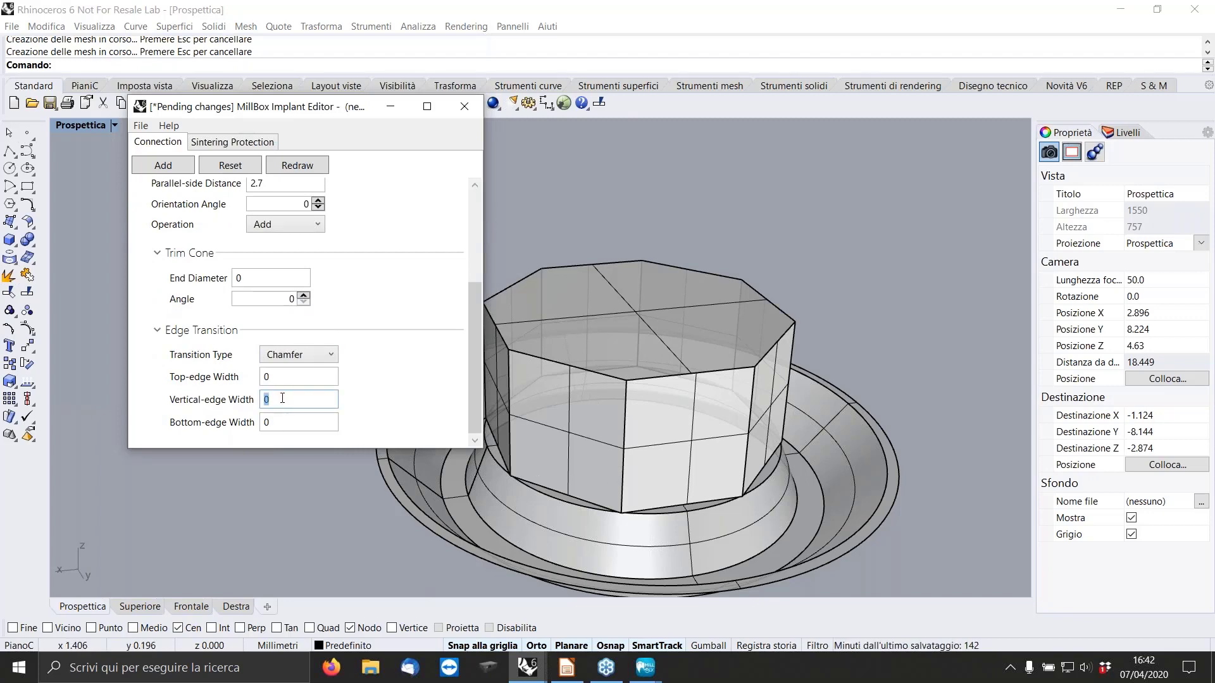
{"action": "left_click", "coordinate": [291, 166]}
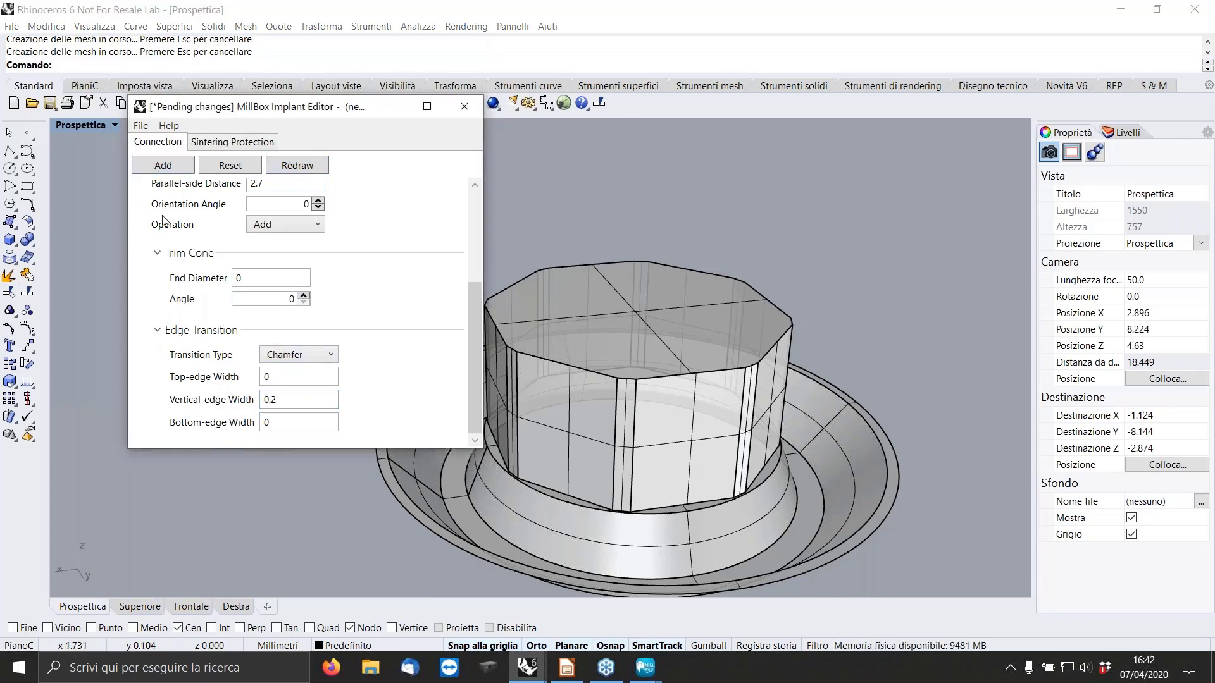
{"action": "scroll", "coordinate": [164, 222], "scroll_direction": "up", "scroll_amount": 5}
{"action": "left_click", "coordinate": [155, 245]}
Add a cone on top of the polygon with height 0.5 mm, top diameter 2.3 mm and bottom diameter 2.65 mm.
{"action": "left_click", "coordinate": [157, 169]}
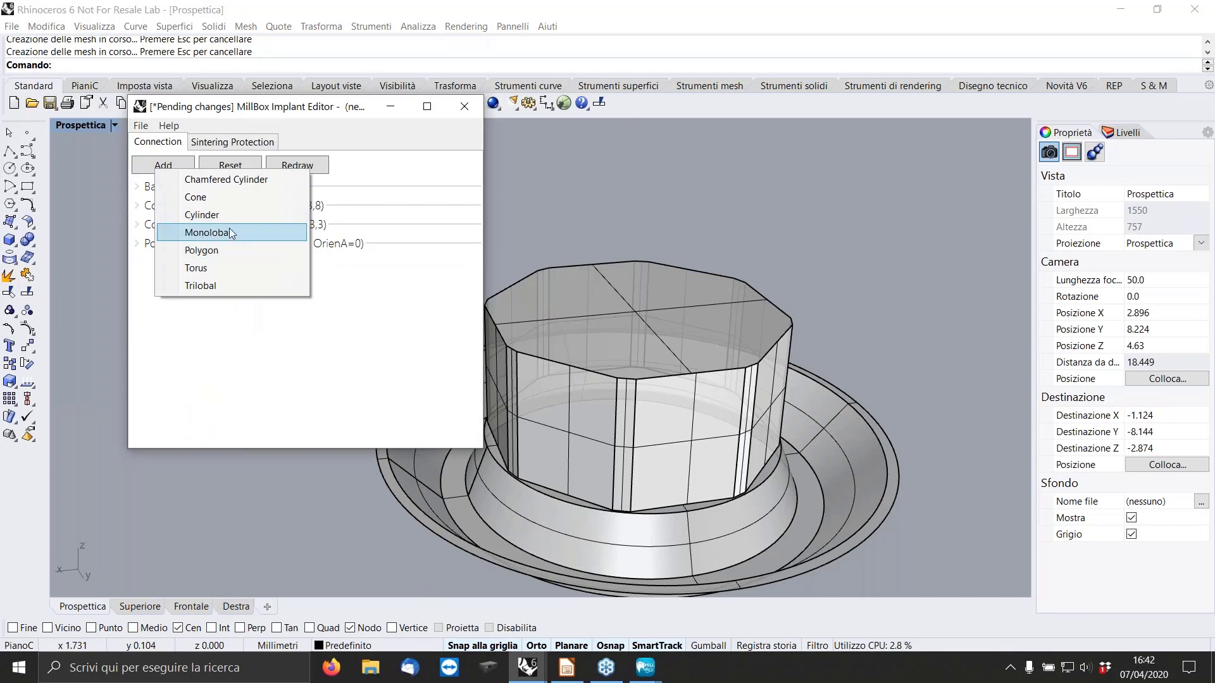
{"action": "left_click", "coordinate": [215, 198]}
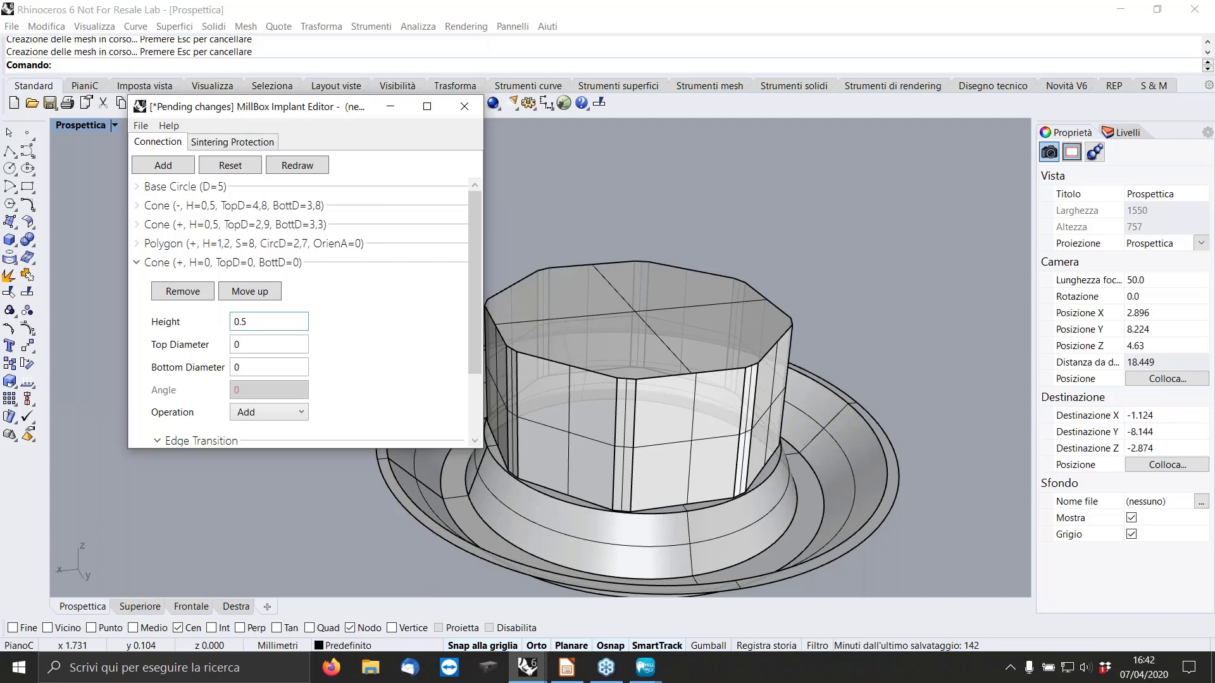
{"action": "left_click", "coordinate": [264, 346]}
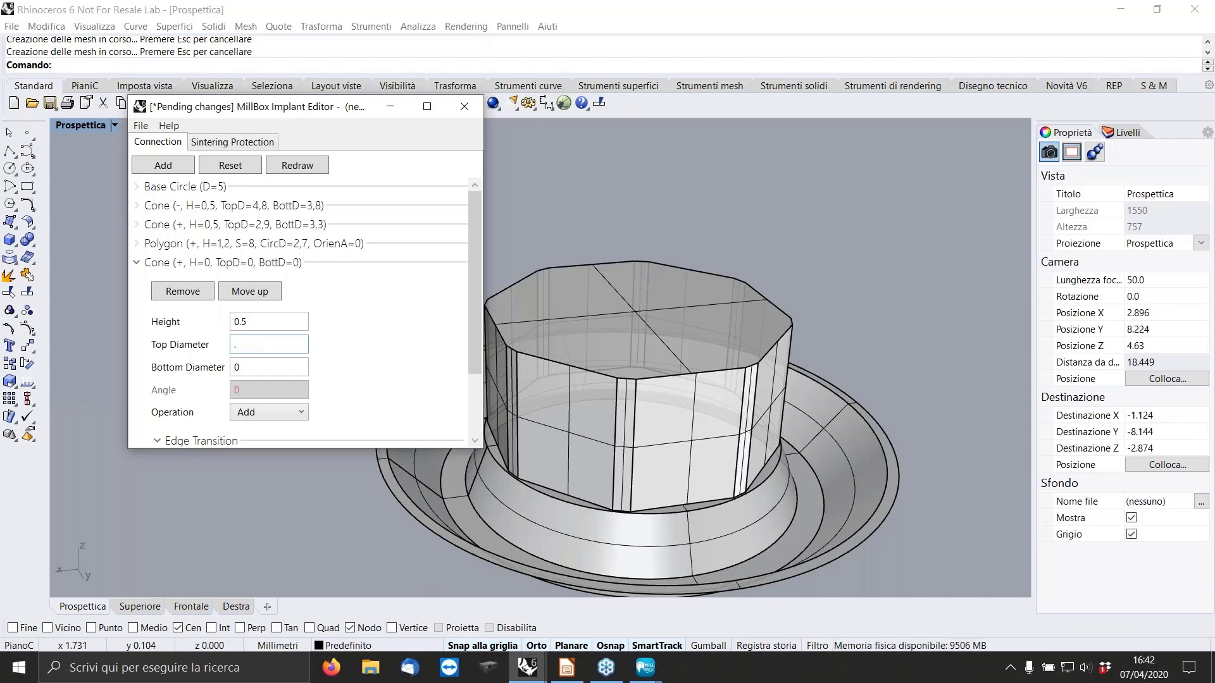
{"action": "type", "text": "2.3"}
{"action": "left_click", "coordinate": [247, 368]}
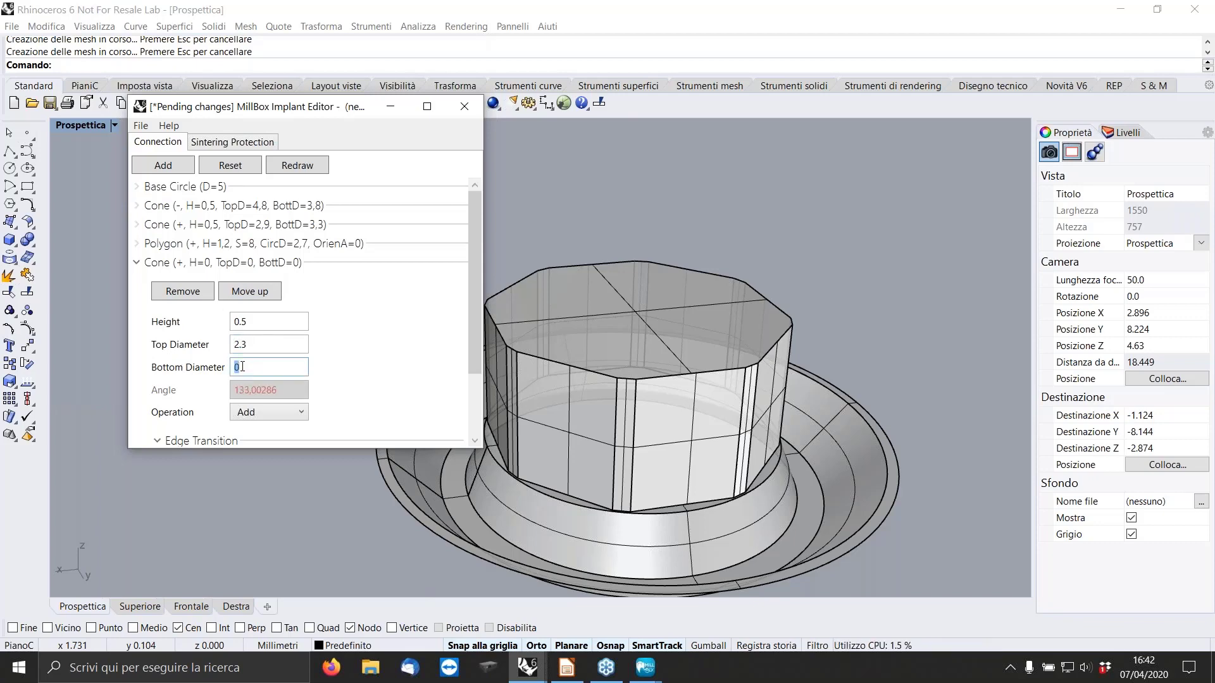
{"action": "type", "text": "2.65"}
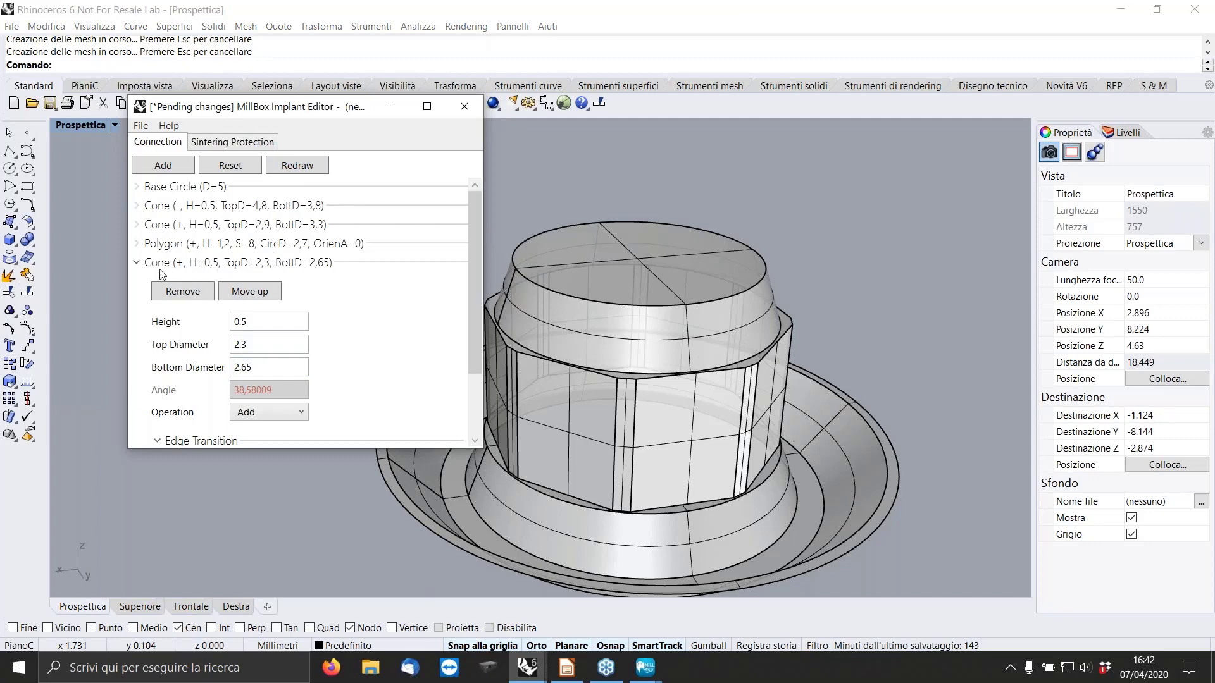
{"action": "left_click", "coordinate": [137, 264]}
Subtract a cylinder 2.6 mm high and 2.05 mm in diameter through the top of the connection, and redraw the model.
{"action": "left_click", "coordinate": [161, 168]}
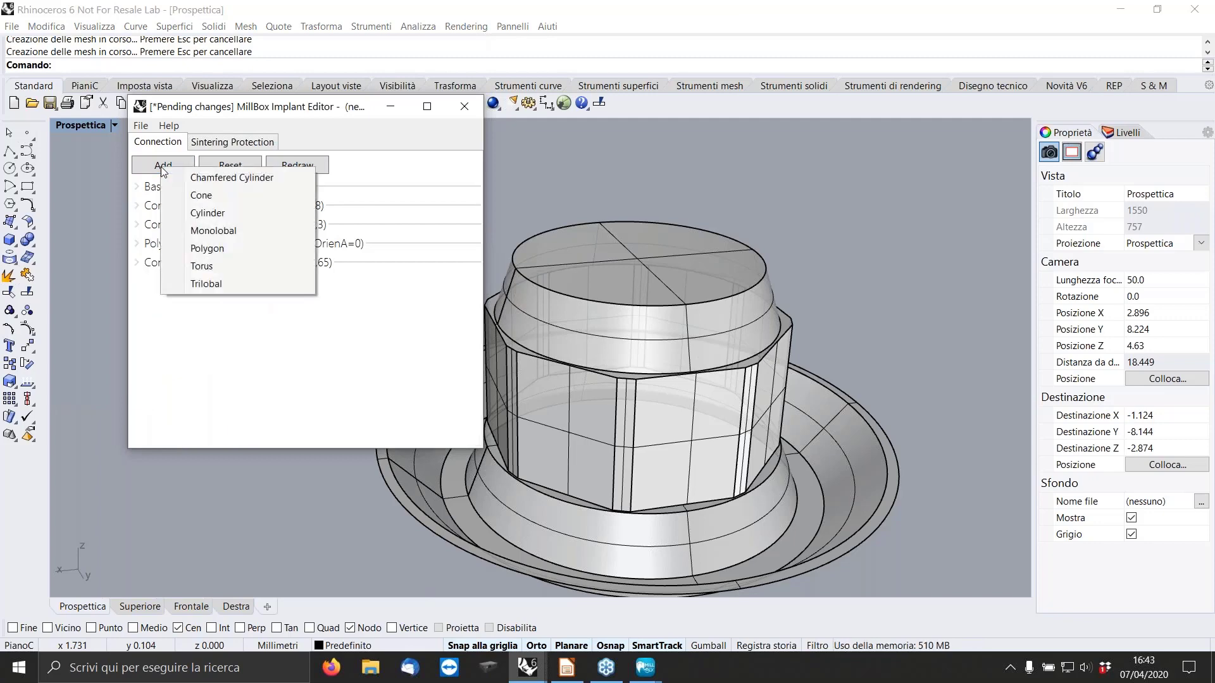
{"action": "left_click", "coordinate": [215, 220]}
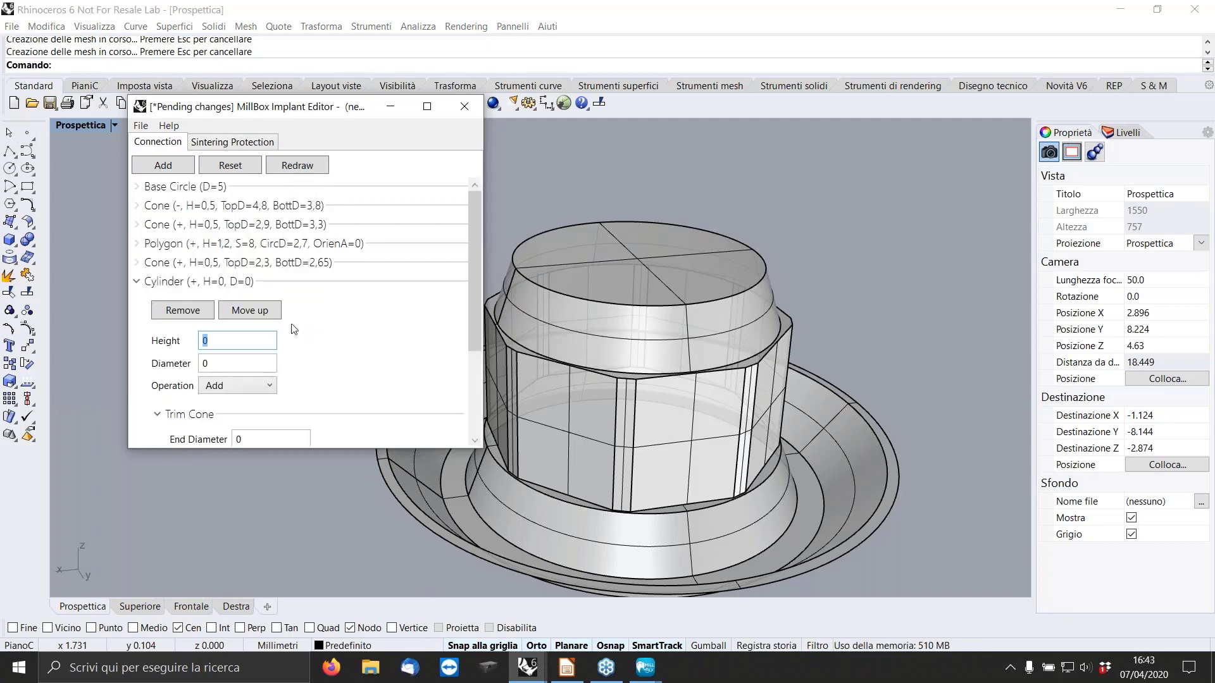
{"action": "left_click", "coordinate": [239, 339]}
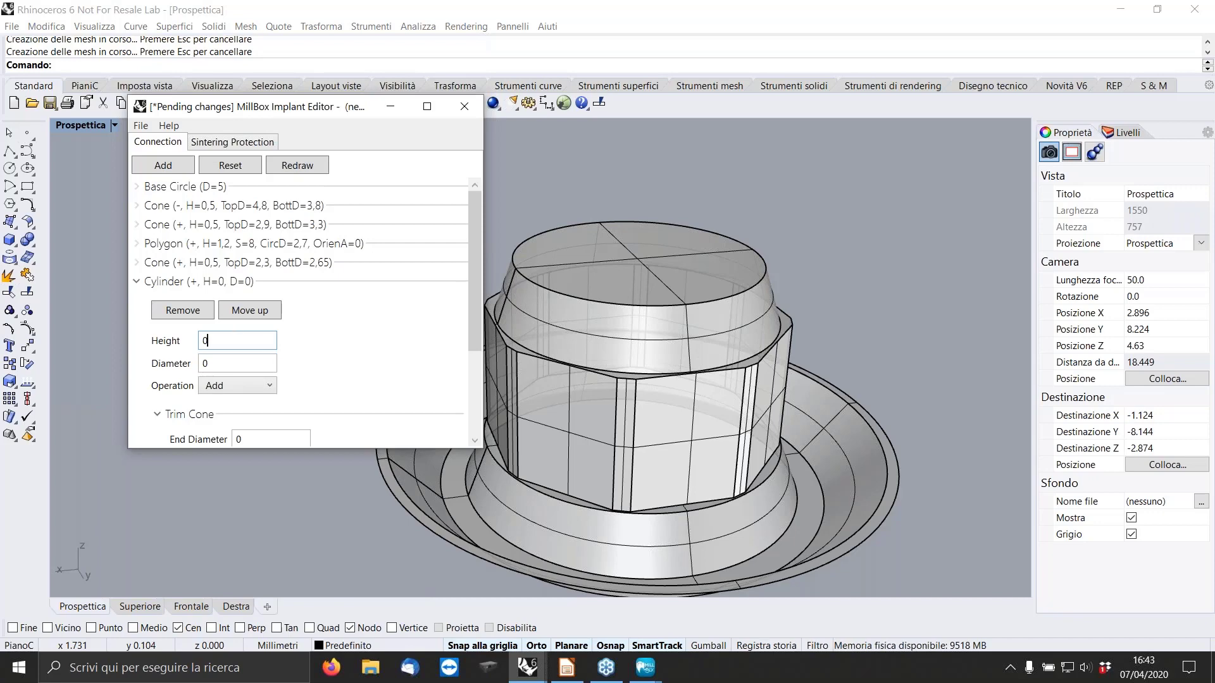
{"action": "type", "text": "0,6"}
{"action": "key", "text": "BackSpace"}
{"action": "key", "text": "BackSpace"}
{"action": "key", "text": "BackSpace"}
{"action": "key", "text": "BackSpace"}
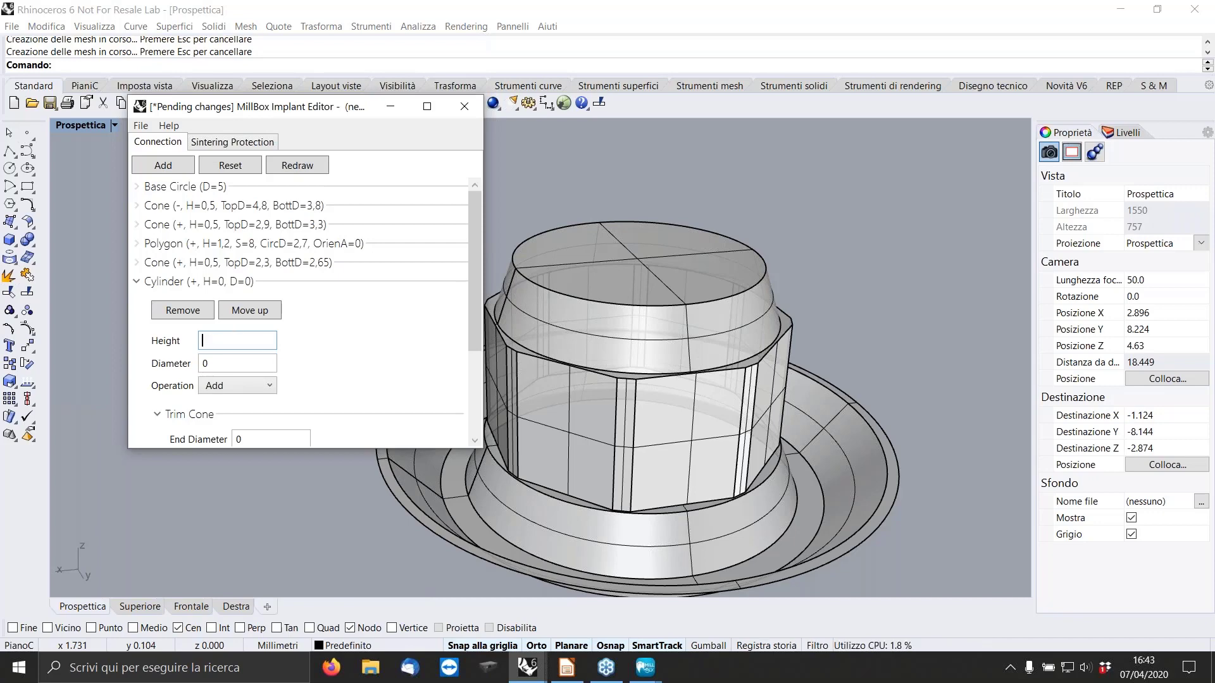
{"action": "type", "text": "2.6"}
{"action": "key", "text": "Tab"}
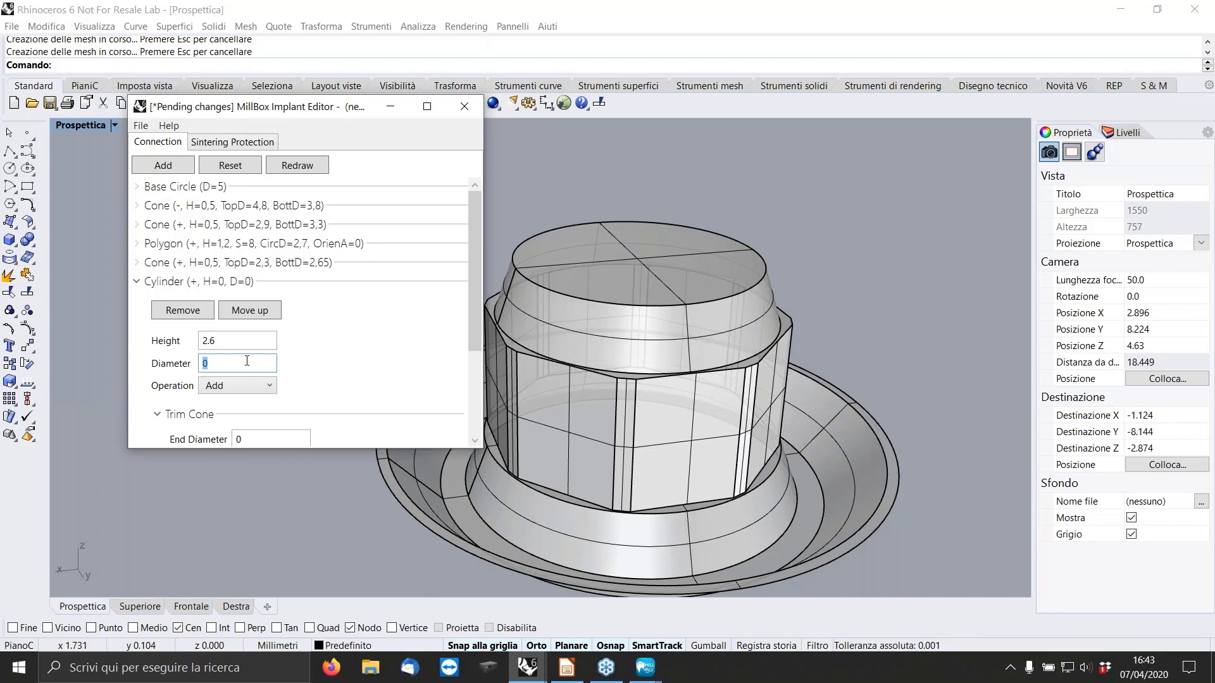
{"action": "type", "text": "2.05"}
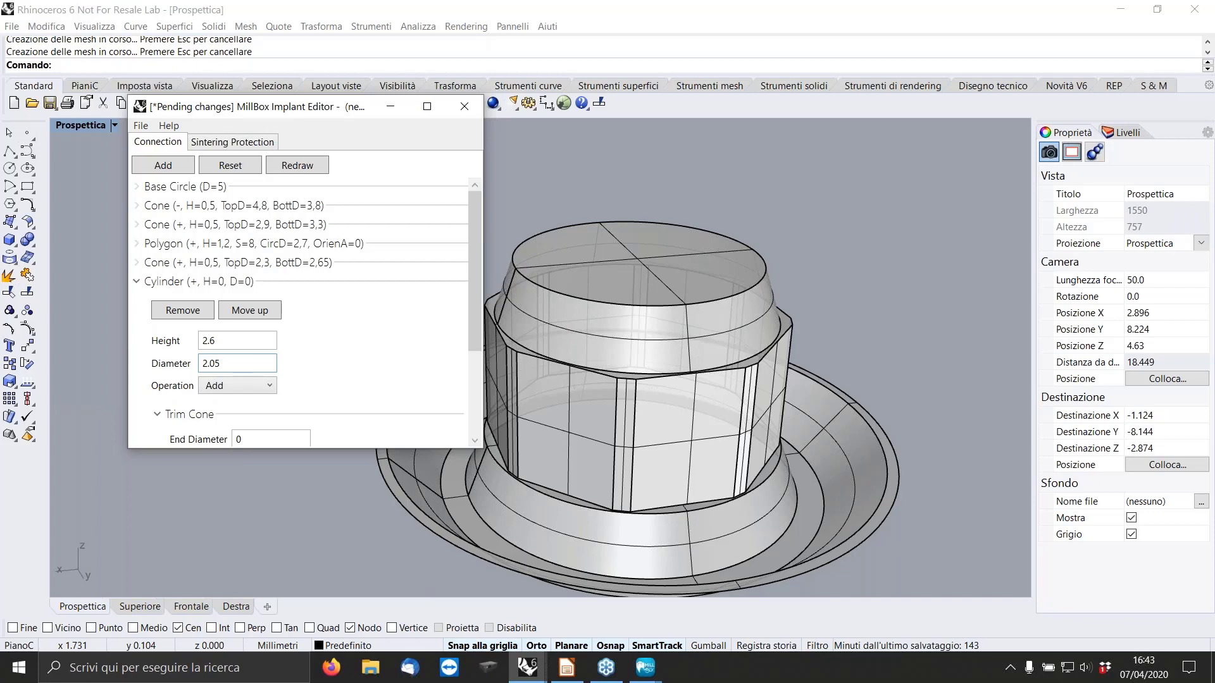
{"action": "left_click", "coordinate": [263, 390]}
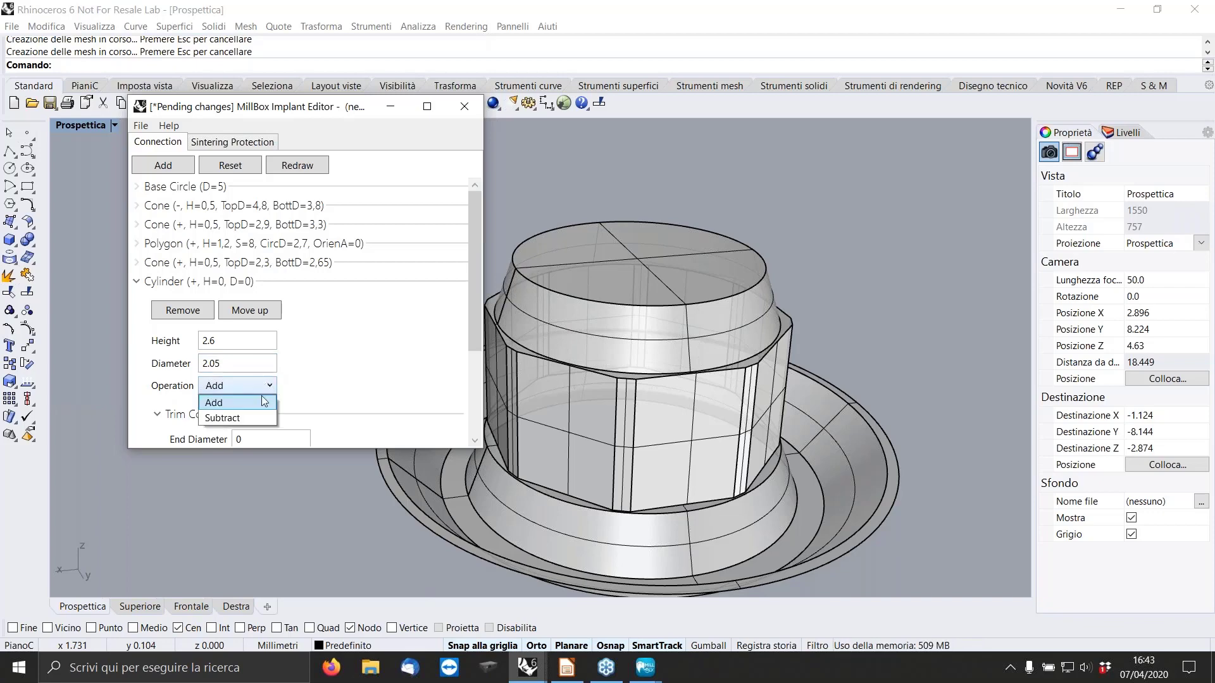
{"action": "left_click", "coordinate": [248, 416]}
{"action": "left_click", "coordinate": [304, 168]}
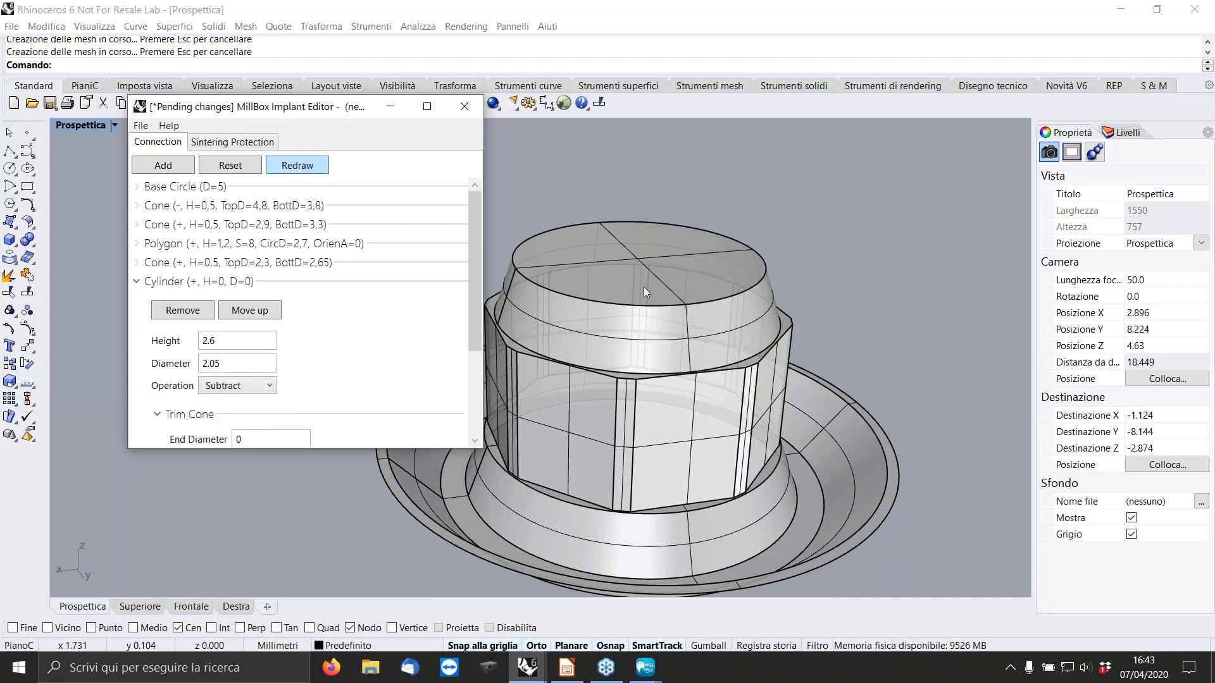
{"action": "left_click", "coordinate": [136, 279]}
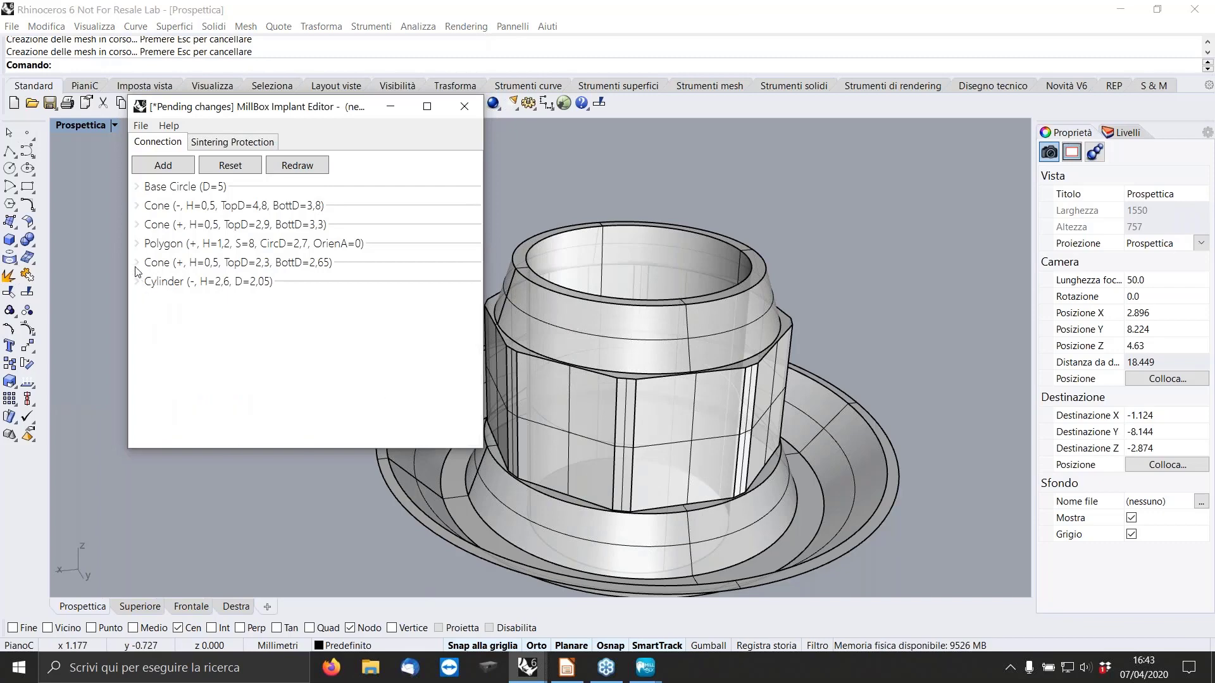
Subtract a cone 0.2 mm high with top diameter 2.05 mm and bottom diameter 2.5 mm below the bore, and redraw the model.
{"action": "left_click", "coordinate": [162, 166]}
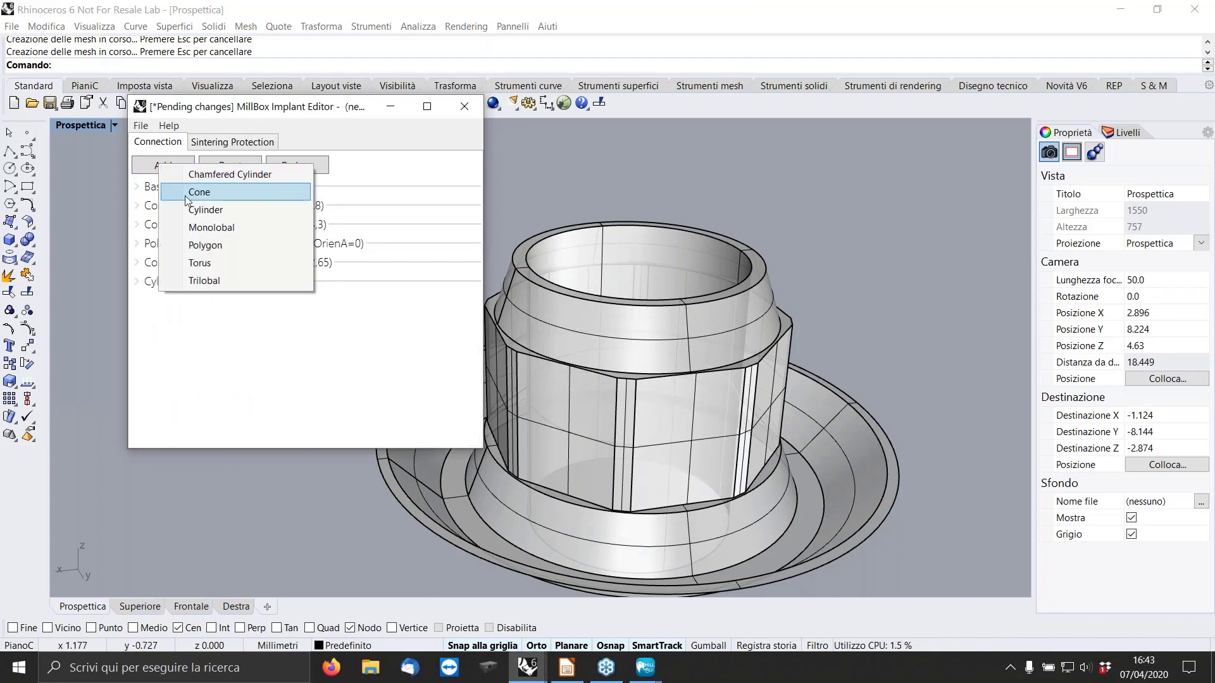
{"action": "left_click", "coordinate": [200, 284]}
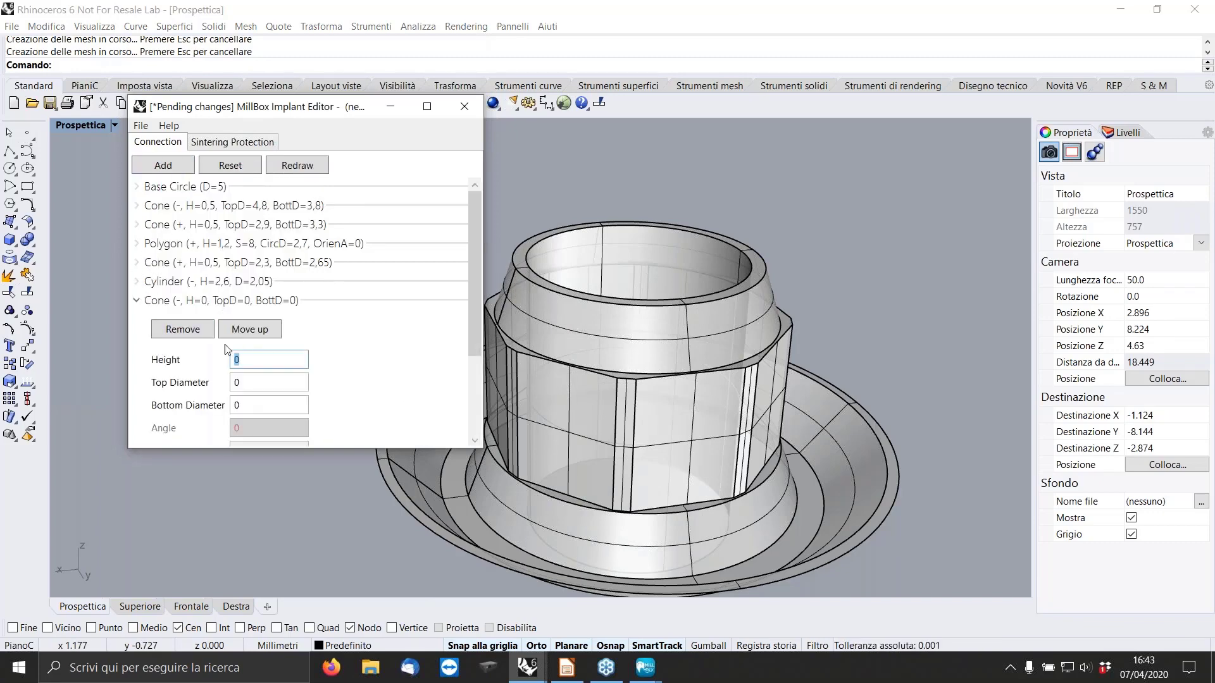
{"action": "left_click", "coordinate": [265, 357]}
{"action": "key", "text": "Tab"}
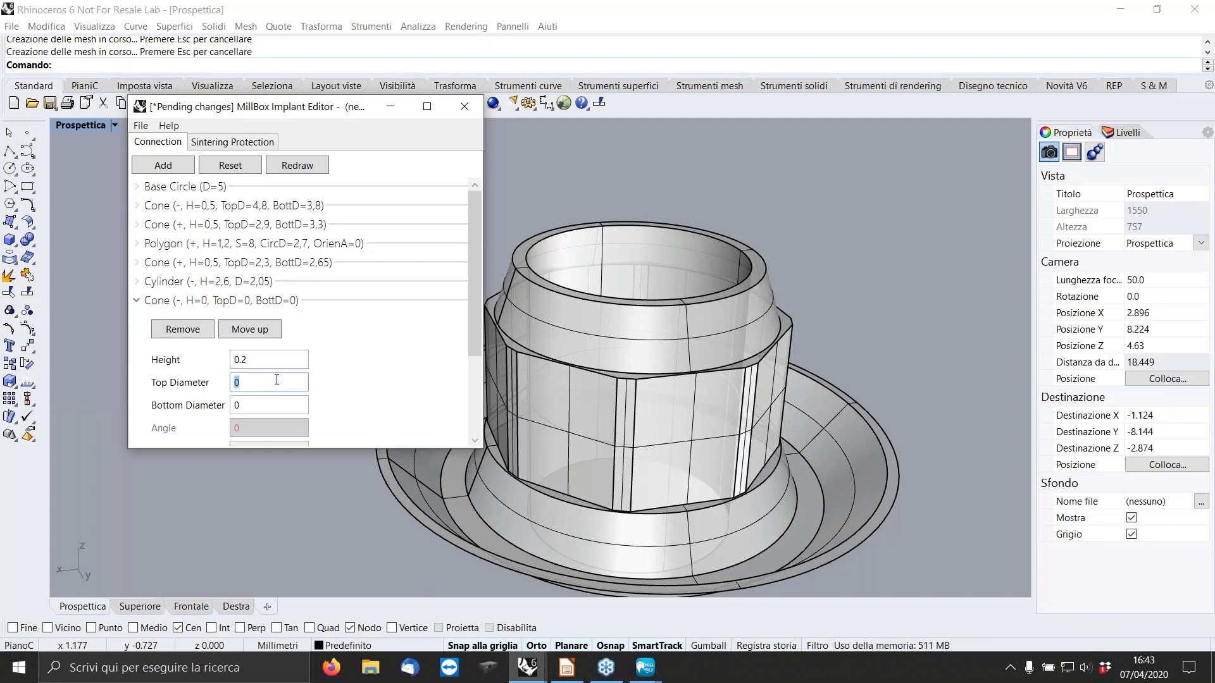
{"action": "type", "text": "2.05"}
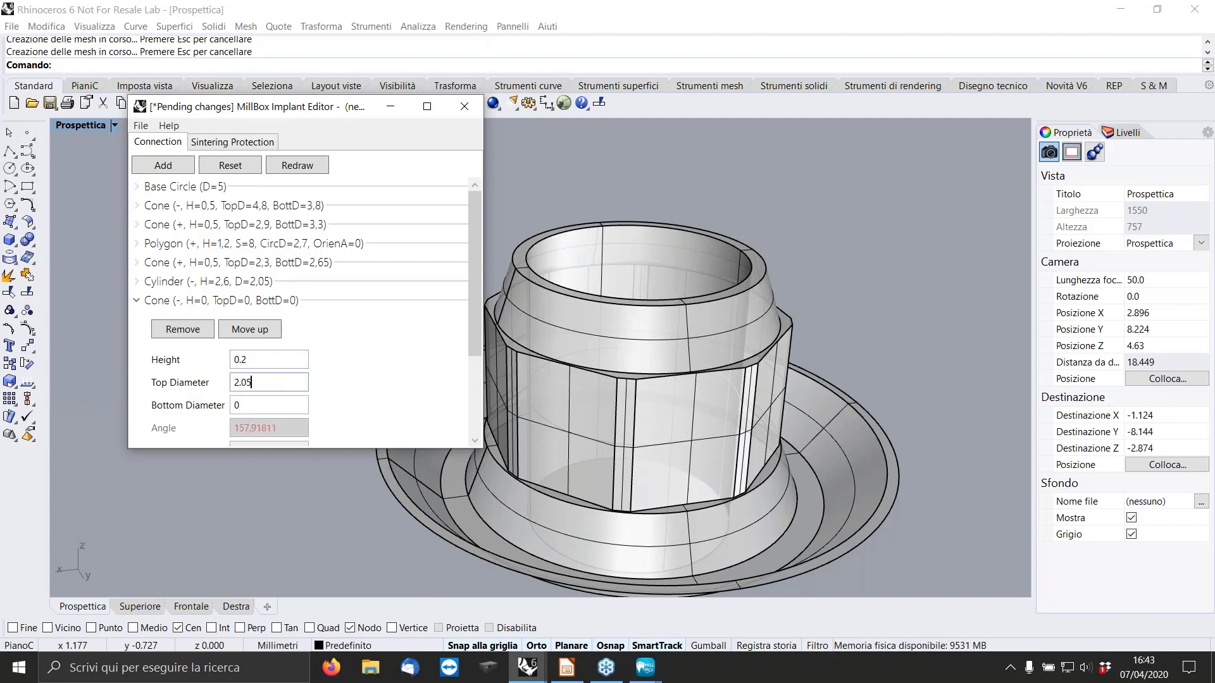
{"action": "key", "text": "Tab"}
{"action": "type", "text": "205"}
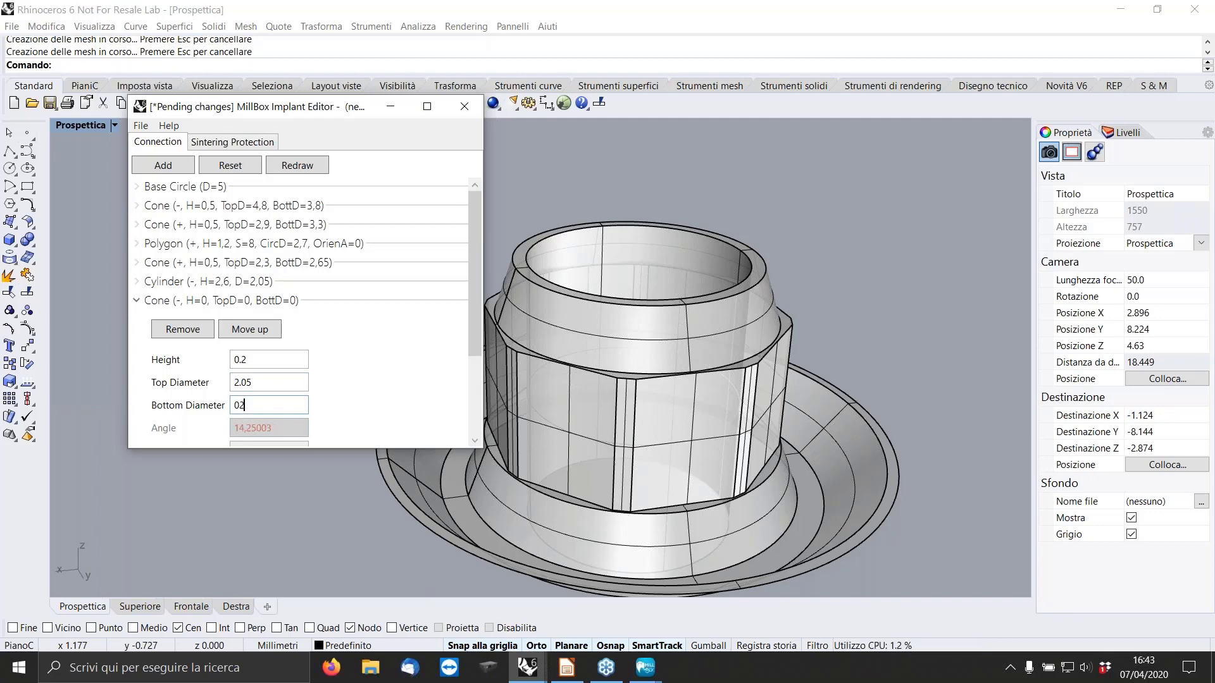
{"action": "key", "text": "BackSpace"}
{"action": "key", "text": "BackSpace"}
{"action": "key", "text": "BackSpace"}
{"action": "key", "text": "BackSpace"}
{"action": "type", "text": "2.5"}
{"action": "left_click", "coordinate": [297, 167]}
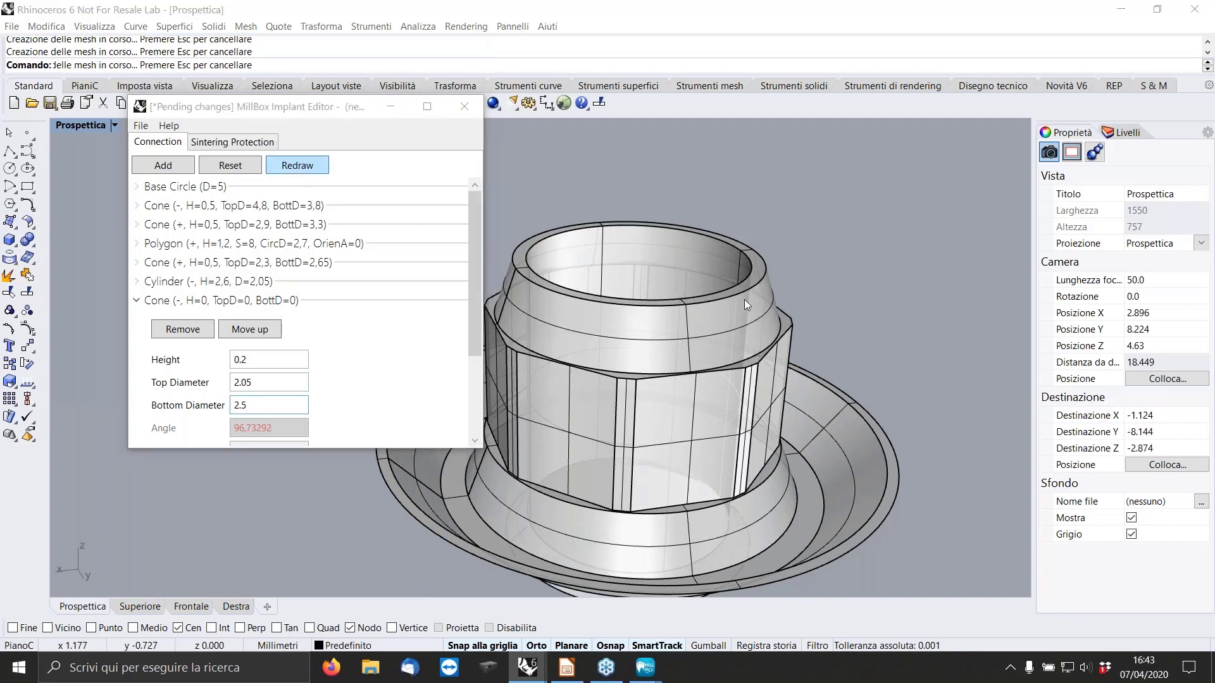
{"action": "right_click_drag", "start_coordinate": [744, 300], "coordinate": [755, 261]}
{"action": "left_click", "coordinate": [138, 300]}
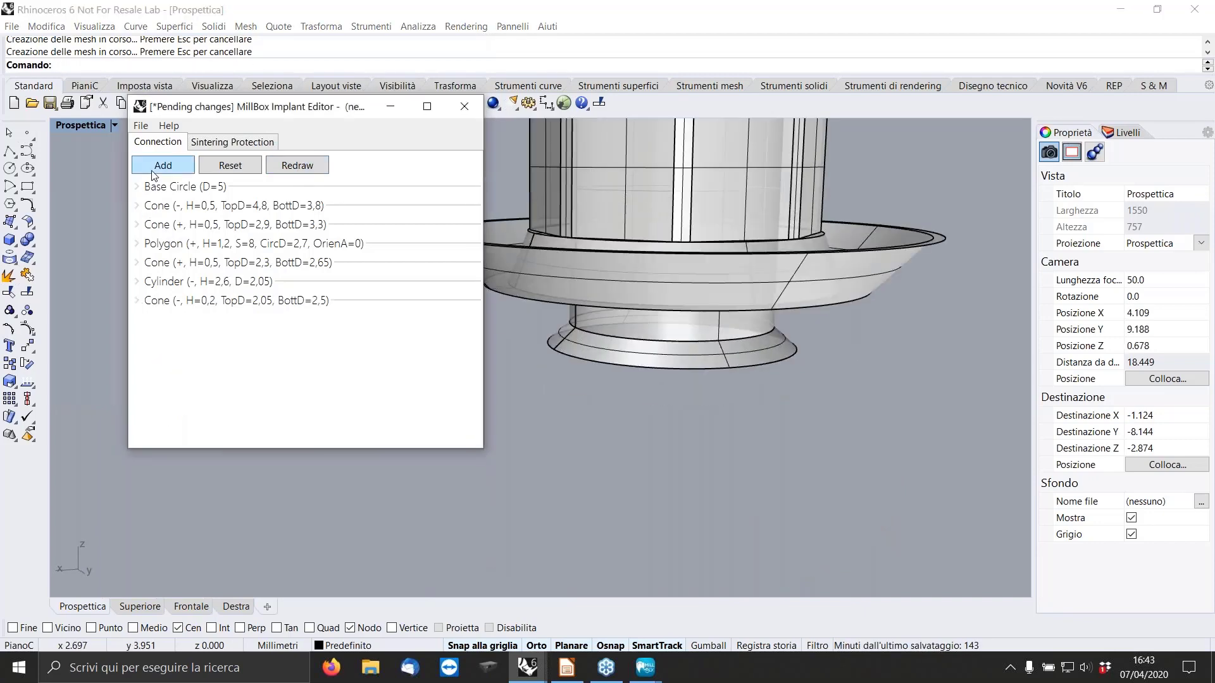
Subtract a cylinder 1 mm high and 2.5 mm in diameter below the last cone, and redraw the model.
{"action": "left_click", "coordinate": [153, 172]}
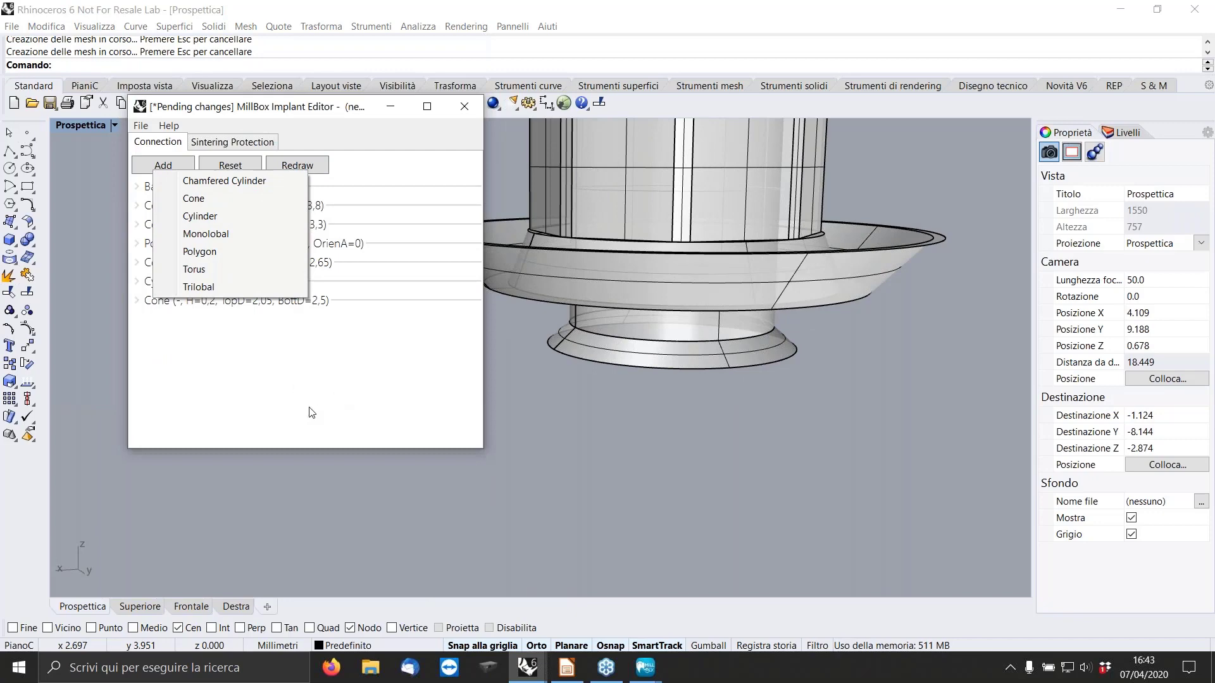
{"action": "left_click", "coordinate": [200, 216]}
{"action": "type", "text": "1"}
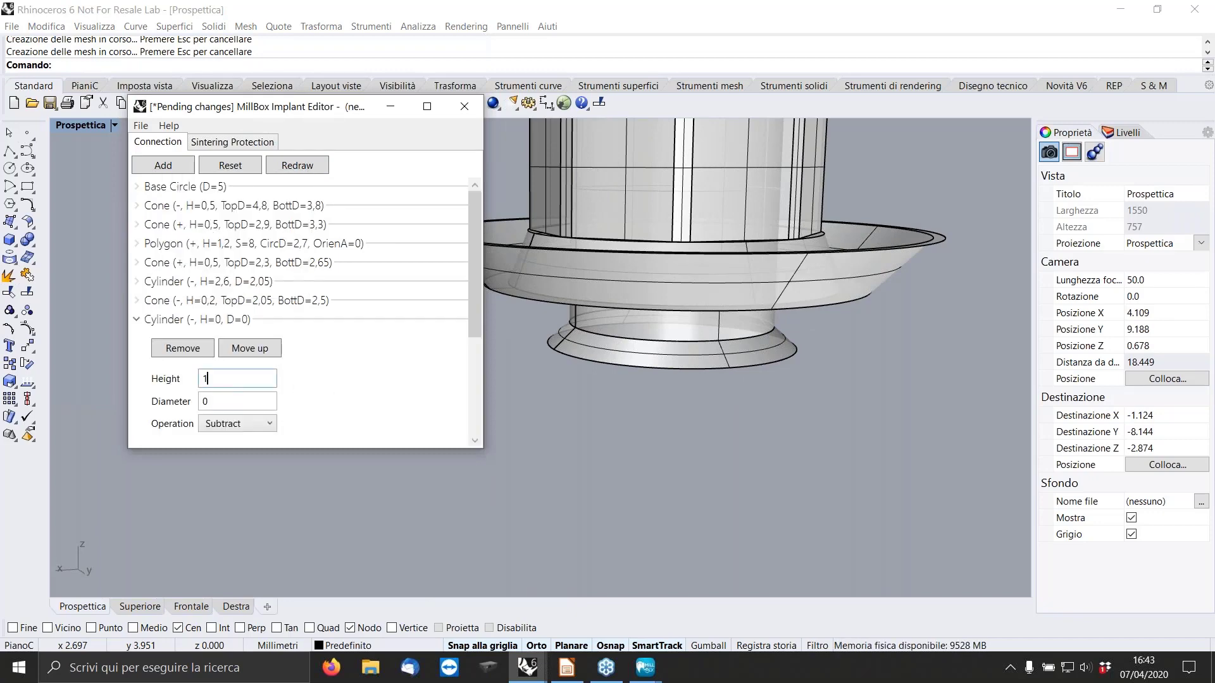
{"action": "left_click", "coordinate": [232, 400]}
{"action": "type", "text": "2.5"}
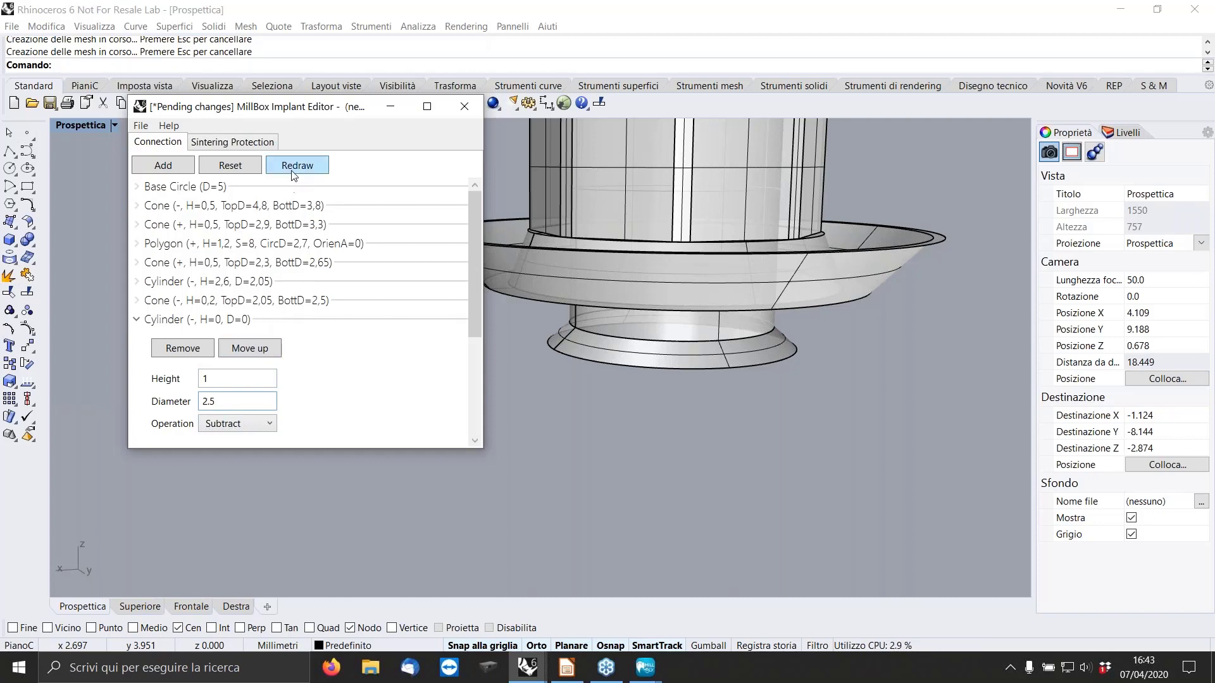
{"action": "left_click", "coordinate": [567, 378]}
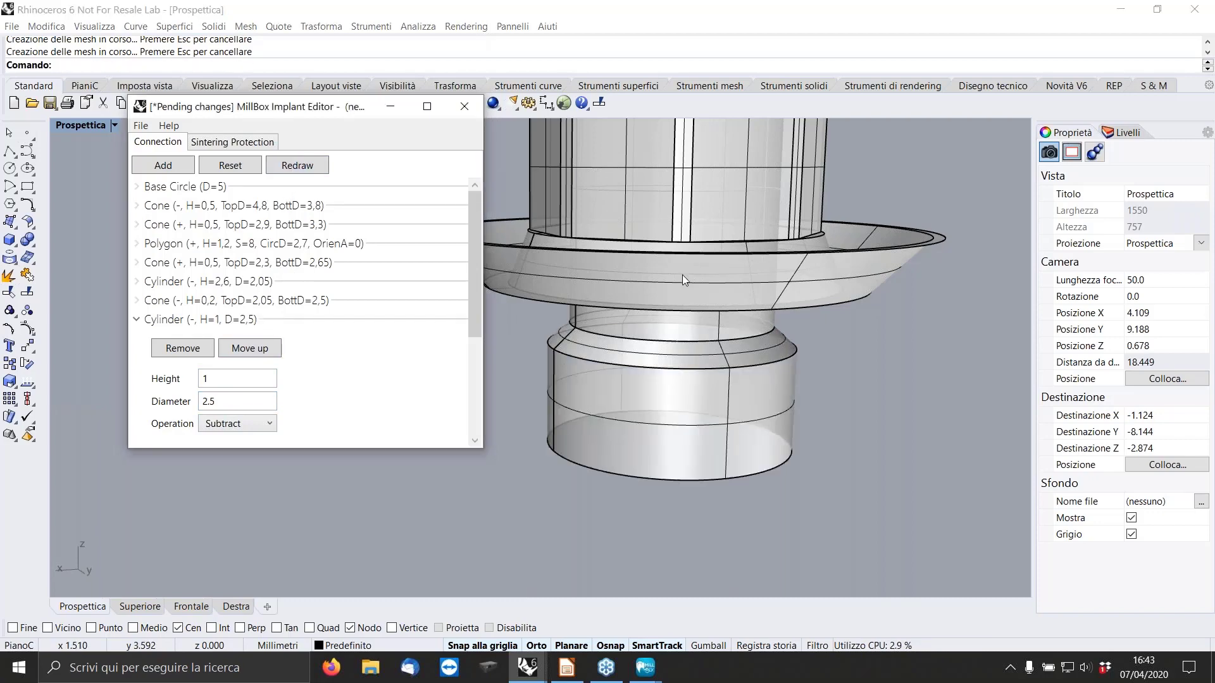
{"action": "mouse_move", "coordinate": [685, 284]}
{"action": "right_mouse_down"}
{"action": "mouse_move", "coordinate": [688, 301]}
{"action": "mouse_move", "coordinate": [671, 302]}
{"action": "right_mouse_up"}
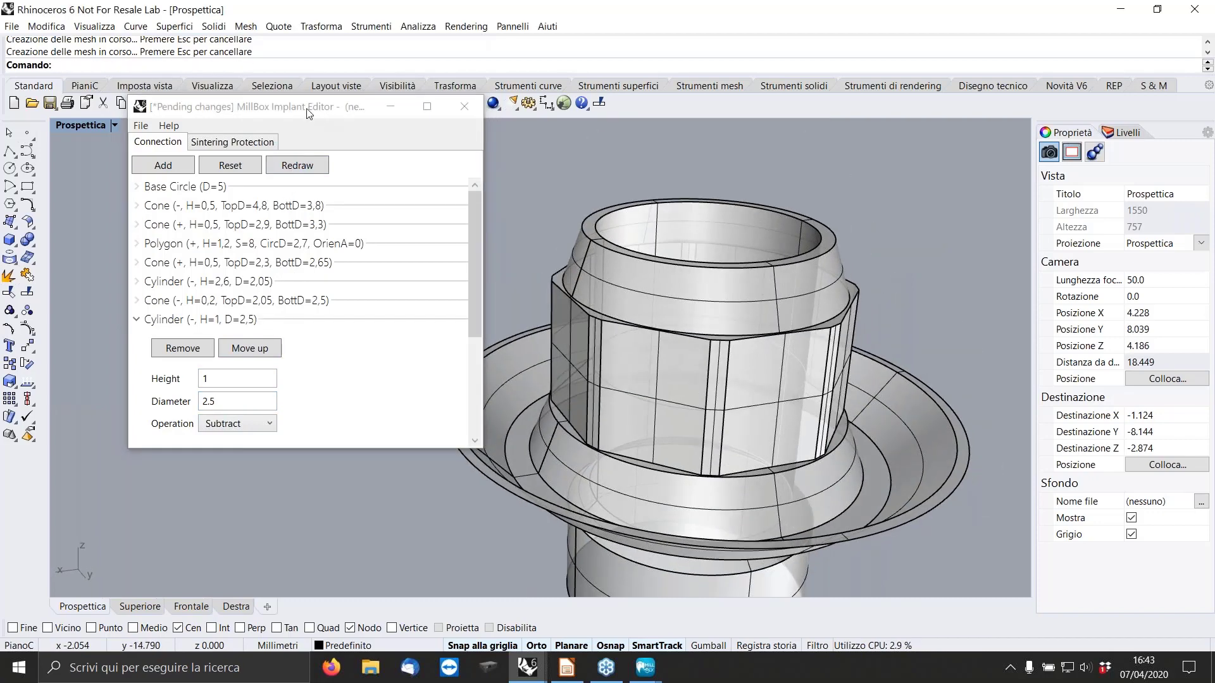
Fillet the bottom edge of the subtracted base cone with a width of 0.21 mm and redraw the model.
{"action": "left_click_drag", "start_coordinate": [300, 112], "coordinate": [227, 89]}
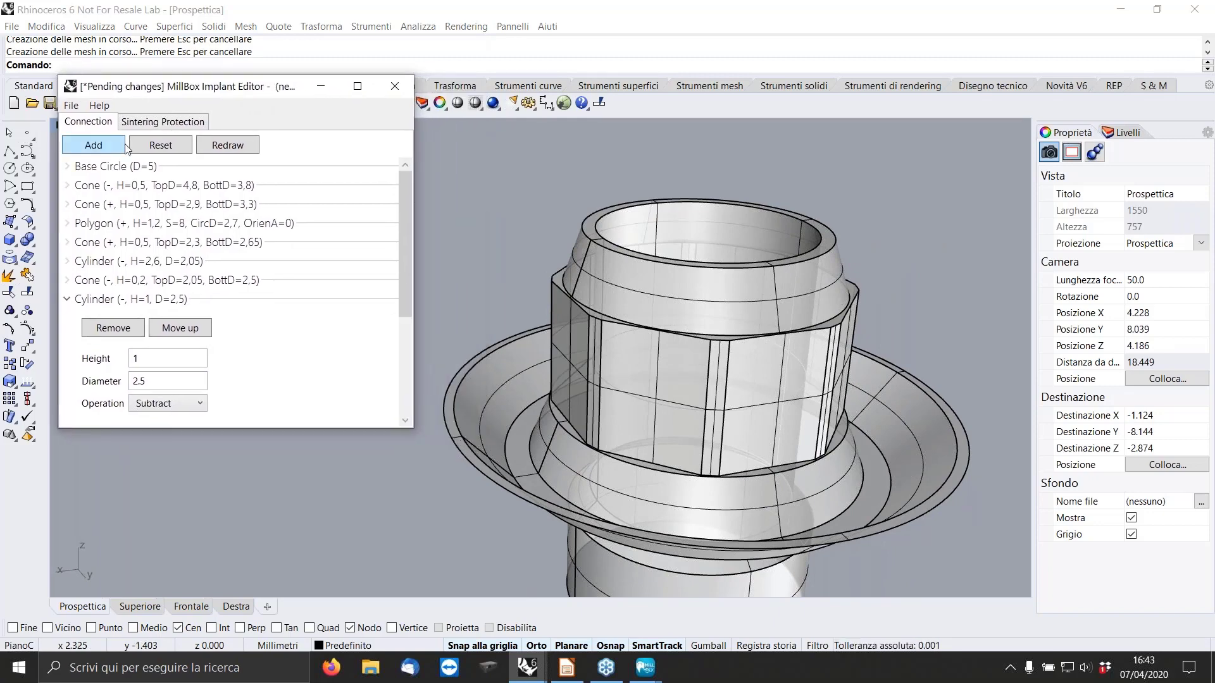
{"action": "left_click_drag", "start_coordinate": [148, 86], "coordinate": [176, 86]}
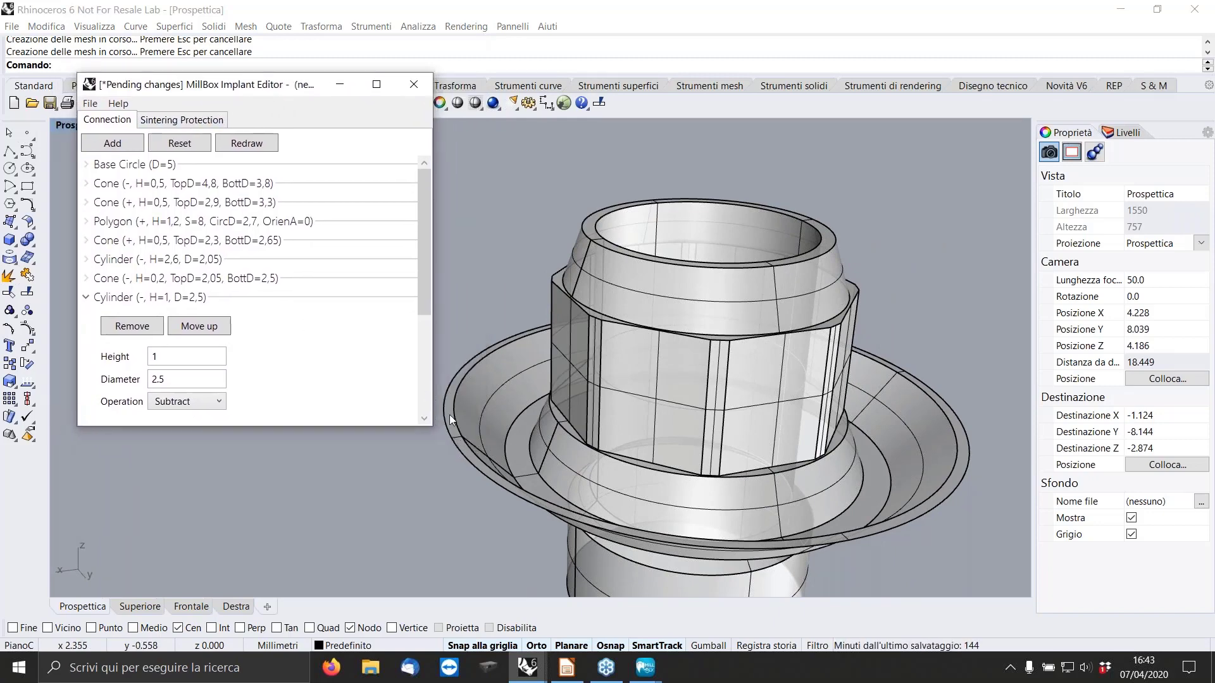
{"action": "scroll", "coordinate": [449, 415], "scroll_direction": "up", "scroll_amount": 4}
{"action": "scroll", "coordinate": [598, 401], "scroll_direction": "down", "scroll_amount": 4}
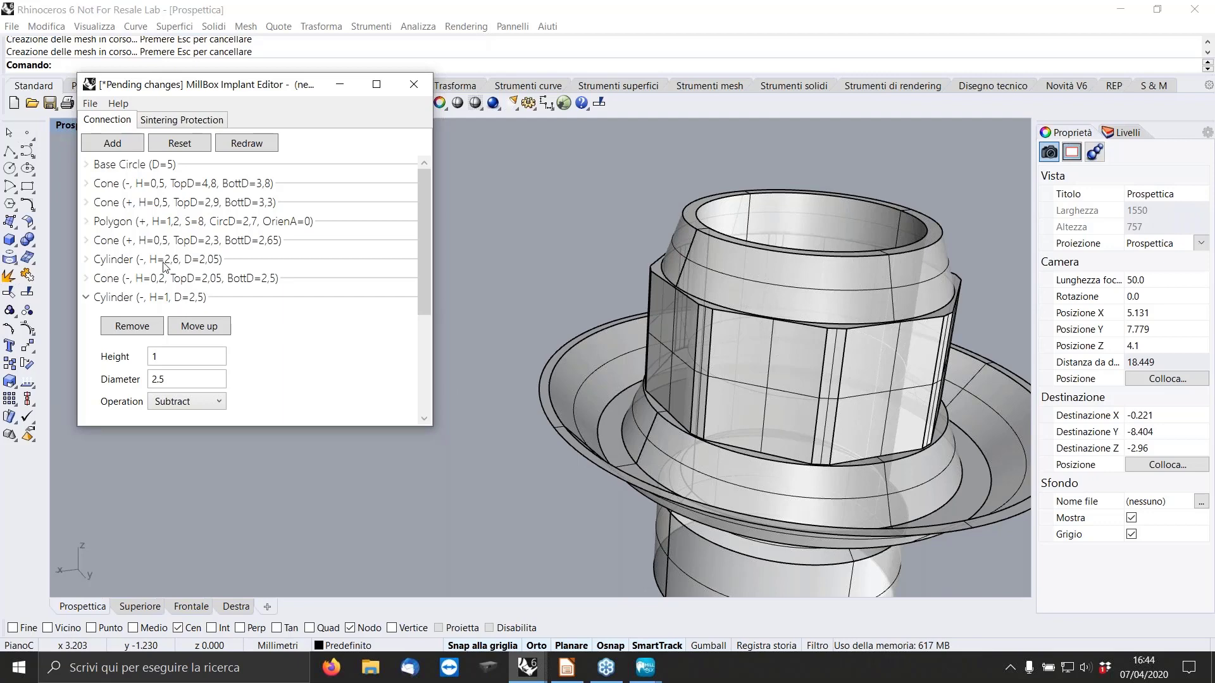
{"action": "left_click", "coordinate": [87, 184]}
{"action": "scroll", "coordinate": [300, 348], "scroll_direction": "down", "scroll_amount": 3}
{"action": "scroll", "coordinate": [300, 348], "scroll_direction": "down", "scroll_amount": 1}
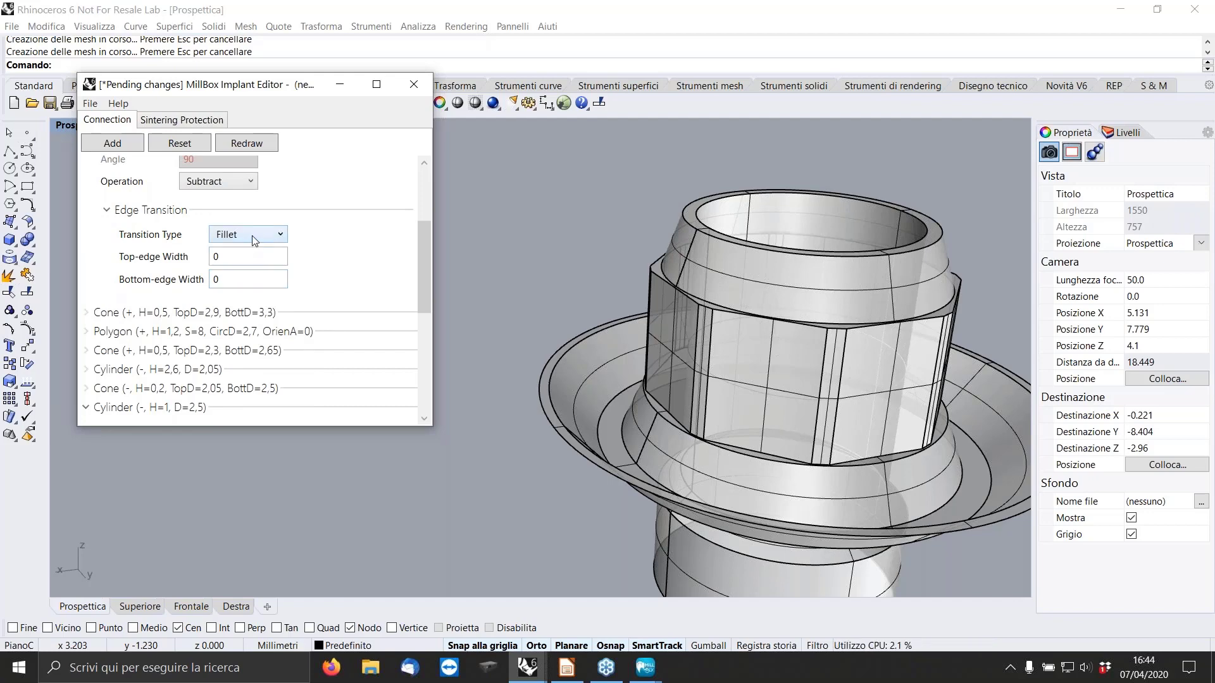
{"action": "left_click", "coordinate": [251, 235]}
{"action": "left_click", "coordinate": [242, 249]}
{"action": "double_click", "coordinate": [233, 278]}
{"action": "type", "text": "0.21"}
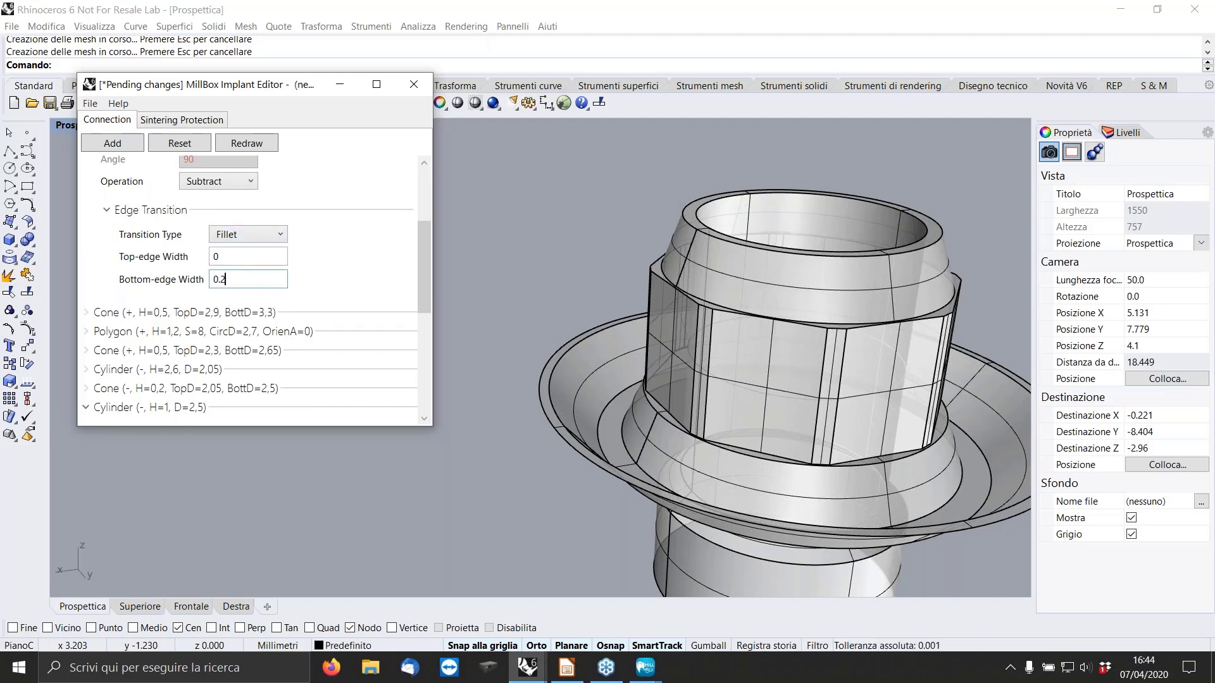
{"action": "left_click", "coordinate": [259, 142]}
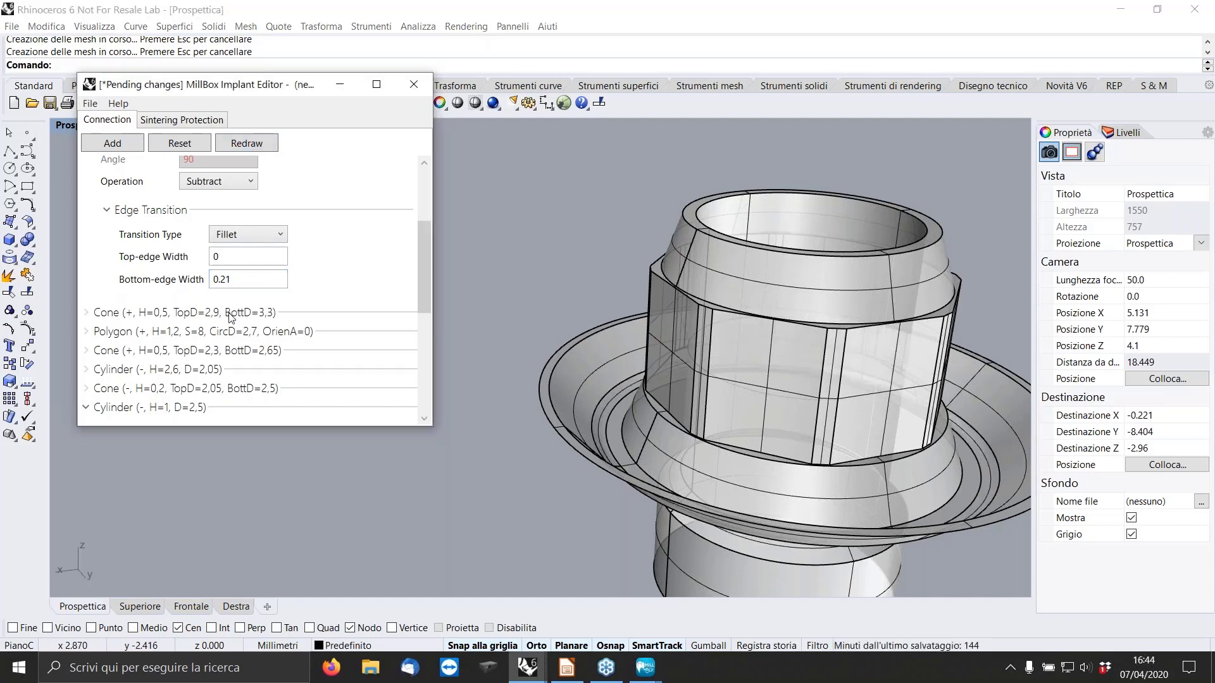
Fillet the bottom edge of the added cone below the polygon with a width of 0.21 mm and redraw the model.
{"action": "left_click", "coordinate": [87, 313]}
{"action": "scroll", "coordinate": [224, 375], "scroll_direction": "down", "scroll_amount": 3}
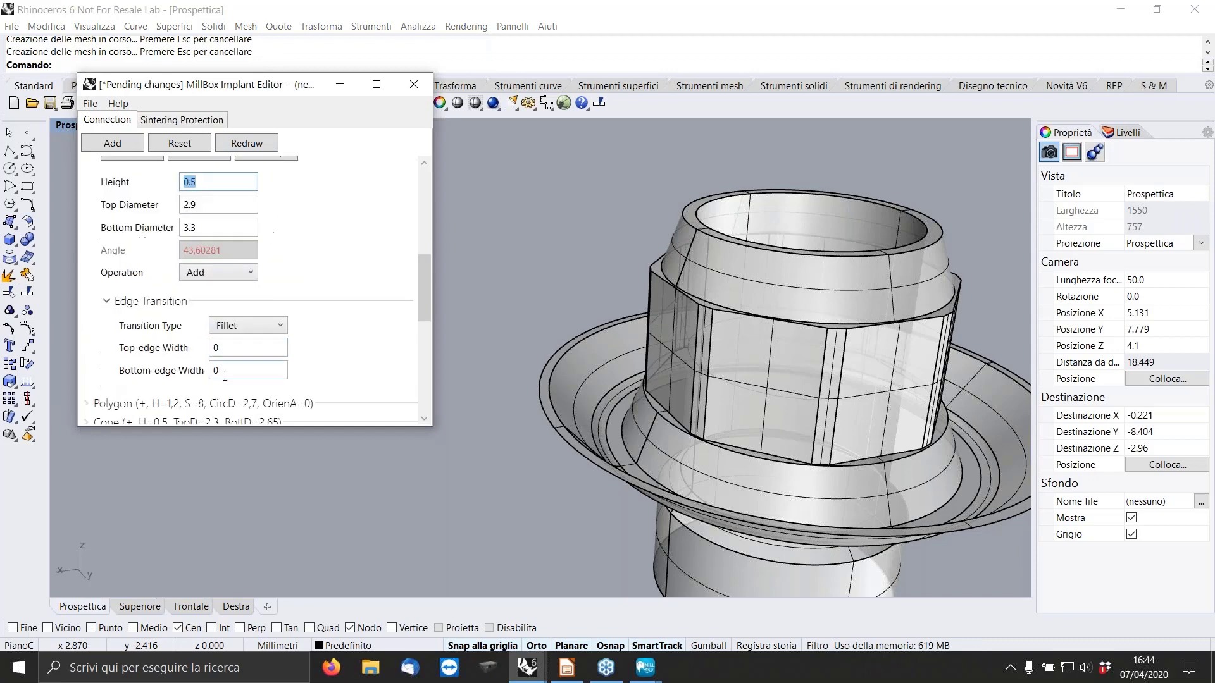
{"action": "left_click", "coordinate": [231, 346]}
{"action": "left_click", "coordinate": [222, 369]}
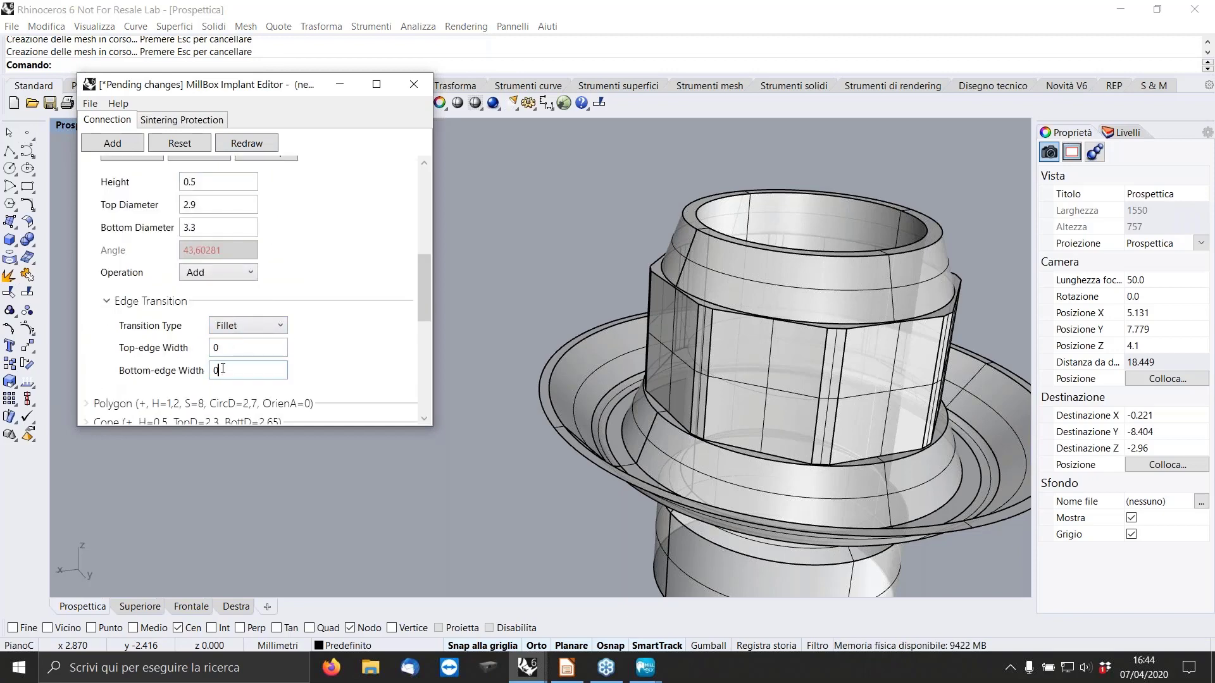
{"action": "type", "text": ".21"}
{"action": "left_click", "coordinate": [247, 143]}
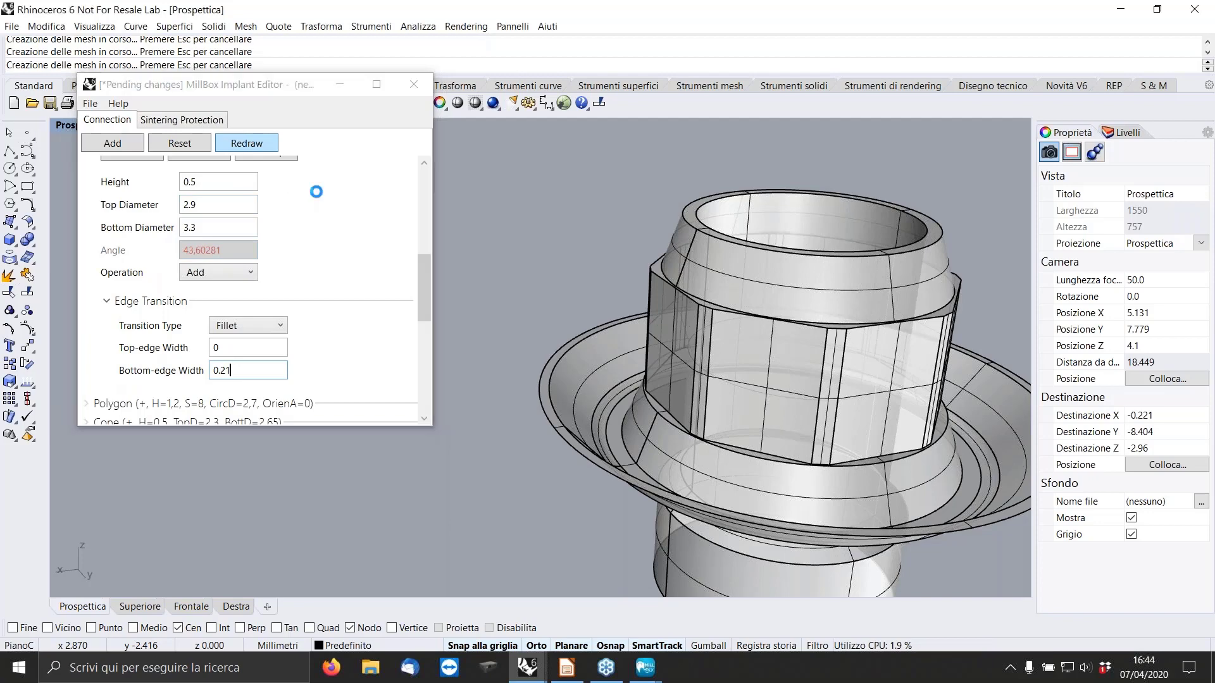
Set the perspective view to the shaded display mode (Ombreggiata) and inspect the fillets at the base of the connection.
{"action": "left_click", "coordinate": [65, 131]}
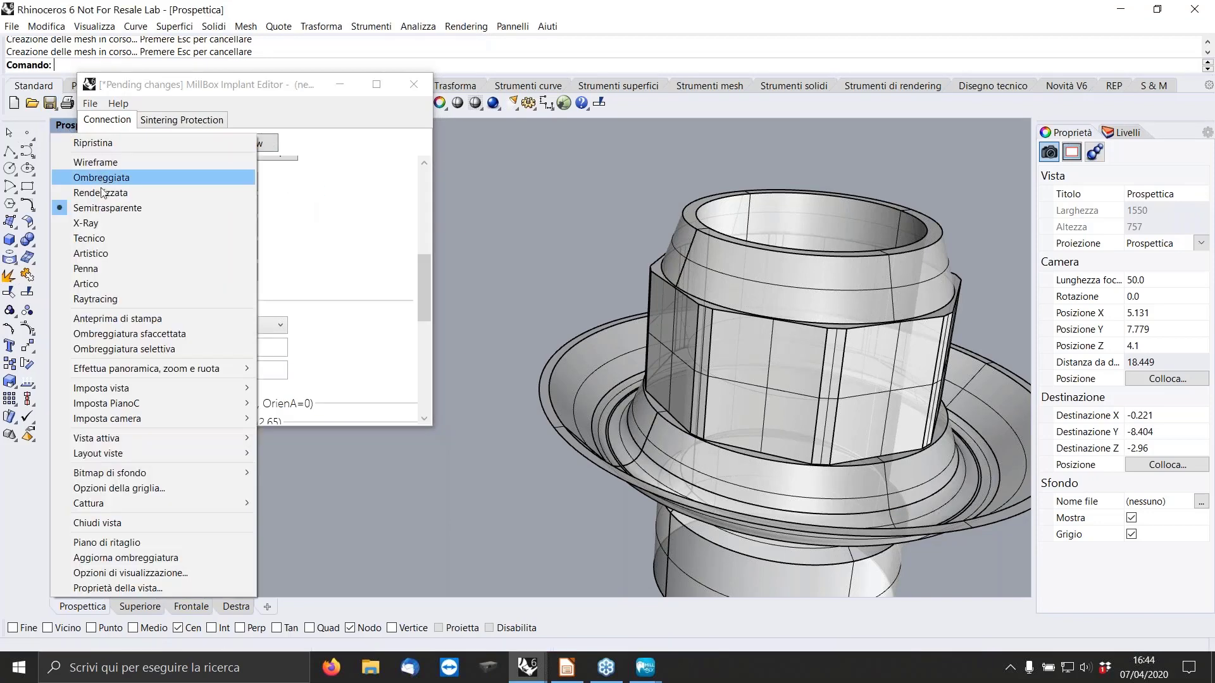
{"action": "left_click", "coordinate": [101, 178]}
{"action": "right_click_drag", "start_coordinate": [645, 405], "coordinate": [682, 419]}
{"action": "scroll", "coordinate": [981, 398], "scroll_direction": "up", "scroll_amount": 6}
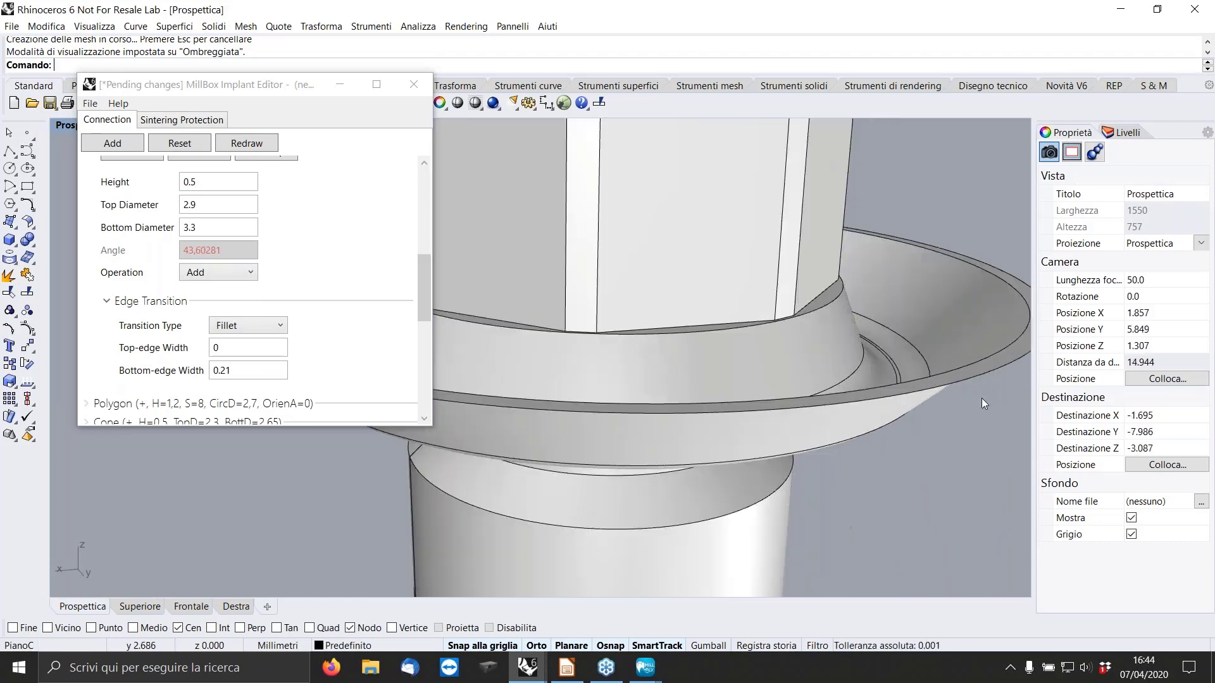
{"action": "scroll", "coordinate": [849, 360], "scroll_direction": "down", "scroll_amount": 4}
{"action": "right_click_drag", "start_coordinate": [774, 310], "coordinate": [751, 366]}
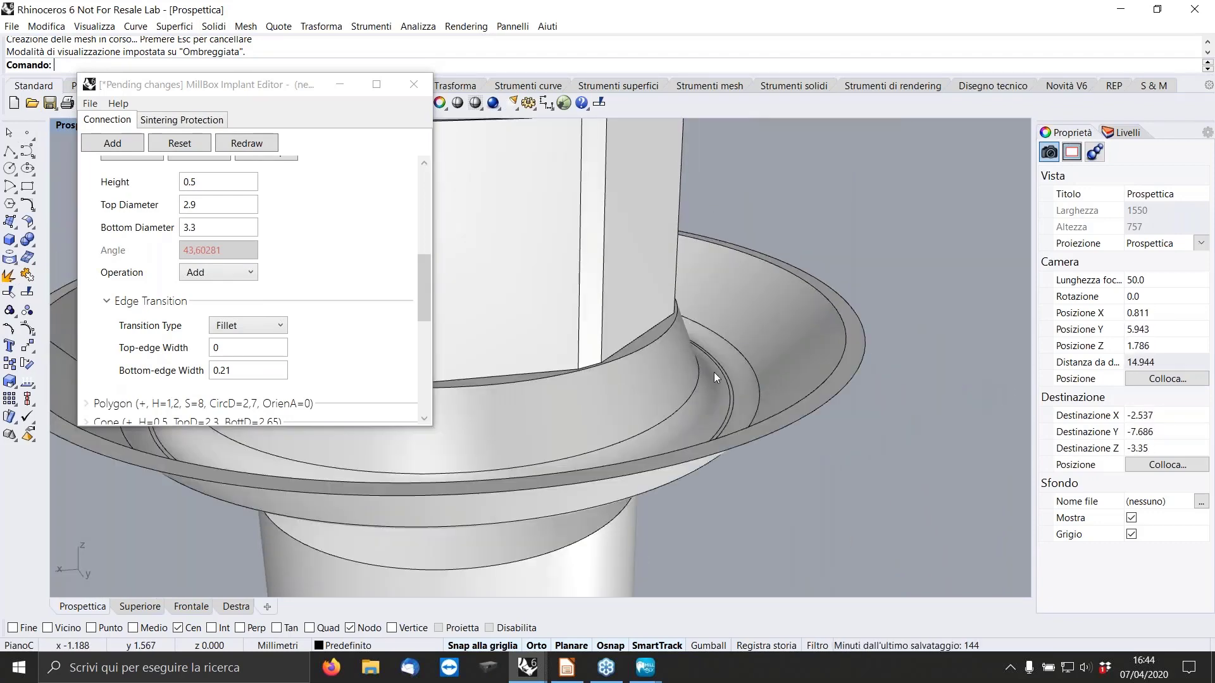
Examine the complete octagonal connection from the side and from above, including its bore, polygon and filleted base.
{"action": "scroll", "coordinate": [732, 379], "scroll_direction": "down", "scroll_amount": 4}
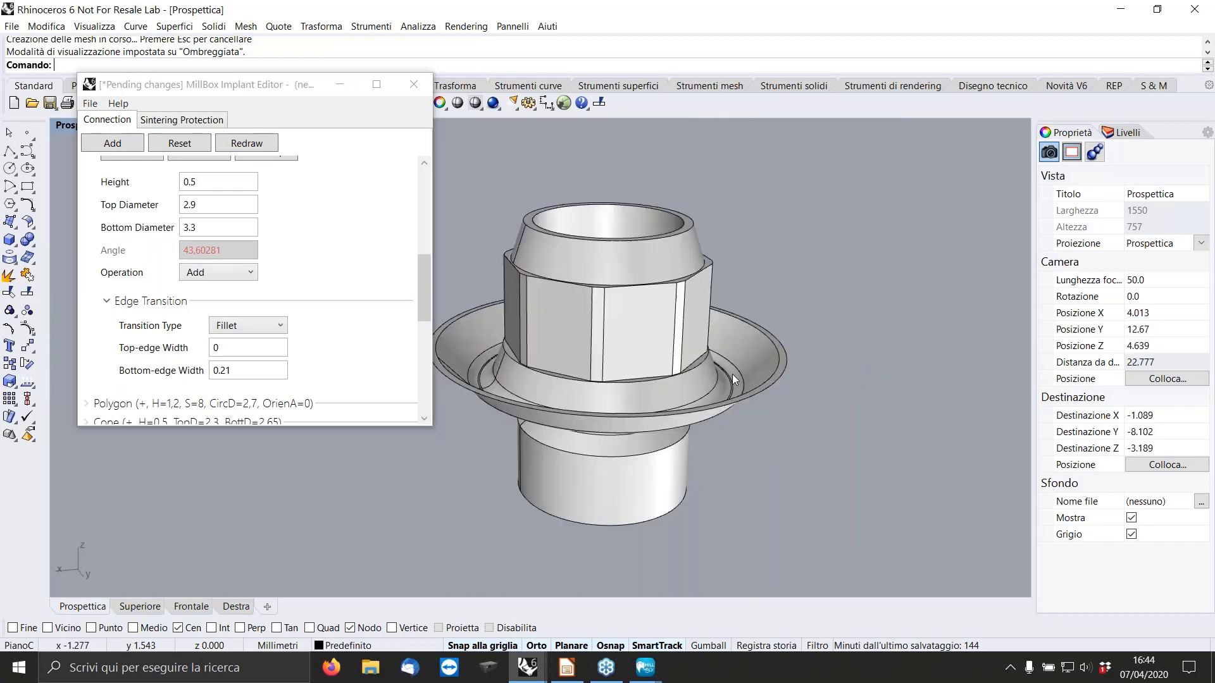
{"action": "scroll", "coordinate": [731, 379], "scroll_direction": "down", "scroll_amount": 2}
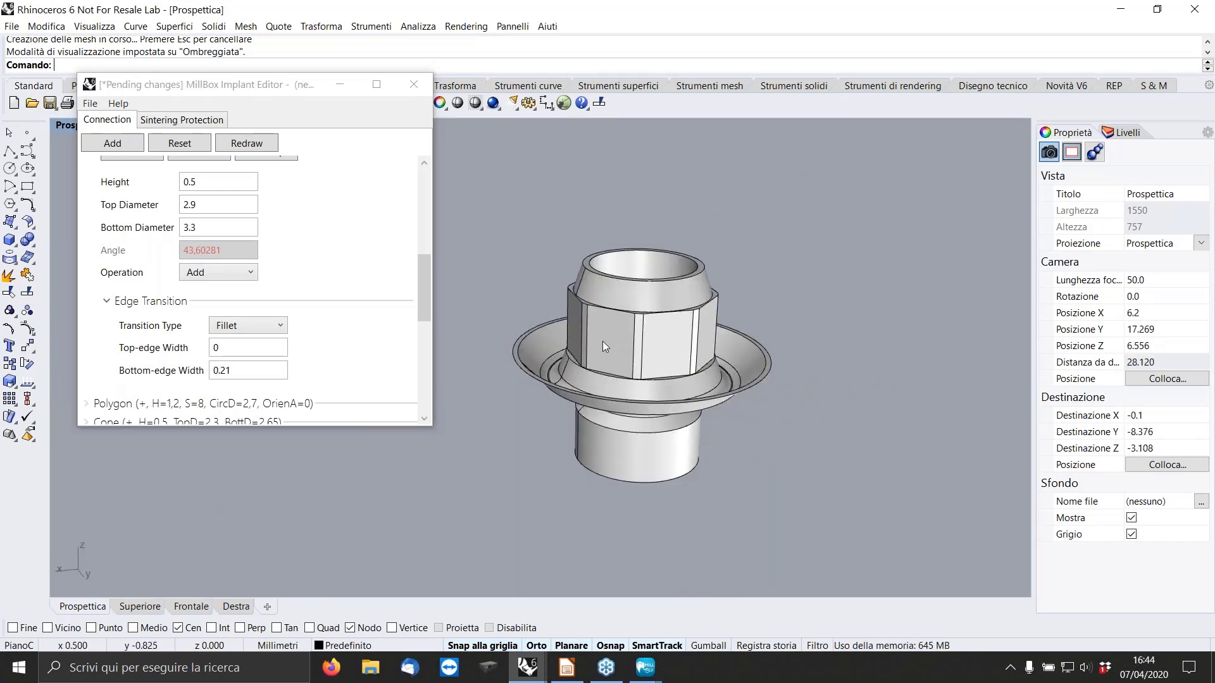
{"action": "right_click_drag", "start_coordinate": [602, 340], "coordinate": [863, 371]}
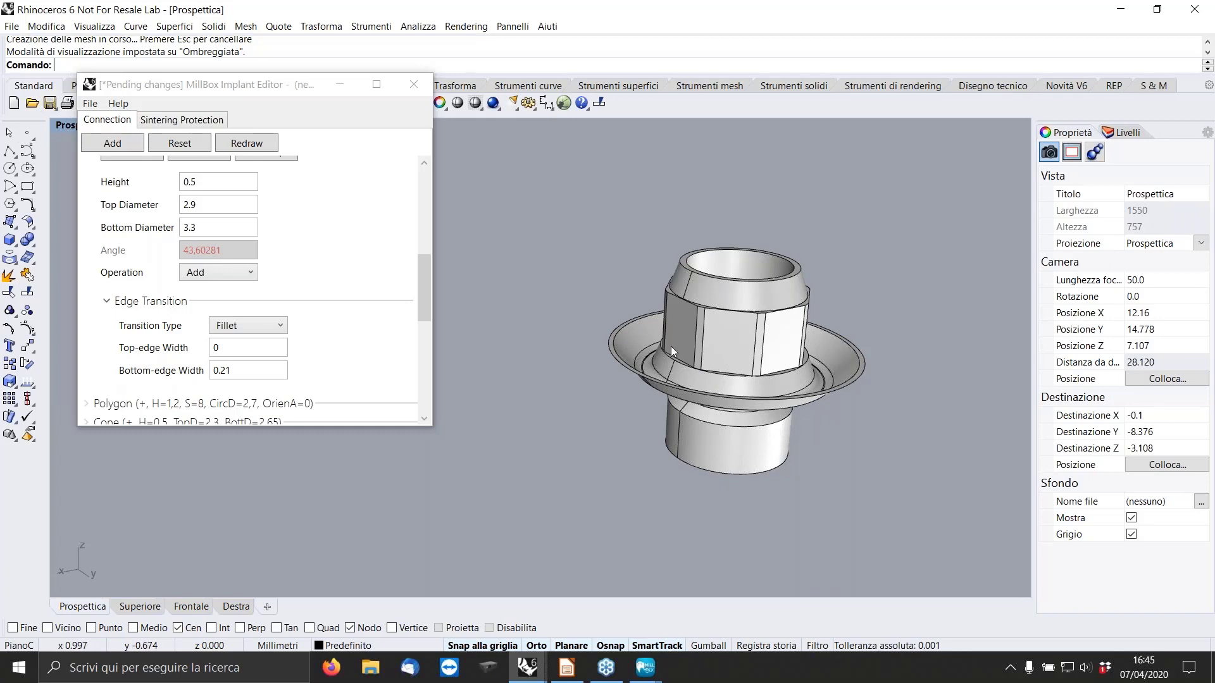
{"action": "scroll", "coordinate": [647, 346], "scroll_direction": "down", "scroll_amount": 2}
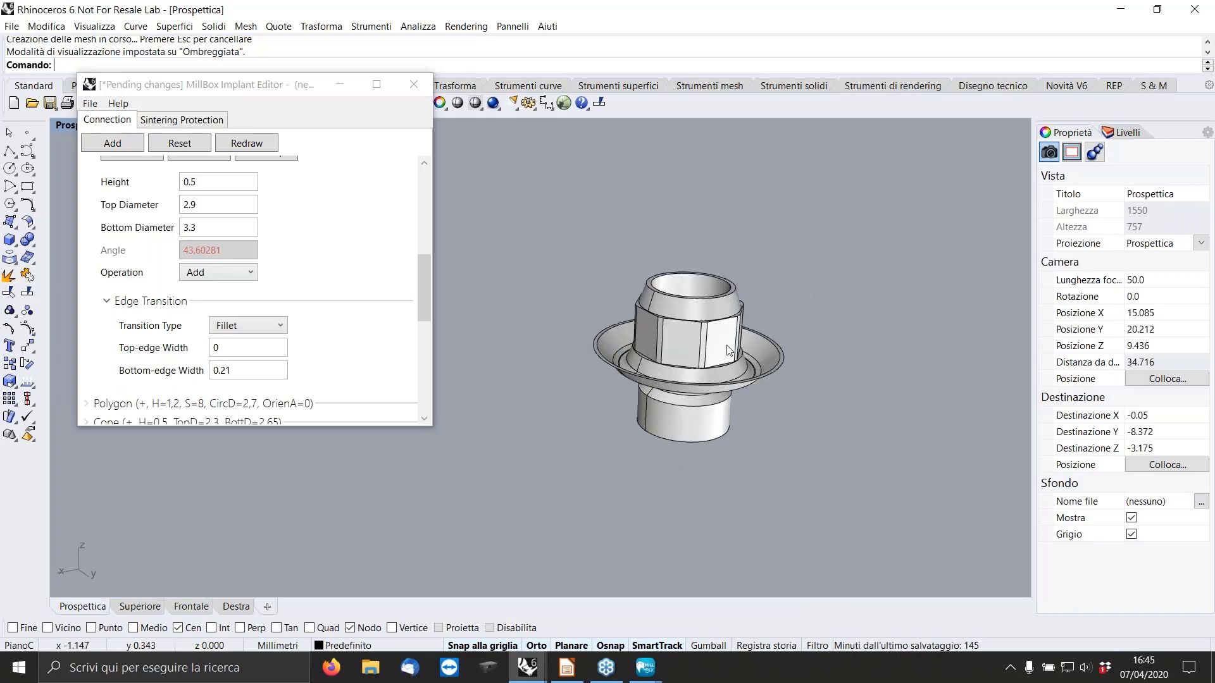
{"action": "scroll", "coordinate": [730, 350], "scroll_direction": "up", "scroll_amount": 4}
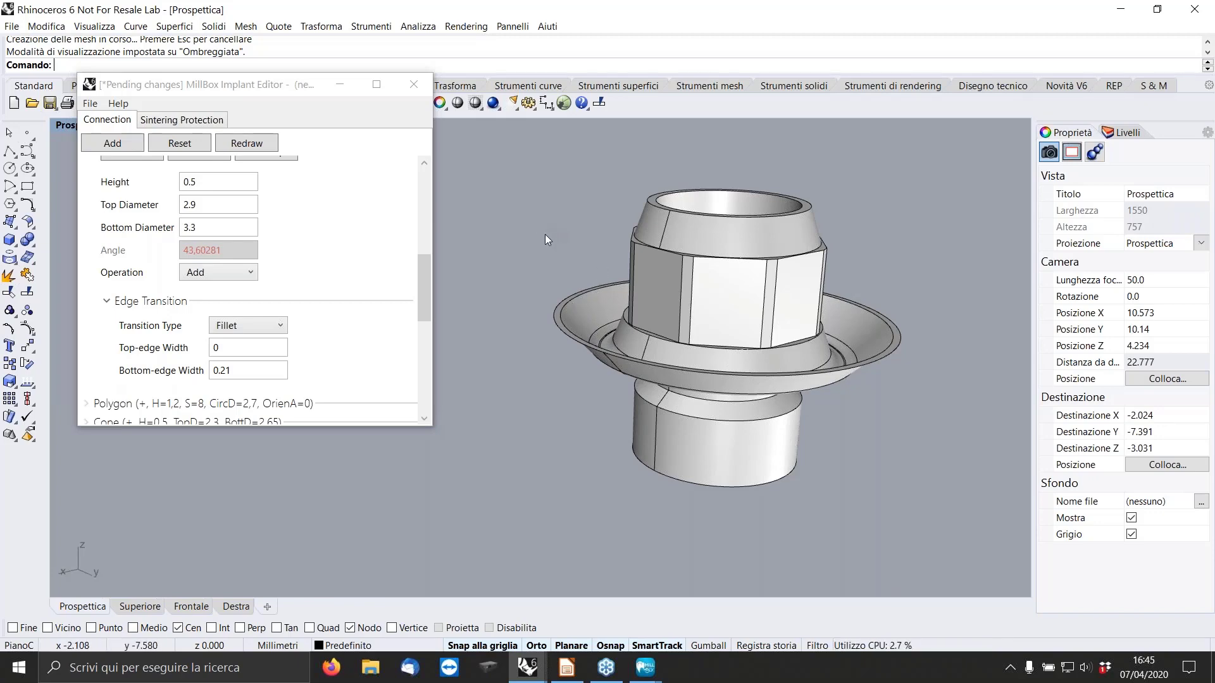
{"action": "scroll", "coordinate": [656, 247], "scroll_direction": "down", "scroll_amount": 5}
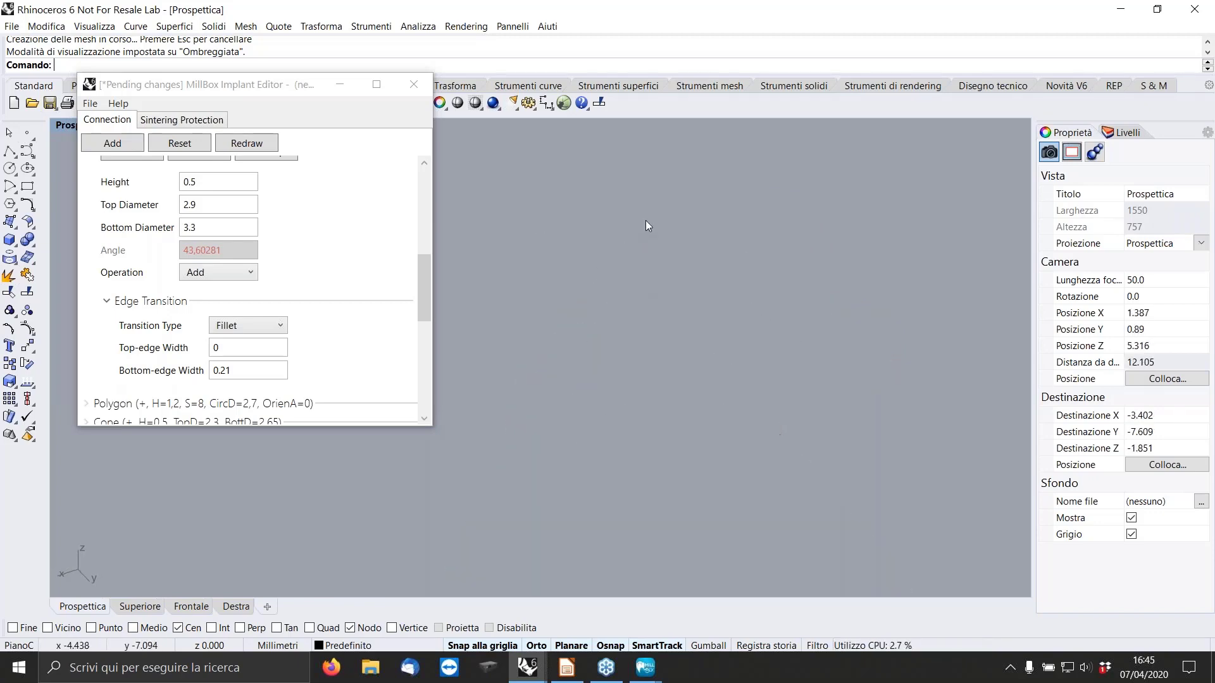
{"action": "right_click_drag", "start_coordinate": [648, 226], "coordinate": [621, 313]}
{"action": "scroll", "coordinate": [620, 314], "scroll_direction": "up", "scroll_amount": 10}
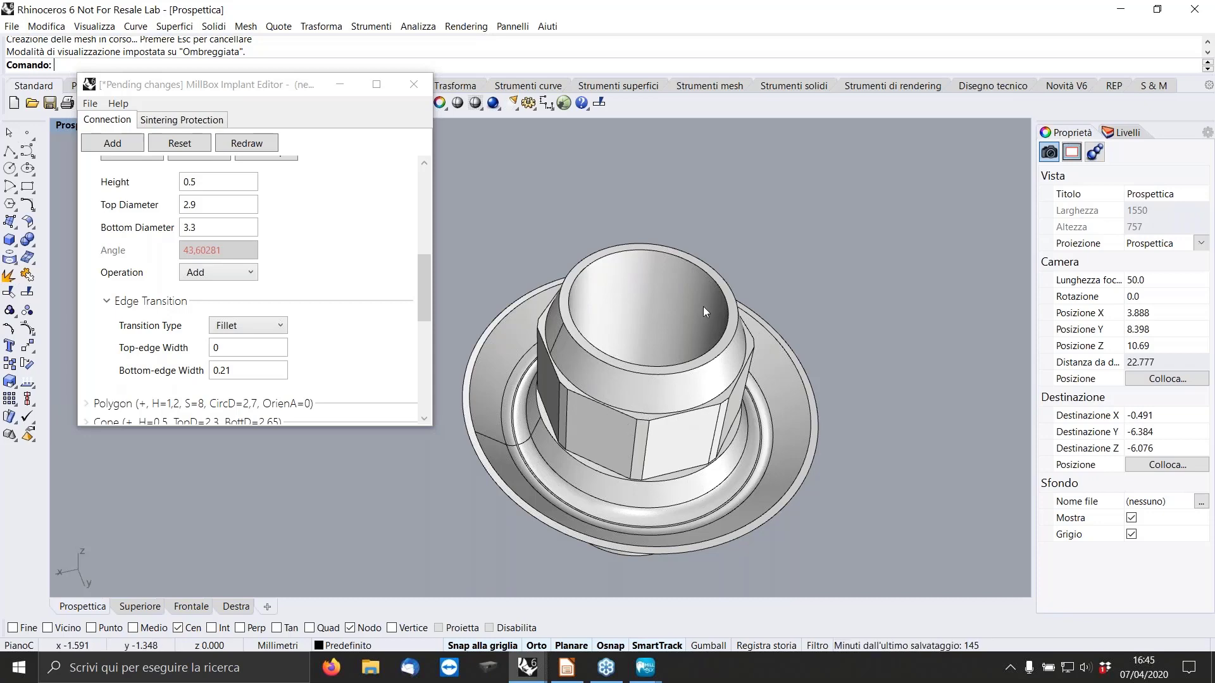
{"action": "right_click_drag", "start_coordinate": [707, 268], "coordinate": [753, 310]}
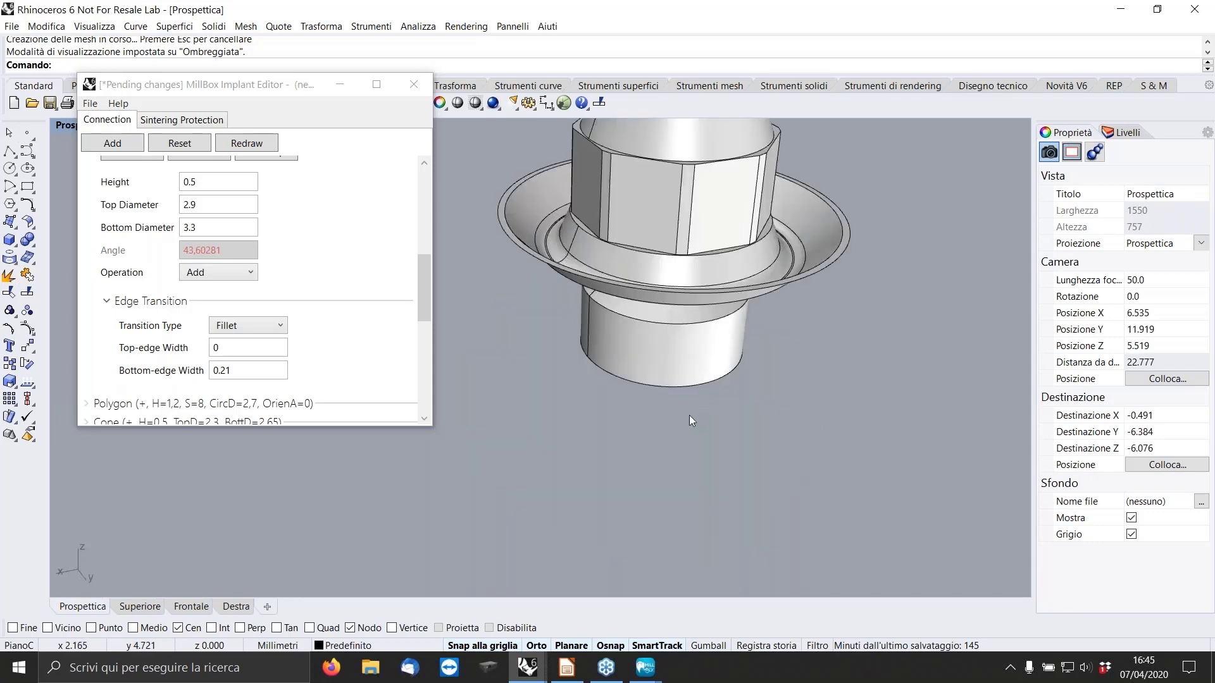
{"action": "scroll", "coordinate": [689, 416], "scroll_direction": "down", "scroll_amount": 11}
{"action": "scroll", "coordinate": [676, 338], "scroll_direction": "up", "scroll_amount": 11}
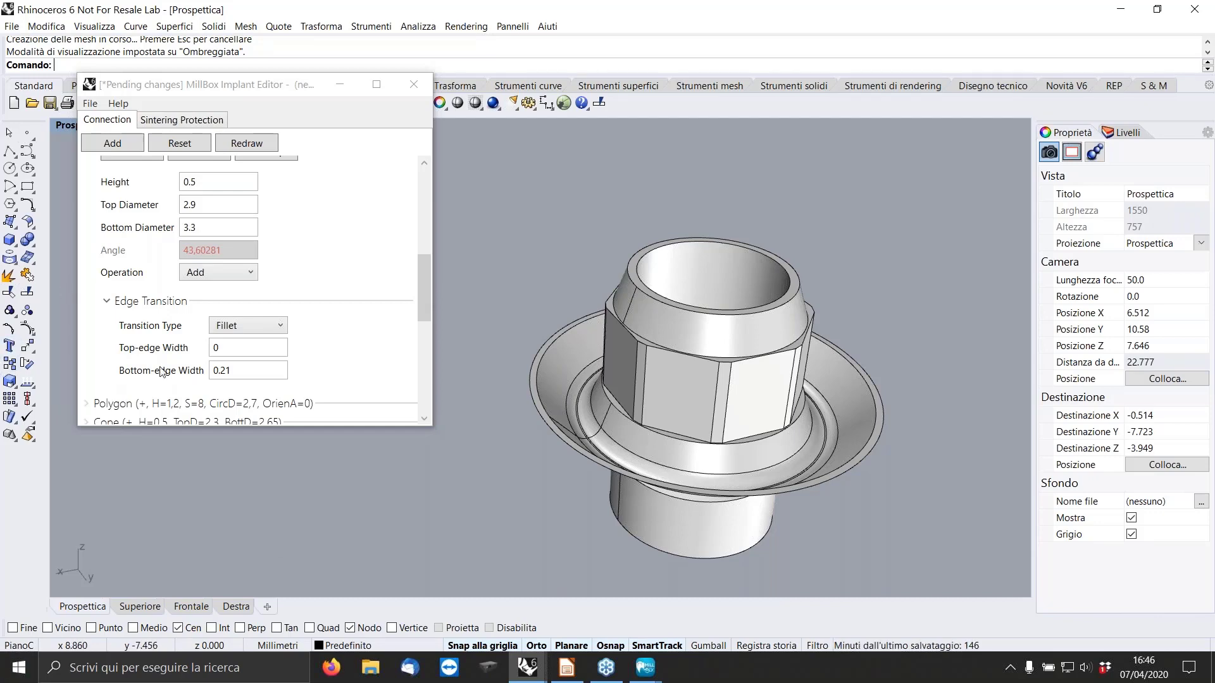
Switch to MillBox, examine the Test connection's 3D preview from the side, and leave its replace setup without applying it.
{"action": "left_click_drag", "start_coordinate": [209, 88], "coordinate": [210, 136]}
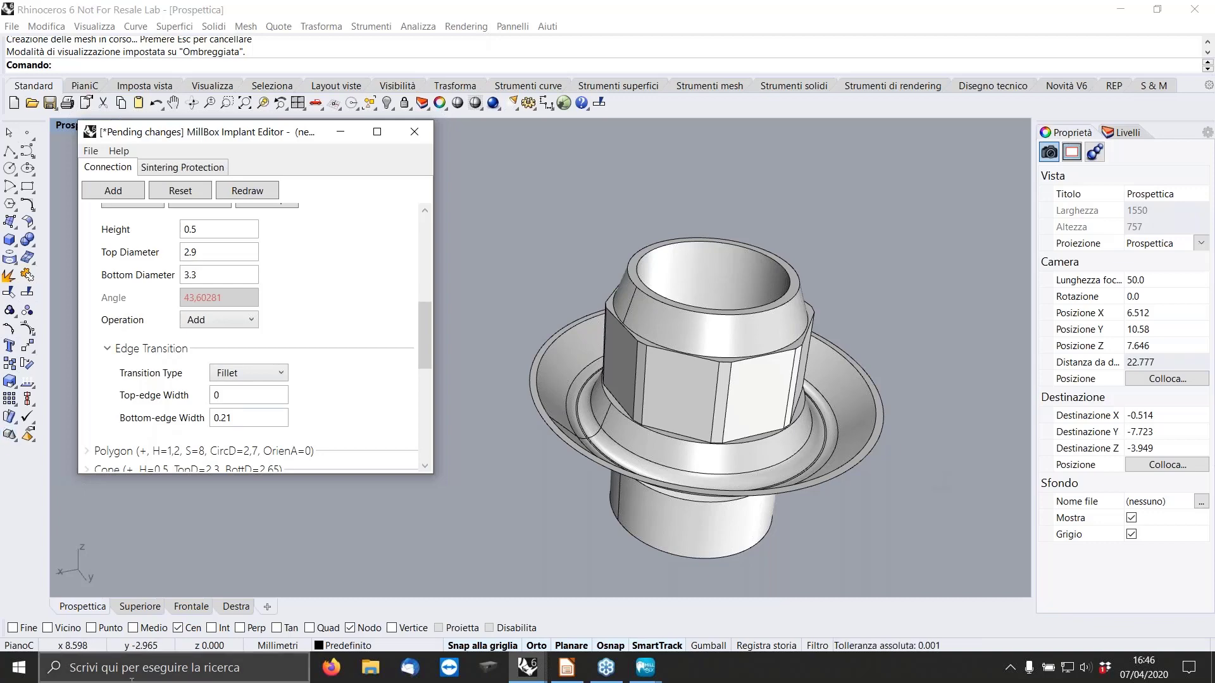
{"action": "right_click", "coordinate": [646, 672]}
{"action": "left_click", "coordinate": [645, 669]}
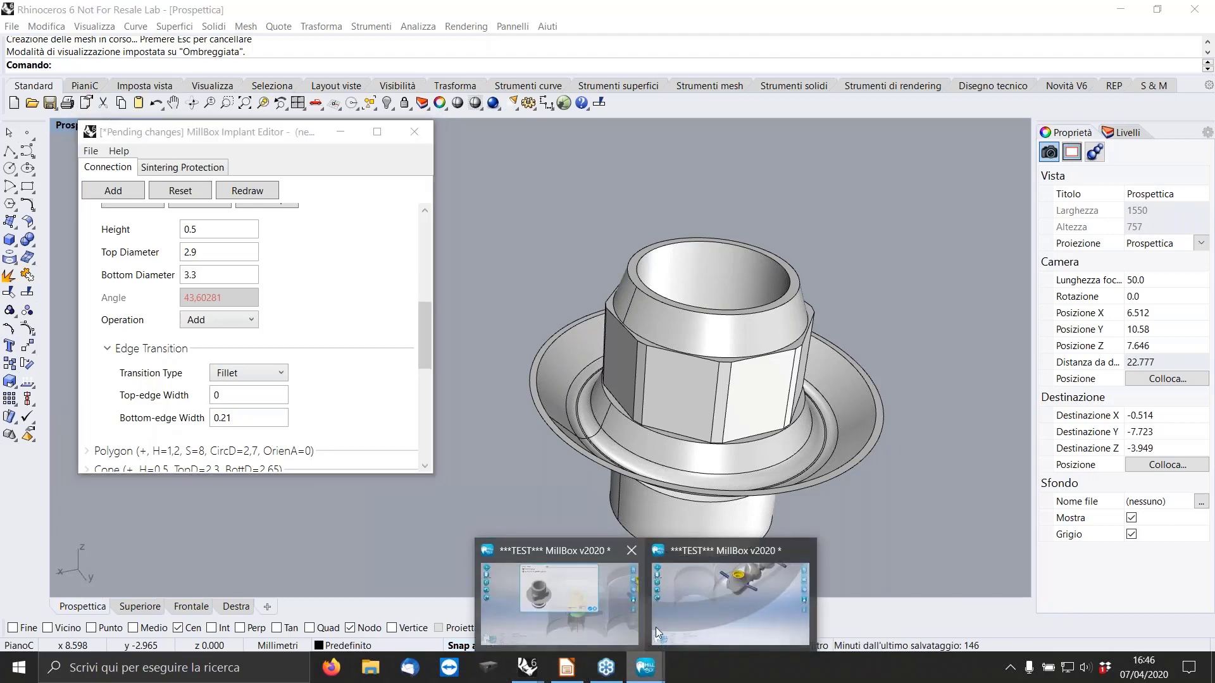
{"action": "left_click", "coordinate": [606, 593]}
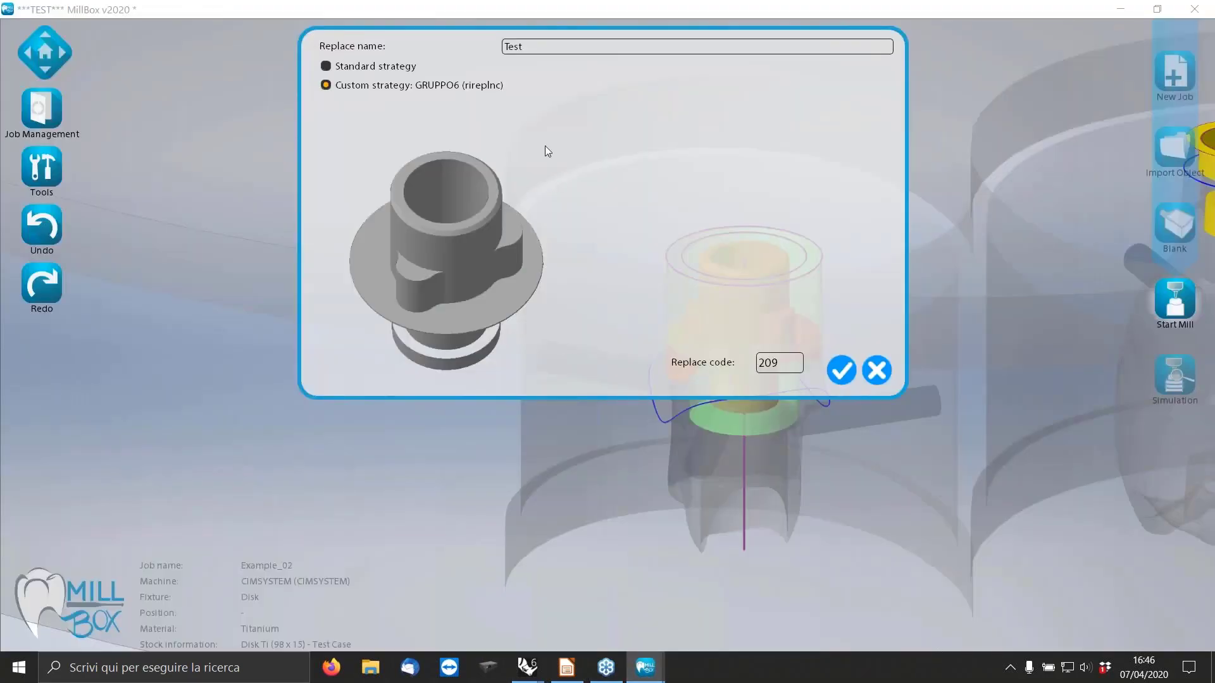
{"action": "left_click_drag", "start_coordinate": [404, 271], "coordinate": [478, 214]}
{"action": "scroll", "coordinate": [492, 245], "scroll_direction": "up", "scroll_amount": 2}
{"action": "scroll", "coordinate": [441, 222], "scroll_direction": "up", "scroll_amount": 2}
{"action": "scroll", "coordinate": [441, 222], "scroll_direction": "down", "scroll_amount": 3}
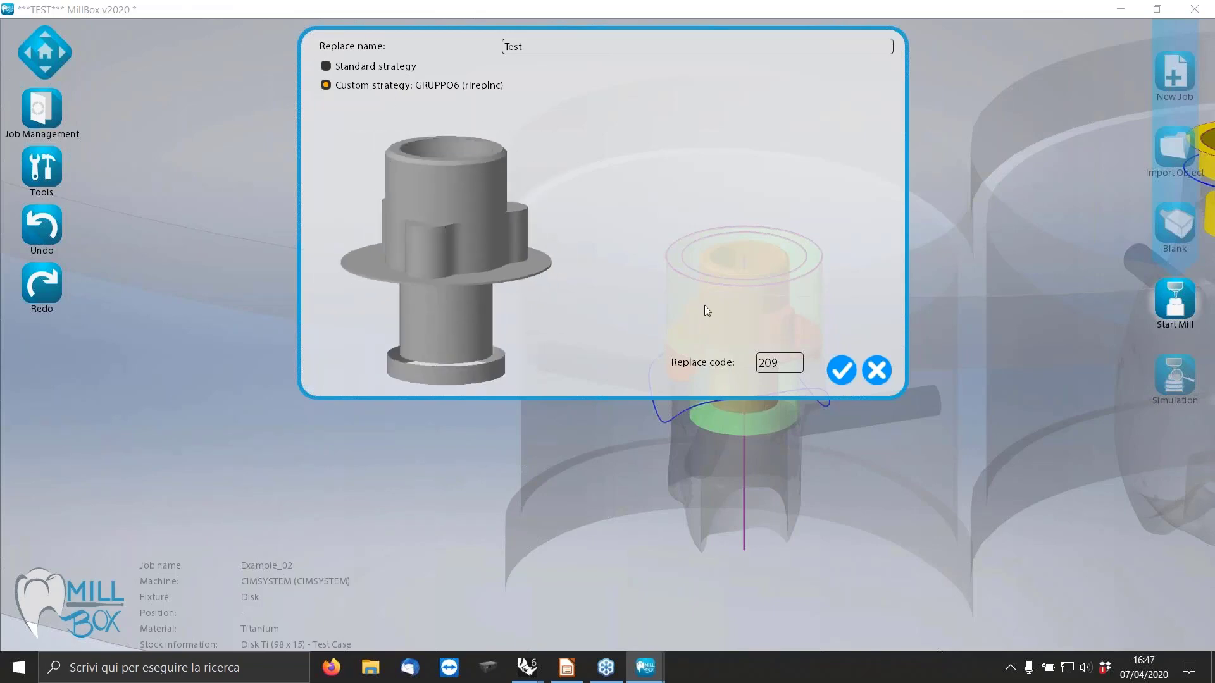
{"action": "left_click", "coordinate": [882, 370]}
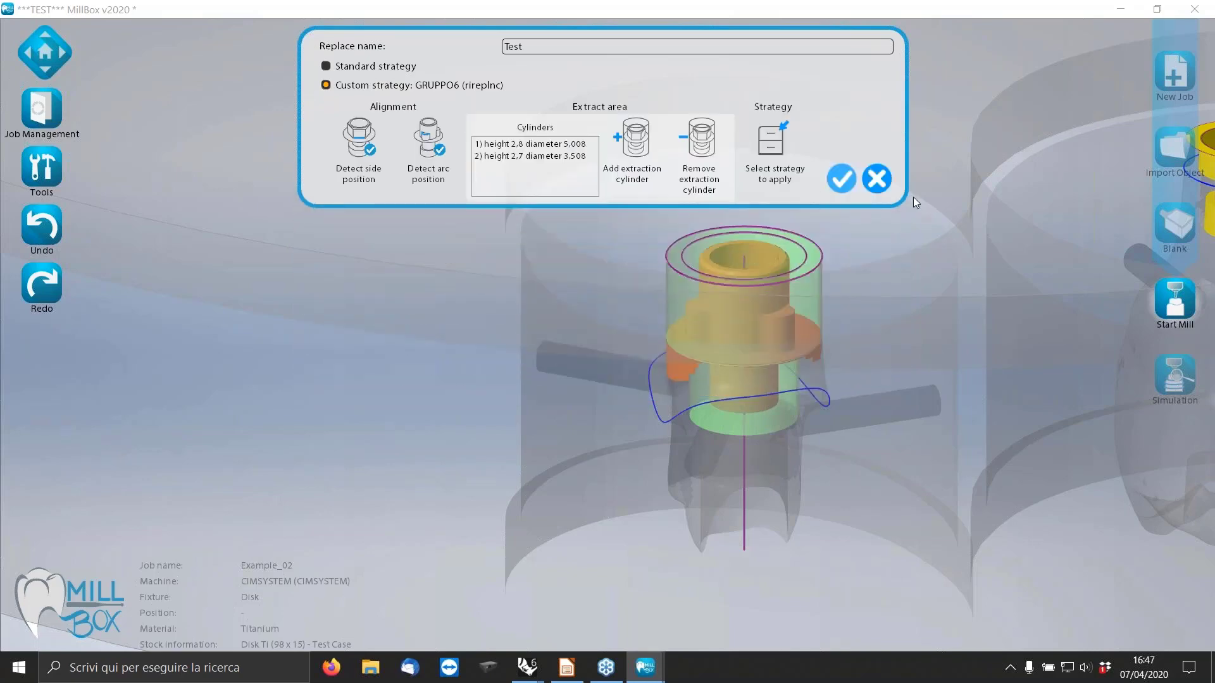
{"action": "left_click", "coordinate": [875, 179]}
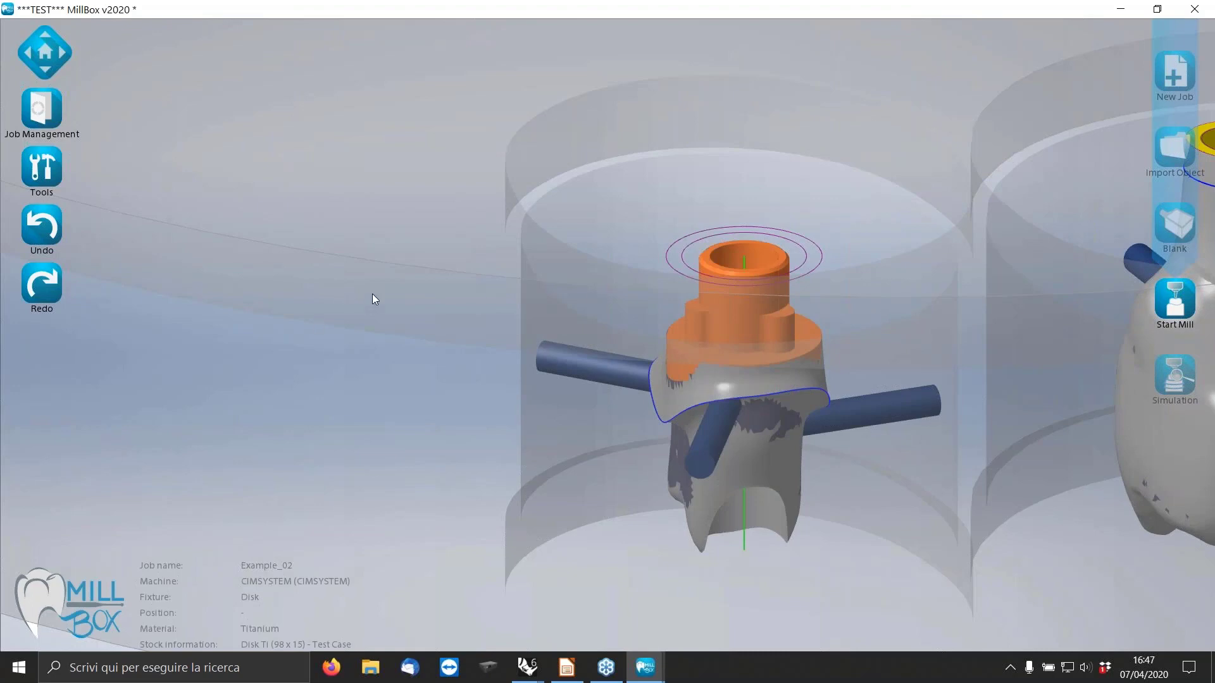
Save the Example_02 job and browse the project files in the Tutorial folder without opening one.
{"action": "middle_click_drag", "start_coordinate": [372, 294], "coordinate": [357, 301]}
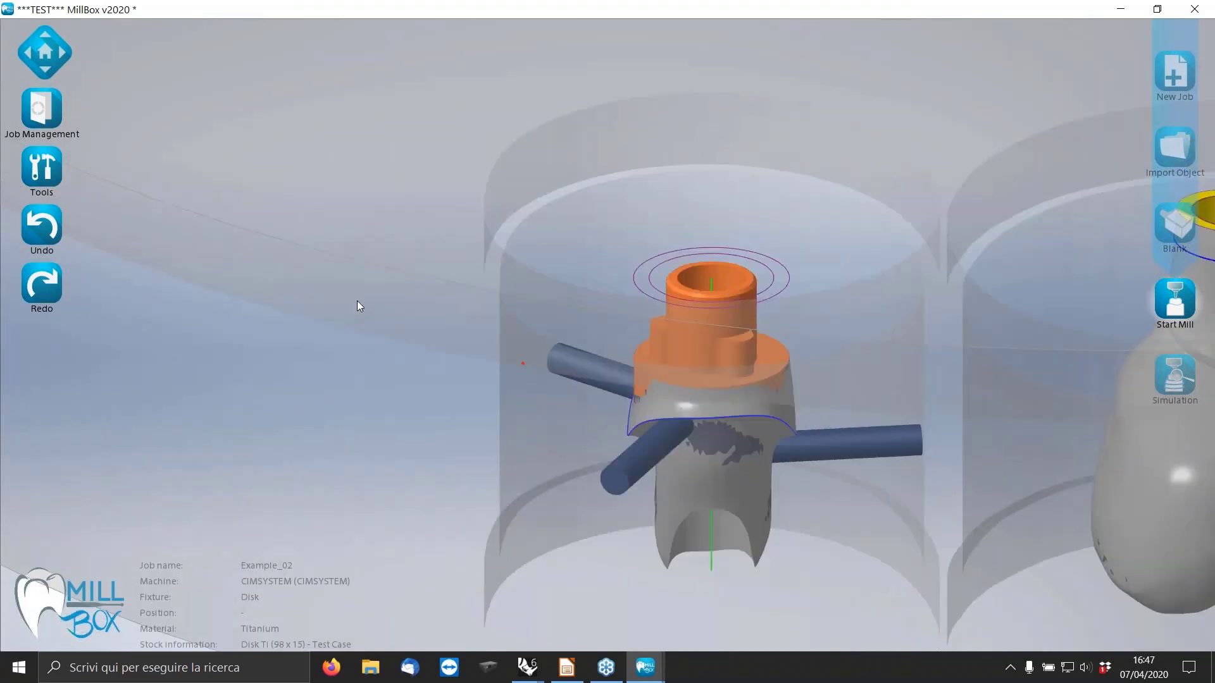
{"action": "left_click", "coordinate": [33, 120]}
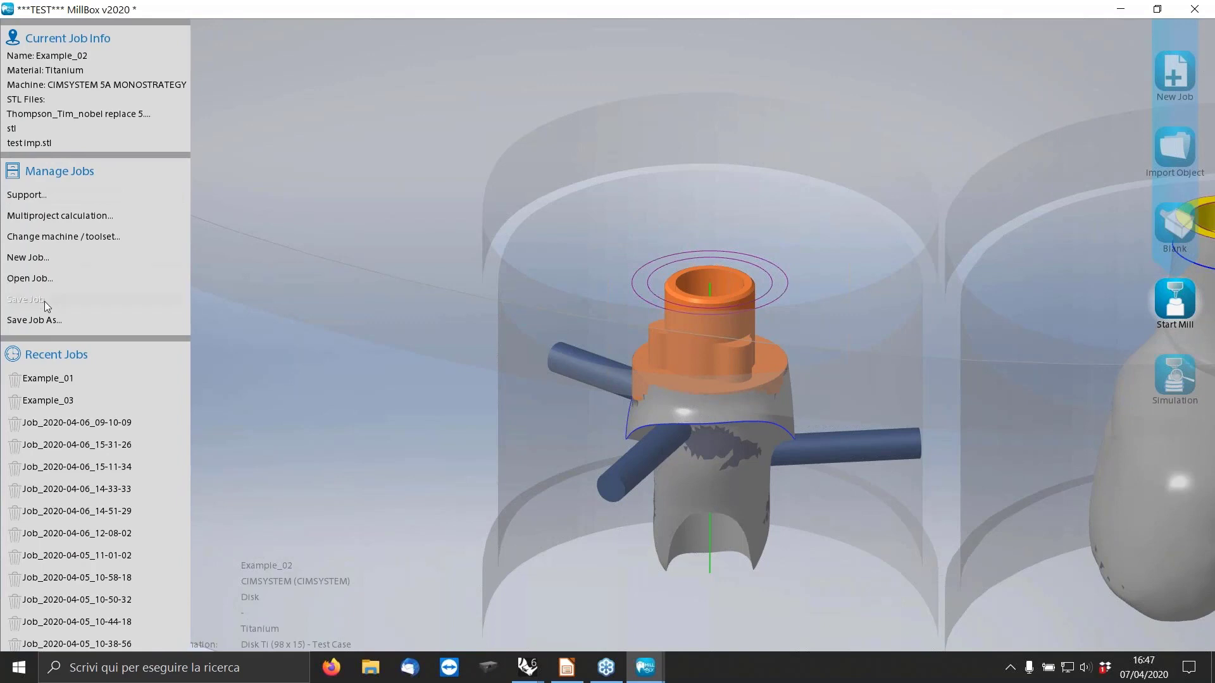
{"action": "left_click", "coordinate": [38, 299]}
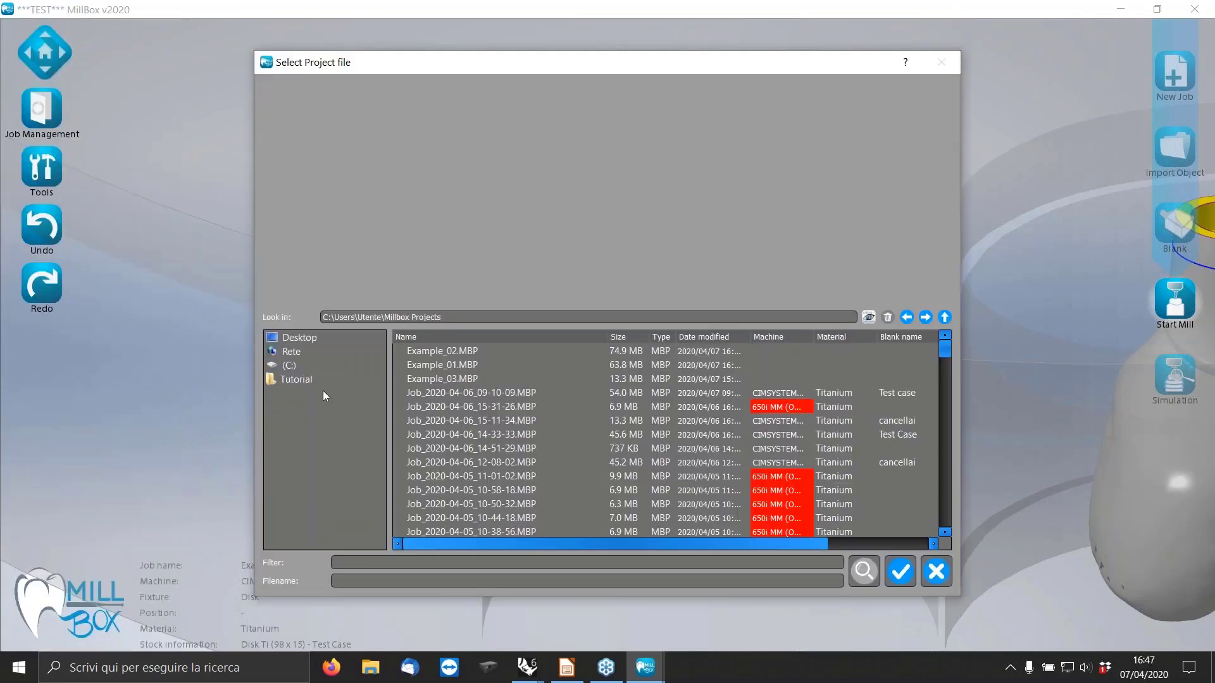
{"action": "left_click", "coordinate": [307, 378]}
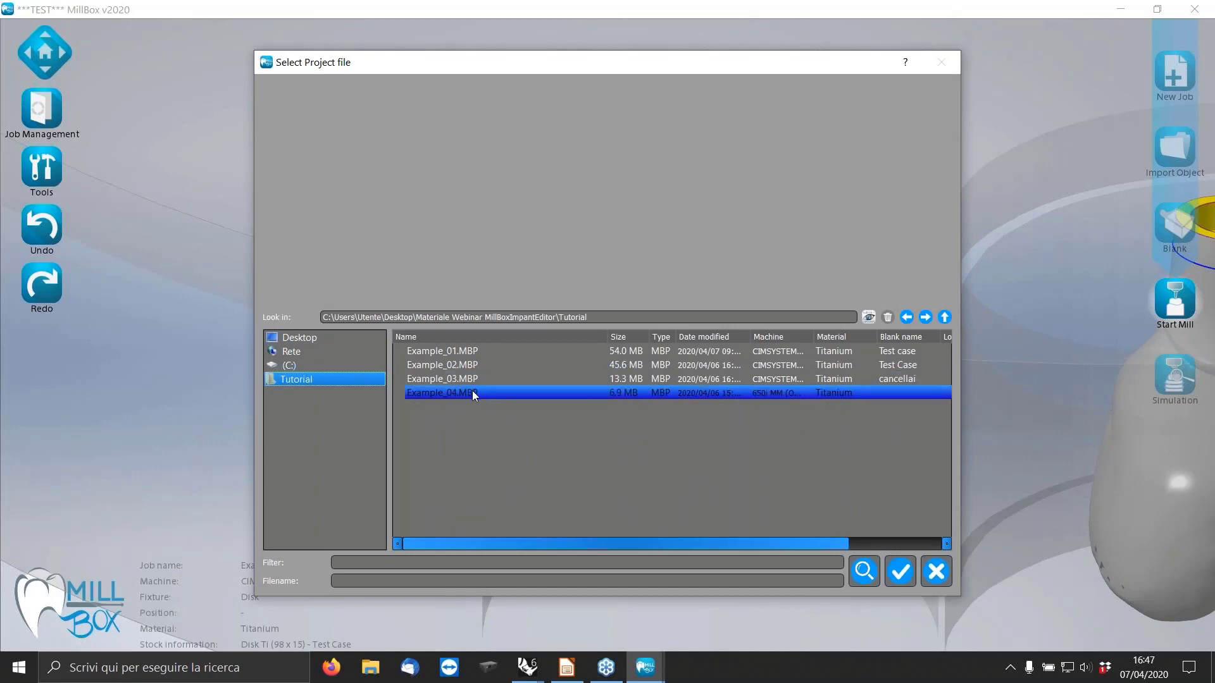
{"action": "left_click", "coordinate": [937, 571]}
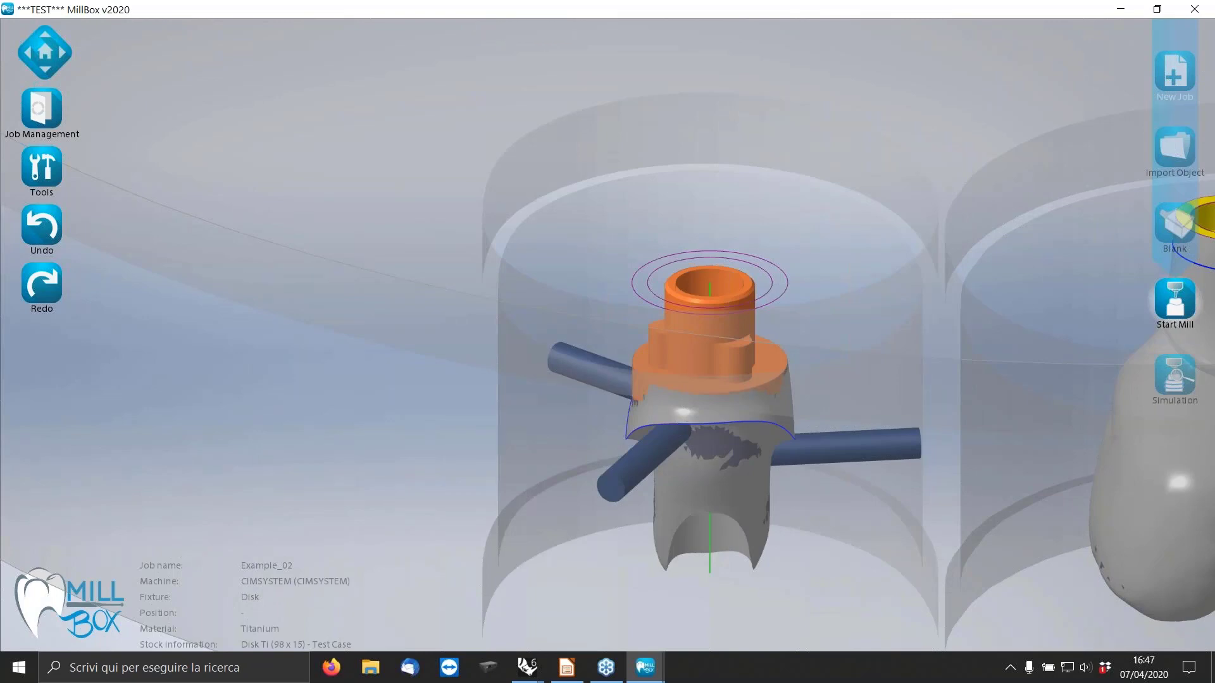
Create a new Titanium job for the CIM M&M machine and import the nobel replace 5.0 STL as an Abutment.
{"action": "left_click", "coordinate": [1175, 71]}
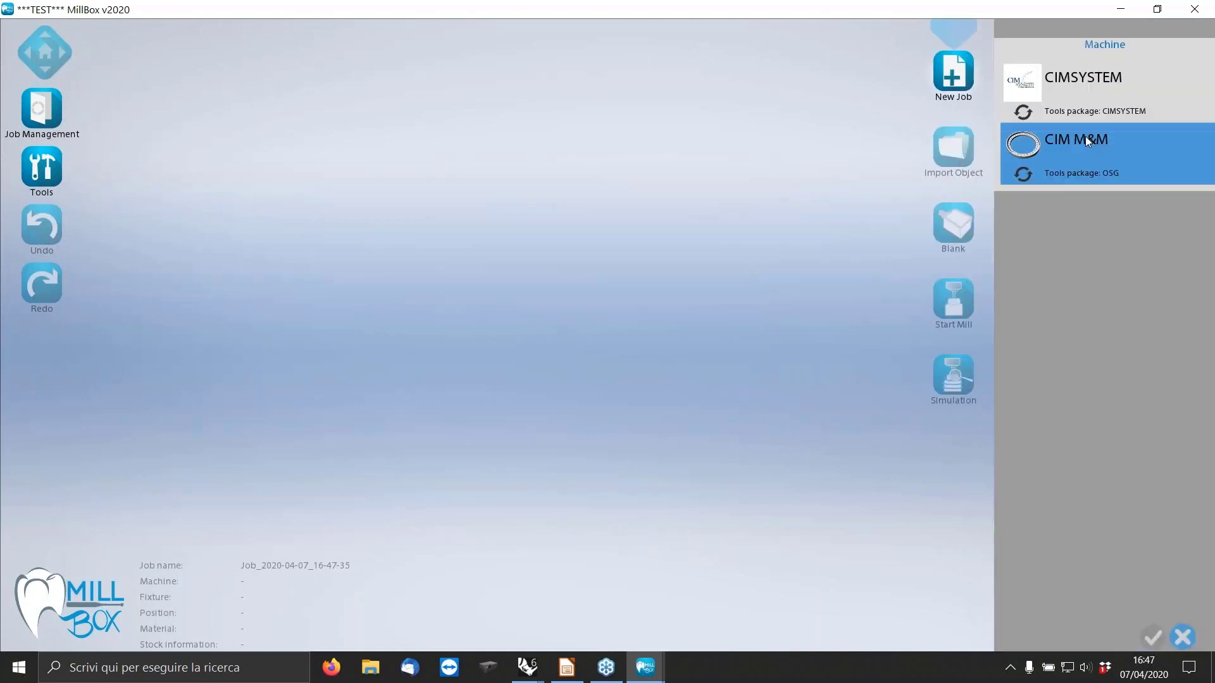
{"action": "left_click", "coordinate": [1084, 135]}
{"action": "left_click", "coordinate": [1036, 240]}
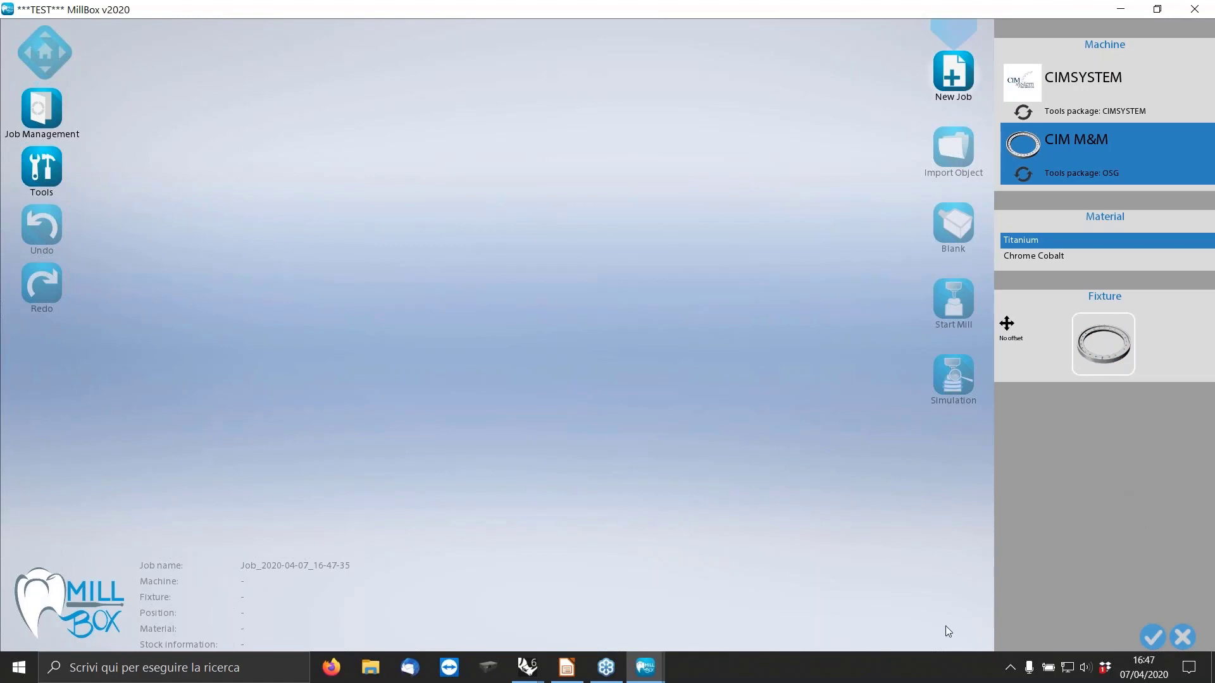
{"action": "left_click", "coordinate": [1152, 636]}
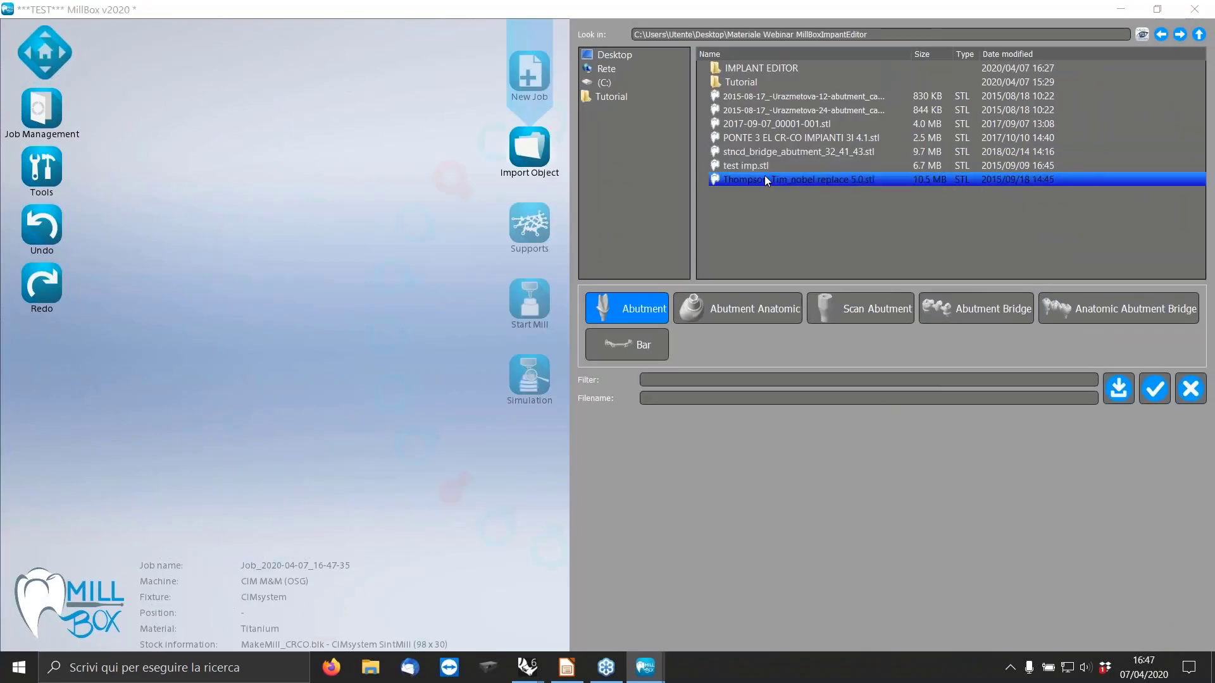
{"action": "left_click", "coordinate": [764, 180]}
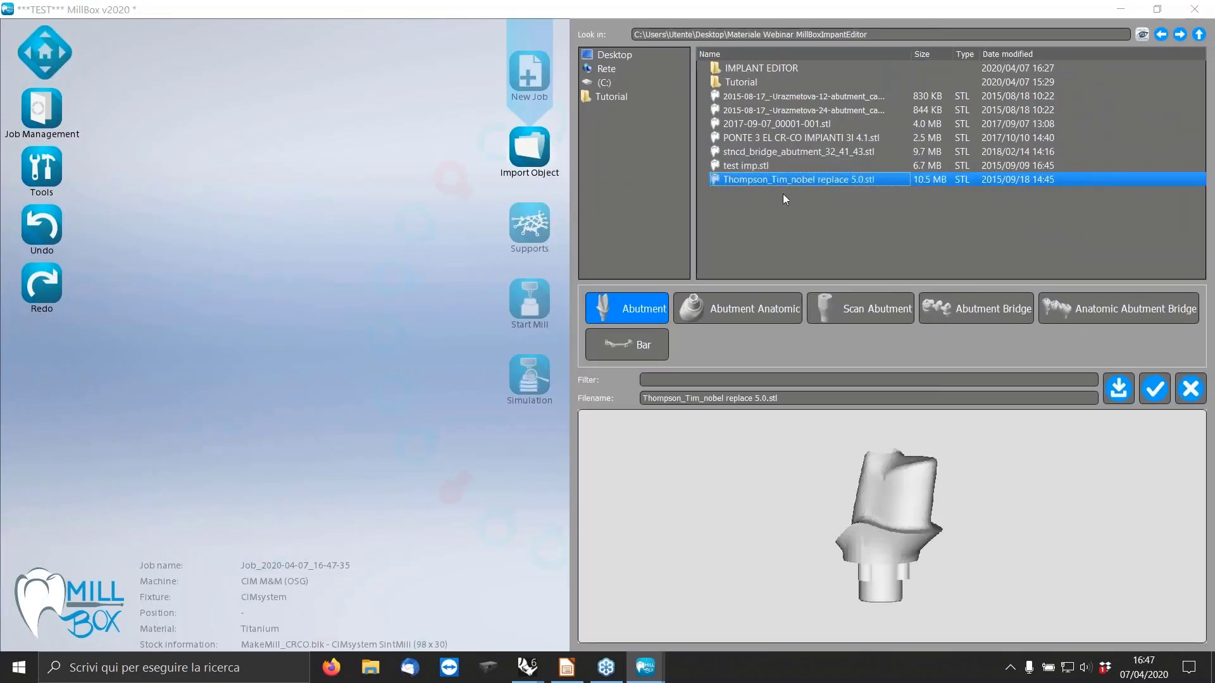
{"action": "left_click", "coordinate": [1154, 388]}
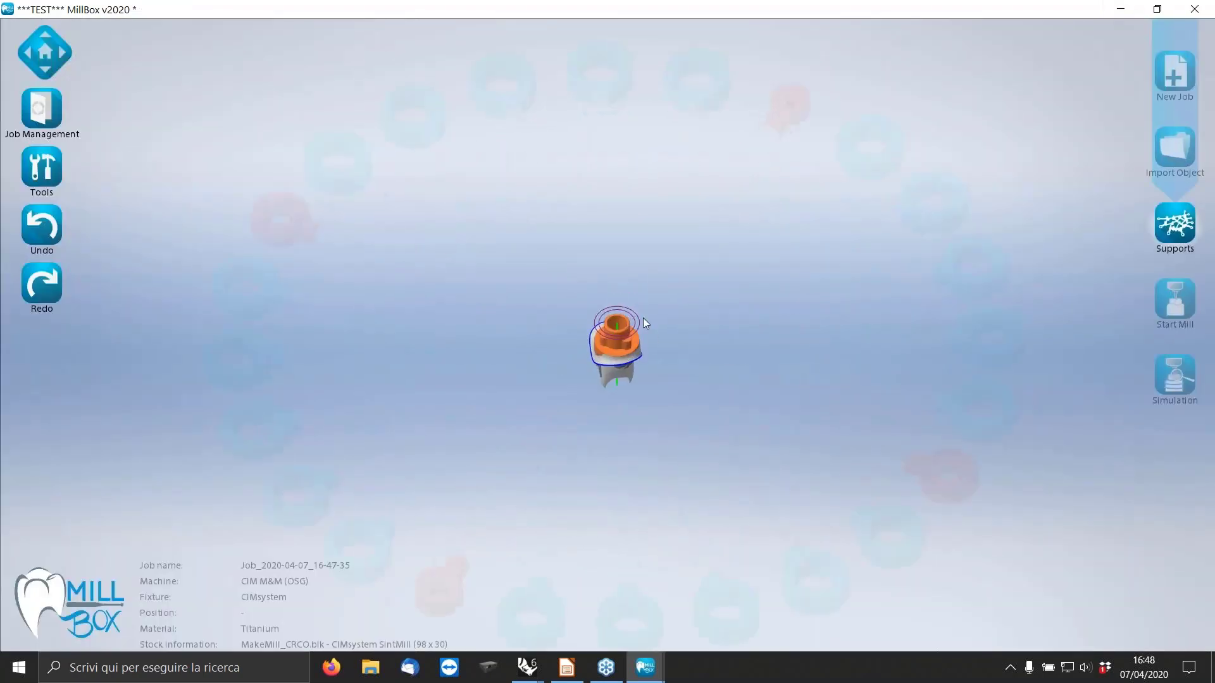
Replace the imported abutment's connection, using Test REp 5.0 as both current and inserted interface, with no fit and no custom cover.
{"action": "left_click", "coordinate": [56, 189]}
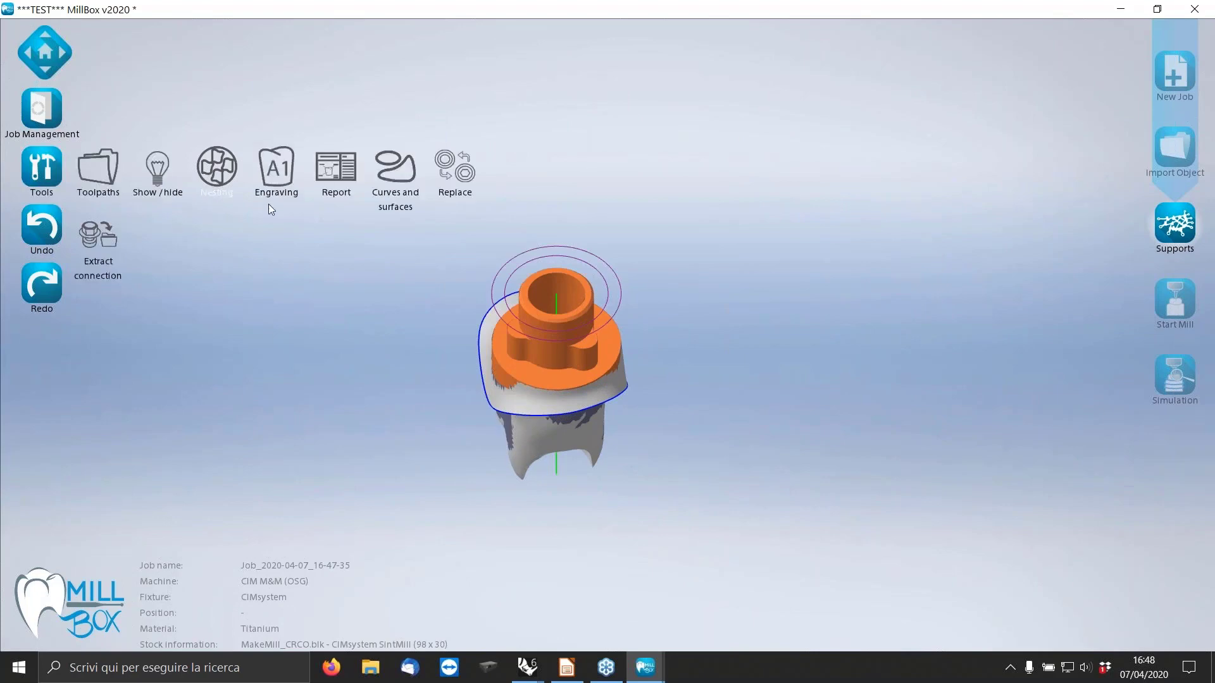
{"action": "left_click", "coordinate": [558, 343]}
{"action": "left_click", "coordinate": [687, 78]}
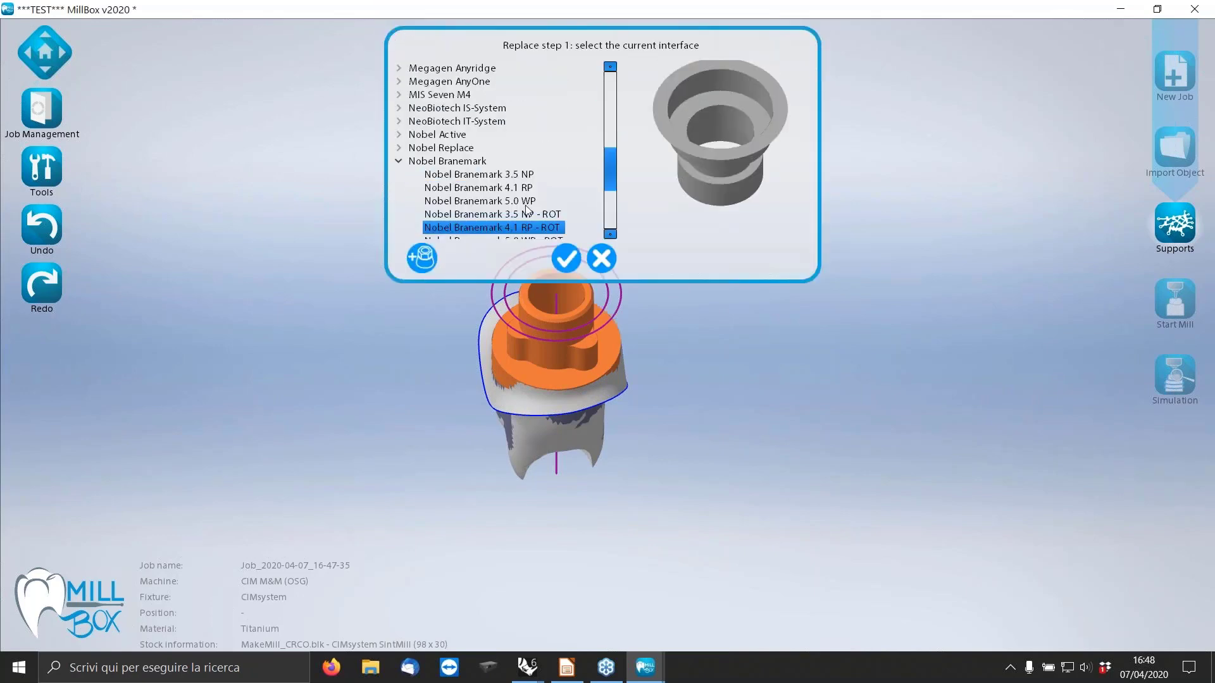
{"action": "left_click", "coordinate": [397, 162]}
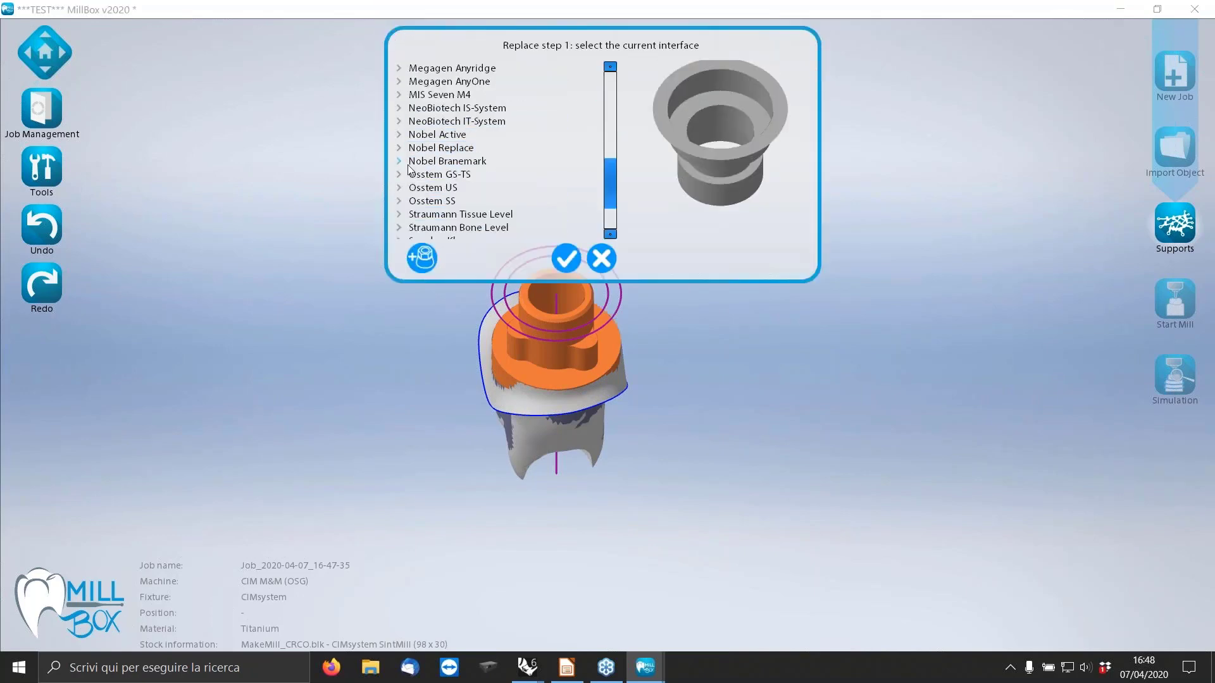
{"action": "scroll", "coordinate": [506, 182], "scroll_direction": "down", "scroll_amount": 2}
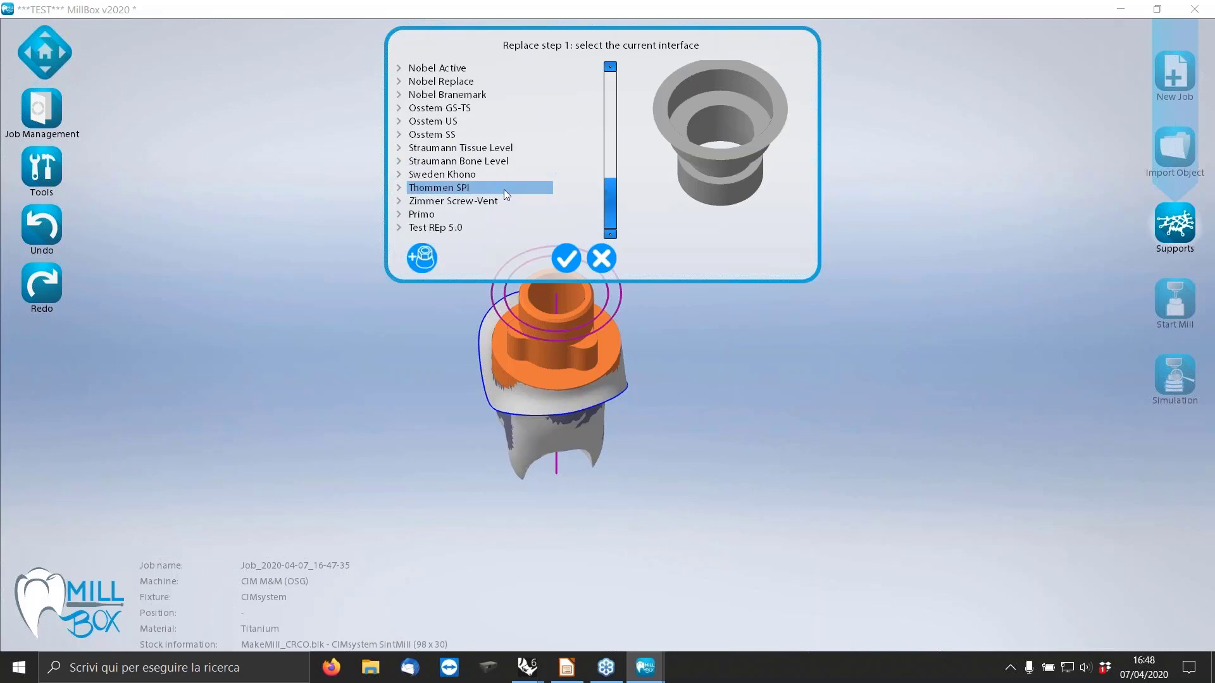
{"action": "left_click", "coordinate": [399, 228]}
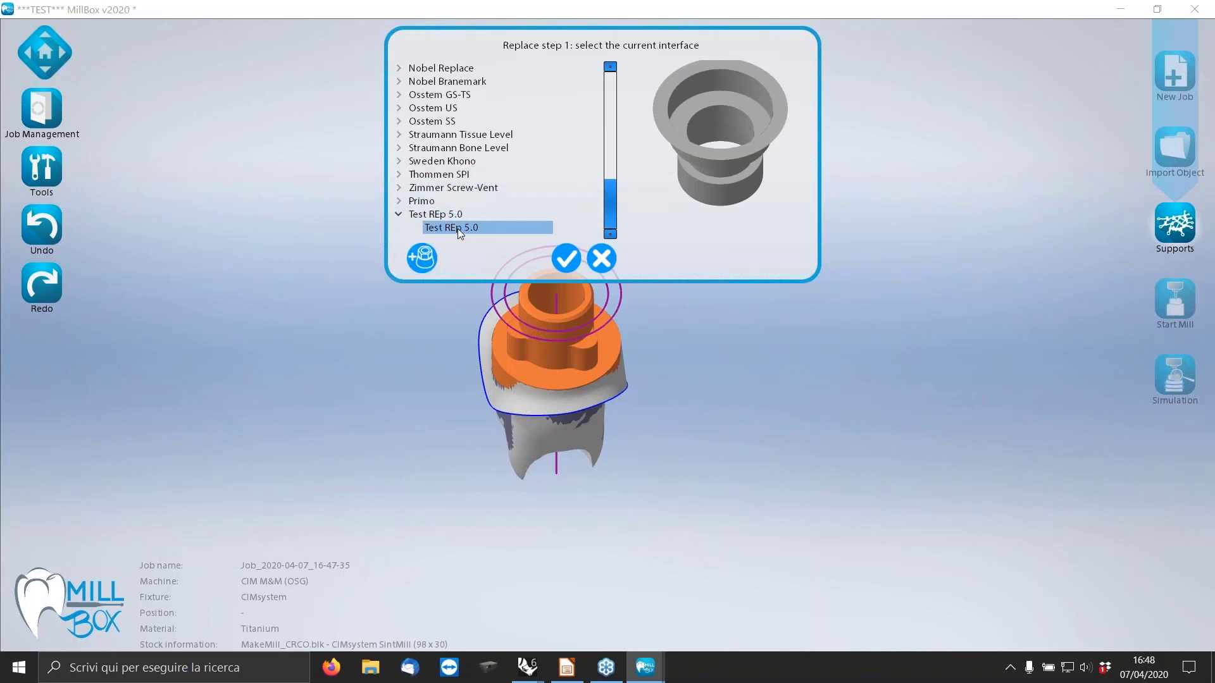
{"action": "left_click", "coordinate": [458, 227]}
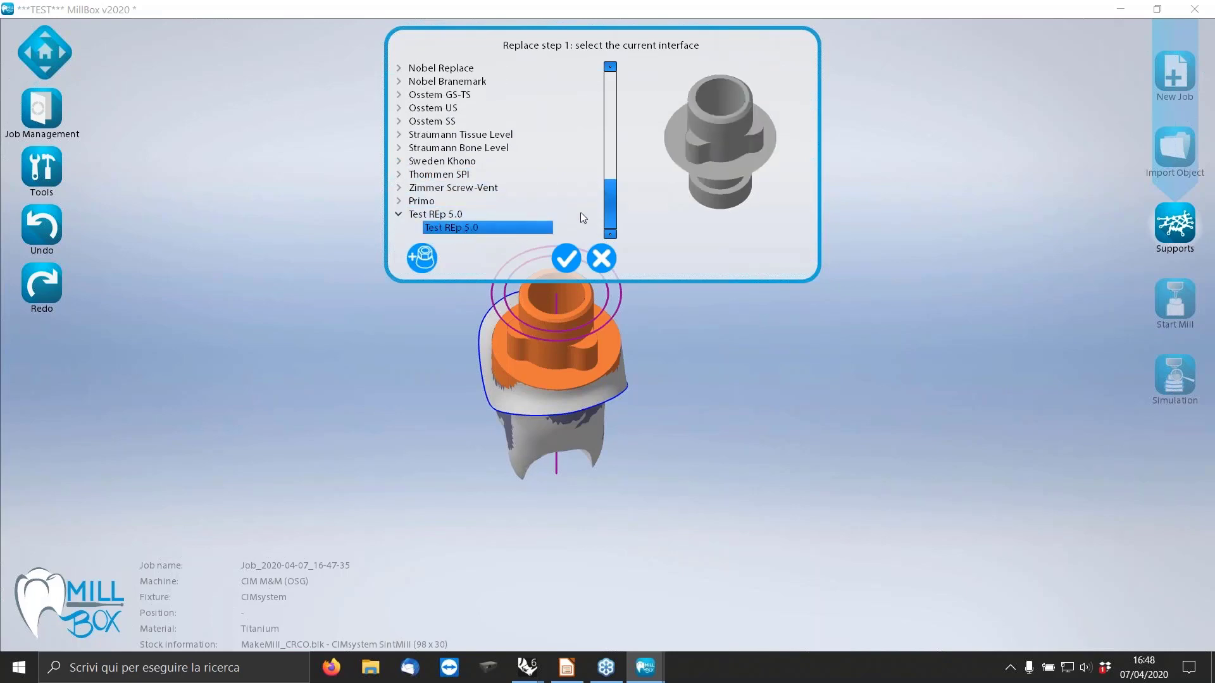
{"action": "left_click", "coordinate": [567, 259]}
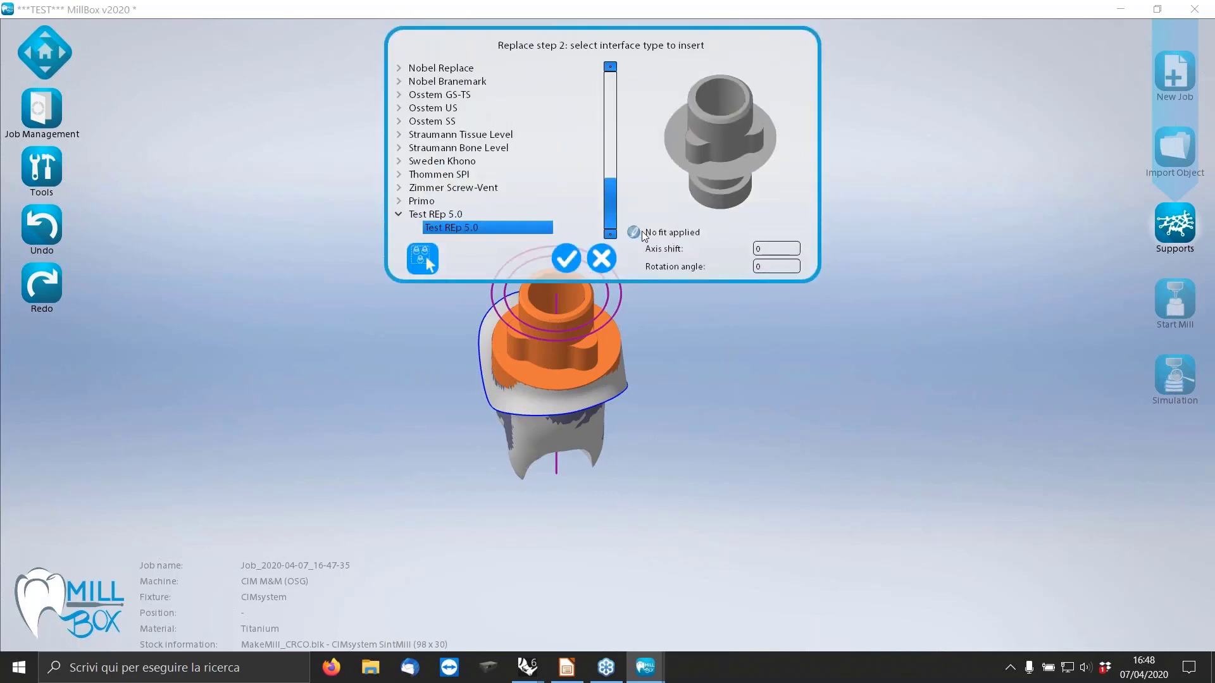
{"action": "left_click", "coordinate": [566, 258]}
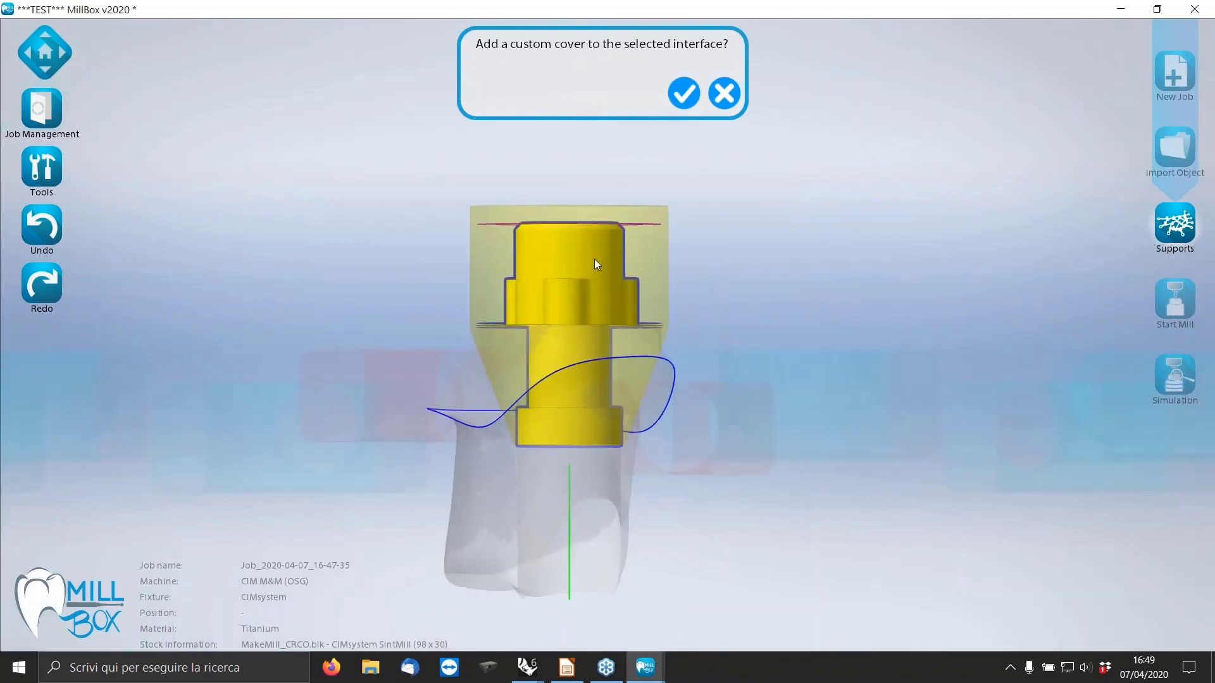
{"action": "left_click", "coordinate": [724, 93]}
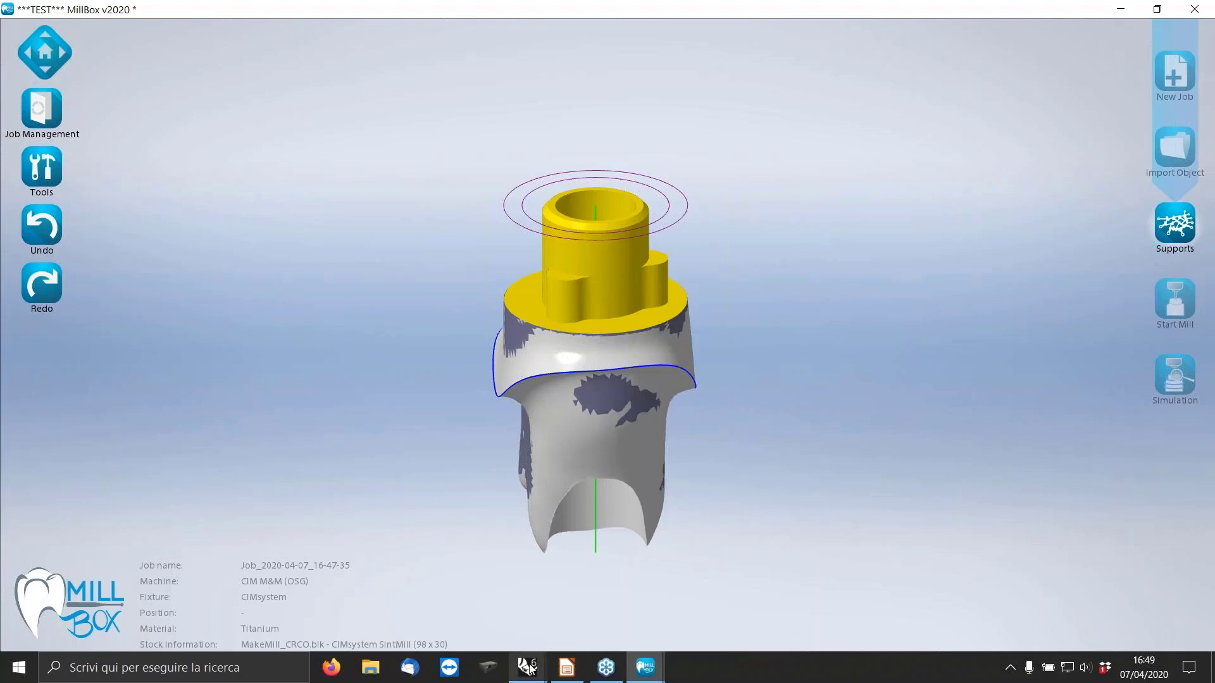
Switch back to Rhinoceros and look over the octagonal connection in the perspective view.
{"action": "mouse_move", "coordinate": [529, 661]}
{"action": "left_click", "coordinate": [500, 612]}
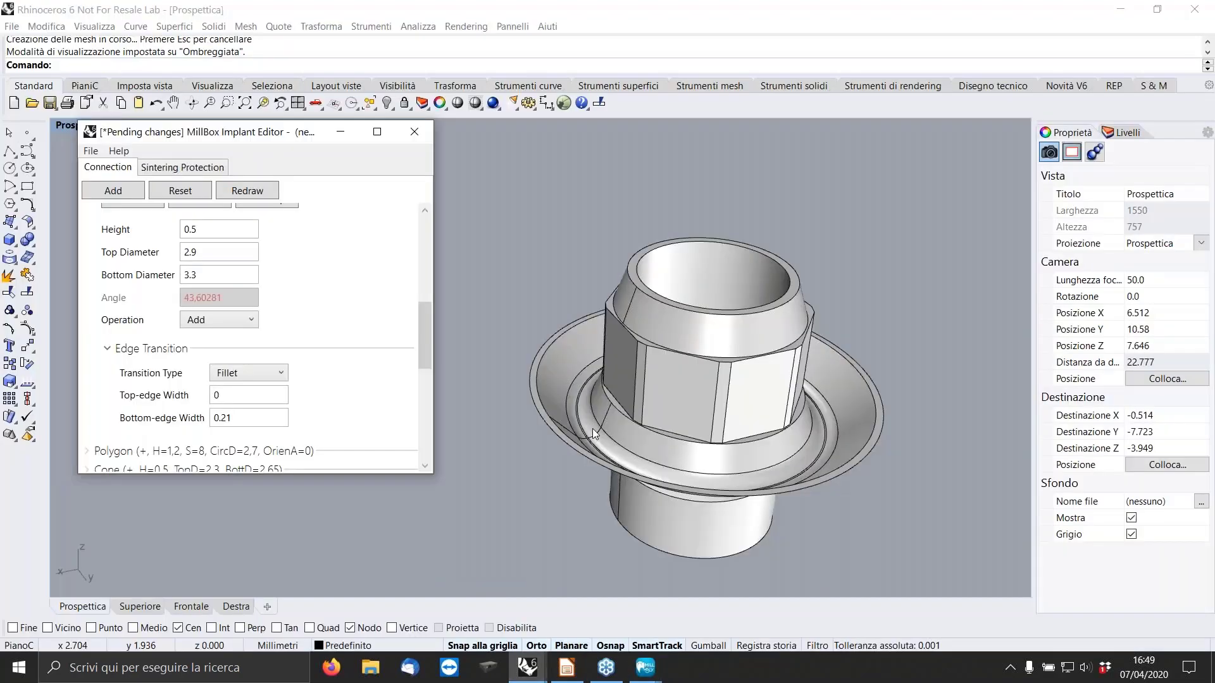
{"action": "left_click", "coordinate": [722, 207]}
{"action": "right_click_drag", "start_coordinate": [722, 206], "coordinate": [767, 229]}
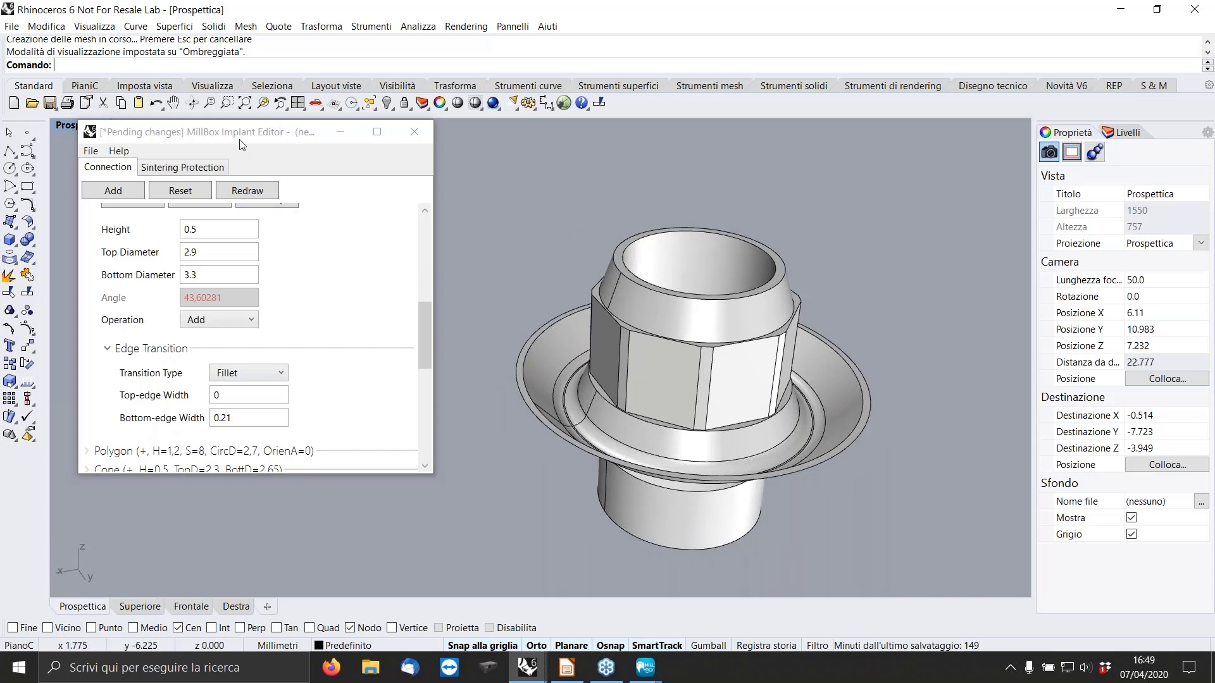
{"action": "scroll", "coordinate": [538, 321], "scroll_direction": "down", "scroll_amount": 6}
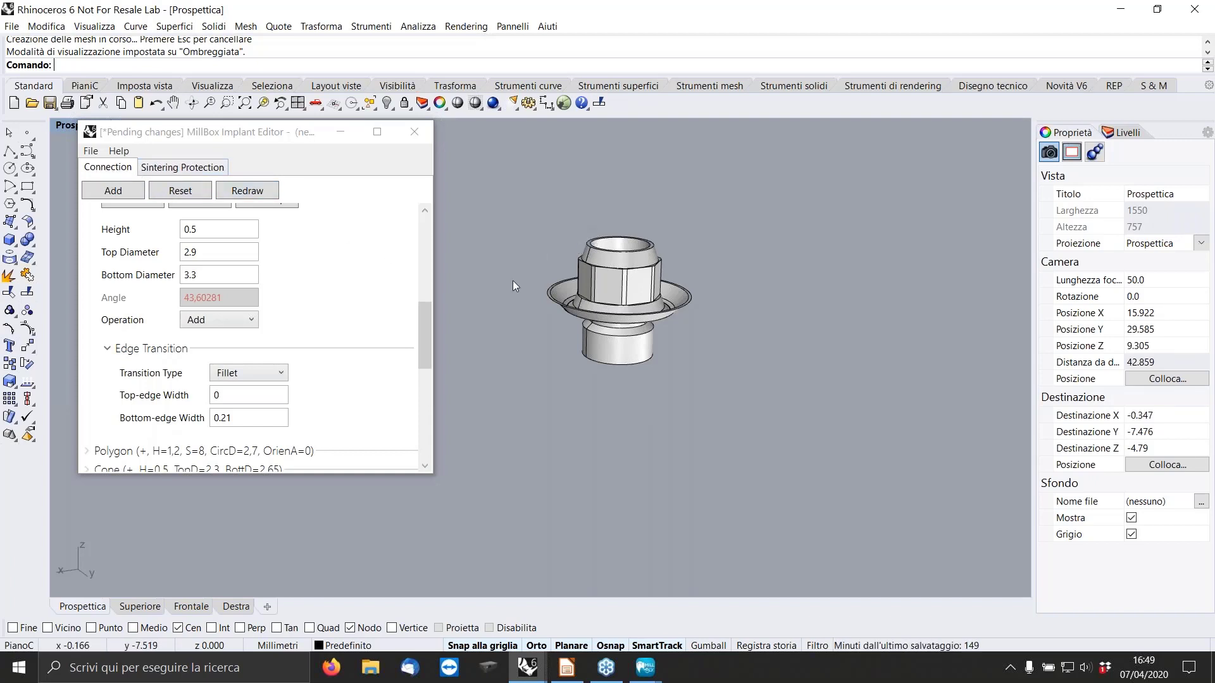
Add a sintering protection cylinder with height 5.2 and diameter 0.2 to the connection and redraw the model.
{"action": "left_click", "coordinate": [157, 172]}
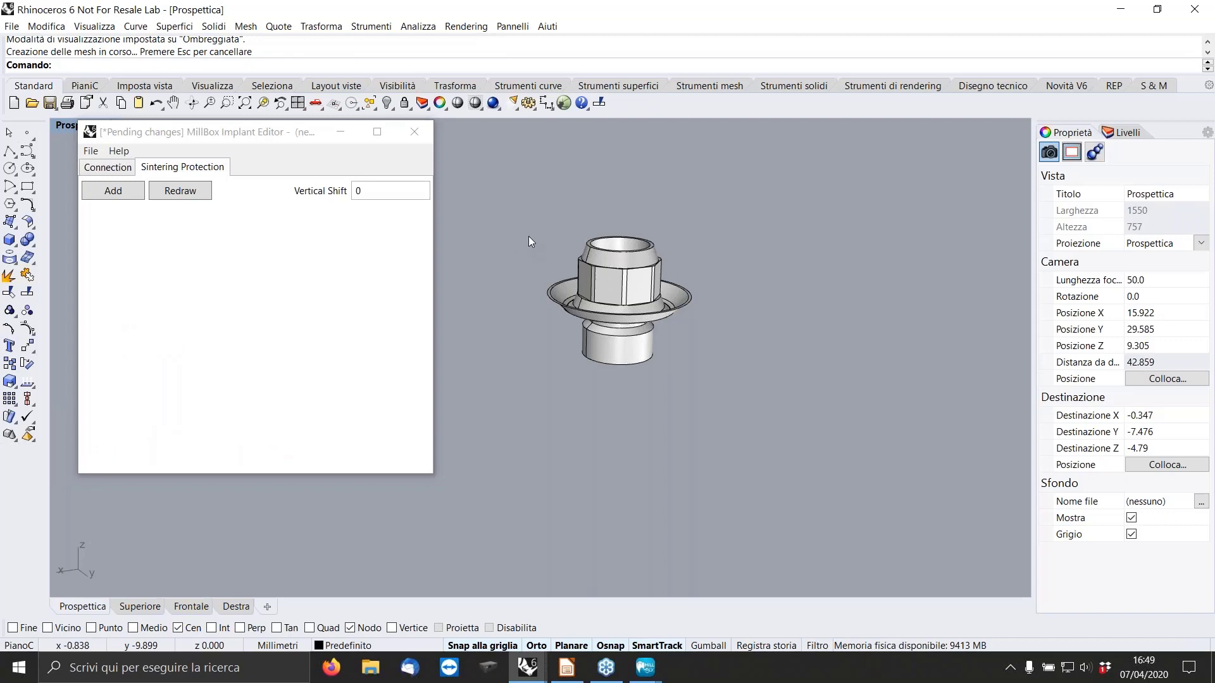
{"action": "scroll", "coordinate": [529, 236], "scroll_direction": "up", "scroll_amount": 5}
{"action": "right_click_drag", "start_coordinate": [733, 285], "coordinate": [694, 274]}
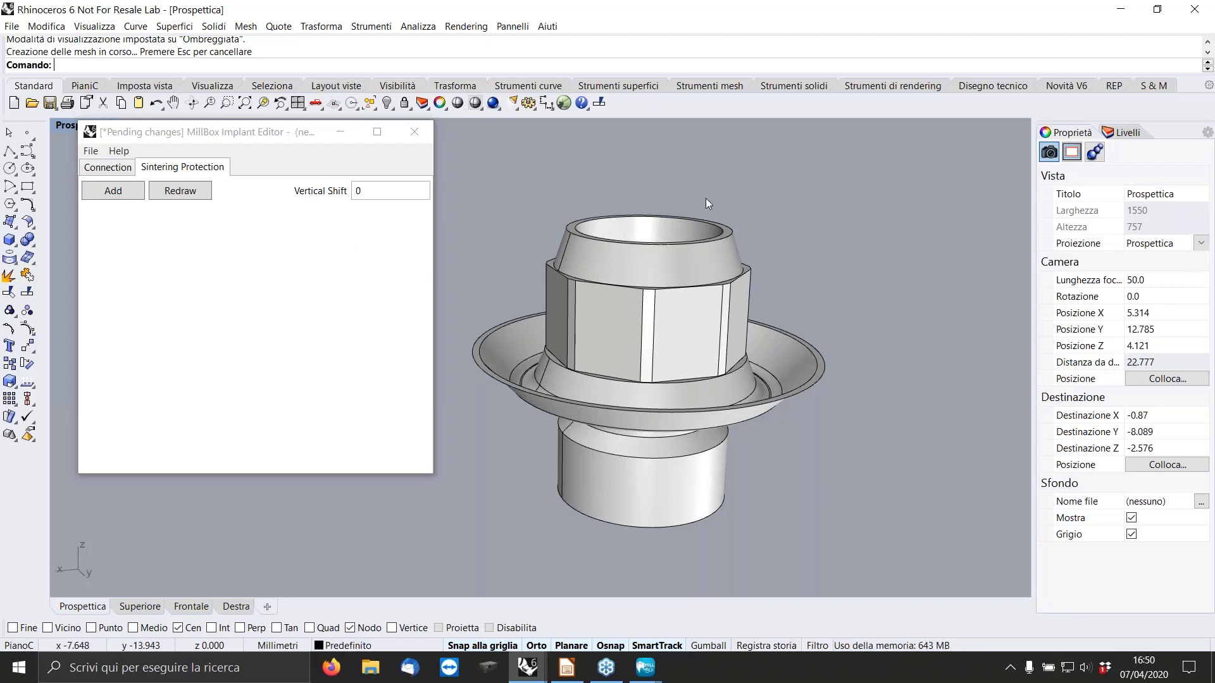
{"action": "left_click", "coordinate": [123, 197]}
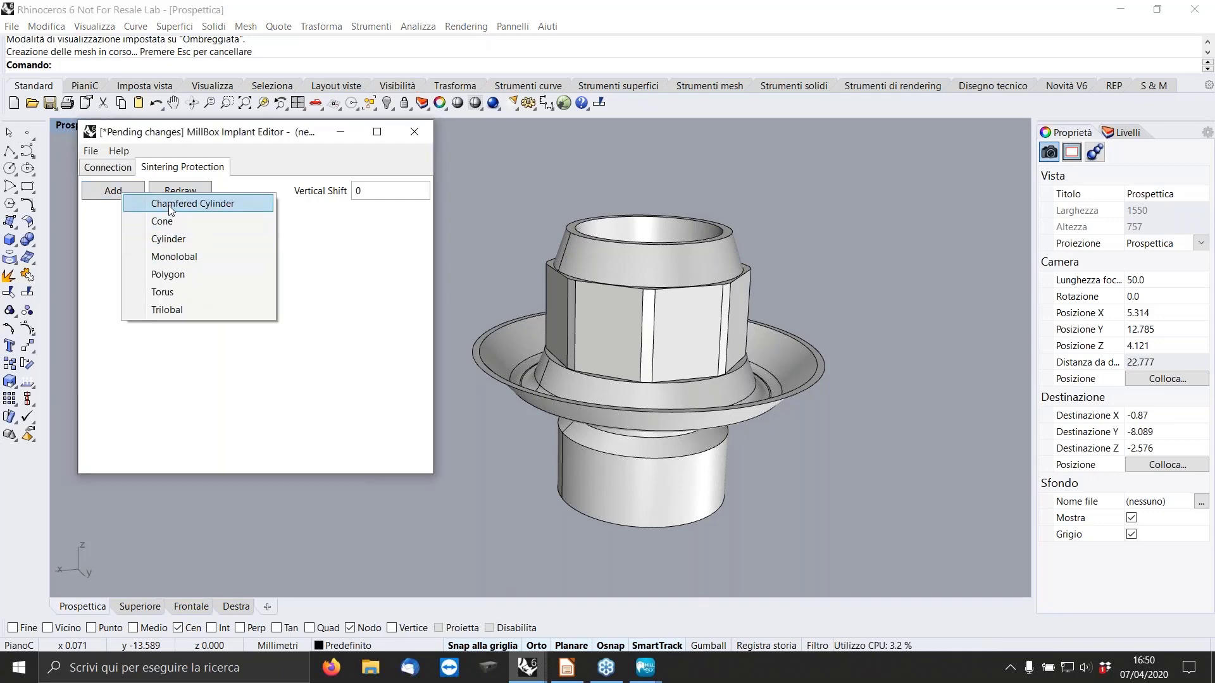
{"action": "left_click", "coordinate": [168, 238]}
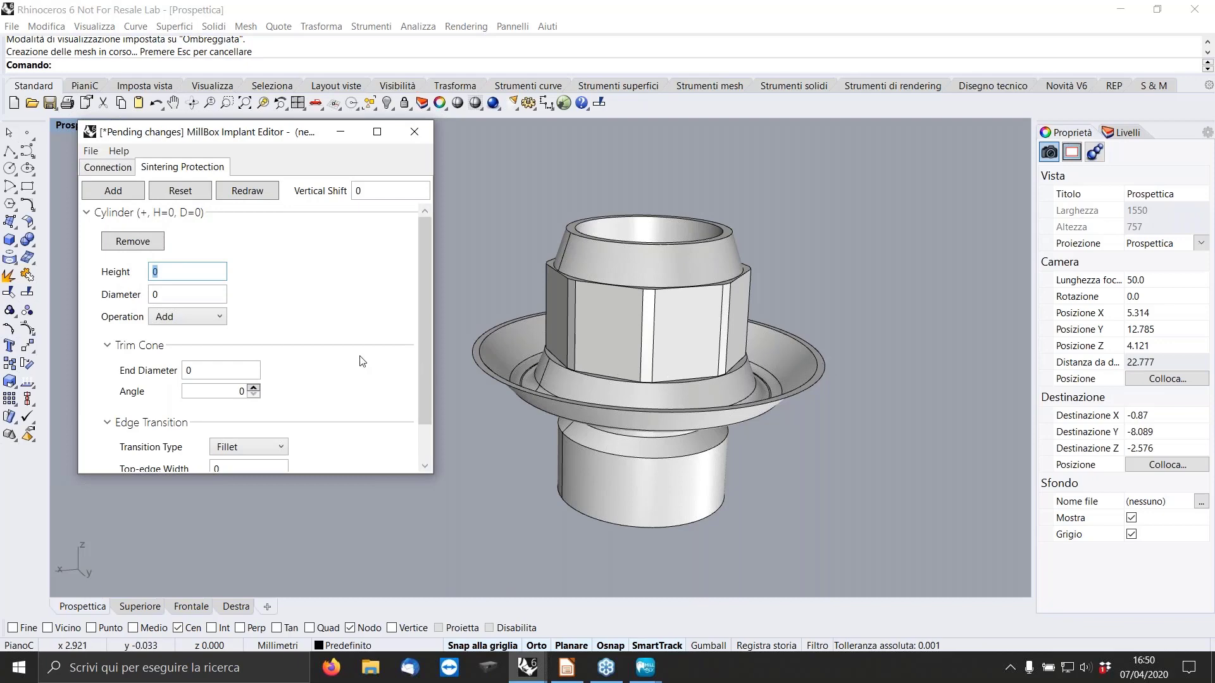
{"action": "type", "text": "5.2"}
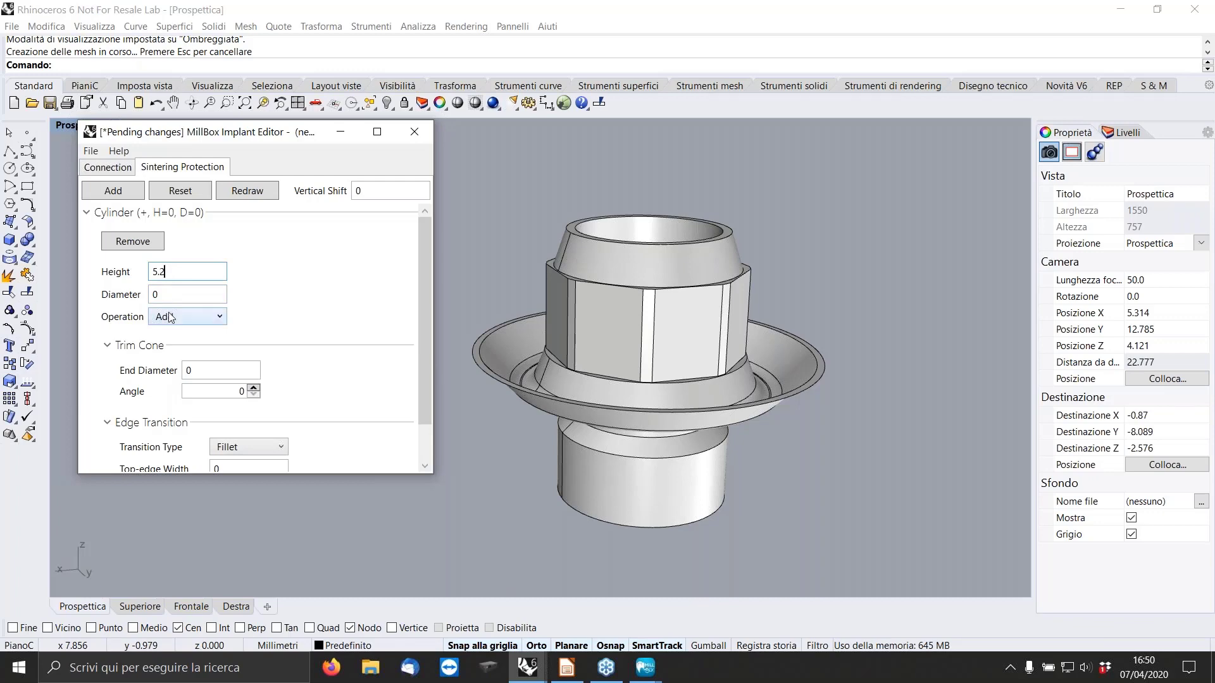
{"action": "left_click", "coordinate": [187, 295]}
{"action": "type", "text": "0.2"}
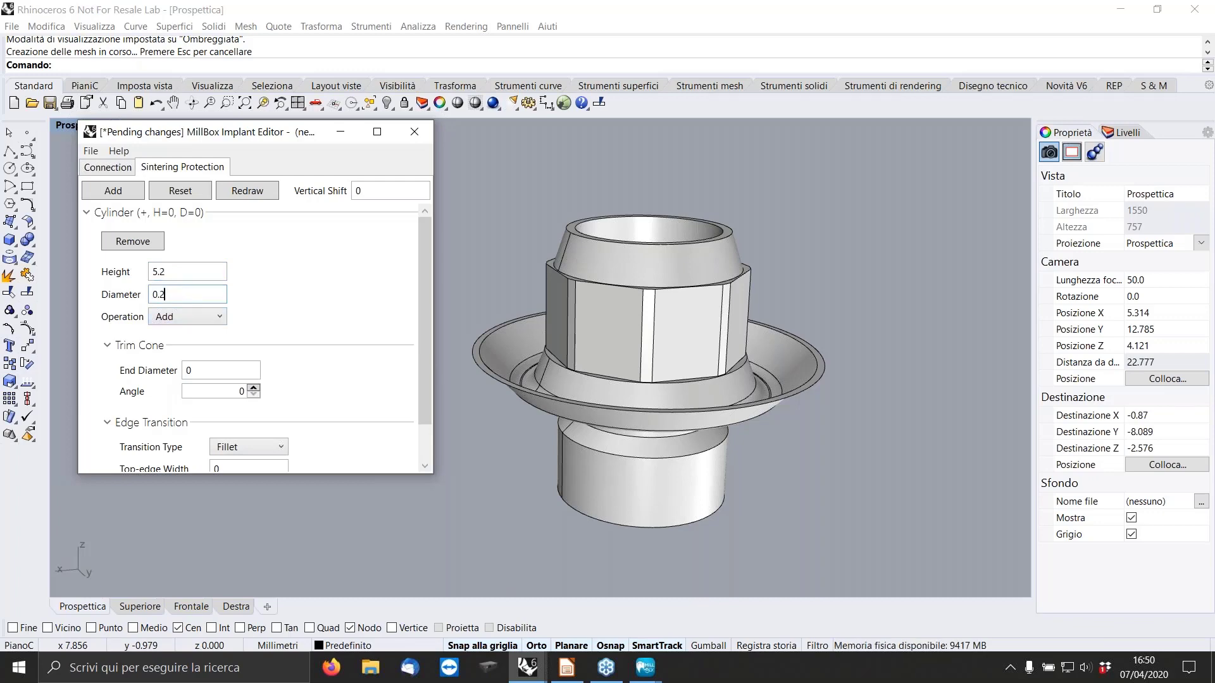
{"action": "left_click", "coordinate": [248, 191]}
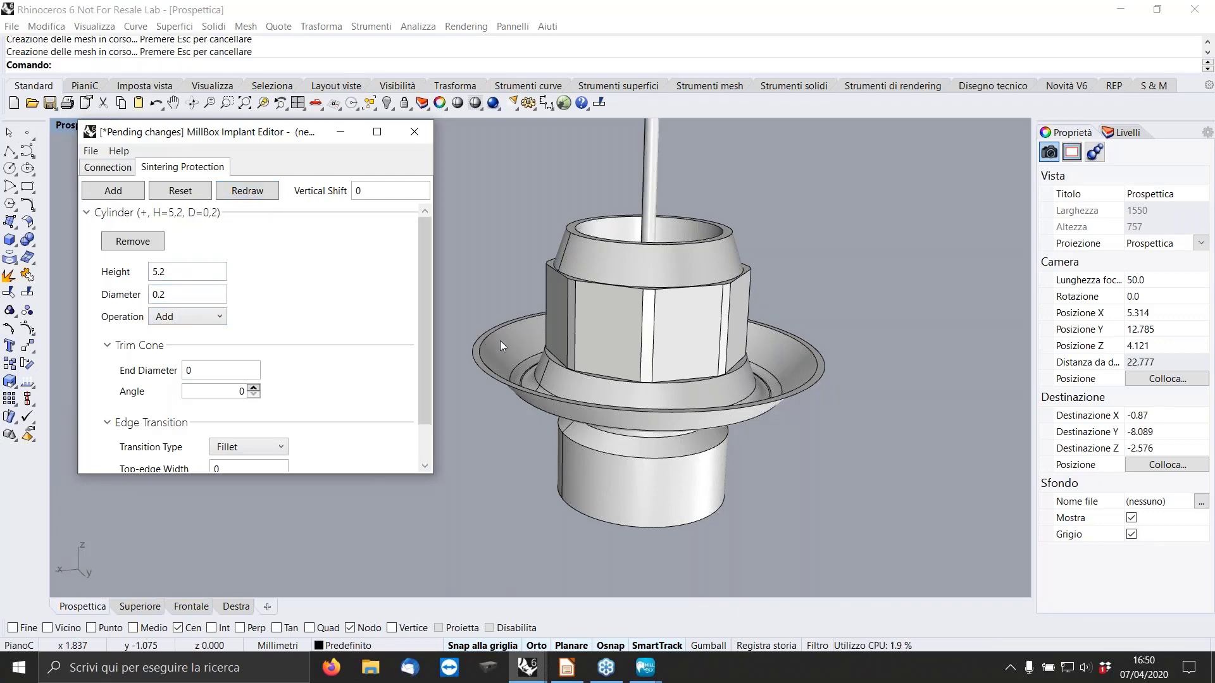
Set the sintering protection cylinder's height to 0.2 and diameter to 5.2, and redraw the model.
{"action": "right_click_drag", "start_coordinate": [499, 341], "coordinate": [514, 296]}
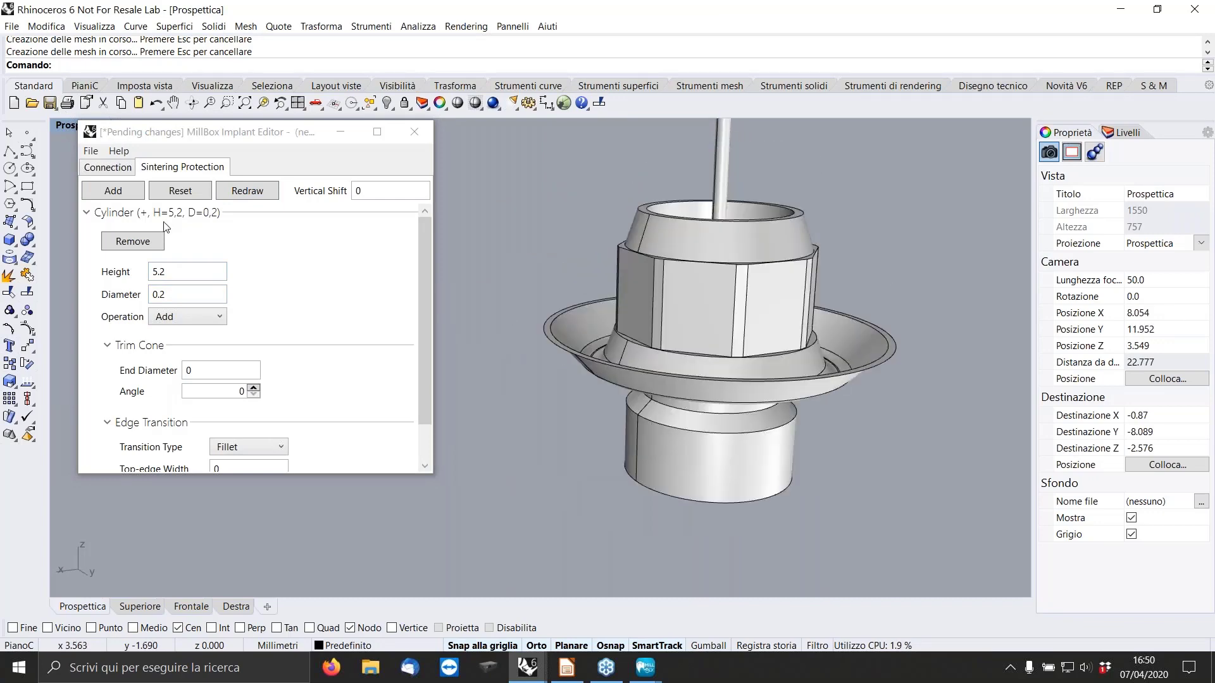
{"action": "left_click", "coordinate": [181, 273]}
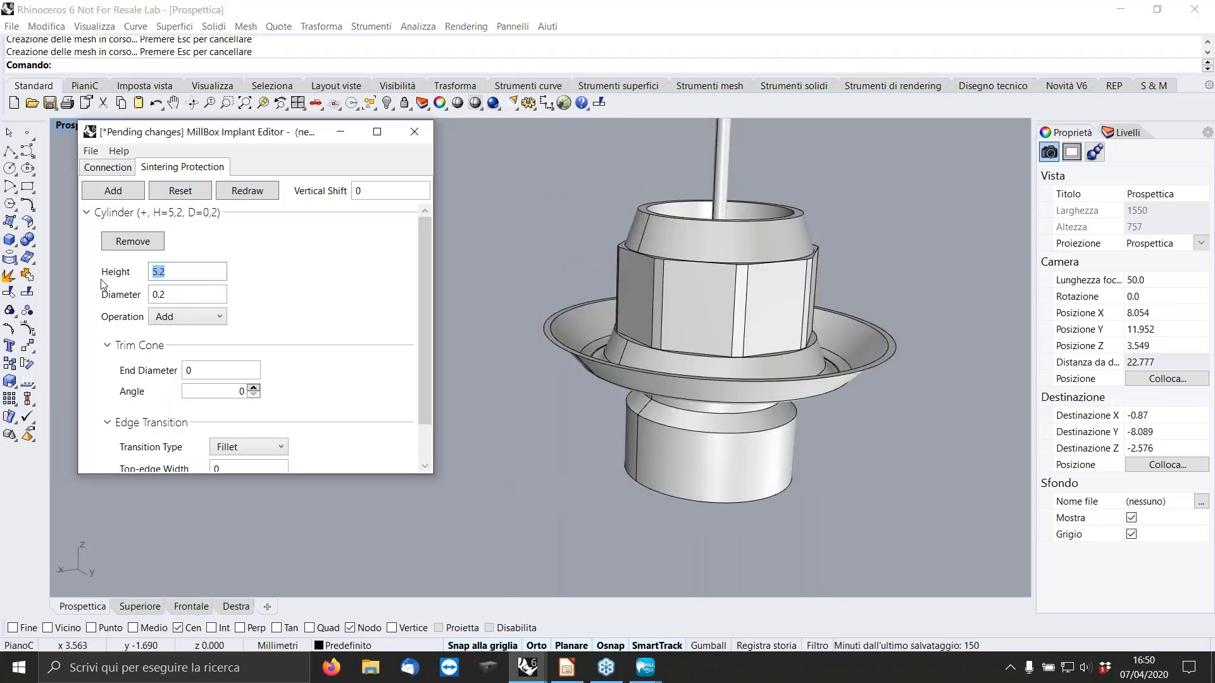
{"action": "key", "text": "BackSpace"}
{"action": "key", "text": "BackSpace"}
{"action": "key", "text": "BackSpace"}
{"action": "type", "text": "0.2"}
{"action": "double_click", "coordinate": [174, 295]}
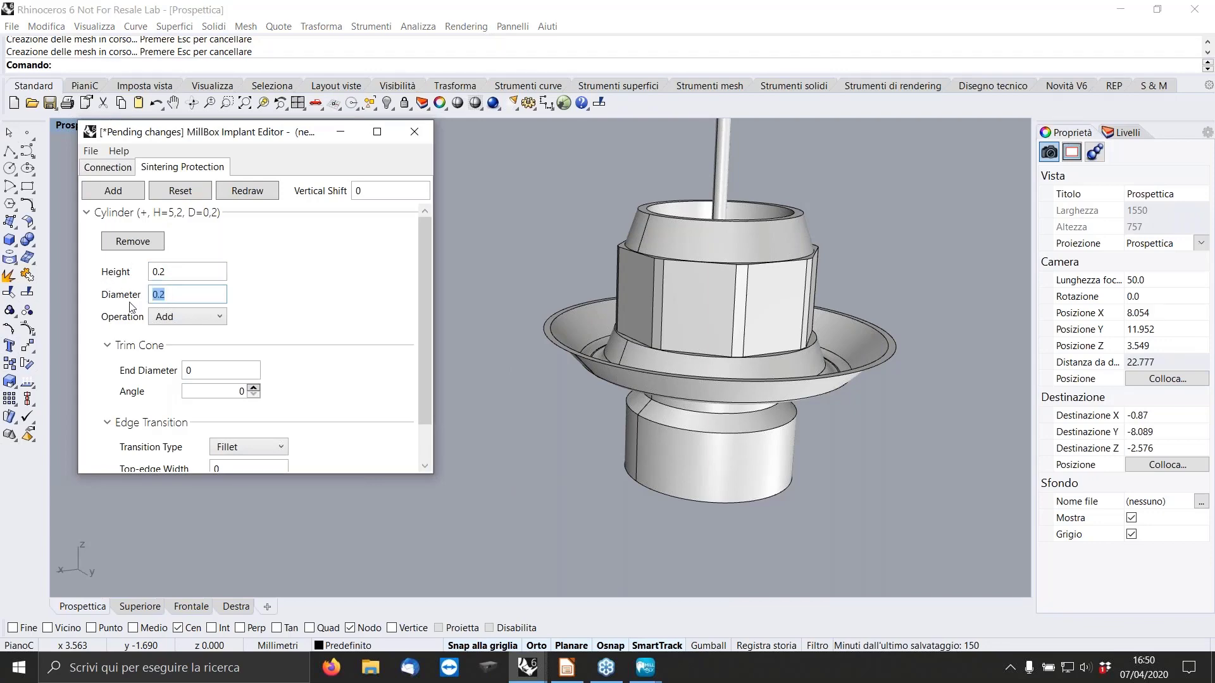
{"action": "type", "text": "5.2"}
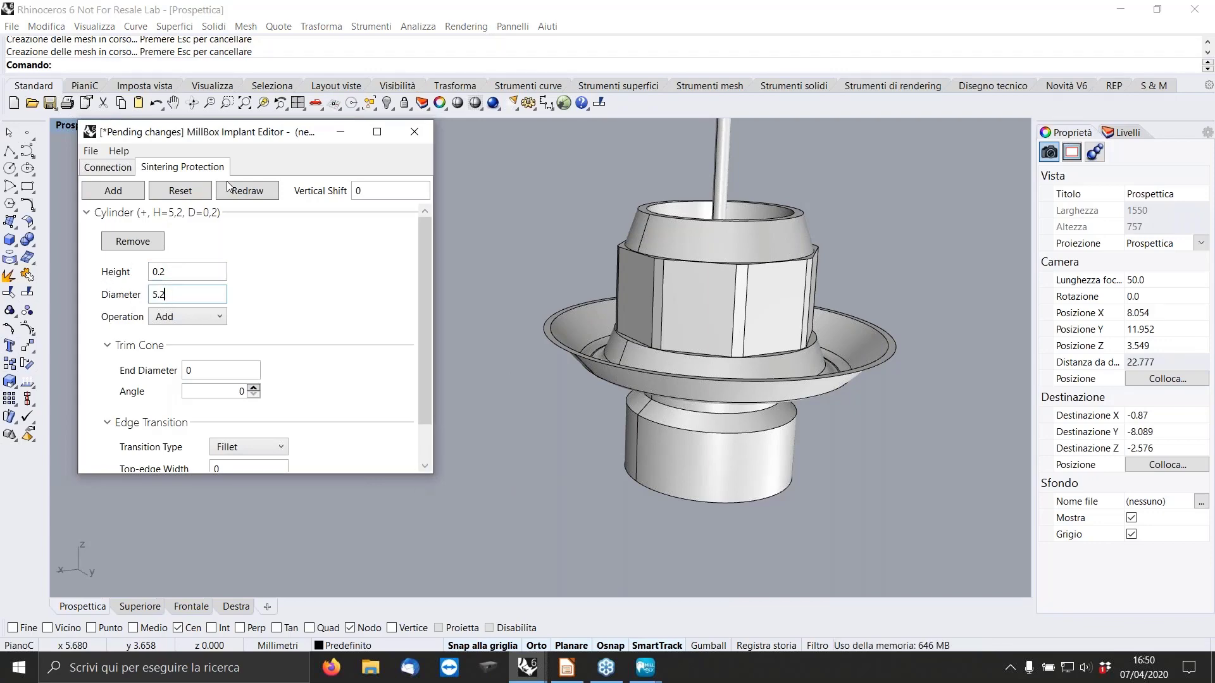
{"action": "left_click", "coordinate": [246, 192]}
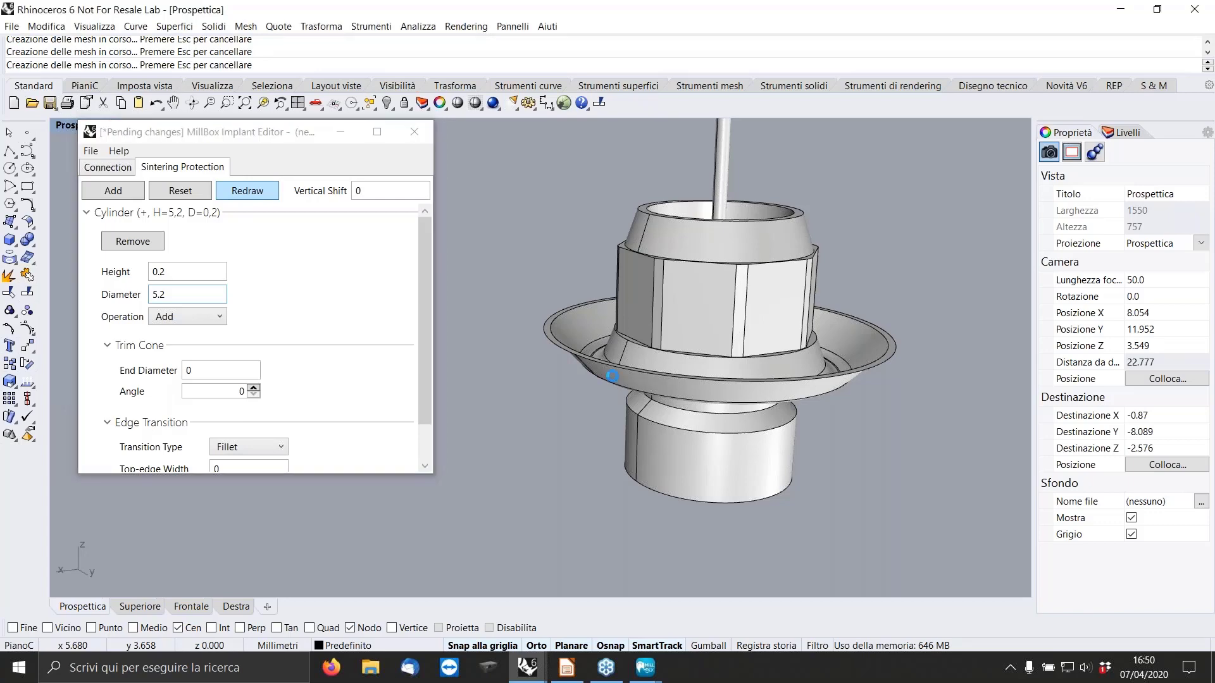
Add a second sintering protection cylinder with height 1.5 and diameter 3, and redraw the model.
{"action": "left_click", "coordinate": [109, 191]}
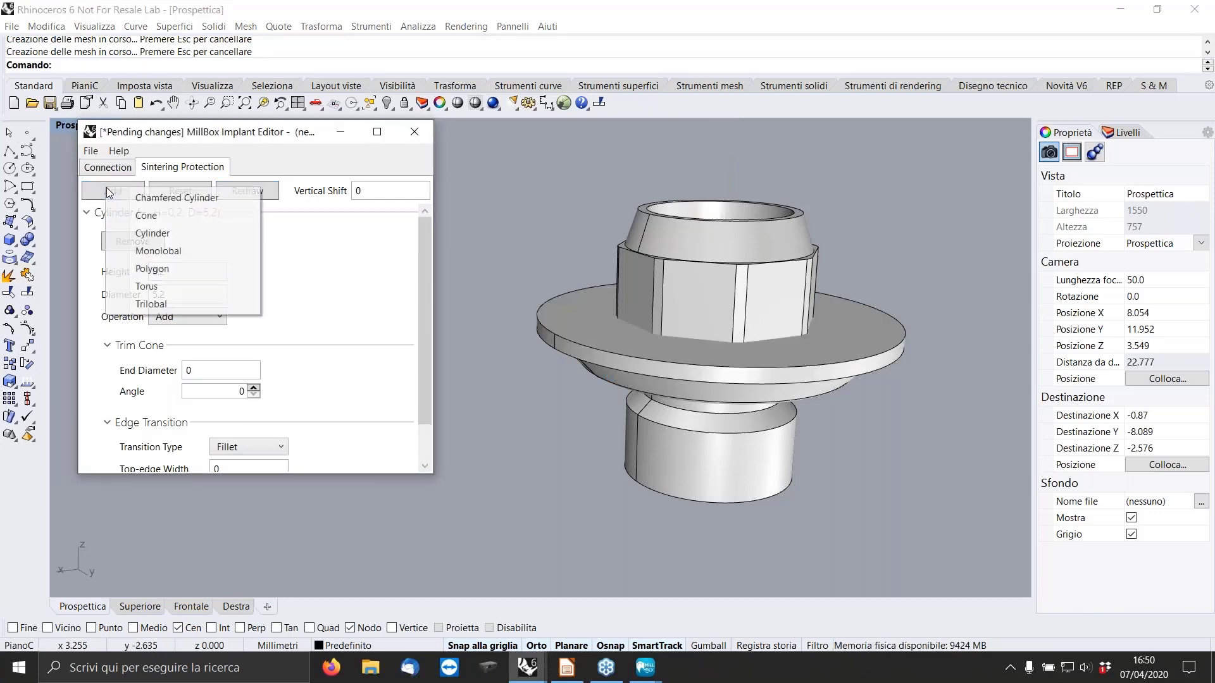
{"action": "left_click", "coordinate": [155, 238]}
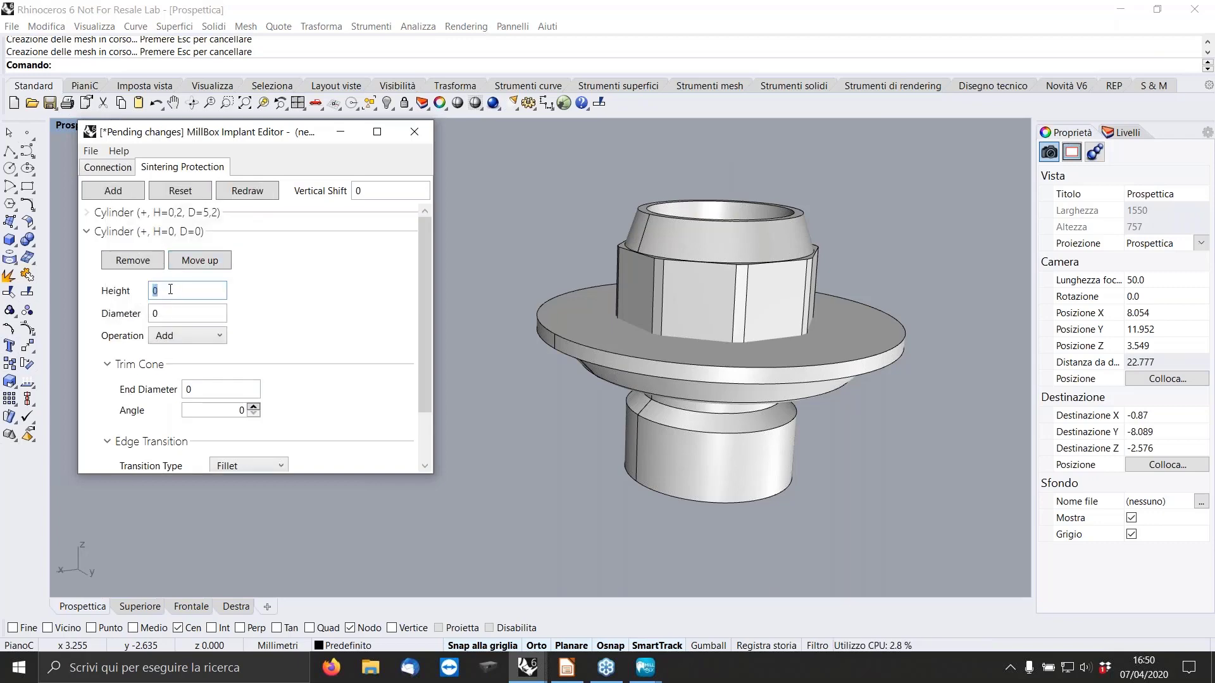
{"action": "double_click", "coordinate": [65, 126]}
{"action": "scroll", "coordinate": [788, 462], "scroll_direction": "up", "scroll_amount": 10}
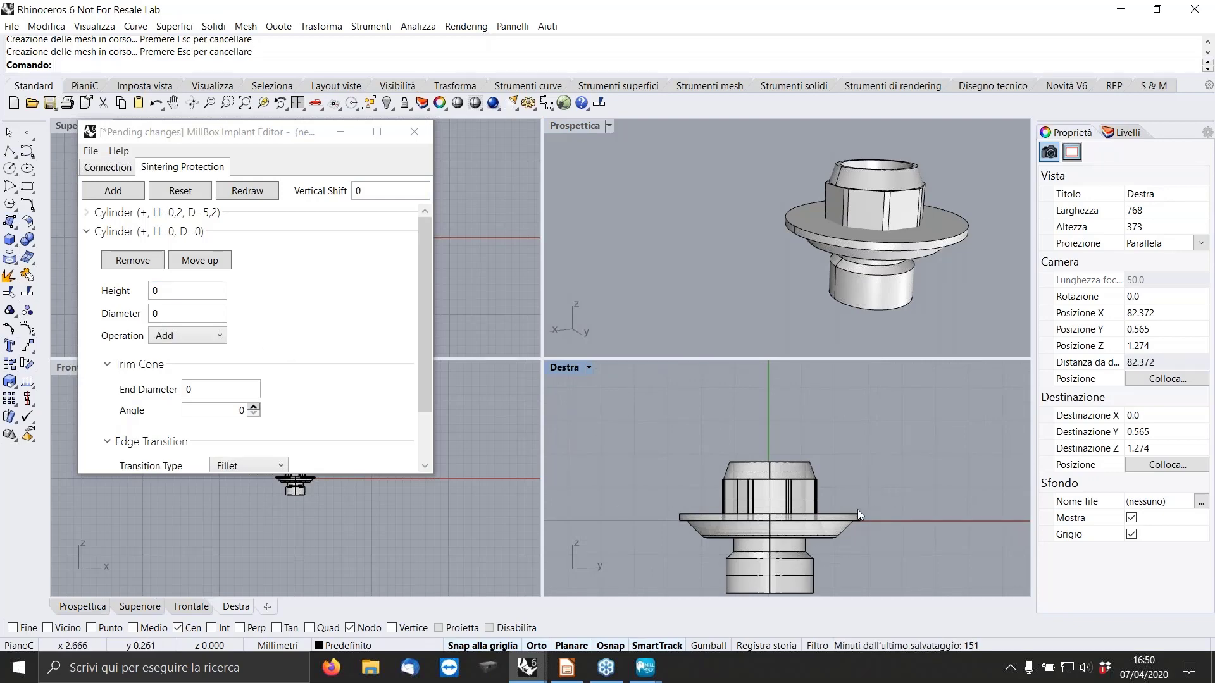
{"action": "double_click", "coordinate": [174, 292]}
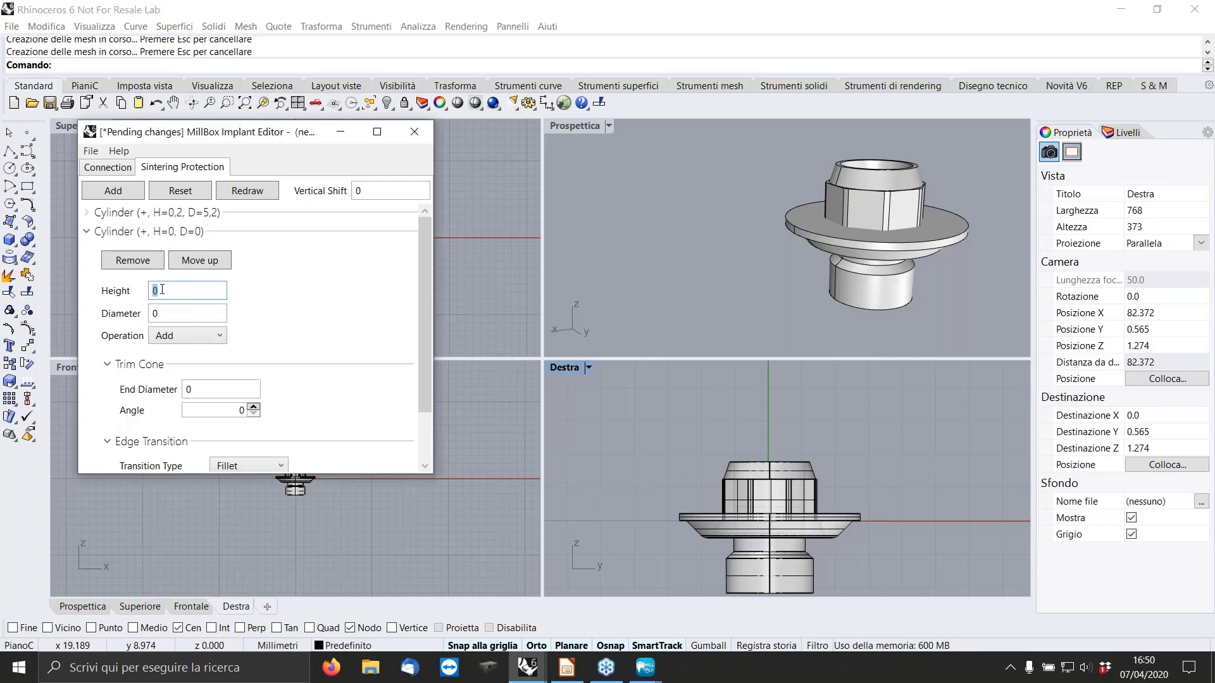
{"action": "type", "text": "1.5"}
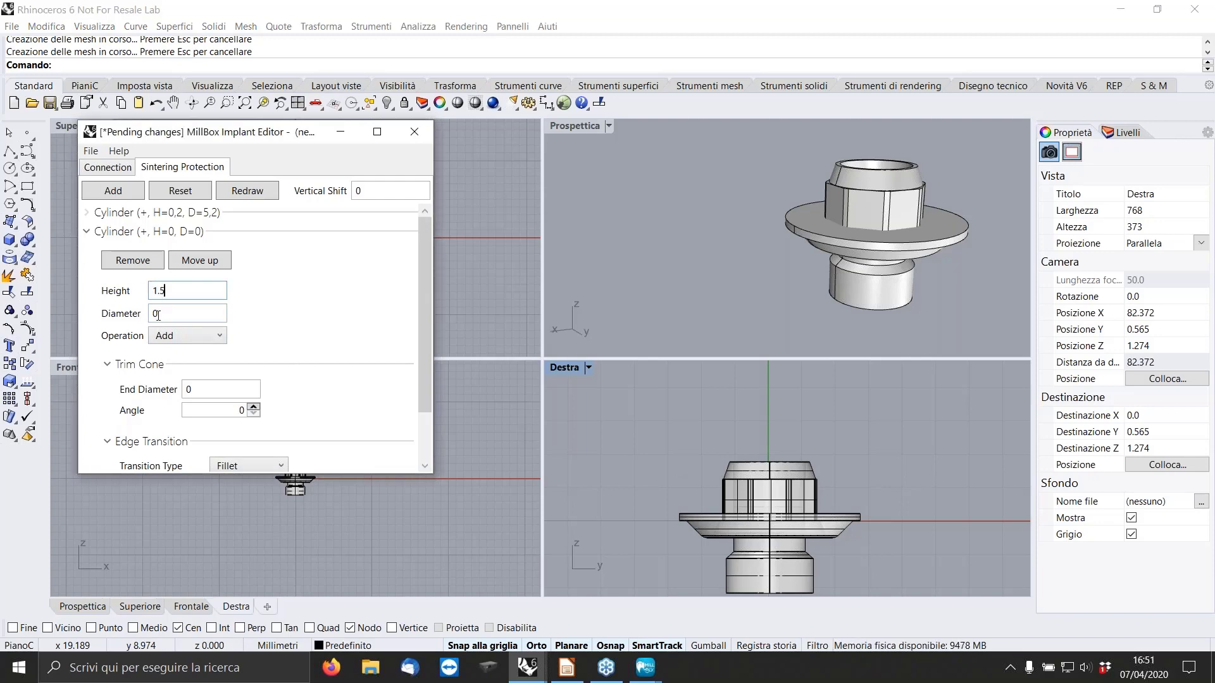
{"action": "double_click", "coordinate": [174, 315]}
{"action": "type", "text": "3"}
{"action": "left_click", "coordinate": [247, 191]}
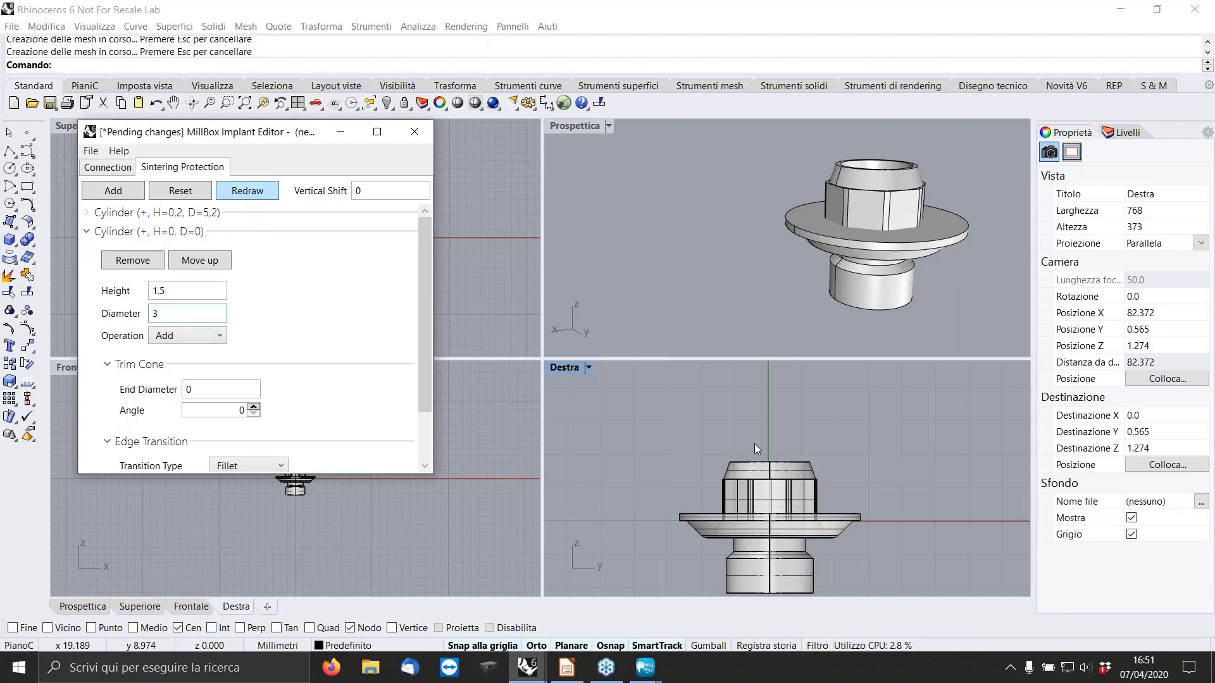
Display the perspective view as Semitrasparente and examine how the second cylinder covers the octagonal connection.
{"action": "right_click_drag", "start_coordinate": [841, 223], "coordinate": [644, 180]}
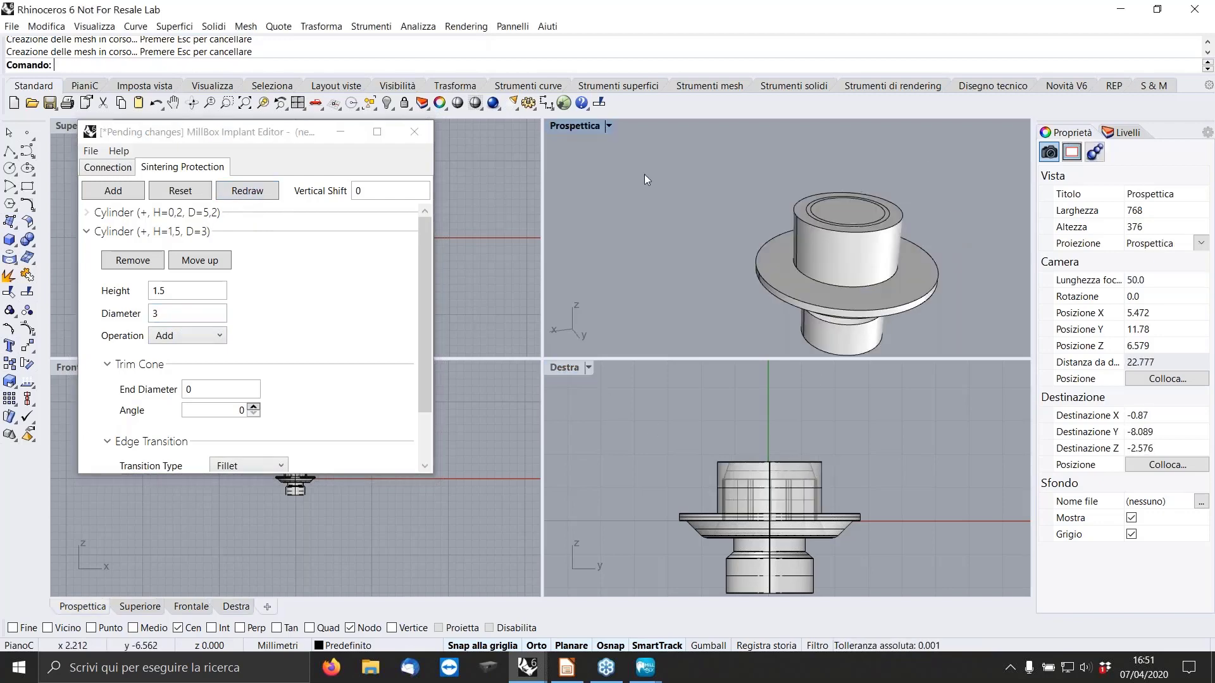
{"action": "left_click", "coordinate": [607, 127]}
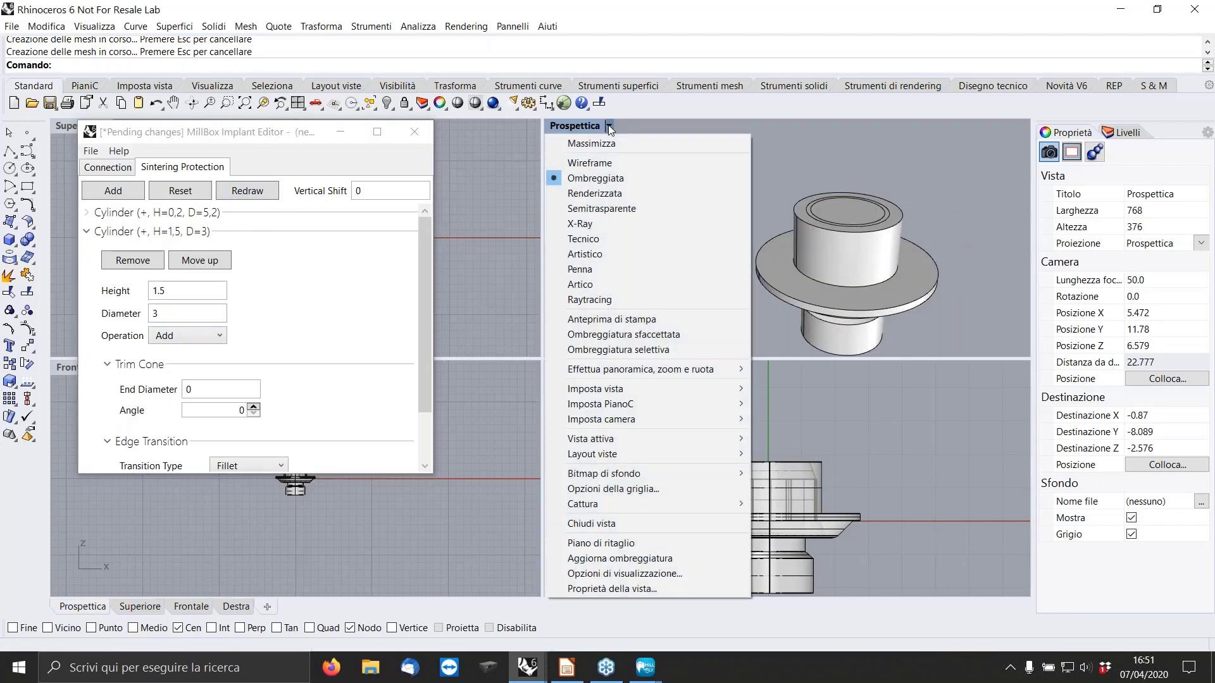
{"action": "left_click", "coordinate": [598, 208]}
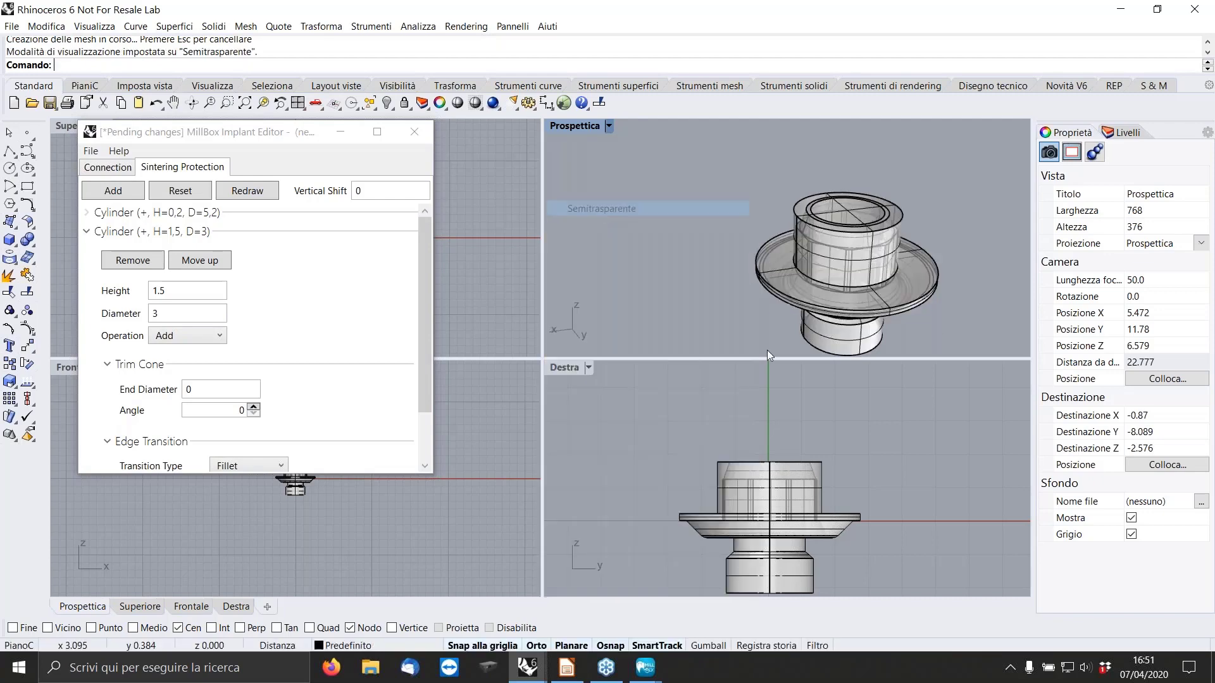
{"action": "scroll", "coordinate": [850, 228], "scroll_direction": "up", "scroll_amount": 8}
{"action": "scroll", "coordinate": [848, 230], "scroll_direction": "down", "scroll_amount": 6}
{"action": "right_click_drag", "start_coordinate": [847, 230], "coordinate": [836, 210]}
{"action": "scroll", "coordinate": [780, 465], "scroll_direction": "up", "scroll_amount": 2}
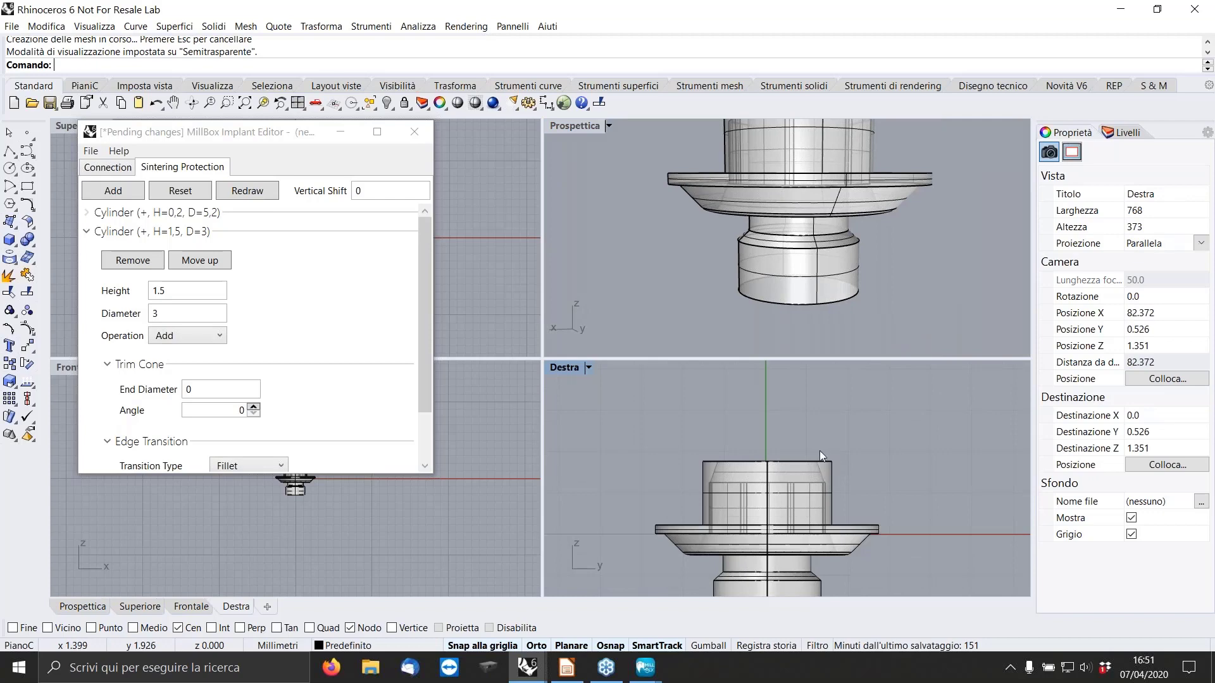
Set the second protection cylinder's height to 1.7 and diameter to 3.2, redraw, and inspect the cover over the connection.
{"action": "double_click", "coordinate": [176, 290]}
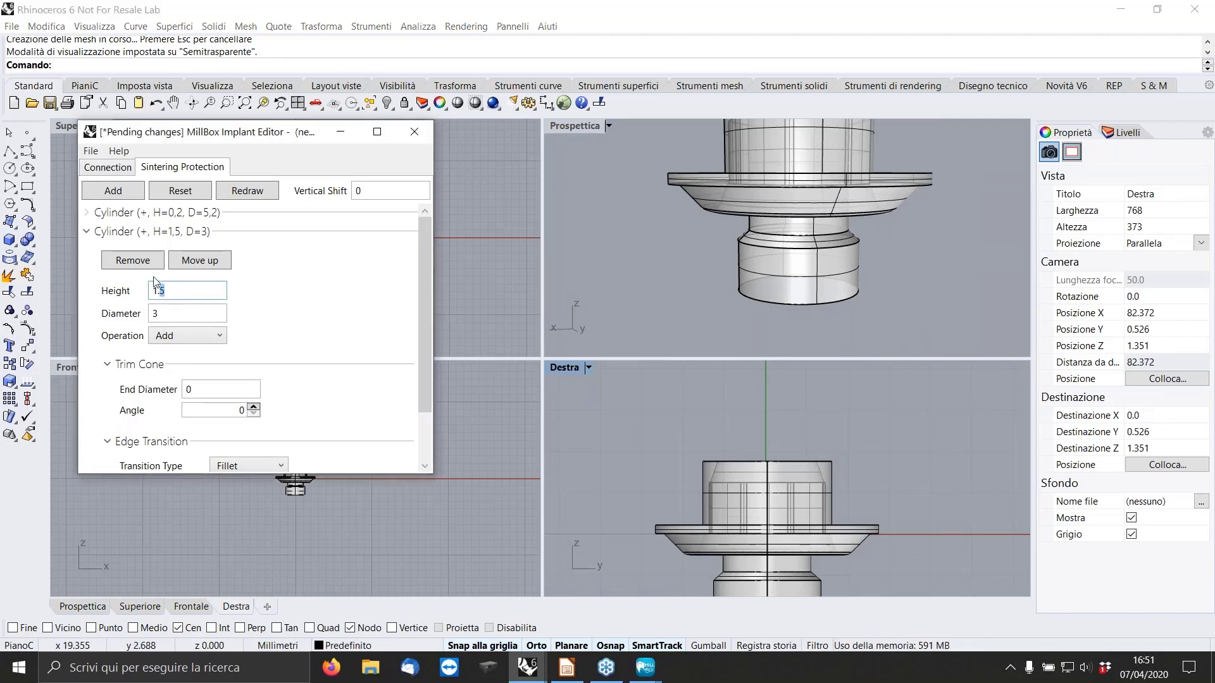
{"action": "type", "text": "7"}
{"action": "left_click", "coordinate": [187, 310]}
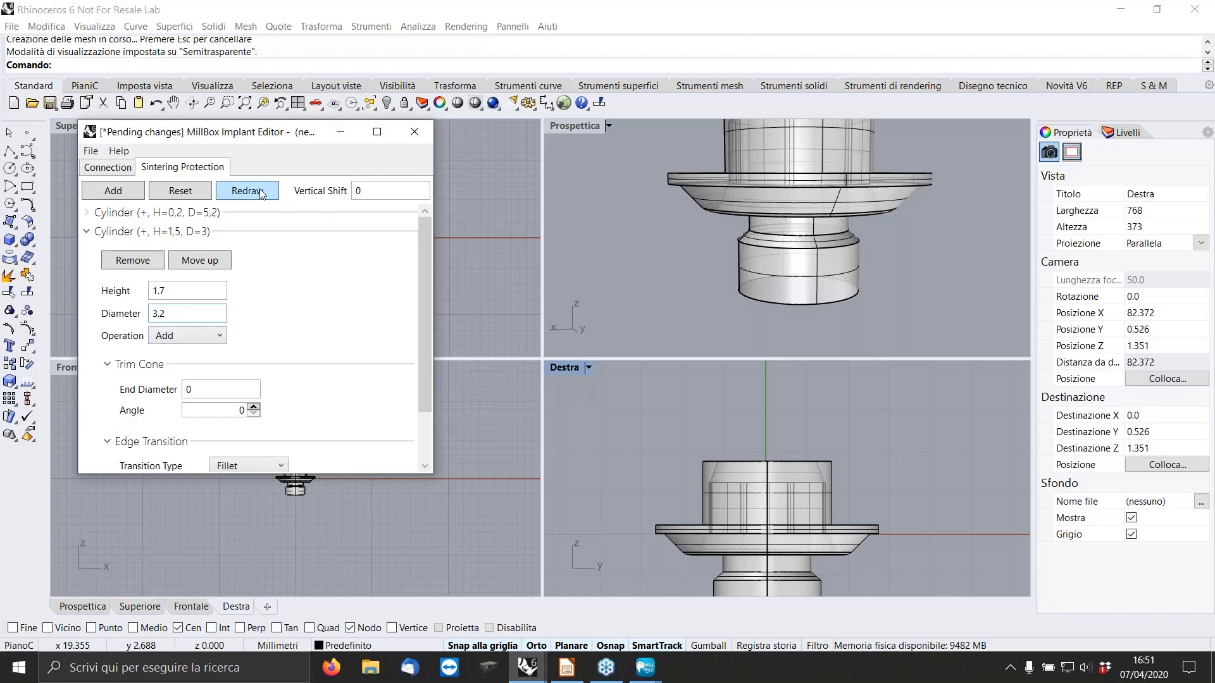
{"action": "left_click", "coordinate": [279, 194]}
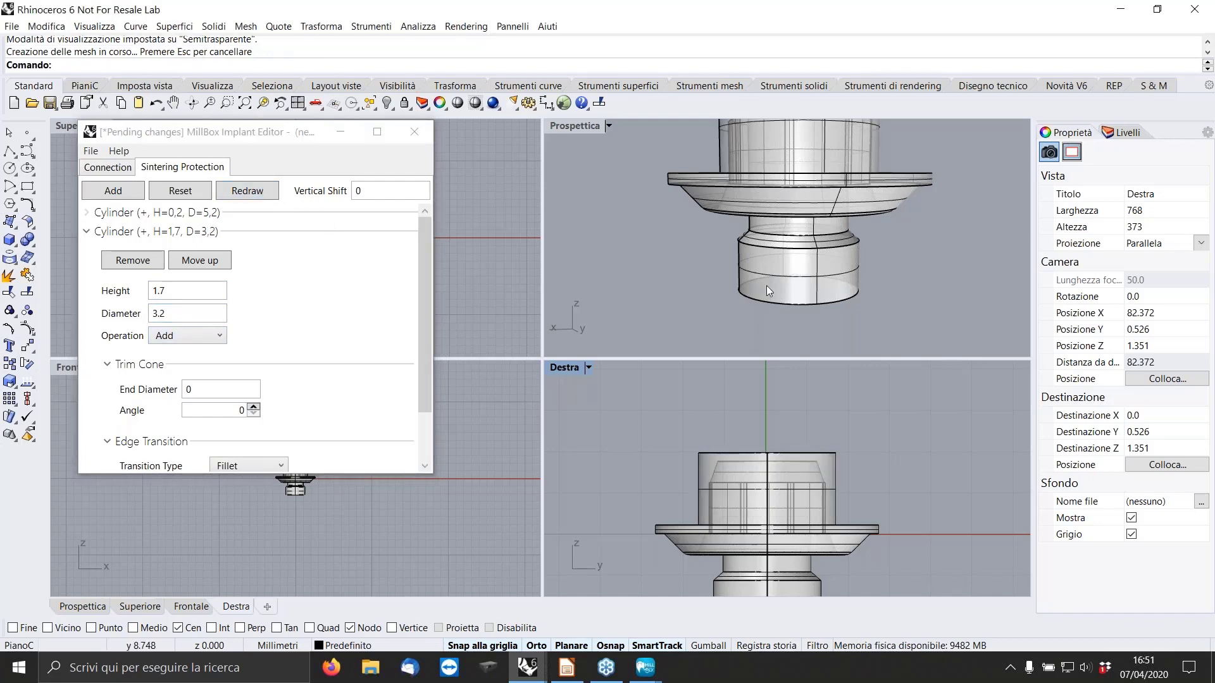
{"action": "right_click_drag", "start_coordinate": [766, 286], "coordinate": [752, 330]}
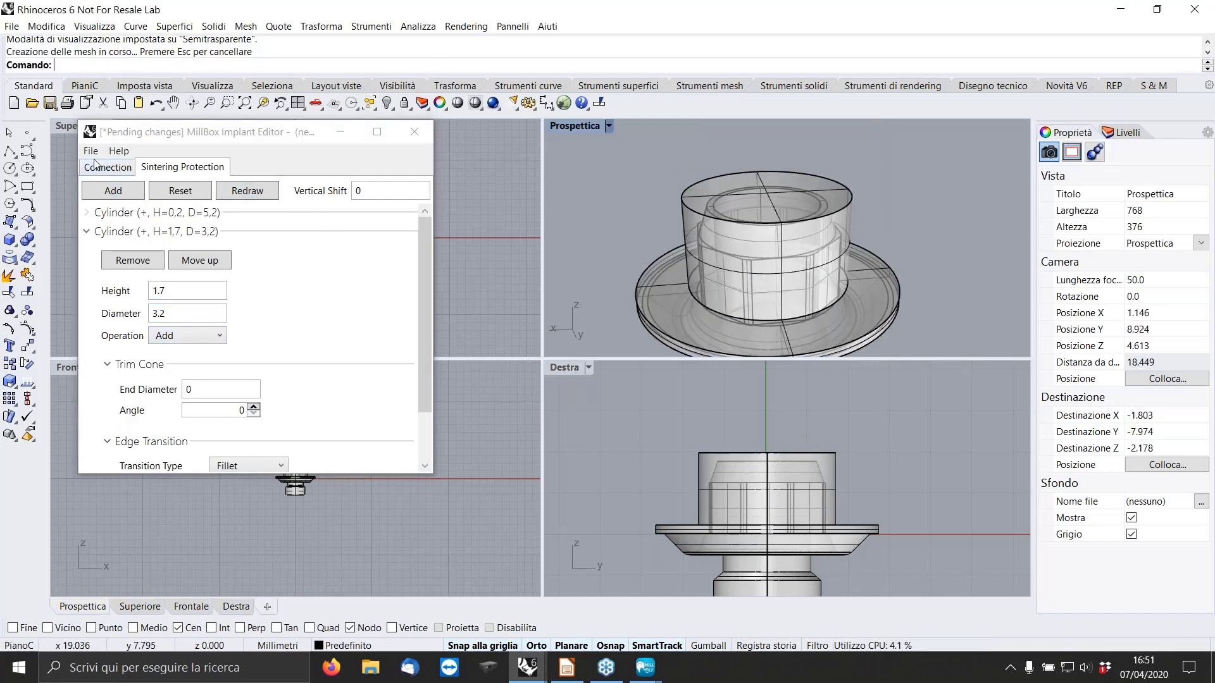
{"action": "left_click", "coordinate": [90, 151]}
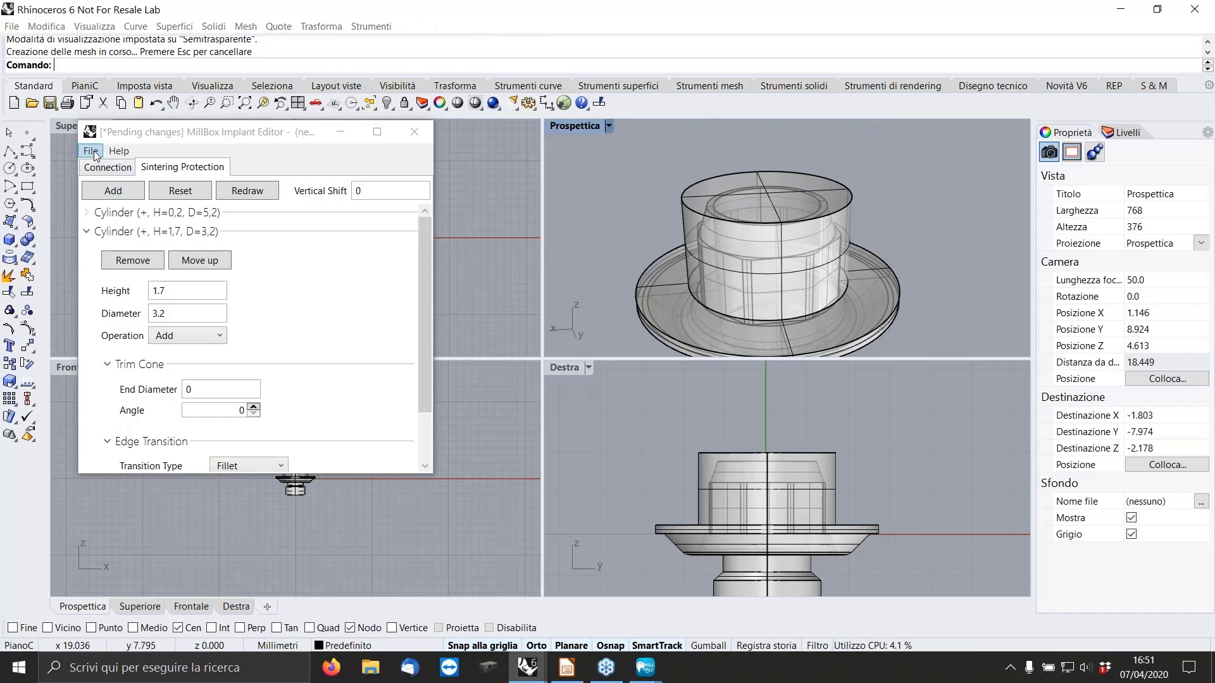
{"action": "left_click", "coordinate": [293, 147]}
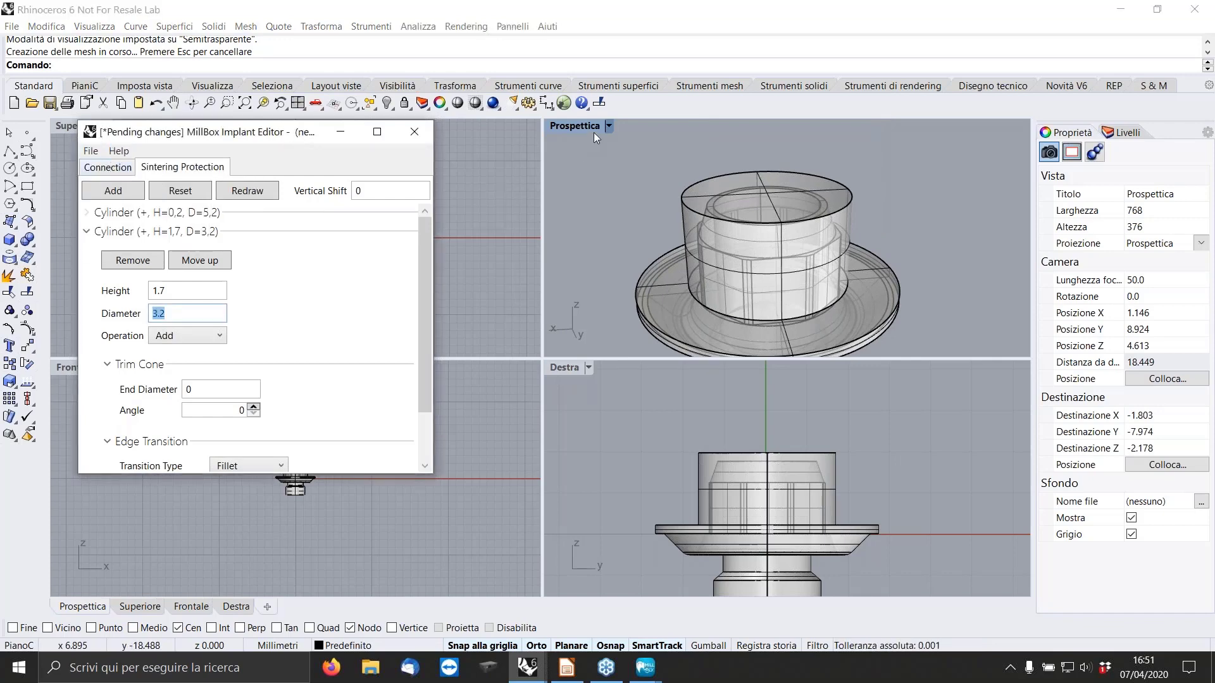
Return the perspective view to Ombreggiata display, look over the protection body, and show the connection geometry again.
{"action": "left_click", "coordinate": [608, 126]}
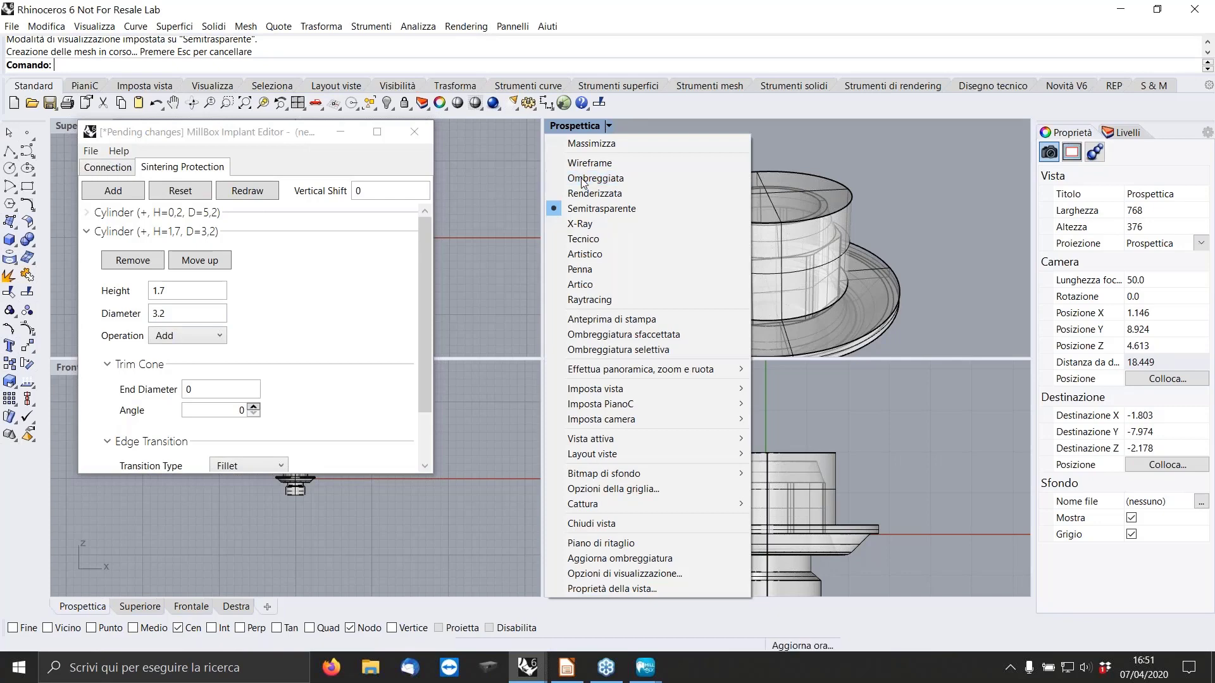
{"action": "left_click", "coordinate": [586, 178]}
{"action": "mouse_move", "coordinate": [806, 215]}
{"action": "right_mouse_down"}
{"action": "mouse_move", "coordinate": [798, 197]}
{"action": "mouse_move", "coordinate": [788, 210]}
{"action": "right_mouse_up"}
{"action": "scroll", "coordinate": [788, 211], "scroll_direction": "down", "scroll_amount": 5}
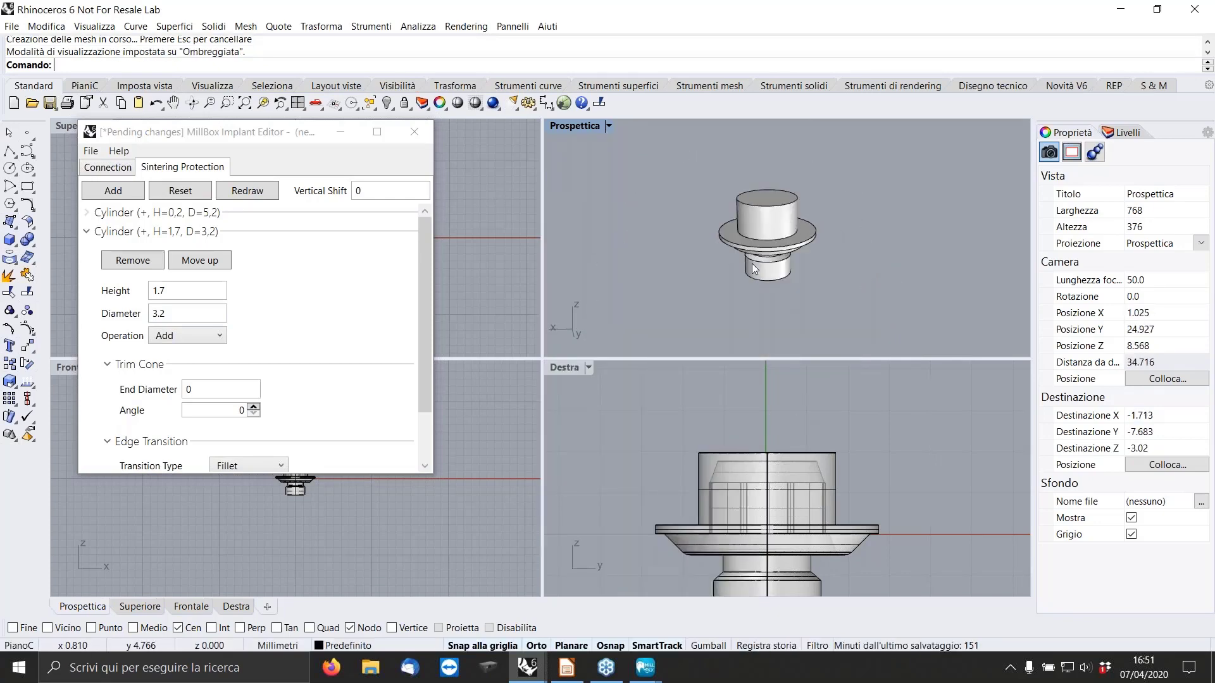
{"action": "scroll", "coordinate": [742, 230], "scroll_direction": "up", "scroll_amount": 3}
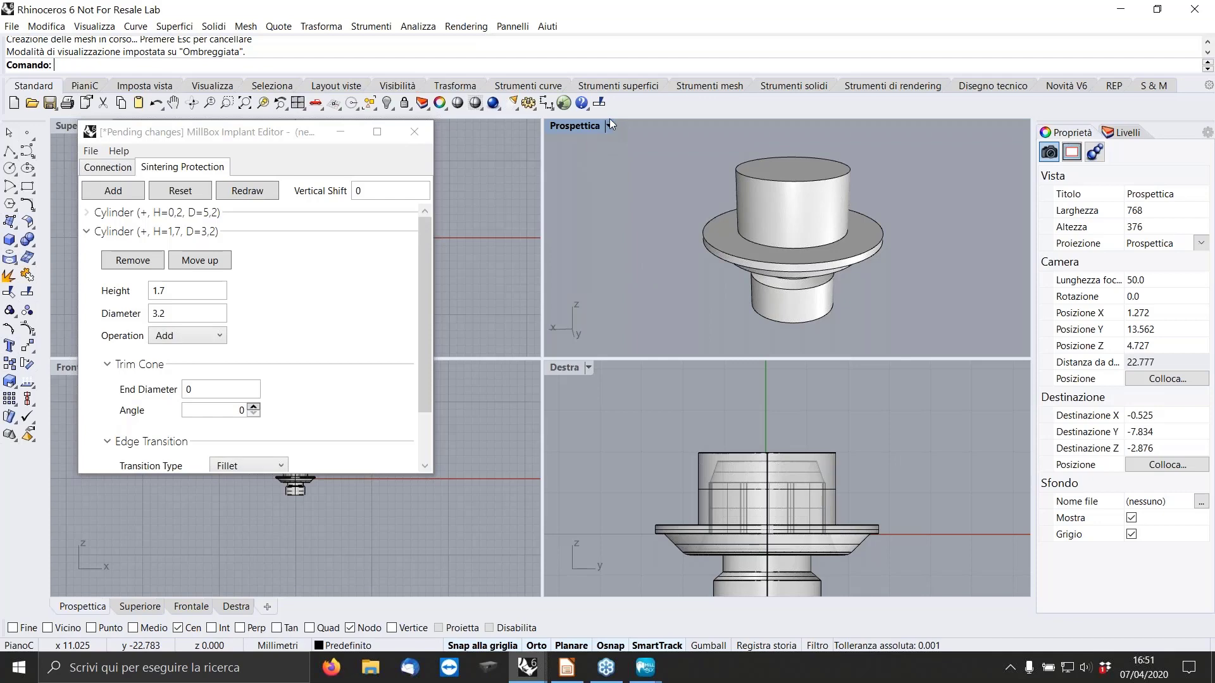
{"action": "left_click", "coordinate": [109, 167]}
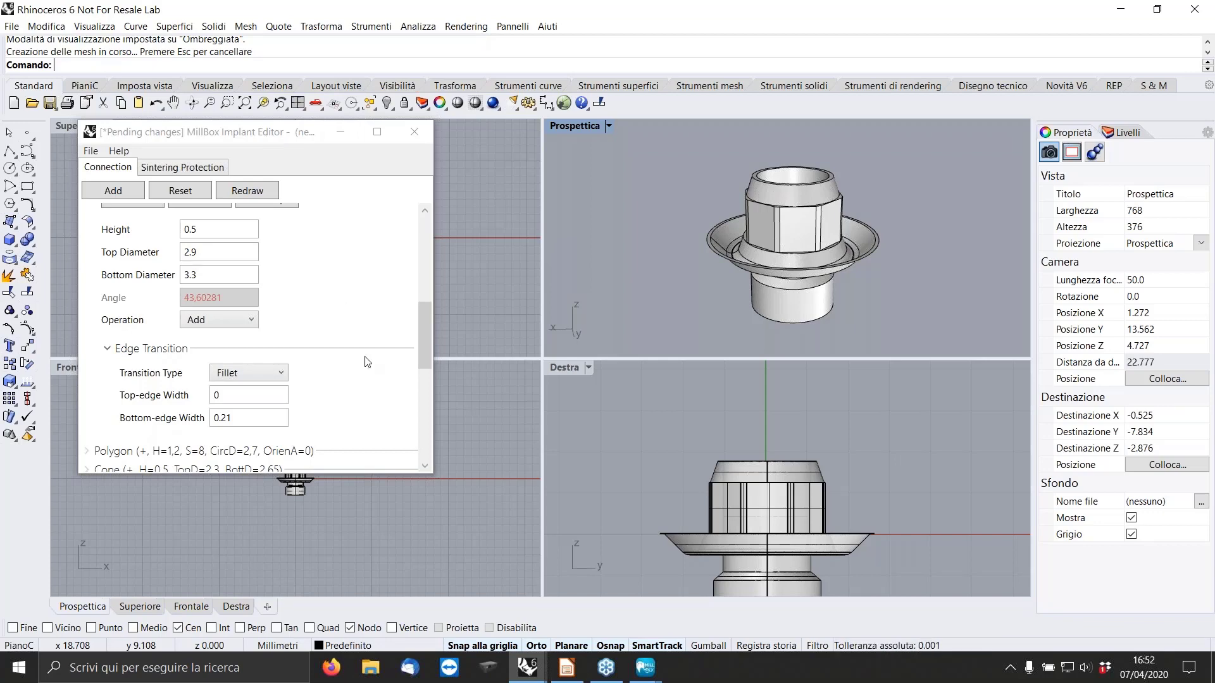
Switch to LibreOffice Impress, start the slideshow from the current slide, and advance to the "Import a geometry" slide.
{"action": "left_click", "coordinate": [566, 679]}
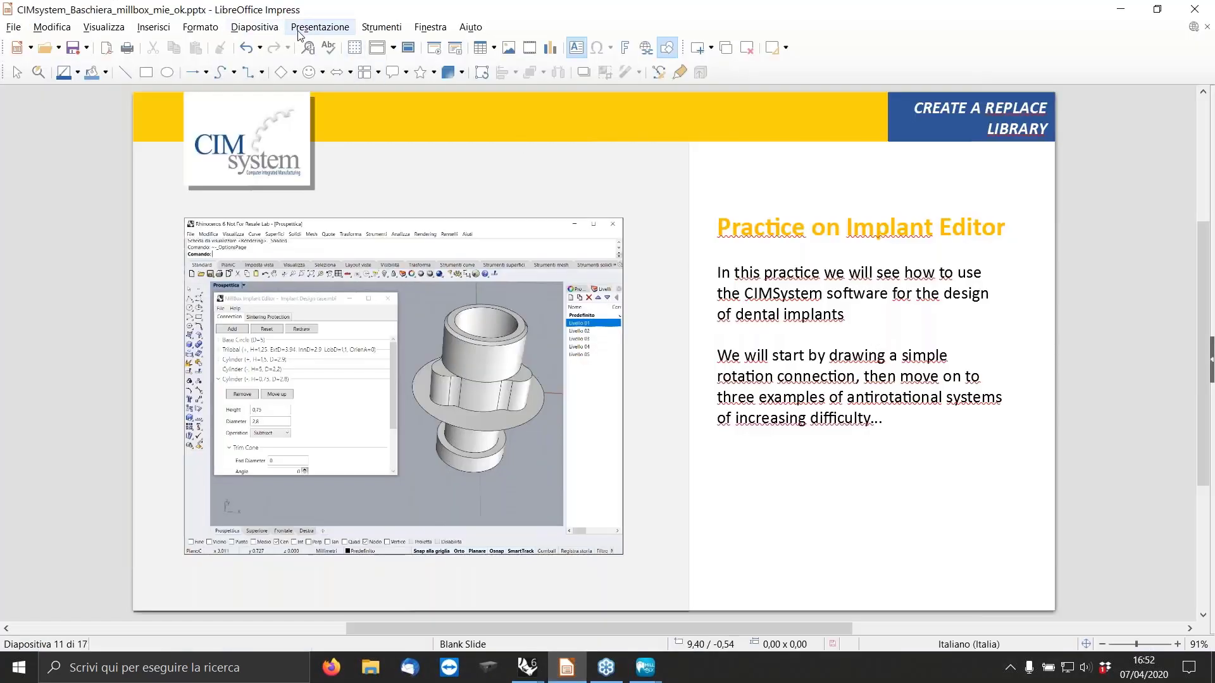
{"action": "left_click", "coordinate": [300, 35]}
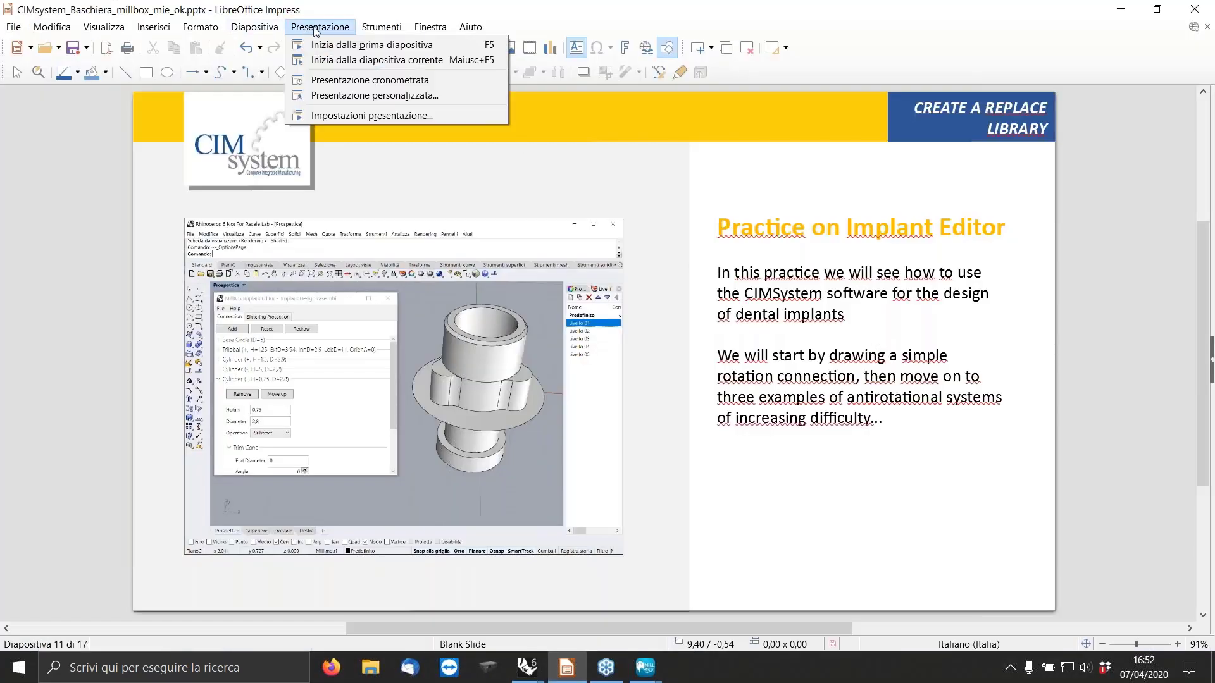
{"action": "left_click", "coordinate": [378, 63]}
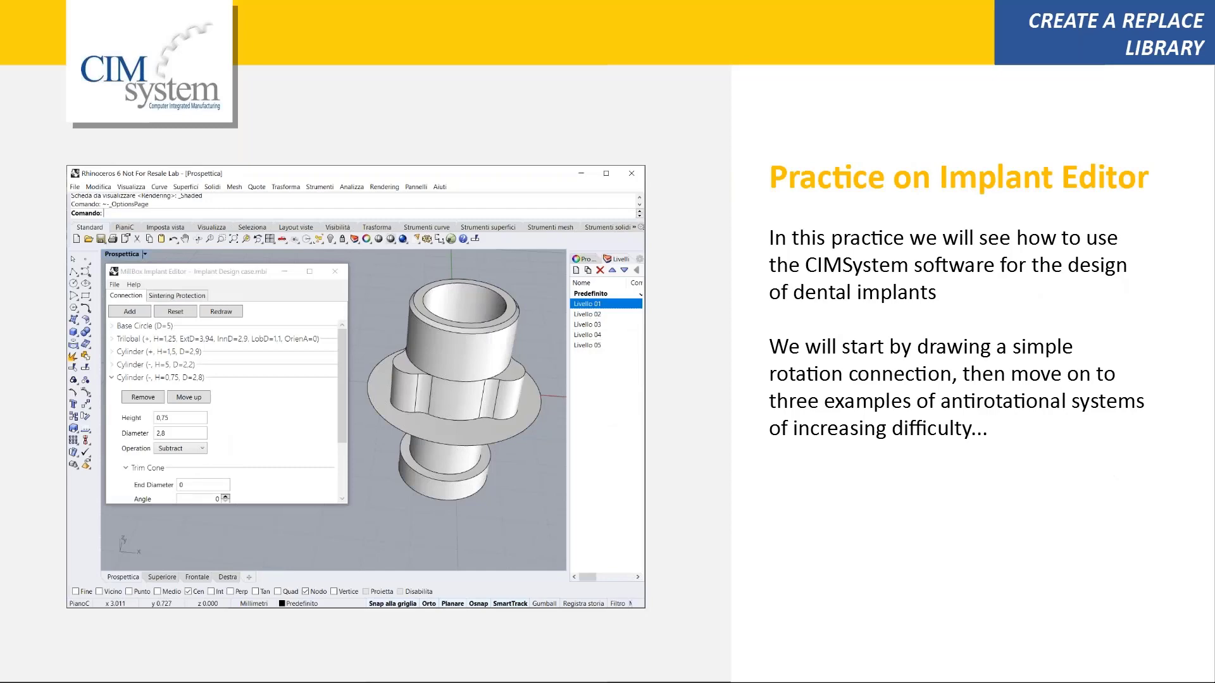
{"action": "key", "text": "Right"}
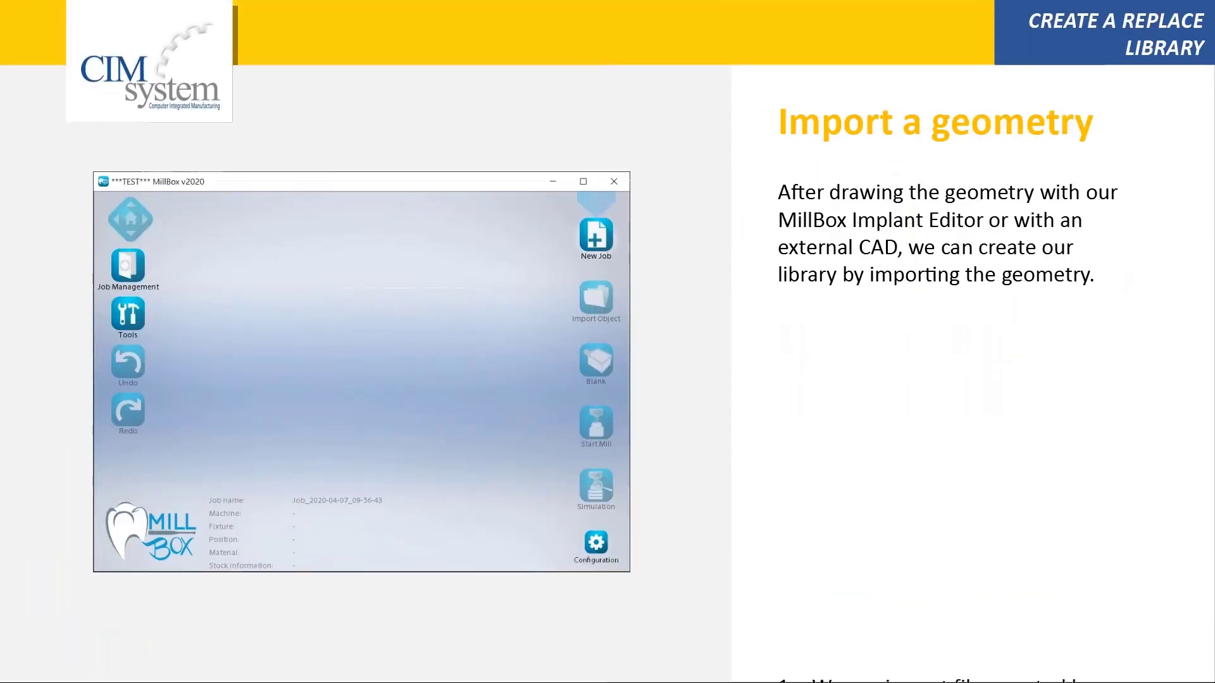
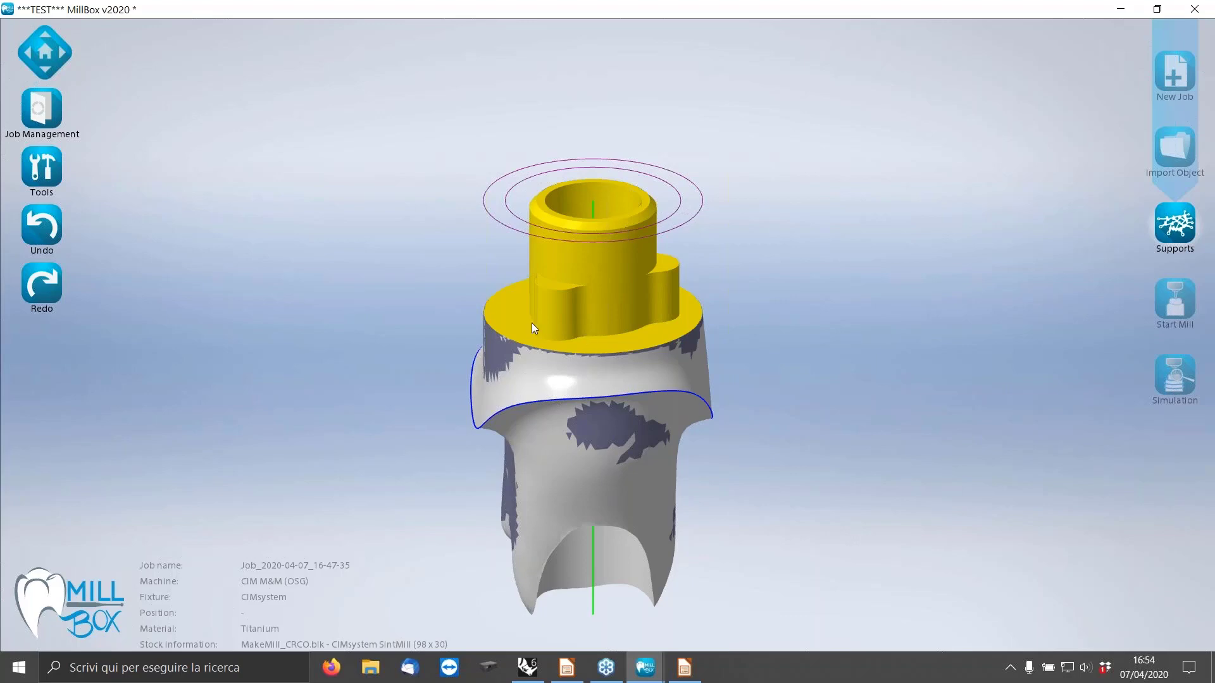
Display the interface protection on the abutment in MillBox and inspect how it covers the connection.
{"action": "left_click_drag", "start_coordinate": [738, 393], "coordinate": [798, 399]}
{"action": "scroll", "coordinate": [590, 367], "scroll_direction": "up", "scroll_amount": 4}
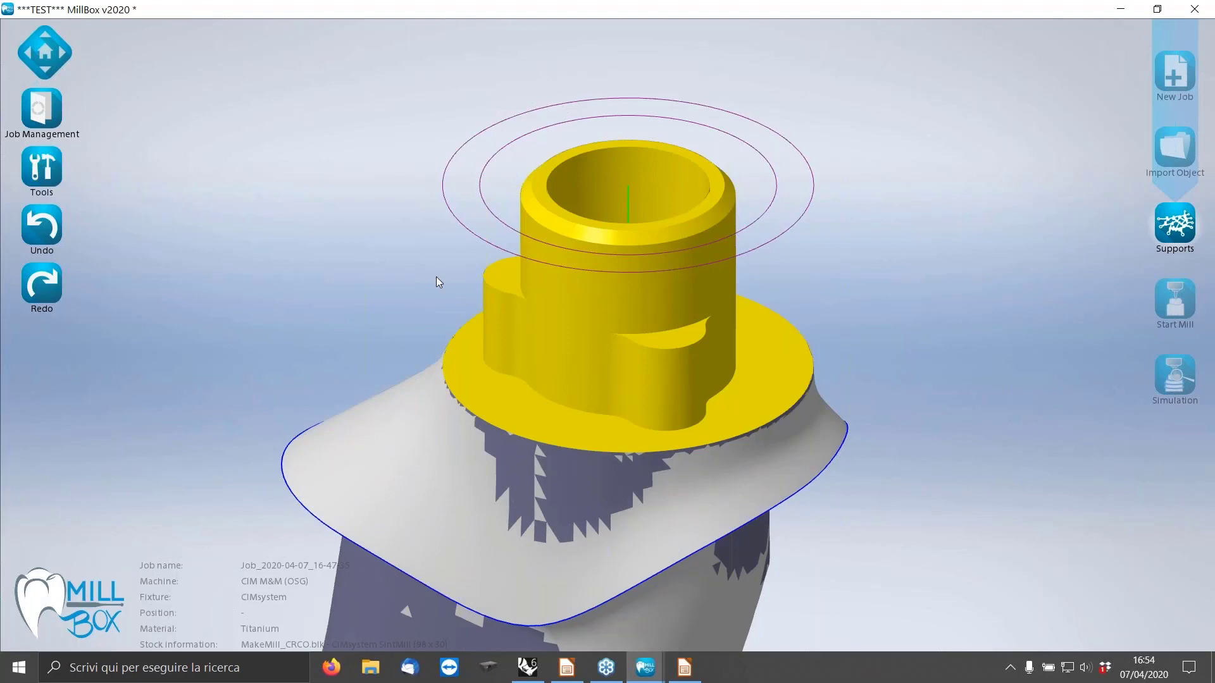
{"action": "left_click", "coordinate": [39, 168]}
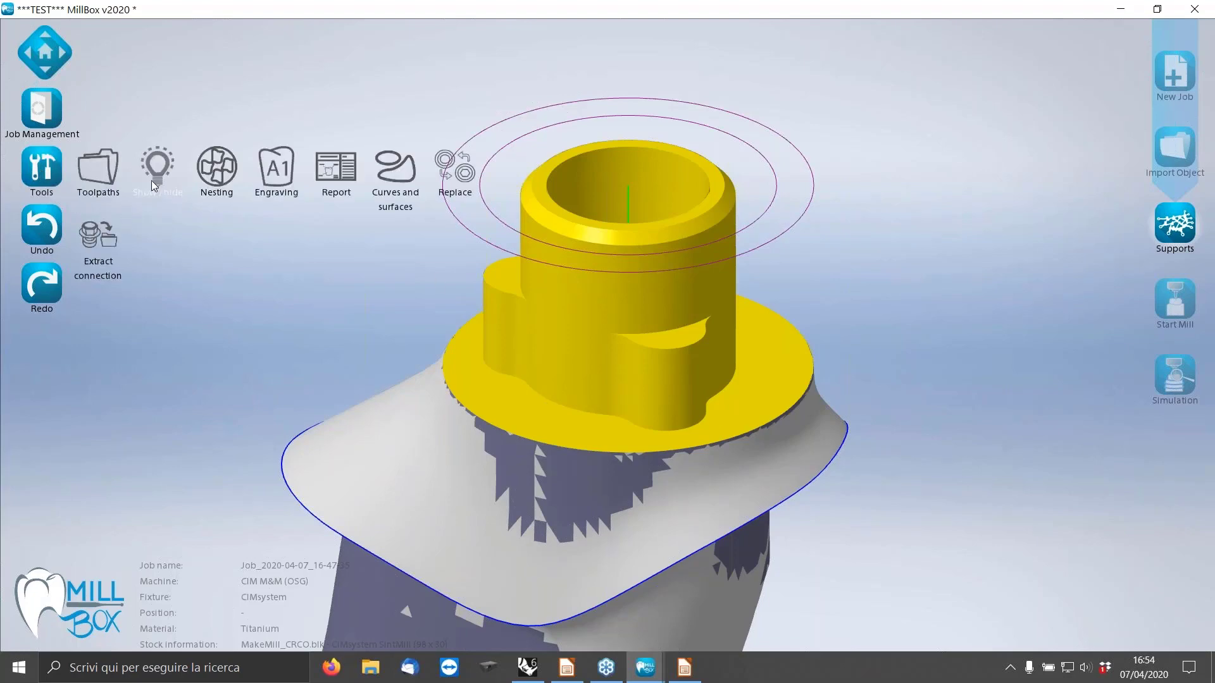
{"action": "left_click", "coordinate": [153, 173]}
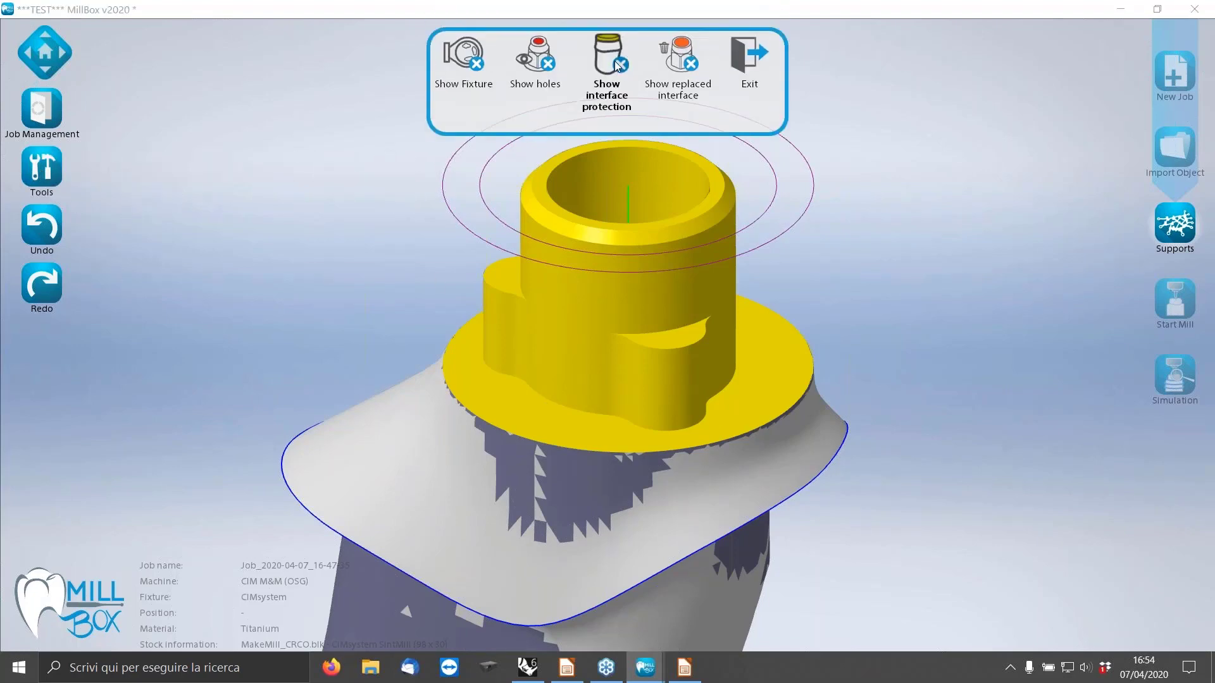
{"action": "left_click", "coordinate": [615, 62]}
{"action": "left_click", "coordinate": [893, 430]}
{"action": "middle_click_drag", "start_coordinate": [863, 438], "coordinate": [704, 301]}
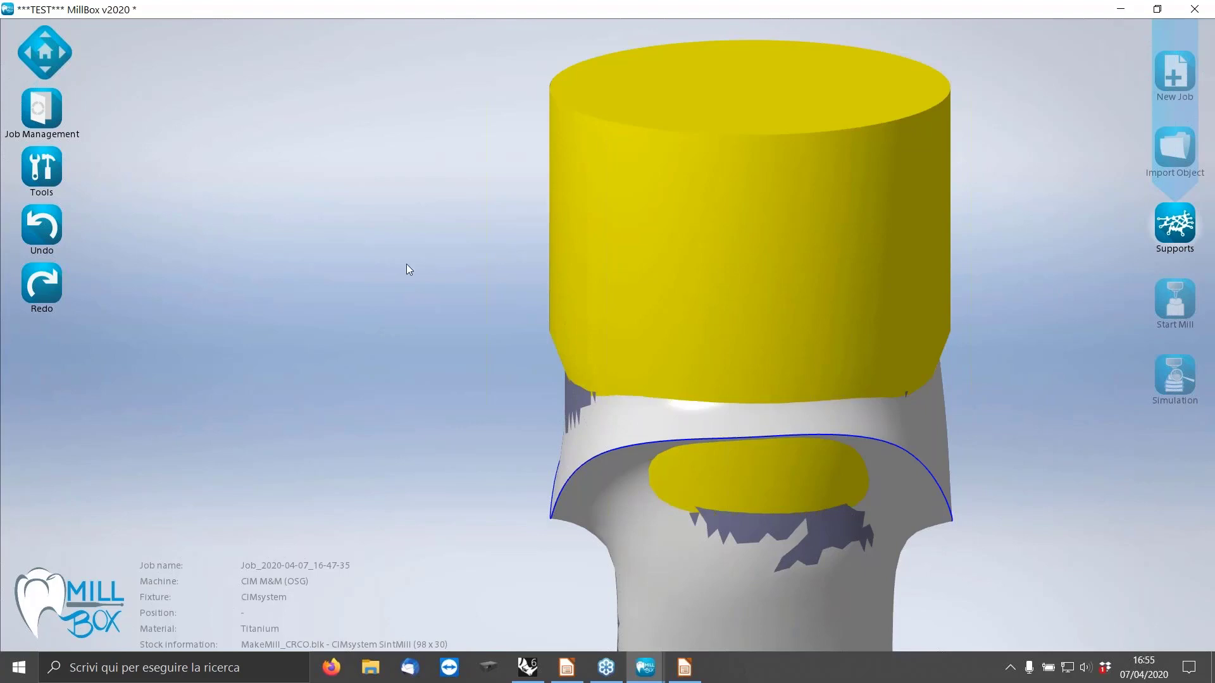
Hide the interface protection to expose the abutment's connection geometry again.
{"action": "left_click", "coordinate": [44, 168]}
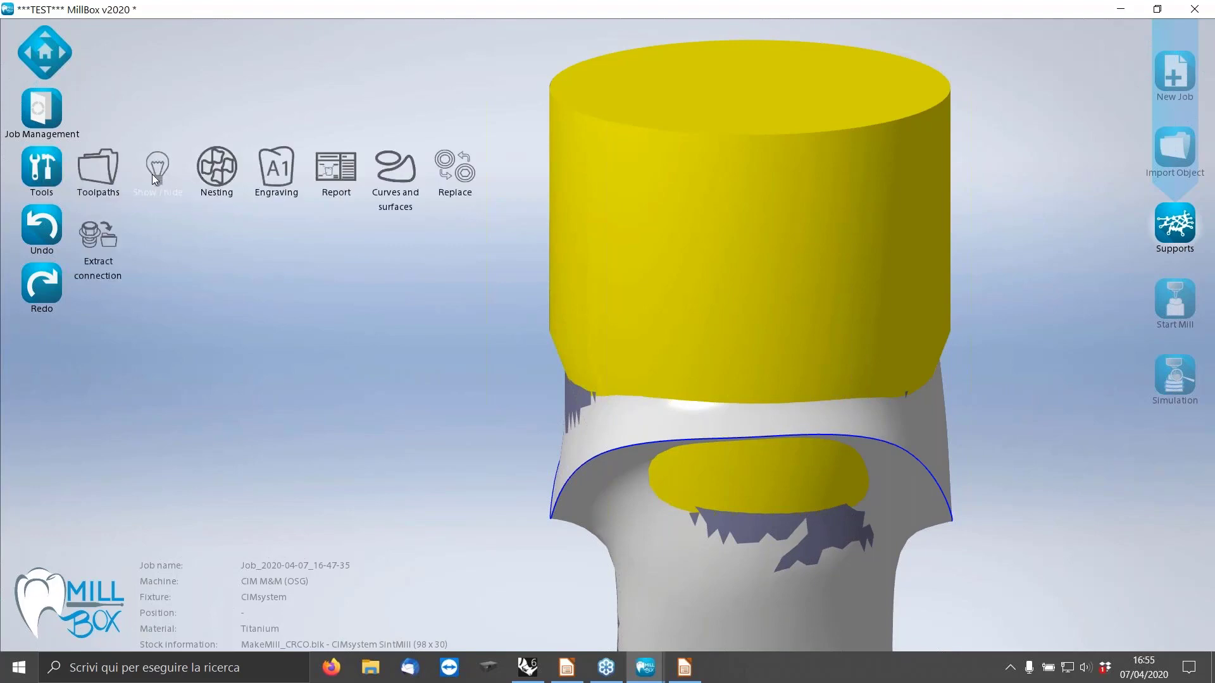
{"action": "left_click", "coordinate": [153, 171]}
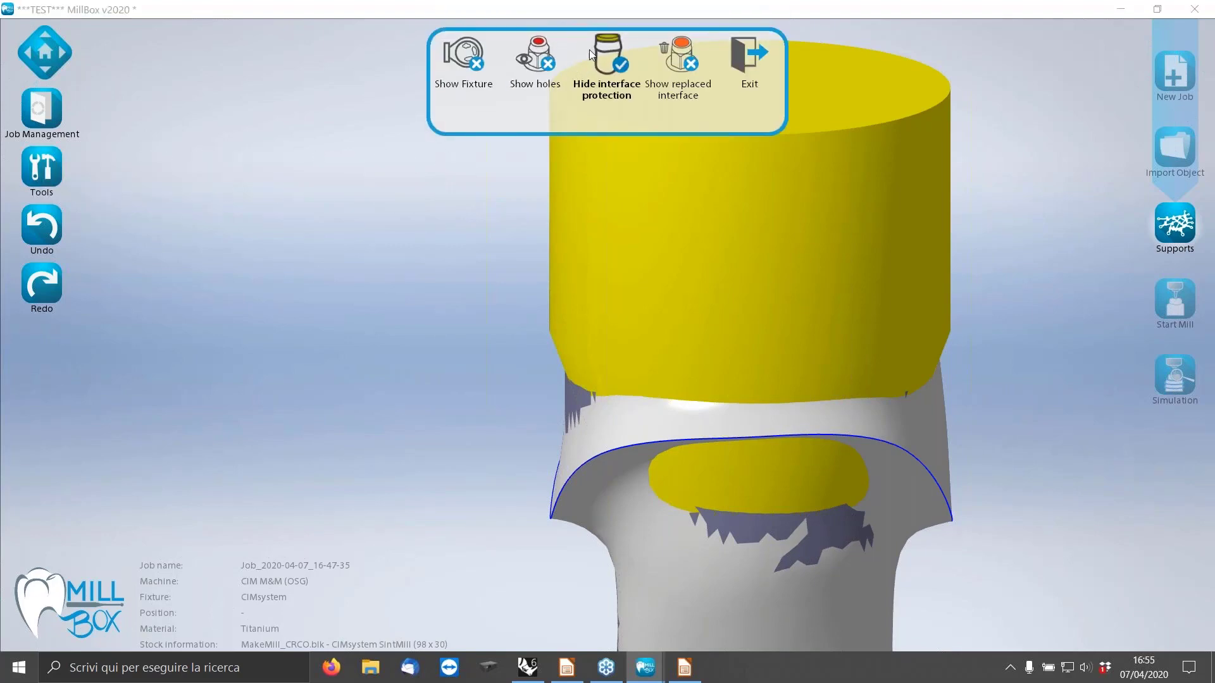
{"action": "left_click", "coordinate": [585, 103]}
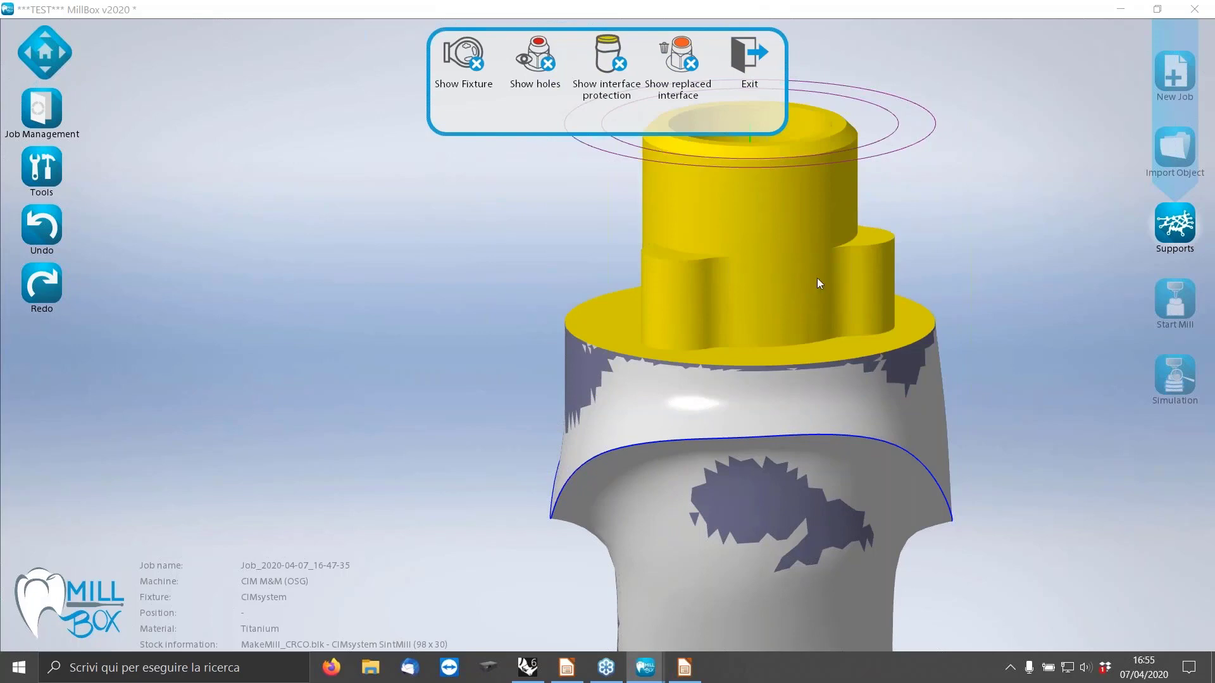
{"action": "left_click", "coordinate": [349, 298]}
Move the abutment from the centre of the disc to its upper-left area in the top view, then deselect it.
{"action": "scroll", "coordinate": [384, 284], "scroll_direction": "down", "scroll_amount": 8}
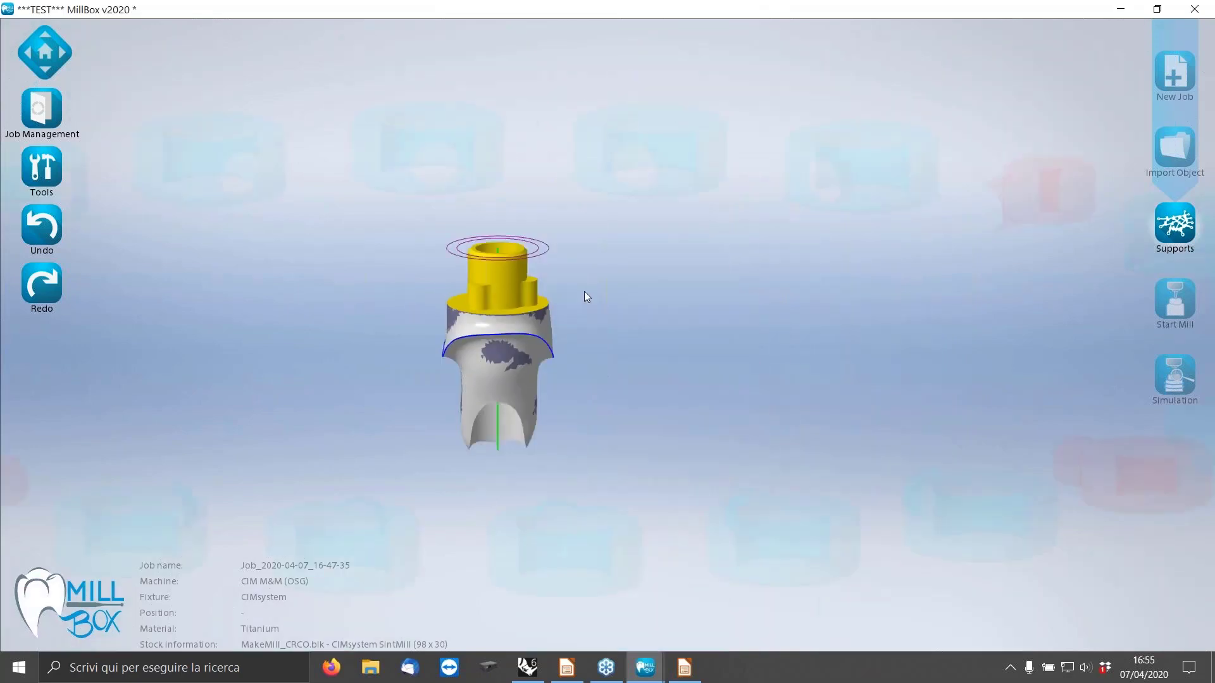
{"action": "middle_click_drag", "start_coordinate": [584, 291], "coordinate": [629, 369]}
{"action": "scroll", "coordinate": [629, 370], "scroll_direction": "down", "scroll_amount": 6}
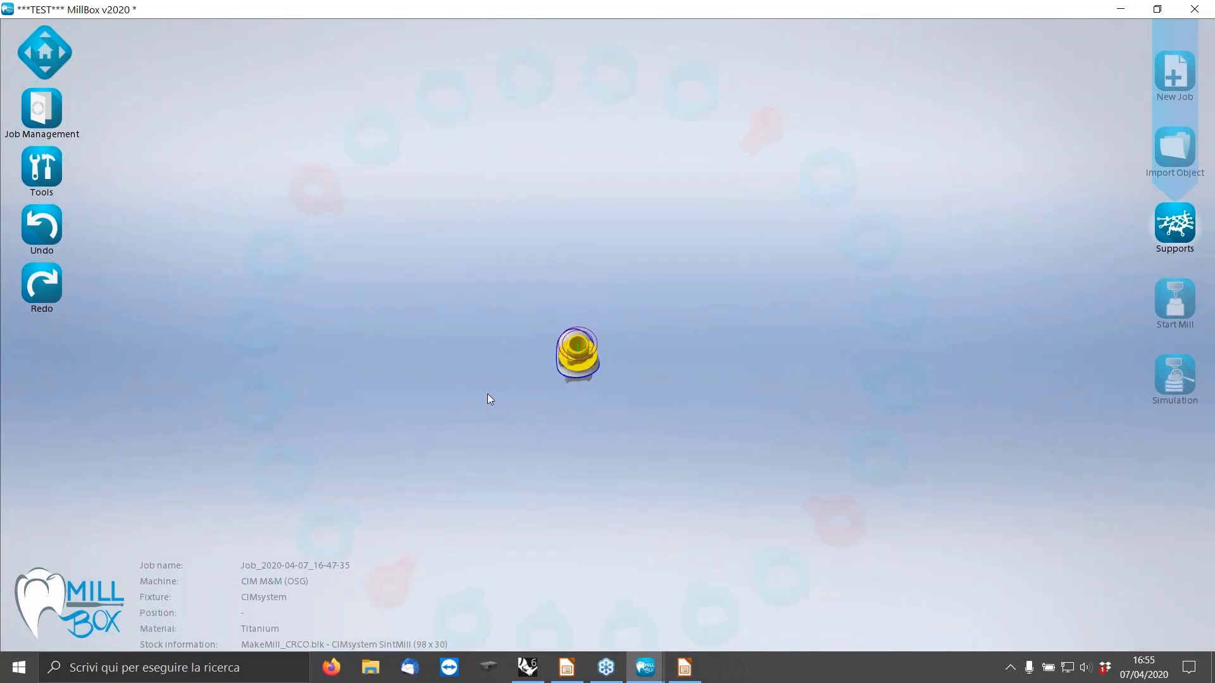
{"action": "middle_click_drag", "start_coordinate": [487, 399], "coordinate": [494, 363]}
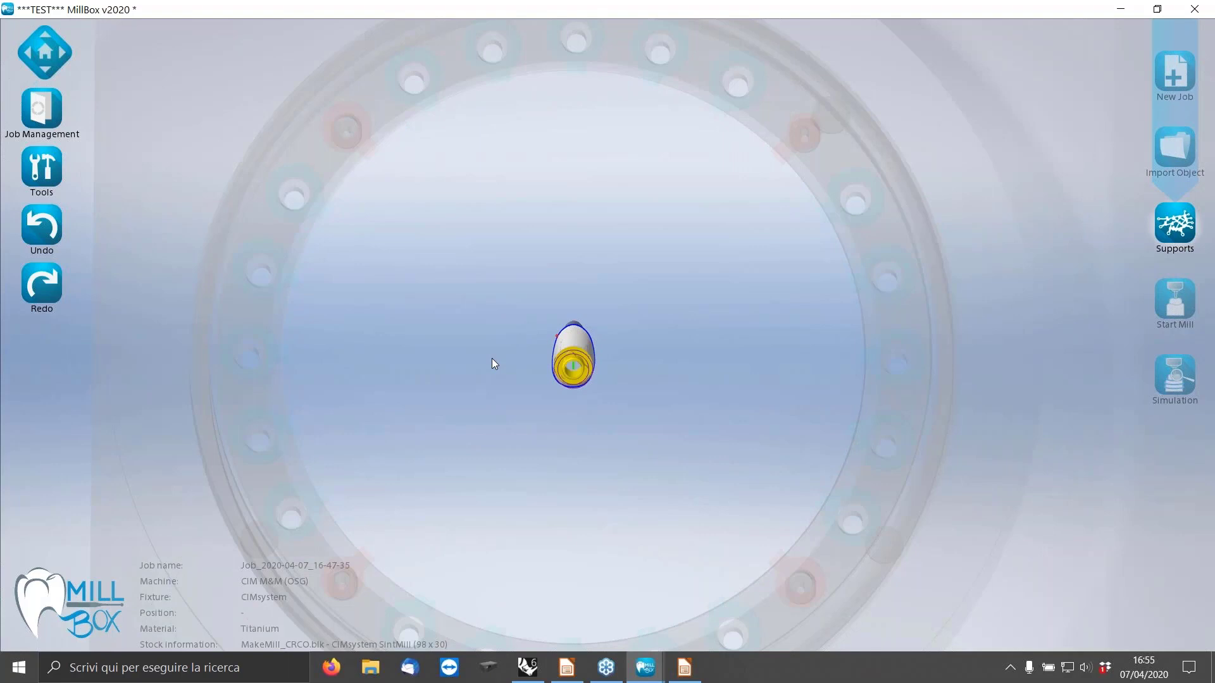
{"action": "left_click", "coordinate": [570, 333]}
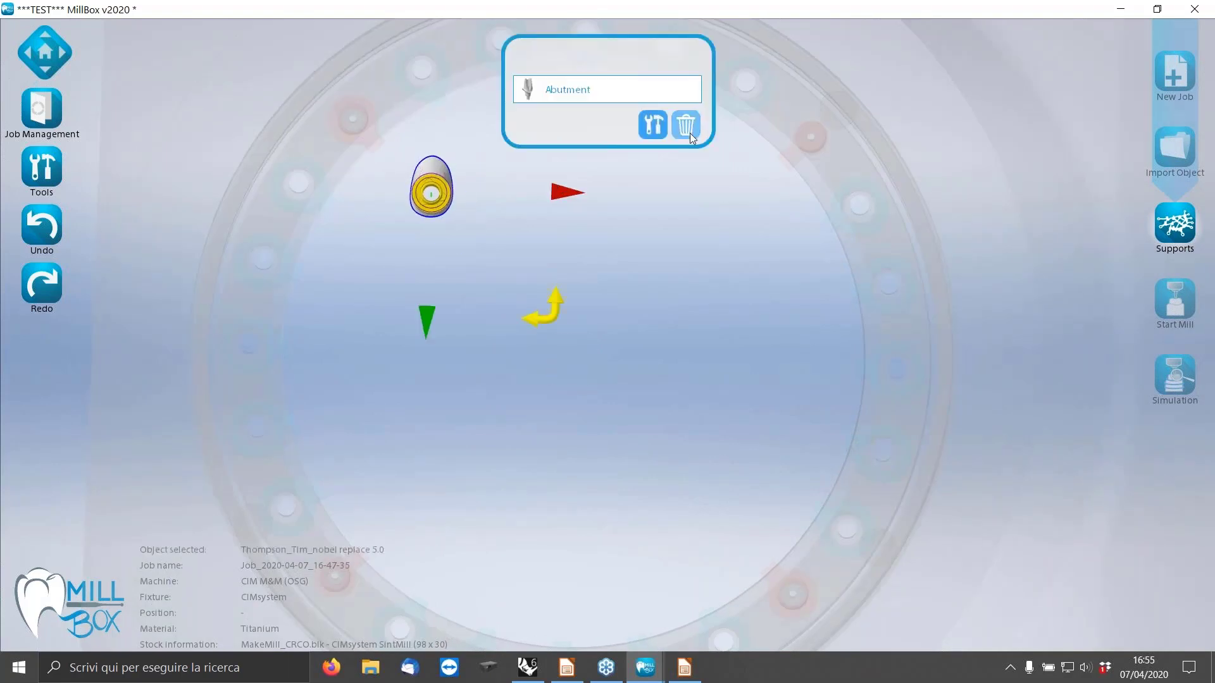
{"action": "left_click", "coordinate": [674, 236]}
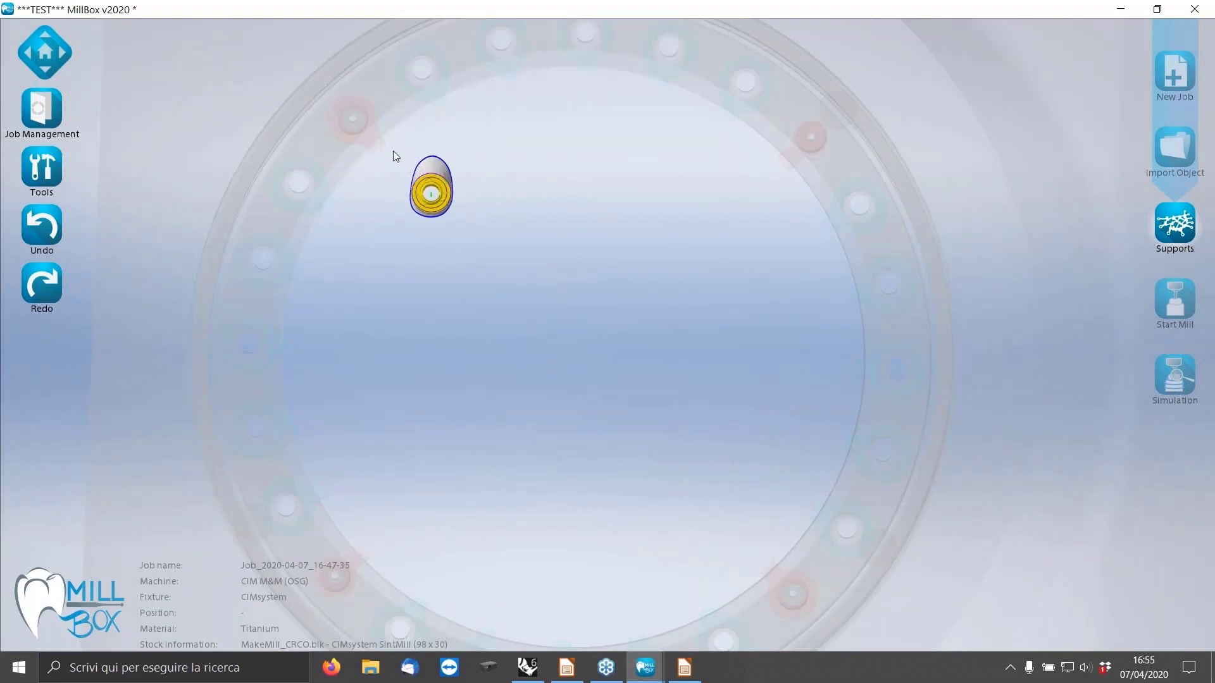
Add two supports linking the abutment to the fixture ring, one to the nearby upper-left pin and one to the upper-right pin.
{"action": "left_click", "coordinate": [1175, 223]}
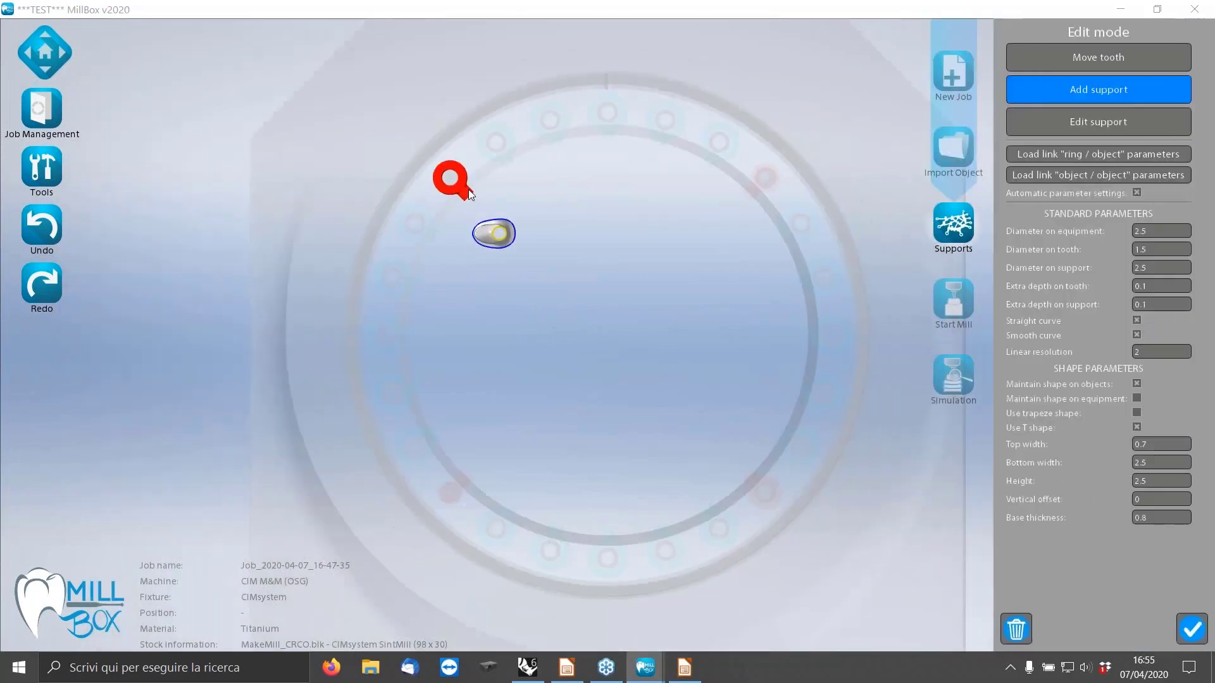
{"action": "scroll", "coordinate": [512, 233], "scroll_direction": "up", "scroll_amount": 3}
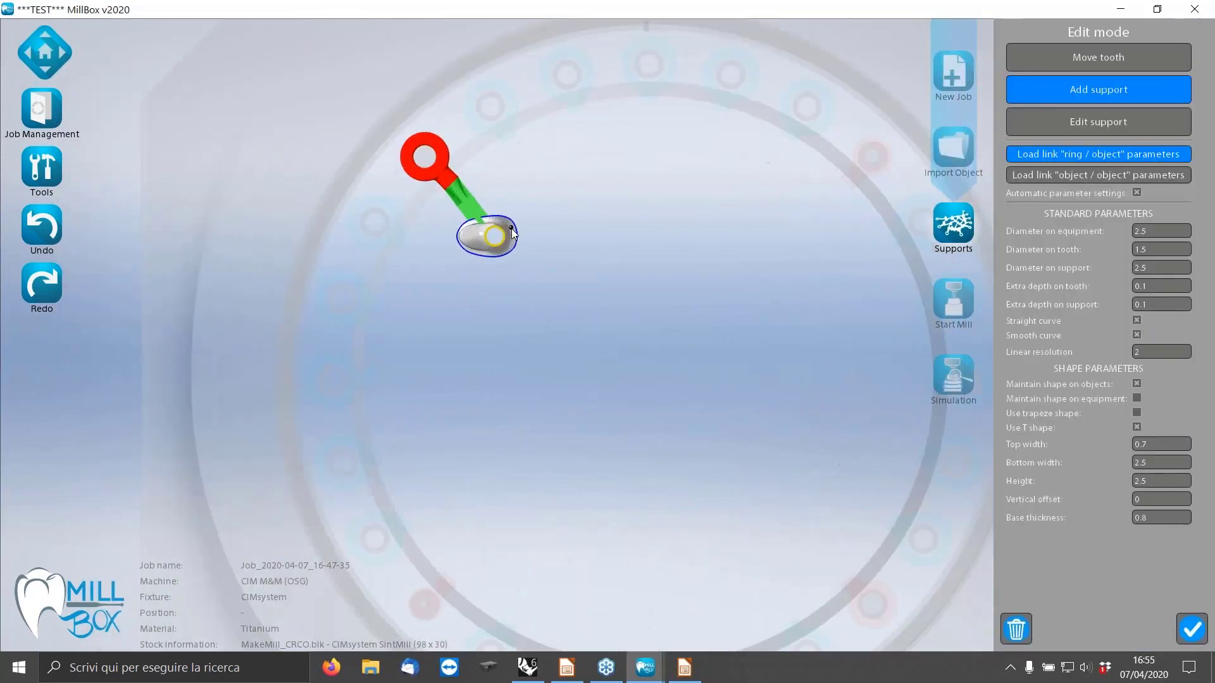
{"action": "left_click", "coordinate": [512, 233]}
{"action": "left_click", "coordinate": [876, 180]}
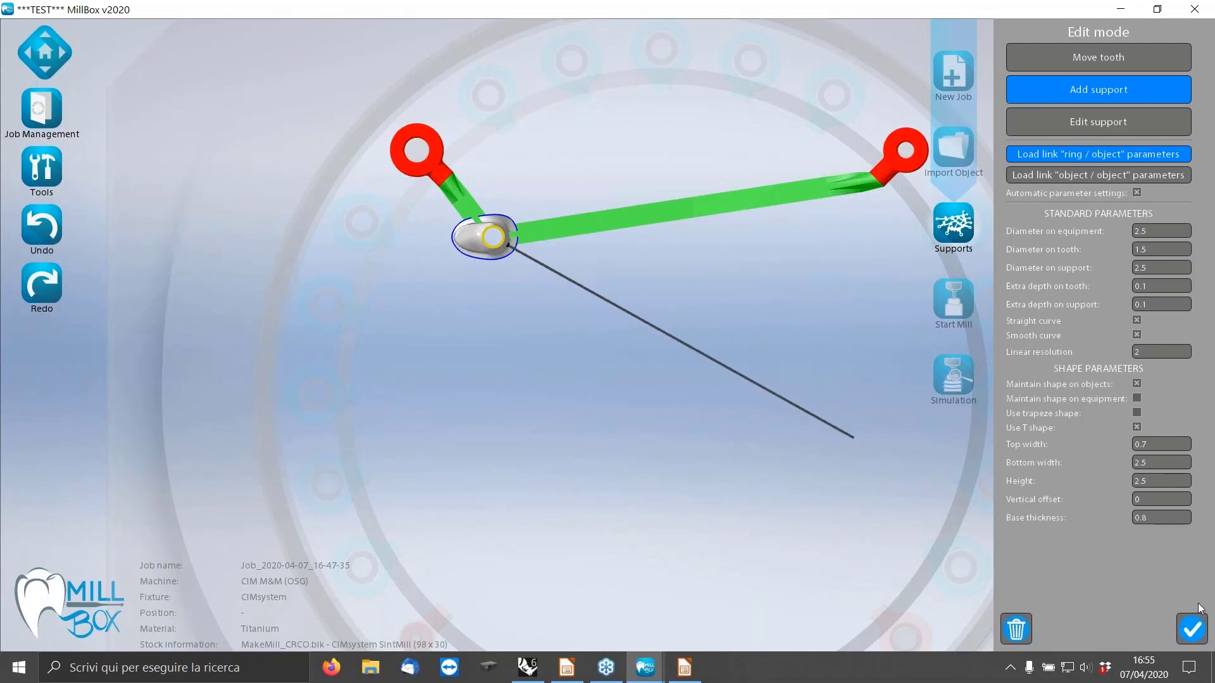
Confirm the supports, export the STL to the Desktop as dfs, and inspect the supported abutment in the fixture.
{"action": "left_click", "coordinate": [1192, 629]}
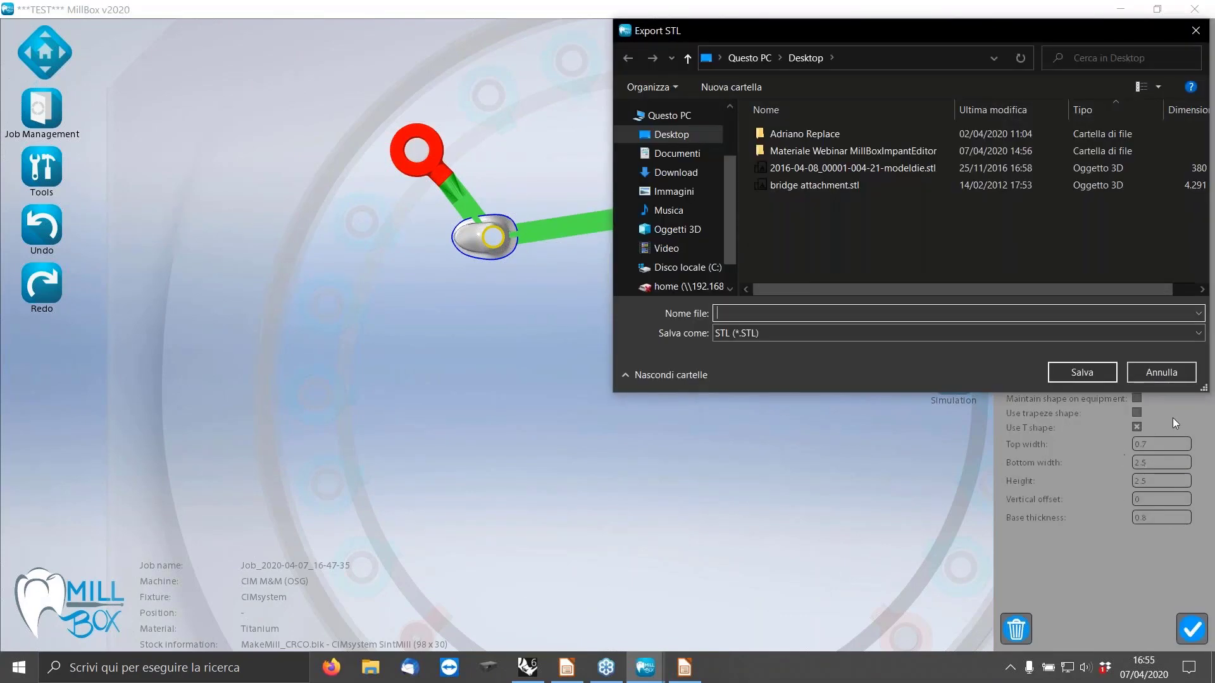
{"action": "type", "text": "dfs"}
{"action": "left_click", "coordinate": [1055, 372]}
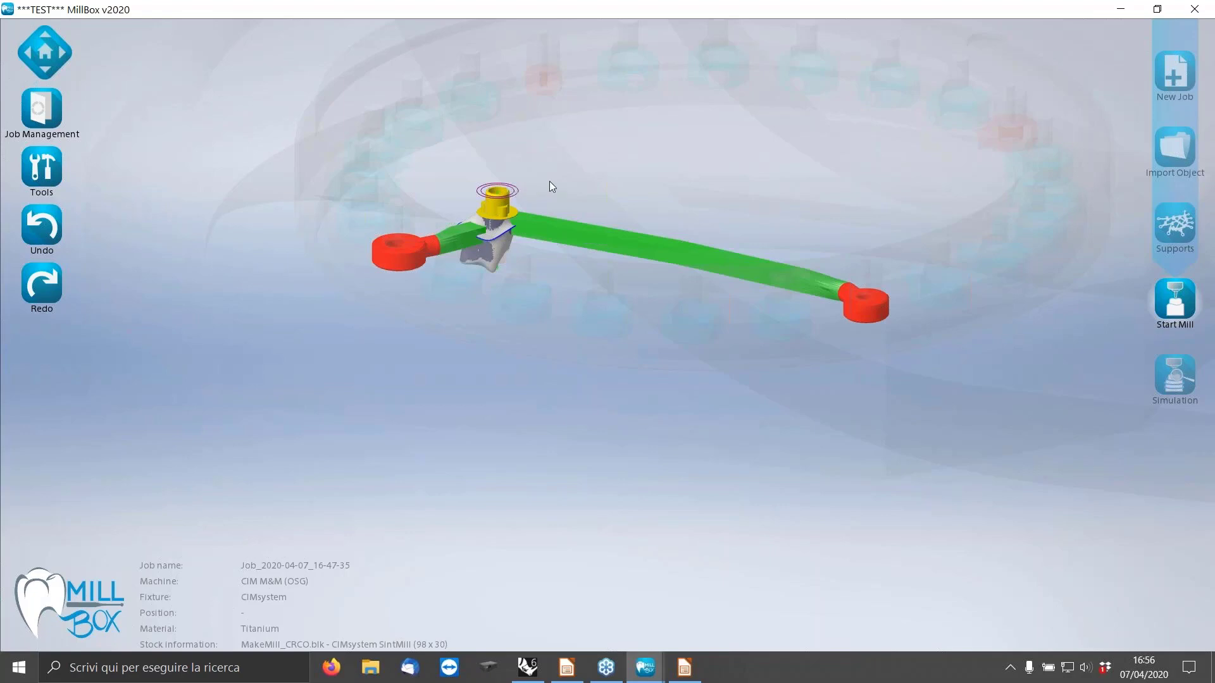
{"action": "middle_click_drag", "start_coordinate": [701, 172], "coordinate": [593, 201]}
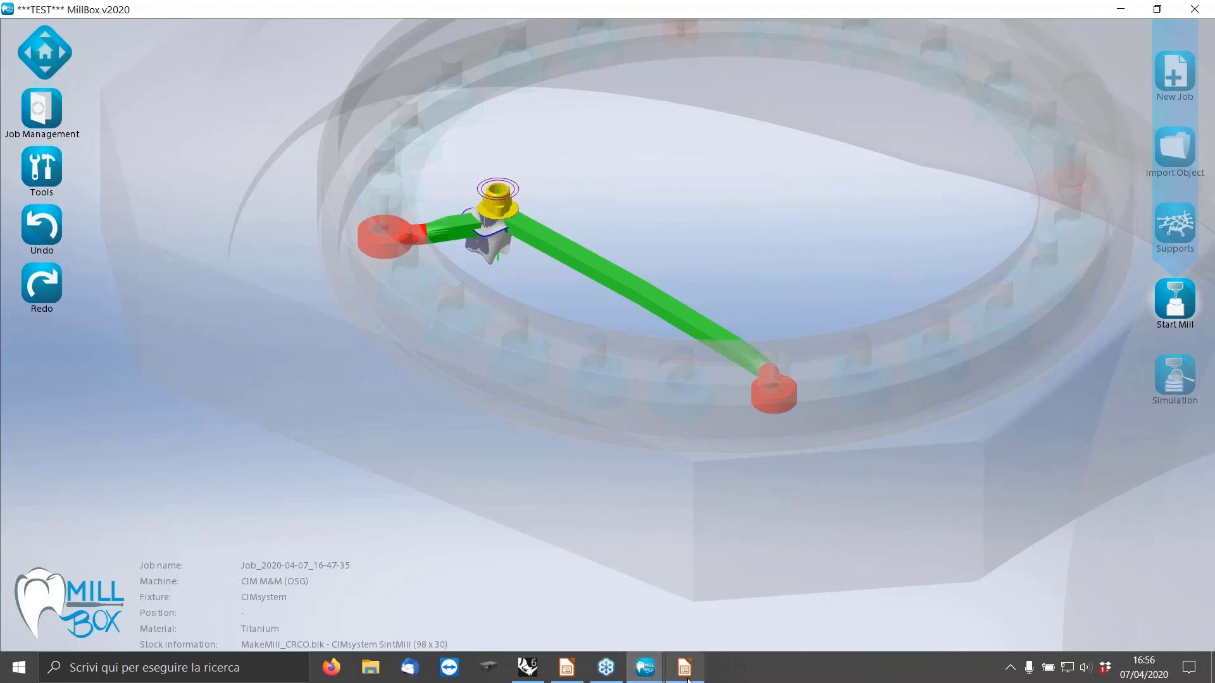
{"action": "mouse_move", "coordinate": [689, 681]}
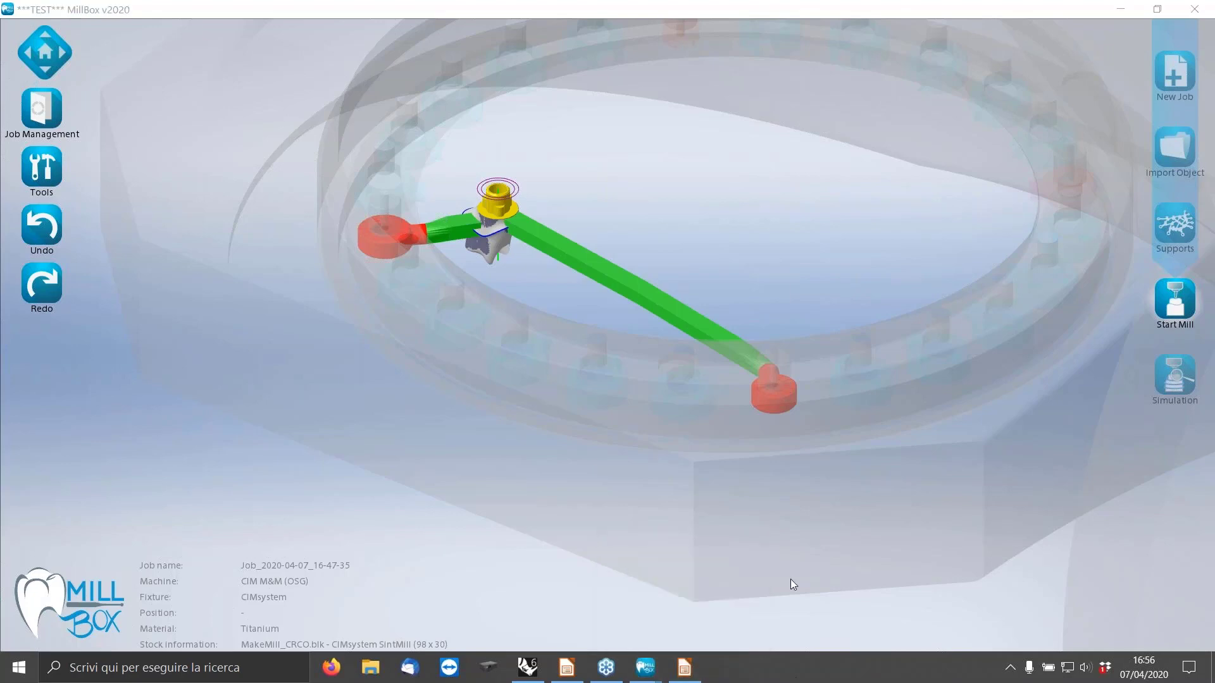